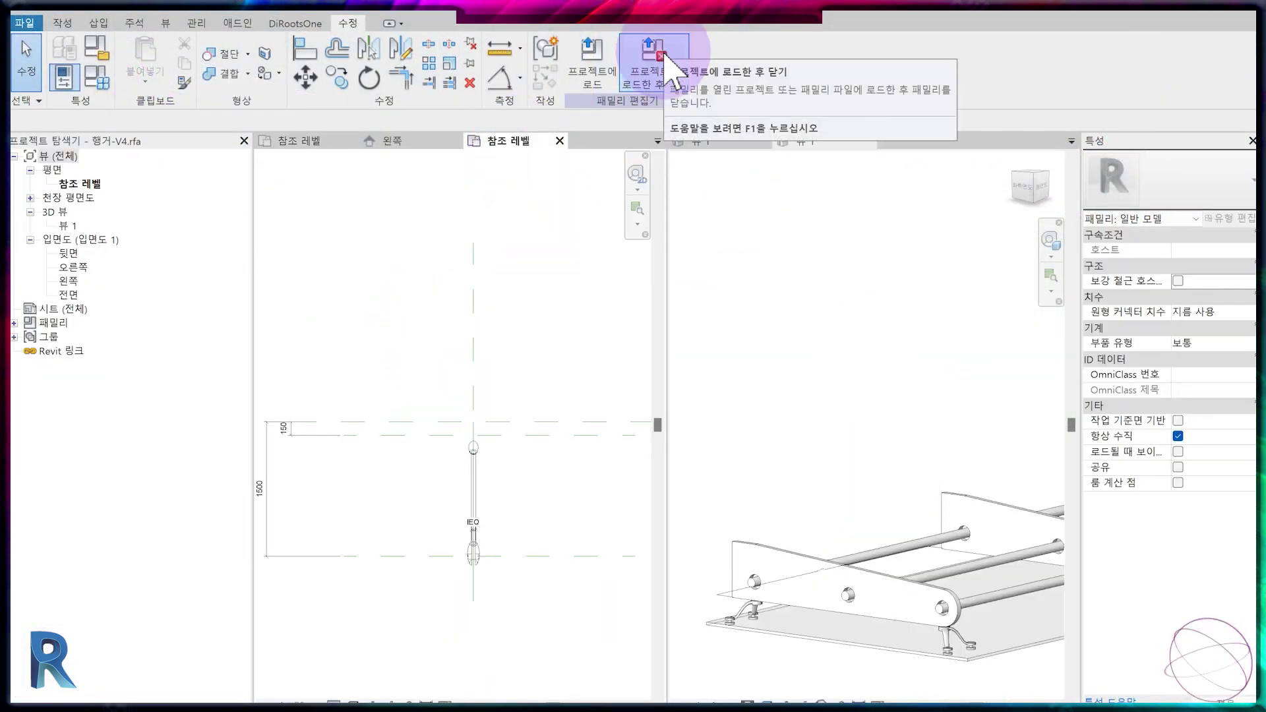
# Load the hanger into the canopy family, check its properties, and open the left elevation.
pyautogui.click(654, 63)
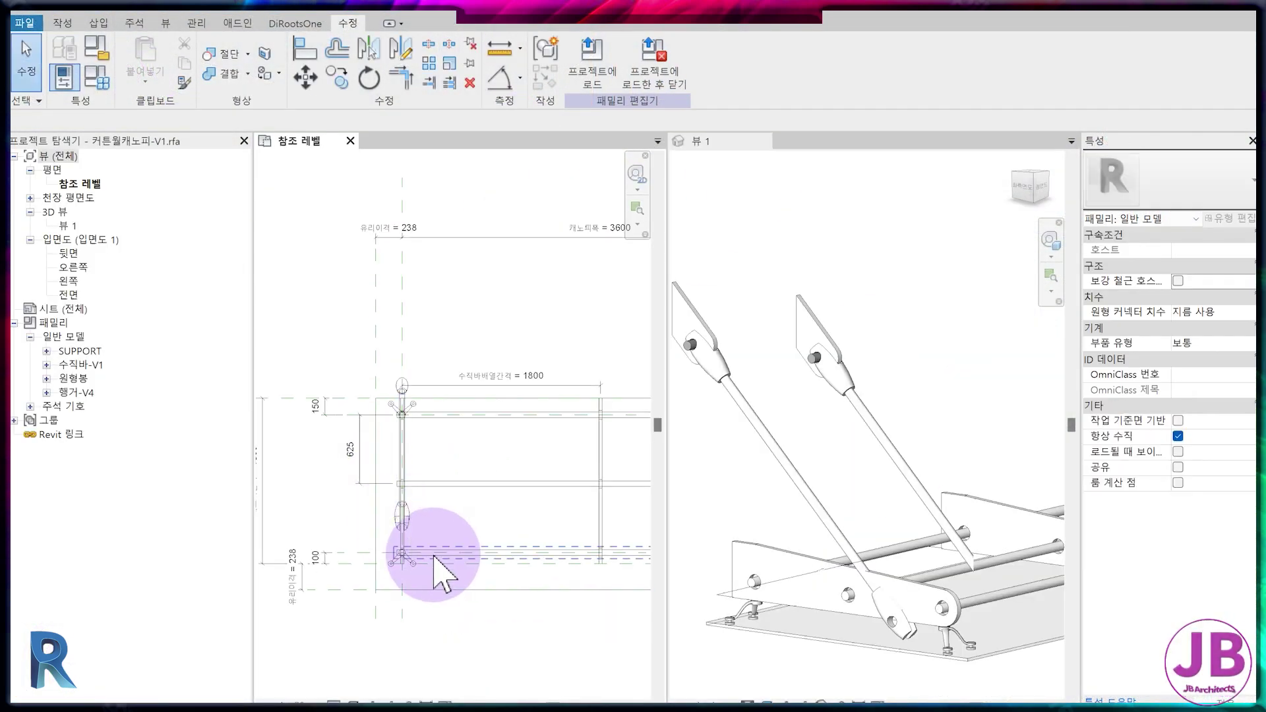
pyautogui.click(409, 520)
pyautogui.scroll(2, 422, 521)
pyautogui.click(415, 521)
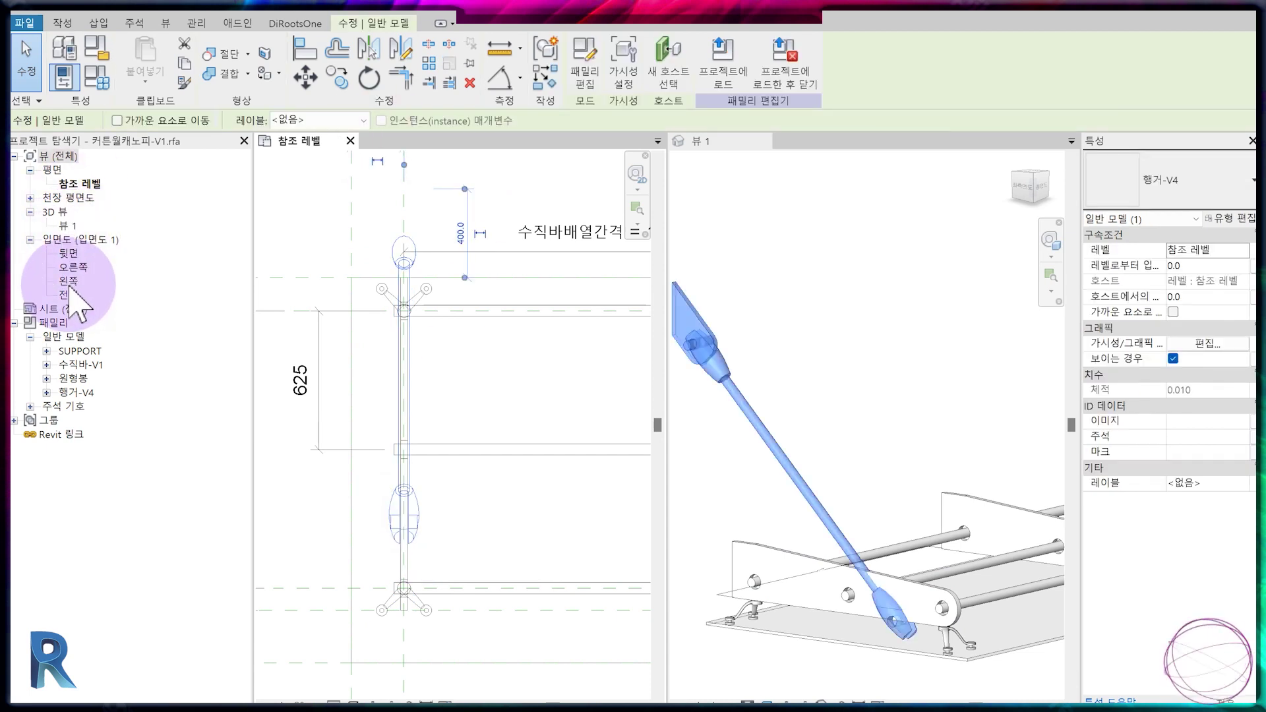
pyautogui.doubleClick(69, 280)
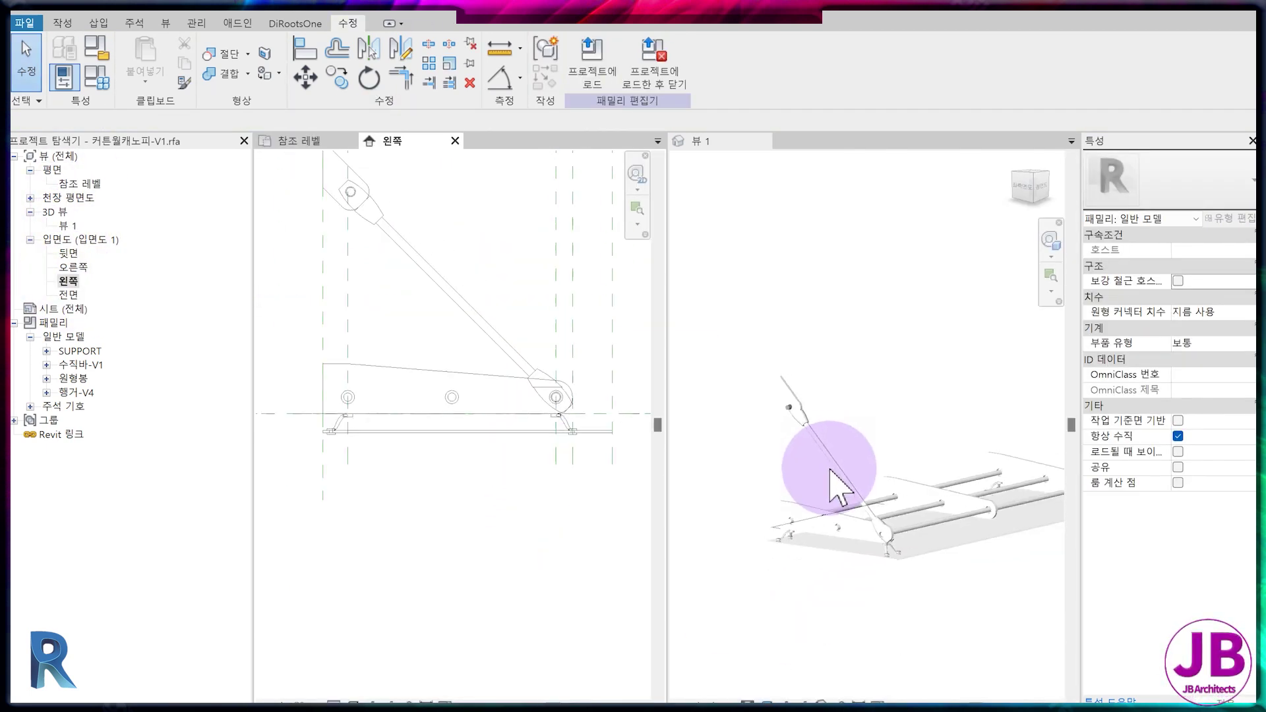
# In Family Types, set 행거각 to 55° and 캐노피폭 to 3800.
pyautogui.click(63, 77)
pyautogui.click(283, 500)
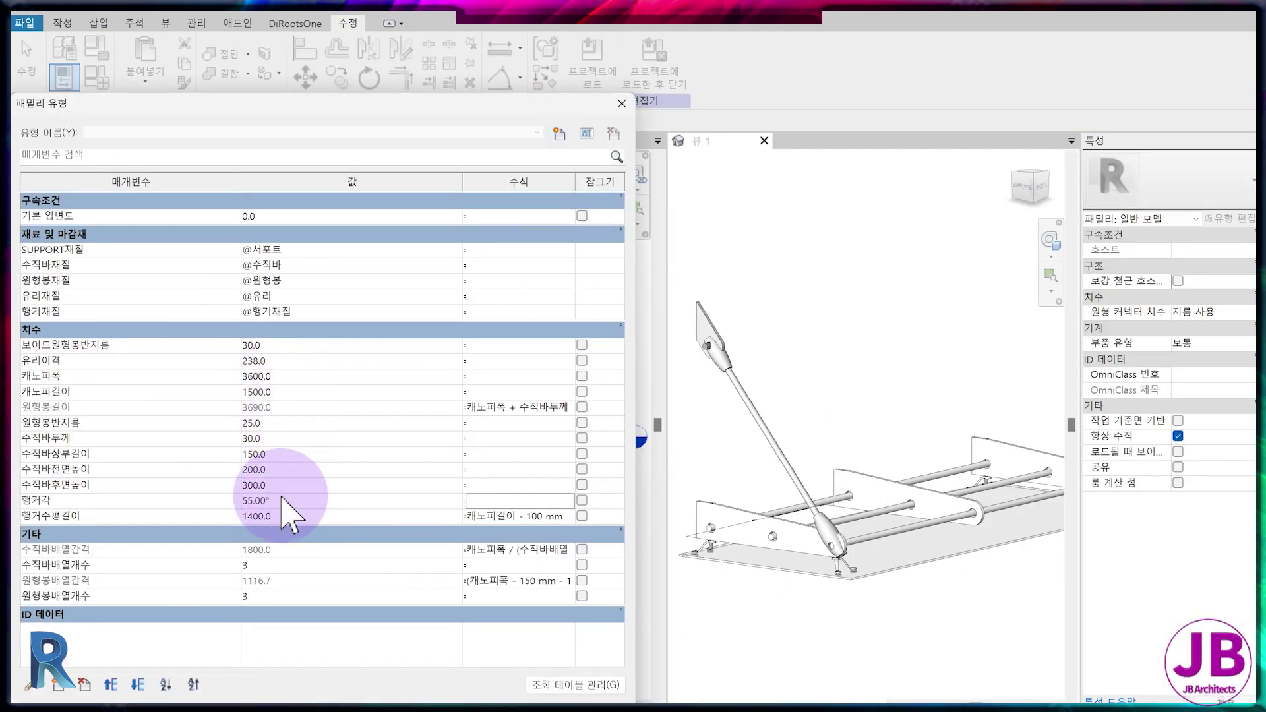
pyautogui.press('Return')
pyautogui.click(629, 378)
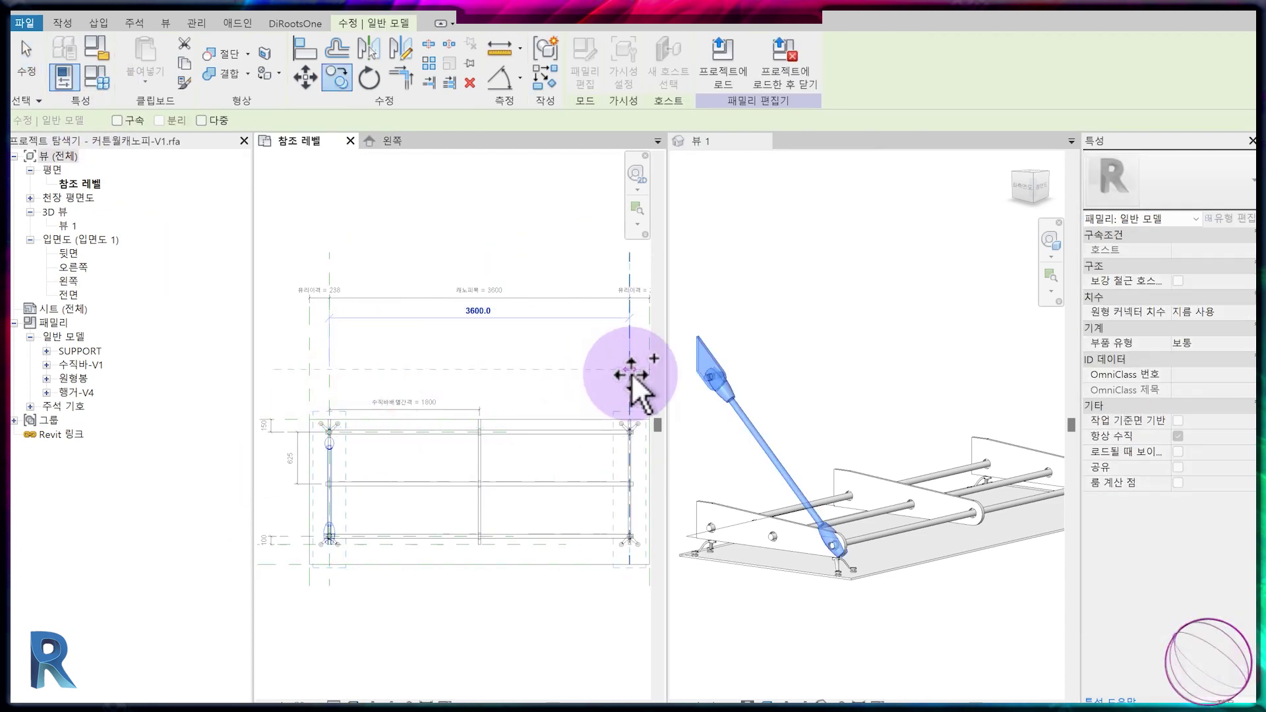
pyautogui.write('3800')
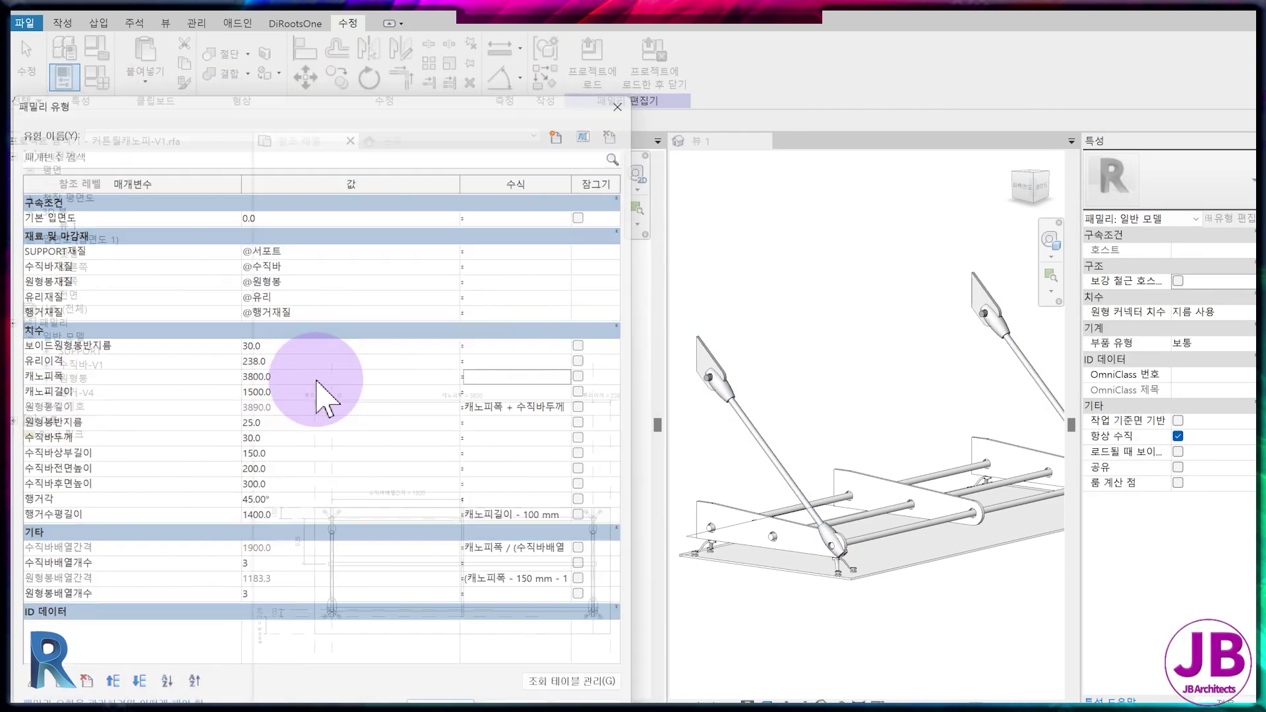
pyautogui.press('Return')
# Apply the parameter changes and load the updated canopy into the building project.
pyautogui.click(63, 77)
pyautogui.click(287, 376)
pyautogui.press('Return')
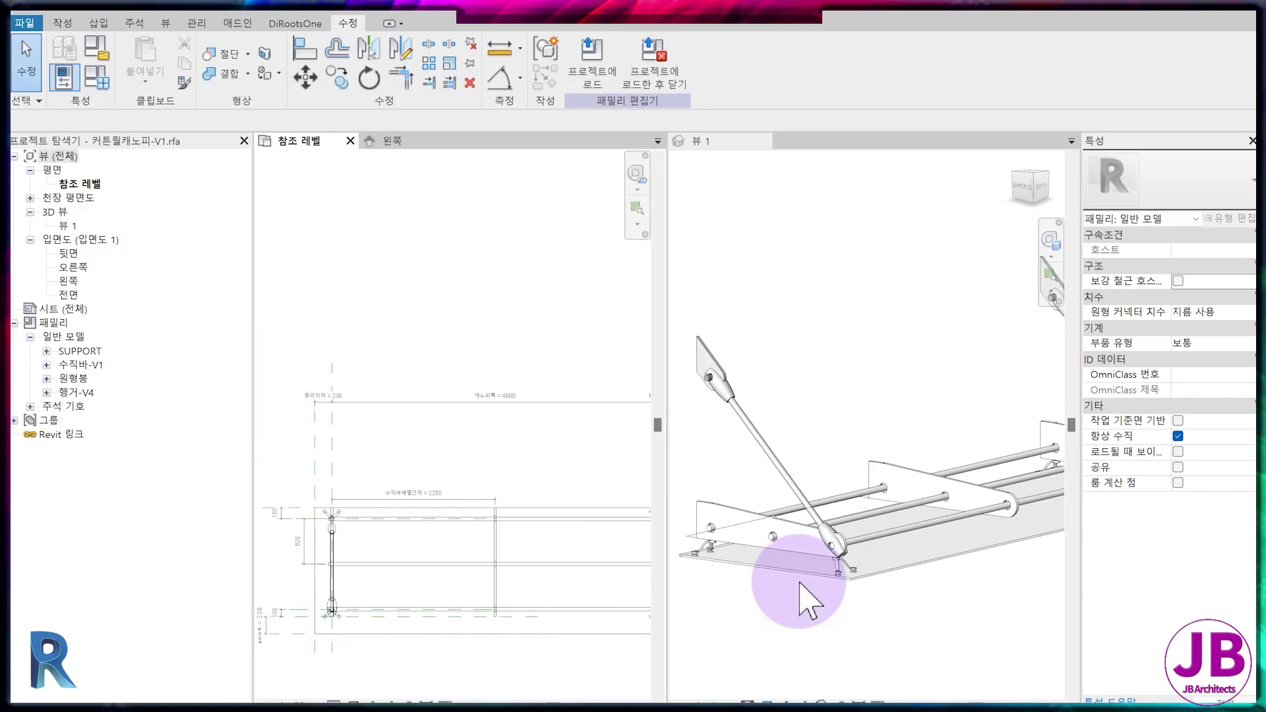
pyautogui.click(656, 76)
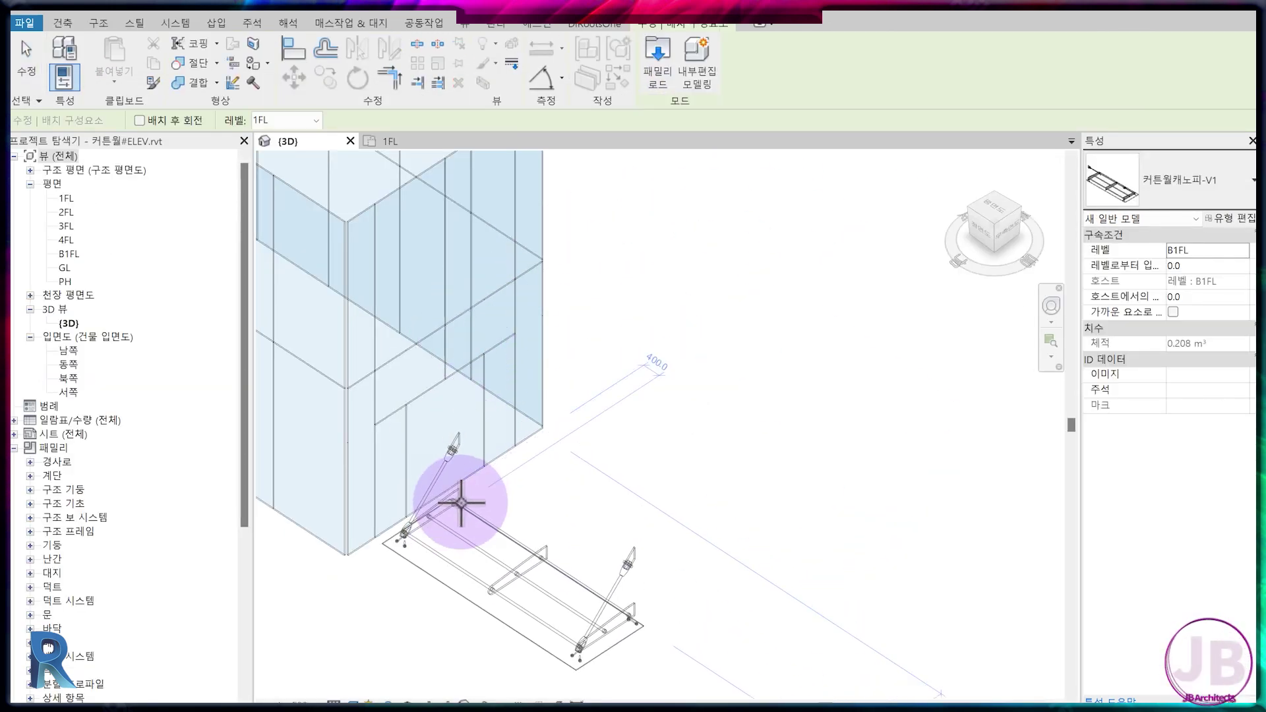
# Place one canopy against the curtain-wall facade.
pyautogui.click(461, 503)
pyautogui.press('Escape')
pyautogui.scroll(2, 655, 517)
# Set the canopy type's hanger angle to 60° and orbit the 3D view toward it.
pyautogui.click(1228, 219)
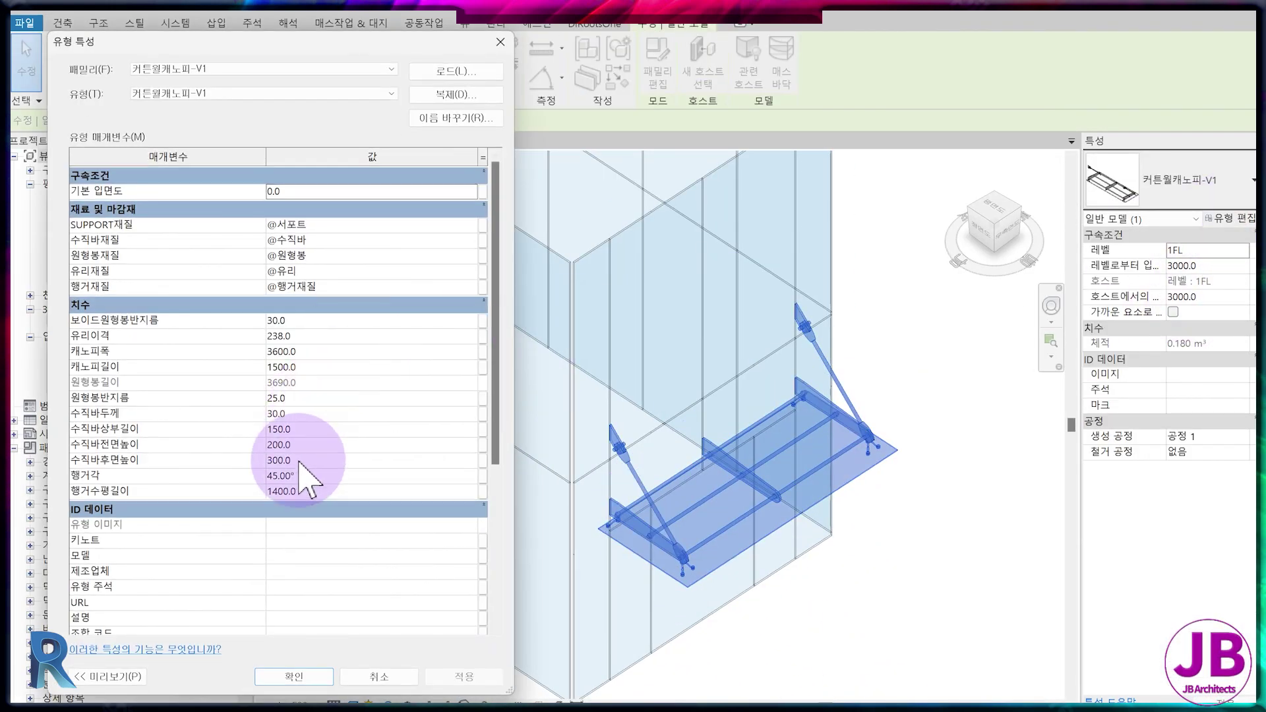
pyautogui.write('50')
pyautogui.press('Return')
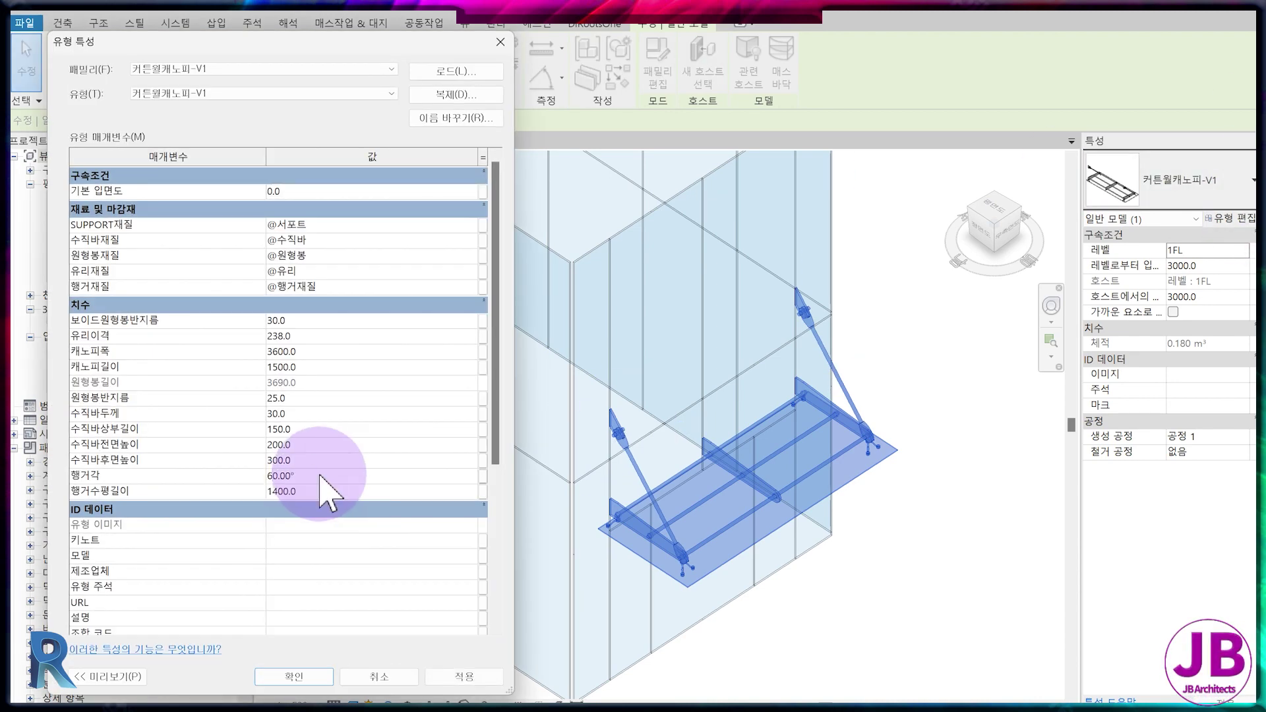
pyautogui.press('Return')
pyautogui.click(956, 369)
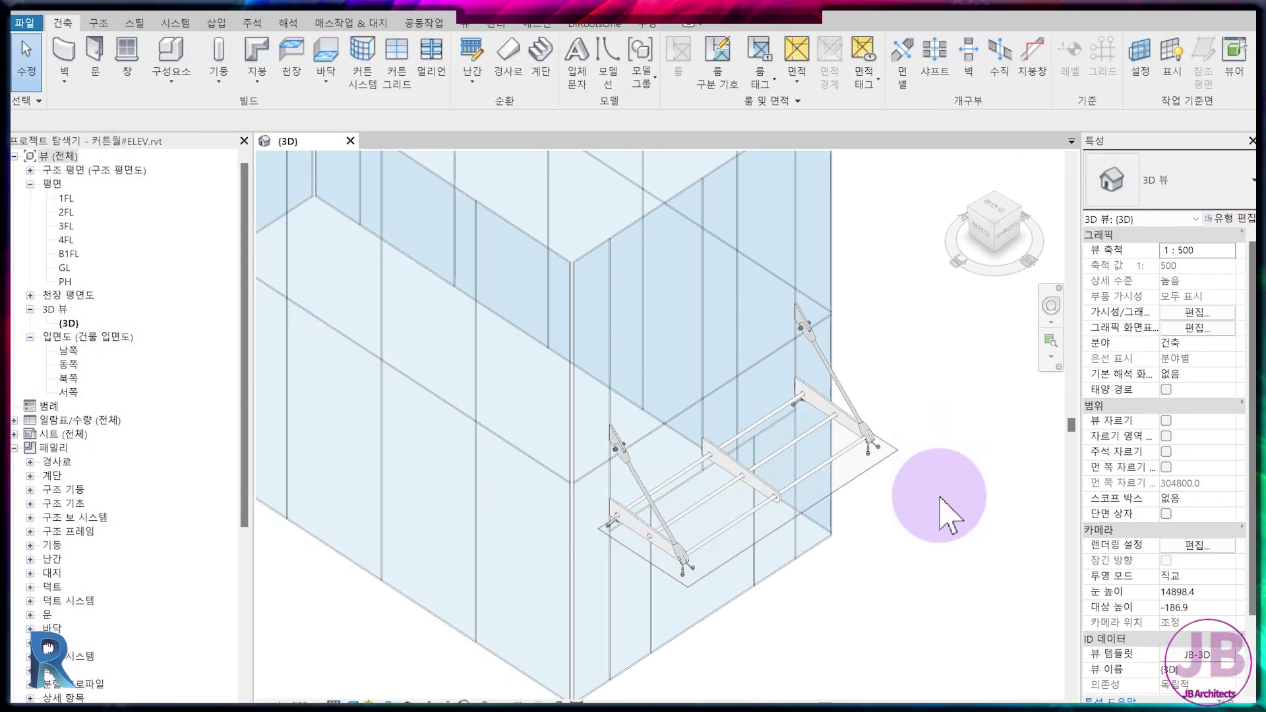
pyautogui.keyDown('shift'); pyautogui.moveTo(939, 508); pyautogui.dragTo(234, 429, button='middle'); pyautogui.keyUp('shift')
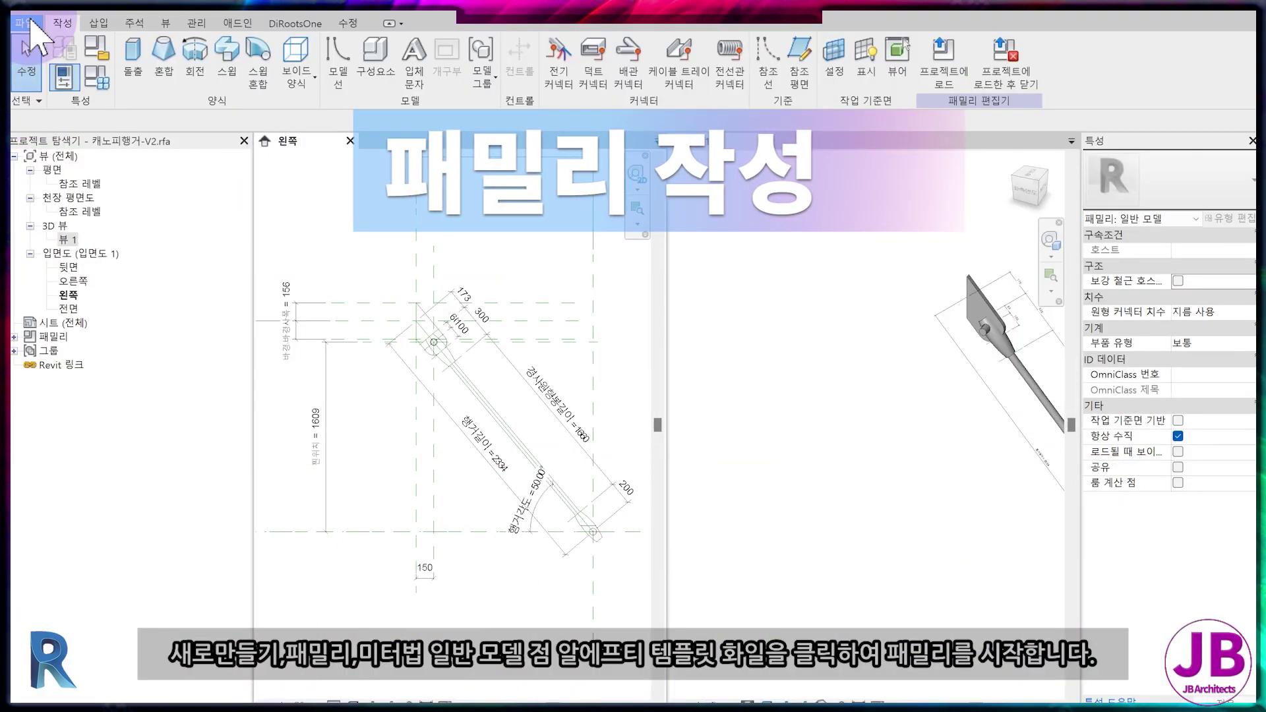
# Create a new family from the 미터법 일반 모델.rft template.
pyautogui.click(30, 30)
pyautogui.moveTo(65, 91)
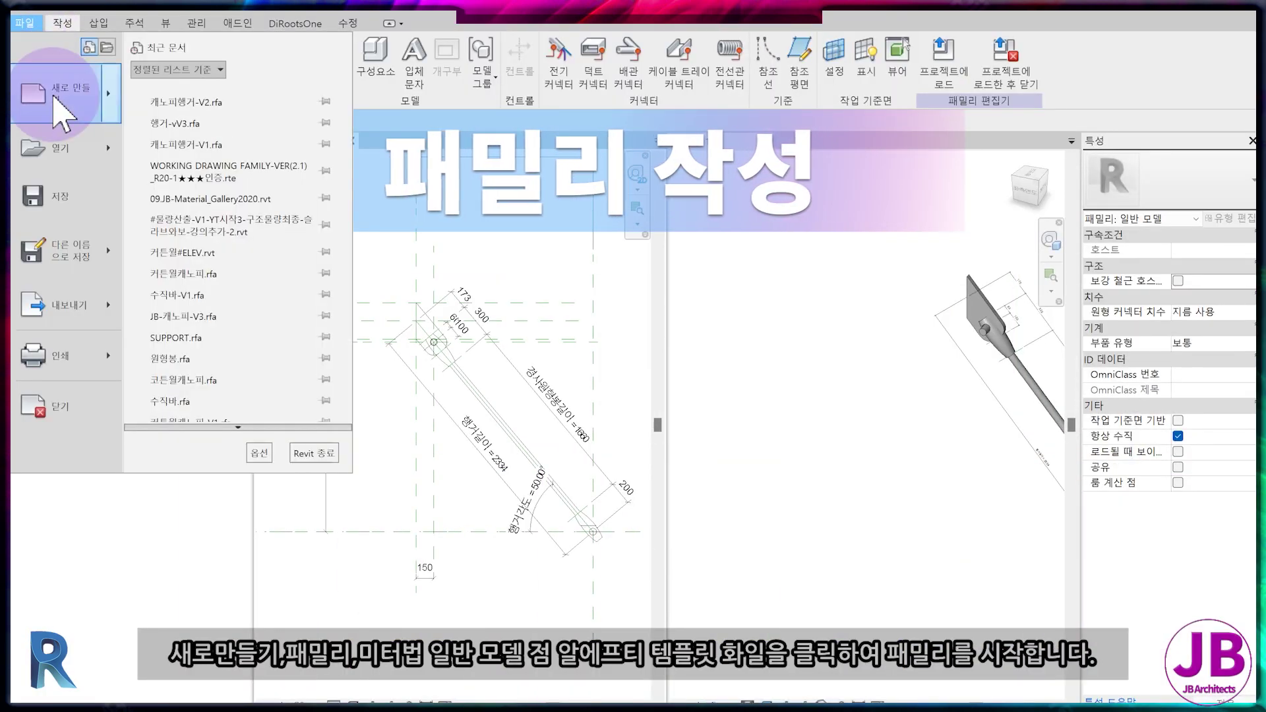
pyautogui.click(255, 139)
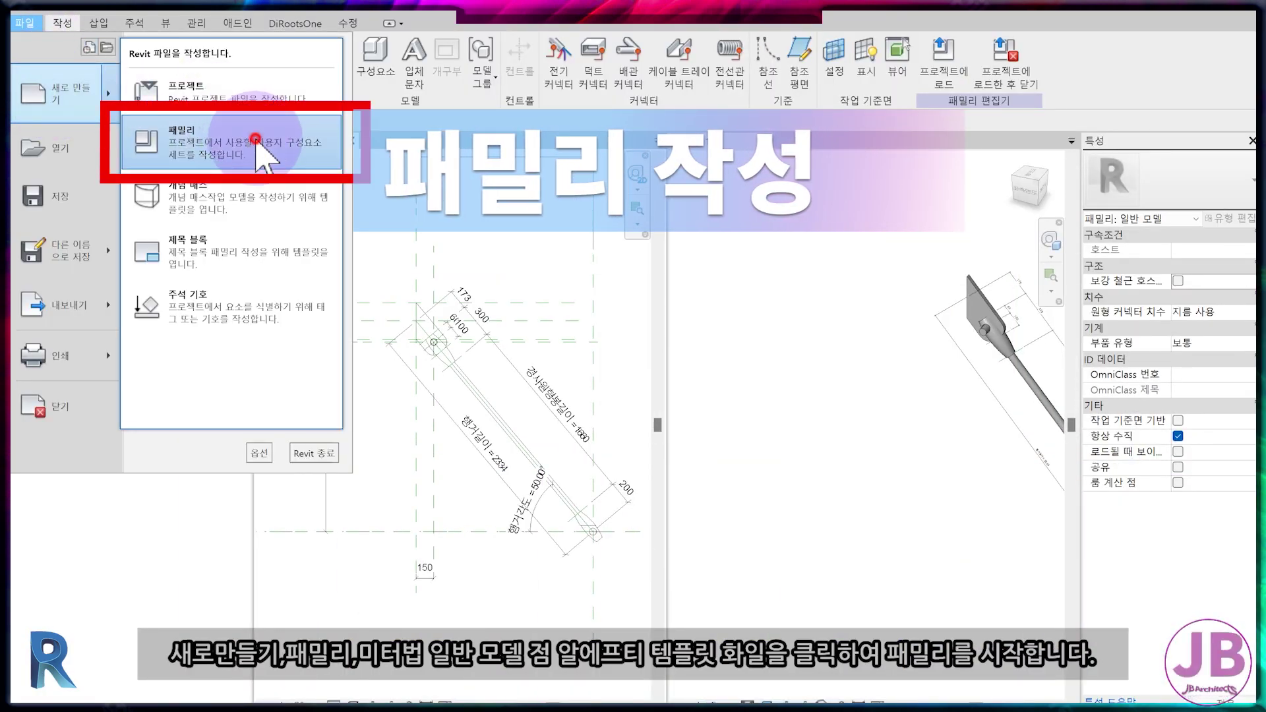
pyautogui.scroll(-5, 389, 198)
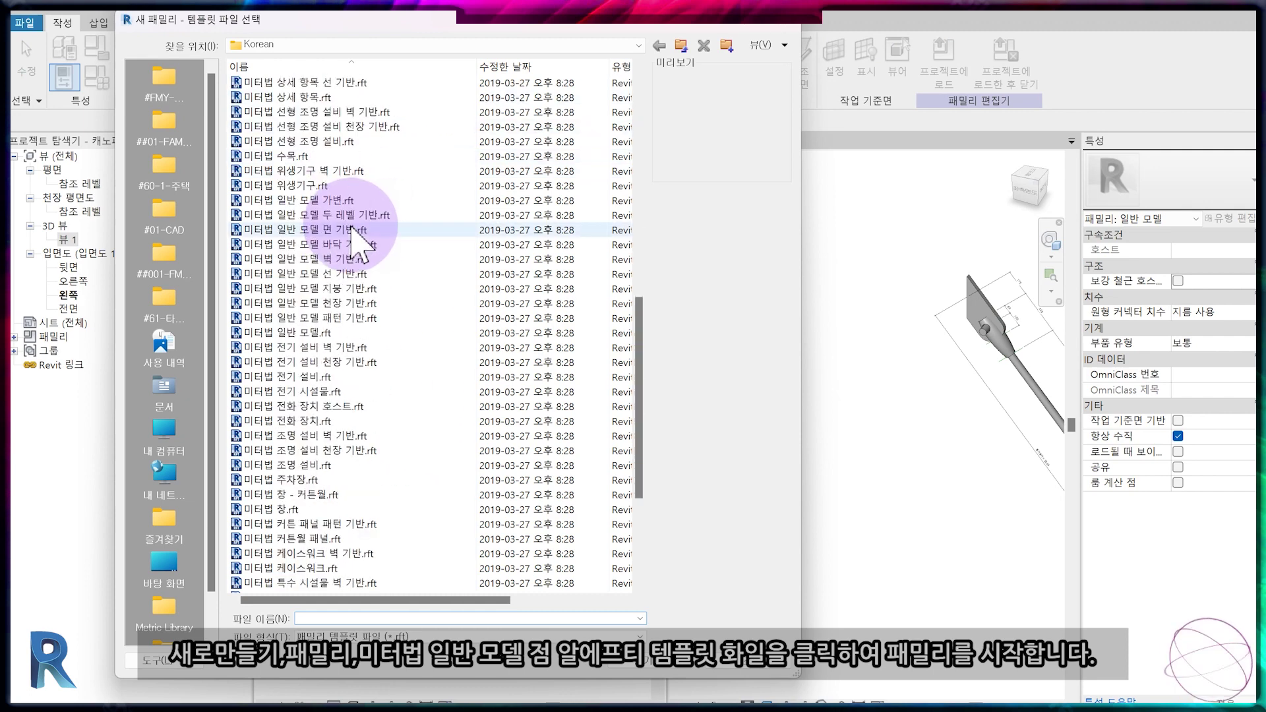
pyautogui.scroll(-5, 370, 211)
pyautogui.click(339, 125)
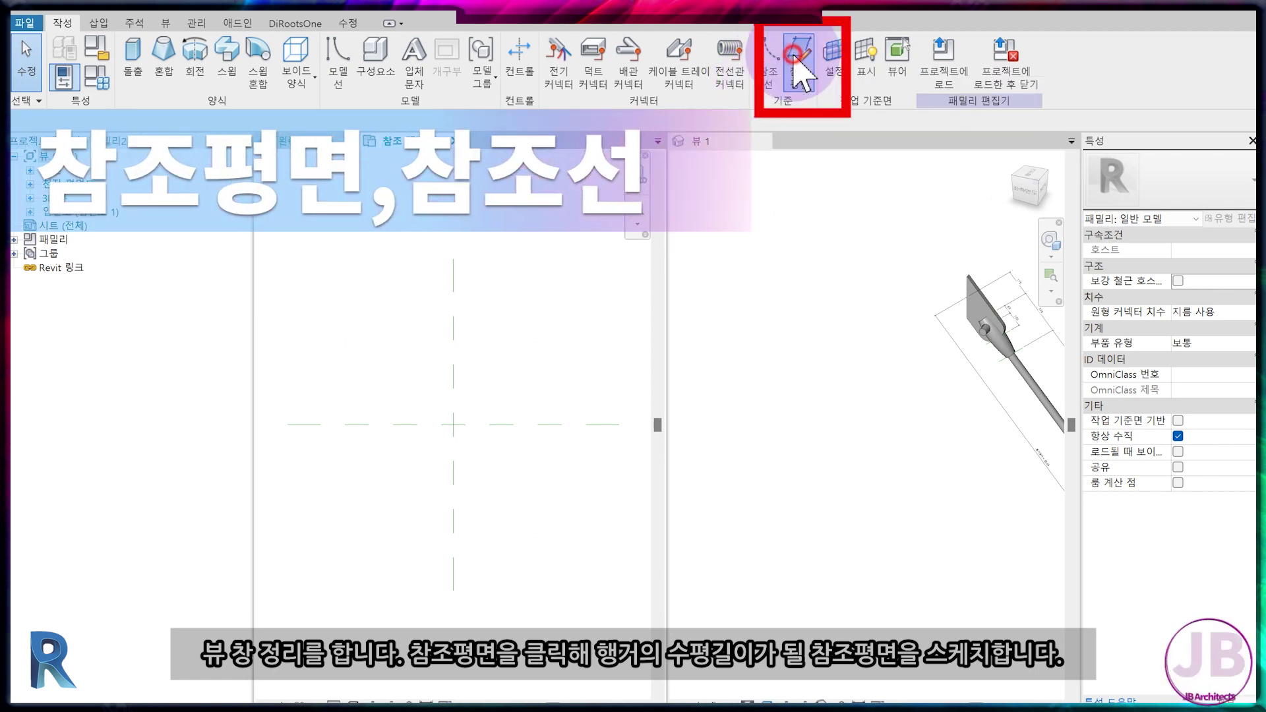
# Draw a horizontal reference plane below the centre in the plan.
pyautogui.click(794, 56)
pyautogui.click(333, 535)
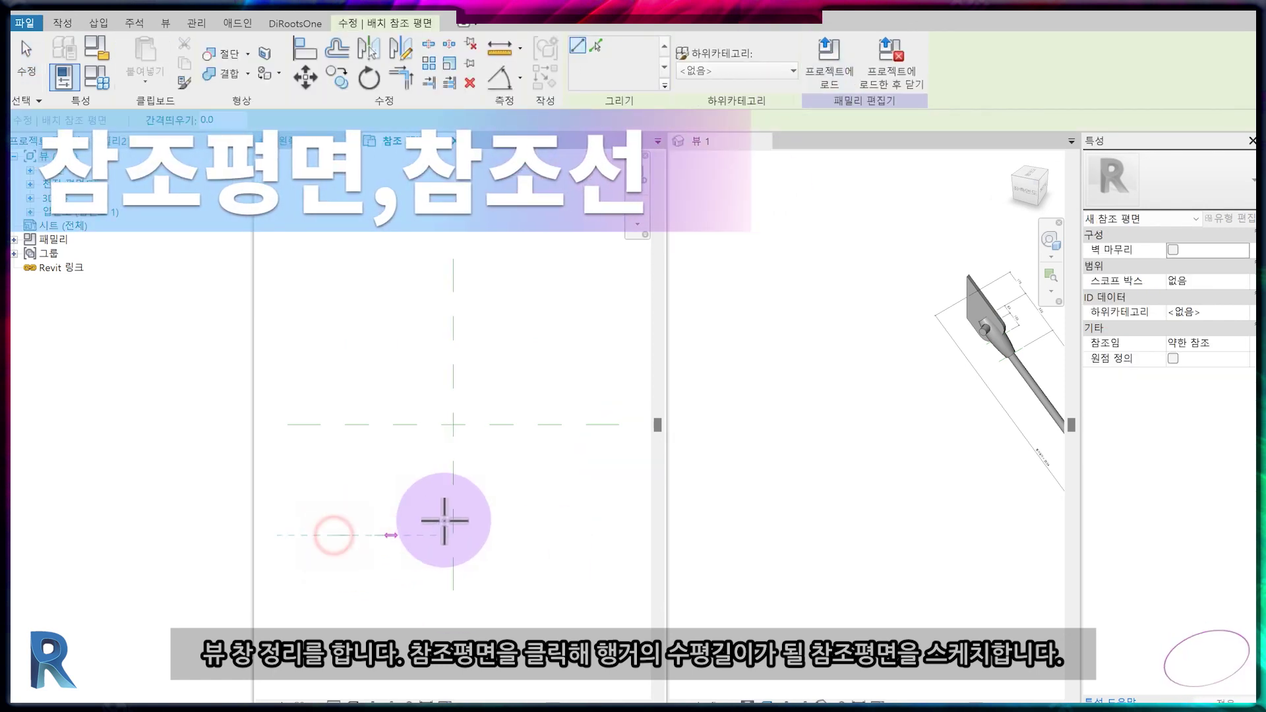
pyautogui.click(603, 535)
pyautogui.press('Escape')
pyautogui.press('Escape')
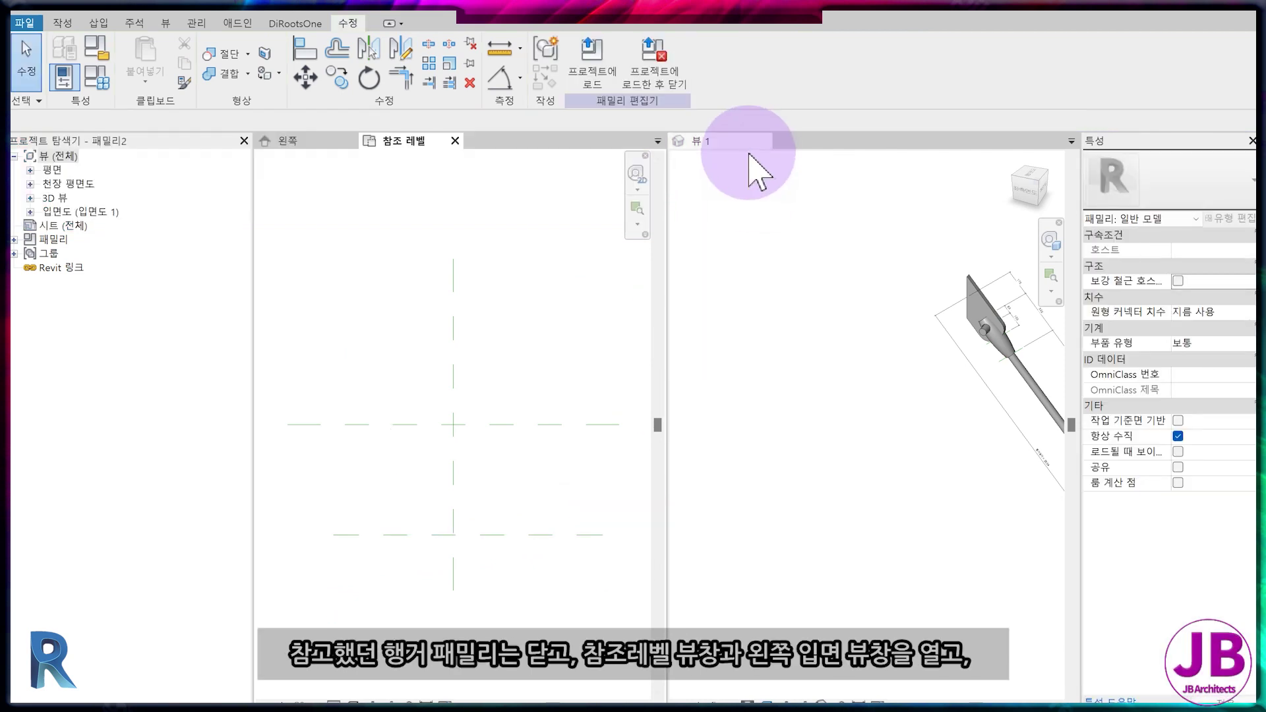
# Close the old hanger views, tile the plan beside the 왼쪽 elevation, and save as 행거-V4.
pyautogui.click(763, 141)
pyautogui.click(282, 142)
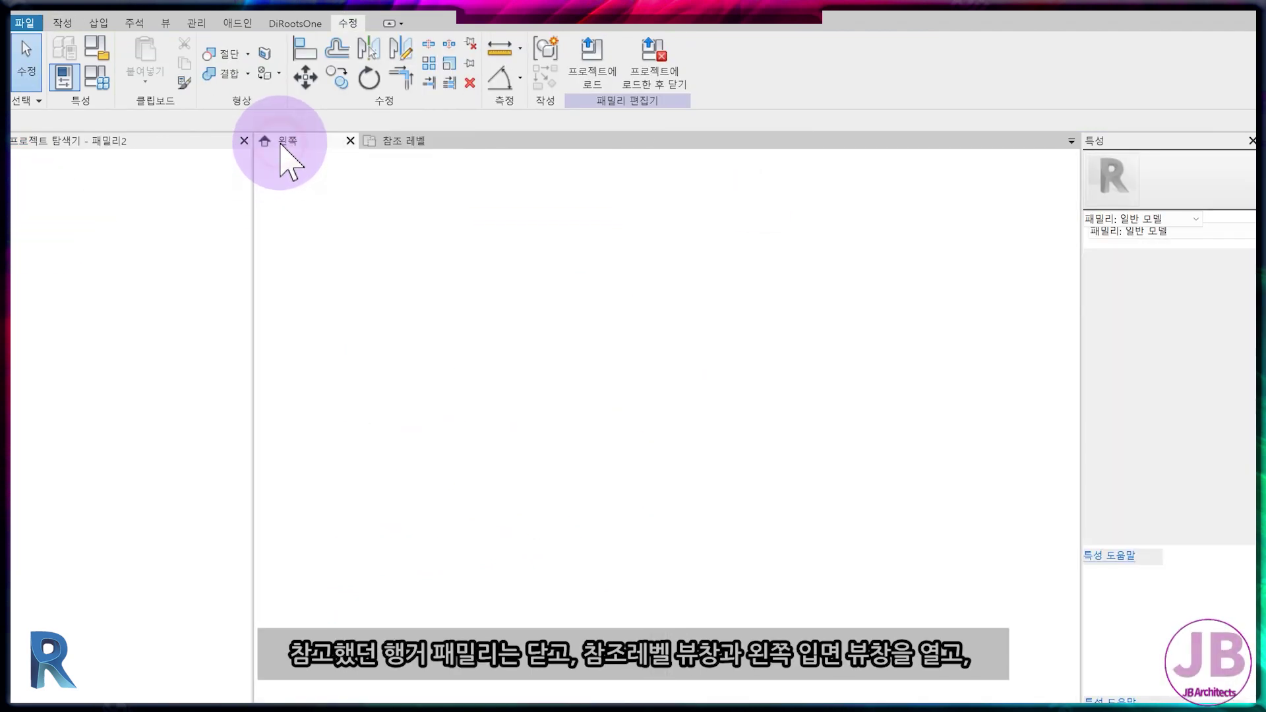
pyautogui.click(350, 140)
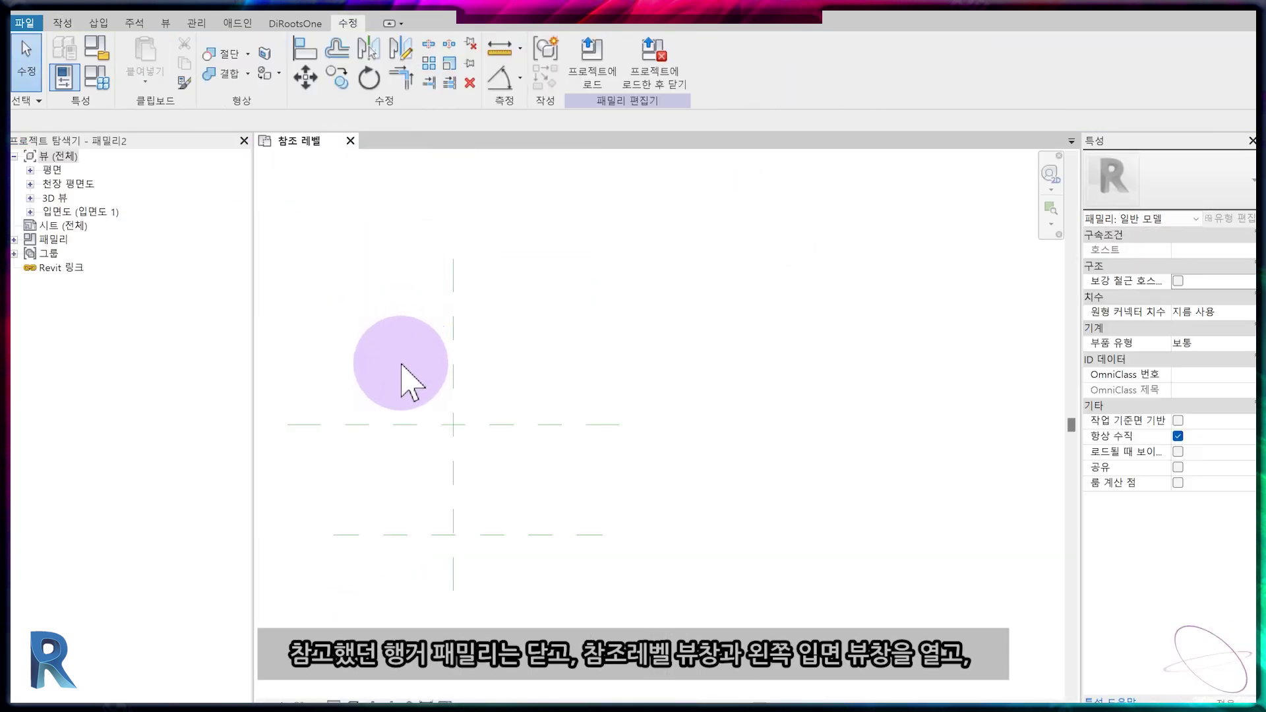
pyautogui.click(30, 212)
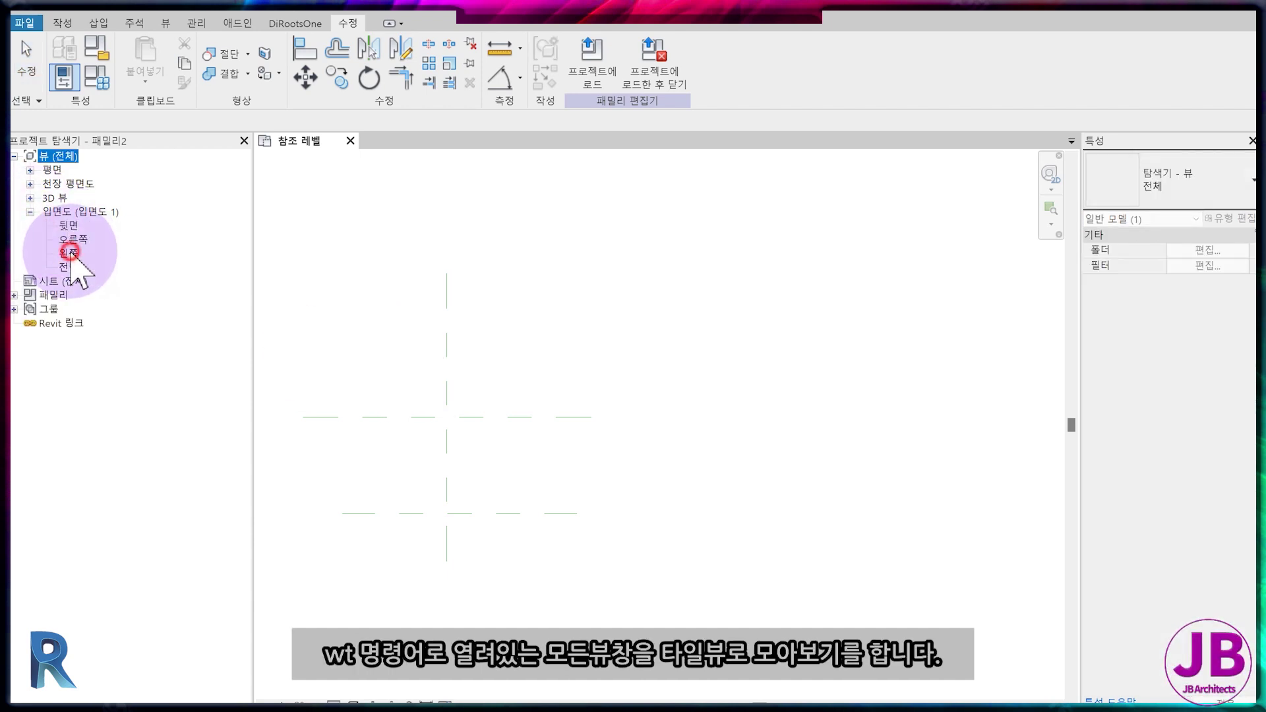
pyautogui.doubleClick(69, 252)
pyautogui.click(300, 140)
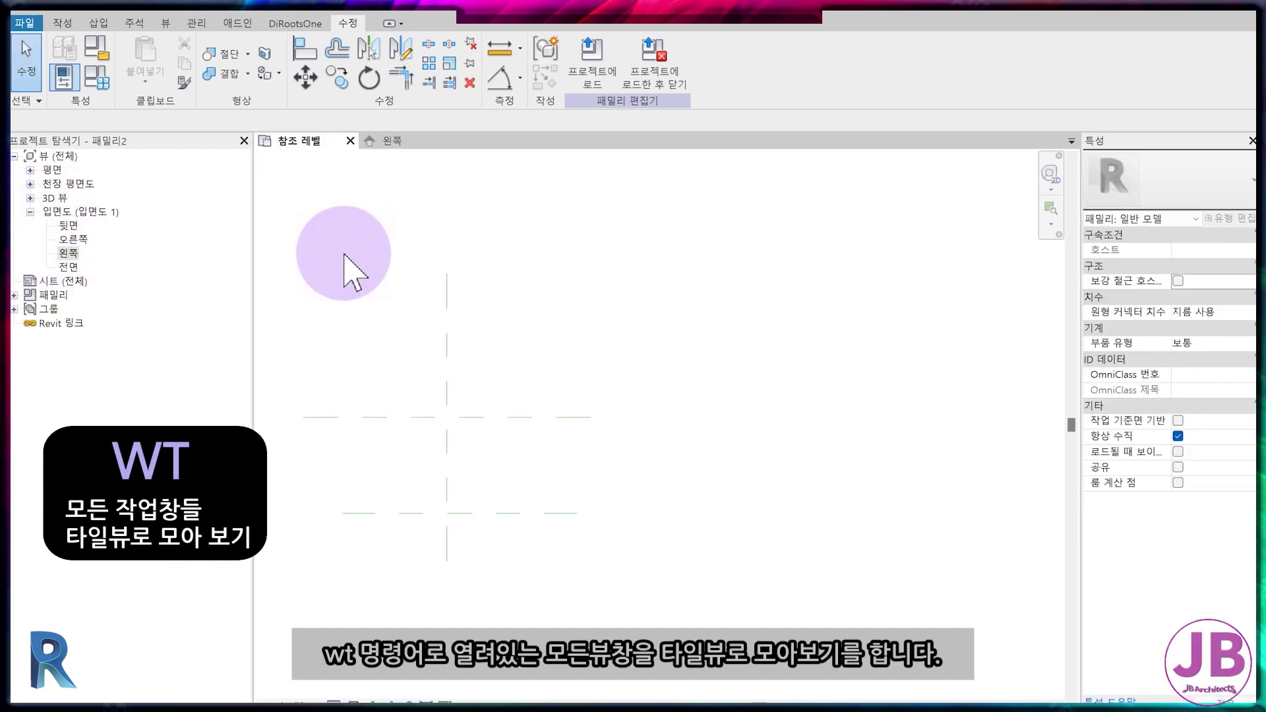
pyautogui.press('w')
pyautogui.press('t')
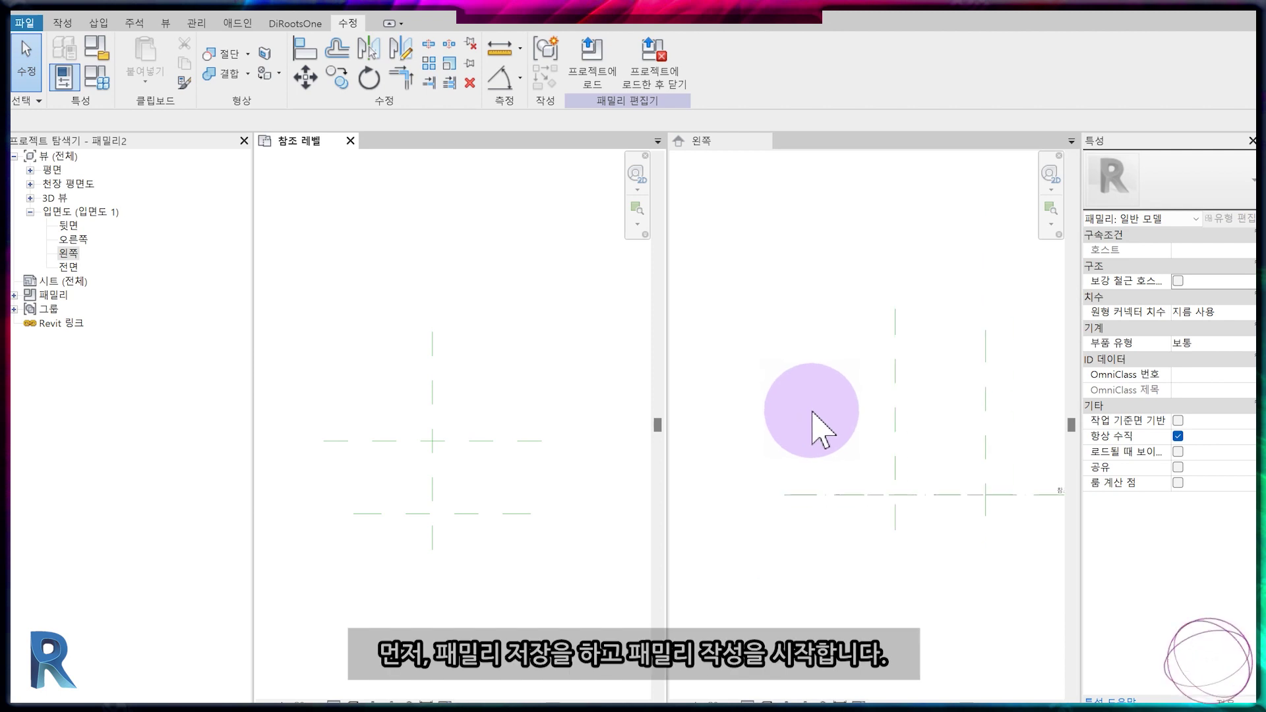
pyautogui.hotkey('ctrl', 's')
pyautogui.write('행거-V4')
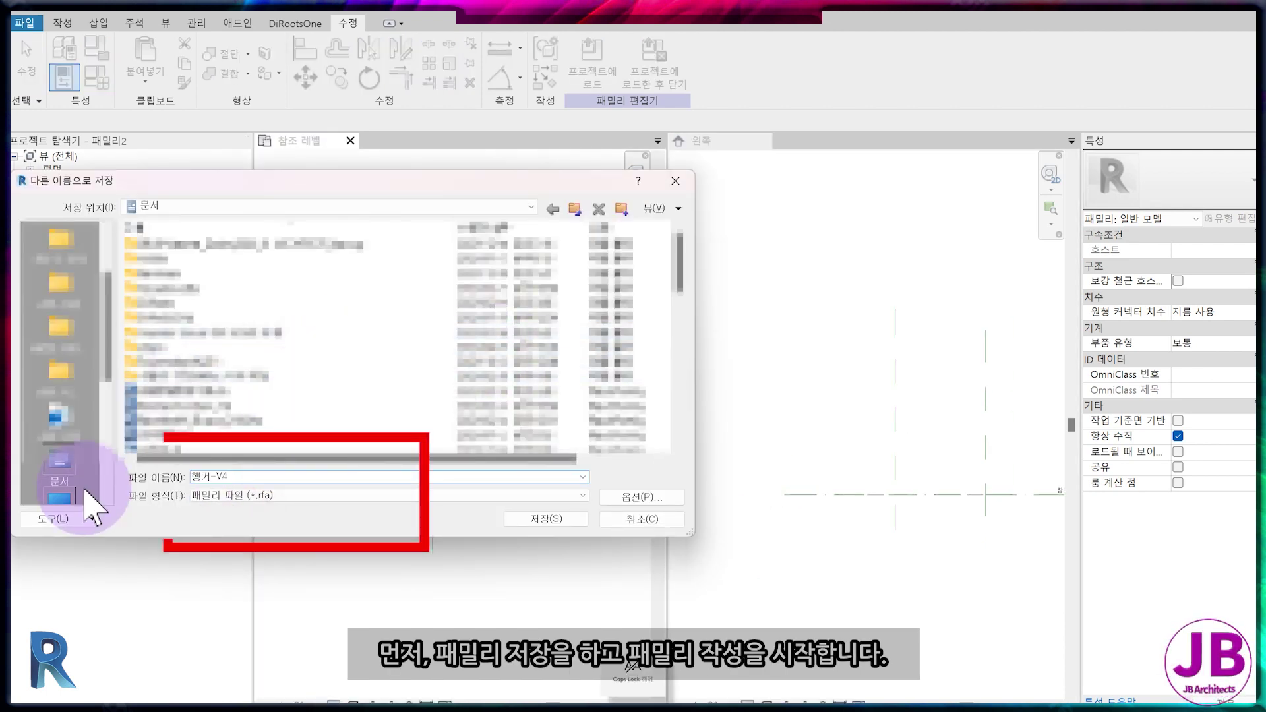
pyautogui.press('Return')
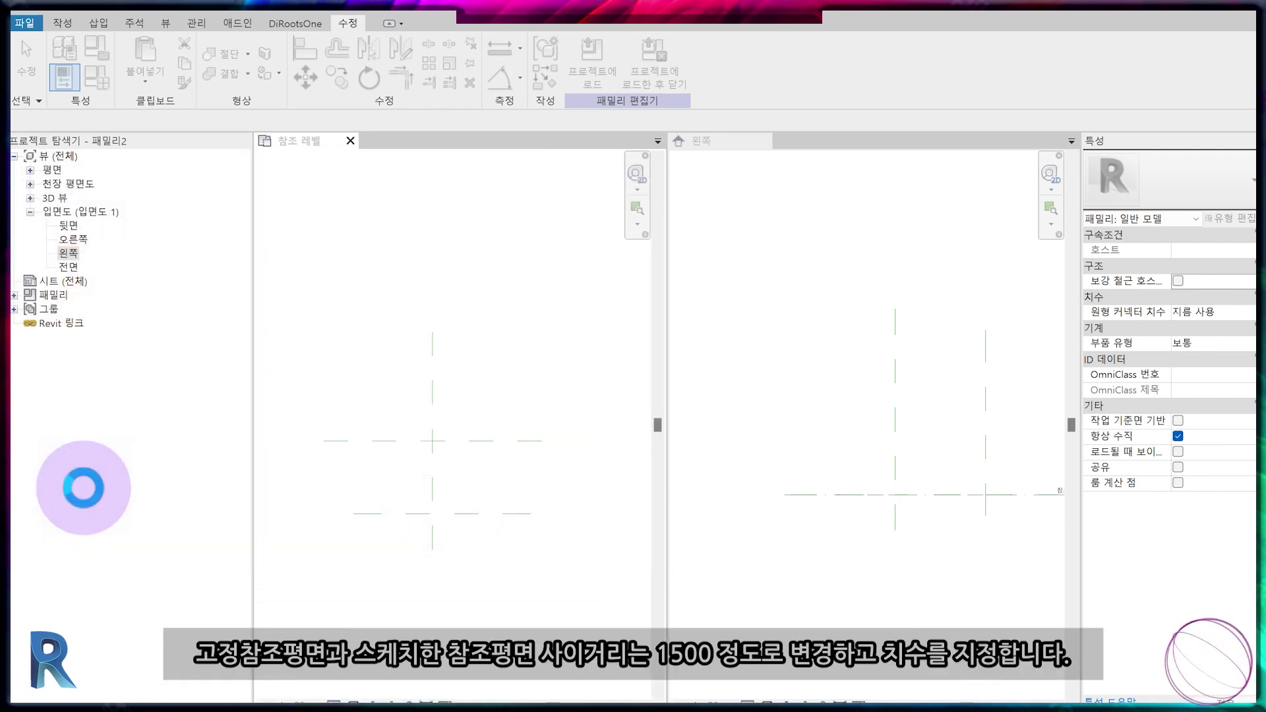
# Set the spacing between the reference planes to 1500.
pyautogui.click(382, 514)
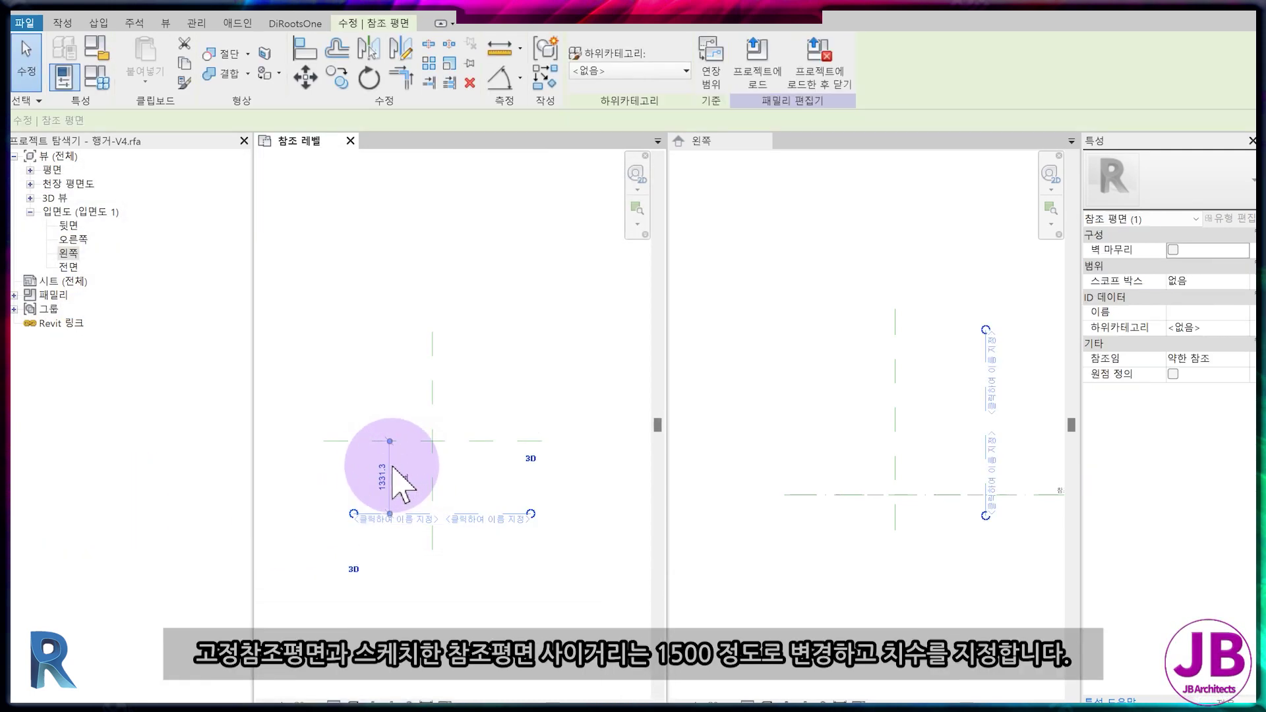
pyautogui.write('1500')
pyautogui.click(367, 441)
pyautogui.click(530, 522)
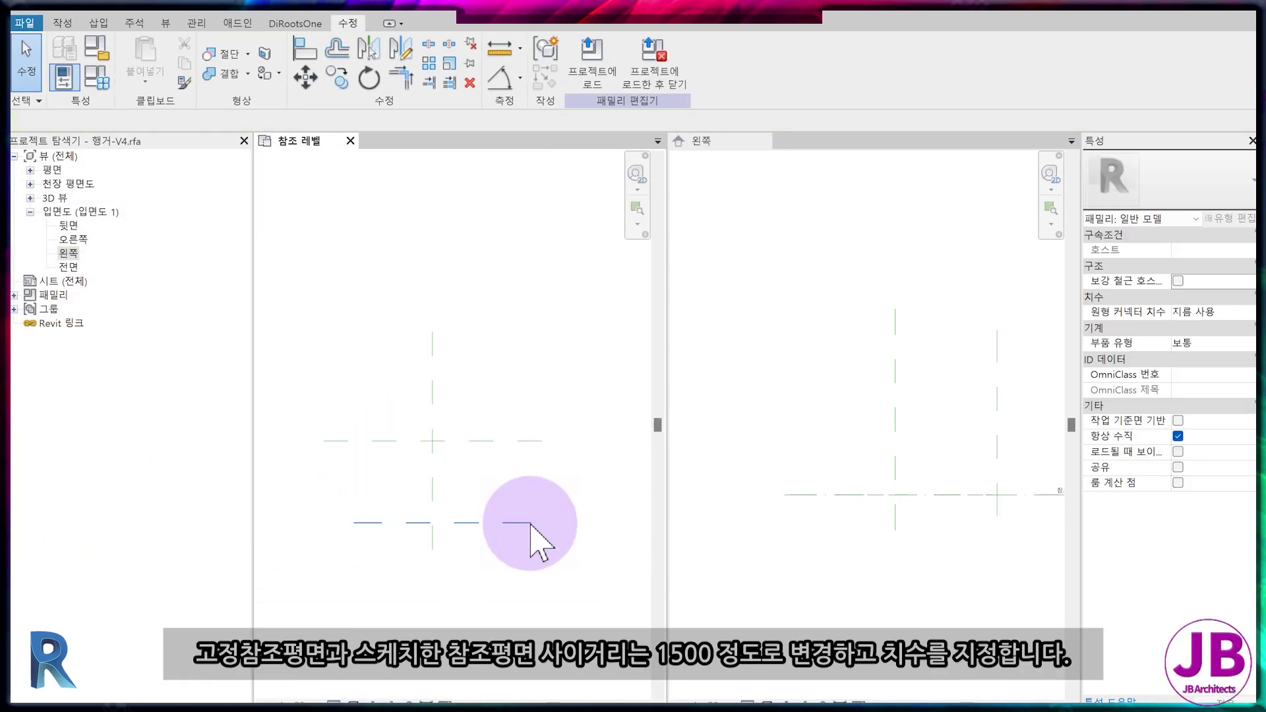
# Add aligned 1500 dimensions between the reference planes in the plan and left elevation.
pyautogui.press('d')
pyautogui.press('i')
pyautogui.click(374, 441)
pyautogui.click(373, 521)
pyautogui.click(307, 508)
pyautogui.click(997, 344)
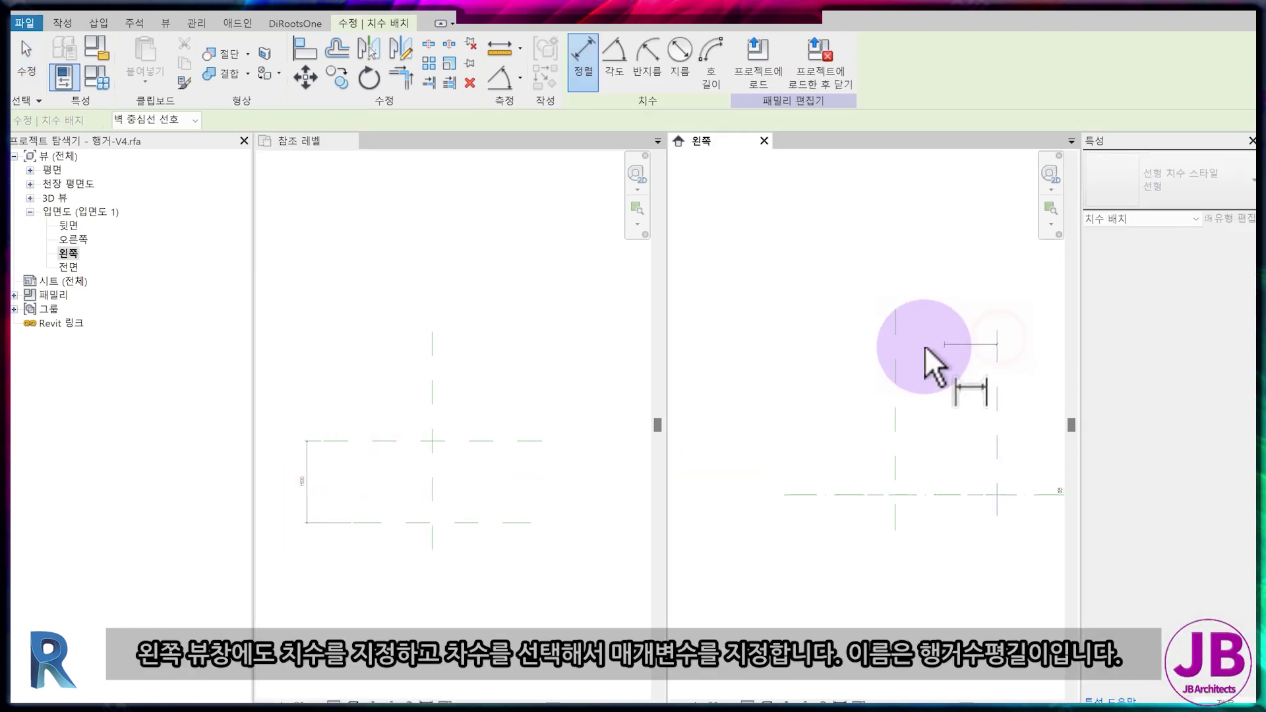
pyautogui.click(899, 273)
pyautogui.press('Escape')
pyautogui.press('Escape')
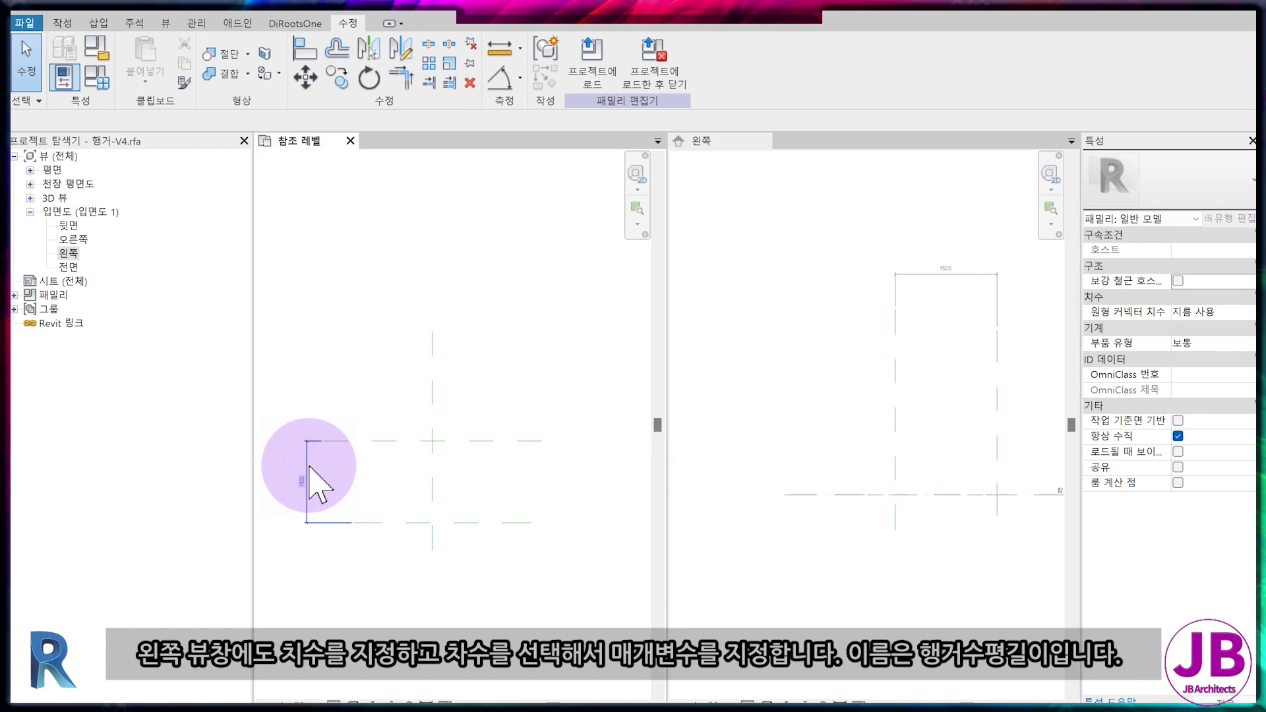
# Label the left-elevation 1500 dimension with a new parameter 행거수평길이.
pyautogui.click(944, 275)
pyautogui.click(745, 60)
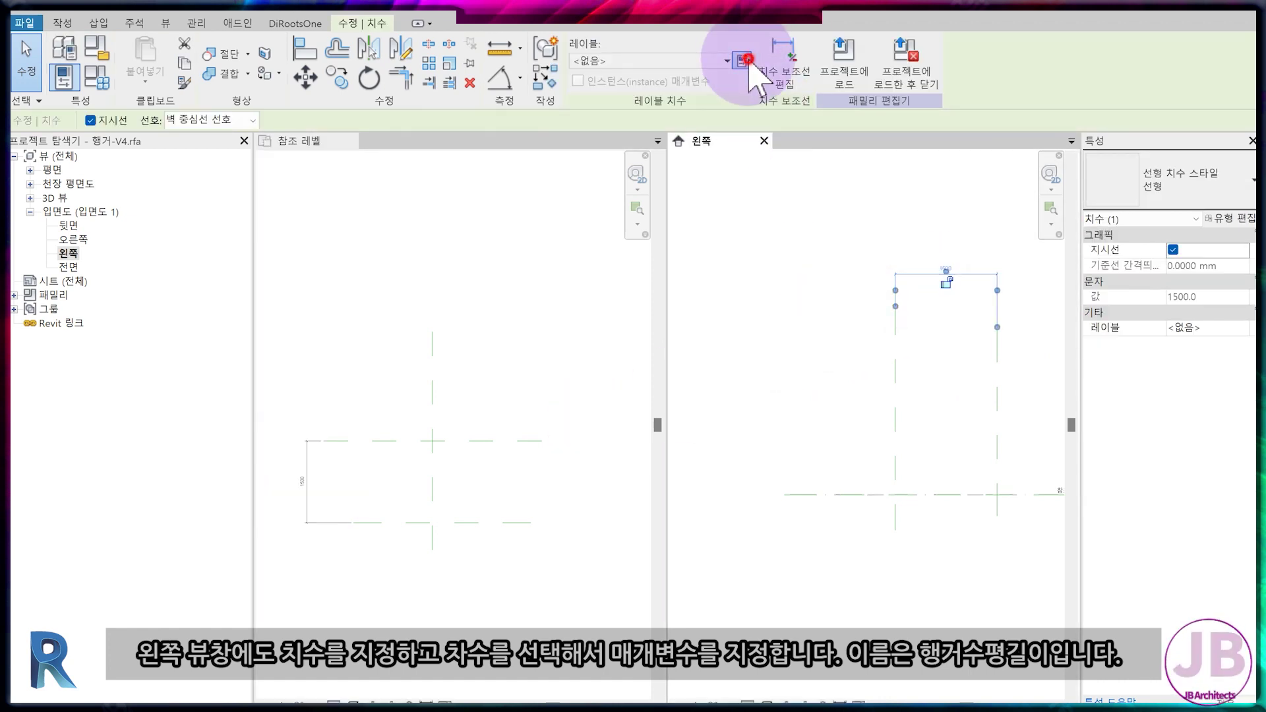
pyautogui.write('행거수평길이')
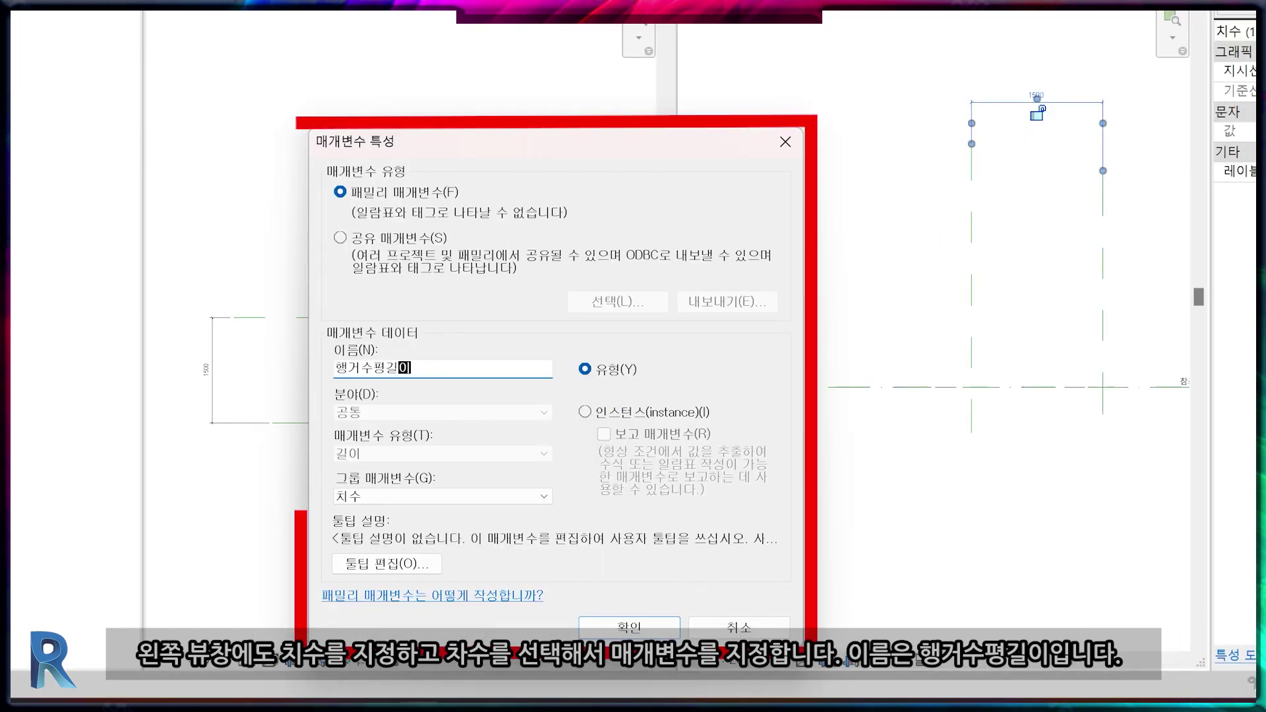
pyautogui.press('Return')
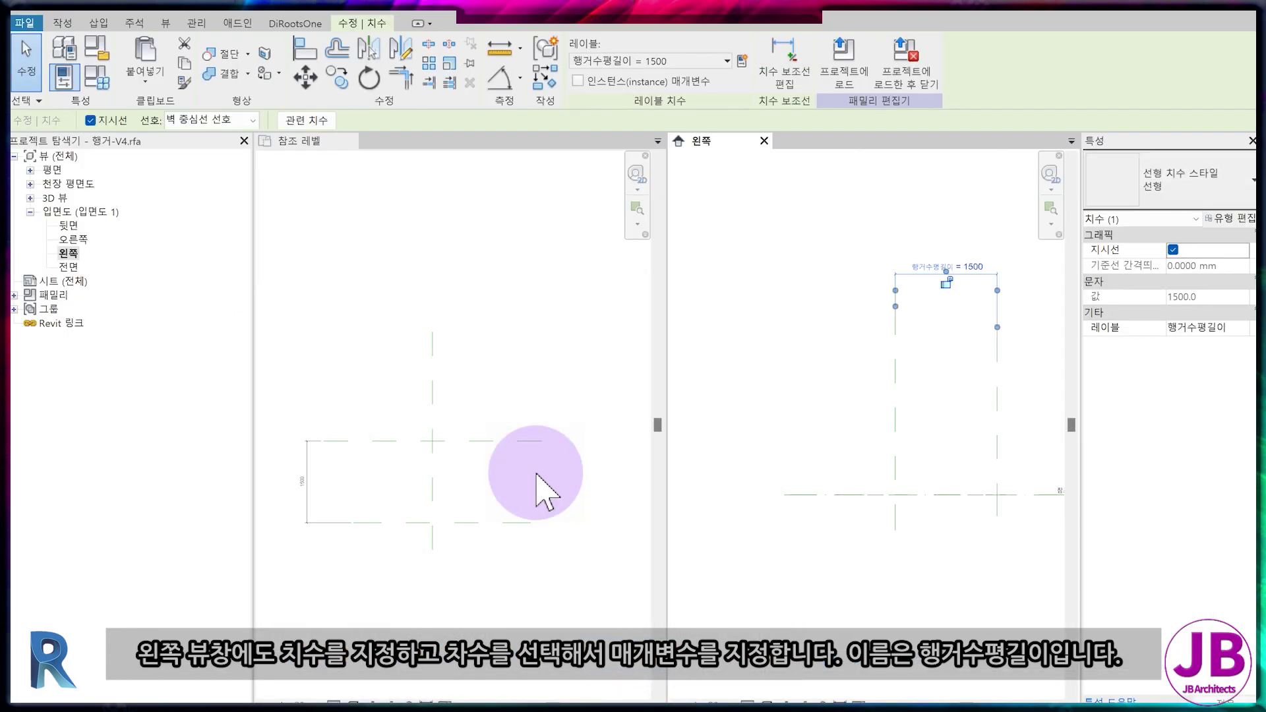
# Zoom the Left elevation view to fit.
pyautogui.click(825, 429)
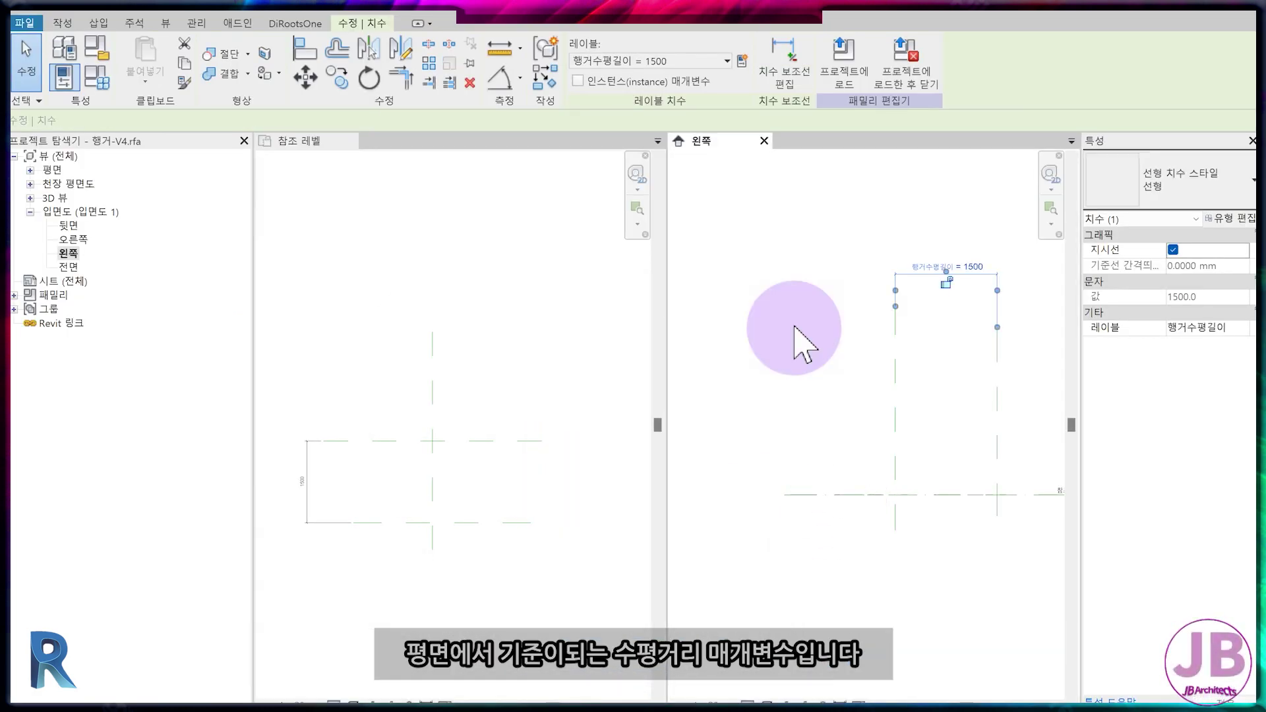
pyautogui.press('z')
pyautogui.press('f')
pyautogui.scroll(2, 791, 518)
pyautogui.scroll(2, 857, 534)
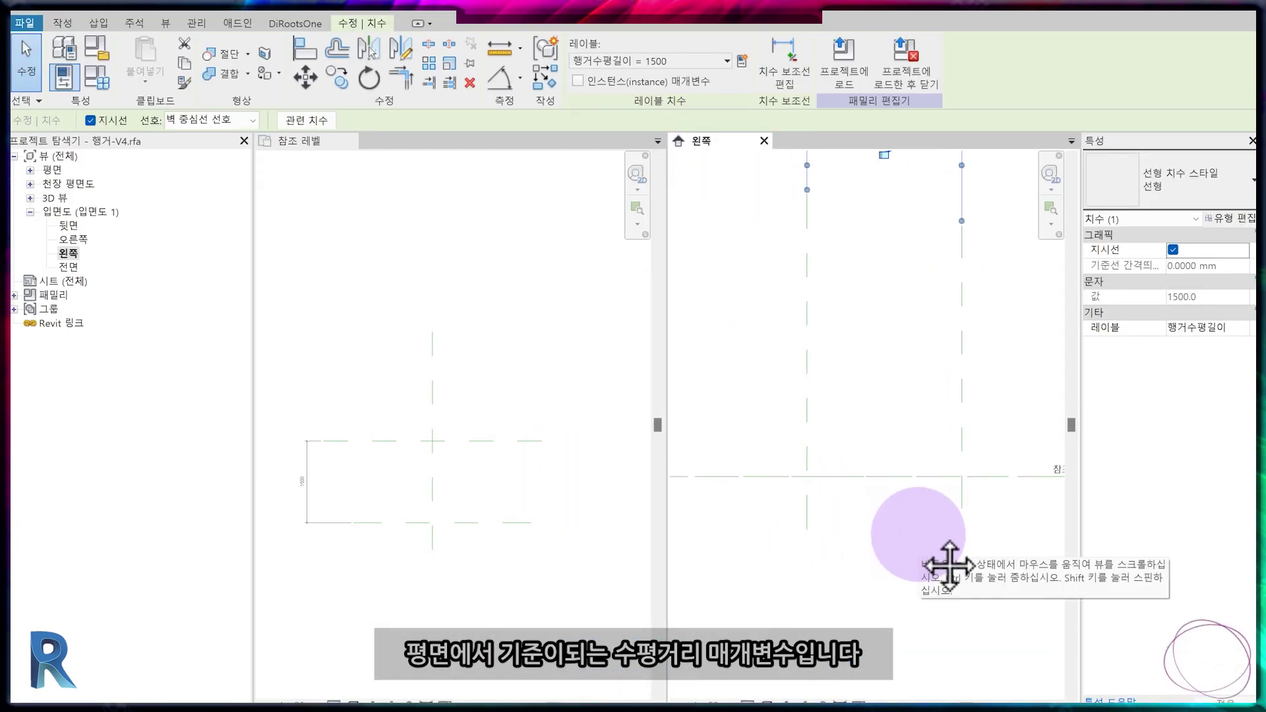
pyautogui.click(62, 24)
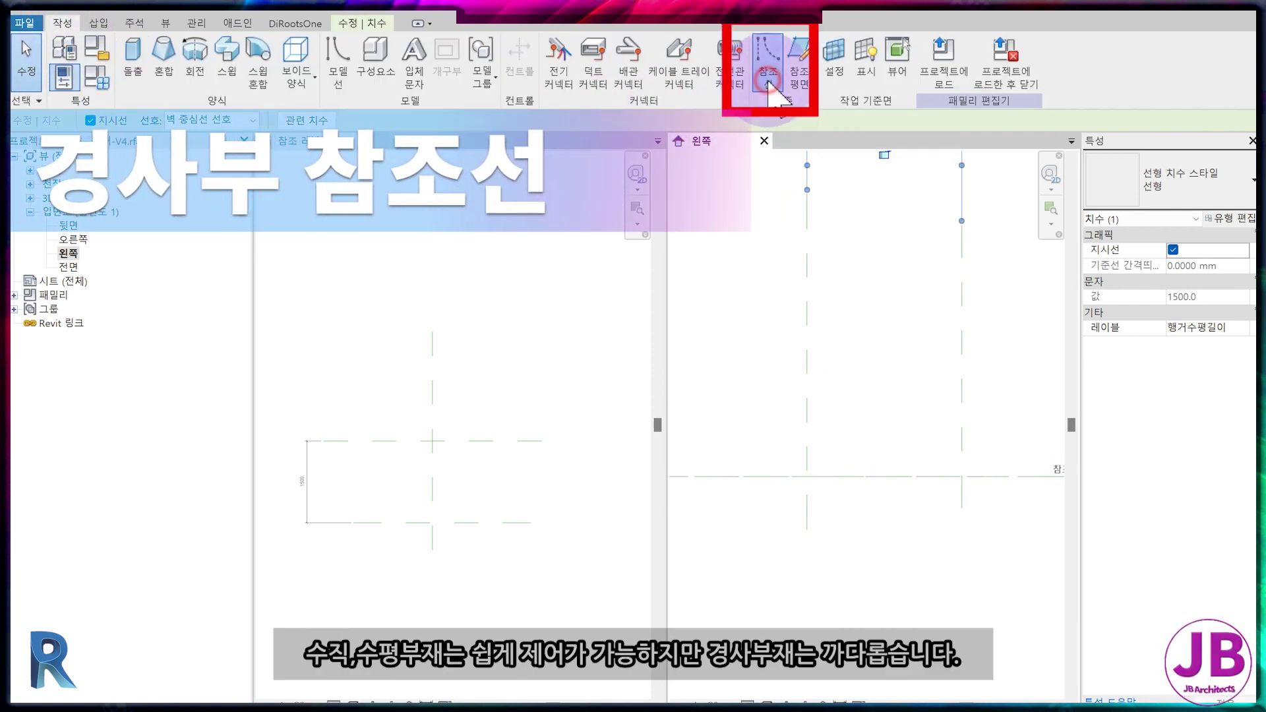
# Sketch a roughly 45° diagonal reference line from the plane intersection.
pyautogui.click(768, 82)
pyautogui.click(961, 476)
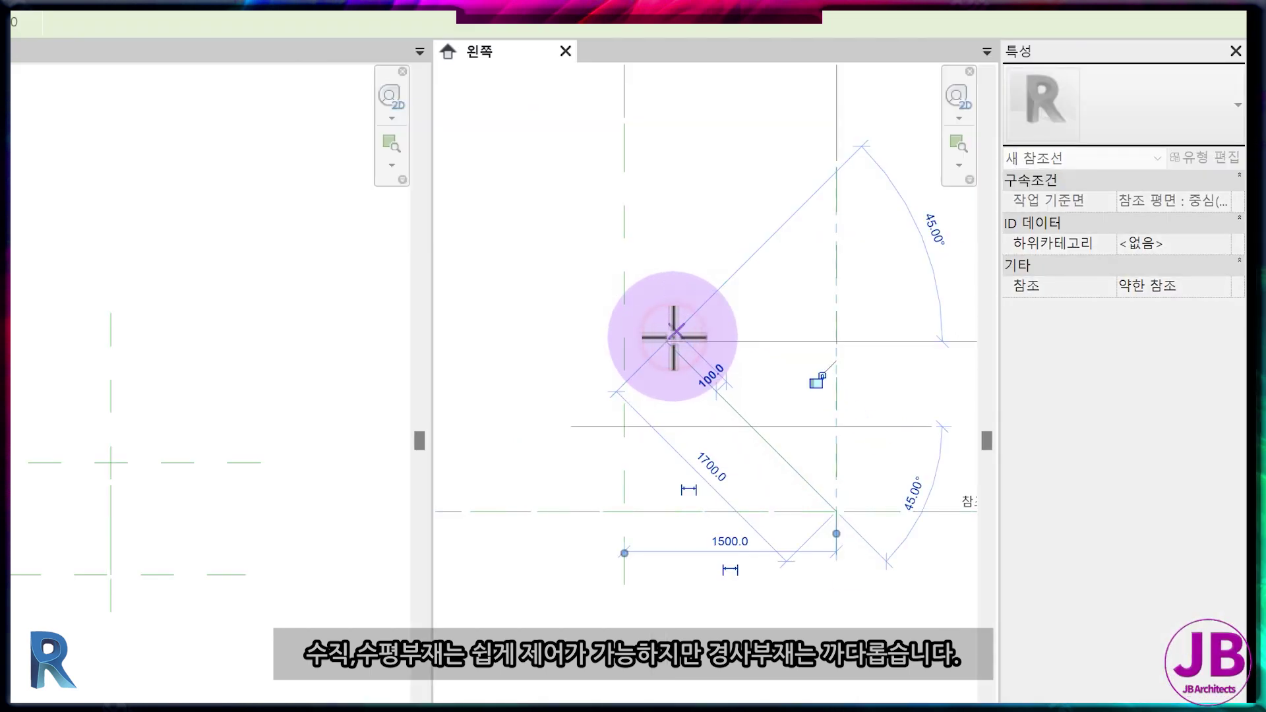
pyautogui.click(676, 338)
pyautogui.press('Escape')
pyautogui.press('Escape')
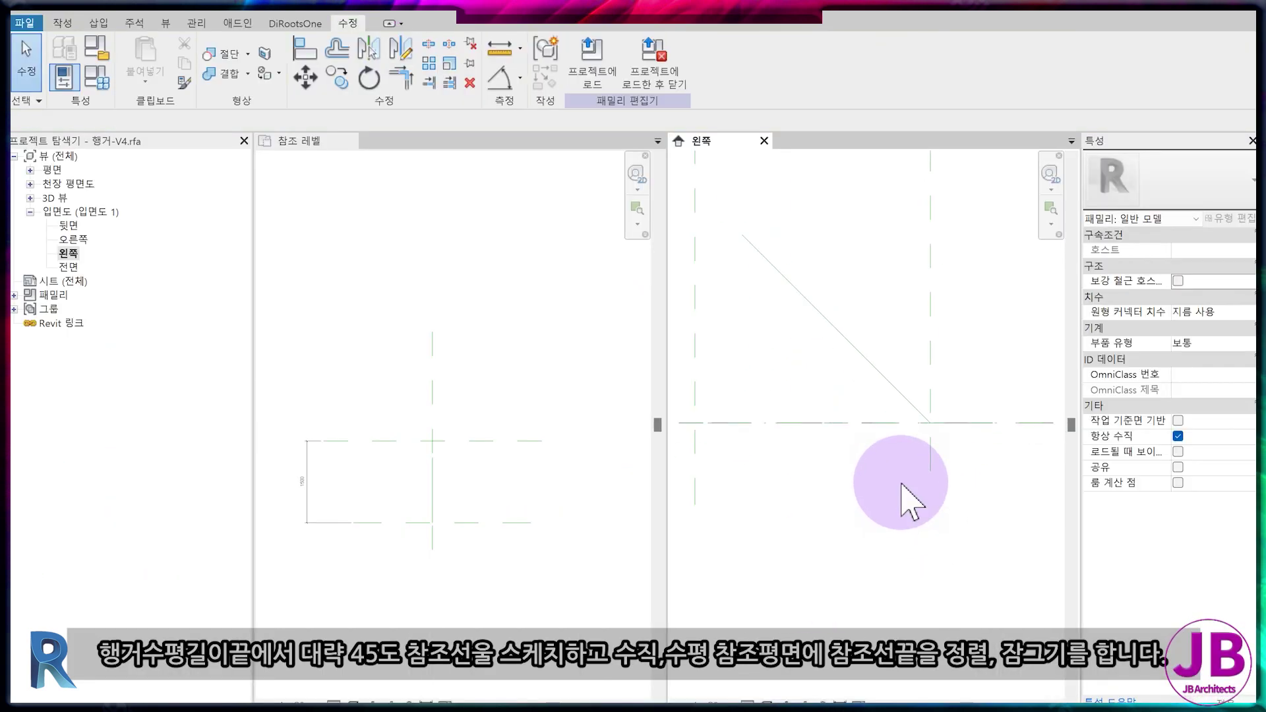
# Align and lock the diagonal line's end to the reference planes.
pyautogui.press('a')
pyautogui.press('l')
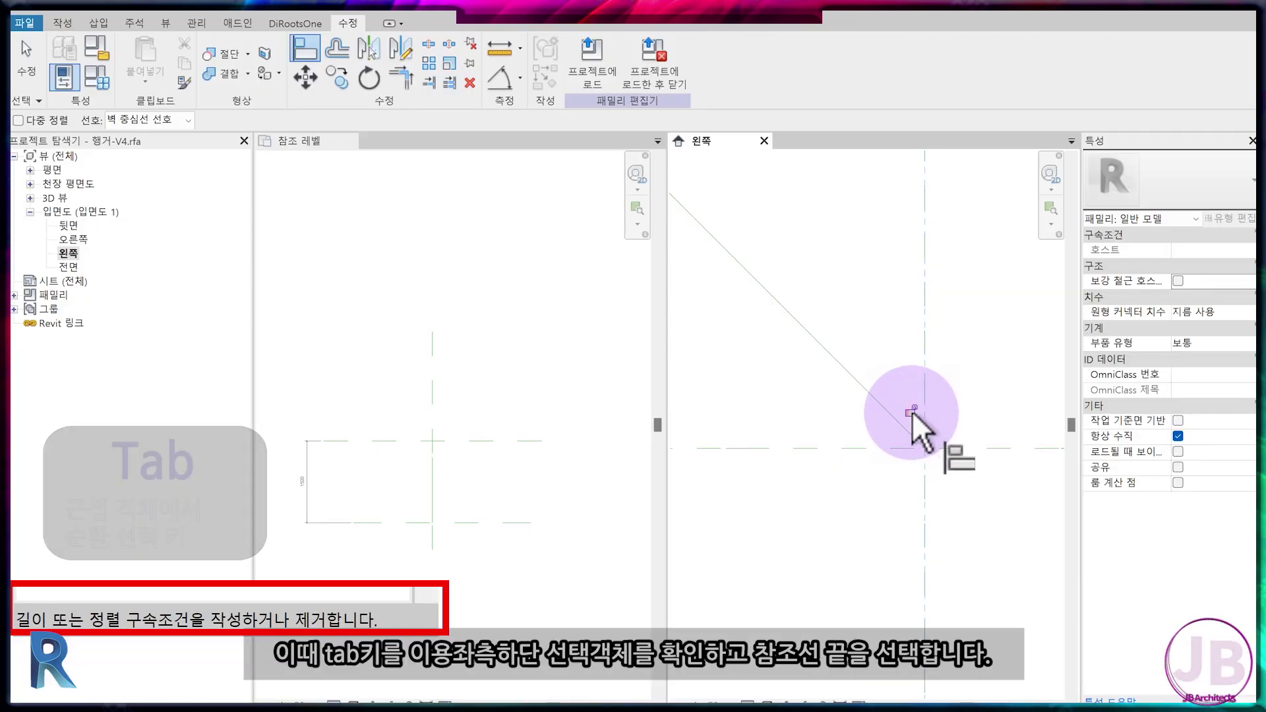
pyautogui.press('Escape')
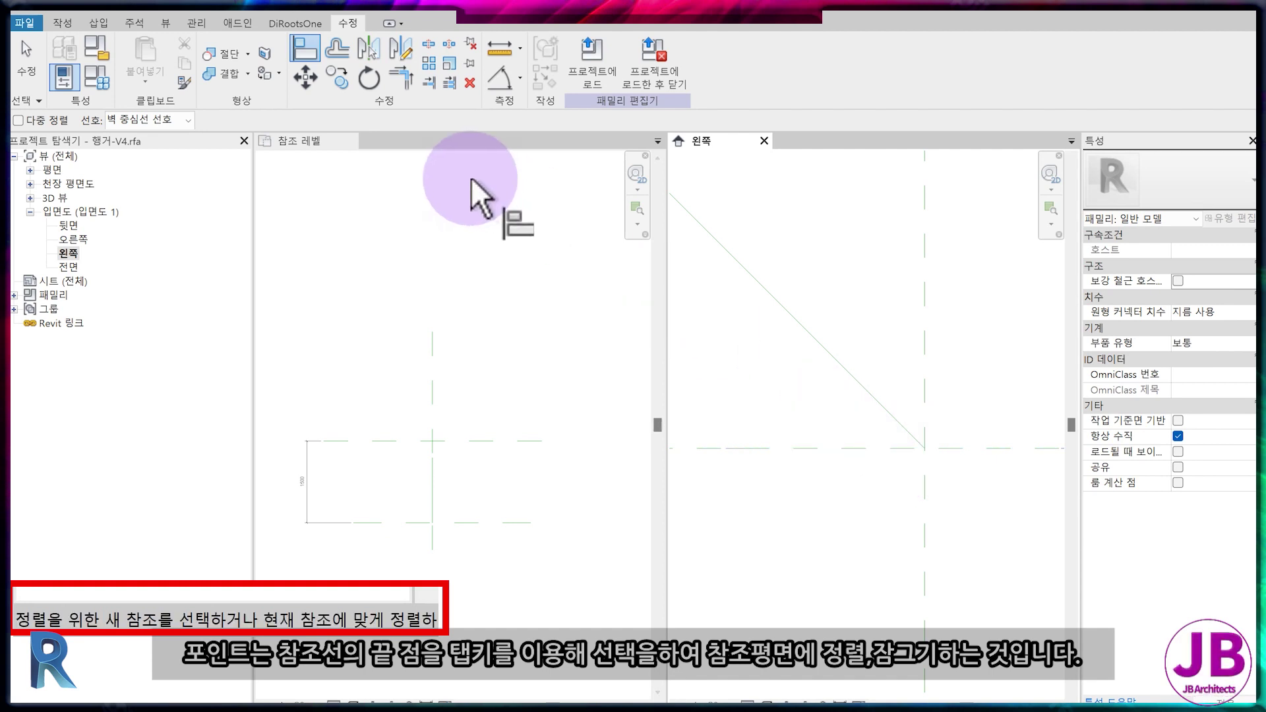
pyautogui.click(614, 62)
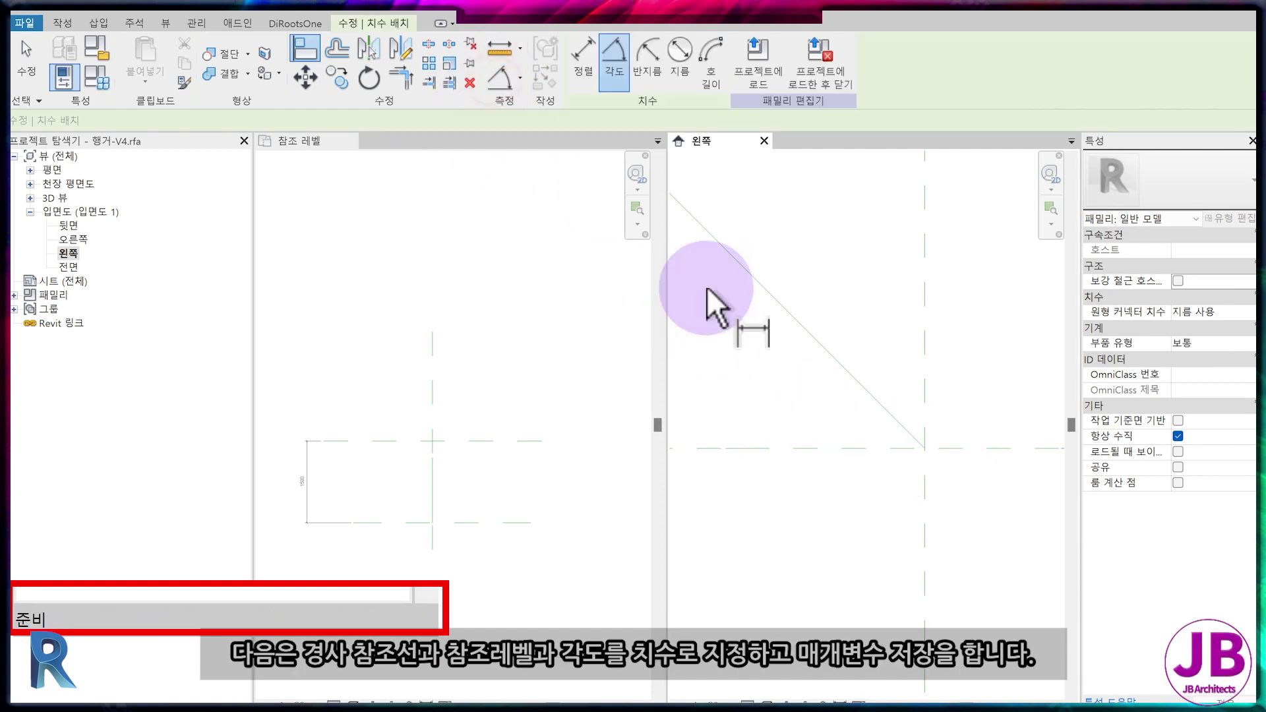
# Place a 45° angular dimension between the reference level and the diagonal line.
pyautogui.click(846, 447)
pyautogui.click(861, 388)
pyautogui.moveTo(771, 354); pyautogui.dragTo(898, 409, button='middle')
pyautogui.scroll(-2, 809, 343)
pyautogui.scroll(-1, 868, 387)
pyautogui.scroll(-3, 868, 417)
pyautogui.click(869, 417)
pyautogui.scroll(-1, 918, 475)
pyautogui.press('Escape')
pyautogui.press('Escape')
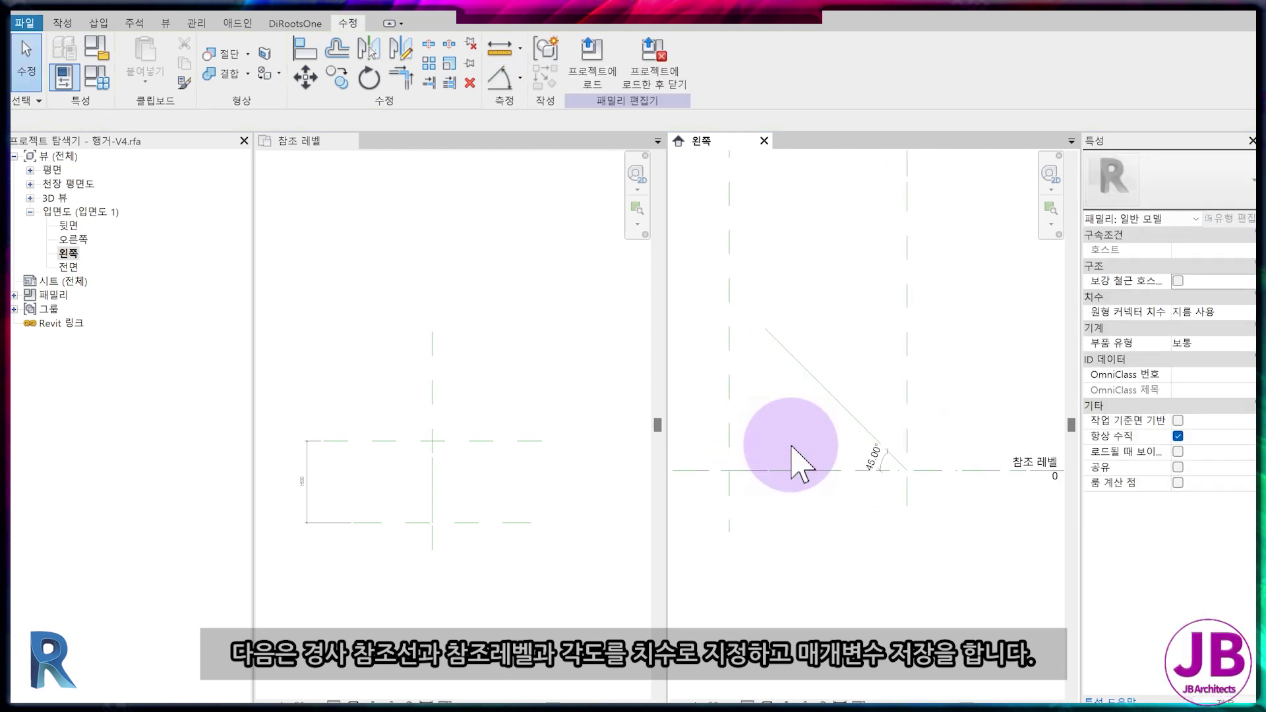
pyautogui.scroll(-1, 832, 455)
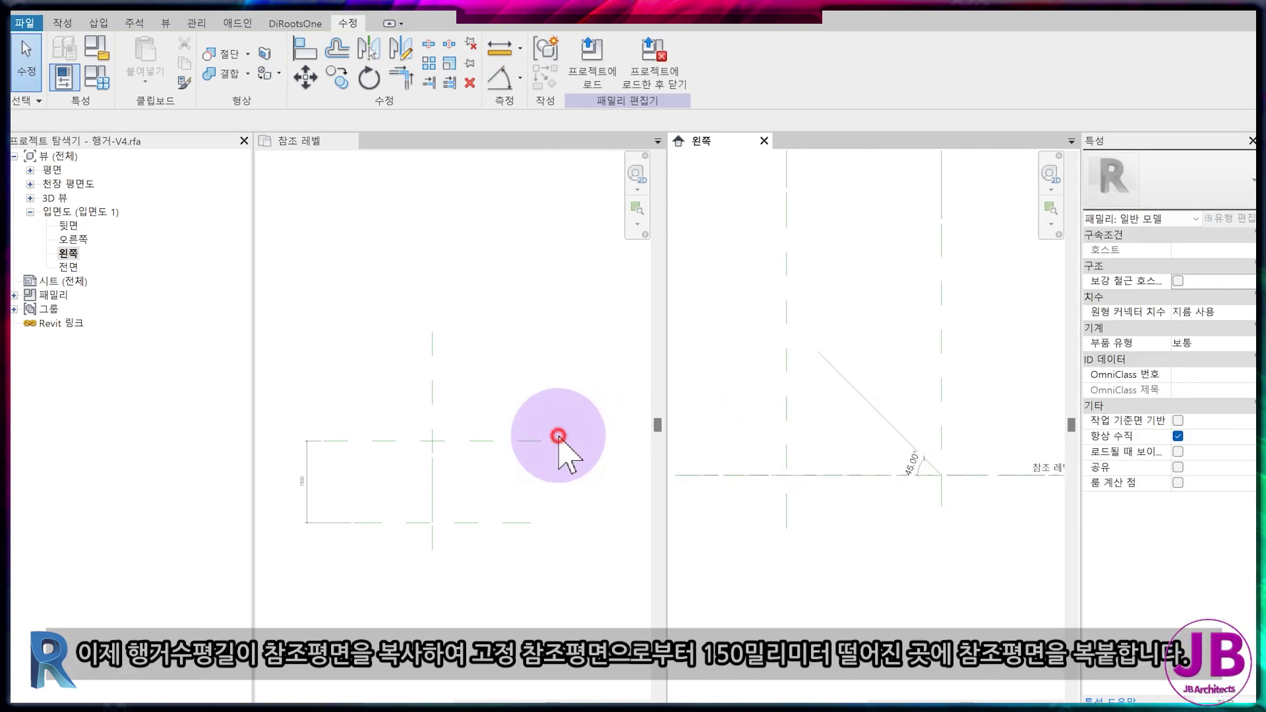
# Copy the top reference plane to a new plane offset 150 above it.
pyautogui.click(402, 443)
pyautogui.moveTo(397, 448); pyautogui.dragTo(457, 342, button='middle')
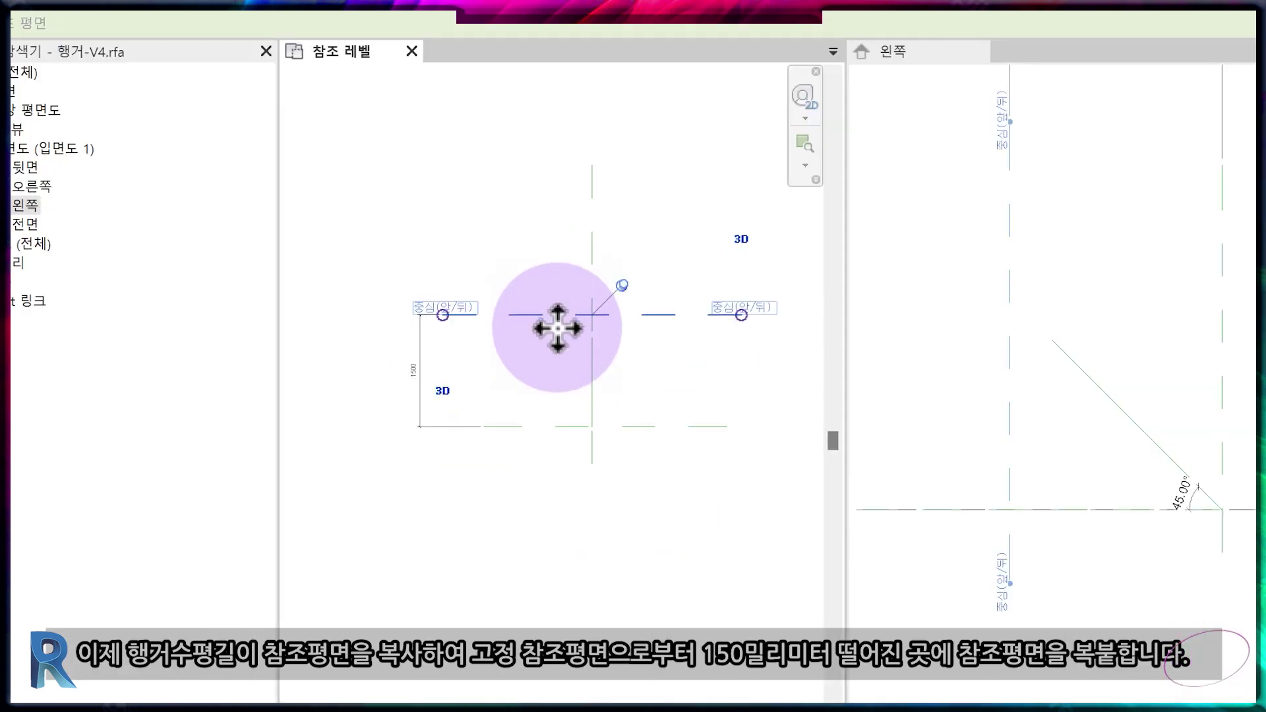
pyautogui.scroll(2, 566, 383)
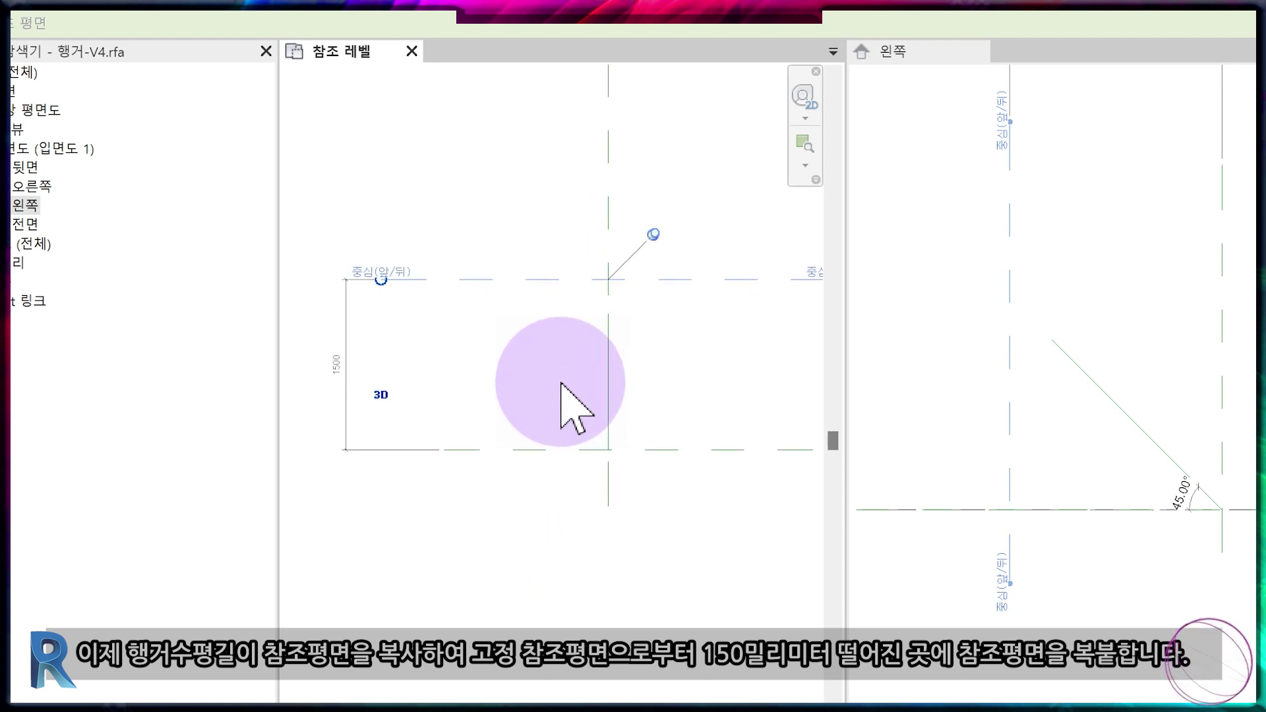
pyautogui.press('Escape')
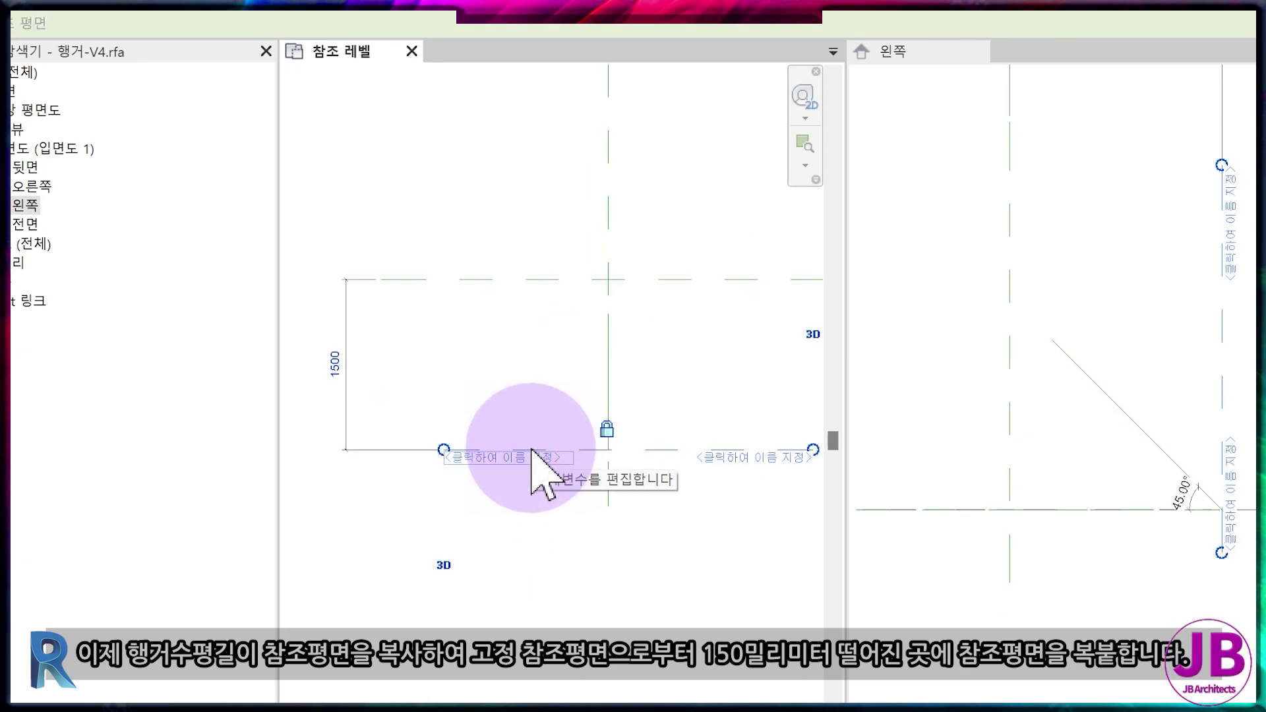
pyautogui.press('c')
pyautogui.press('o')
pyautogui.click(518, 450)
pyautogui.click(518, 313)
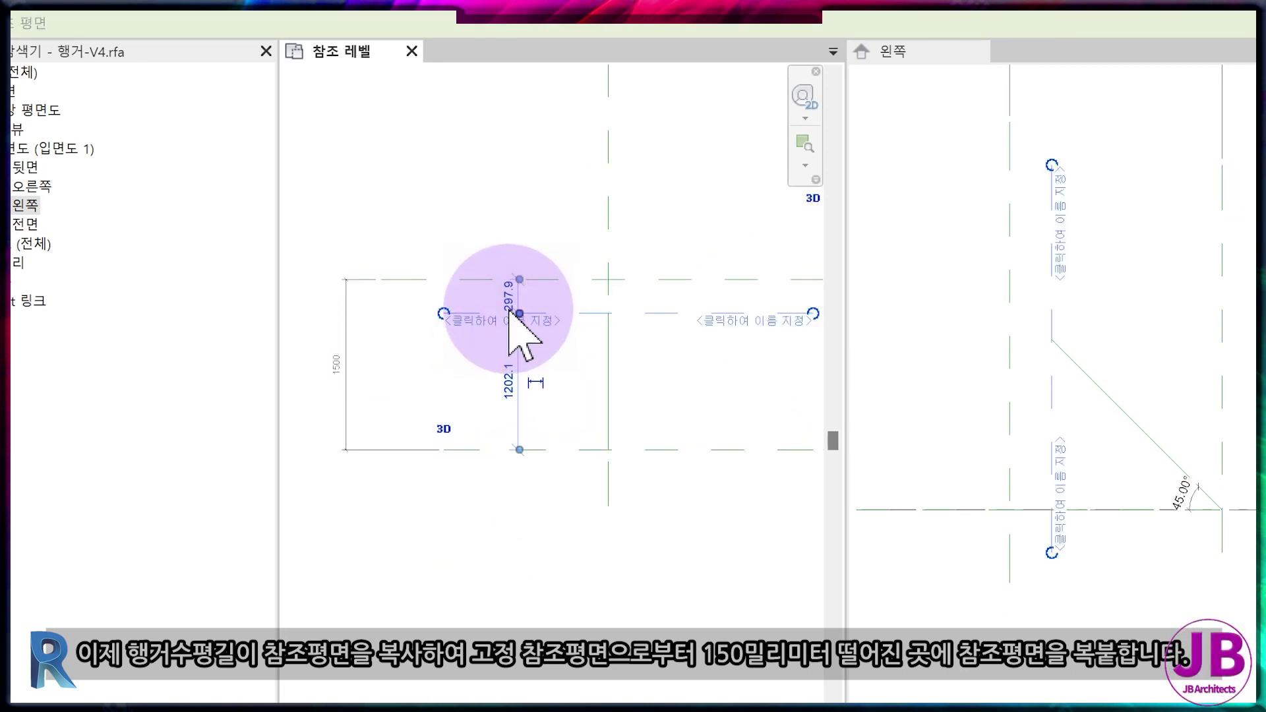
pyautogui.write('150')
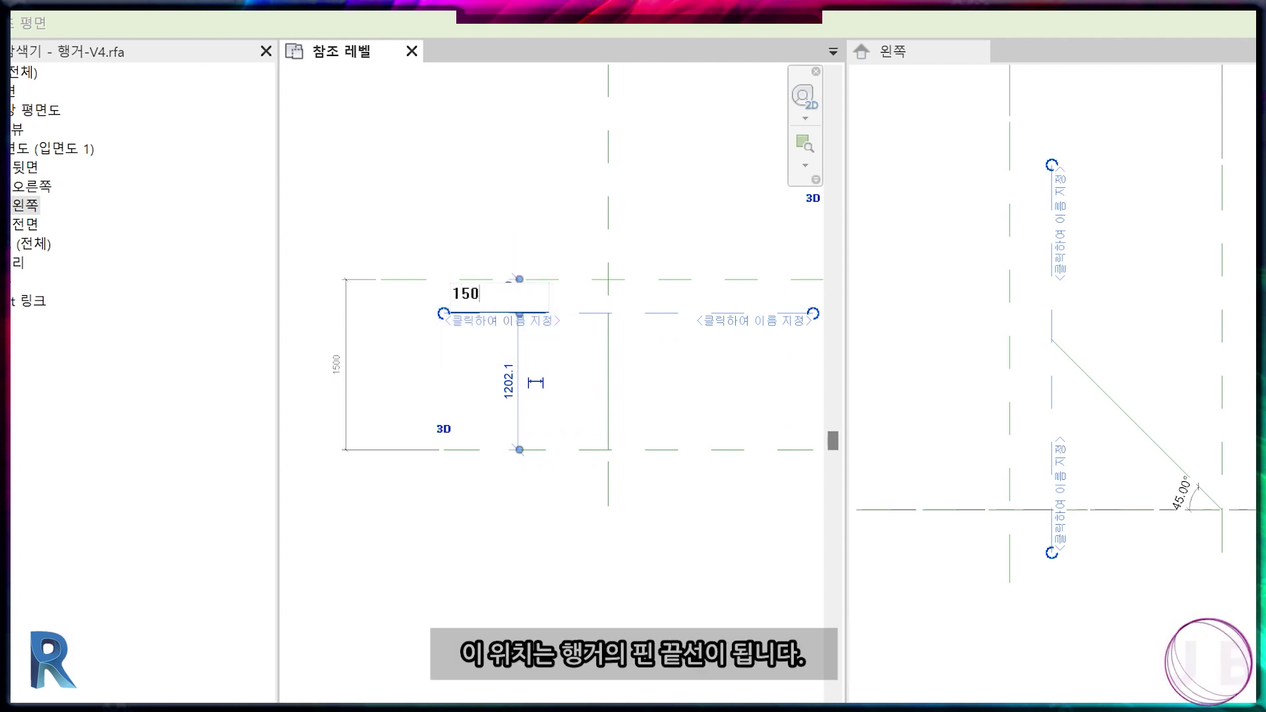
pyautogui.click(506, 294)
pyautogui.click(429, 344)
# Dimension the 150 plane offset in both the plan and the Left view.
pyautogui.press('a')
pyautogui.press('l')
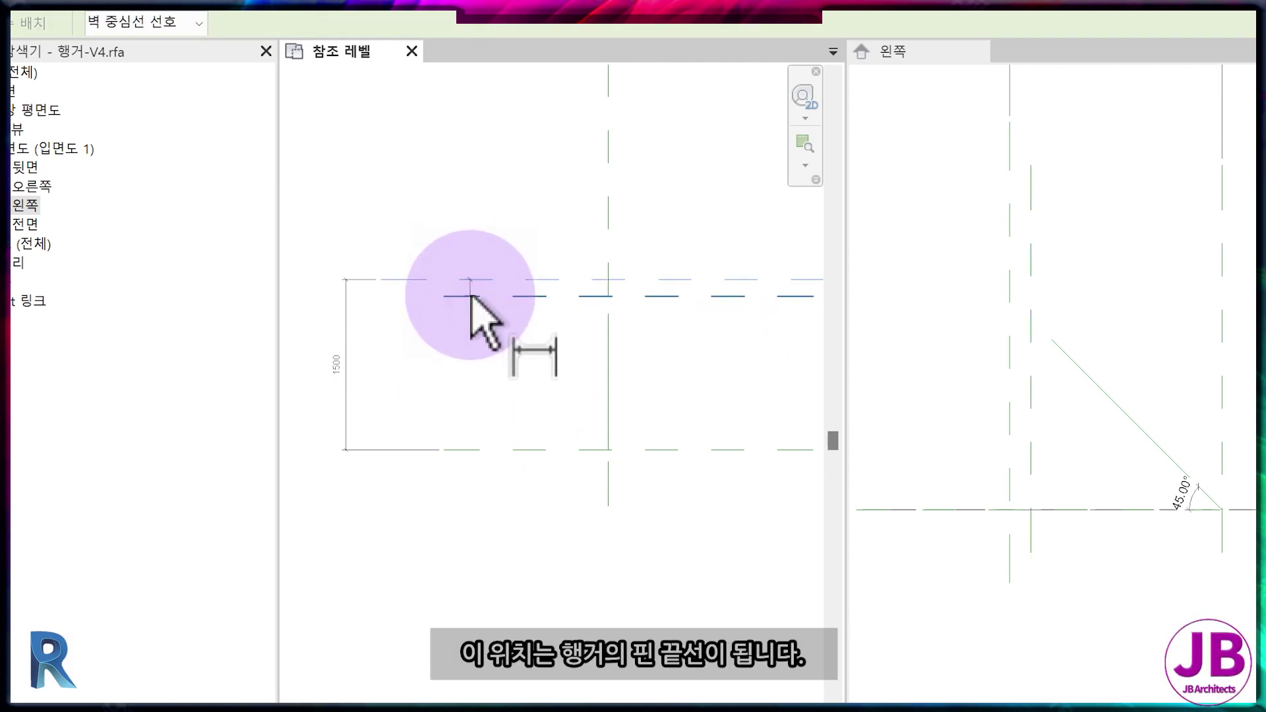
pyautogui.click(471, 296)
pyautogui.click(379, 309)
pyautogui.press('Escape')
pyautogui.press('Escape')
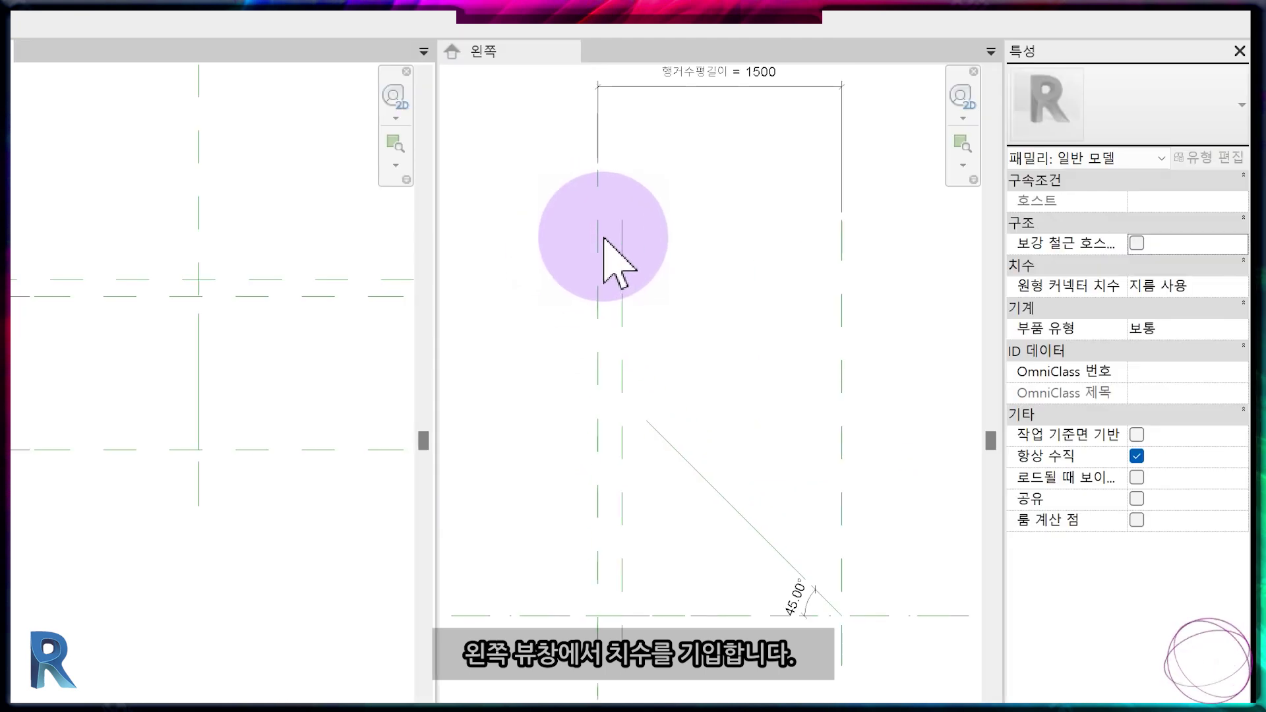
pyautogui.press('d')
pyautogui.press('i')
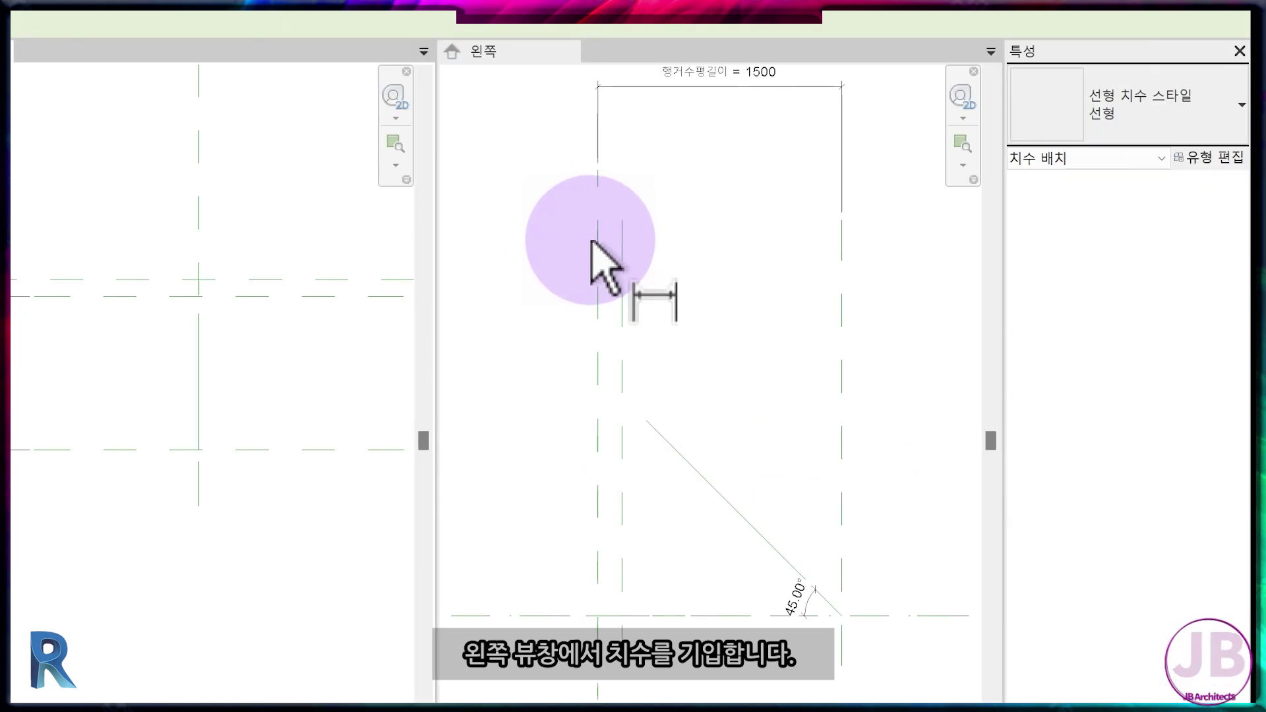
pyautogui.click(597, 246)
pyautogui.click(612, 129)
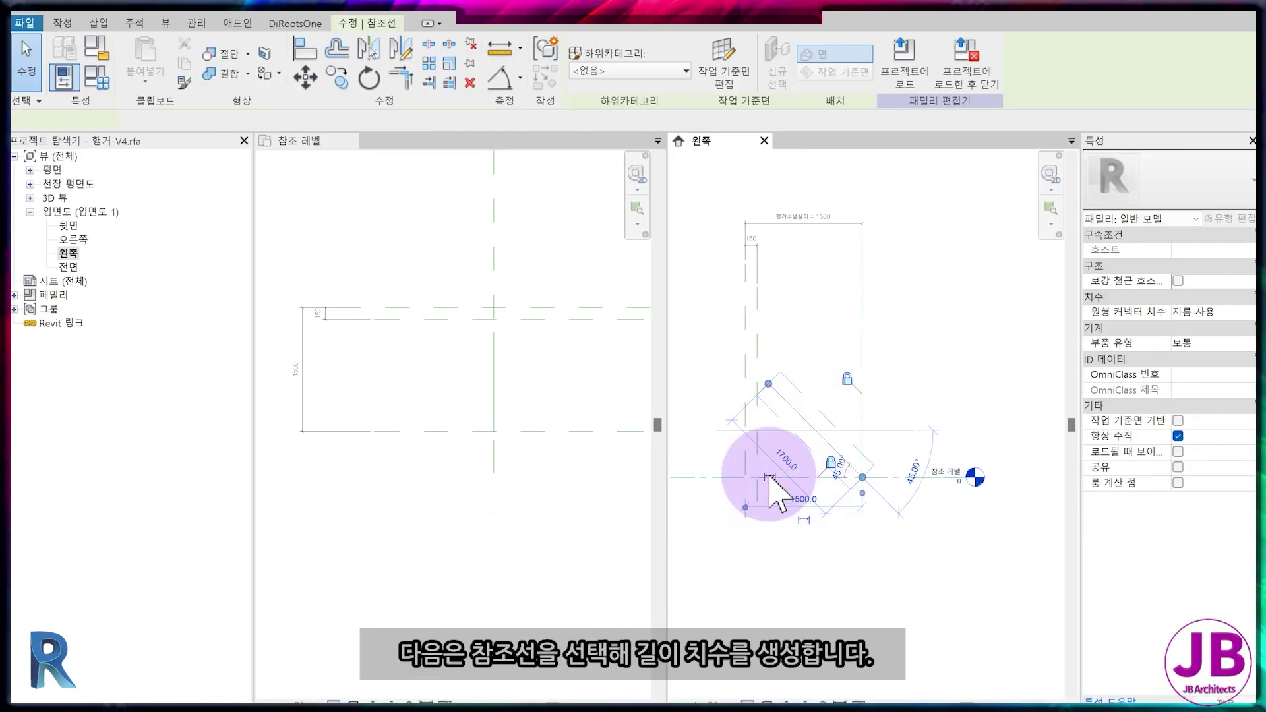
pyautogui.click(769, 476)
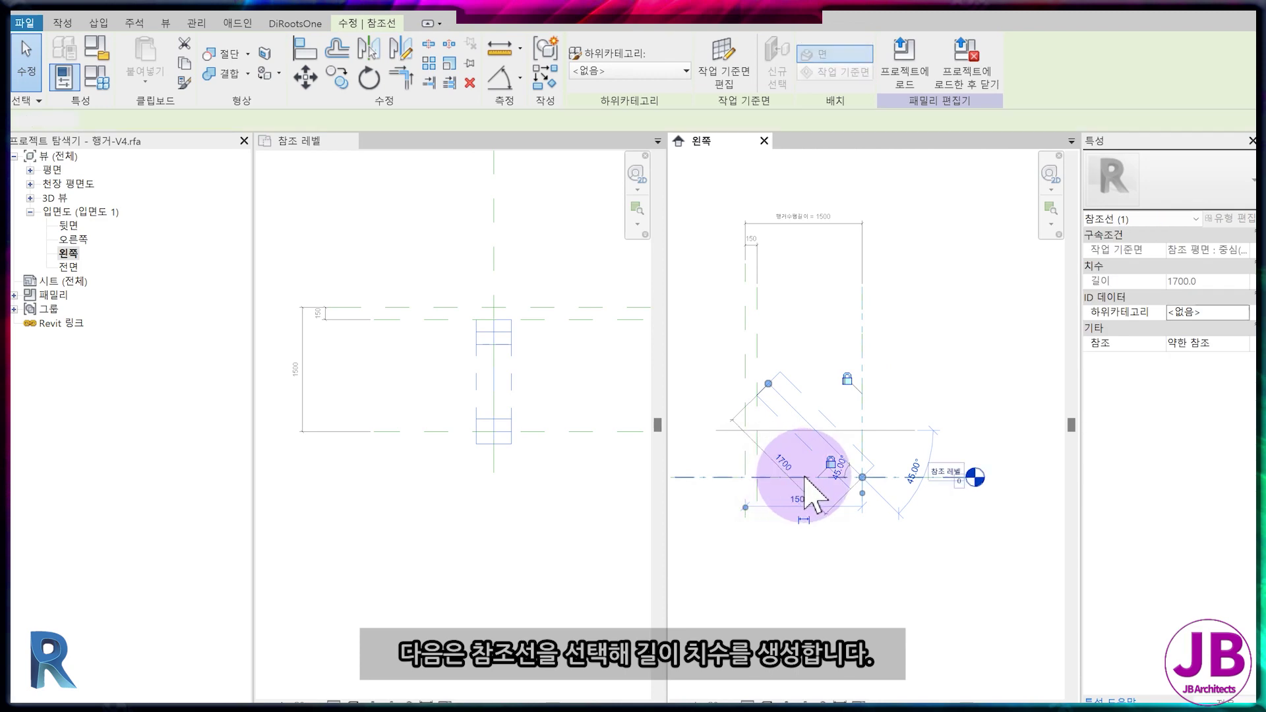
# Make the diagonal's 1700 length permanent, label it 행거길이, and place it below 행거수평길이.
pyautogui.click(785, 485)
pyautogui.click(741, 61)
pyautogui.click(487, 481)
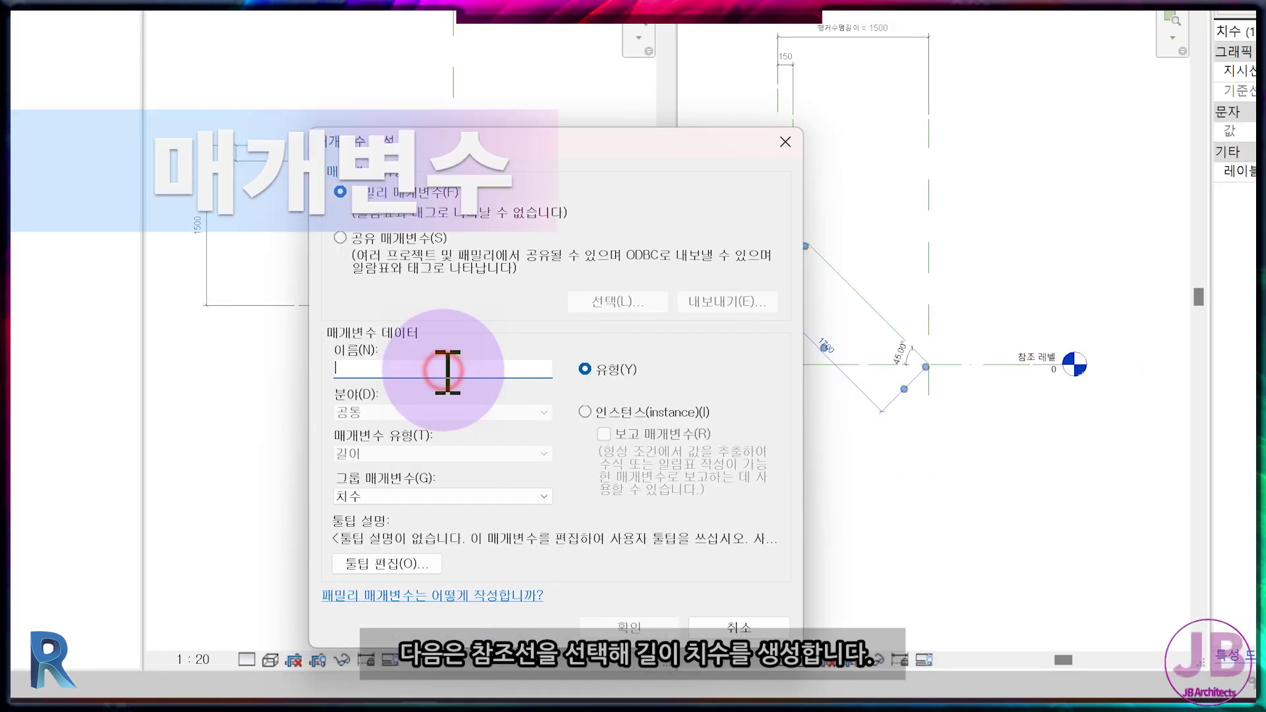
pyautogui.write('행거길이')
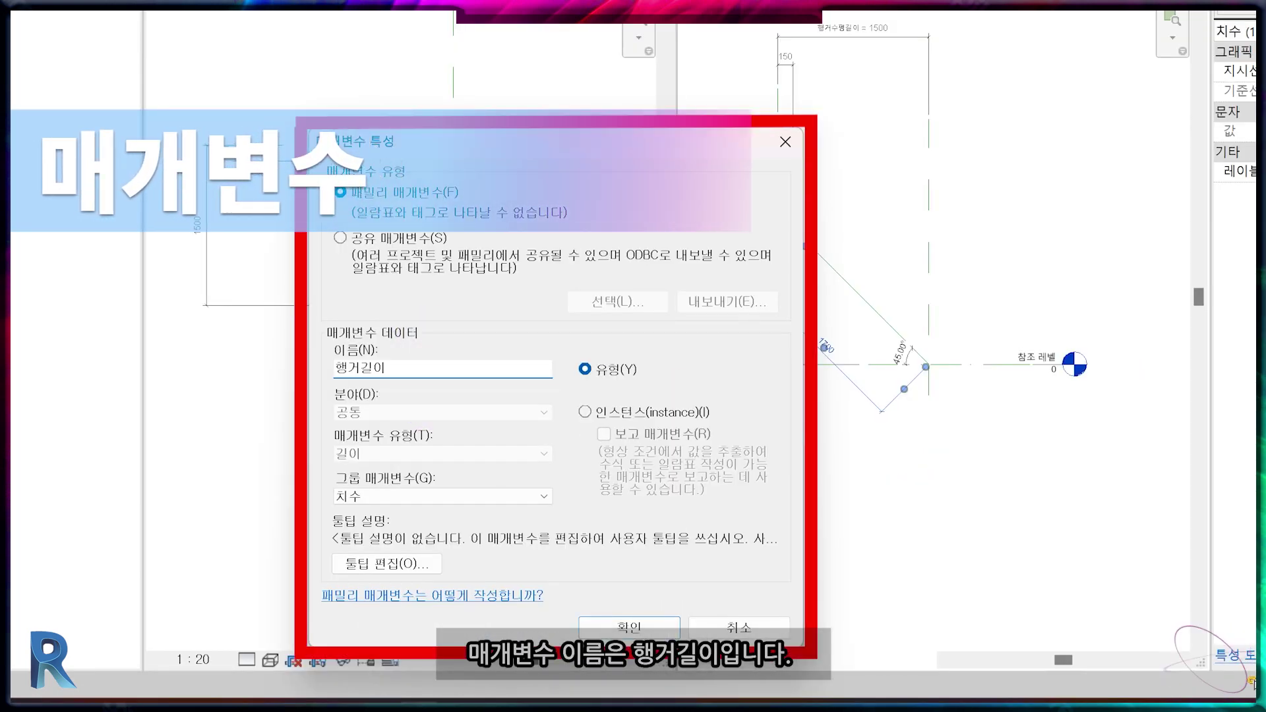
pyautogui.press('Return')
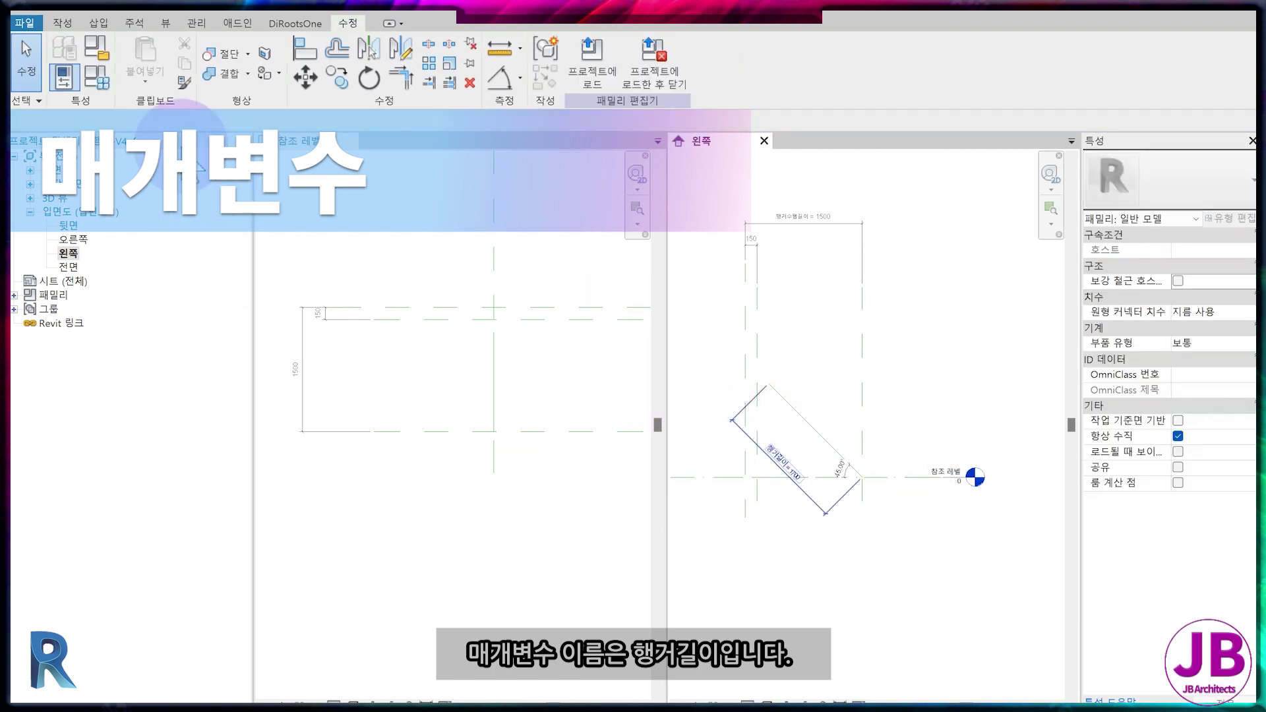
pyautogui.click(96, 77)
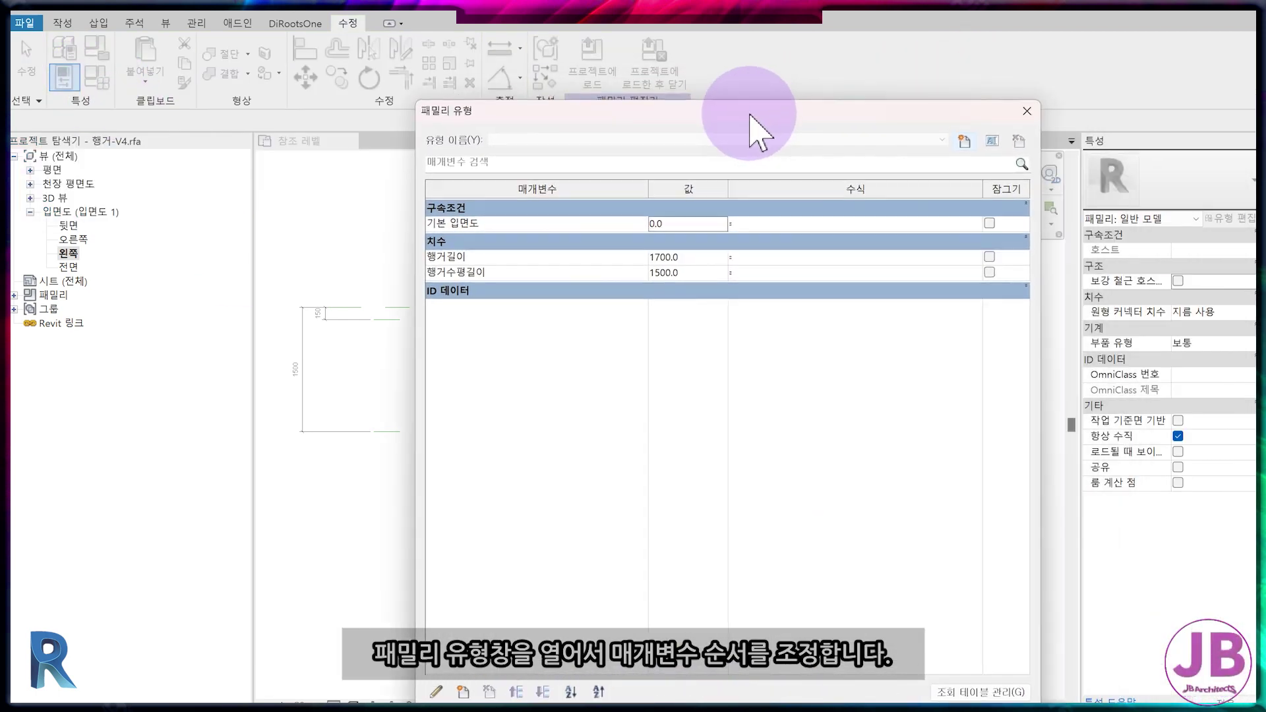
pyautogui.click(542, 692)
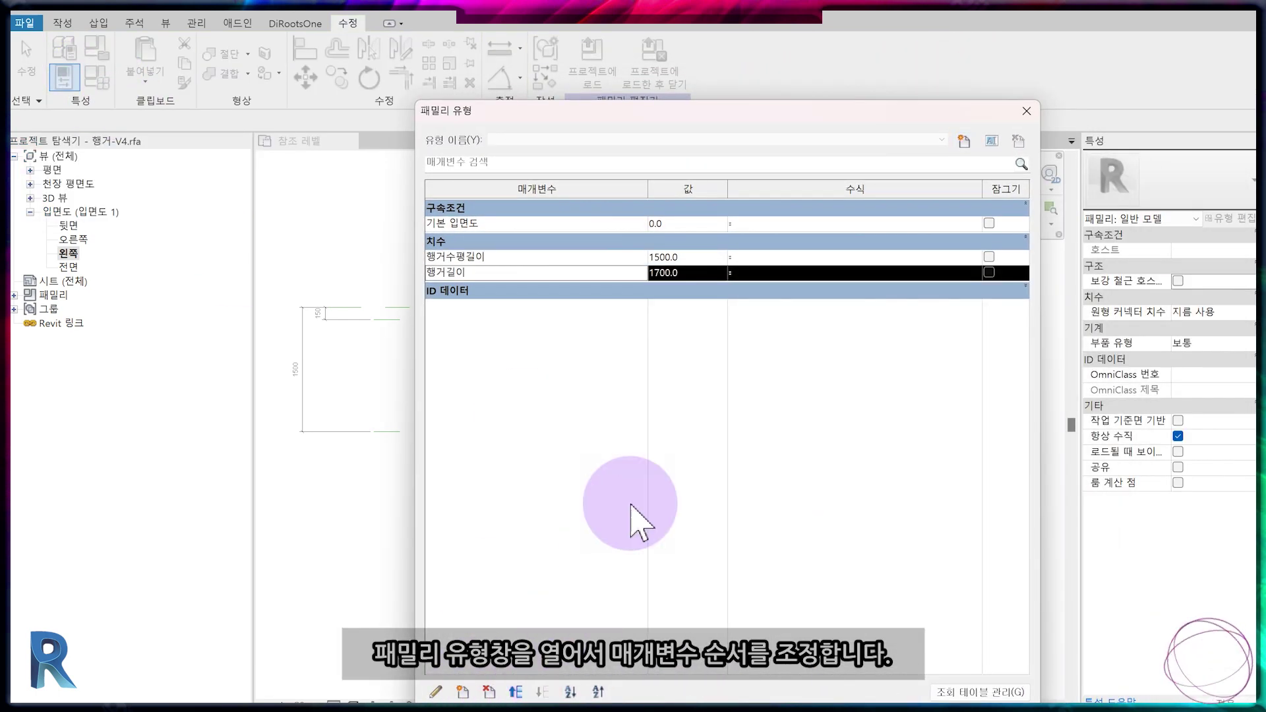
# Label the 45° angular dimension with a new parameter 행거각.
pyautogui.click(846, 484)
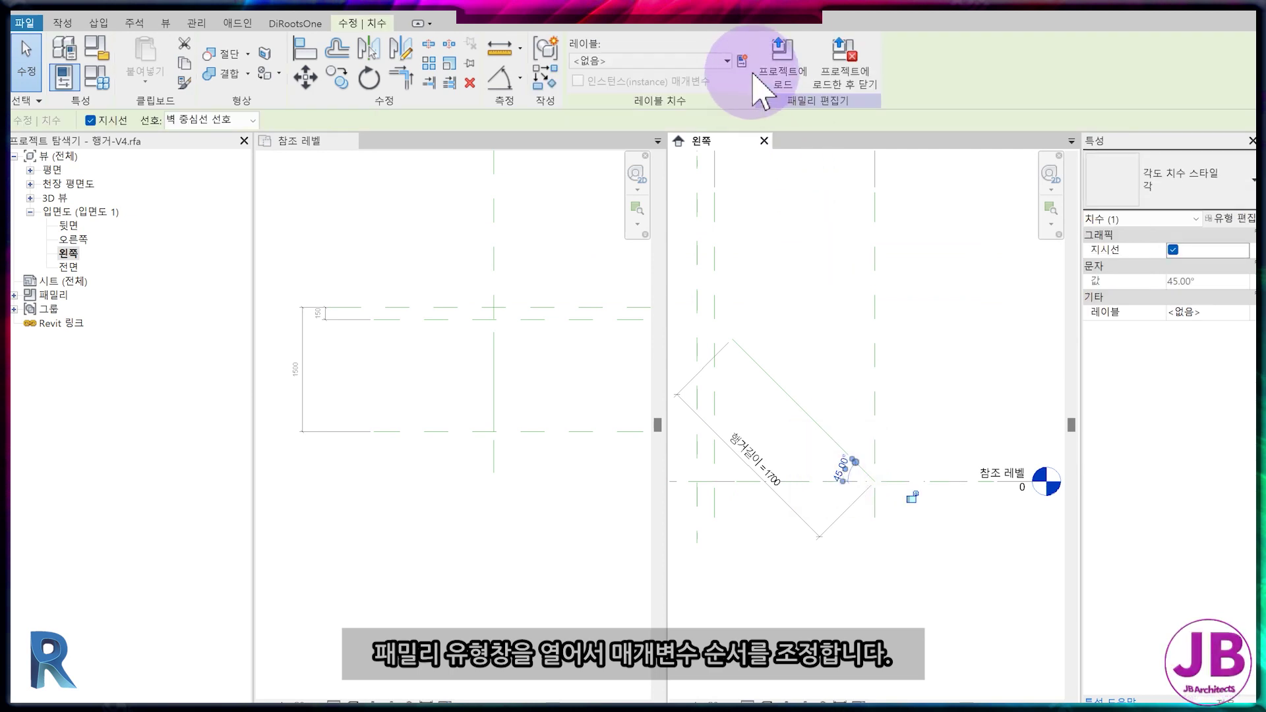
pyautogui.click(741, 61)
pyautogui.click(528, 479)
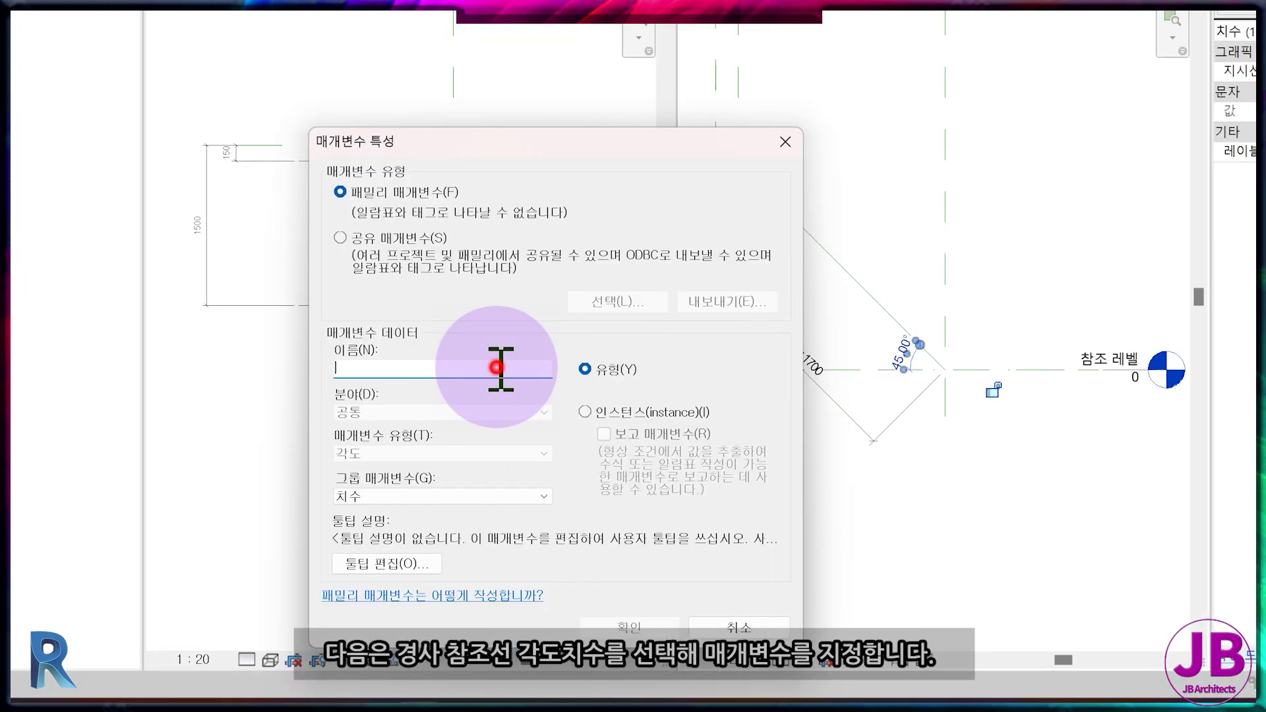
pyautogui.write('행거각')
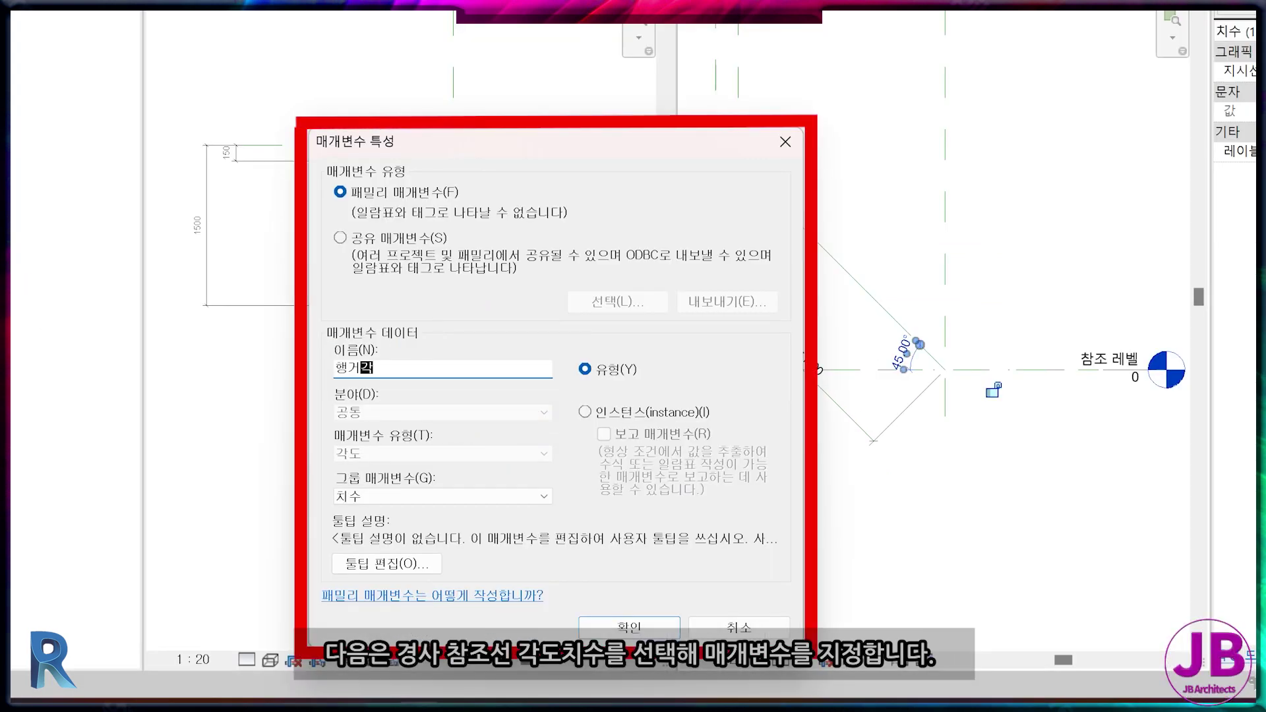
pyautogui.press('Return')
pyautogui.click(63, 77)
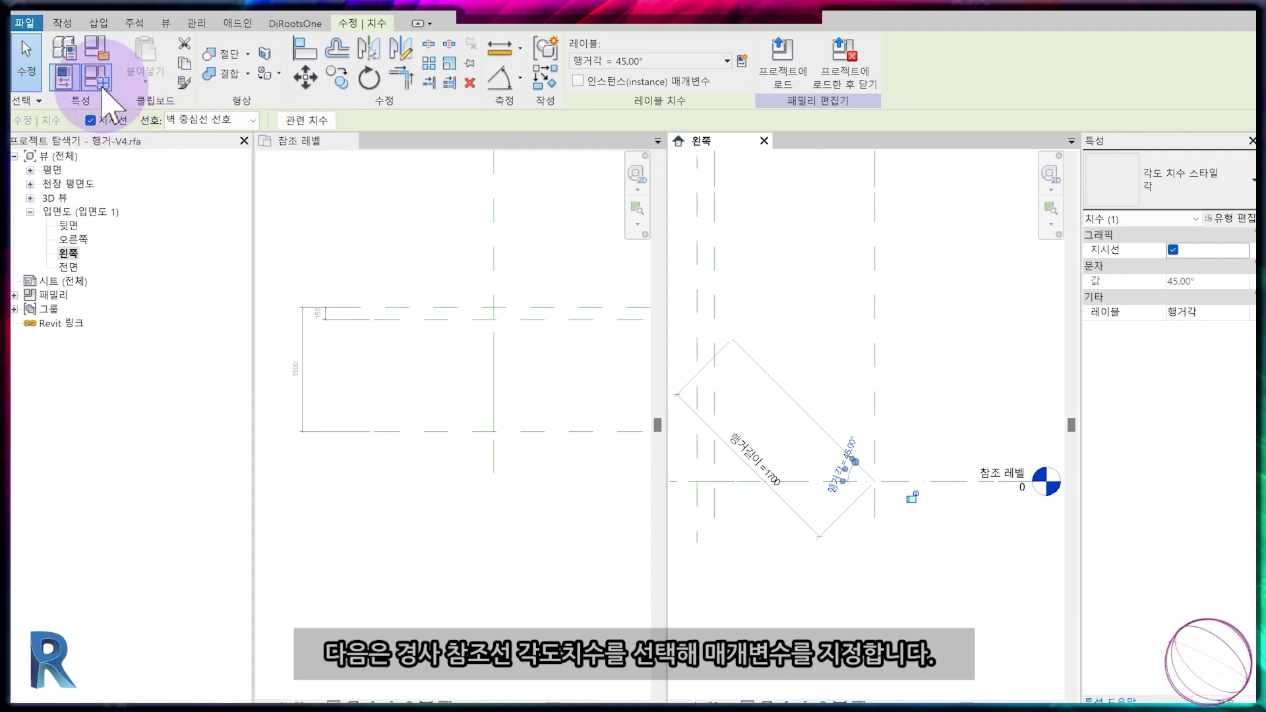
pyautogui.click(461, 250)
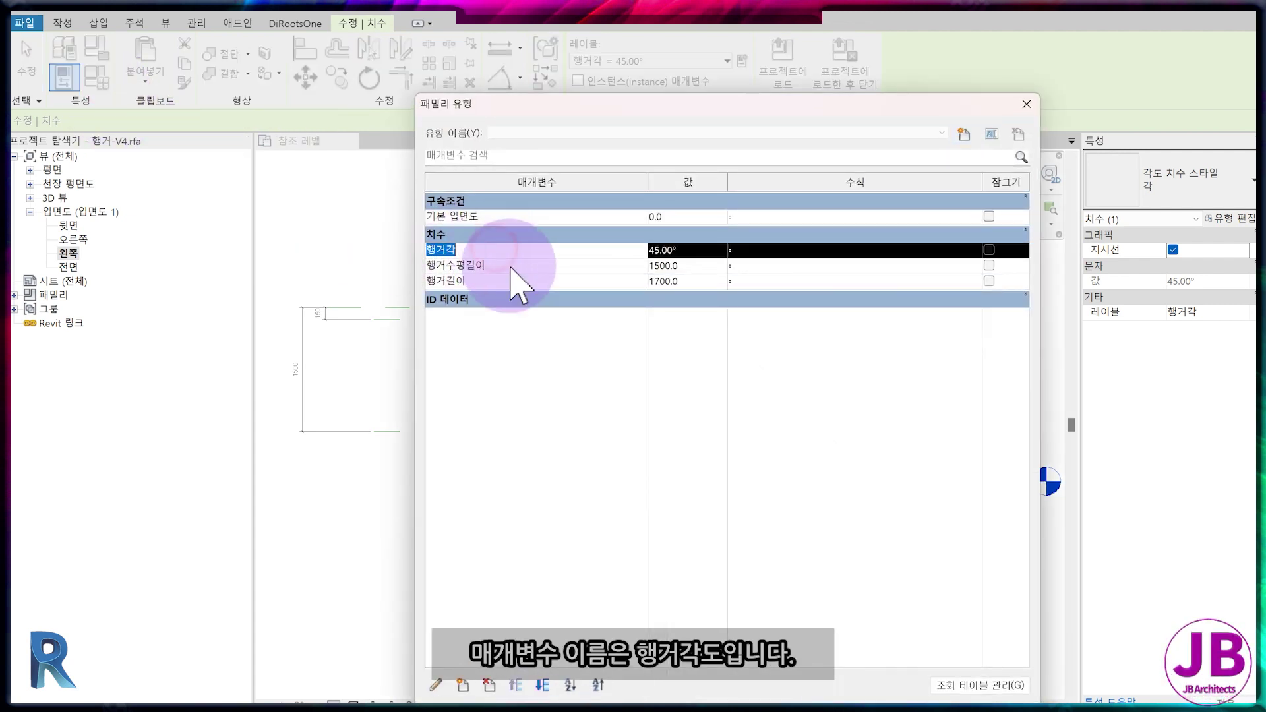
# Reorder 행거각 and drive 행거길이 by 행거수평길이 / cos(행거각), giving 2121.3.
pyautogui.click(542, 685)
pyautogui.click(542, 685)
pyautogui.click(508, 267)
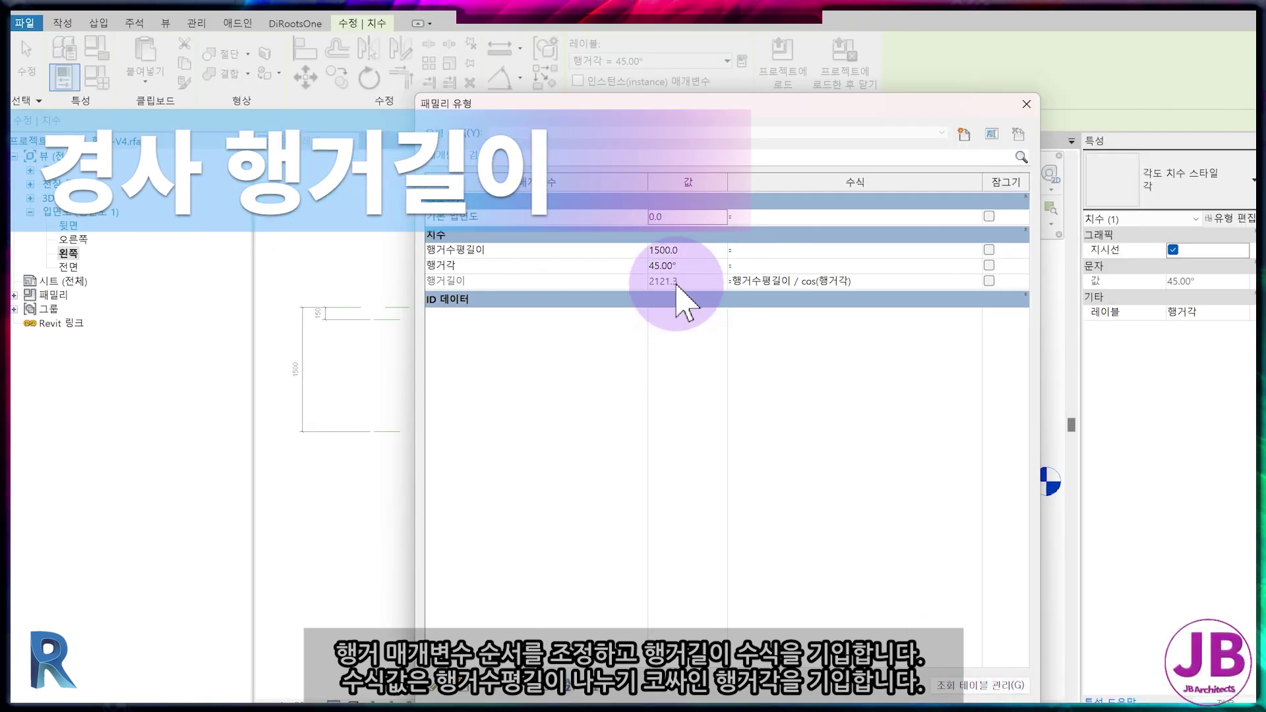
pyautogui.moveTo(606, 108)
pyautogui.mouseDown()
pyautogui.moveTo(629, 559)
pyautogui.moveTo(611, 82)
pyautogui.mouseUp()
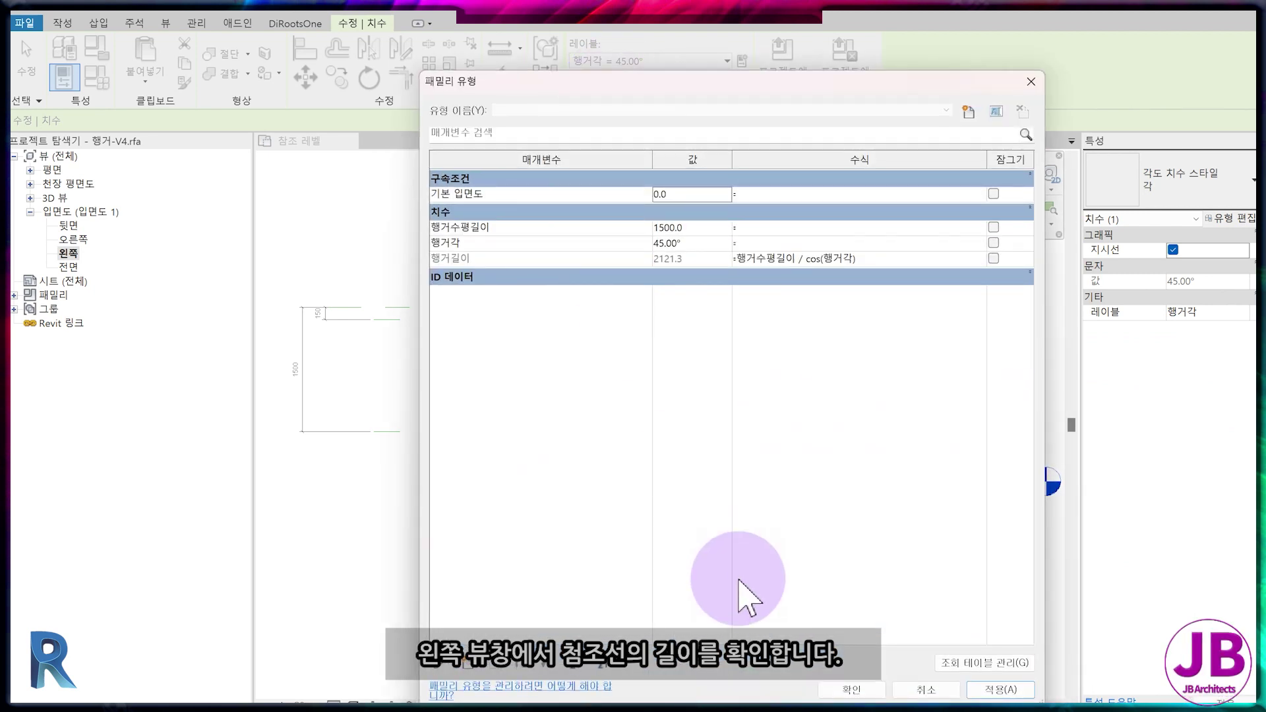
pyautogui.click(898, 679)
pyautogui.click(758, 528)
pyautogui.scroll(-2, 752, 508)
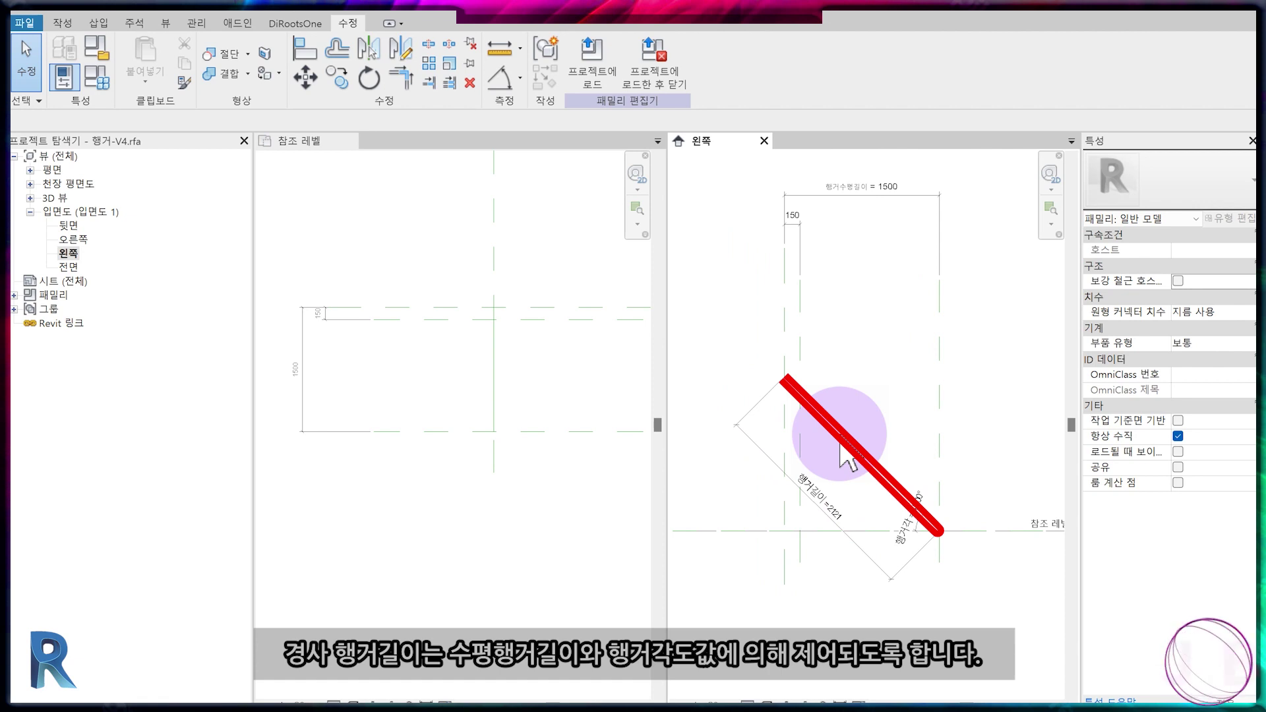
# Open the 3D view 뷰 1 and tile it beside the 왼쪽 elevation.
pyautogui.click(300, 143)
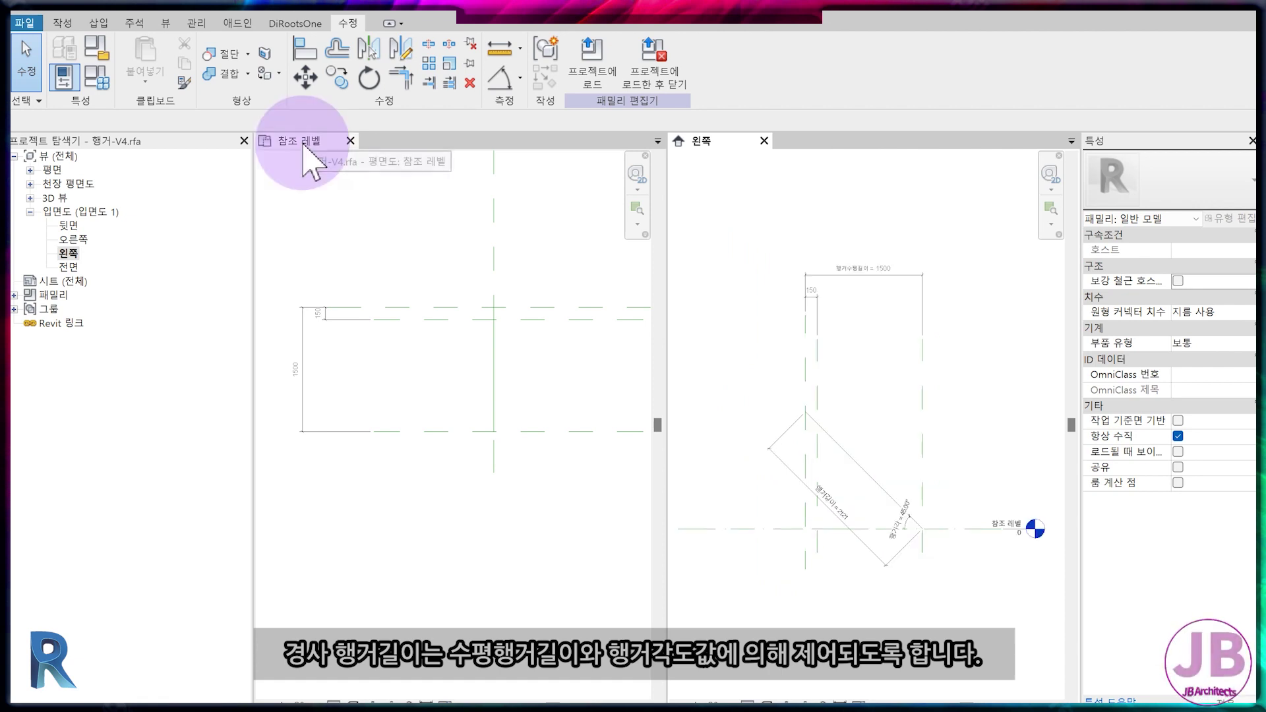
pyautogui.click(30, 198)
pyautogui.doubleClick(68, 211)
pyautogui.moveTo(410, 151)
pyautogui.mouseDown()
pyautogui.moveTo(819, 165)
pyautogui.moveTo(339, 136)
pyautogui.mouseUp()
pyautogui.click(461, 514)
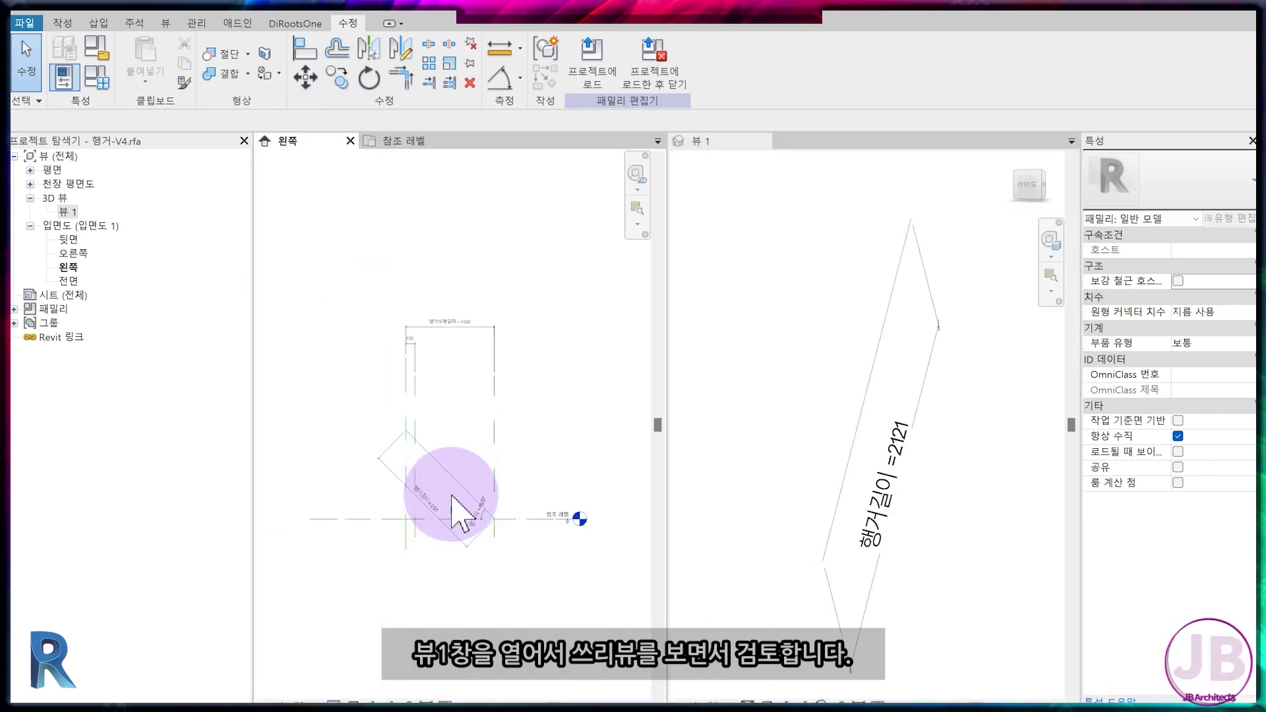
pyautogui.scroll(2, 478, 527)
pyautogui.scroll(2, 495, 521)
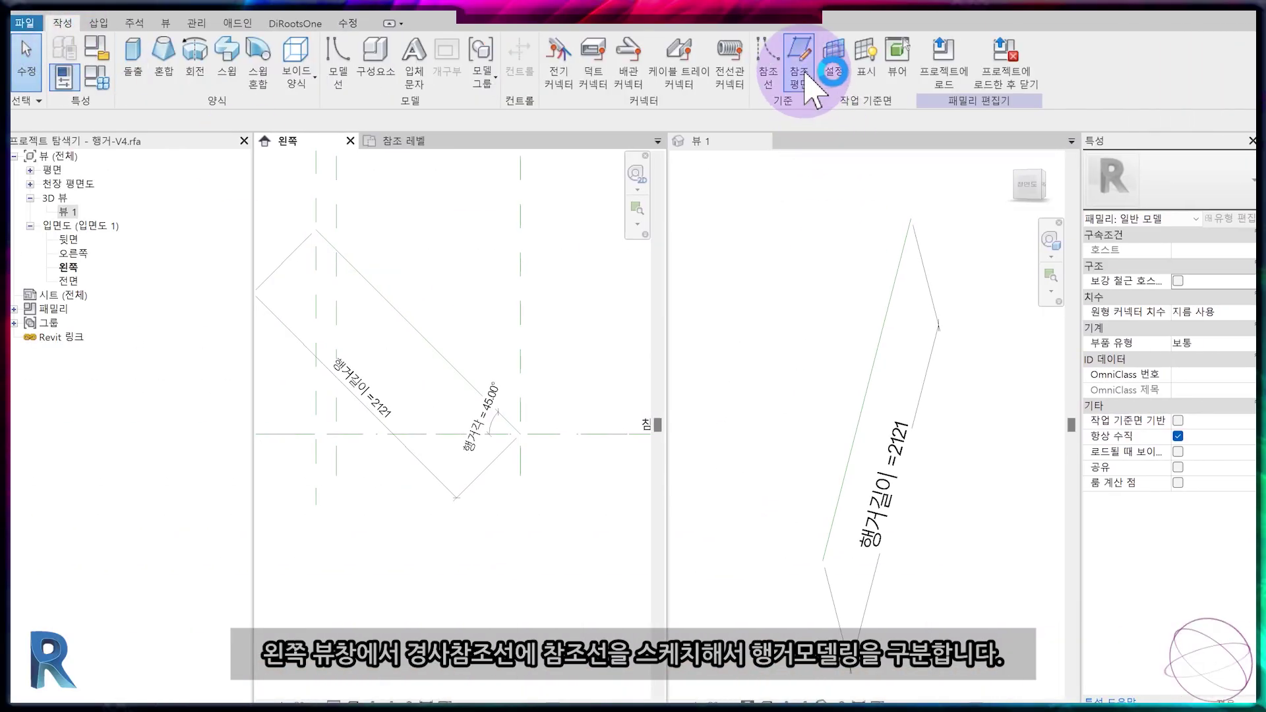
# Set the diagonal 2121 hanger reference line in the 왼쪽 elevation as the work plane.
pyautogui.click(832, 64)
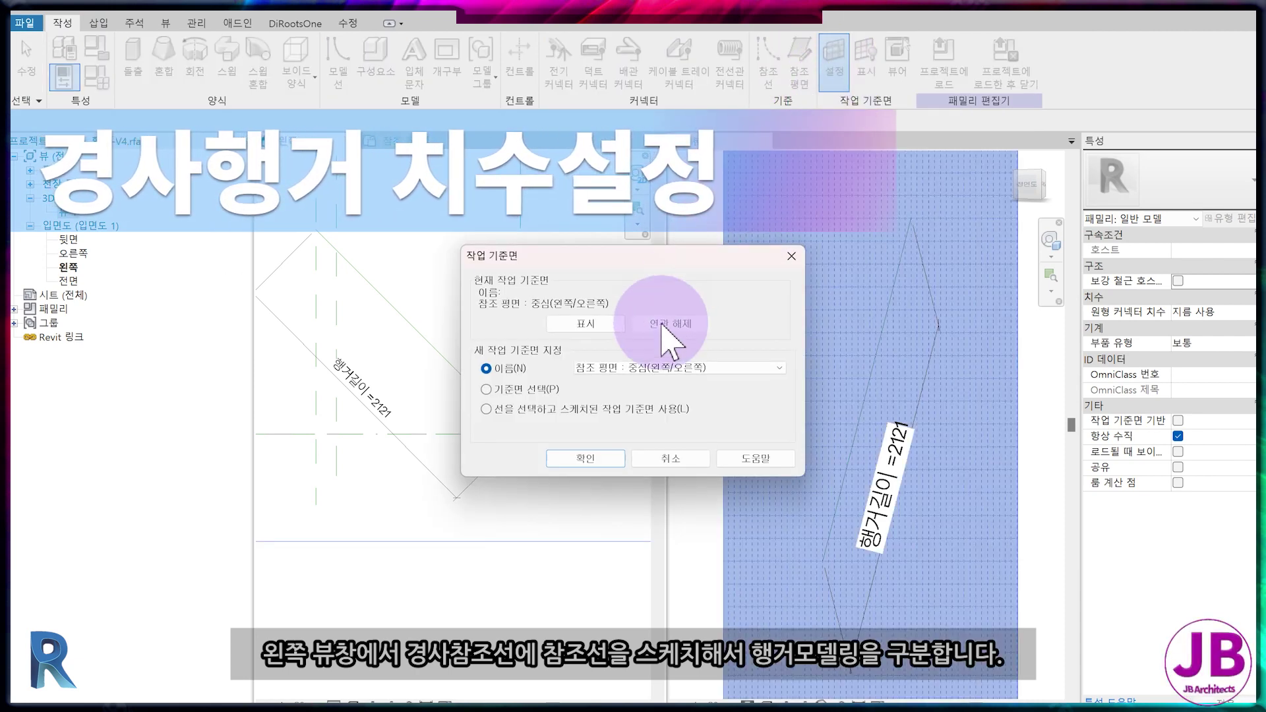
pyautogui.click(486, 389)
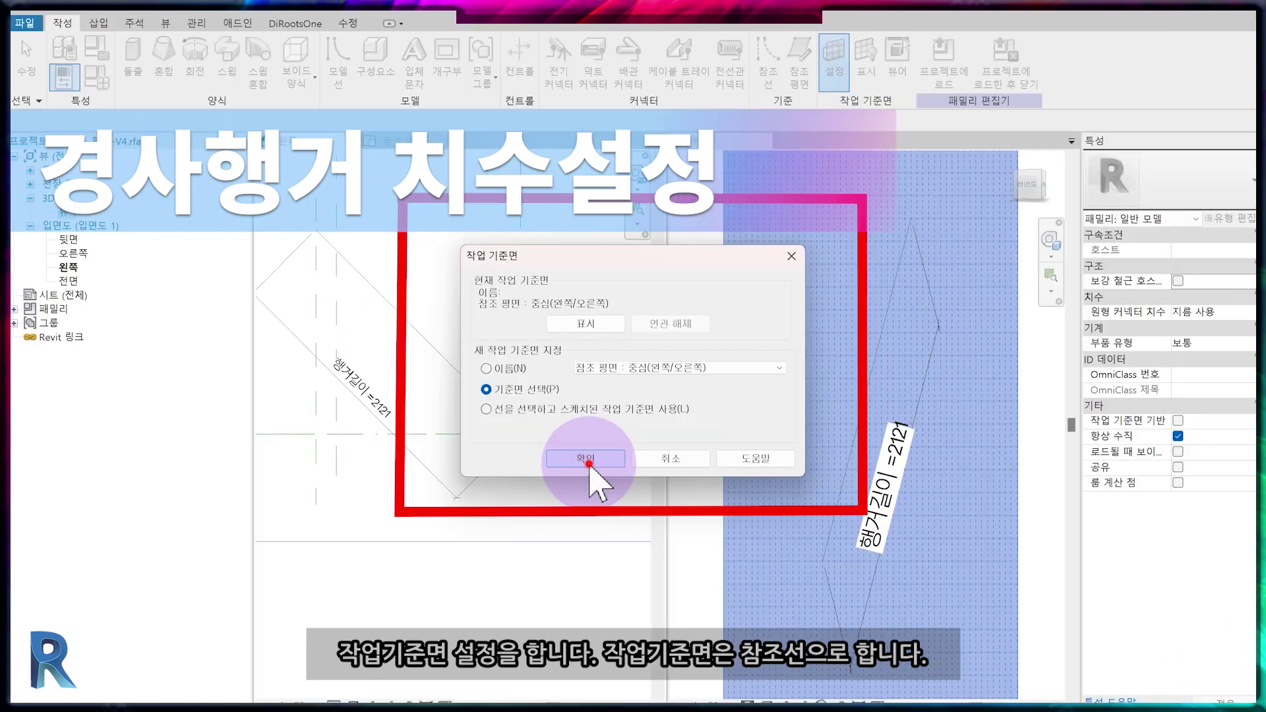
pyautogui.click(575, 486)
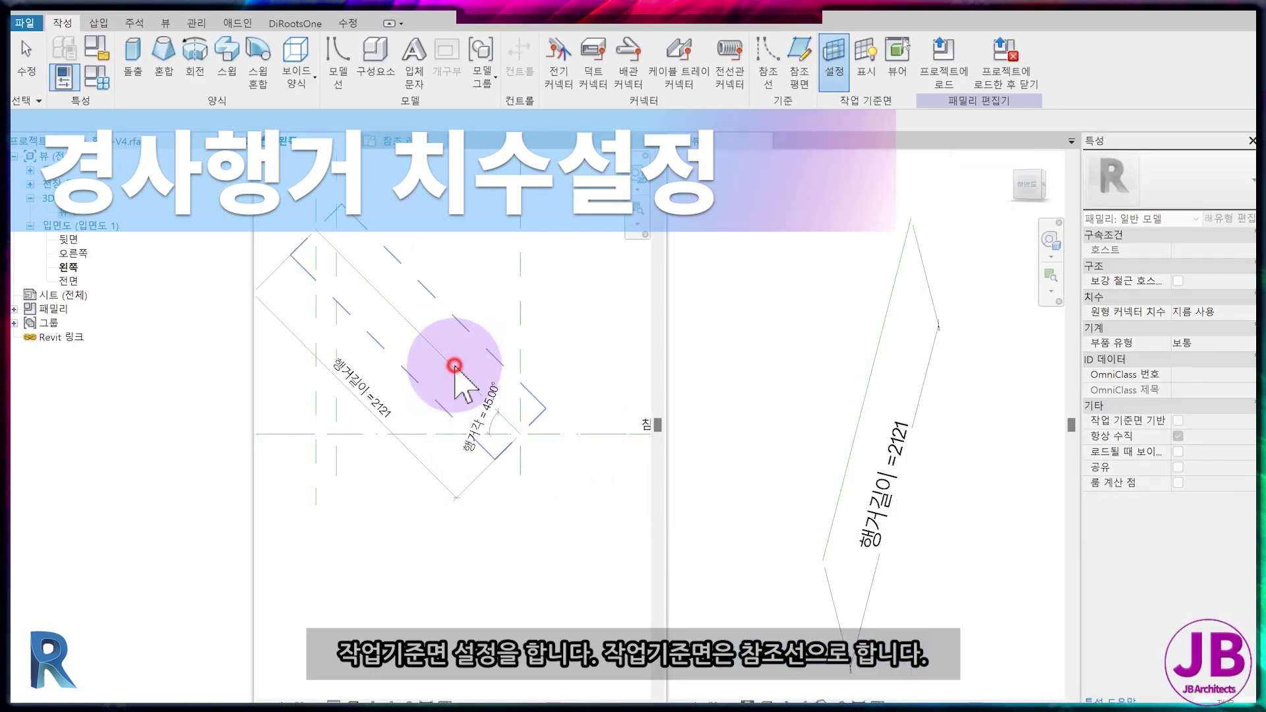
pyautogui.click(454, 366)
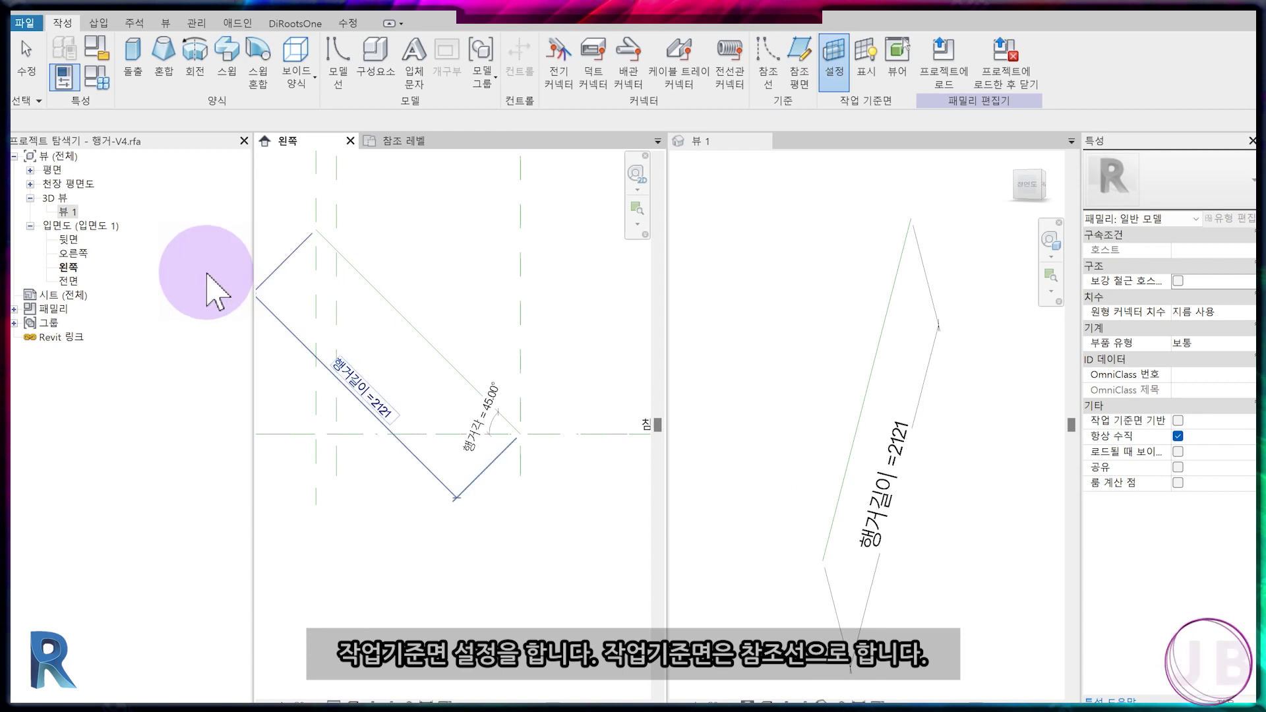
# Sketch a reference line perpendicular to the sloped hanger line near its 45° end.
pyautogui.click(766, 66)
pyautogui.scroll(1, 325, 226)
pyautogui.scroll(1, 336, 260)
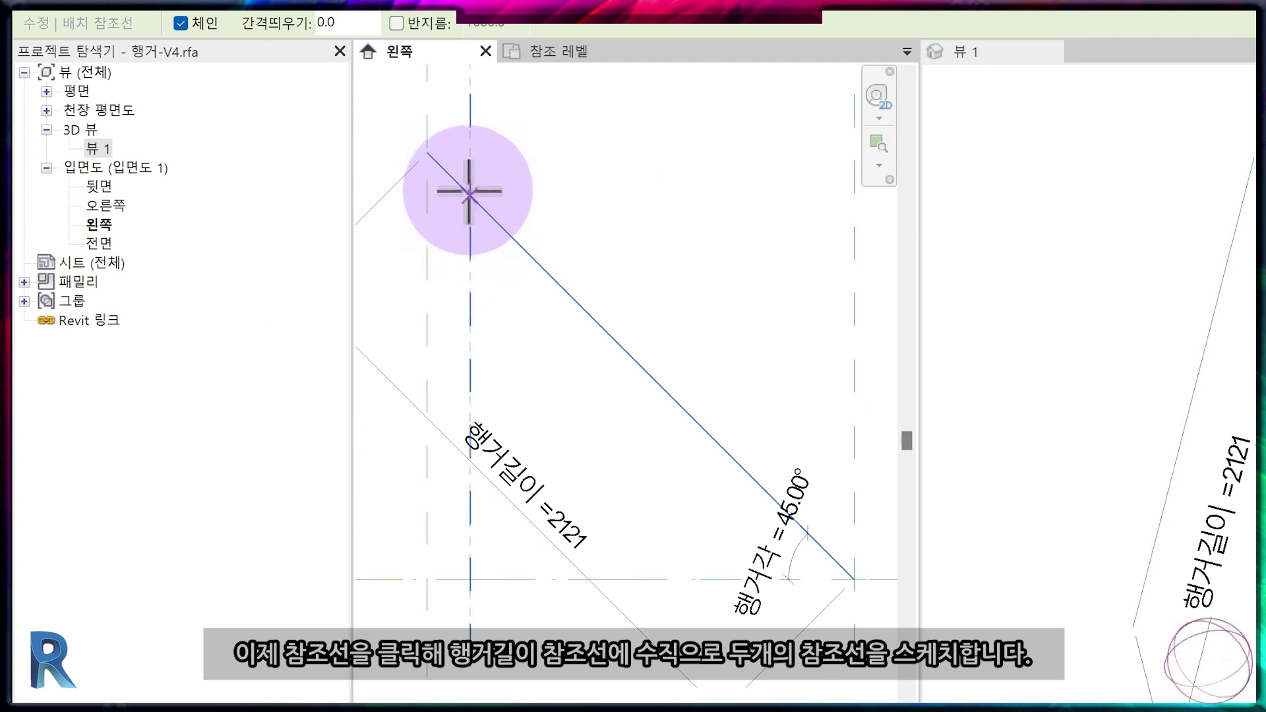
pyautogui.click(339, 246)
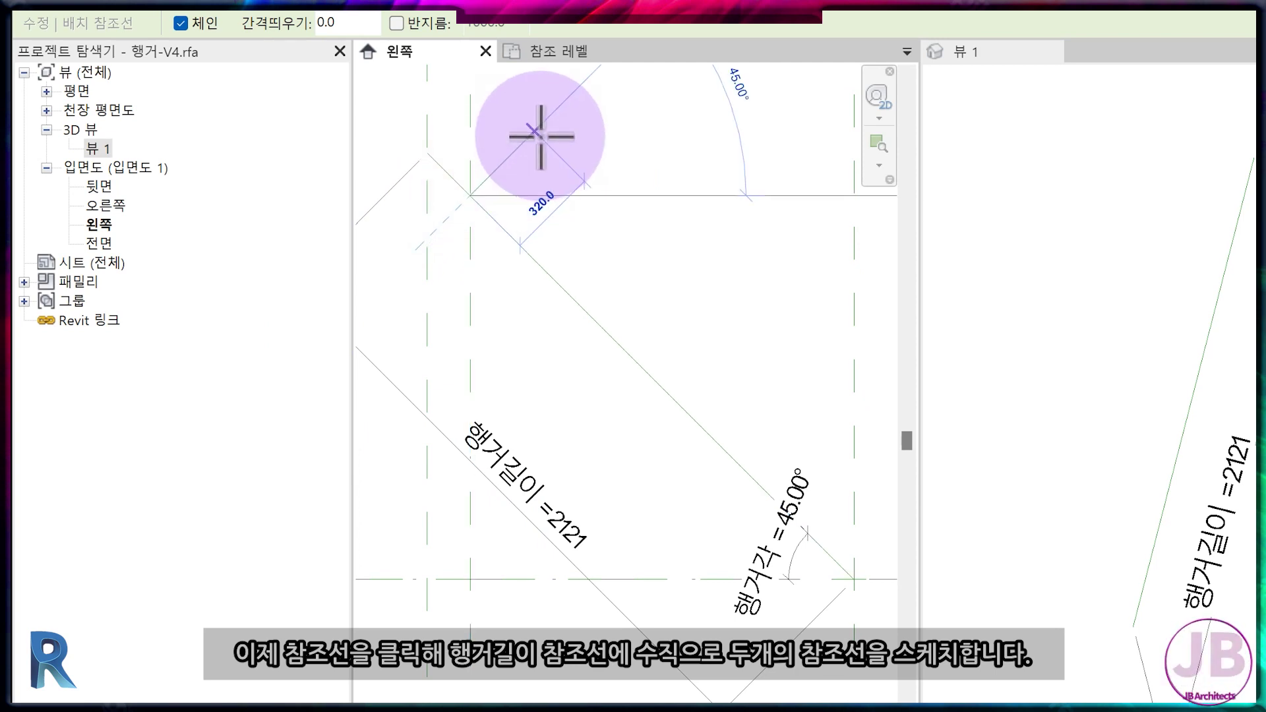
pyautogui.click(824, 548)
pyautogui.scroll(2, 673, 437)
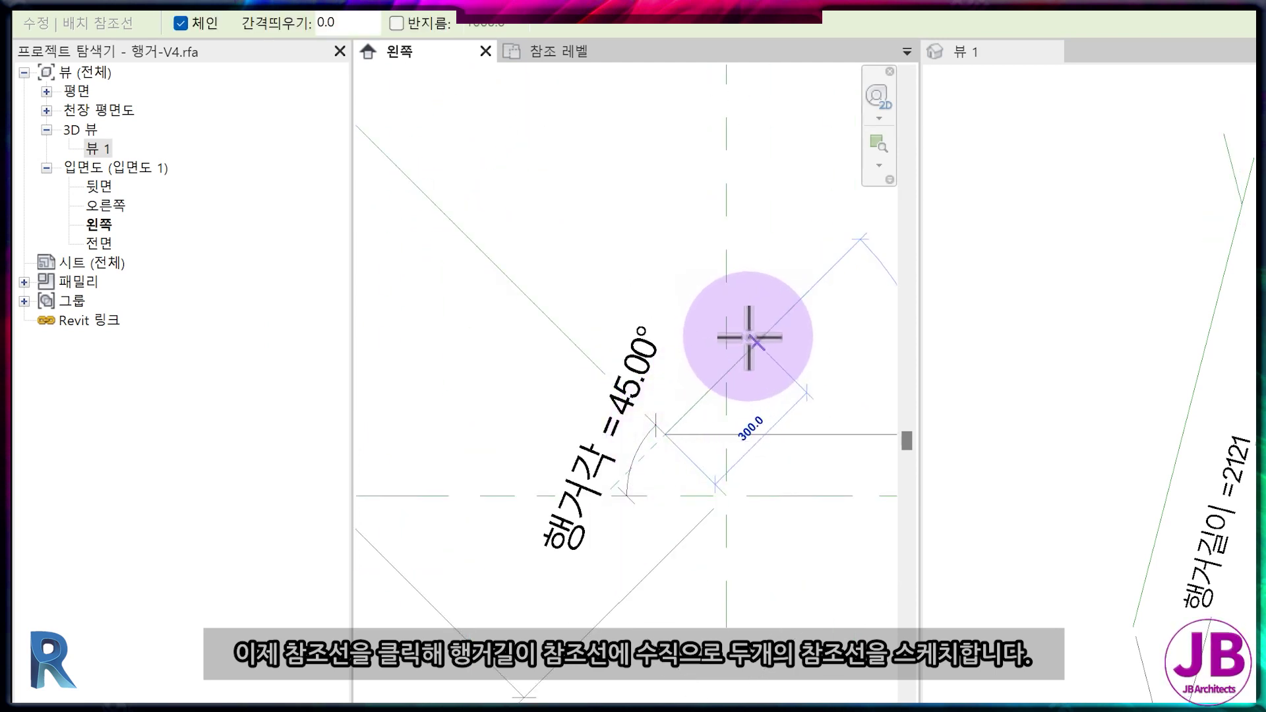
pyautogui.scroll(-2, 749, 337)
pyautogui.press('Escape')
pyautogui.press('Escape')
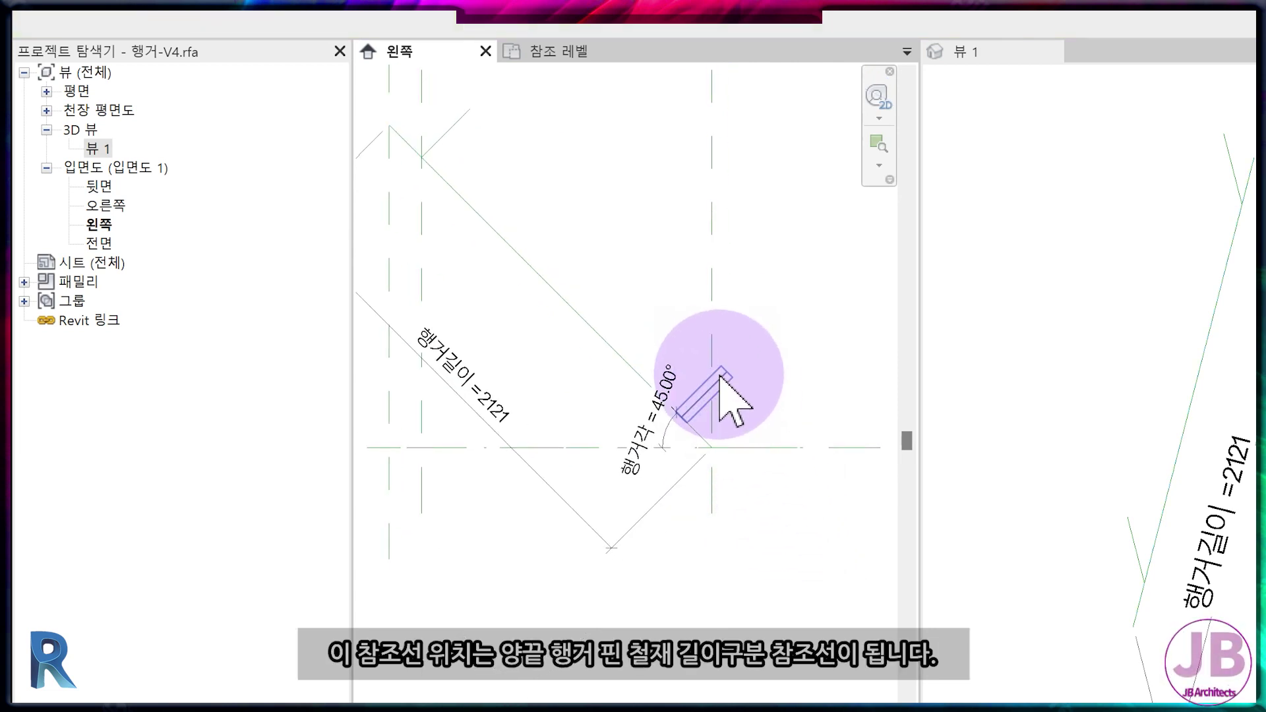
pyautogui.scroll(2, 728, 394)
pyautogui.press('Escape')
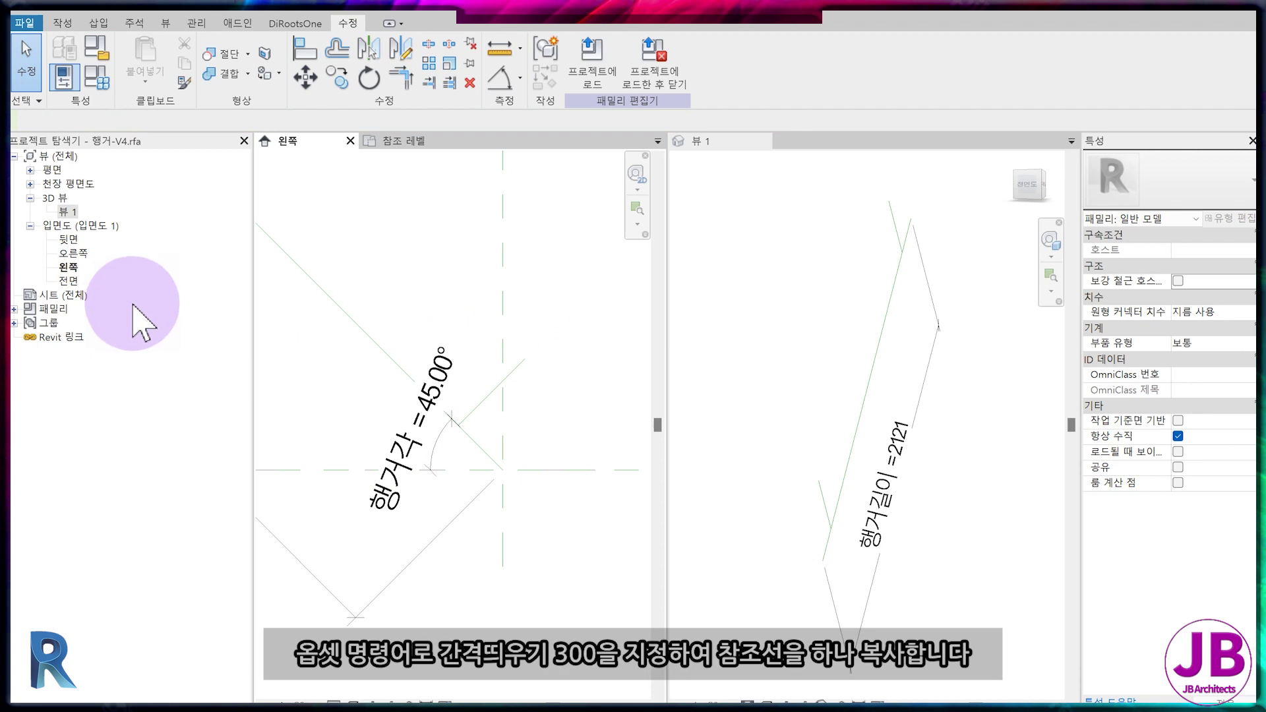
# Offset-copy that reference line 300 with the OF command.
pyautogui.press('o')
pyautogui.press('f')
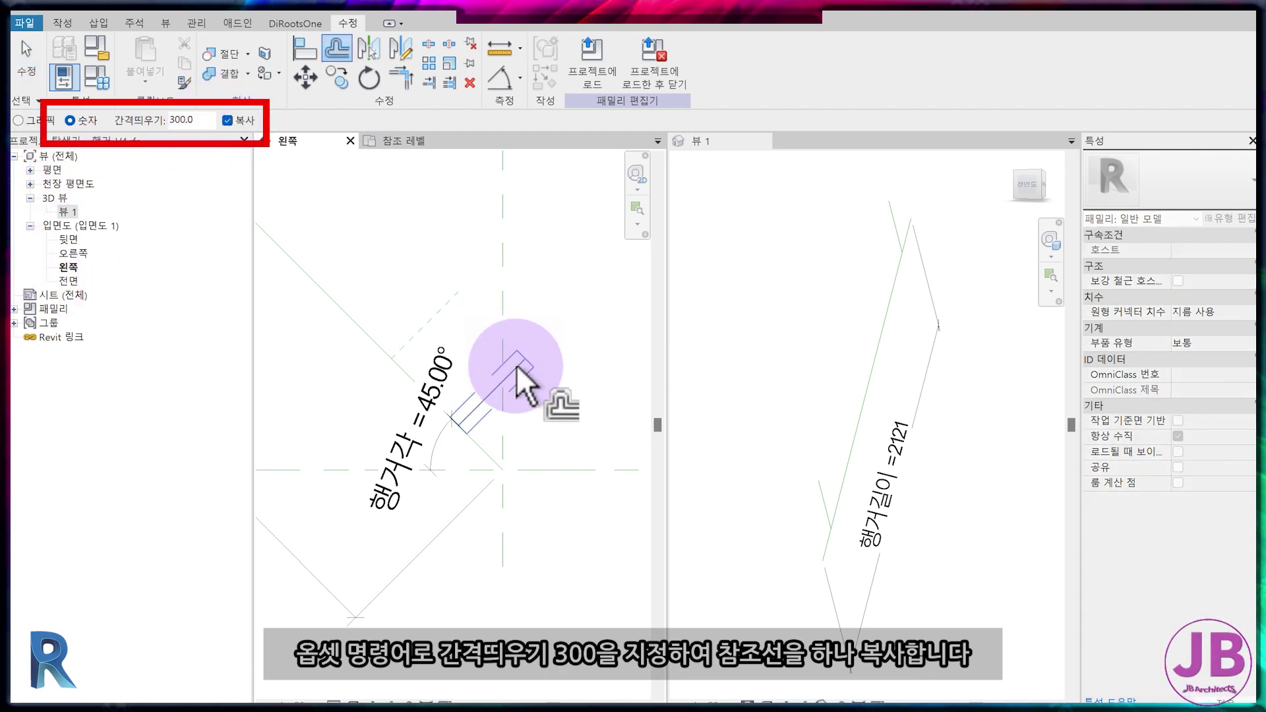
pyautogui.click(517, 368)
pyautogui.press('Escape')
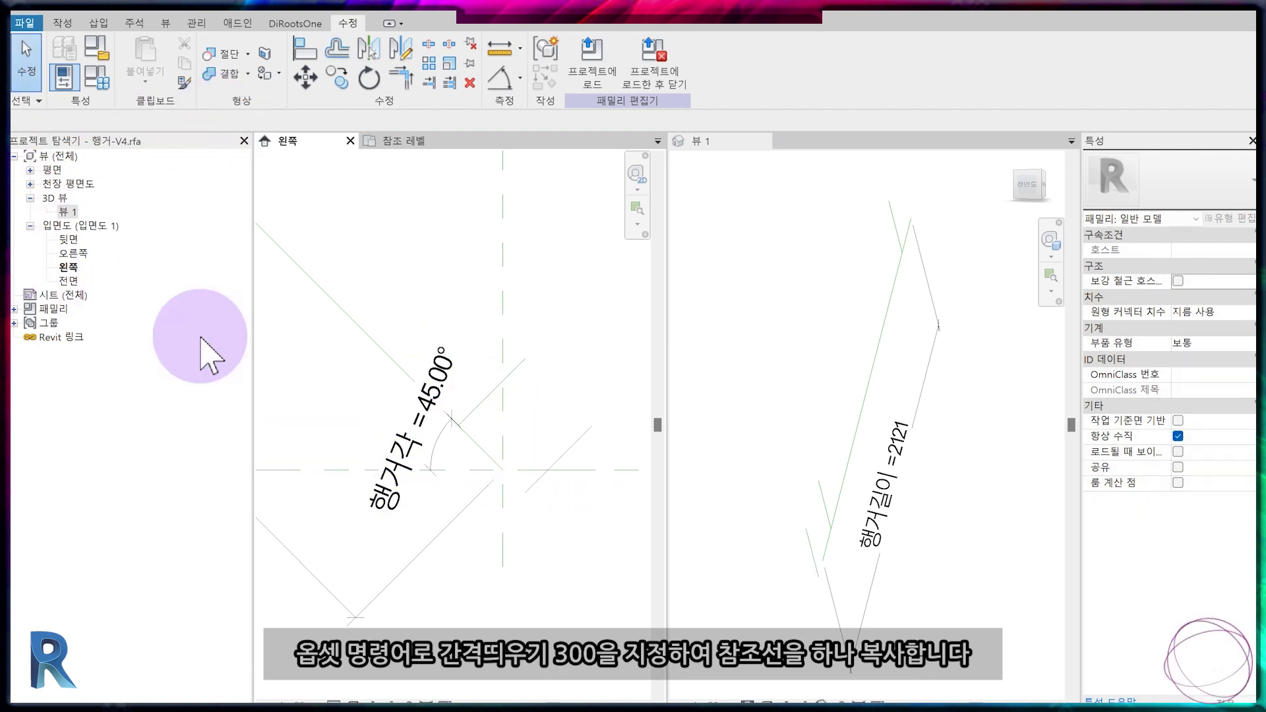
pyautogui.moveTo(564, 456); pyautogui.dragTo(516, 429, button='middle')
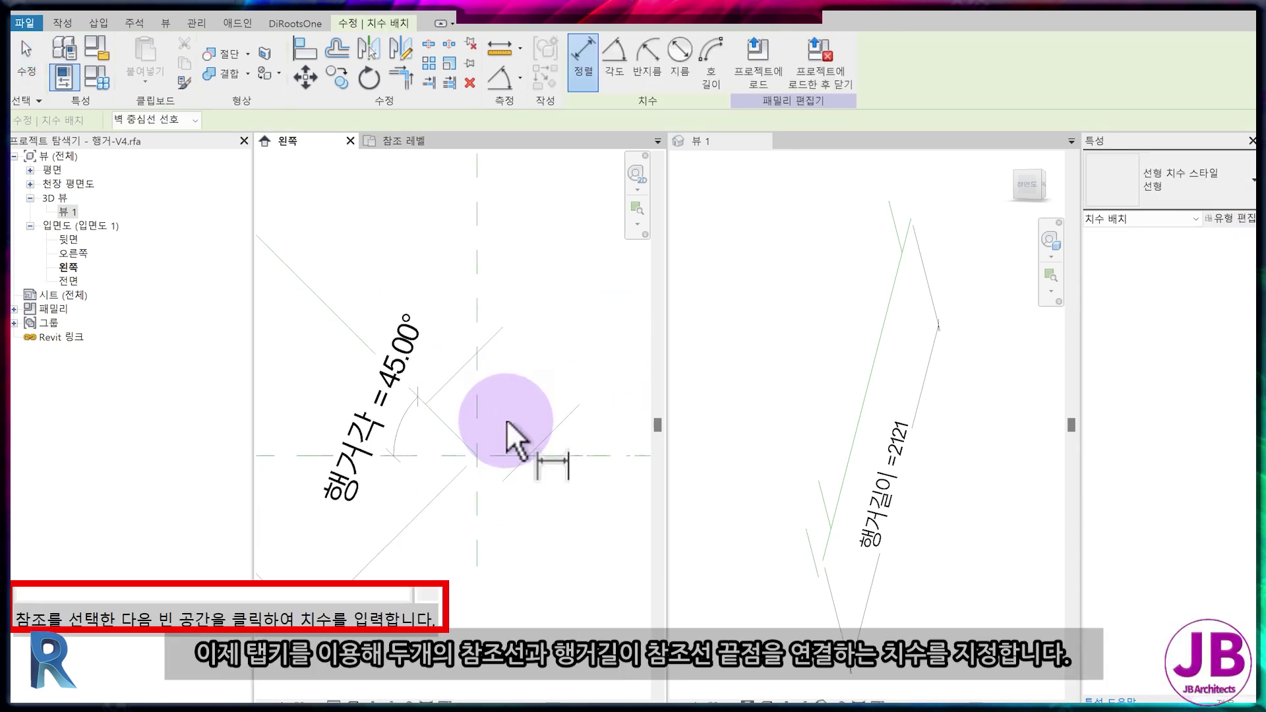
pyautogui.press('Tab')
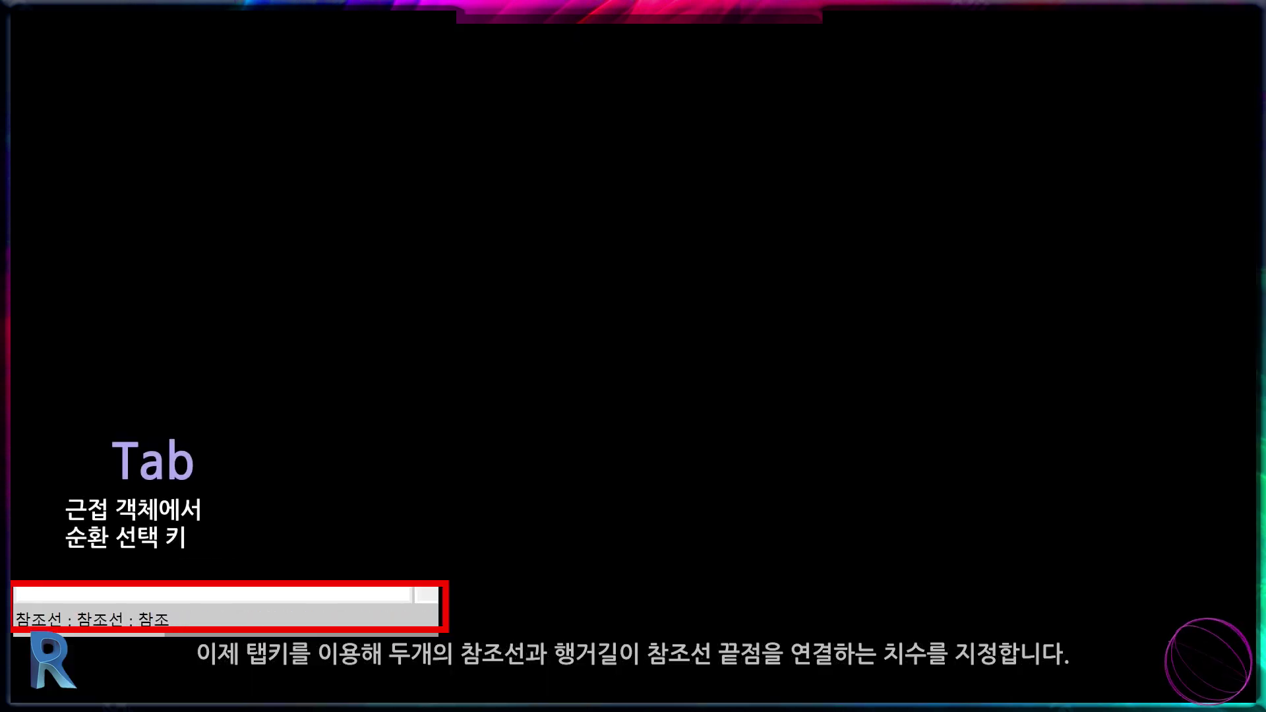
# Add aligned dimensions of 200 and 100 from the new lines to the hanger's 45° end.
pyautogui.click(496, 341)
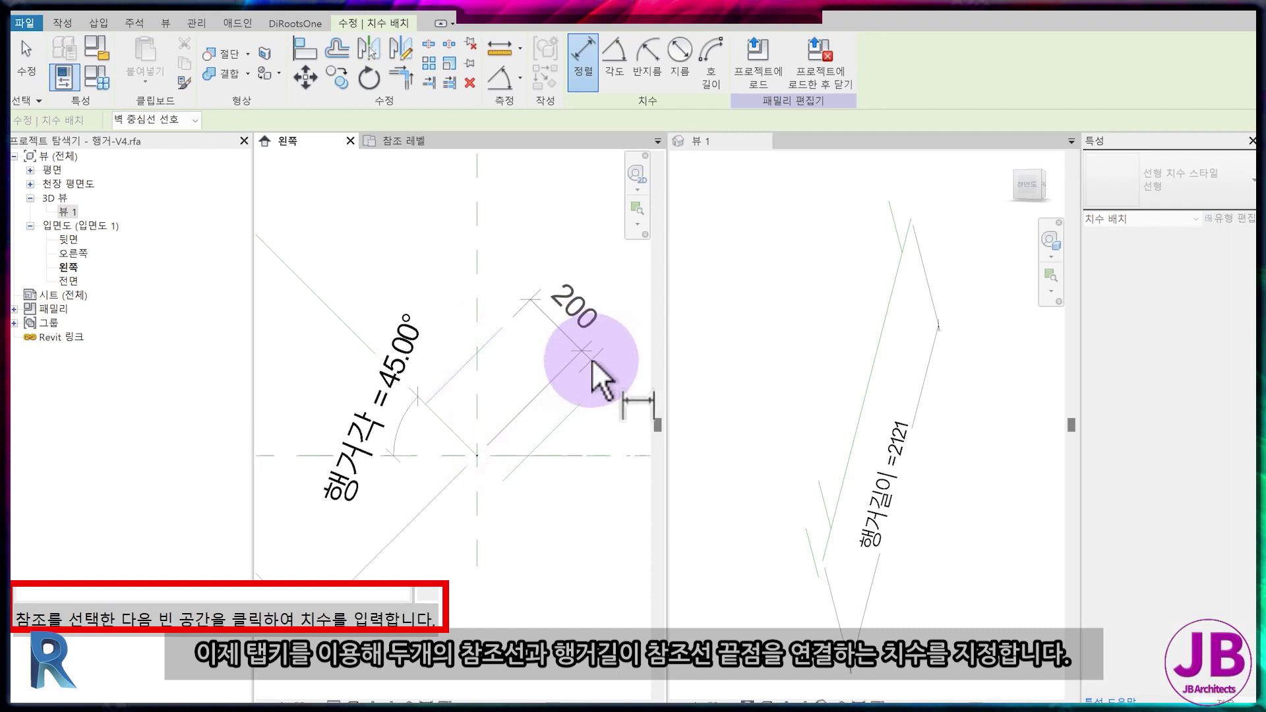
pyautogui.click(592, 358)
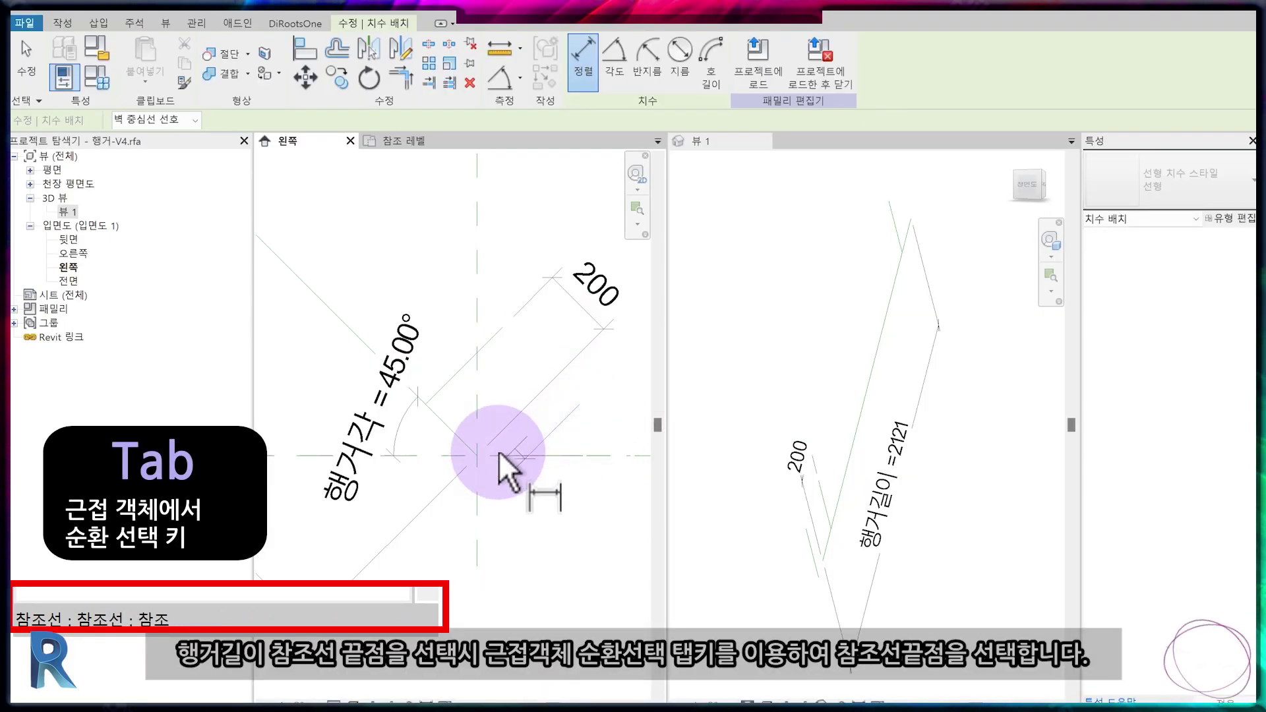
pyautogui.click(495, 444)
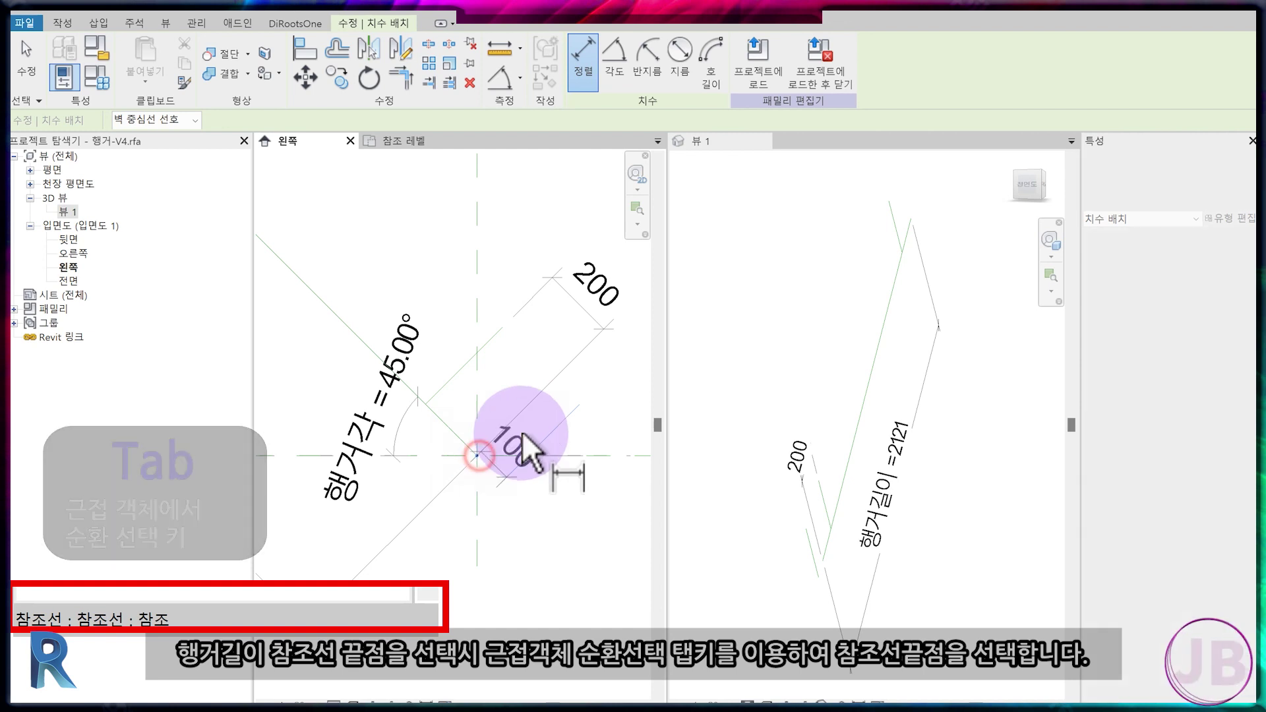
pyautogui.click(608, 340)
pyautogui.scroll(-3, 457, 362)
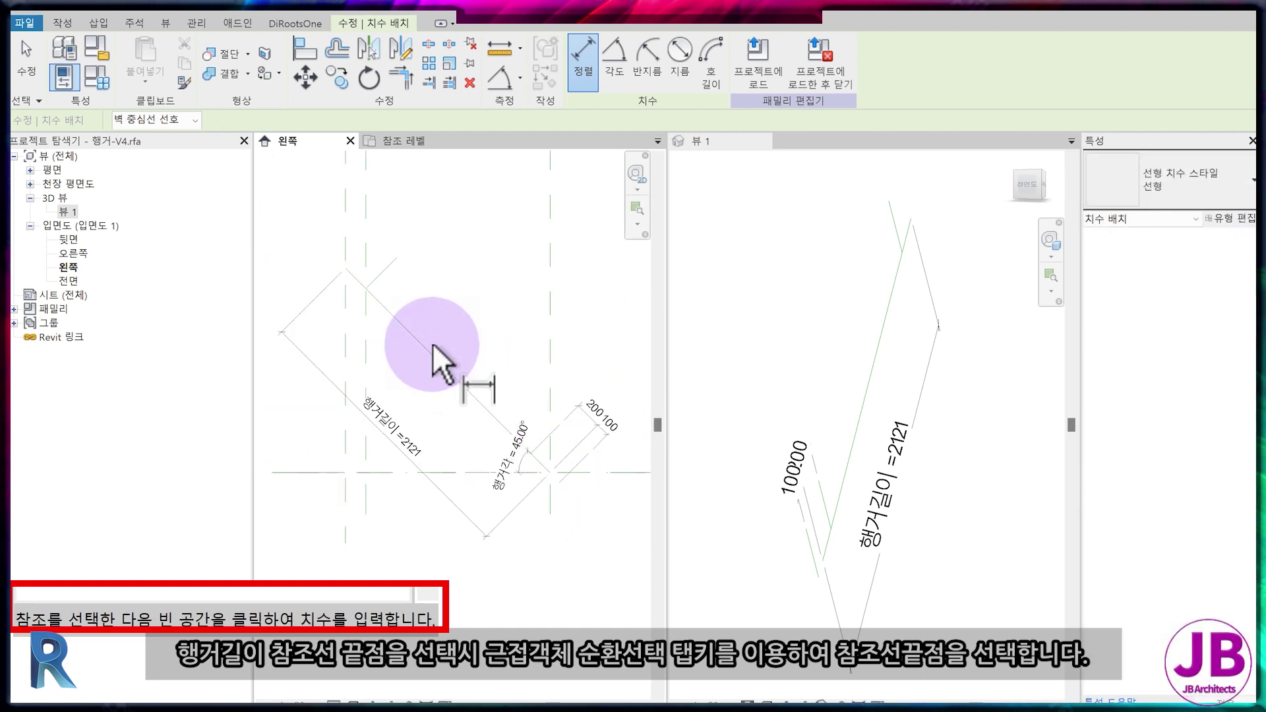
pyautogui.scroll(3, 348, 264)
pyautogui.scroll(1, 348, 263)
pyautogui.press('Escape')
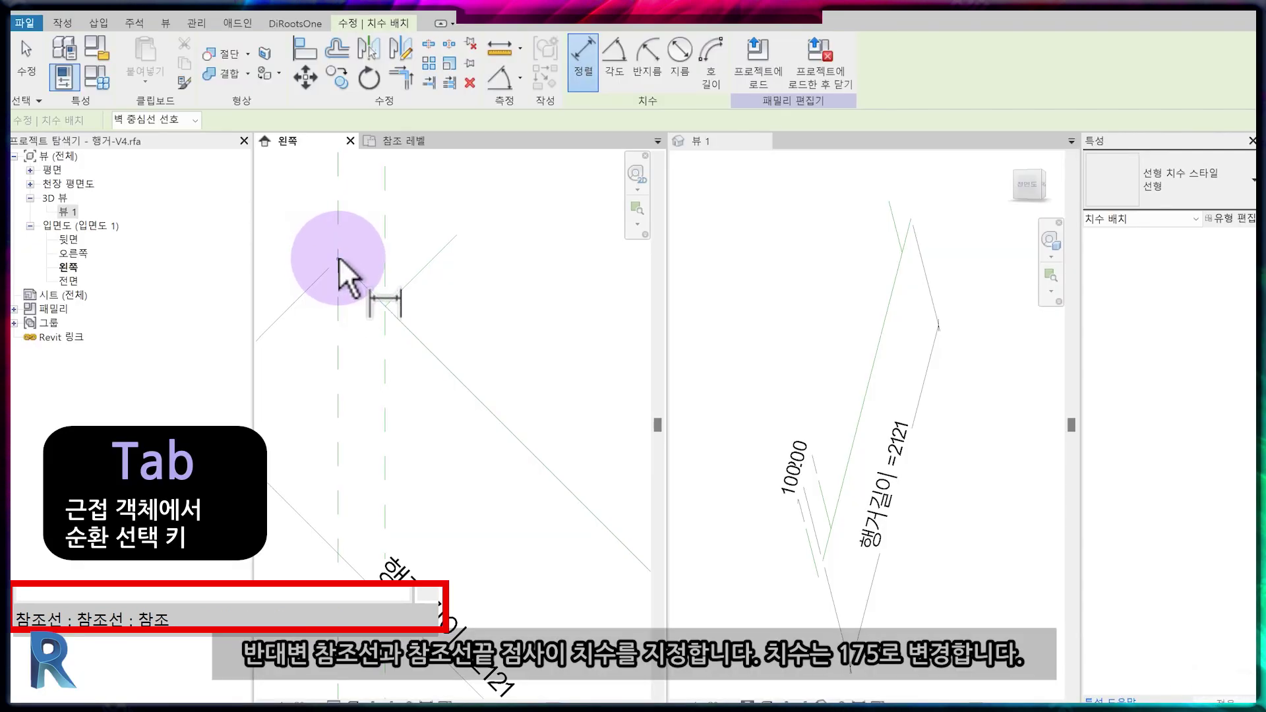
# Dimension the upper-end reference line 212 from the hanger end and begin changing it to 175.
pyautogui.click(338, 257)
pyautogui.click(446, 240)
pyautogui.click(472, 194)
pyautogui.press('Escape')
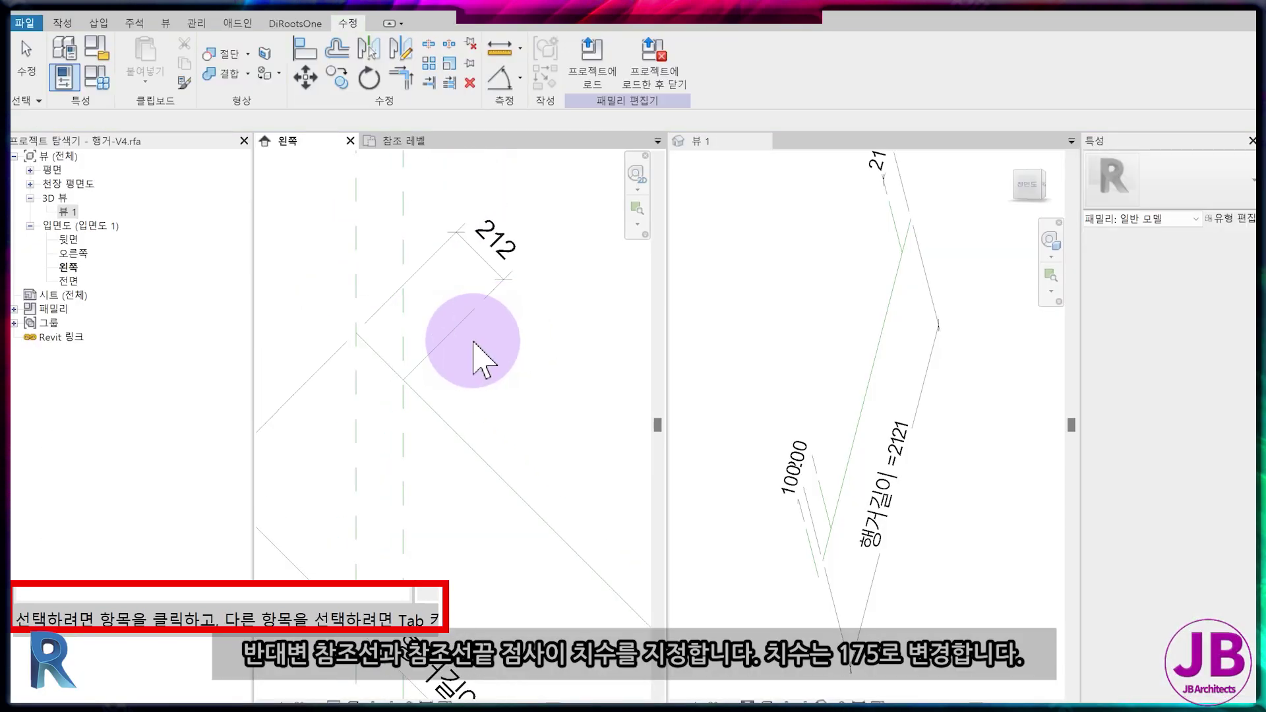
pyautogui.click(459, 323)
pyautogui.click(493, 243)
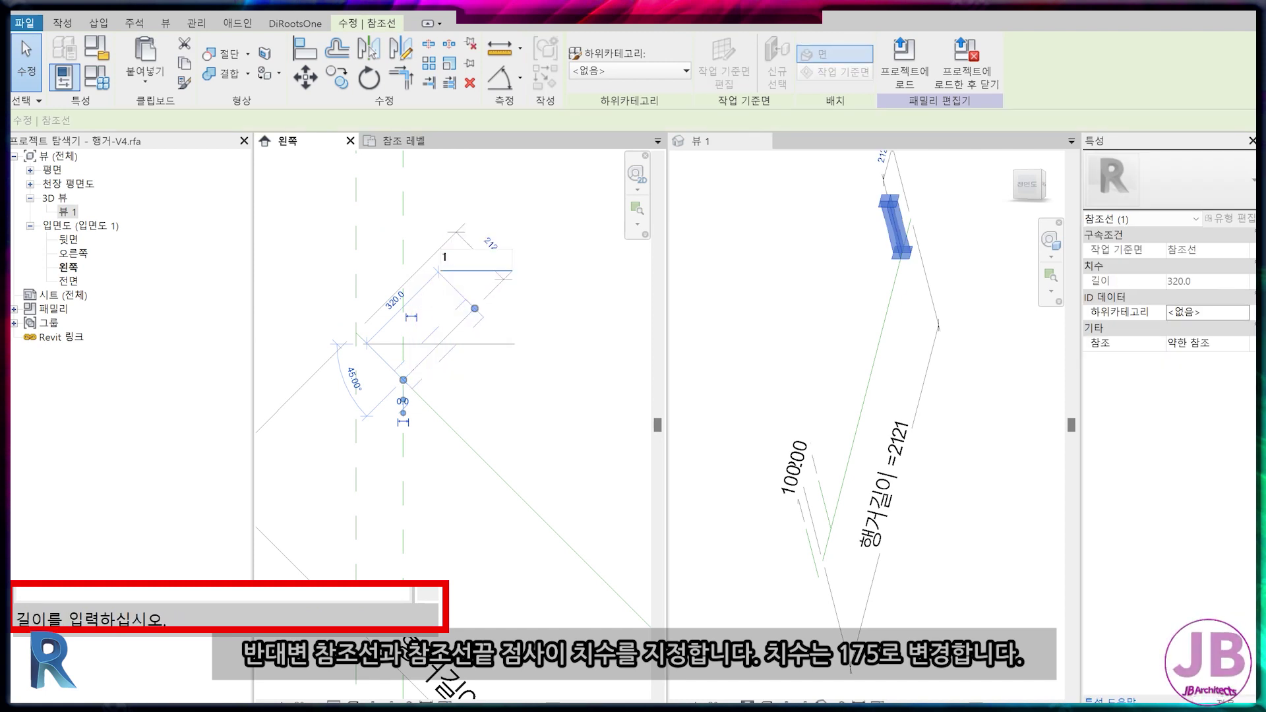
pyautogui.write('75')
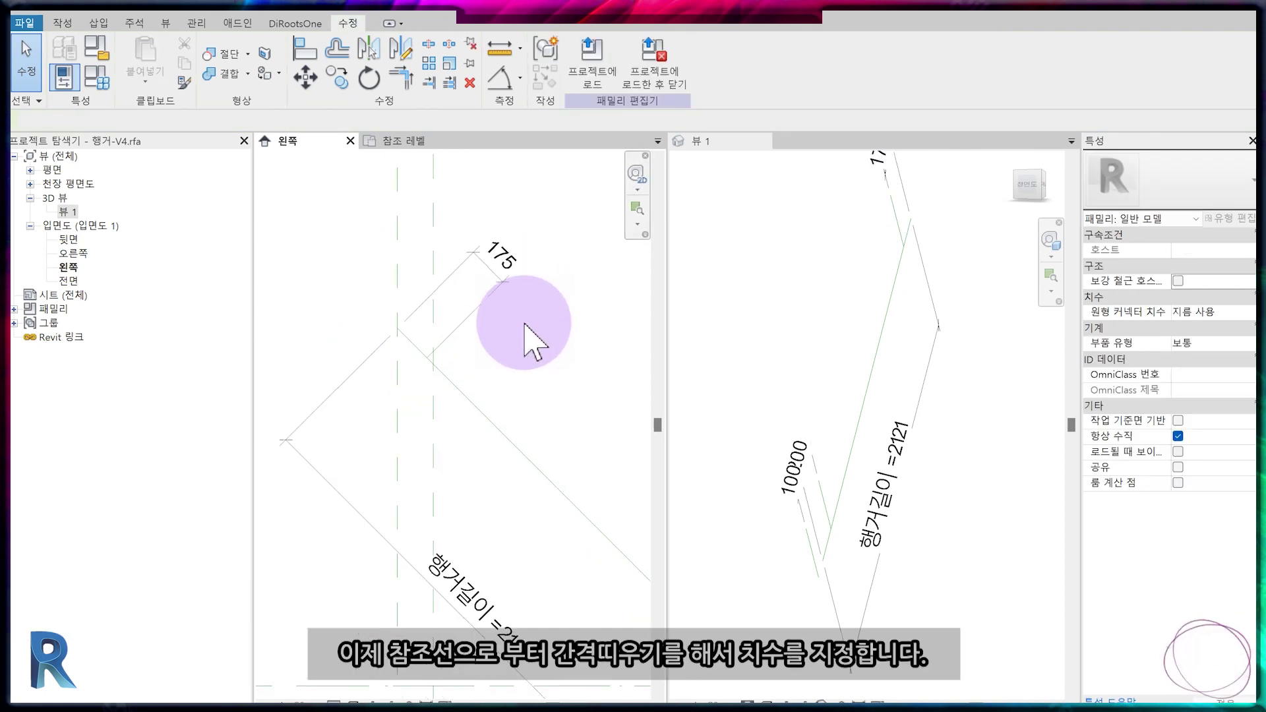
pyautogui.write('of')
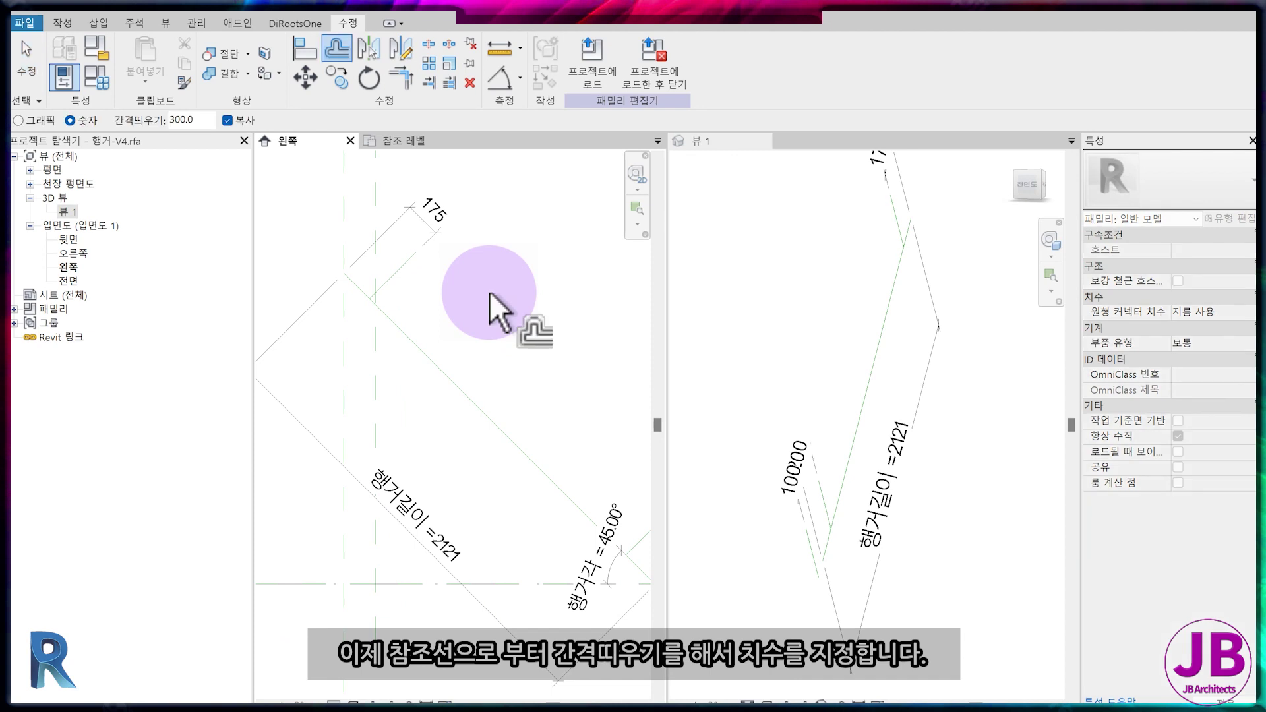
# Offset-copy reference lines at 300, 60 and 100 near the hanger's upper end.
pyautogui.click(405, 266)
pyautogui.press('Escape')
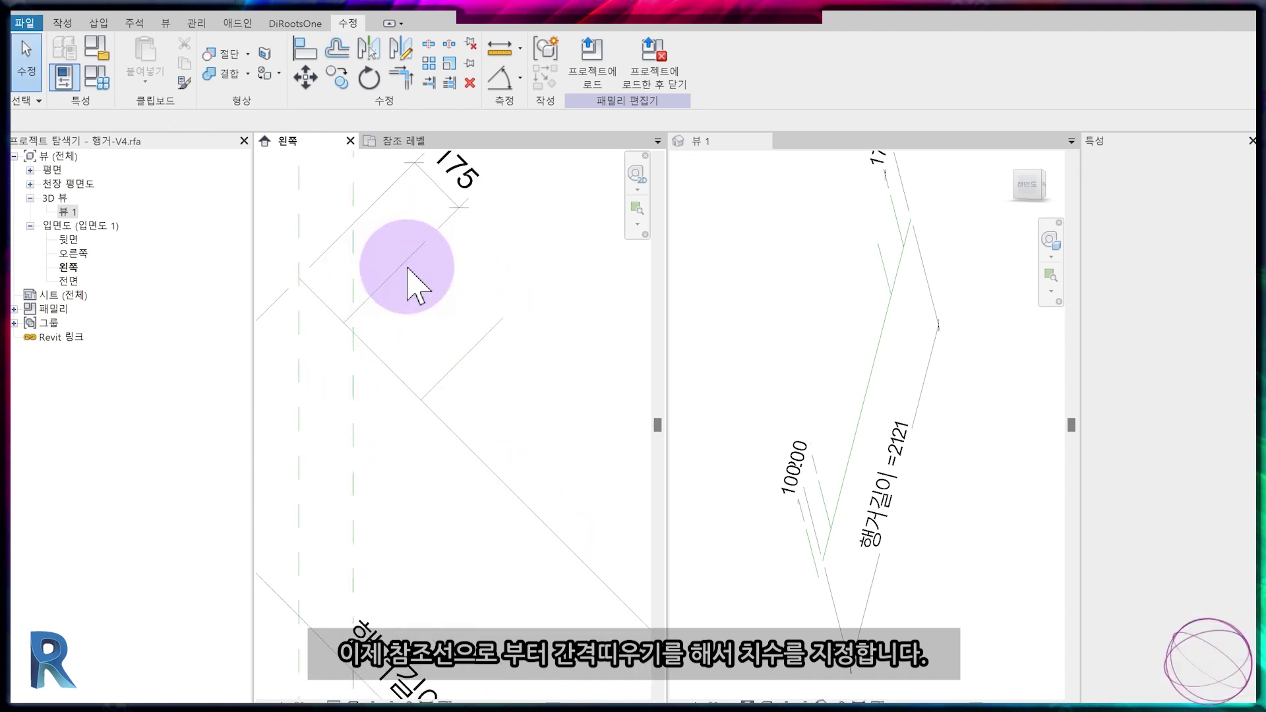
pyautogui.click(201, 121)
pyautogui.moveTo(201, 120); pyautogui.dragTo(156, 132)
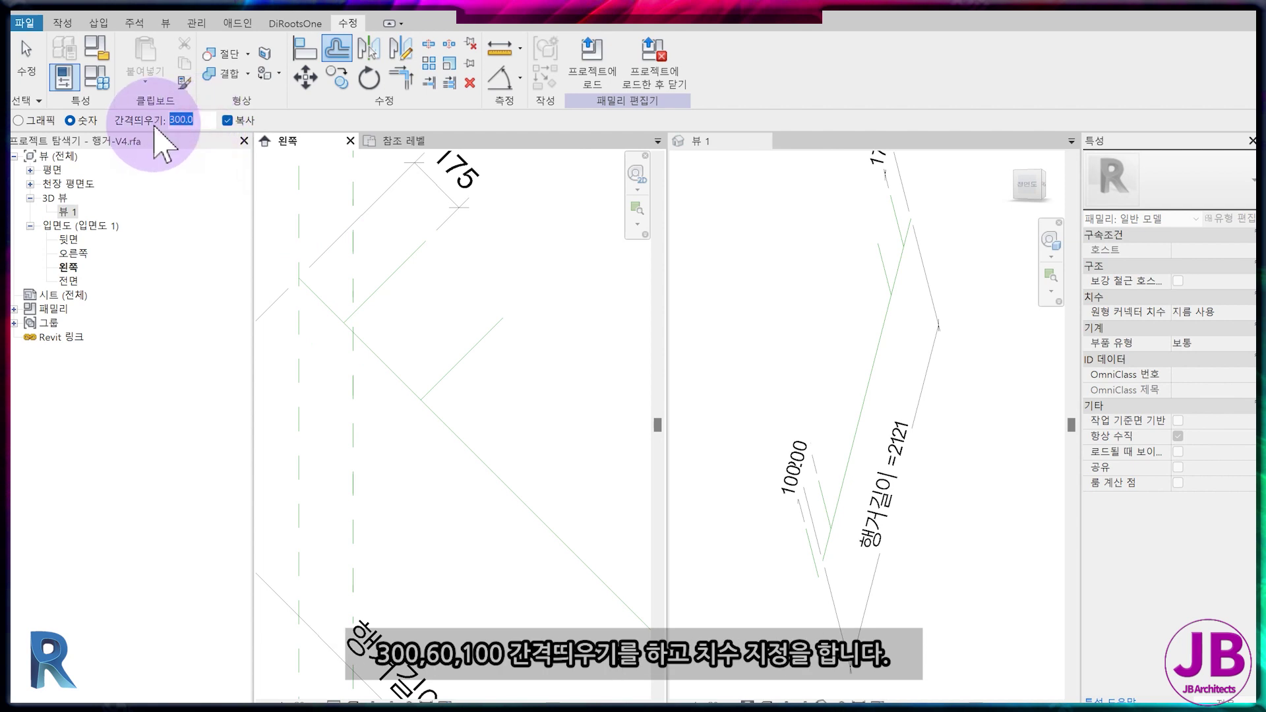
pyautogui.click(437, 324)
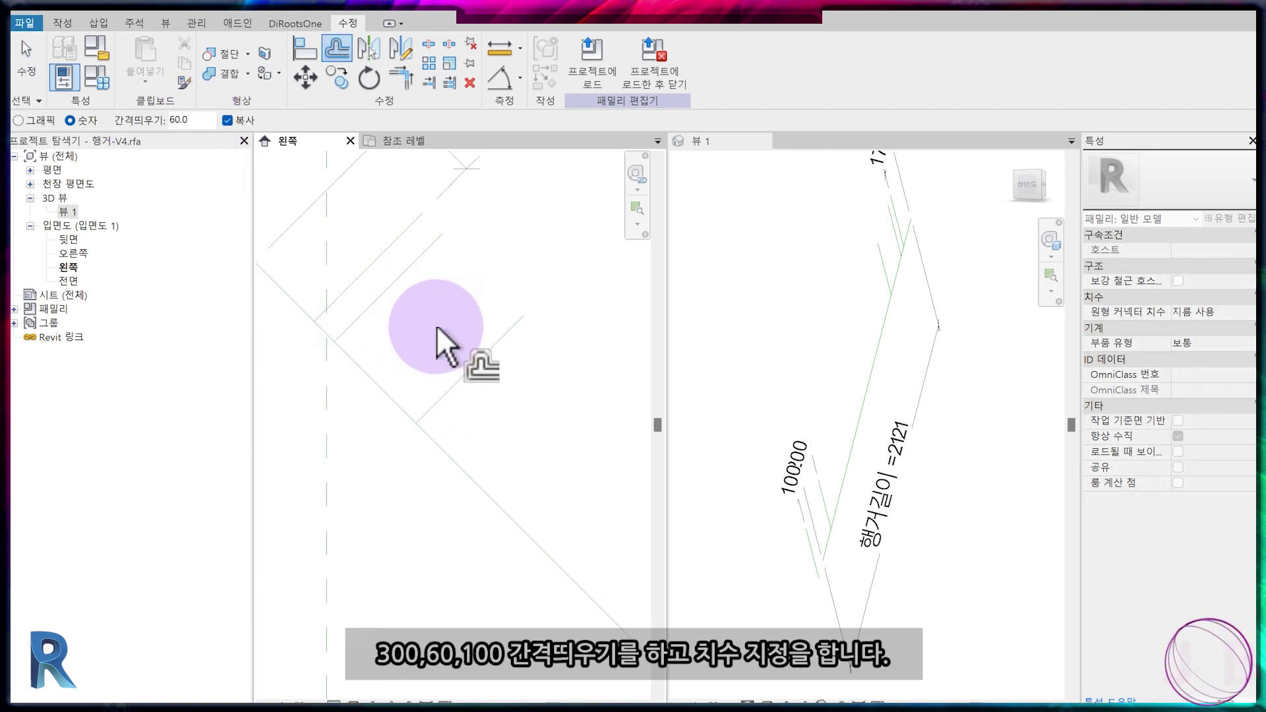
pyautogui.moveTo(201, 120); pyautogui.dragTo(156, 127)
pyautogui.write('100')
pyautogui.click(364, 292)
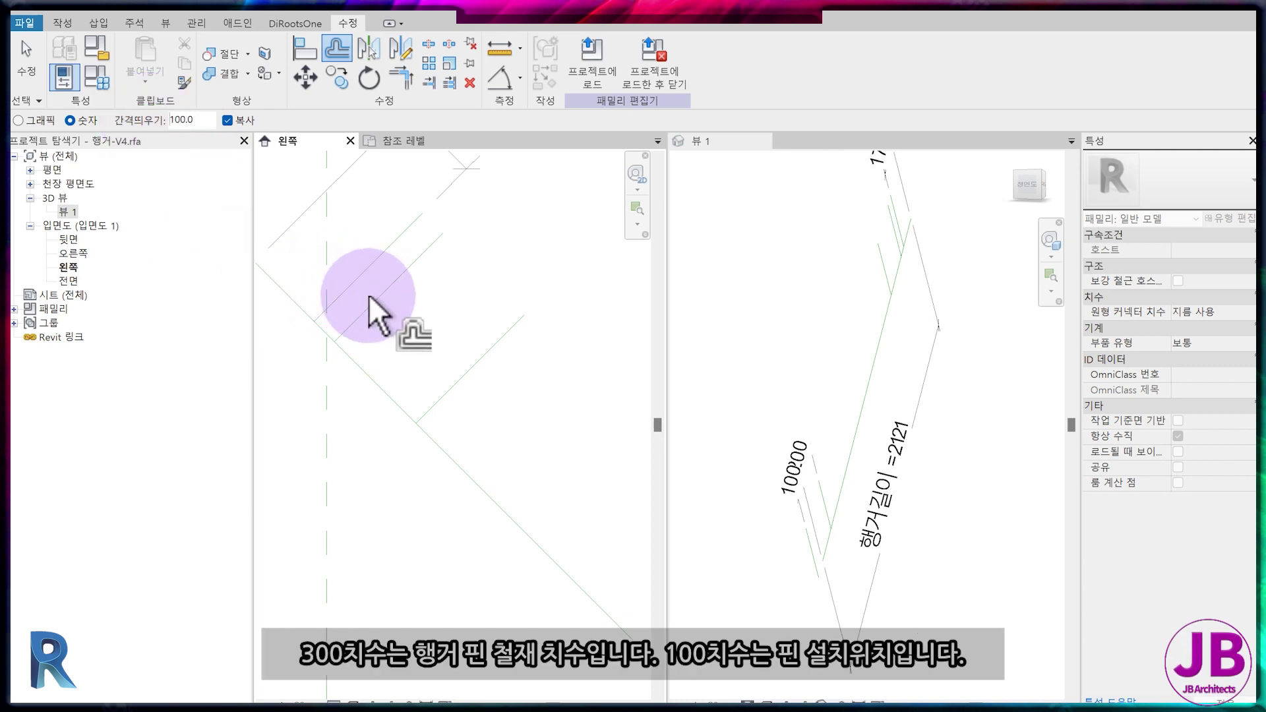
pyautogui.click(385, 293)
pyautogui.press('Escape')
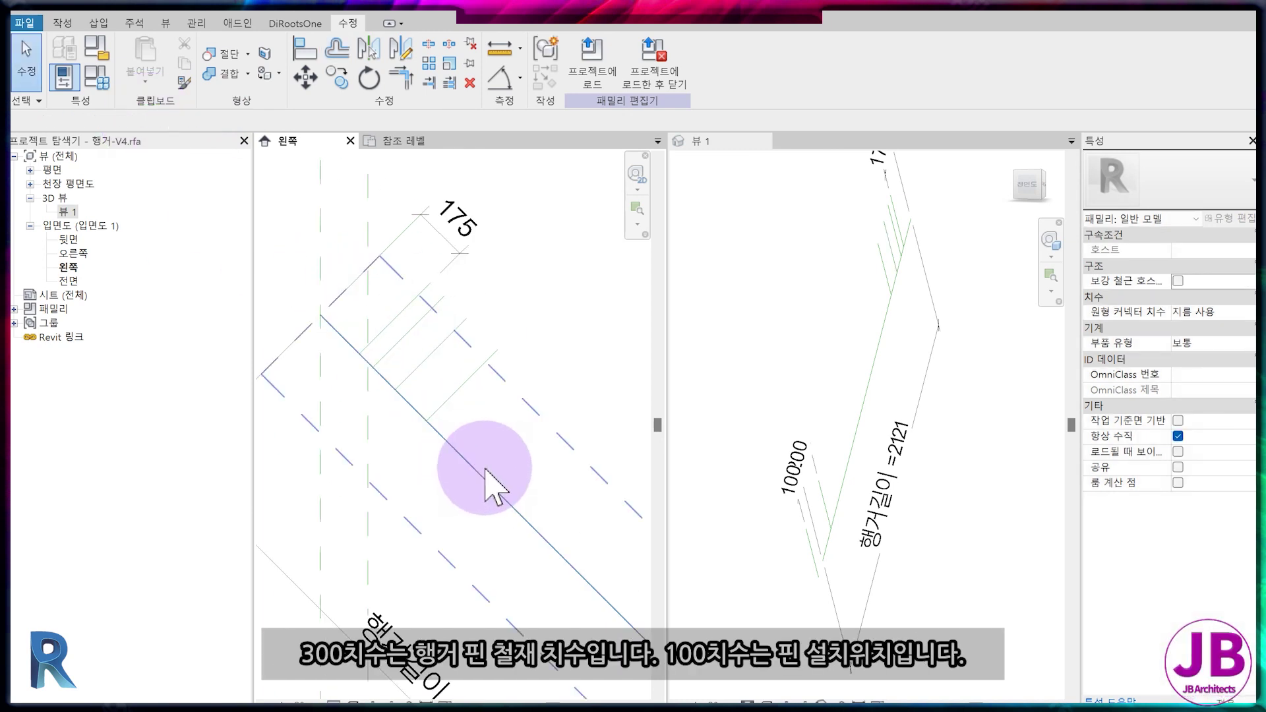
# Dimension the upper-end reference lines with aligned 300 and 60/100 dimensions.
pyautogui.press('d')
pyautogui.press('i')
pyautogui.click(415, 323)
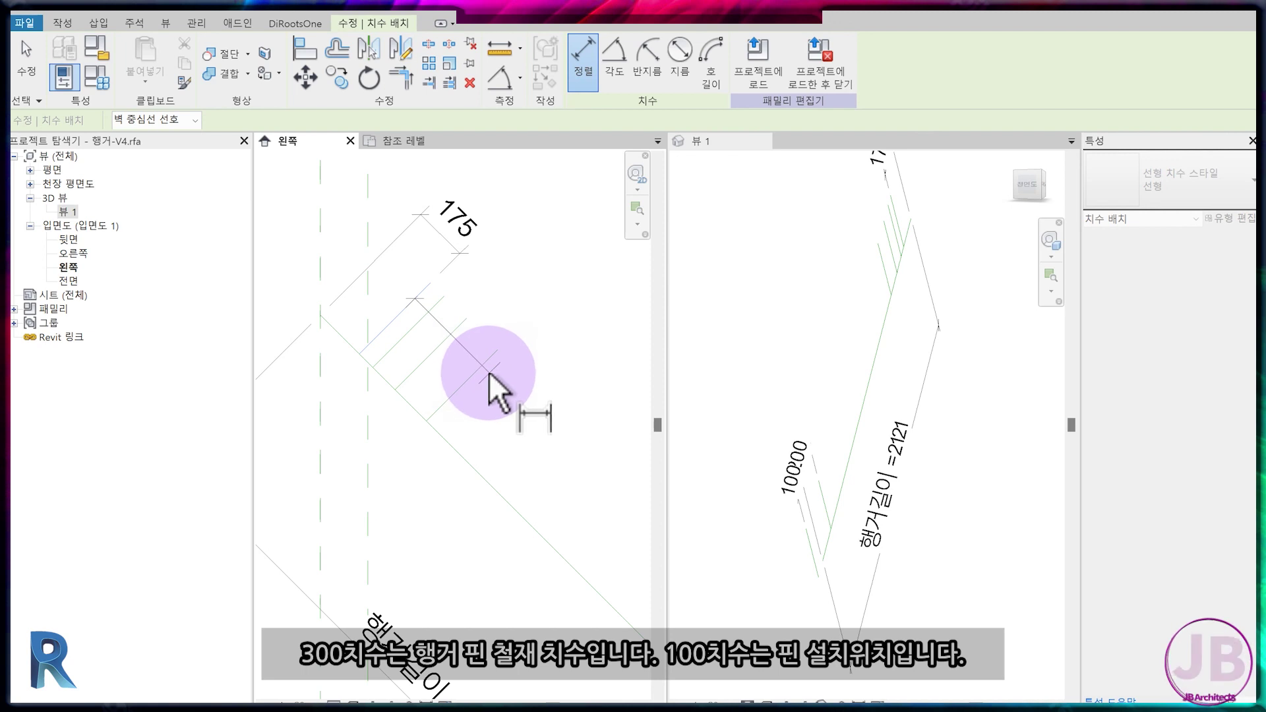
pyautogui.click(490, 371)
pyautogui.click(524, 311)
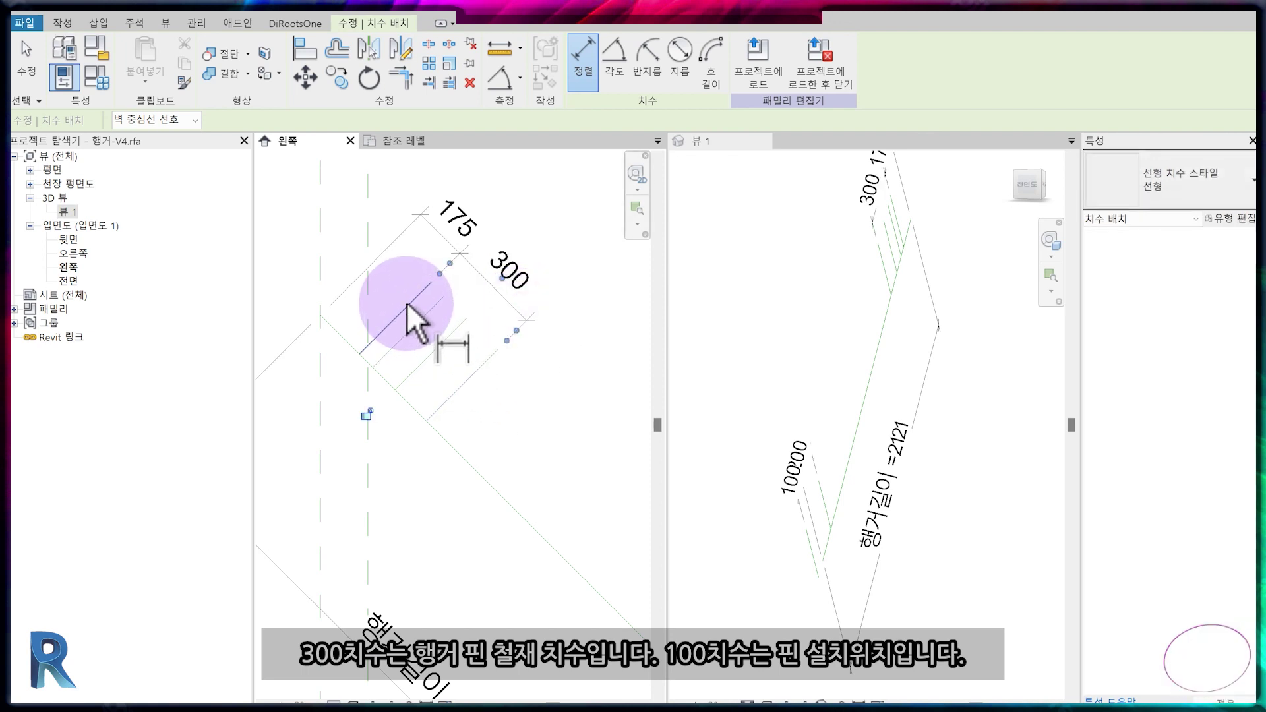
pyautogui.click(407, 304)
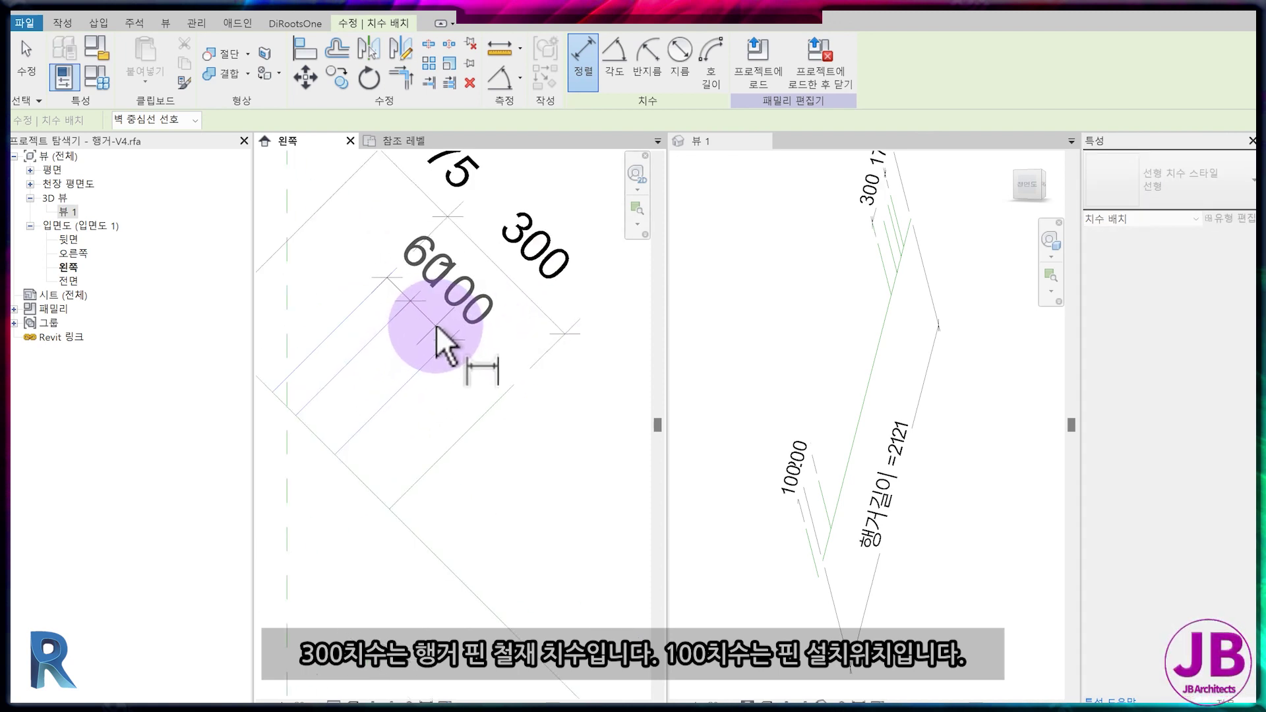
pyautogui.click(468, 362)
pyautogui.scroll(-2, 506, 422)
pyautogui.moveTo(506, 448); pyautogui.dragTo(499, 418, button='middle')
pyautogui.scroll(-2, 494, 438)
pyautogui.press('Escape')
pyautogui.press('Escape')
# Draw a horizontal reference plane for the hanger's vertical part.
pyautogui.click(62, 25)
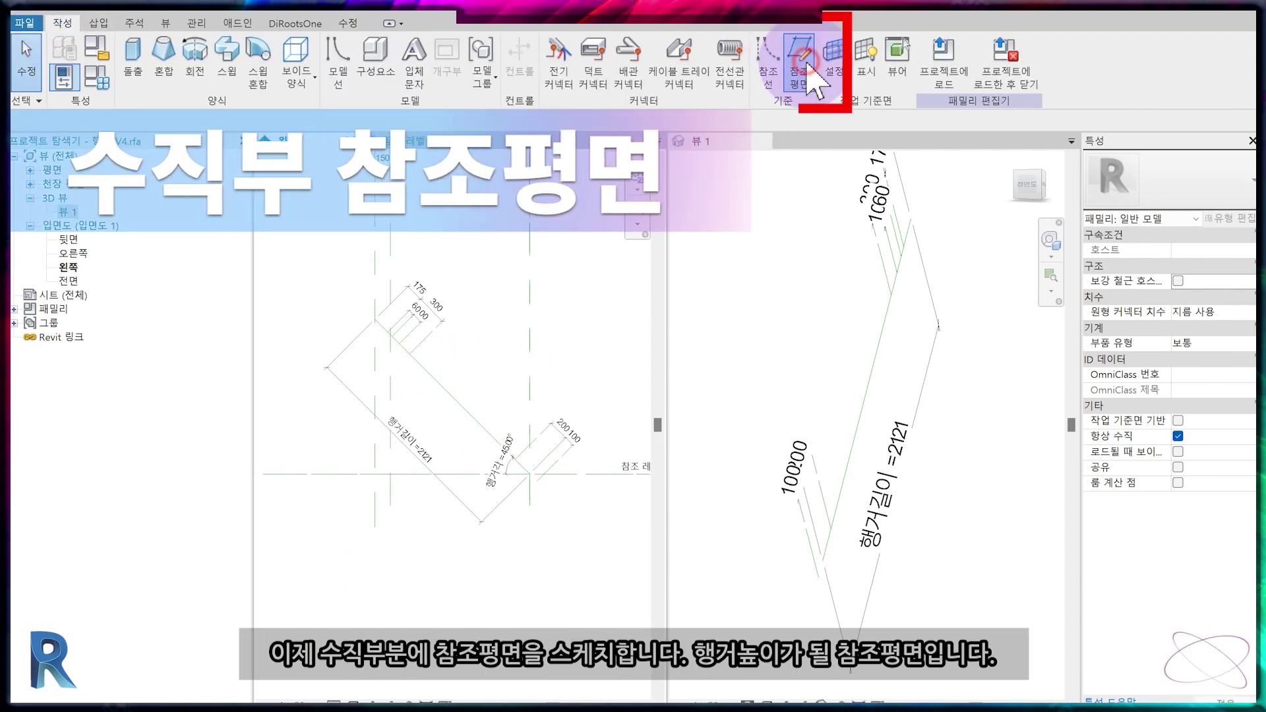
pyautogui.click(811, 76)
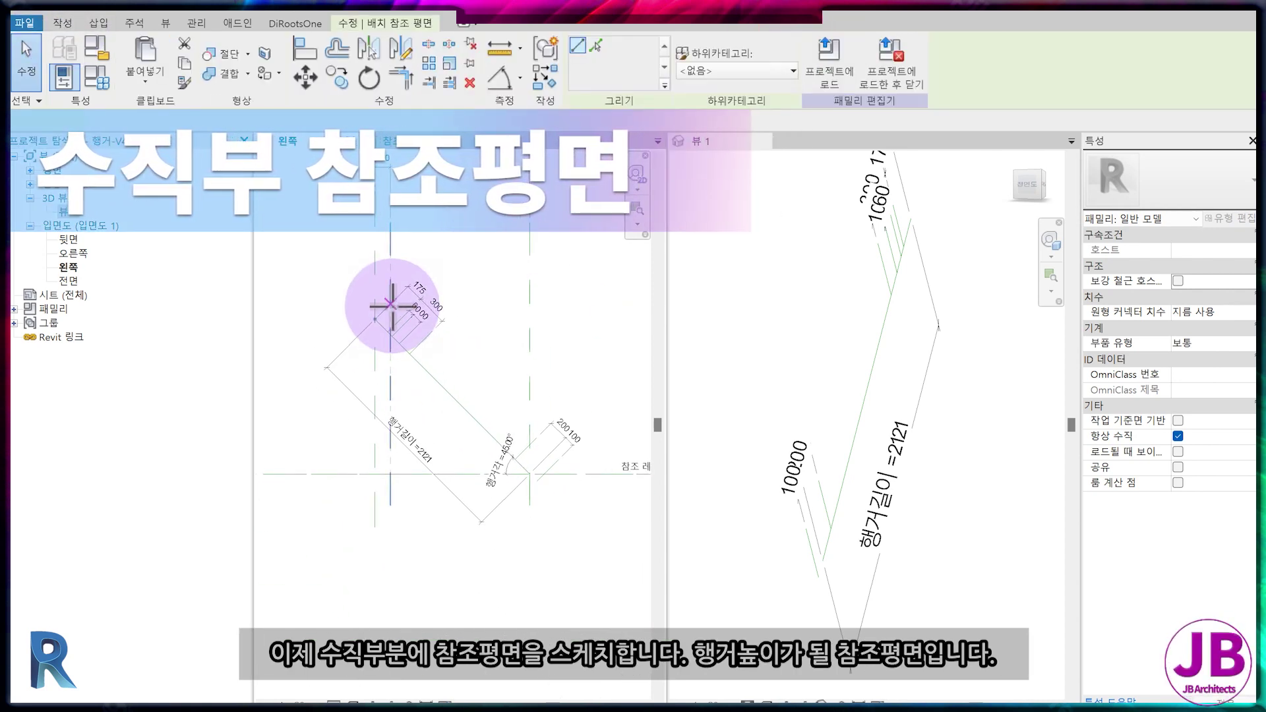
pyautogui.click(374, 318)
pyautogui.click(280, 319)
pyautogui.scroll(3, 355, 345)
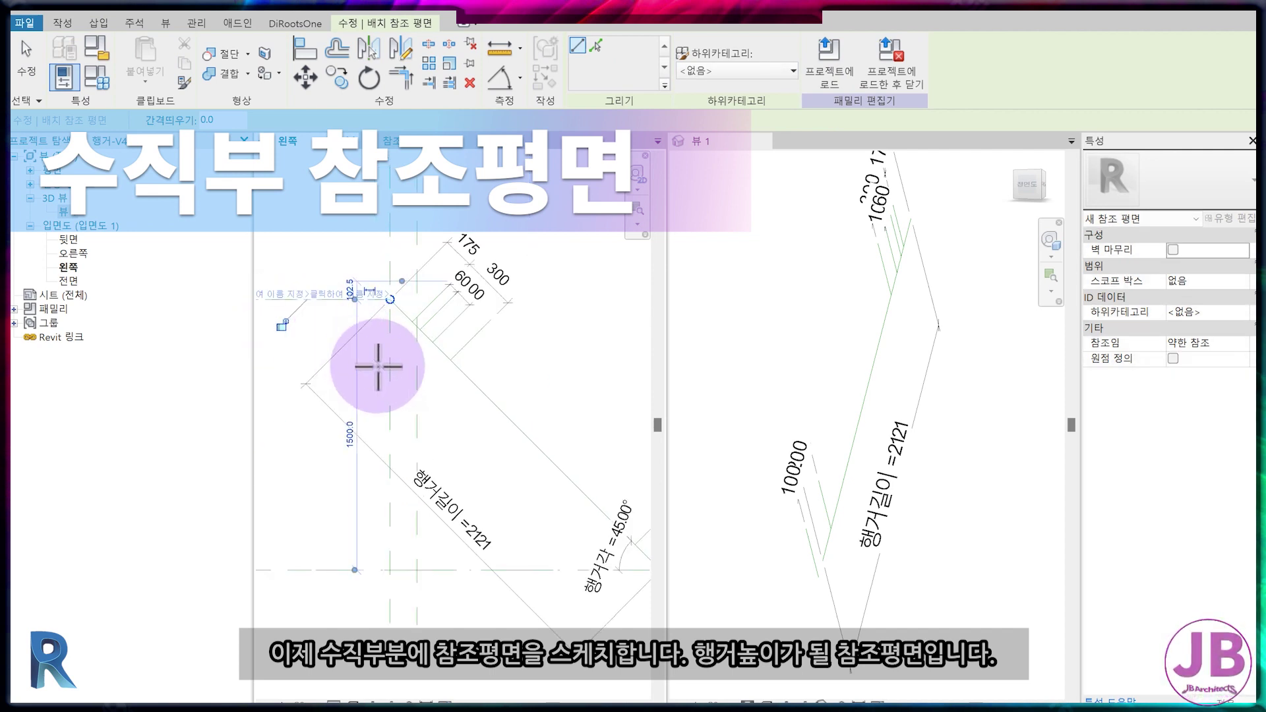
pyautogui.scroll(2, 403, 371)
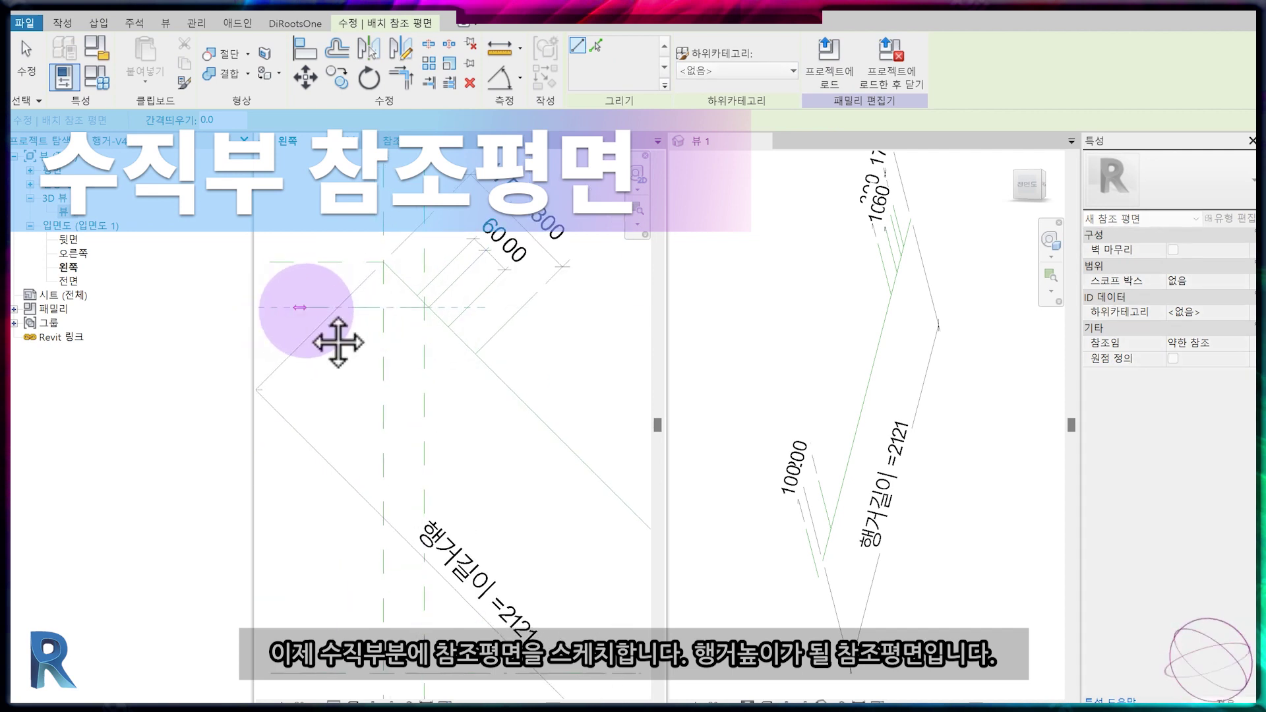
pyautogui.moveTo(334, 342); pyautogui.dragTo(528, 348, button='middle')
pyautogui.press('Escape')
pyautogui.press('Escape')
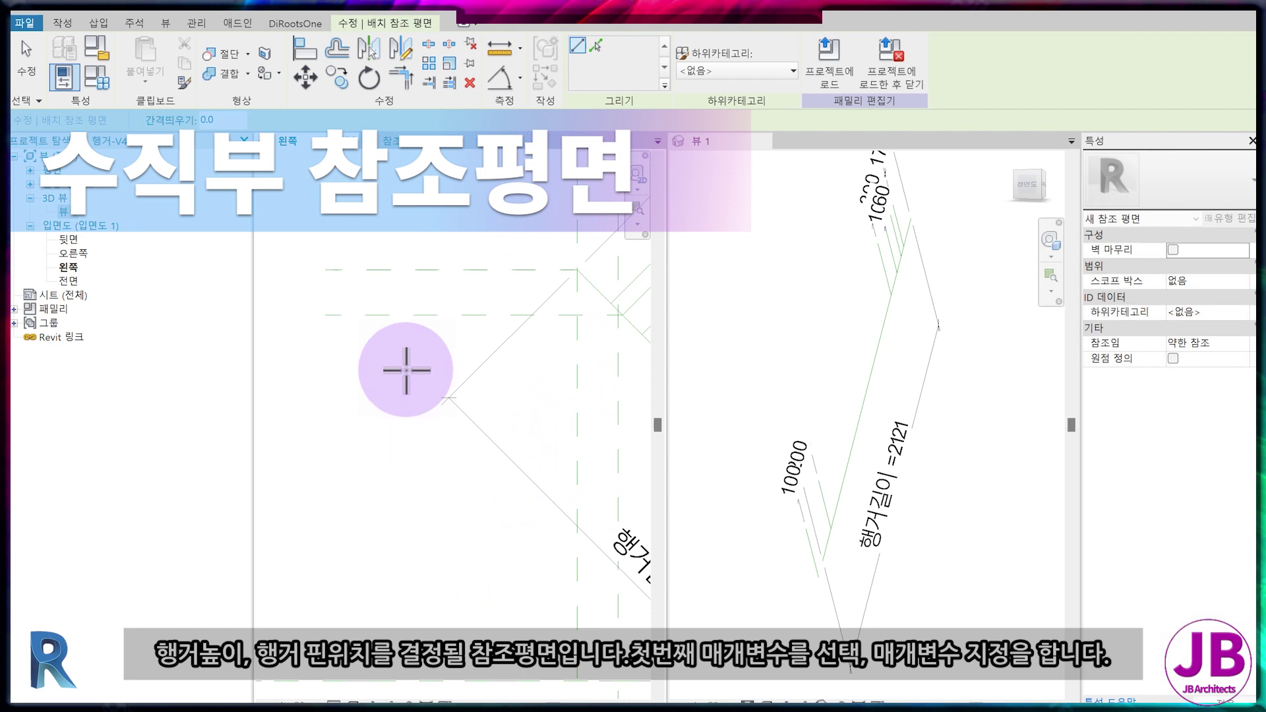
pyautogui.scroll(-3, 409, 370)
# Dimension the new plane 1500 above the lower horizontal reference plane.
pyautogui.press('d')
pyautogui.press('i')
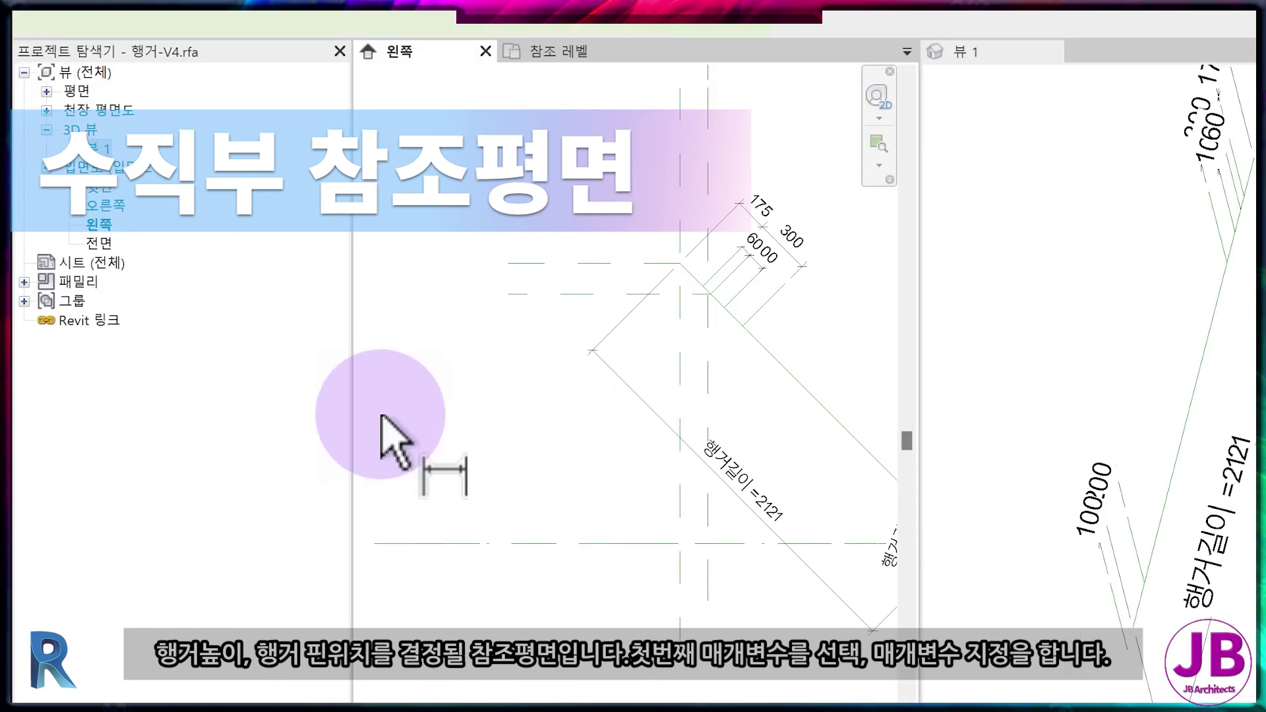
pyautogui.click(511, 263)
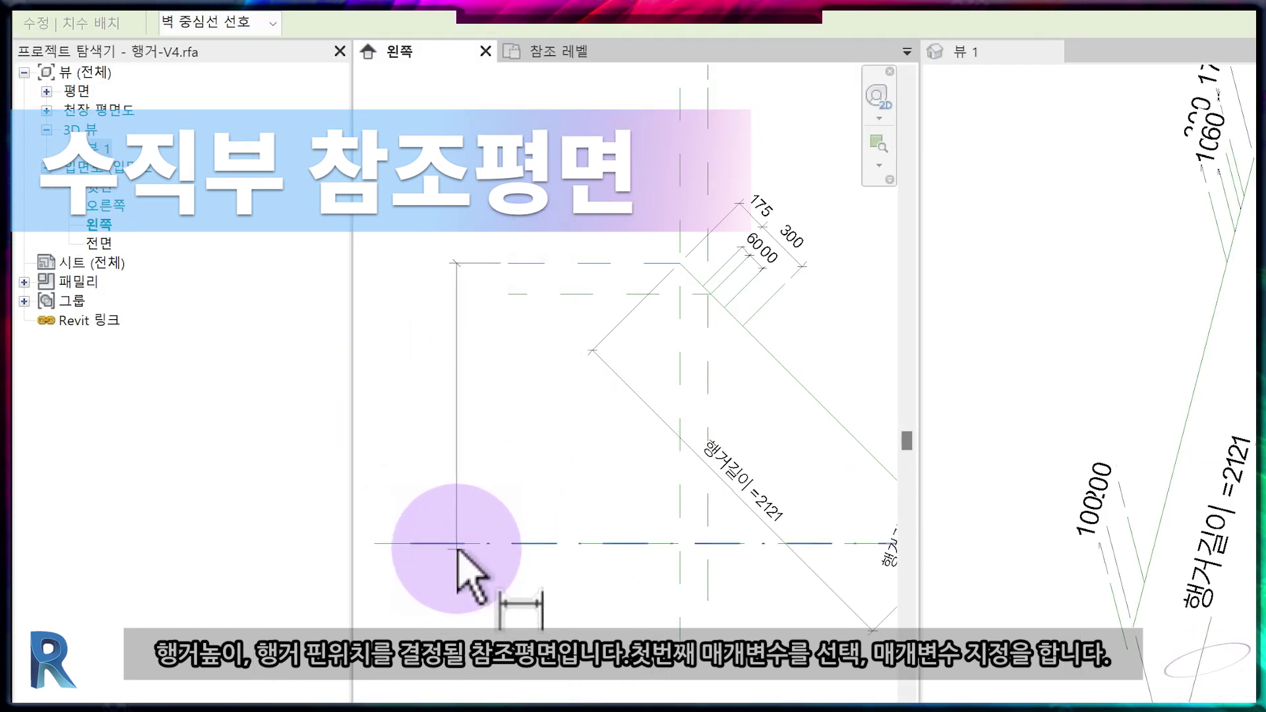
pyautogui.click(457, 542)
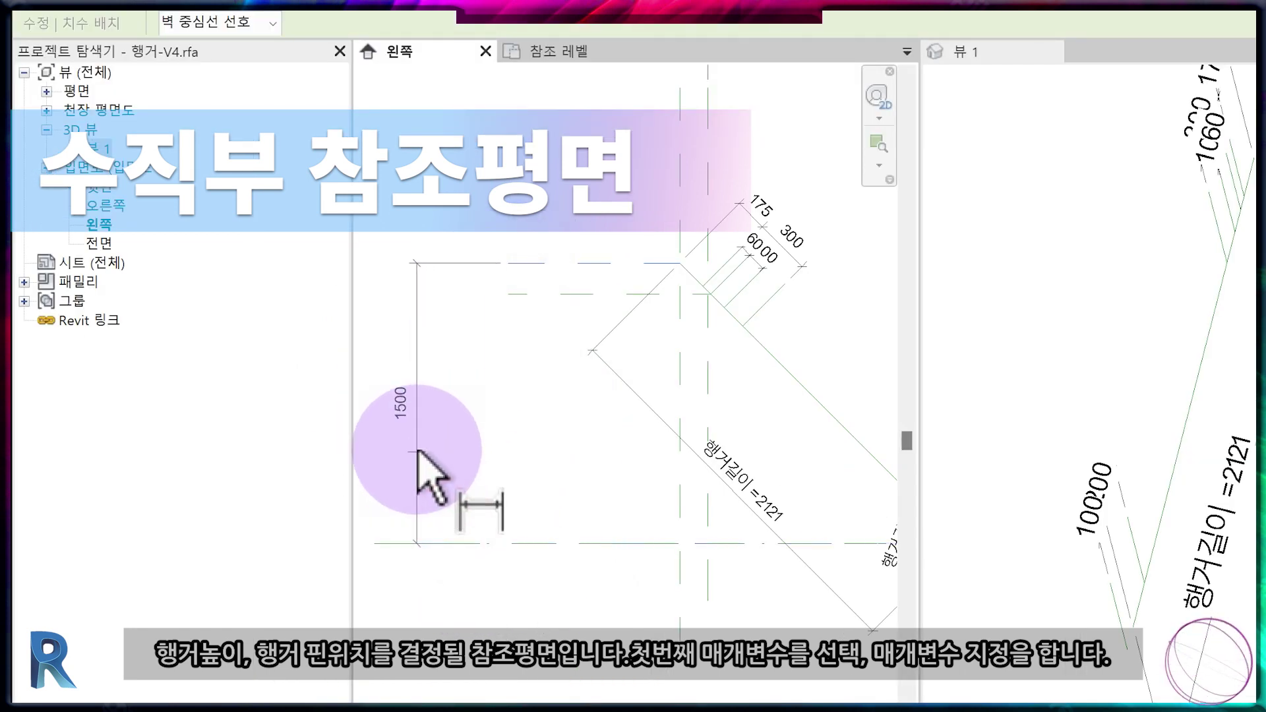
pyautogui.click(418, 454)
pyautogui.scroll(-2, 463, 480)
pyautogui.moveTo(507, 463); pyautogui.dragTo(517, 425, button='middle')
pyautogui.press('Escape')
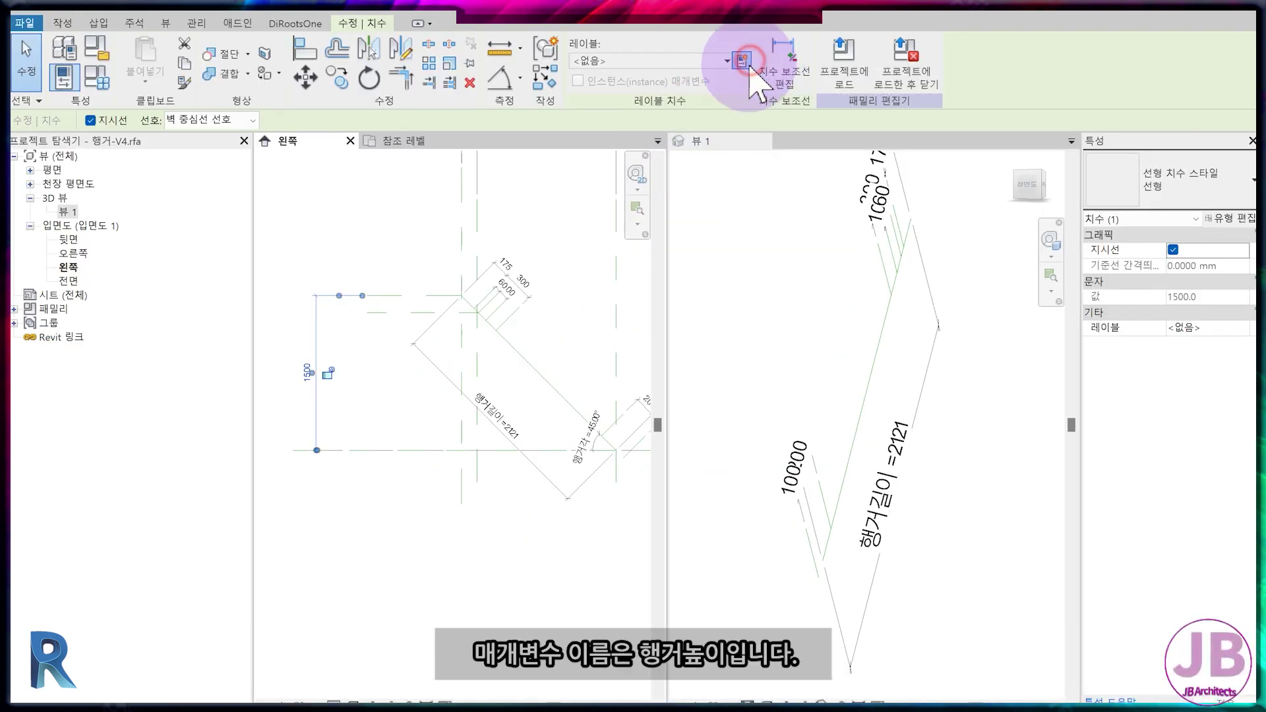
pyautogui.click(741, 60)
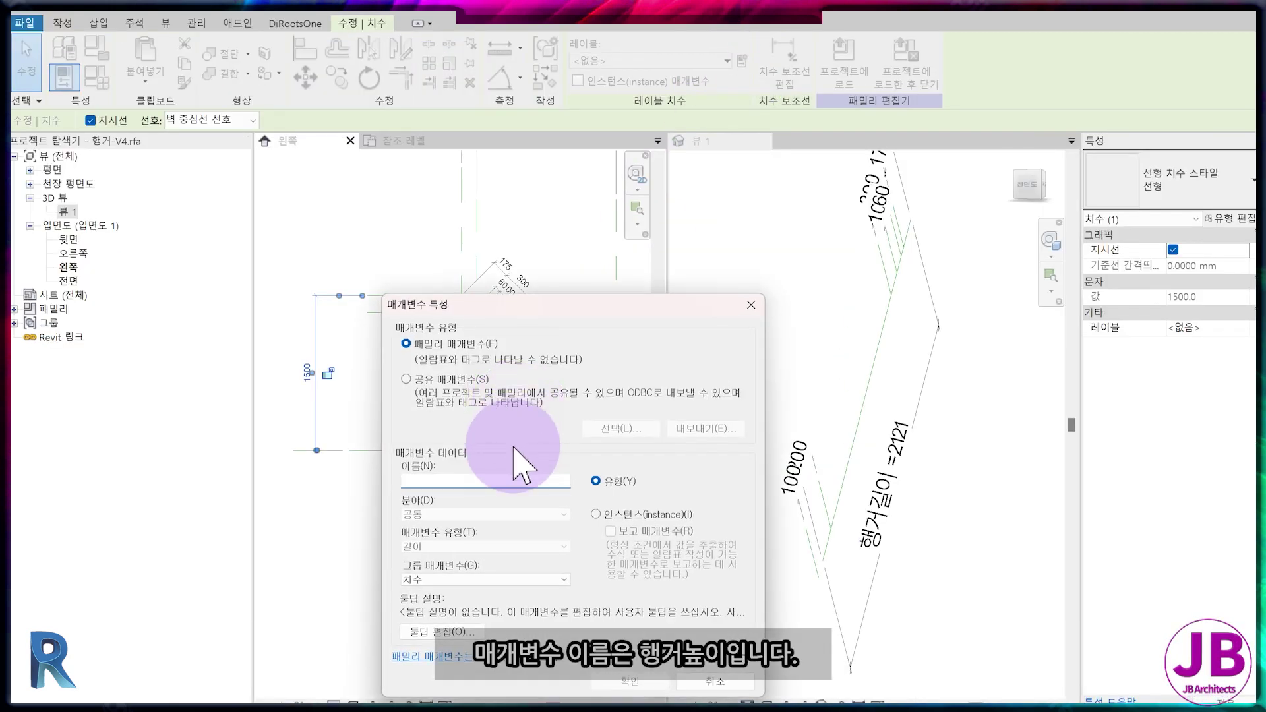
# Name the 1500 dimension's parameter 행거높이 and add a 1334 pin-position dimension.
pyautogui.write('행거높이')
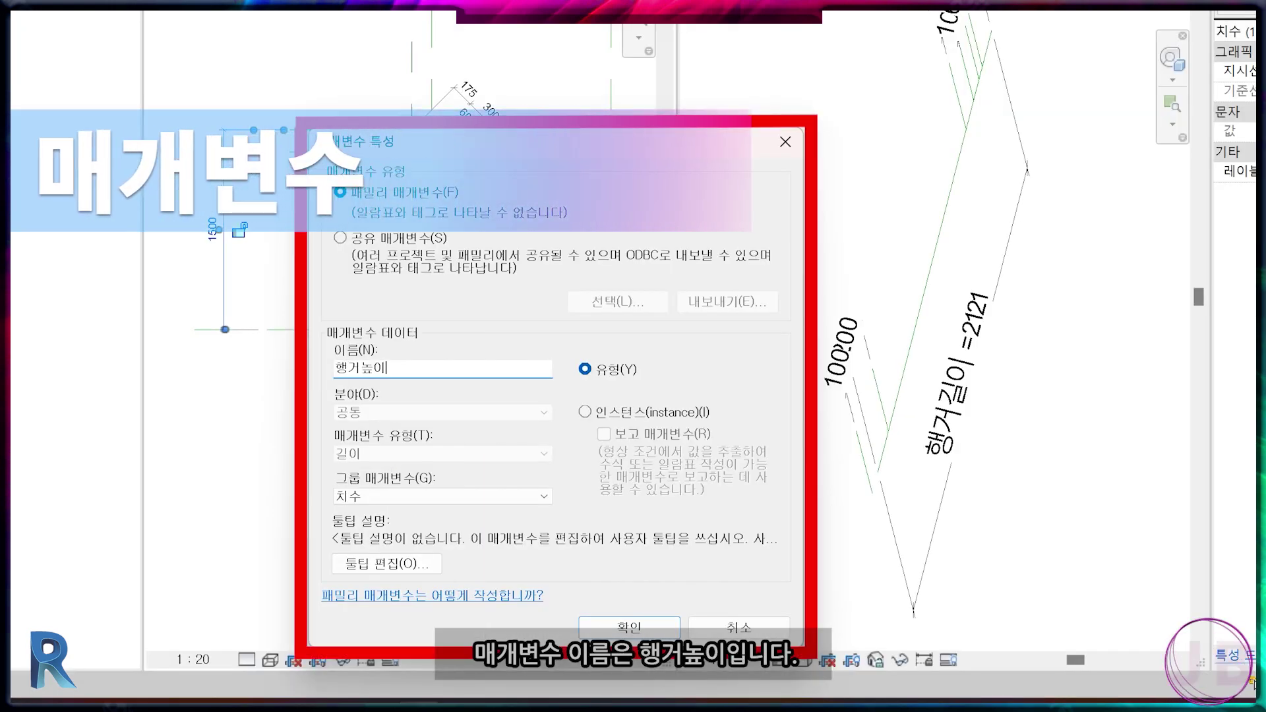
pyautogui.press('Return')
pyautogui.click(386, 334)
pyautogui.click(405, 470)
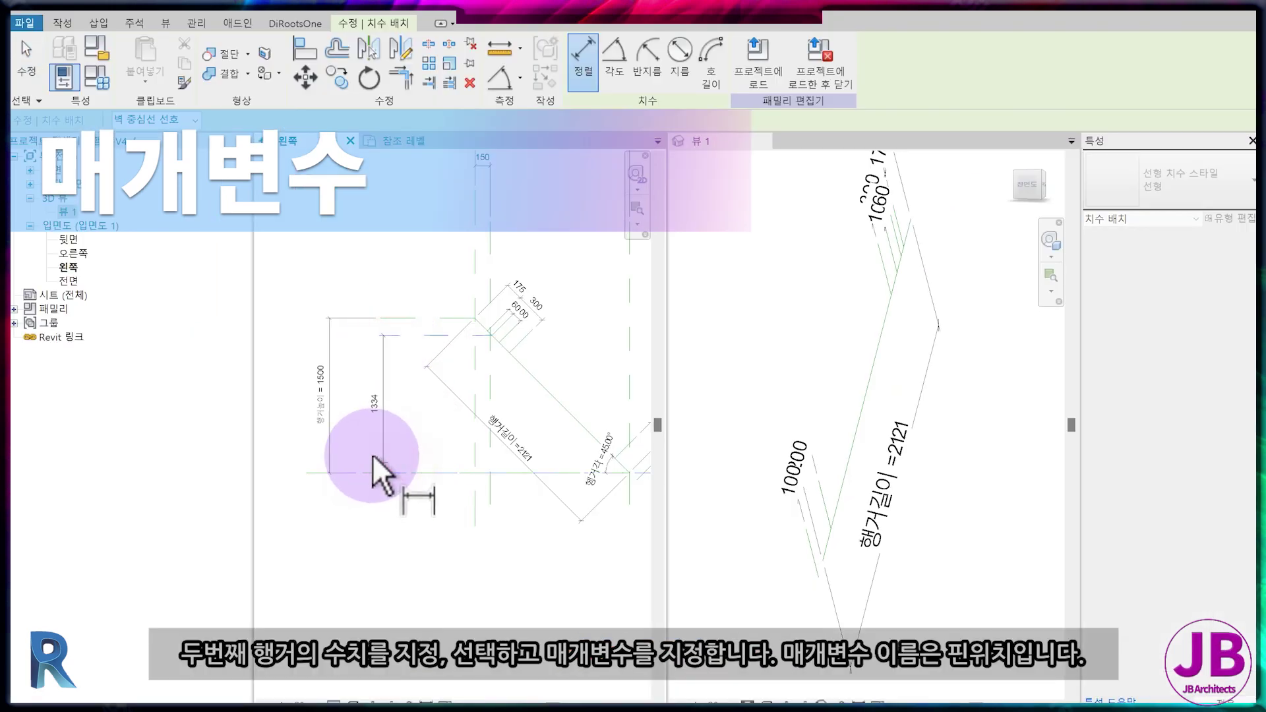
pyautogui.click(365, 445)
pyautogui.press('Escape')
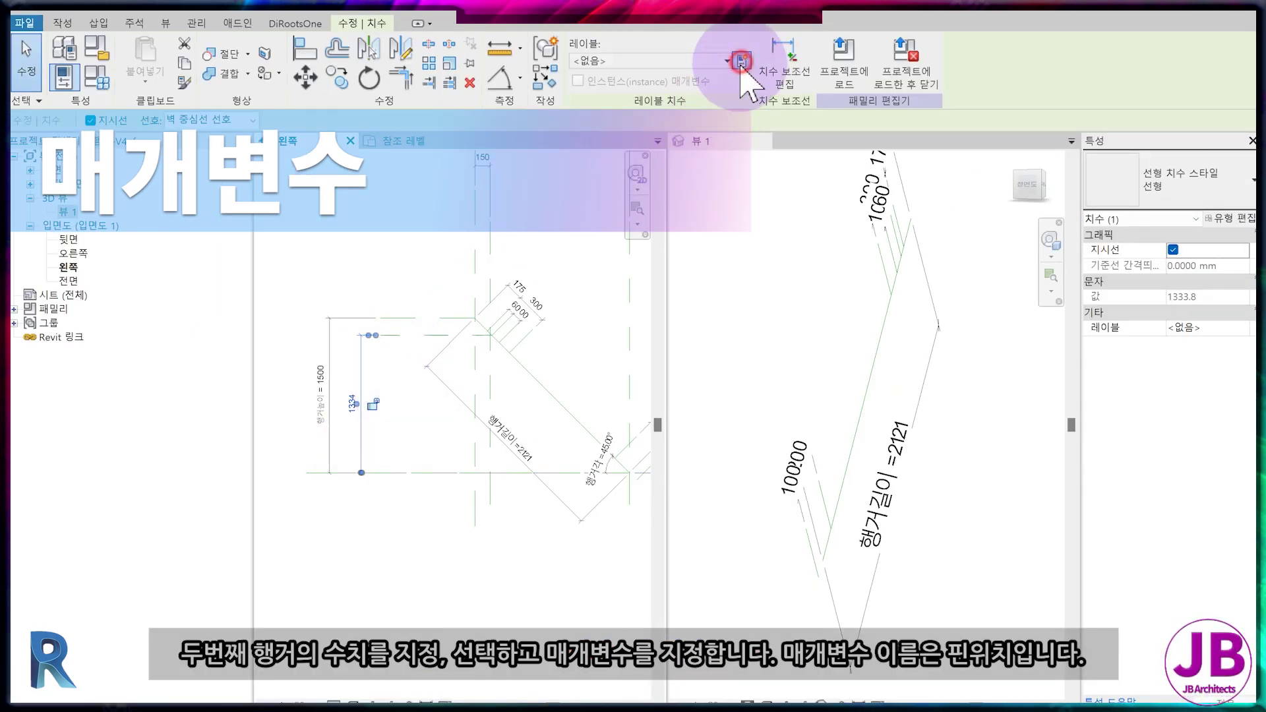
# Label the 1334 dimension with a new 핀위치 parameter.
pyautogui.click(741, 60)
pyautogui.write('핀위치')
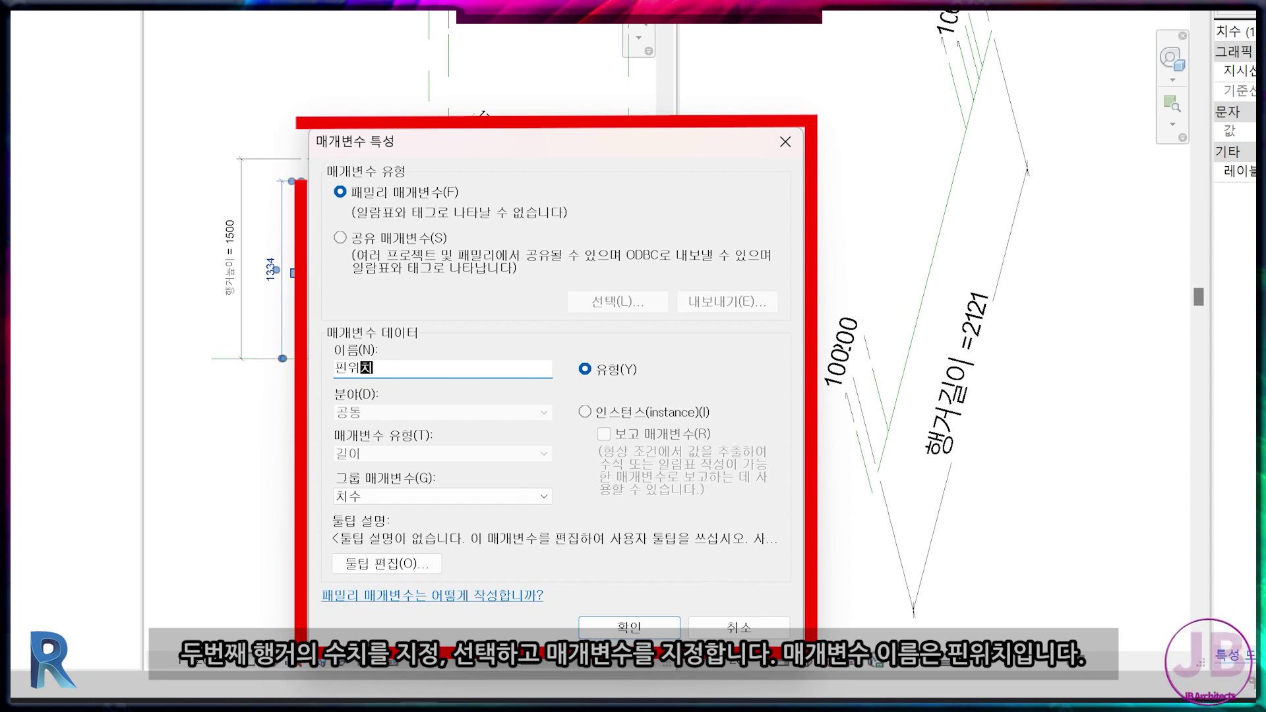
pyautogui.press('Return')
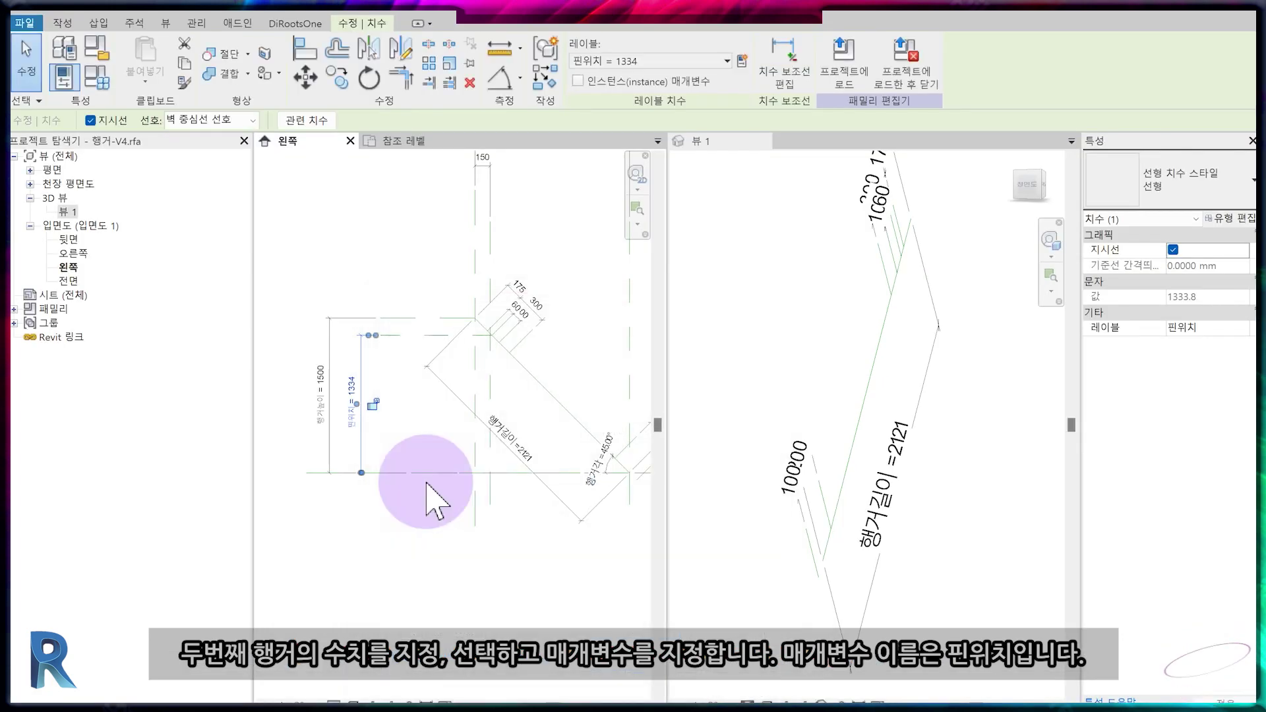
pyautogui.scroll(3, 437, 326)
pyautogui.scroll(2, 410, 349)
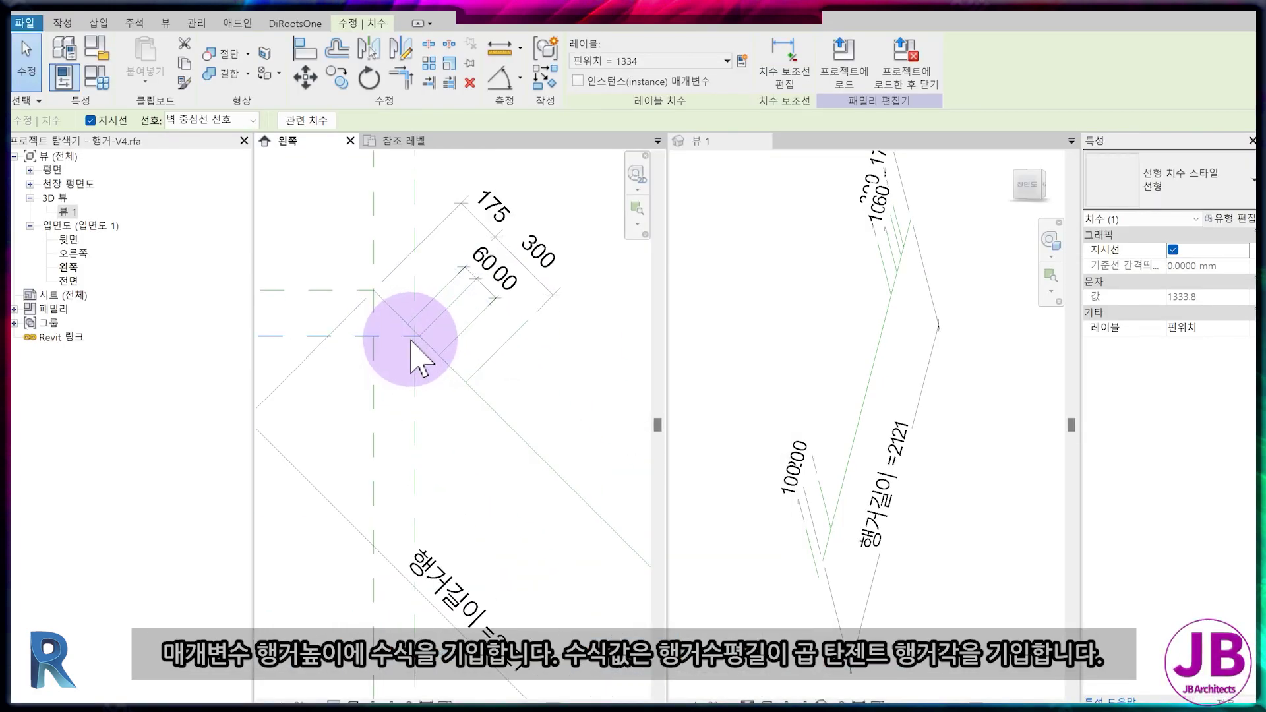
# Drive 행거높이 with the formula 행거수평길이 * tan(행거각), keeping it at 1500.
pyautogui.click(410, 339)
pyautogui.click(97, 47)
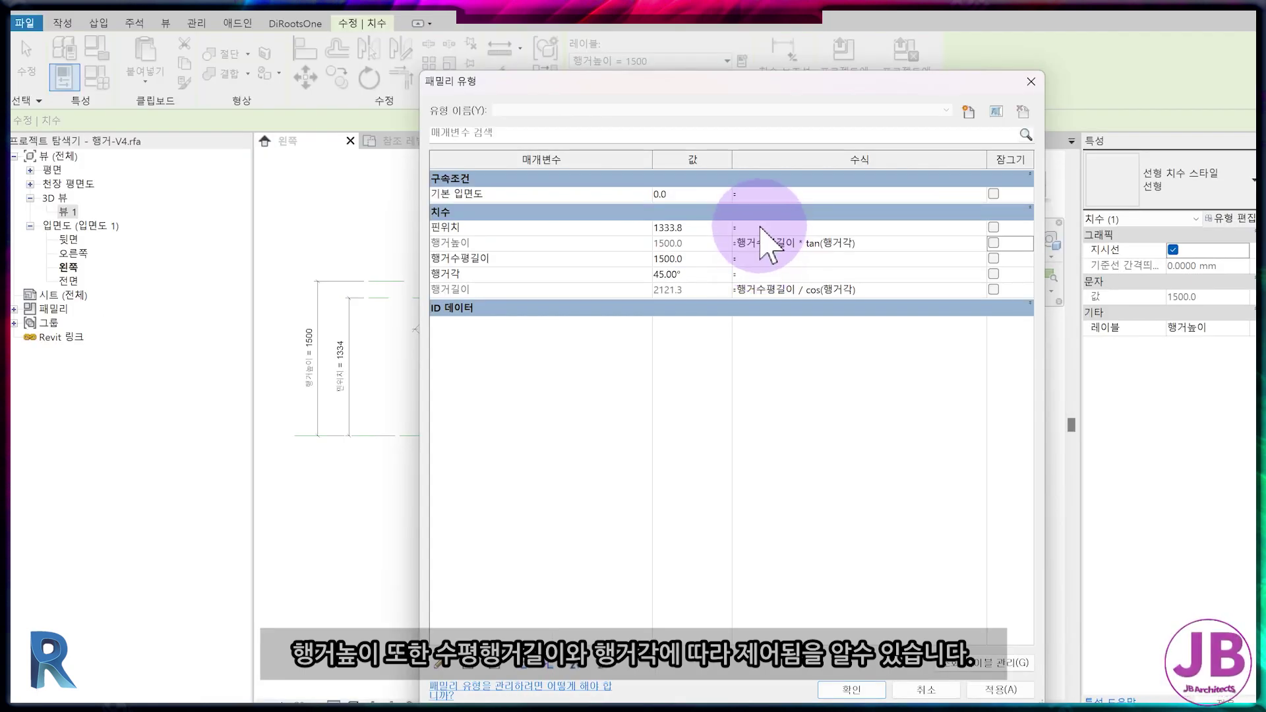
pyautogui.click(848, 689)
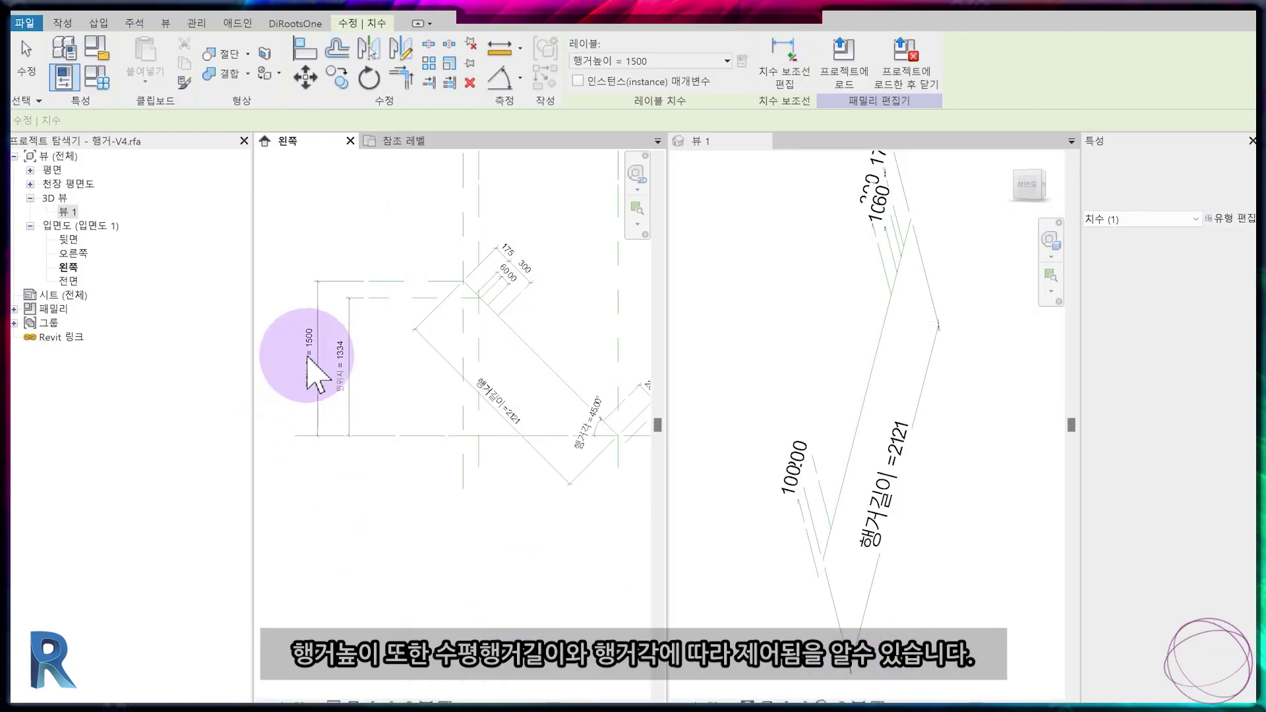
pyautogui.click(404, 282)
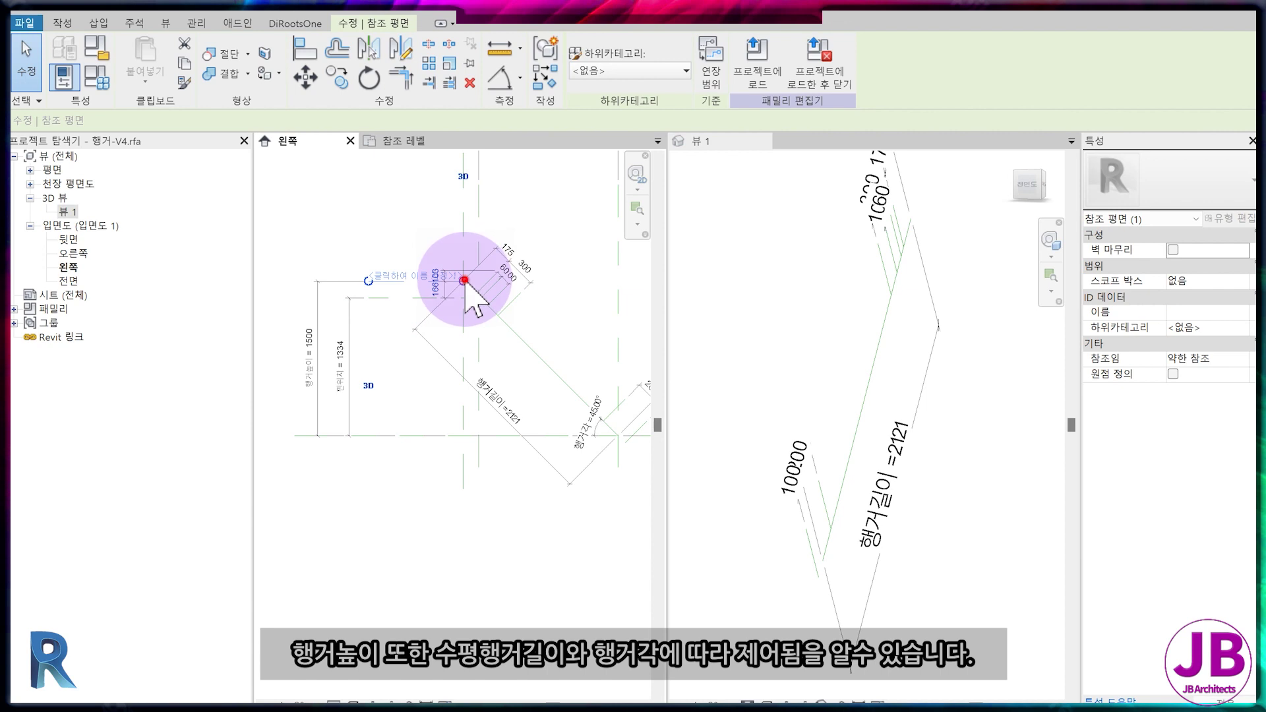
# Give 핀위치 the formula (행거길이 - 175 mm - 60 mm) * sin(행거각), reading 1333.8.
pyautogui.click(484, 382)
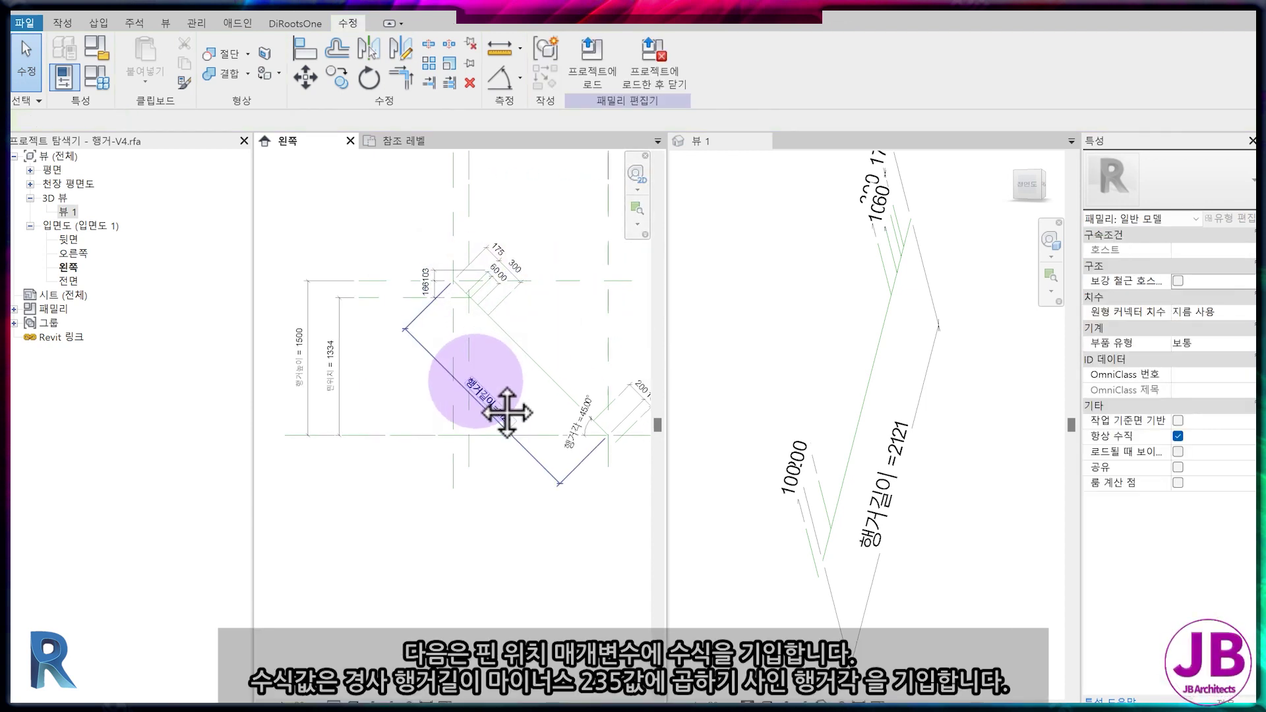
pyautogui.click(97, 78)
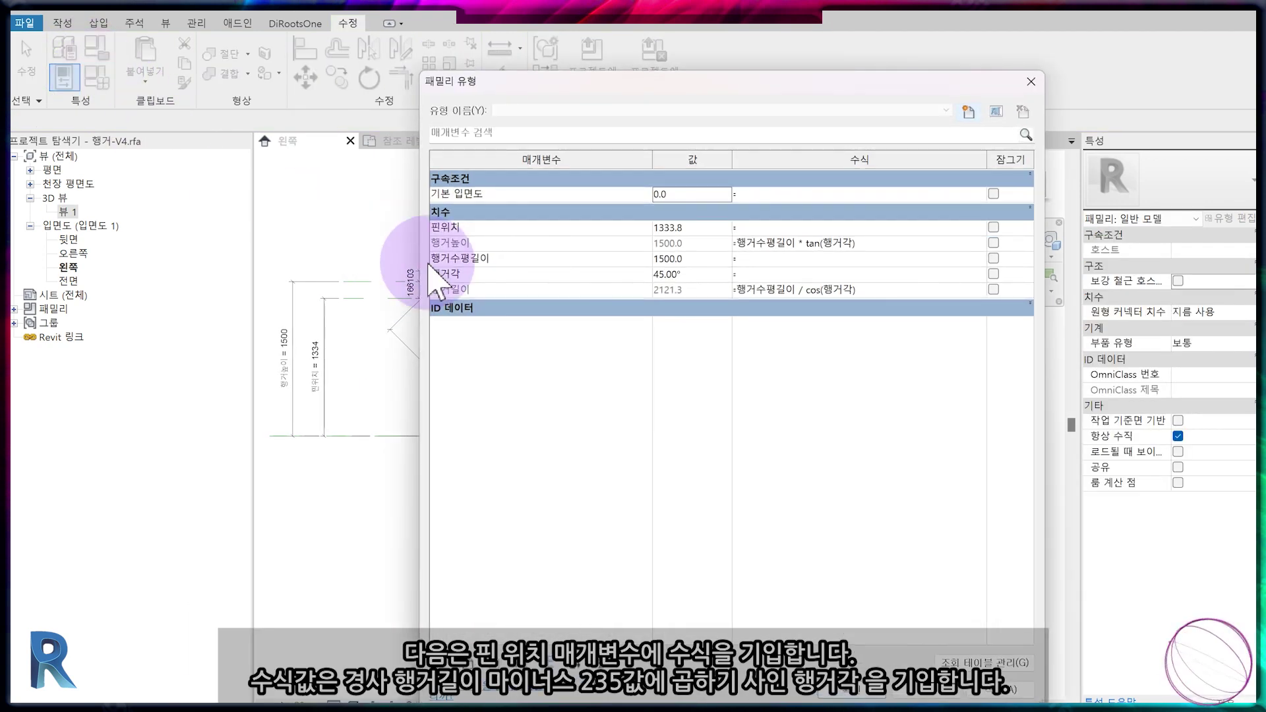
pyautogui.click(492, 226)
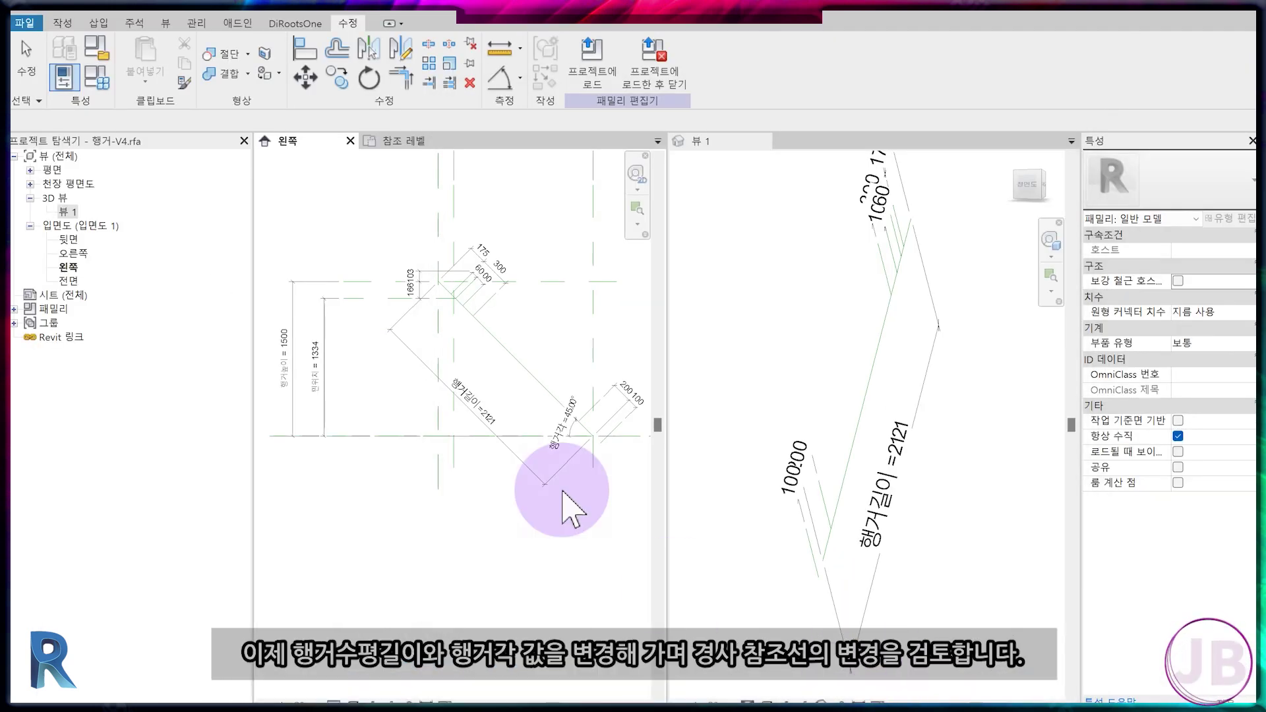
# Check the reference planes and add a 1446 aligned dimension along the diagonal hanger.
pyautogui.scroll(3, 501, 340)
pyautogui.click(451, 263)
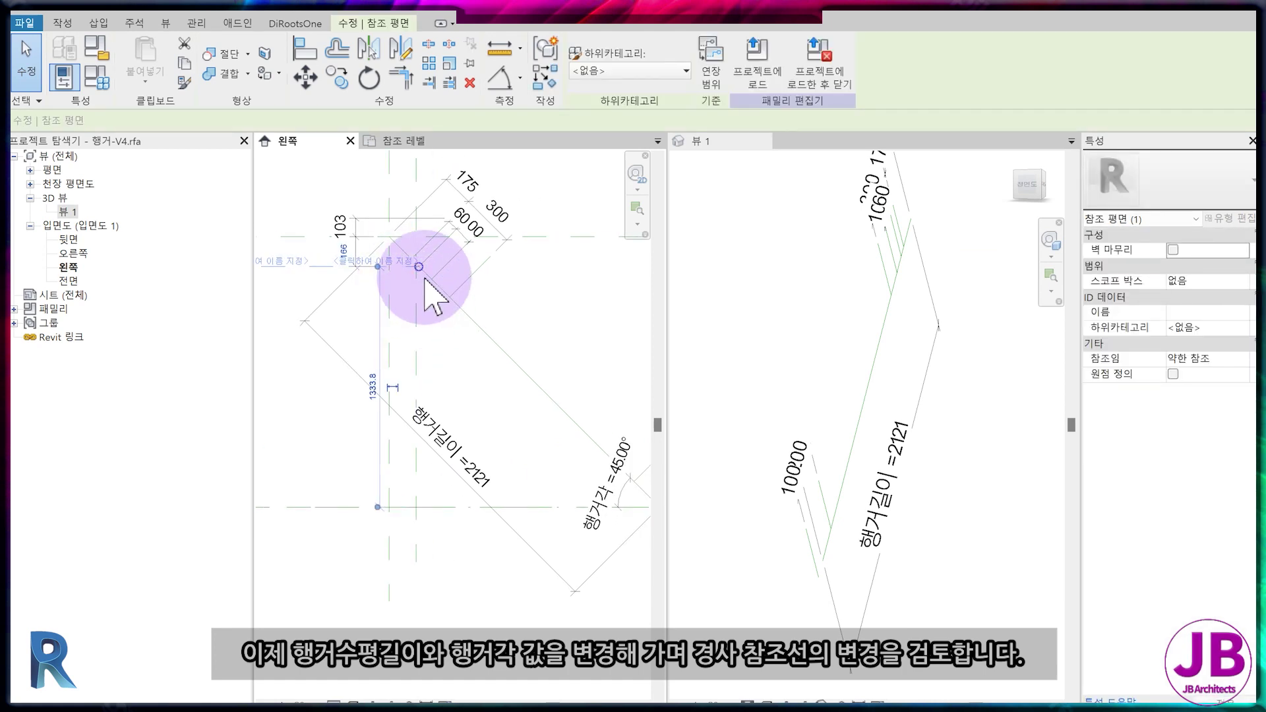
pyautogui.click(543, 282)
pyautogui.scroll(-4, 521, 356)
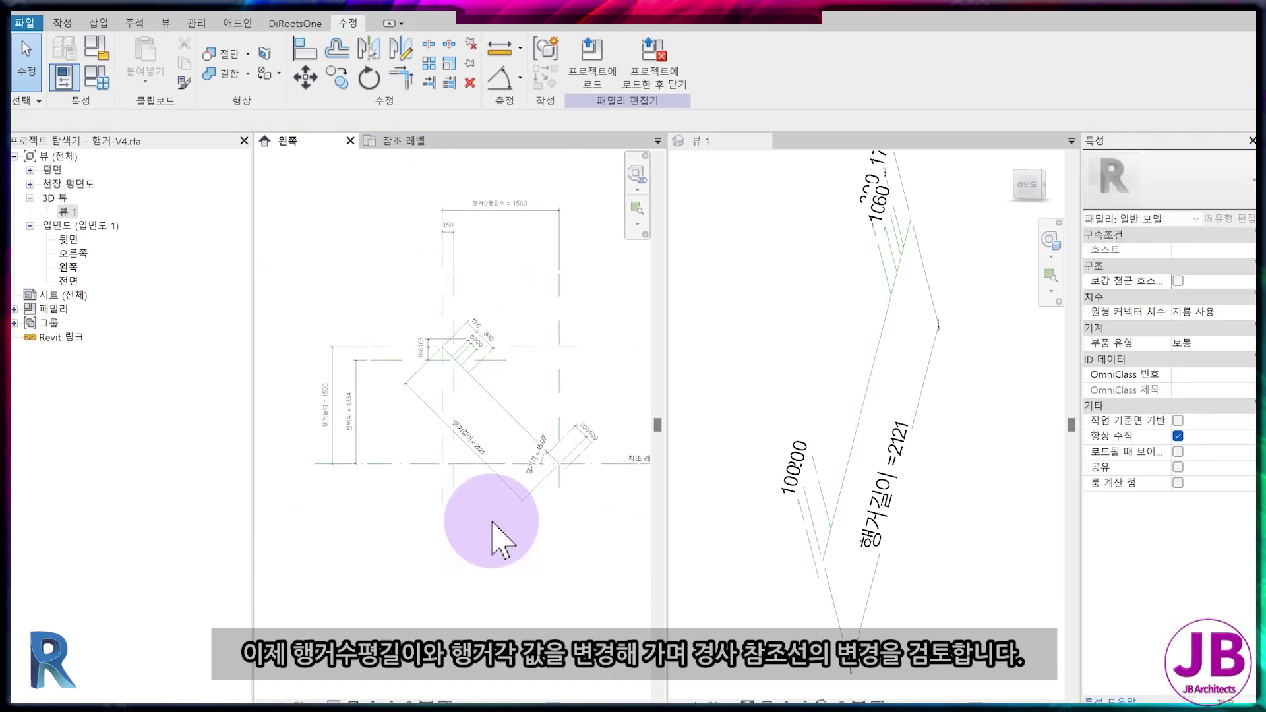
pyautogui.press('d')
pyautogui.press('i')
pyautogui.scroll(2, 484, 441)
pyautogui.scroll(2, 501, 343)
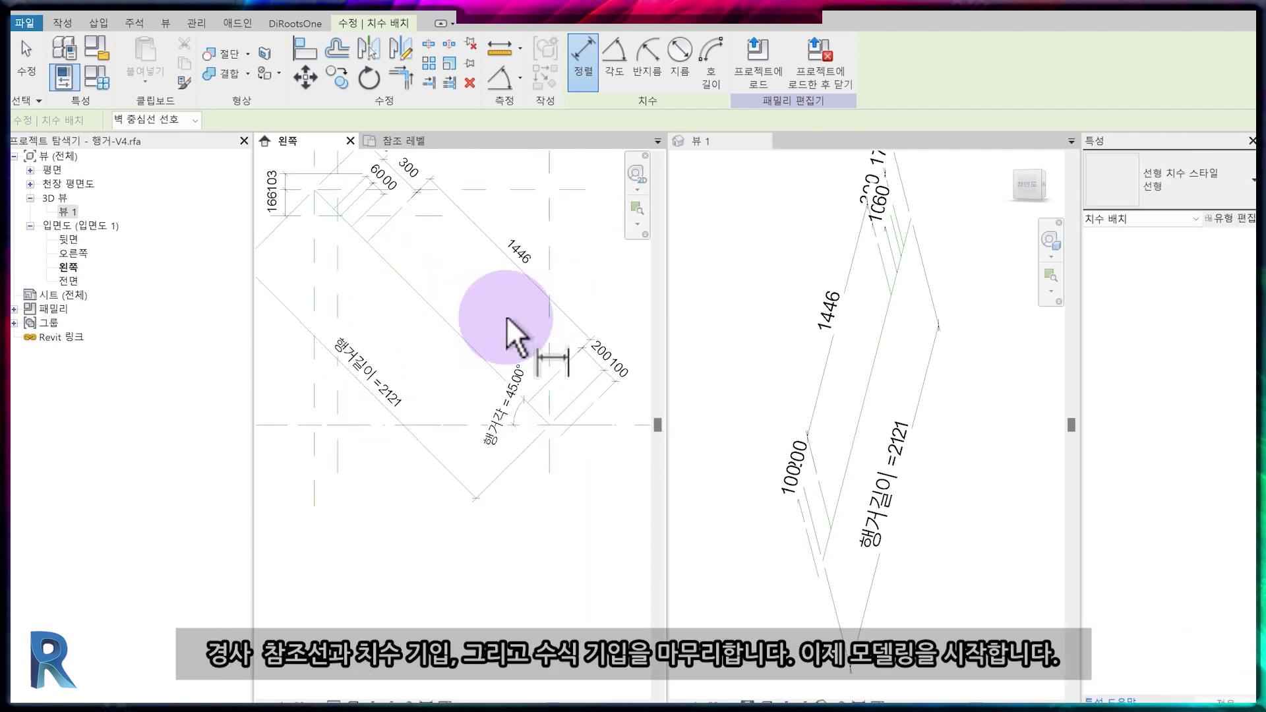
pyautogui.press('Escape')
pyautogui.press('Escape')
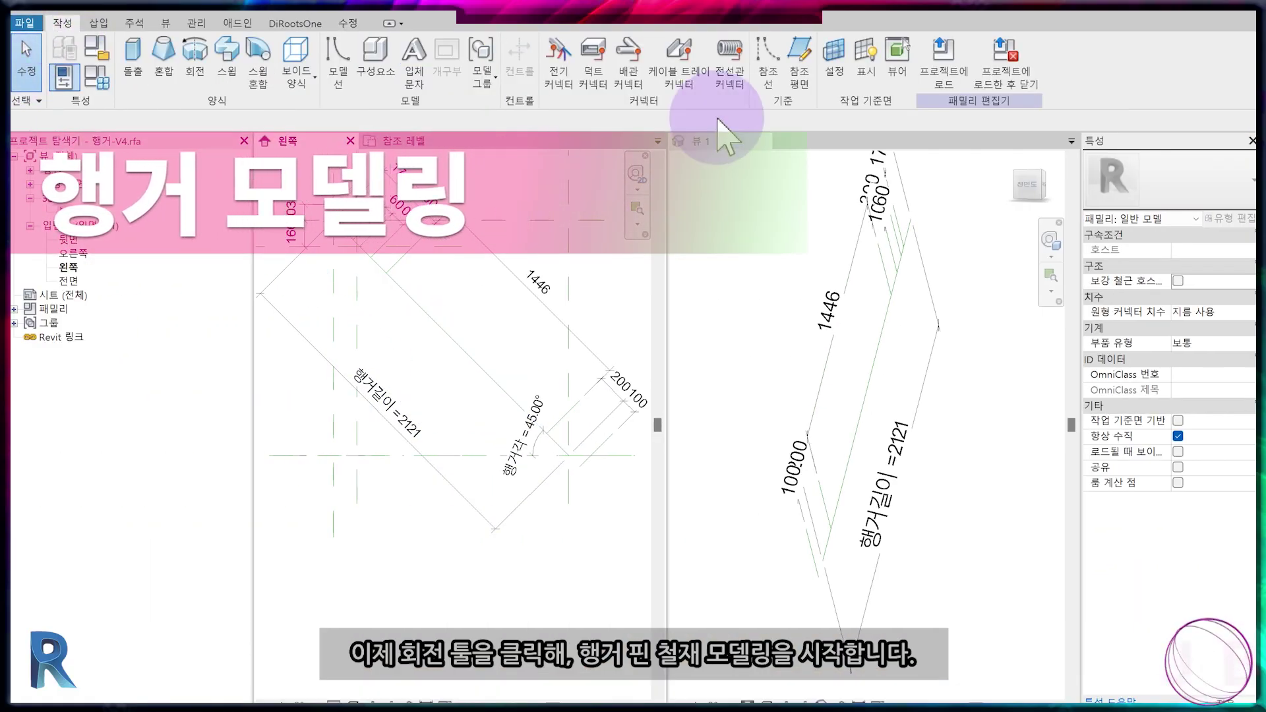
# Start a revolve and begin the profile's boundary line at the hanger's upper end.
pyautogui.click(195, 66)
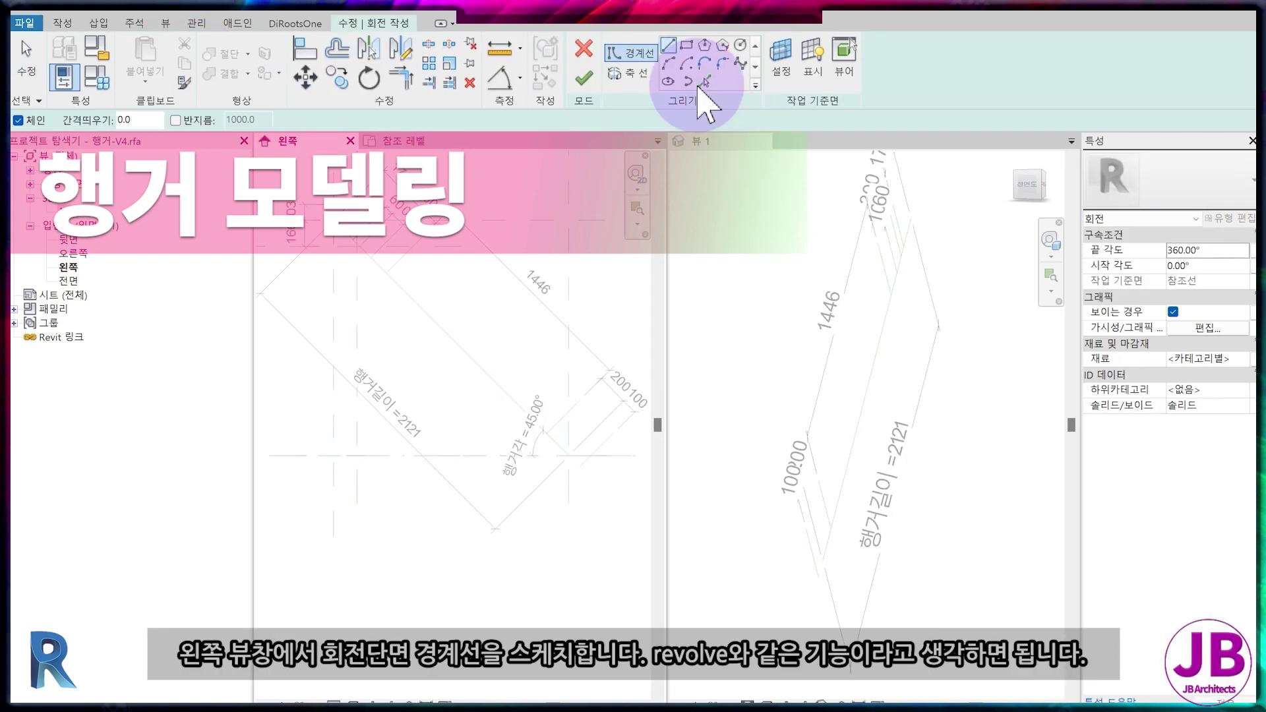
pyautogui.scroll(3, 616, 347)
pyautogui.moveTo(574, 466)
pyautogui.mouseDown(button='middle')
pyautogui.moveTo(460, 416)
pyautogui.moveTo(367, 311)
pyautogui.mouseUp(button='middle')
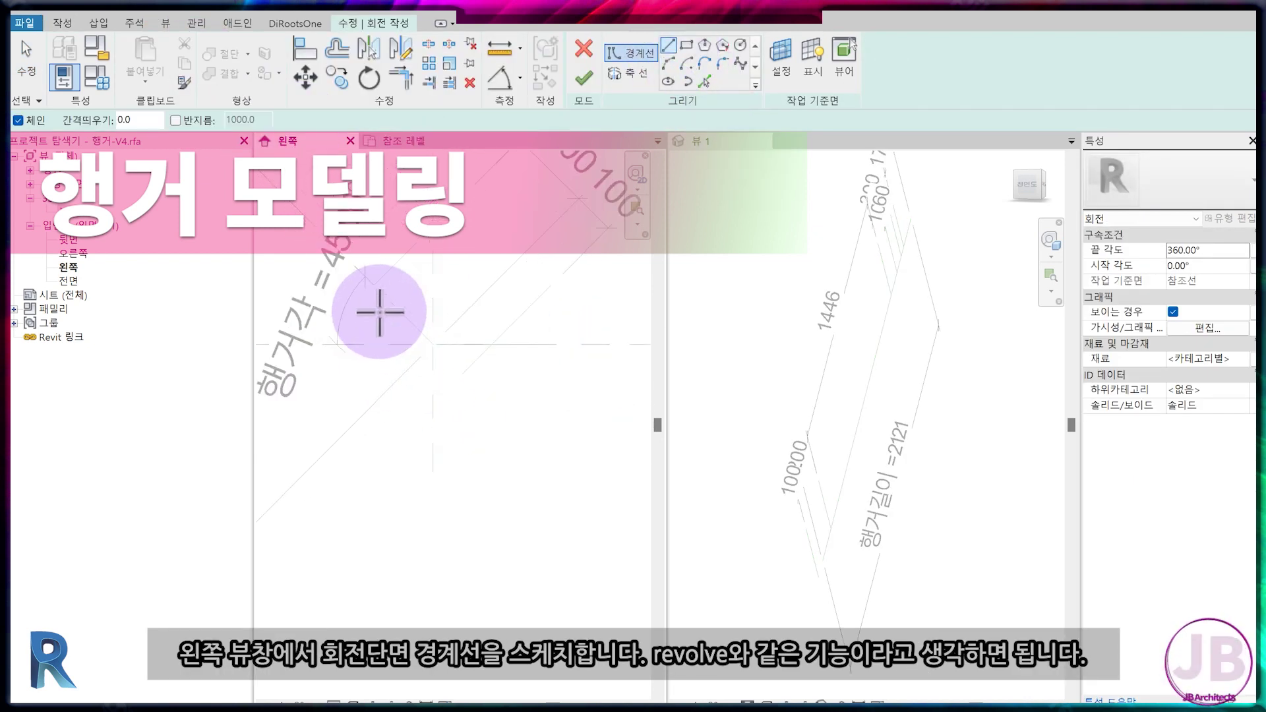
pyautogui.scroll(2, 394, 265)
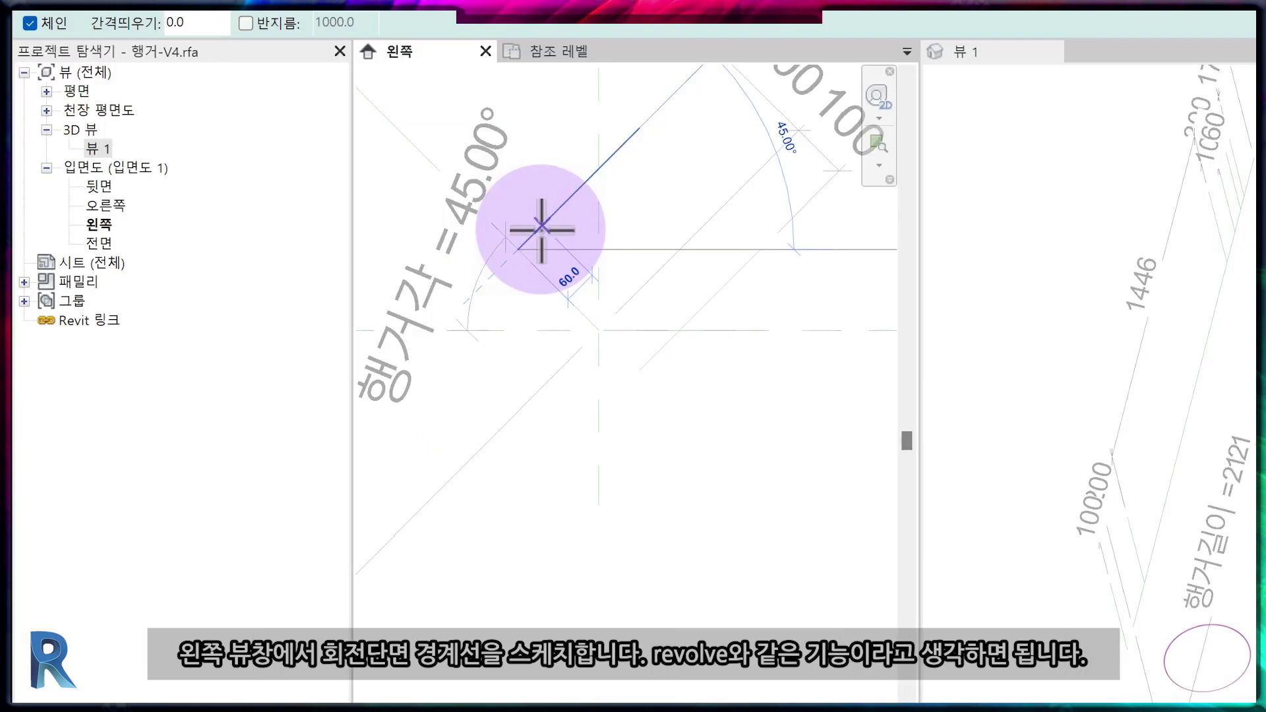
pyautogui.click(537, 234)
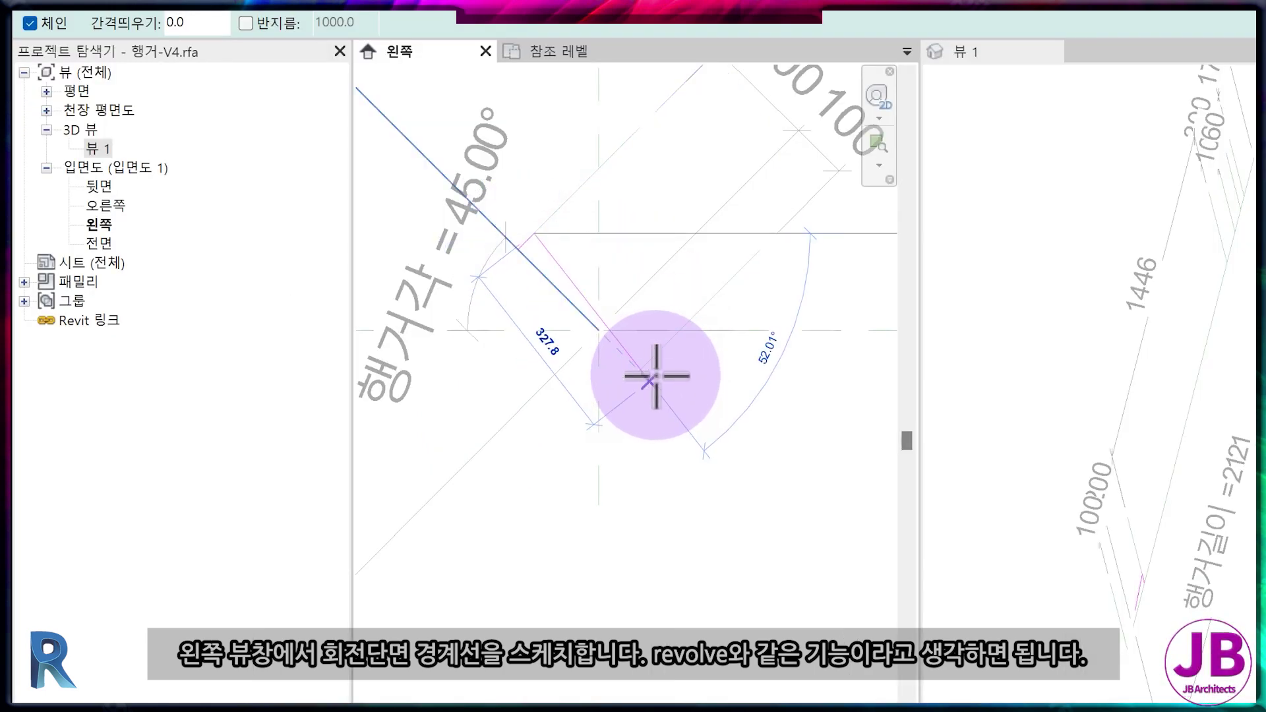
pyautogui.press('Escape')
pyautogui.click(760, 249)
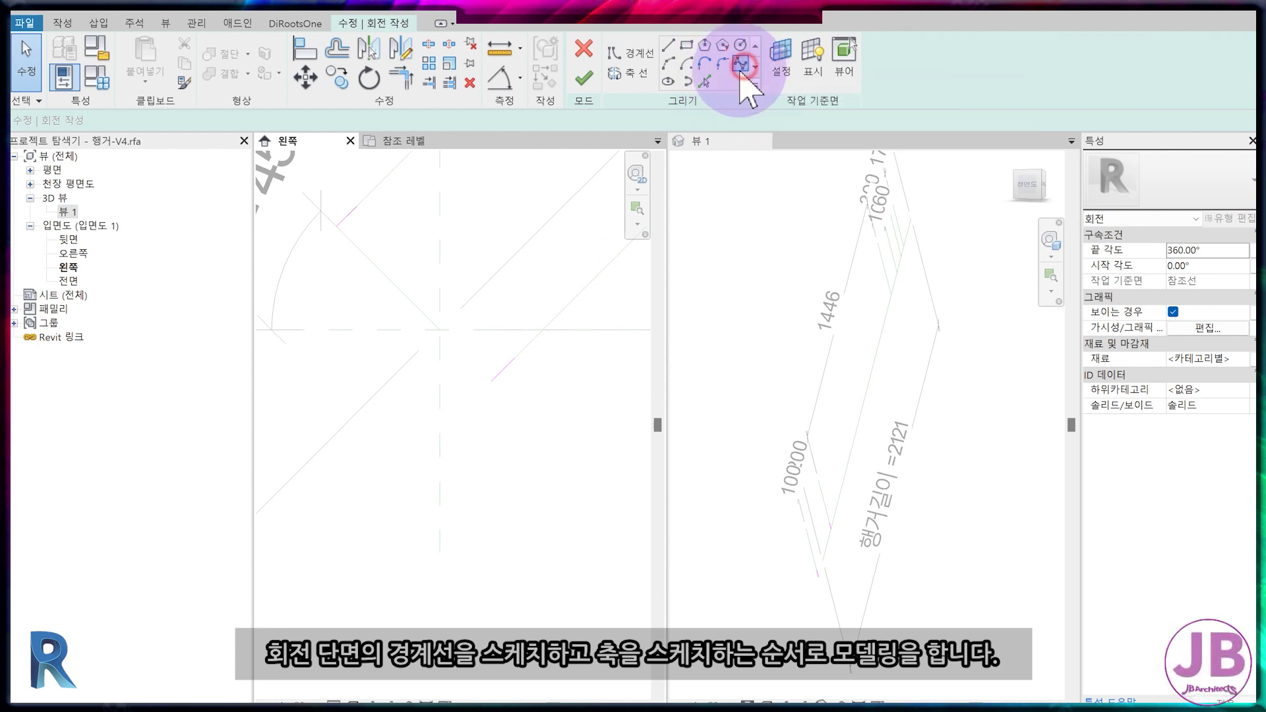
# Join the ends of the two short profile lines with a spline curve.
pyautogui.click(740, 64)
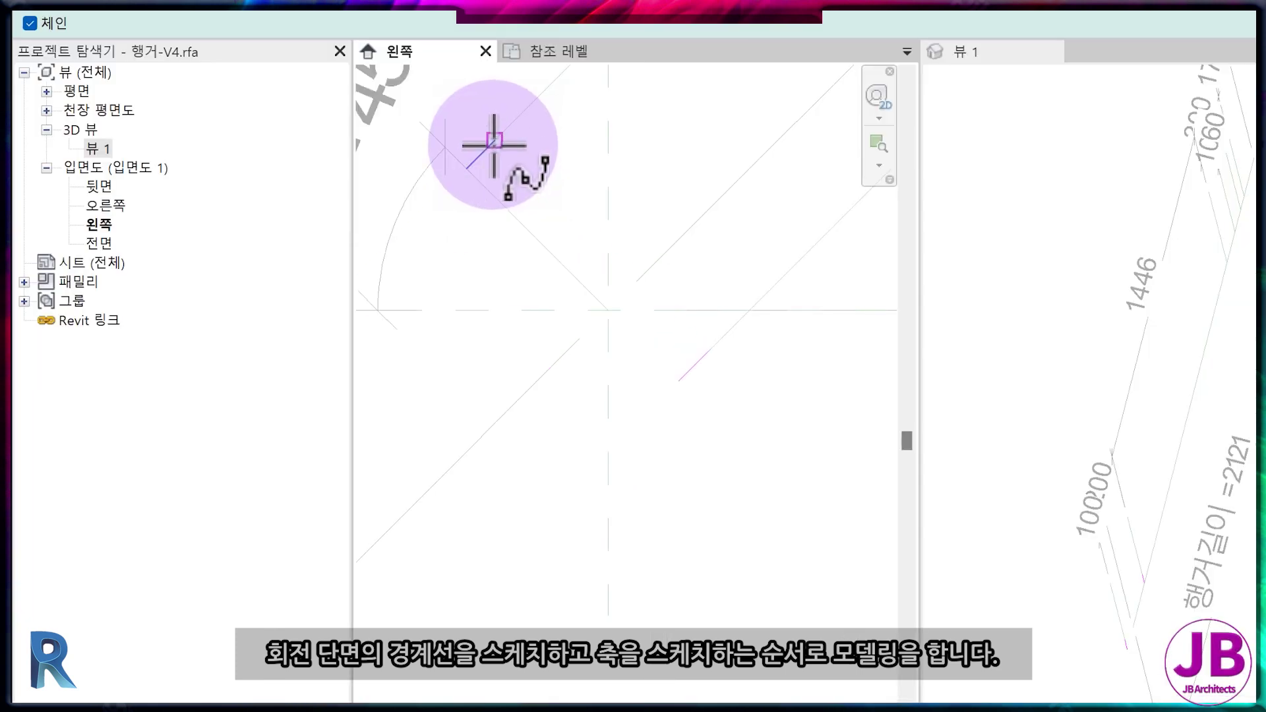
pyautogui.click(658, 237)
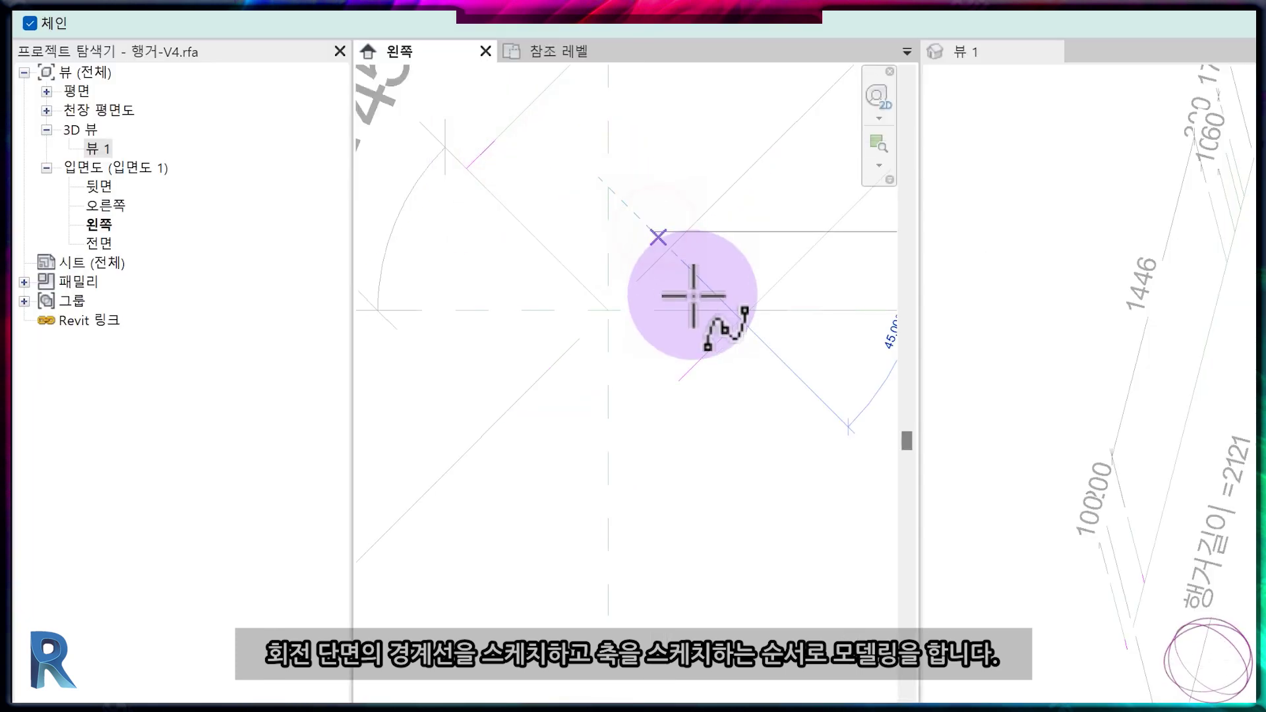
pyautogui.click(711, 342)
pyautogui.scroll(2, 712, 360)
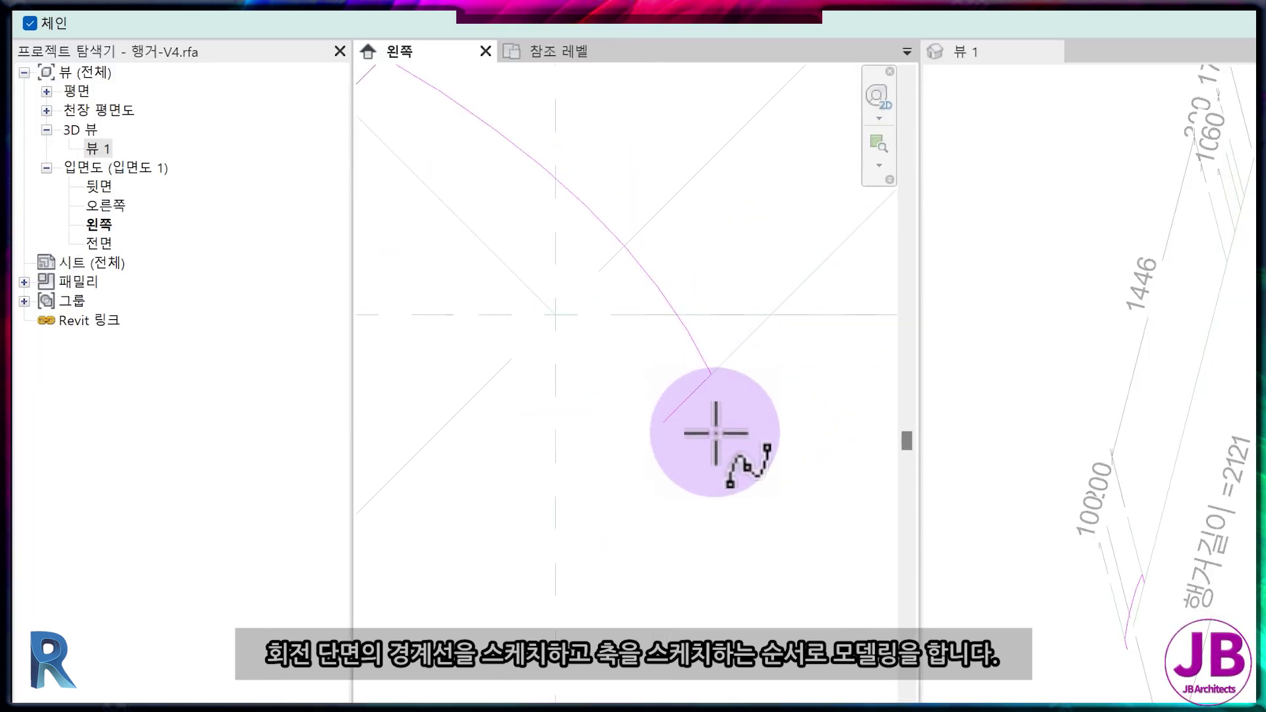
pyautogui.press('Escape')
pyautogui.moveTo(720, 432); pyautogui.dragTo(729, 384, button='middle')
pyautogui.scroll(-1, 636, 333)
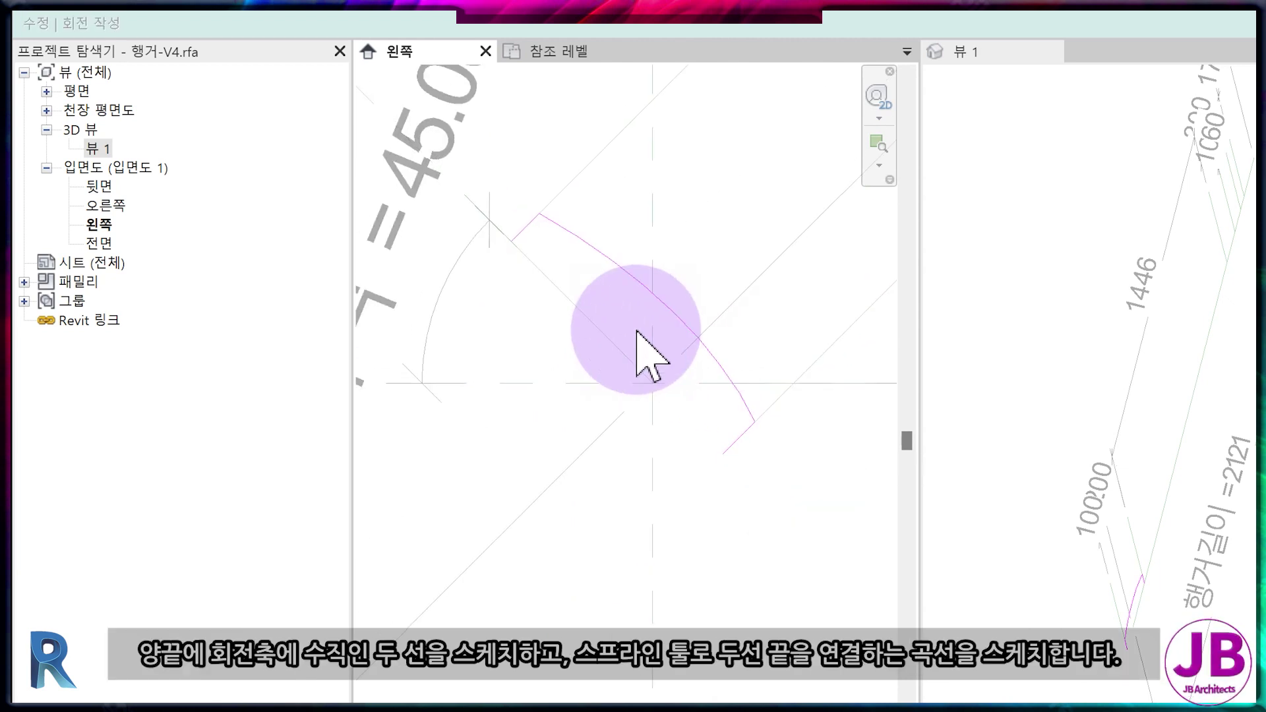
# Dimension the short top and lower profile lines at 40 and 45.
pyautogui.press('d')
pyautogui.press('i')
pyautogui.click(513, 243)
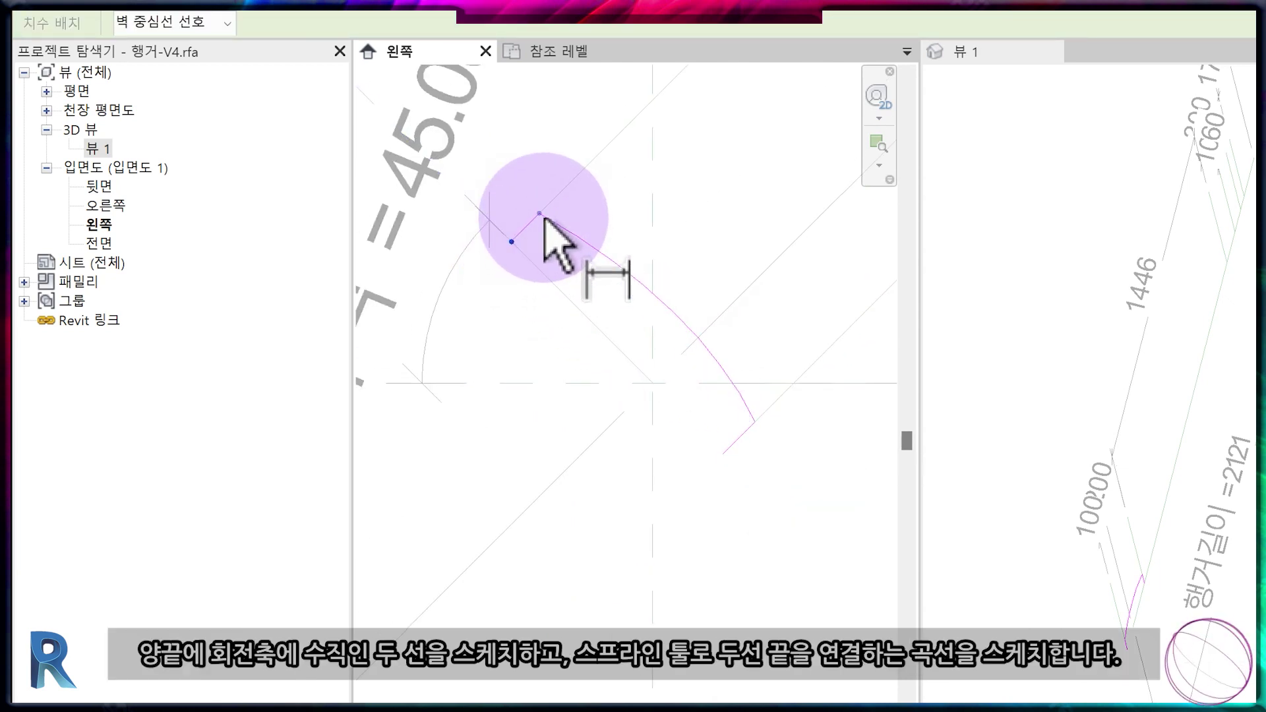
pyautogui.click(541, 215)
pyautogui.click(514, 197)
pyautogui.click(725, 455)
pyautogui.click(753, 425)
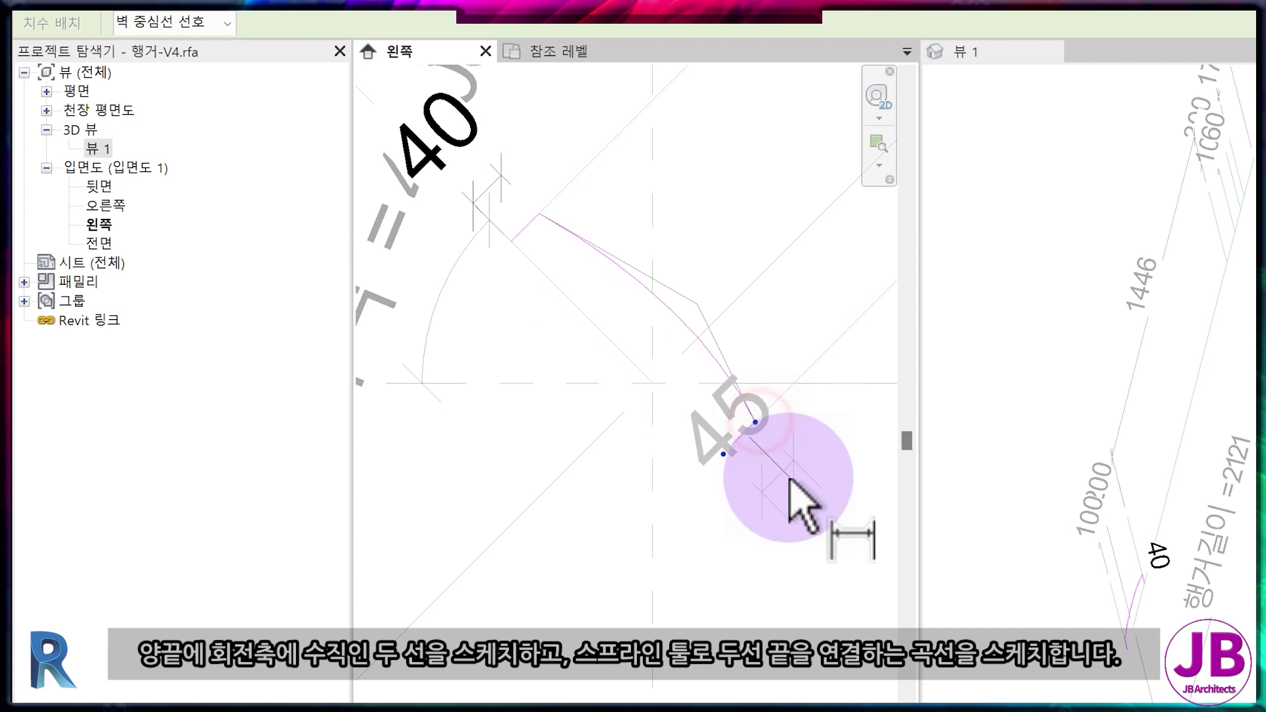
pyautogui.click(803, 513)
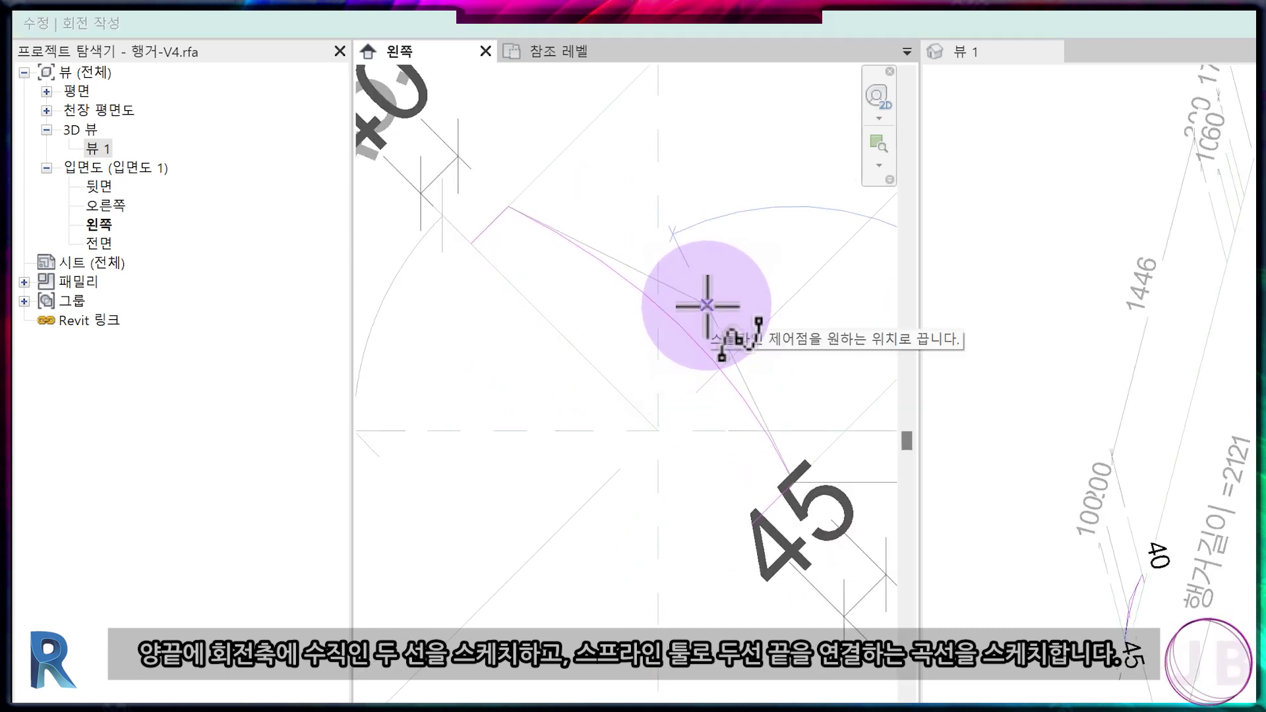
pyautogui.press('Escape')
pyautogui.click(635, 90)
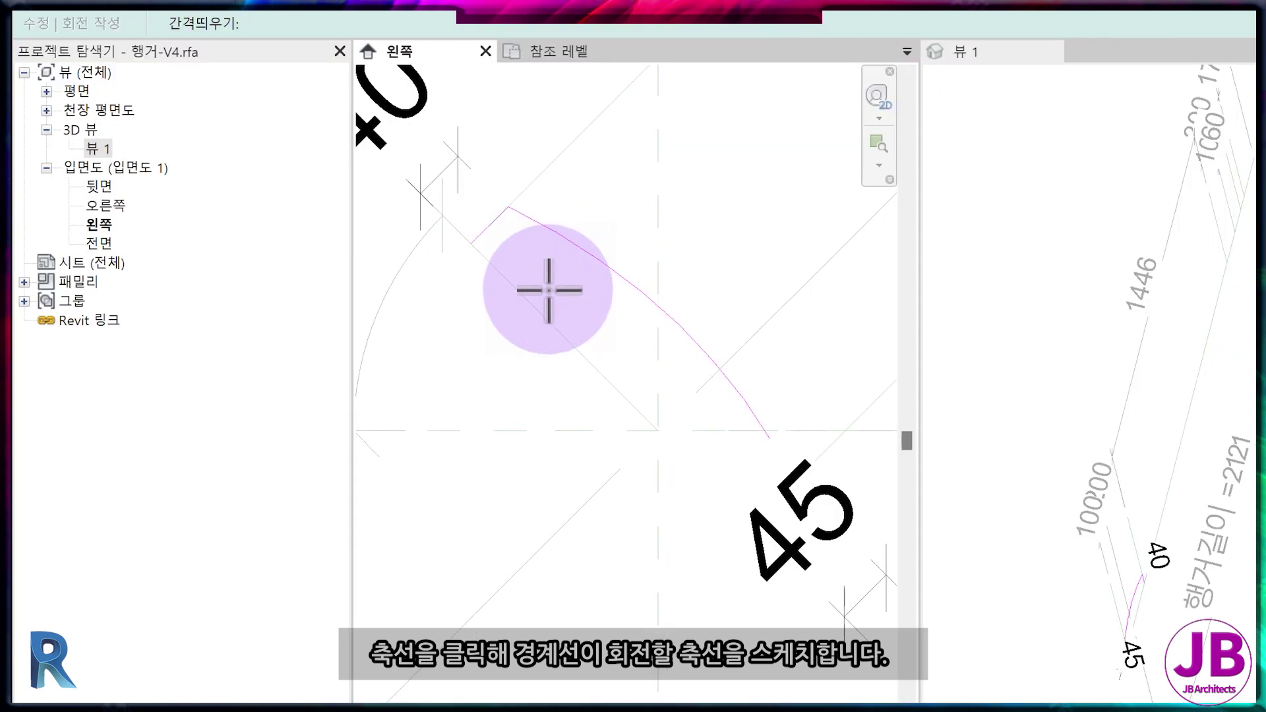
# Draw the revolve axis on the diagonal and align it to the diagonal reference line.
pyautogui.click(472, 243)
pyautogui.click(743, 513)
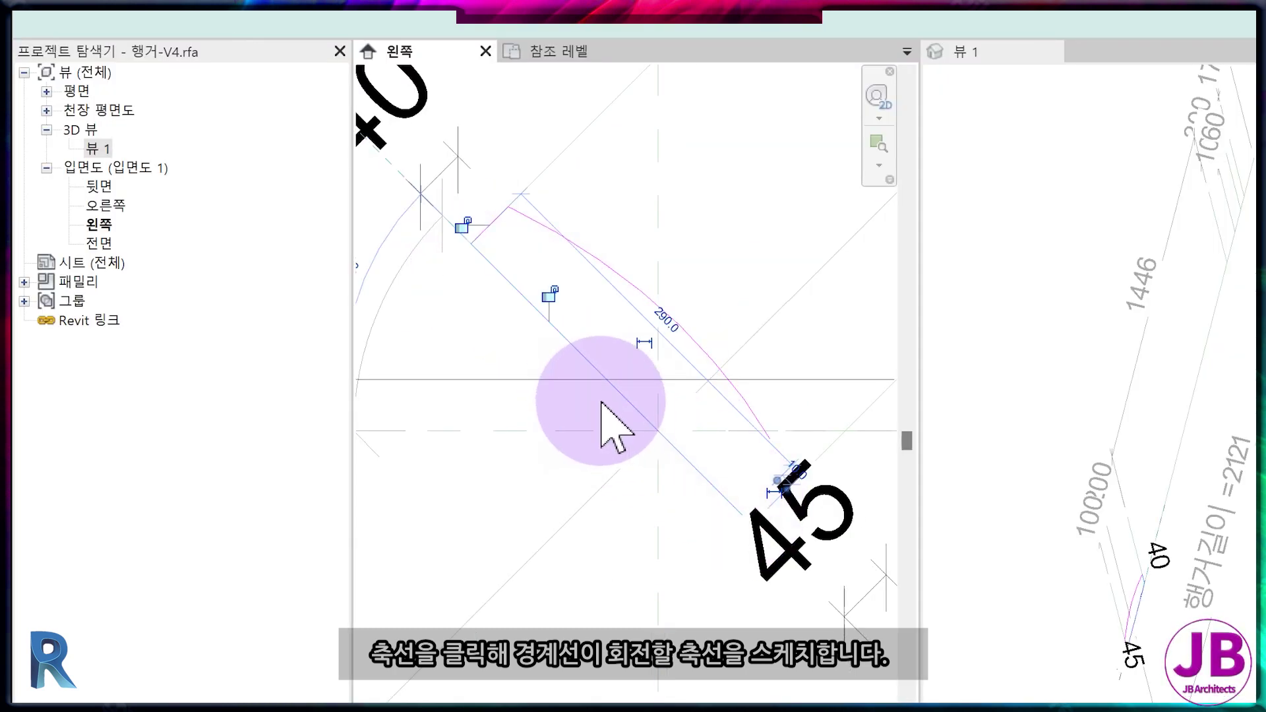
pyautogui.scroll(-3, 601, 403)
pyautogui.press('a')
pyautogui.press('l')
pyautogui.click(439, 226)
pyautogui.click(607, 381)
pyautogui.scroll(2, 553, 369)
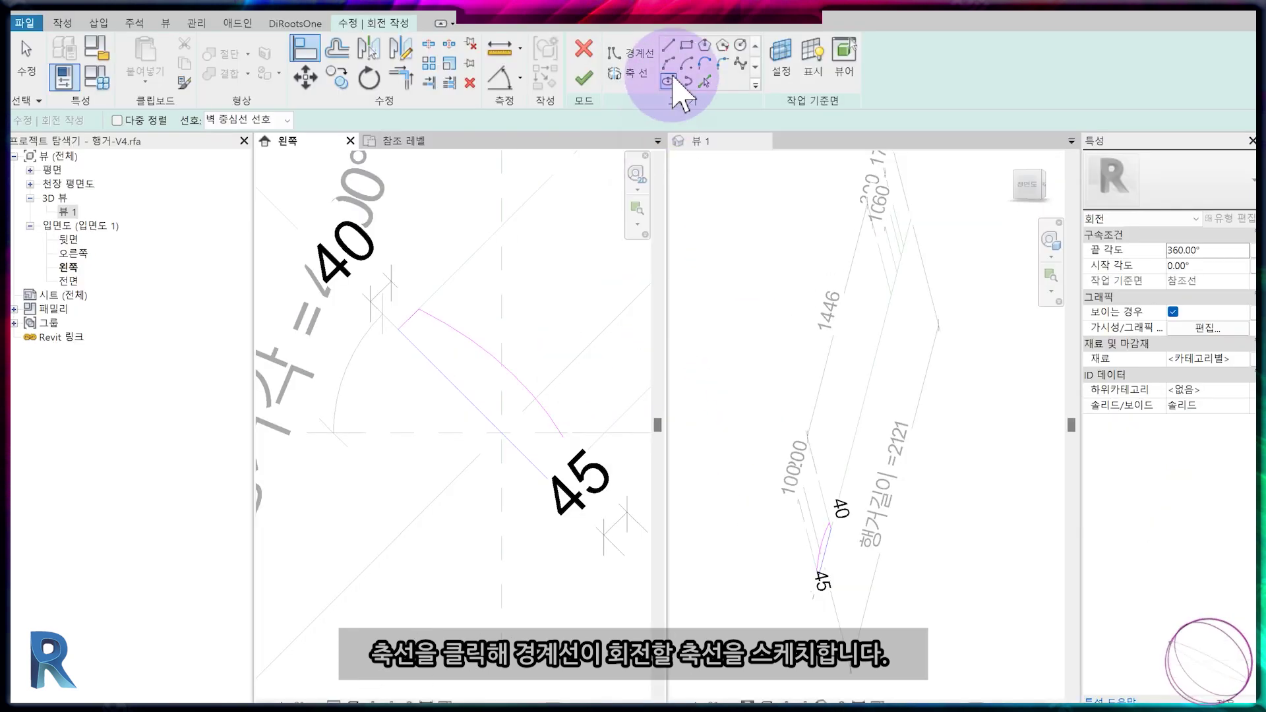
# Close the profile with a final boundary line and finish the revolved solid.
pyautogui.click(668, 45)
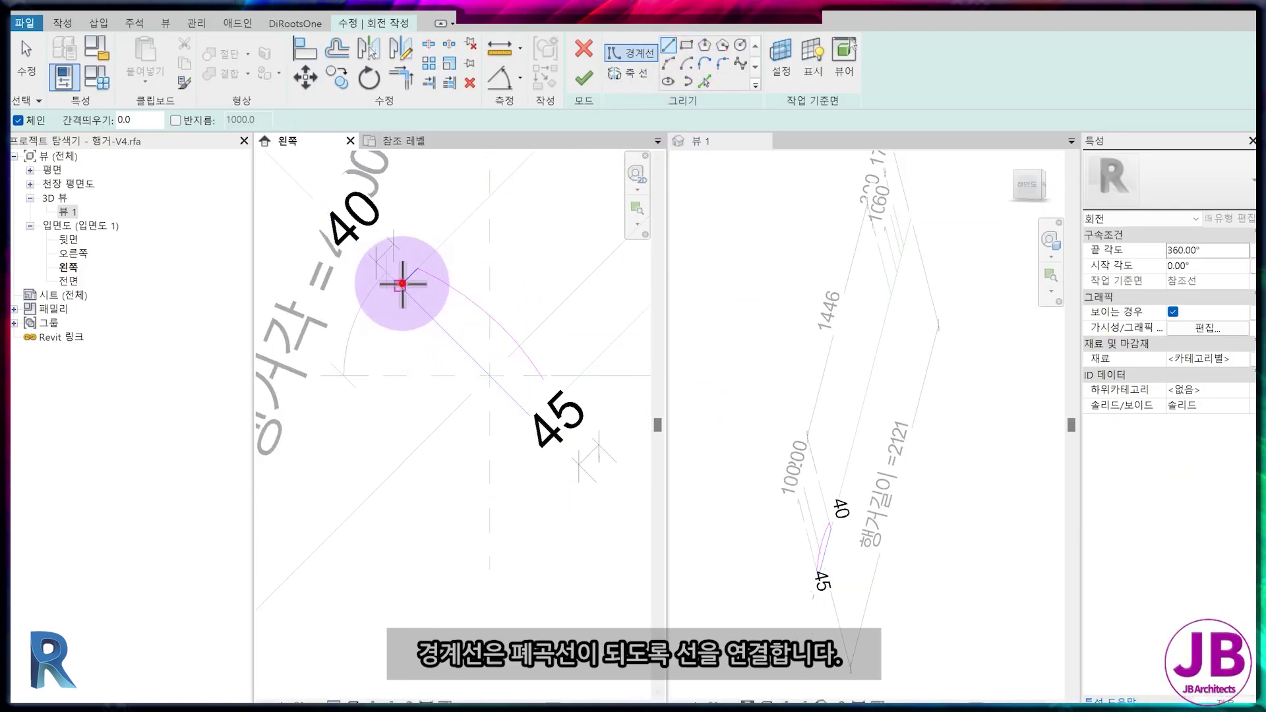
pyautogui.scroll(3, 475, 356)
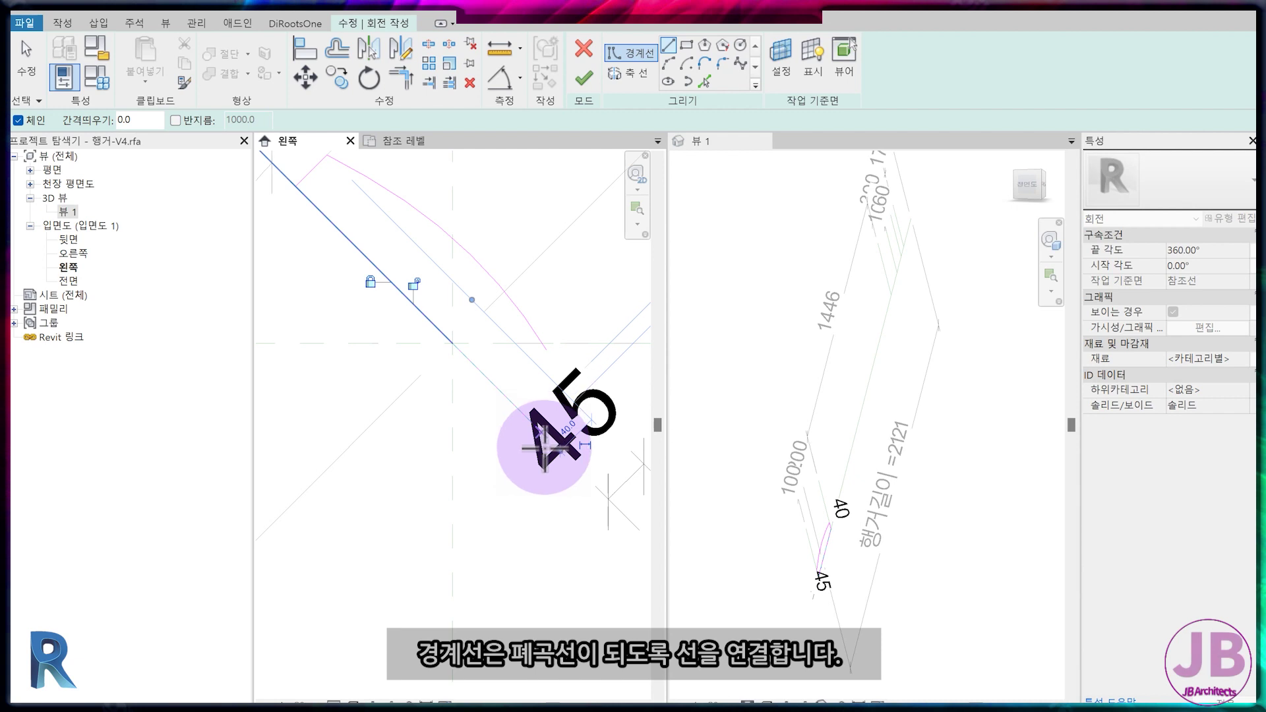
pyautogui.click(545, 448)
pyautogui.scroll(-2, 462, 419)
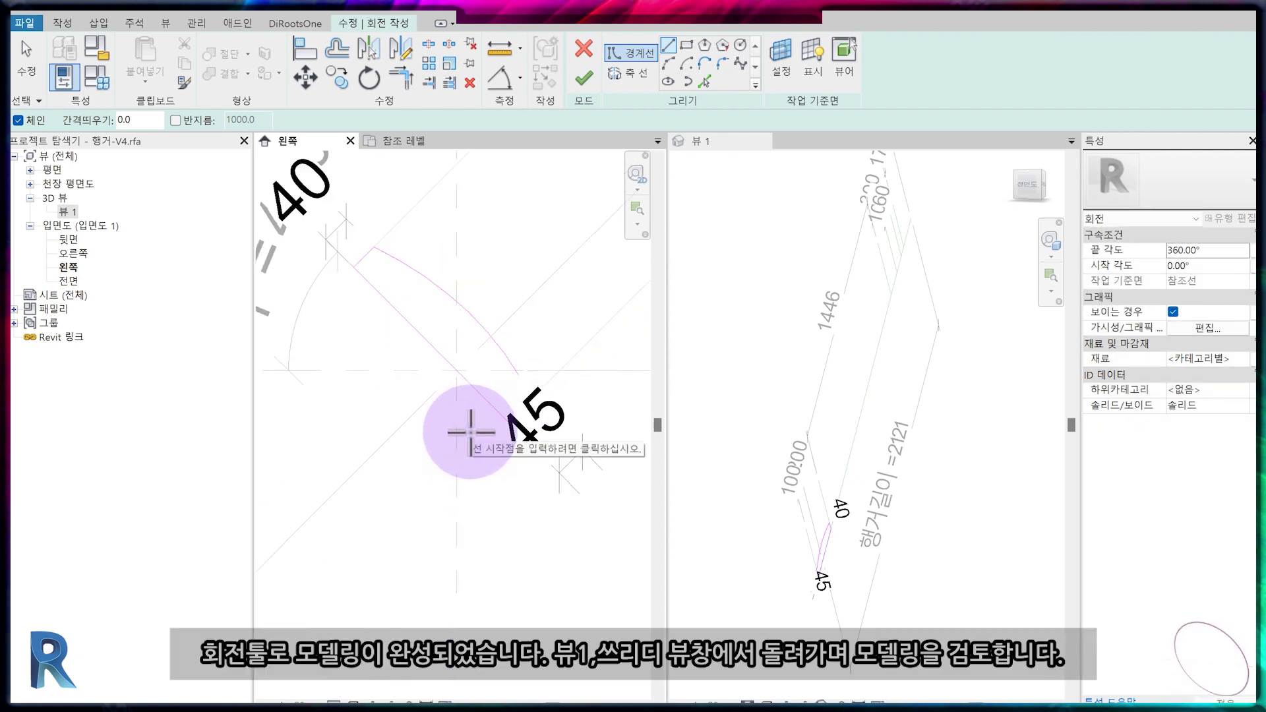
pyautogui.click(584, 78)
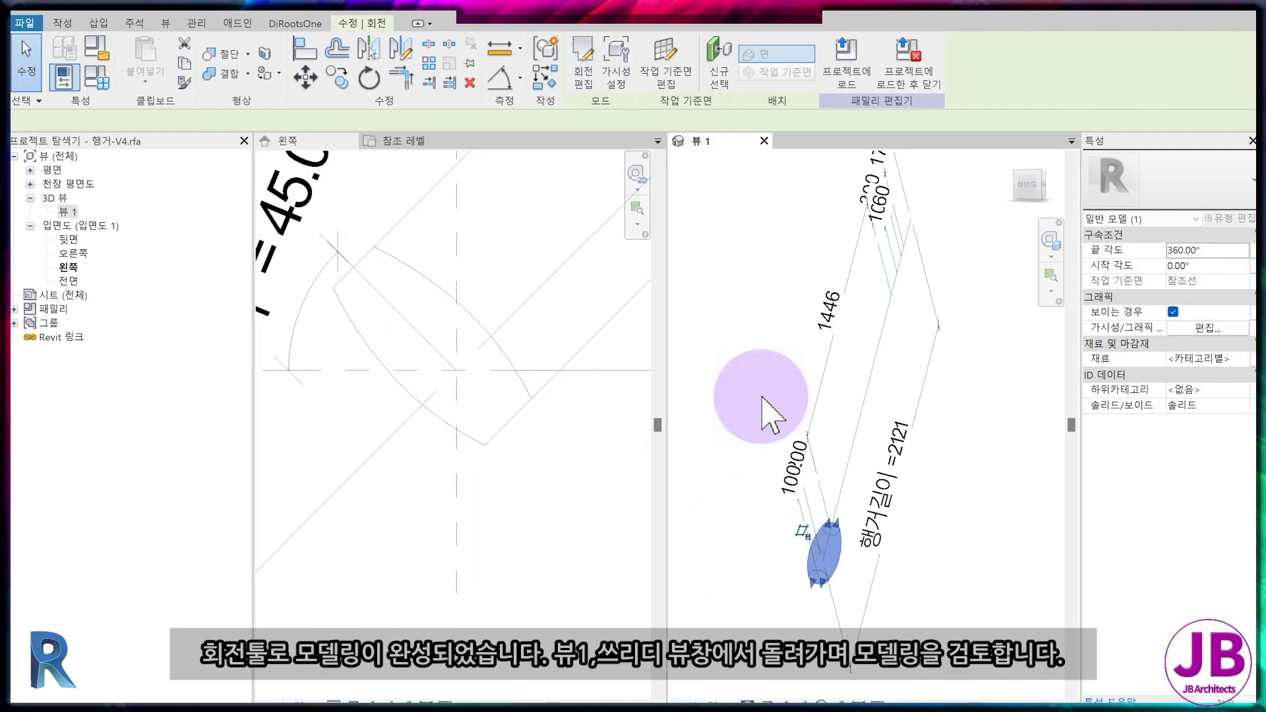
pyautogui.click(1041, 193)
pyautogui.press('Escape')
# Align the revolved solid's edge to the reference line and bring up the void form choices.
pyautogui.scroll(-3, 909, 409)
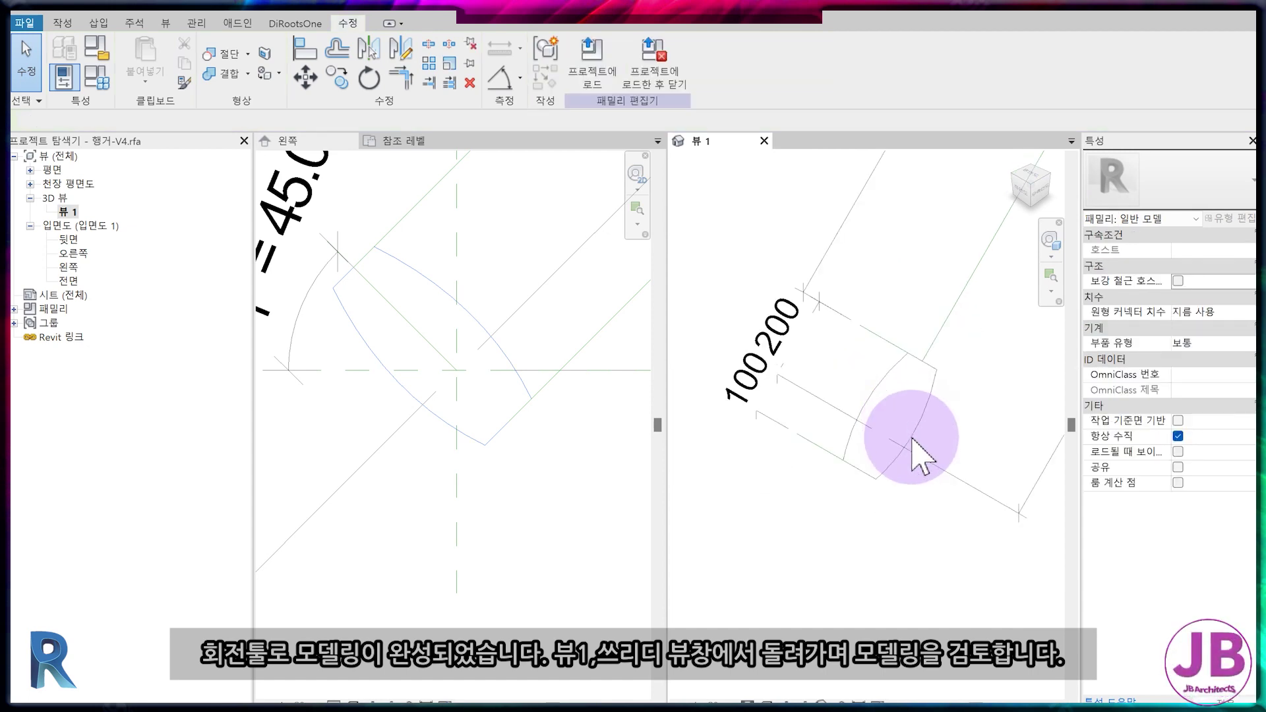
pyautogui.scroll(-2, 791, 475)
pyautogui.scroll(-3, 580, 534)
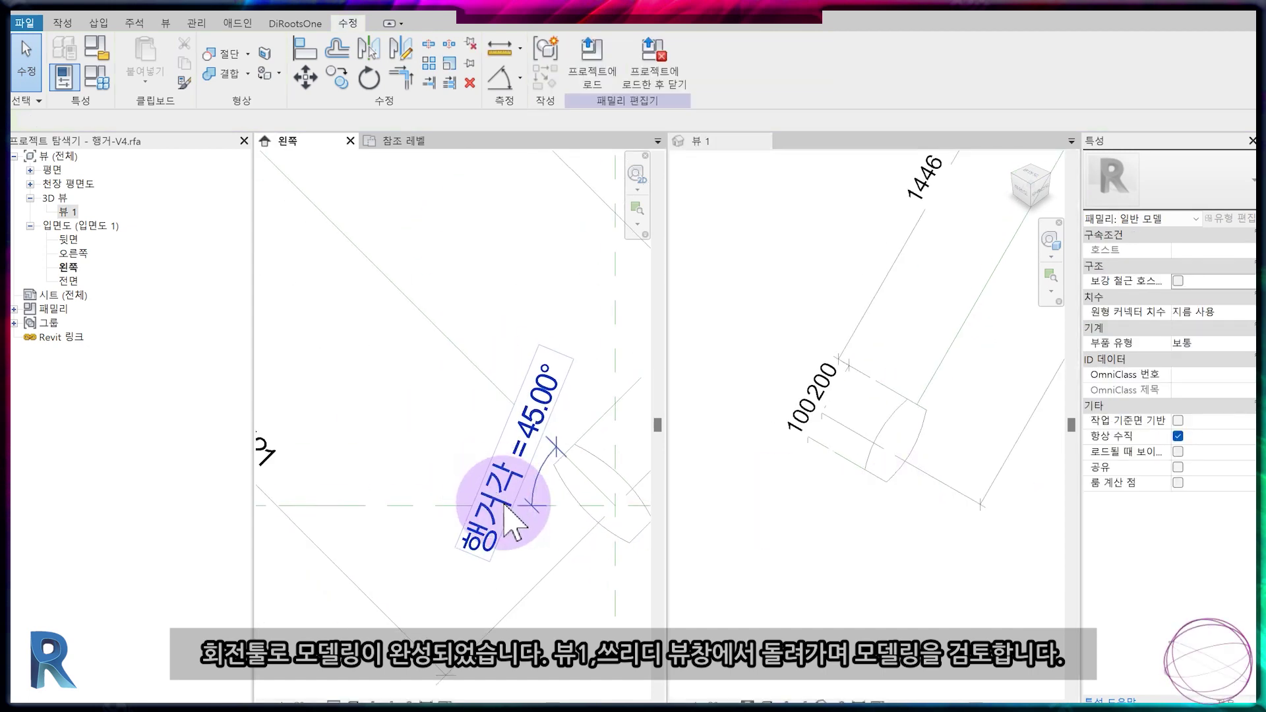
pyautogui.press('a')
pyautogui.press('l')
pyautogui.scroll(3, 597, 457)
pyautogui.scroll(2, 531, 381)
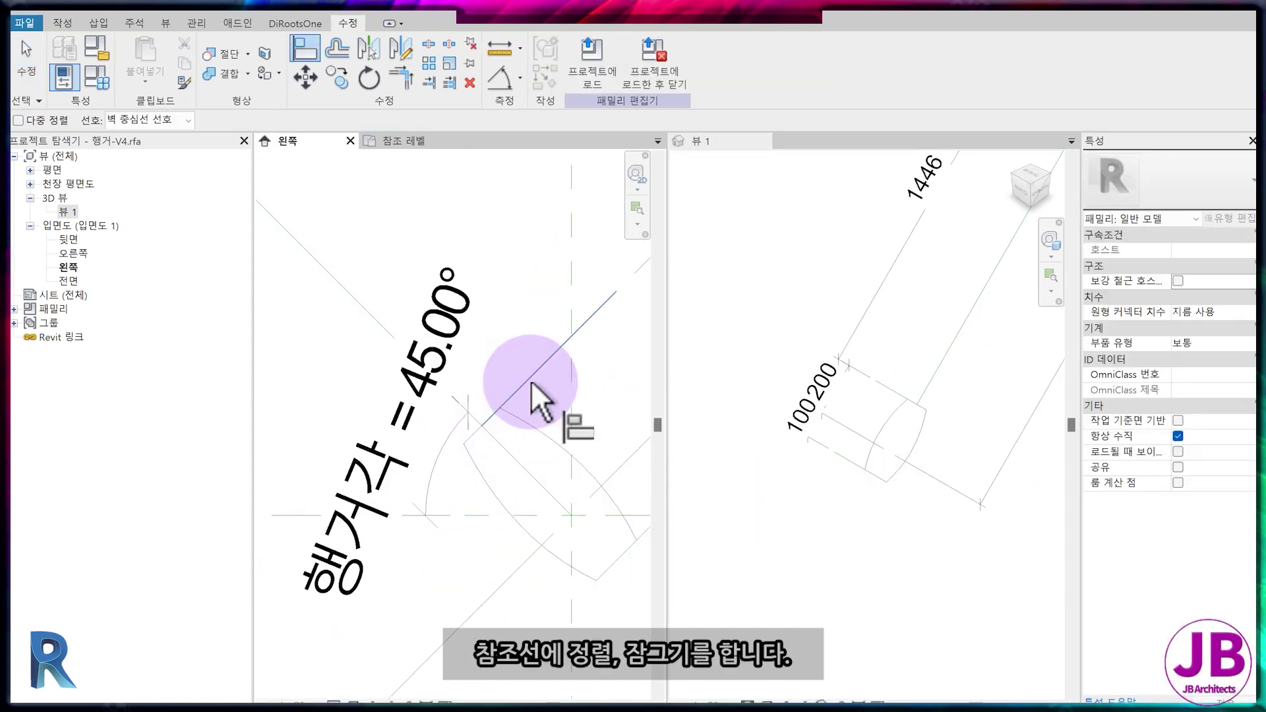
pyautogui.click(489, 419)
pyautogui.click(544, 393)
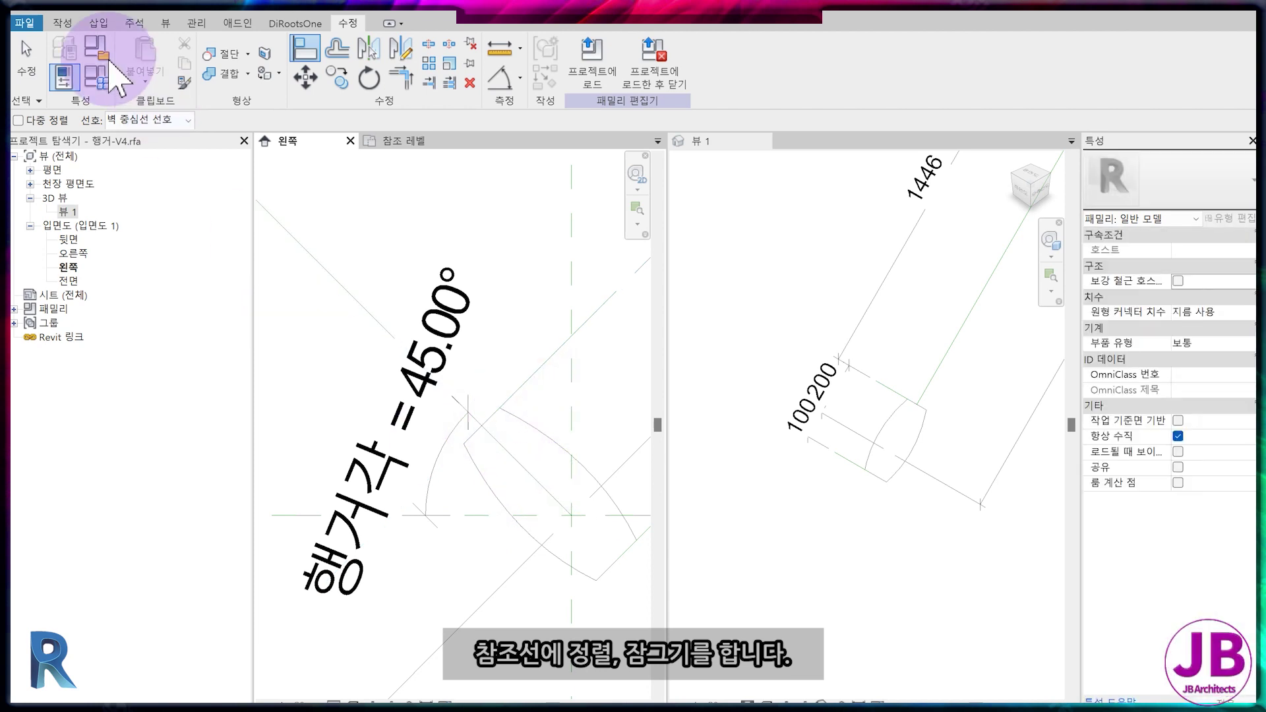
pyautogui.click(62, 24)
pyautogui.click(296, 53)
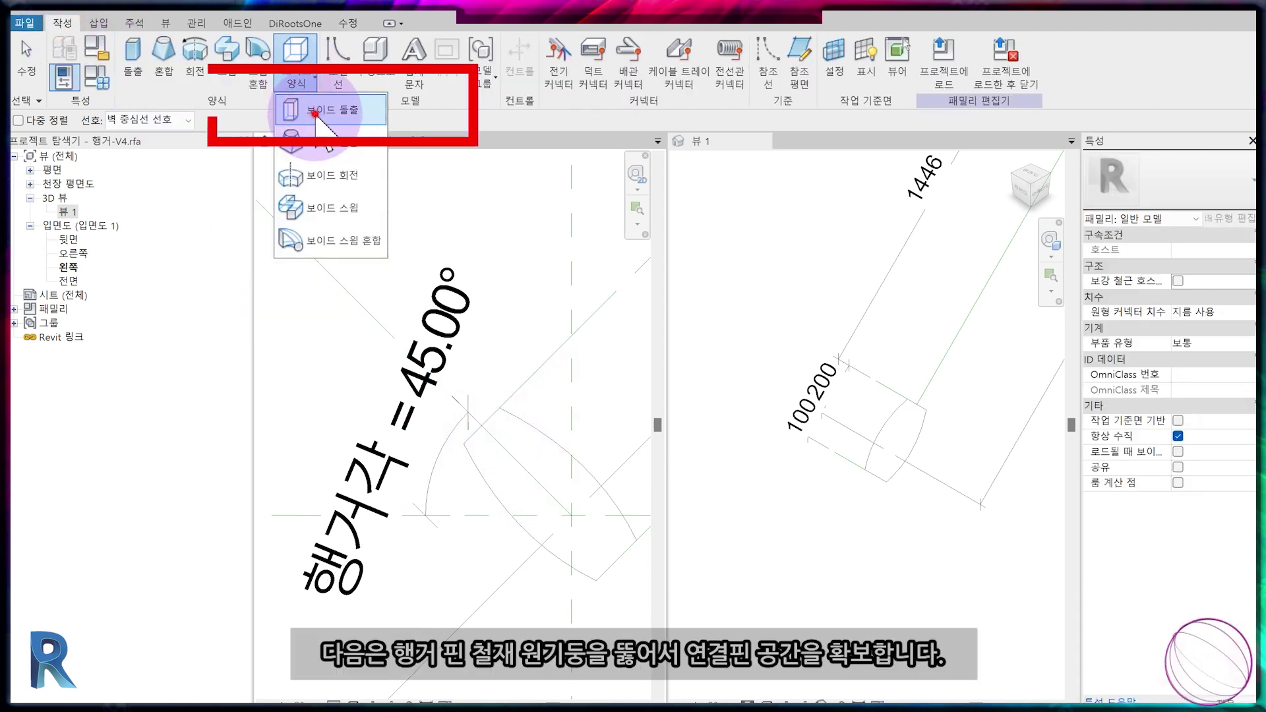
# Sketch a radius-30 void extrusion circle and label its radius with new parameter 보이드반지름.
pyautogui.click(315, 112)
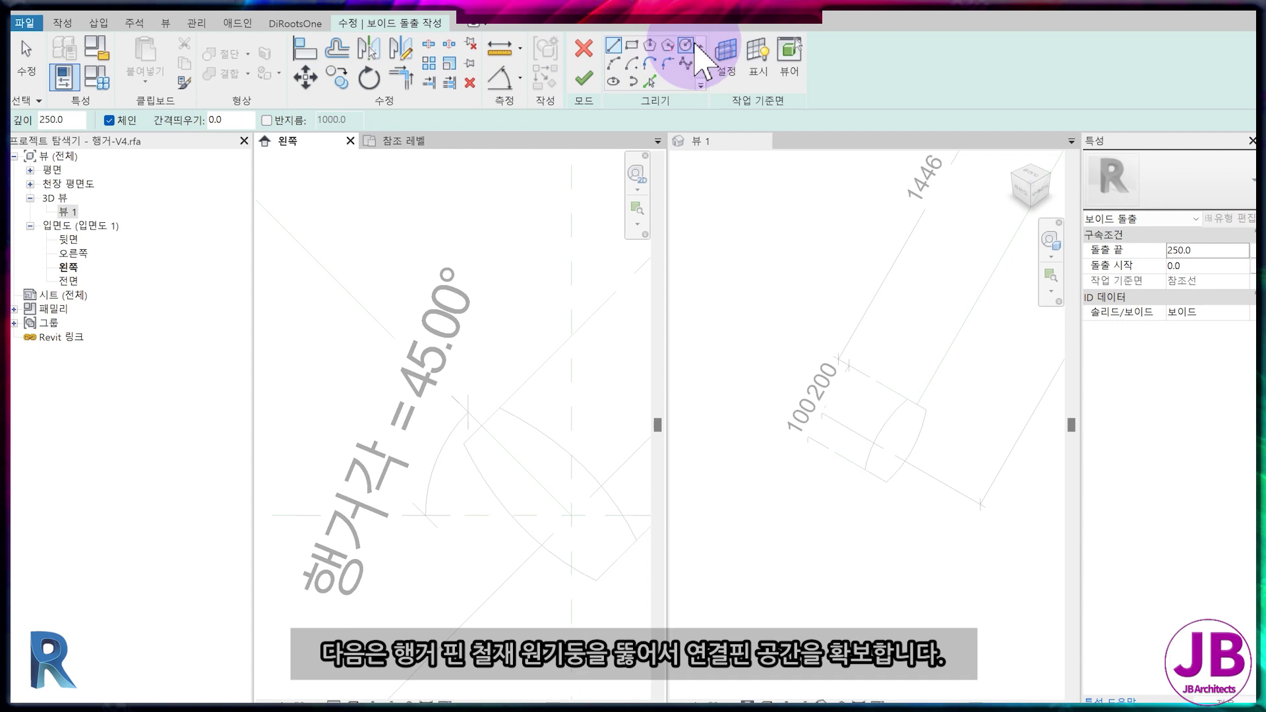
pyautogui.scroll(2, 572, 516)
pyautogui.click(570, 519)
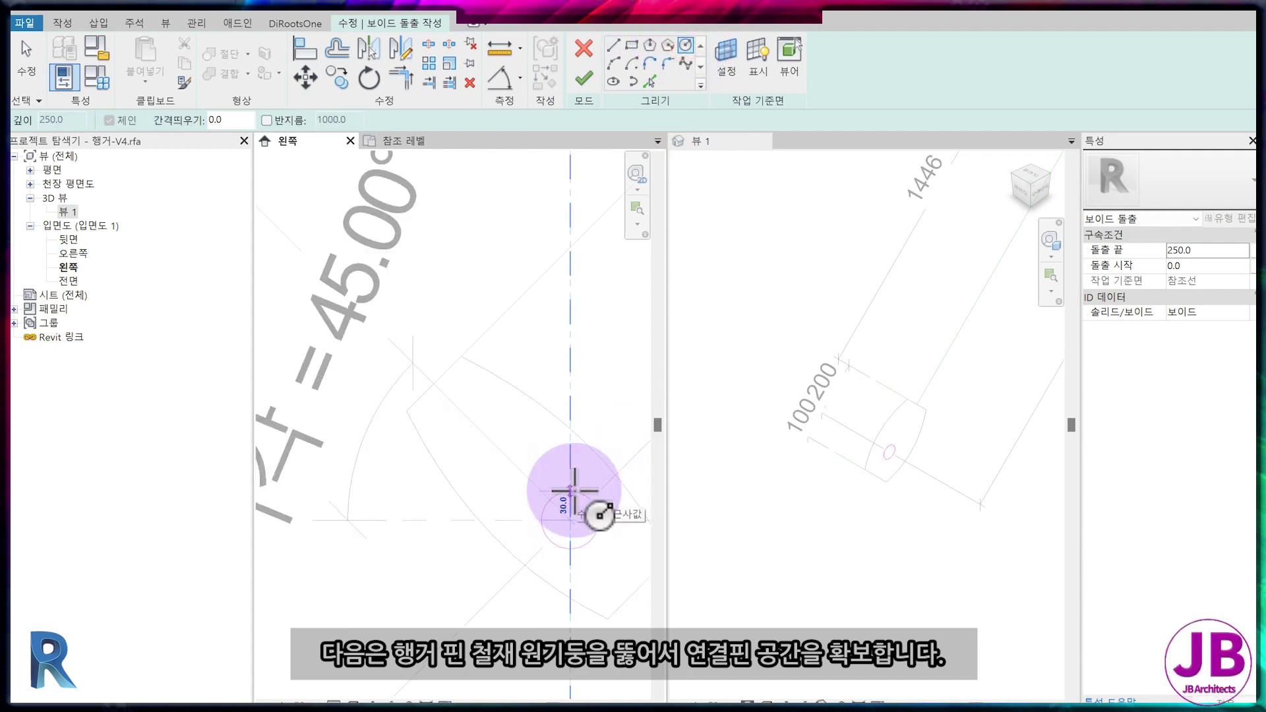
pyautogui.click(597, 509)
pyautogui.scroll(2, 597, 509)
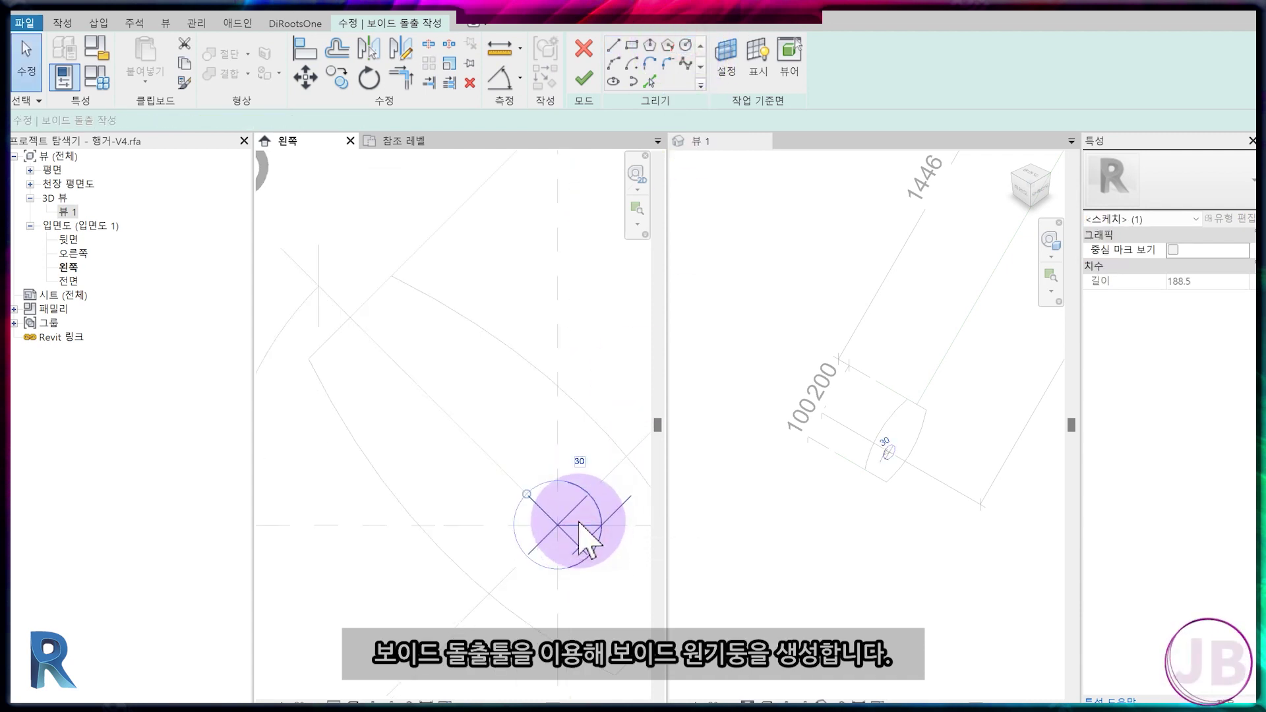
pyautogui.click(712, 47)
pyautogui.click(703, 86)
pyautogui.click(444, 472)
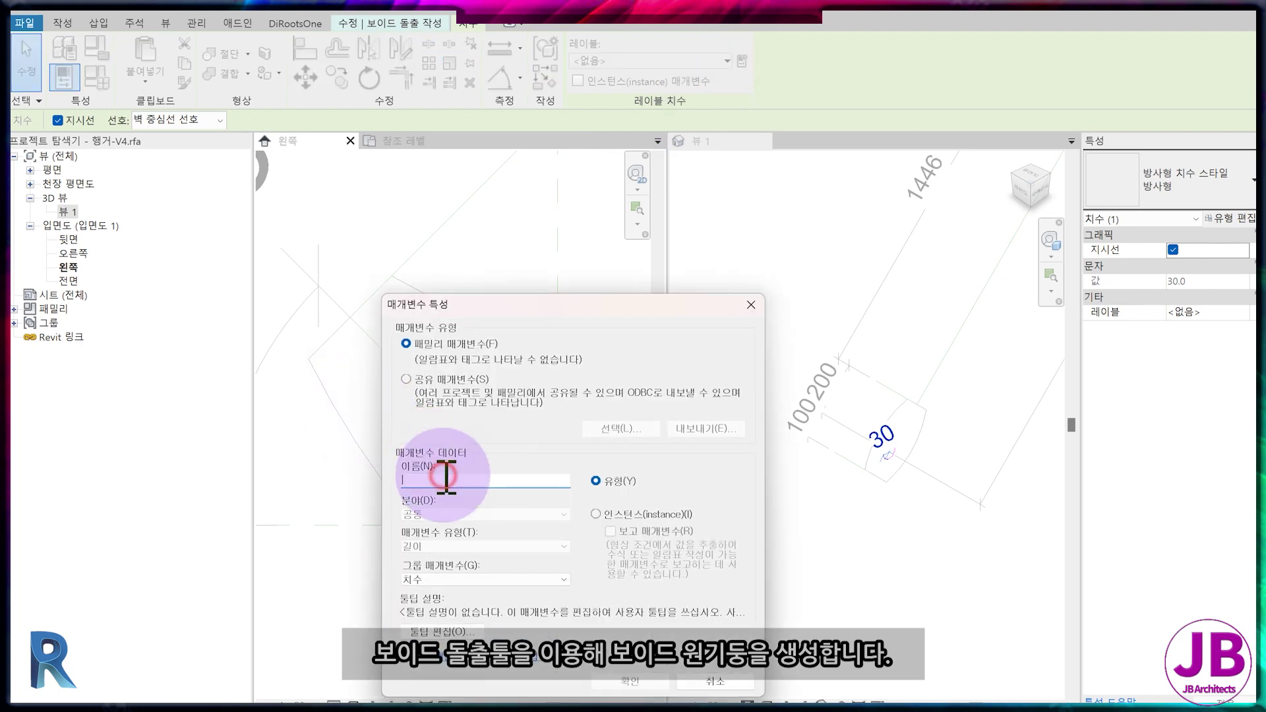
pyautogui.write('보이드반지름')
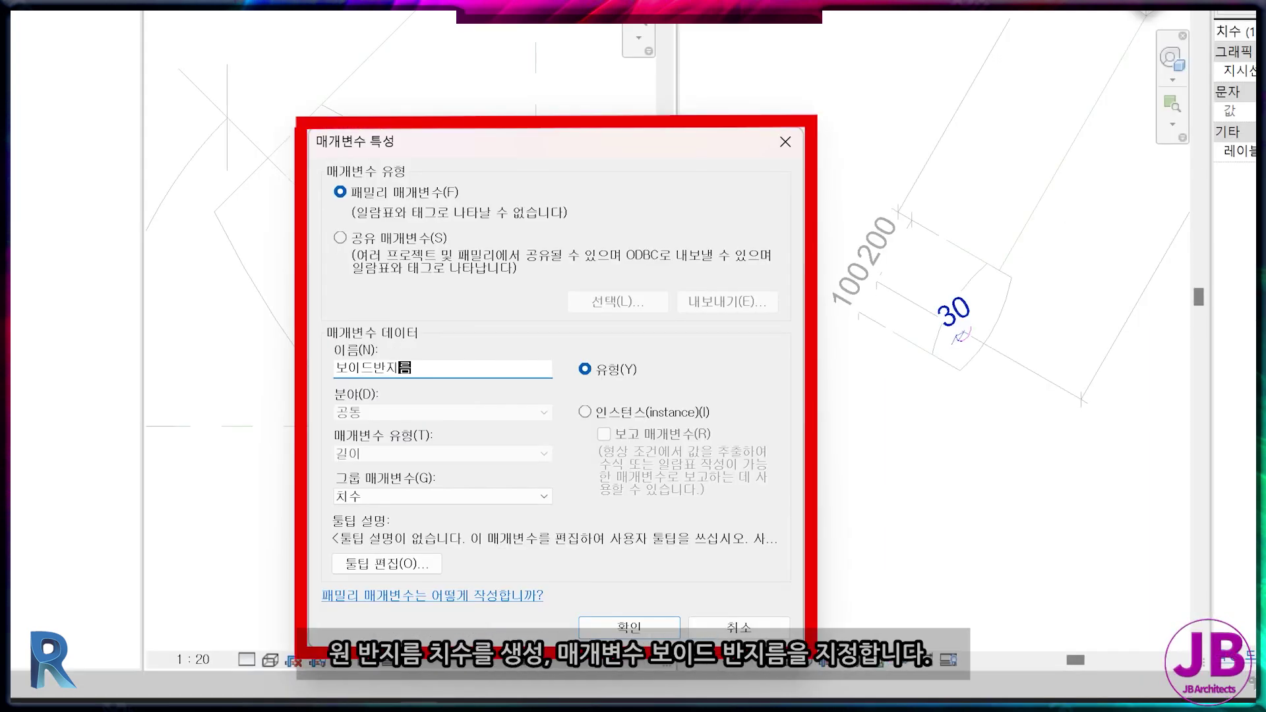
pyautogui.press('Return')
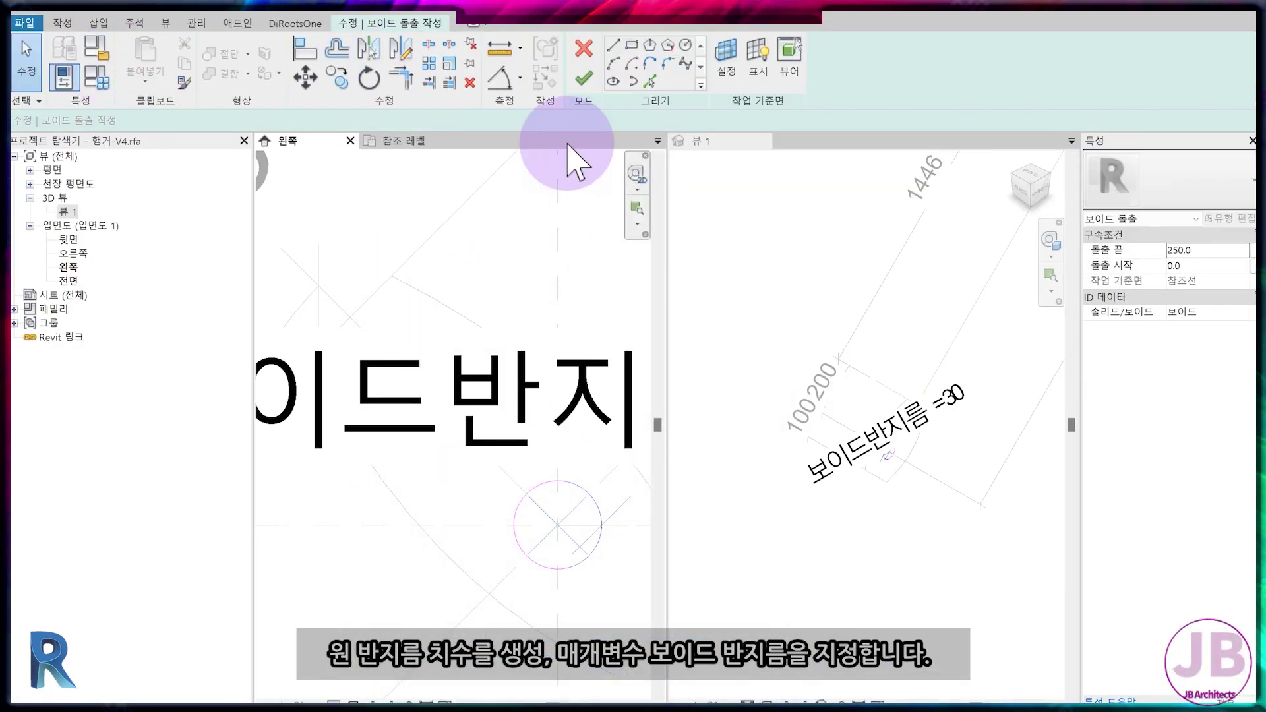
# Finish the void and shorten it in the 참조 레벨 plan to sit inside the shape.
pyautogui.click(583, 80)
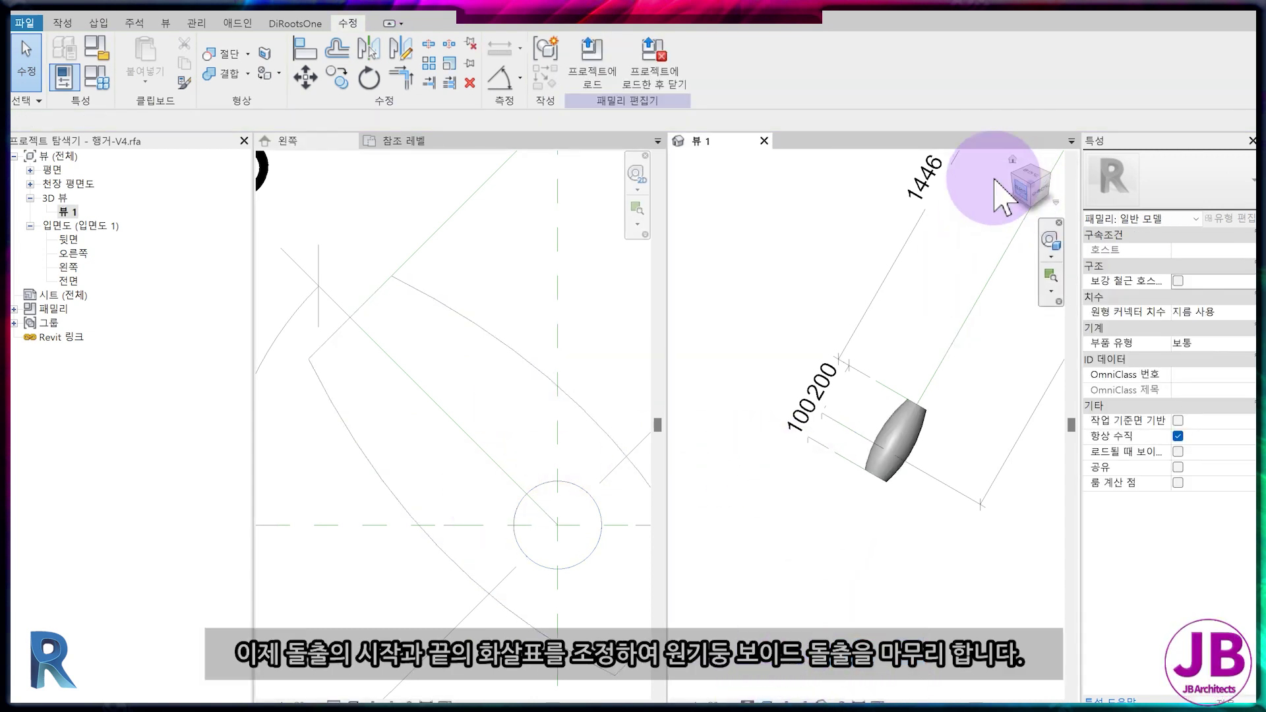
pyautogui.click(412, 151)
pyautogui.scroll(3, 466, 466)
pyautogui.moveTo(517, 405); pyautogui.dragTo(442, 376, button='middle')
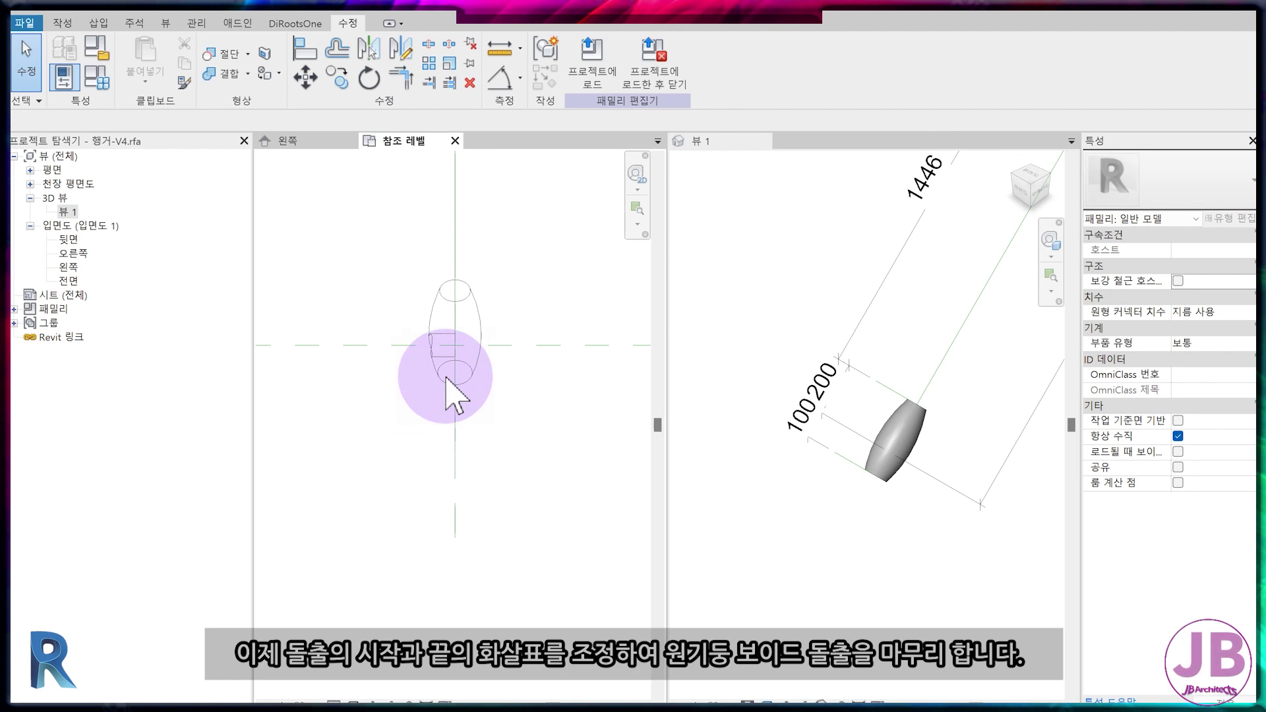
pyautogui.click(461, 313)
pyautogui.moveTo(480, 333); pyautogui.dragTo(602, 334)
pyautogui.press('Escape')
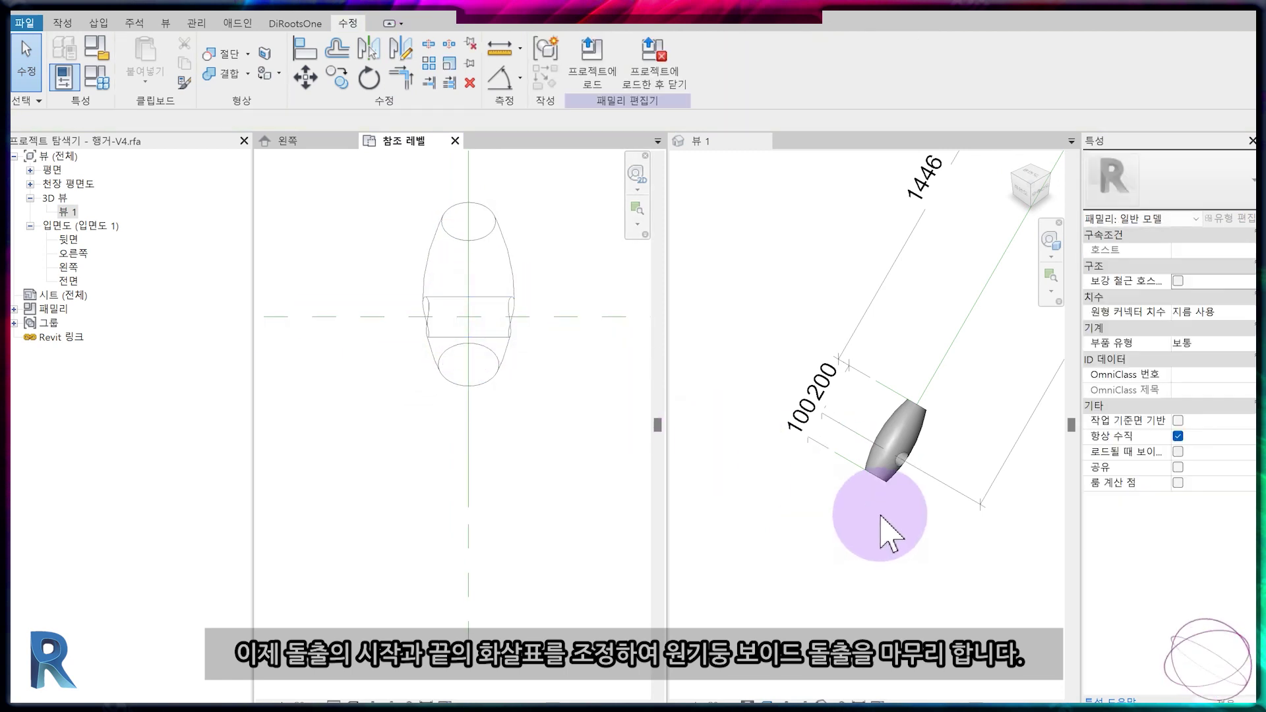
# Return to the 왼쪽 elevation and frame the whole hanger rod.
pyautogui.scroll(-2, 857, 534)
pyautogui.click(282, 141)
pyautogui.scroll(2, 496, 445)
pyautogui.scroll(-2, 496, 445)
pyautogui.moveTo(367, 325); pyautogui.dragTo(466, 424, button='middle')
pyautogui.scroll(-1, 520, 455)
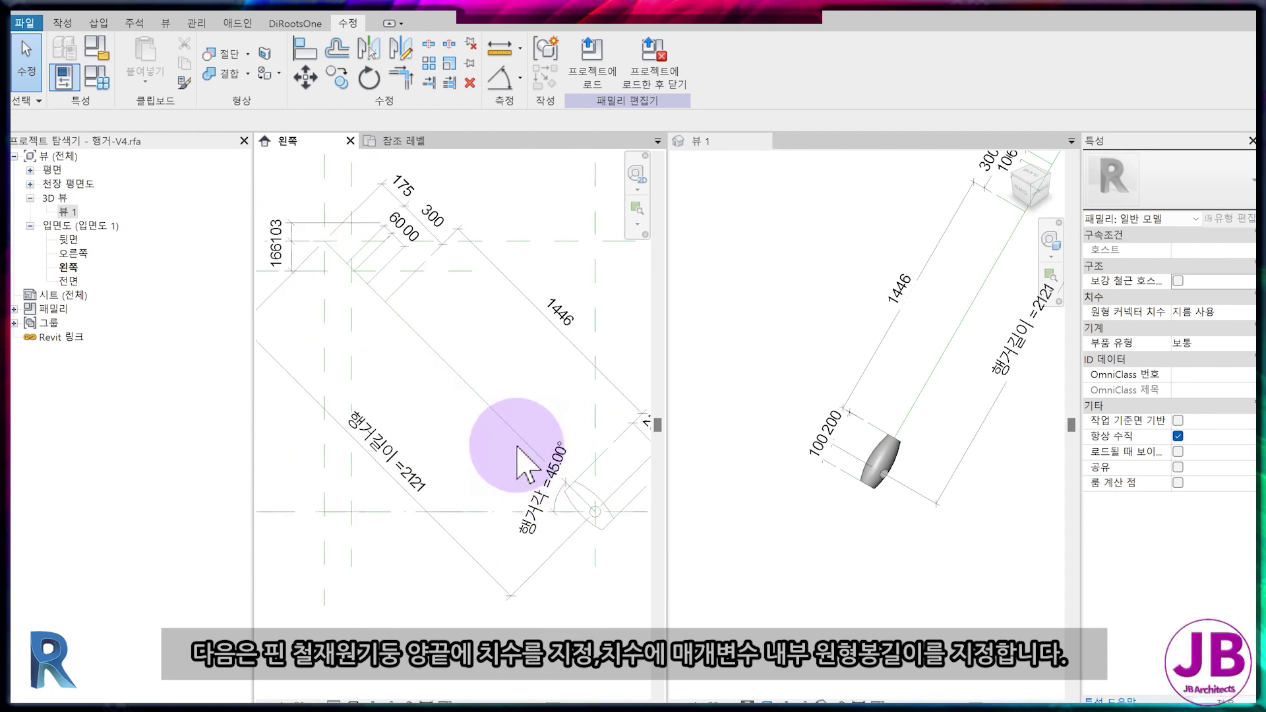
# Label the 1446 dimension with a new parameter named 내부원형봉길이.
pyautogui.moveTo(520, 461); pyautogui.dragTo(494, 450, button='middle')
pyautogui.click(520, 313)
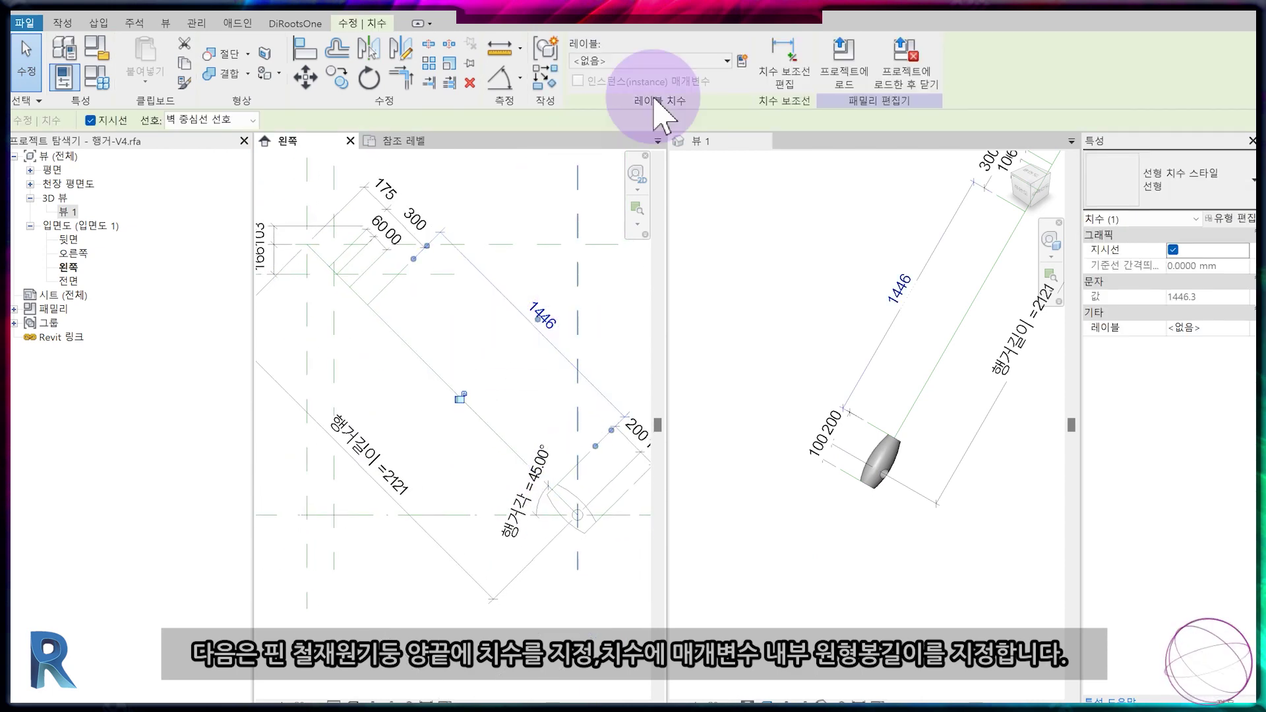
pyautogui.click(742, 61)
pyautogui.click(451, 486)
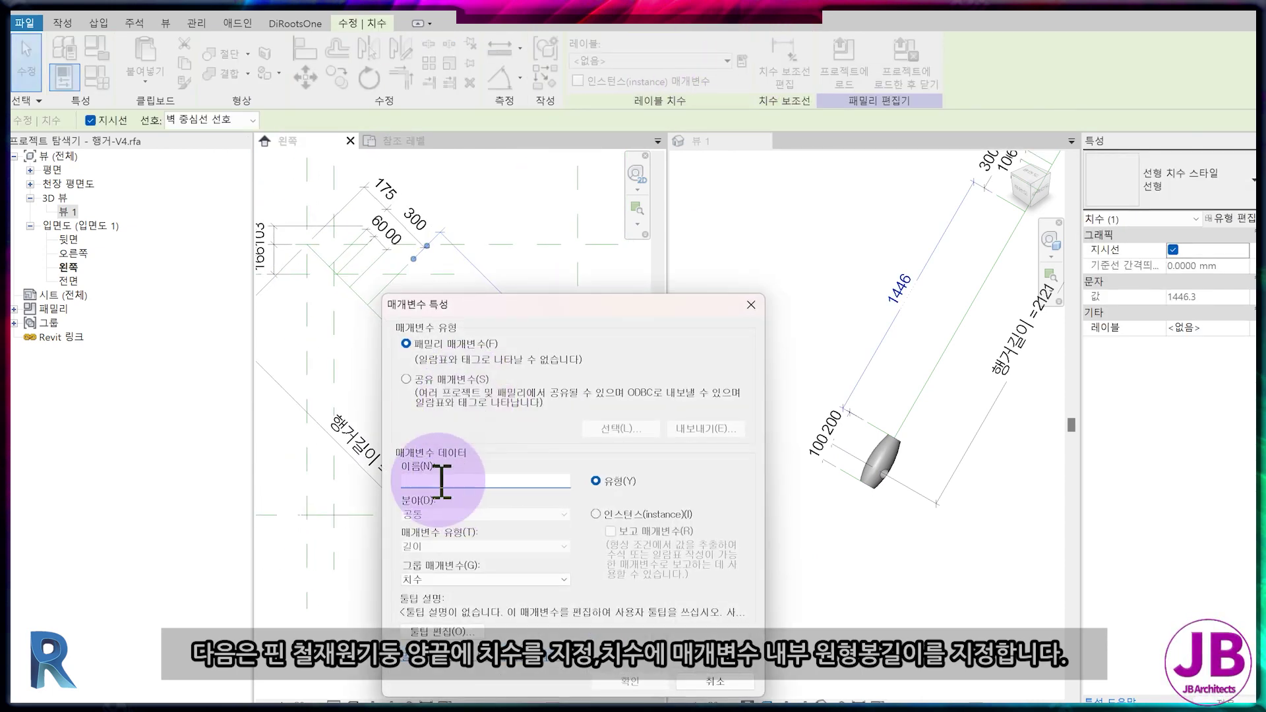
pyautogui.write('내부원형봉길이')
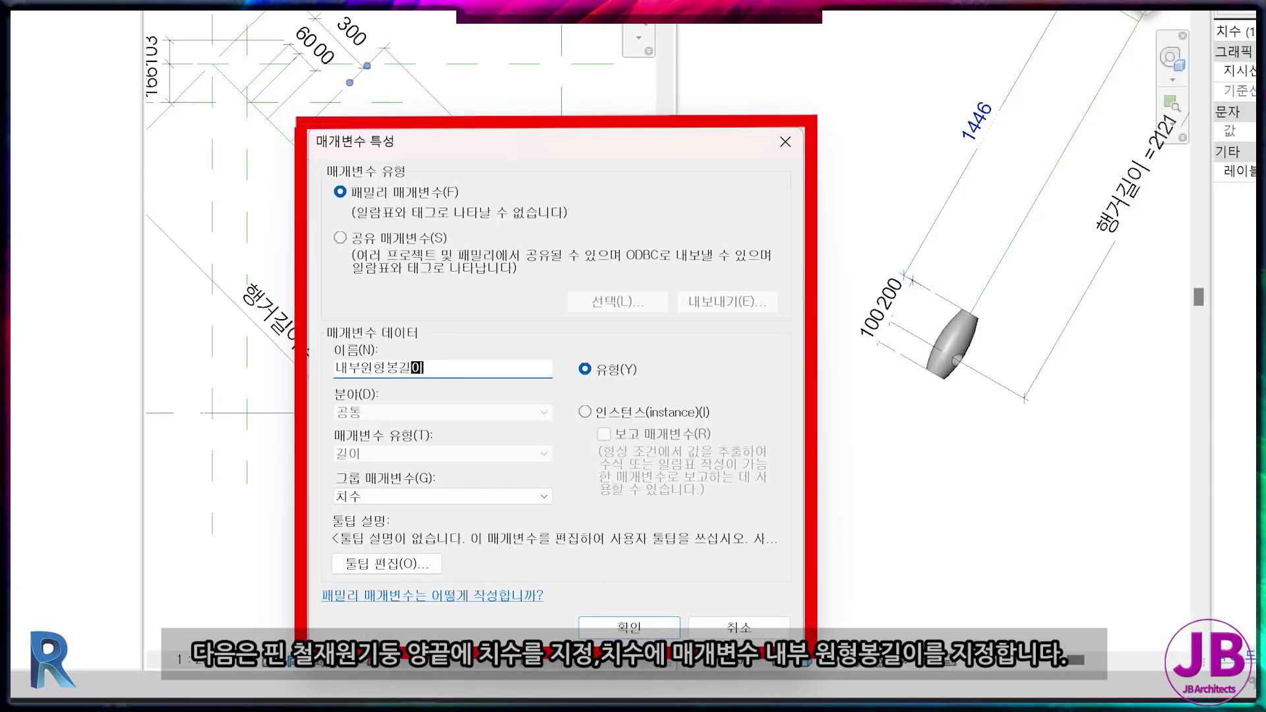
pyautogui.press('Return')
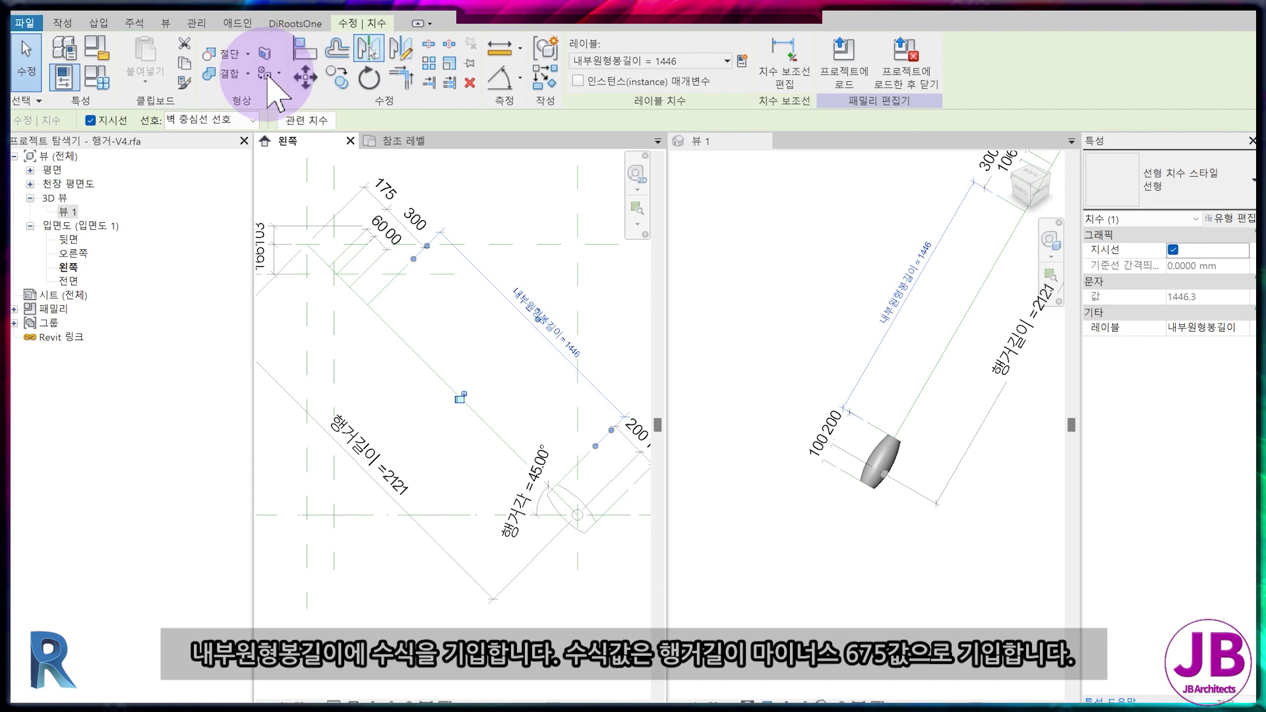
# Drive 내부원형봉길이 with the formula 행거길이 - 200 mm - 175 mm - 300 mm in Family Types.
pyautogui.click(99, 80)
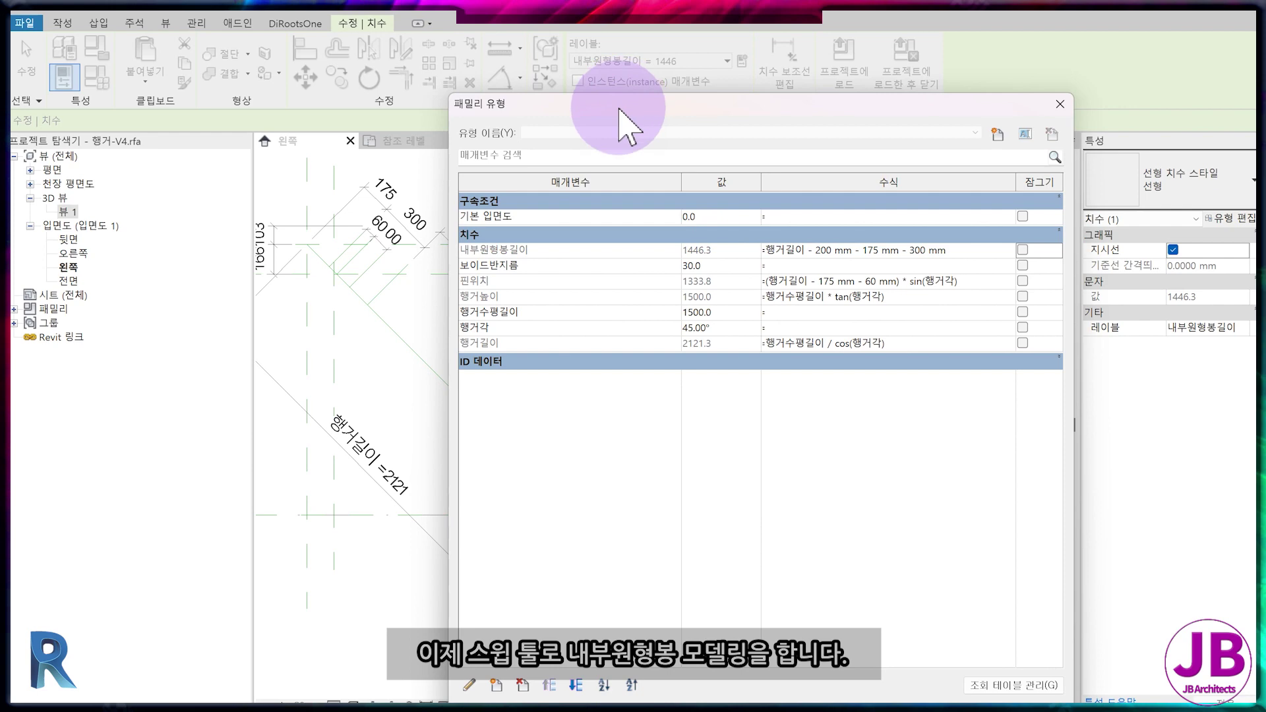
pyautogui.moveTo(620, 109); pyautogui.dragTo(813, 132)
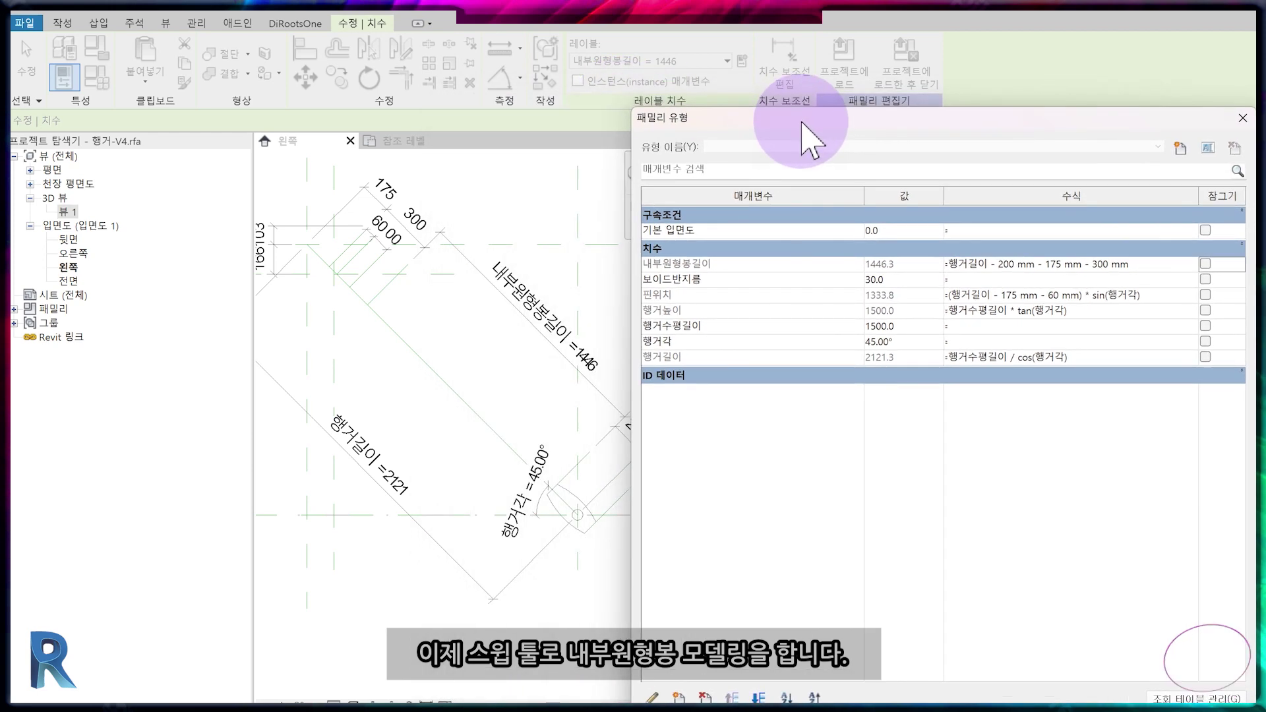
pyautogui.click(1055, 688)
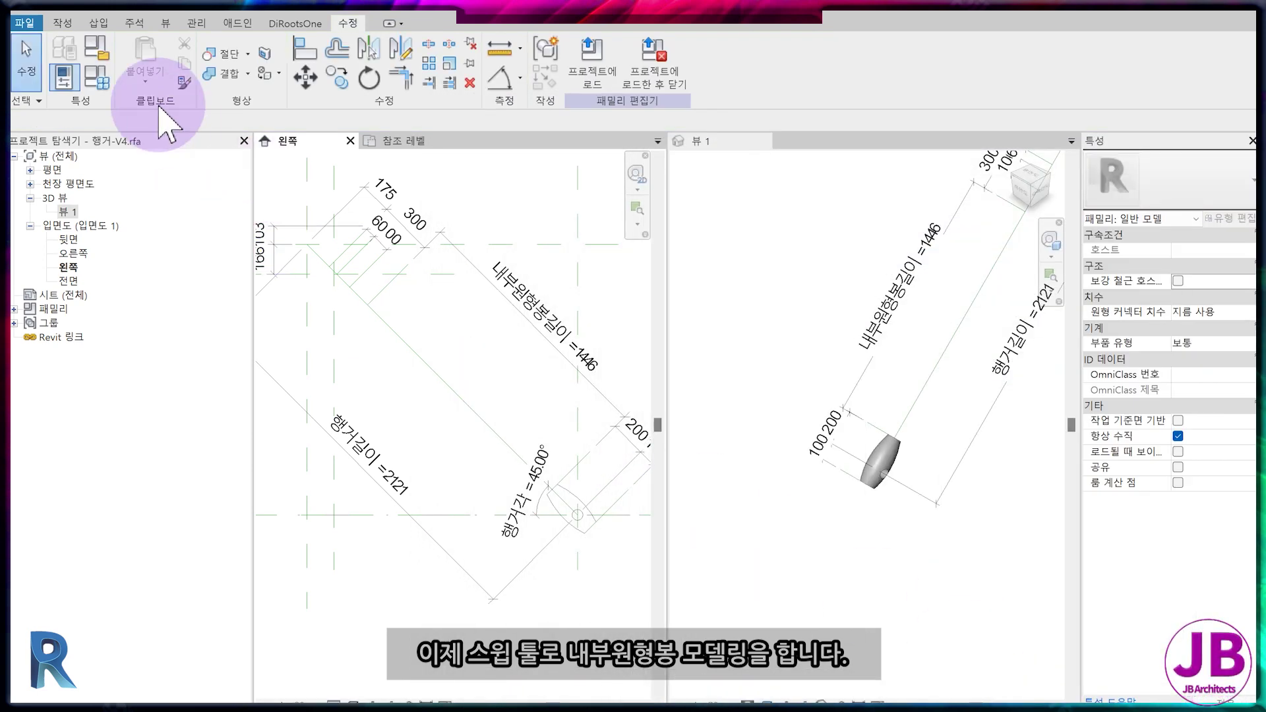
# Start a sweep and sketch its path line along the 45° rod reference.
pyautogui.click(63, 23)
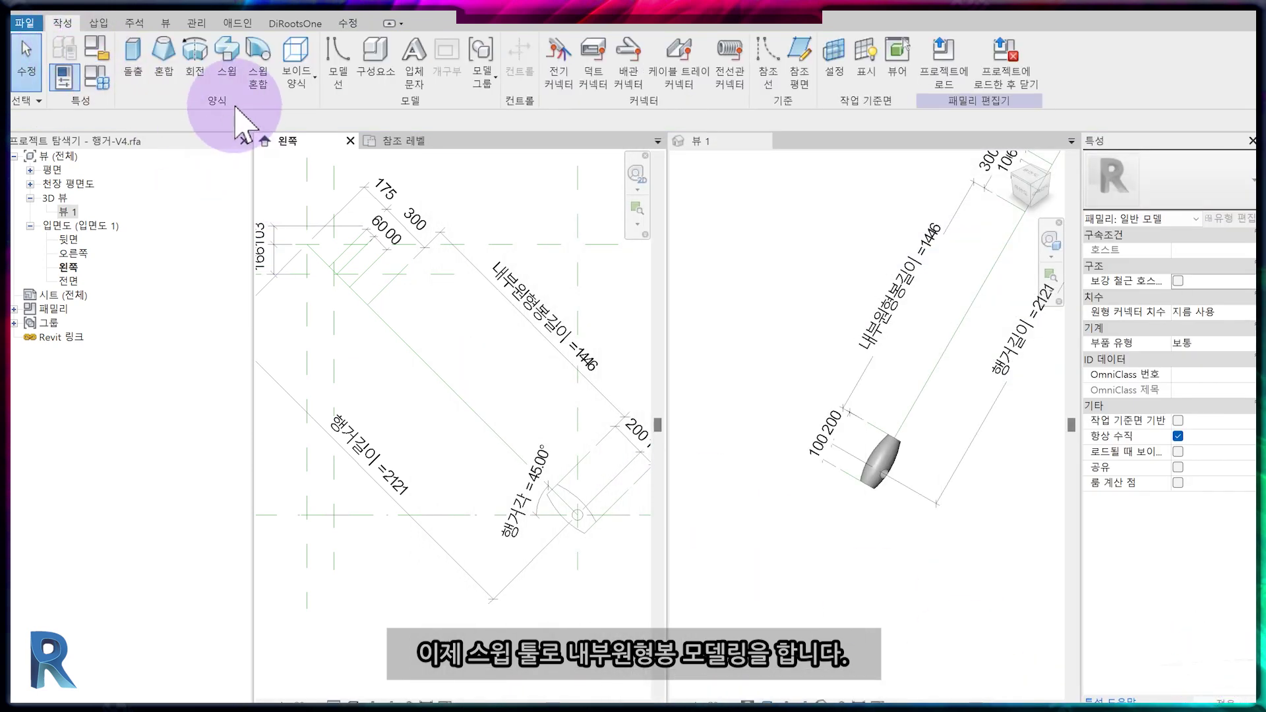
pyautogui.click(227, 68)
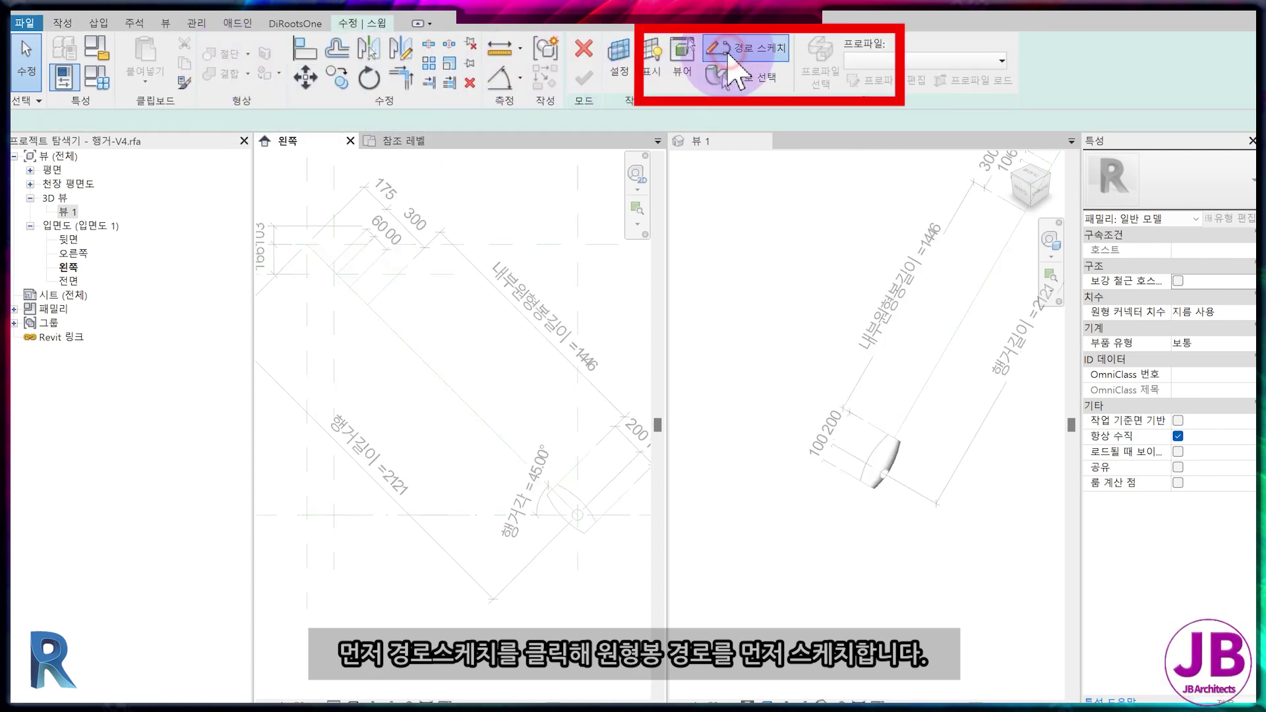
pyautogui.click(729, 66)
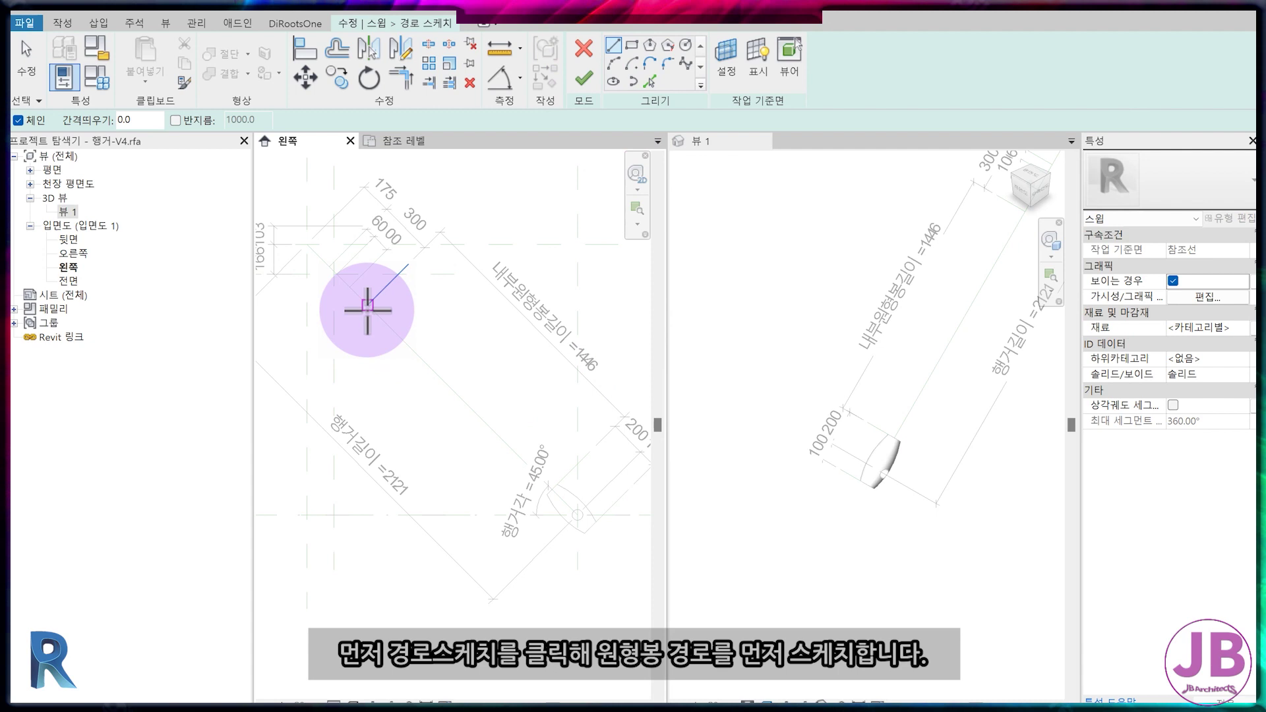
pyautogui.click(367, 307)
pyautogui.scroll(2, 480, 453)
pyautogui.scroll(2, 491, 494)
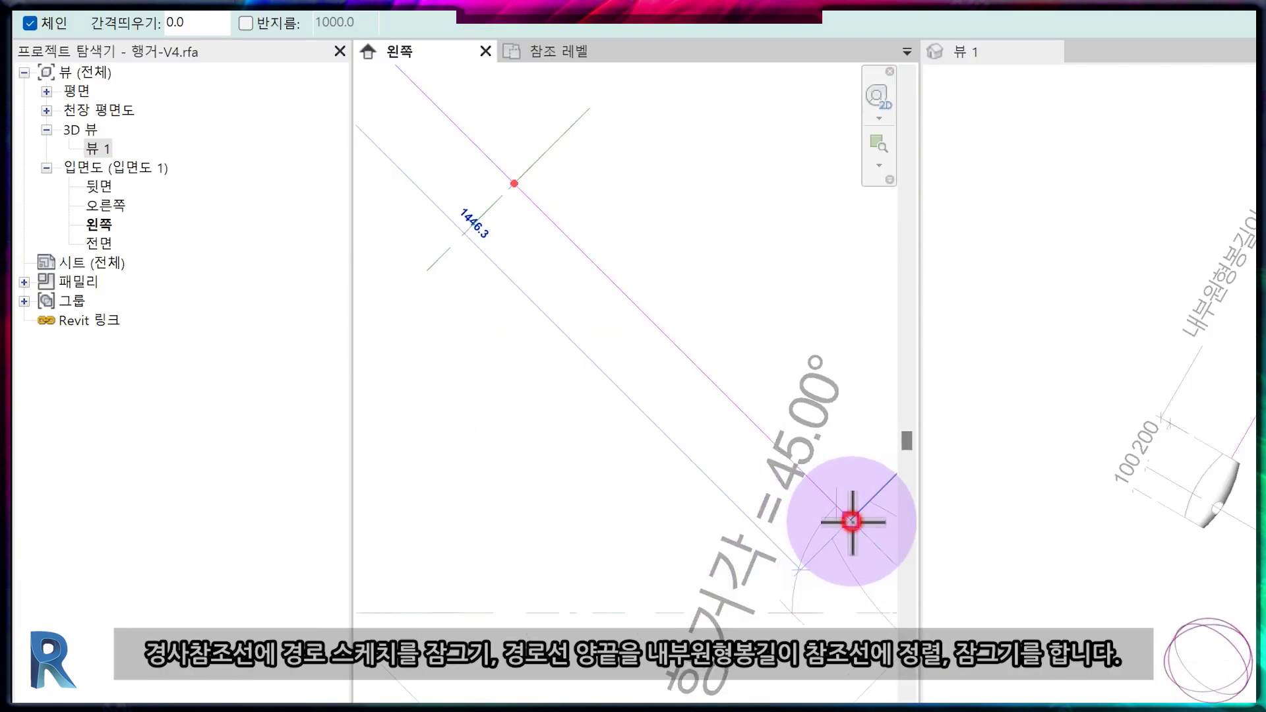
pyautogui.click(851, 521)
pyautogui.press('Escape')
pyautogui.press('Escape')
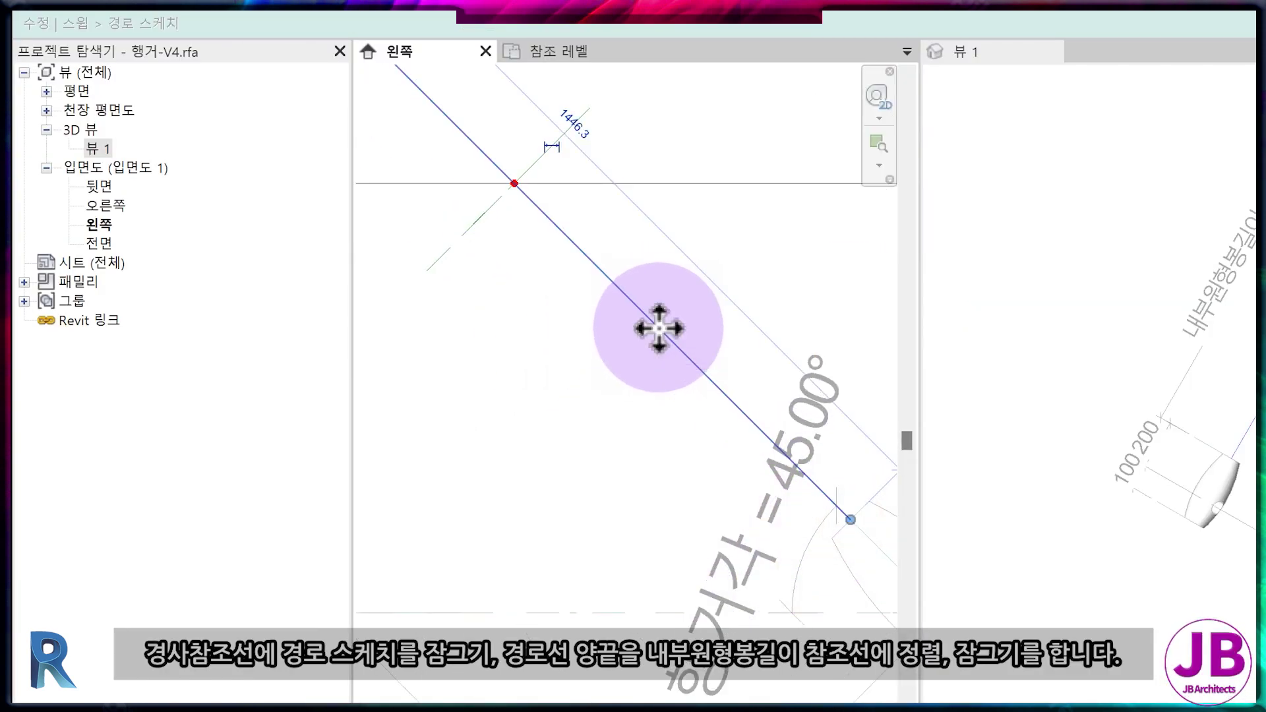
# Align and lock the sweep path's ends to the reference lines.
pyautogui.scroll(-2, 658, 328)
pyautogui.scroll(-1, 670, 353)
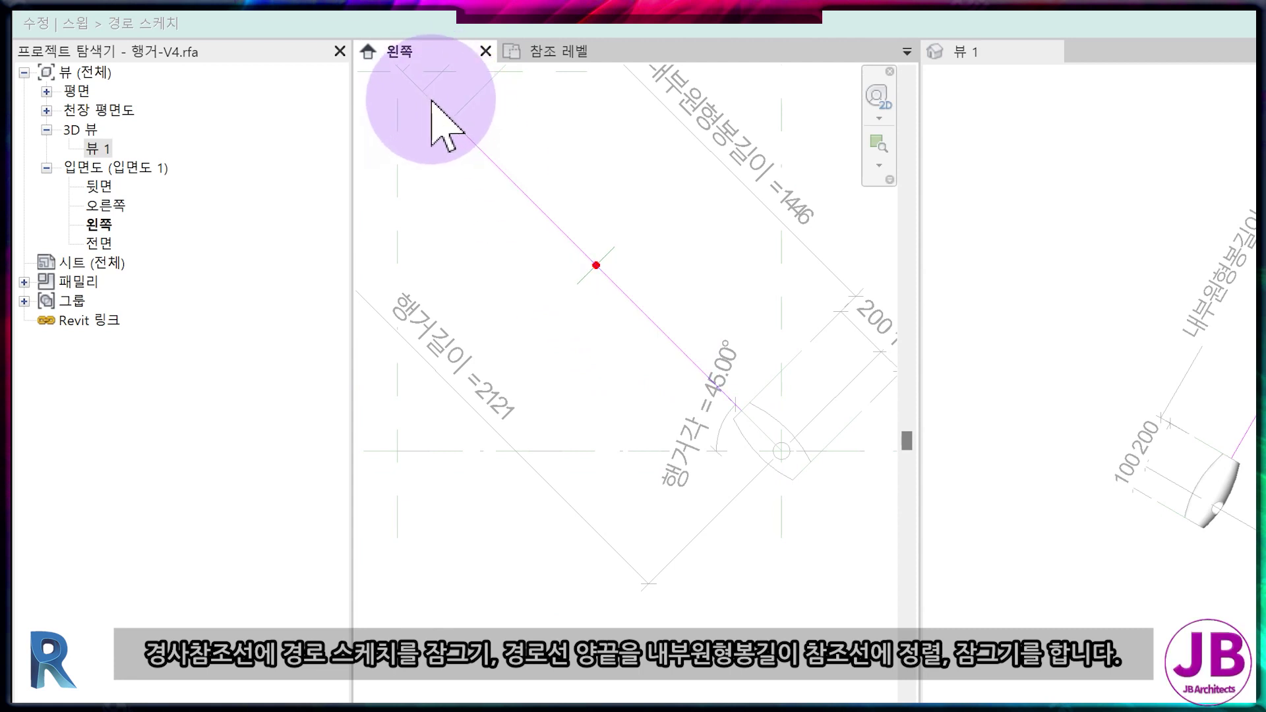
pyautogui.press('a')
pyautogui.press('l')
pyautogui.click(508, 184)
pyautogui.click(584, 264)
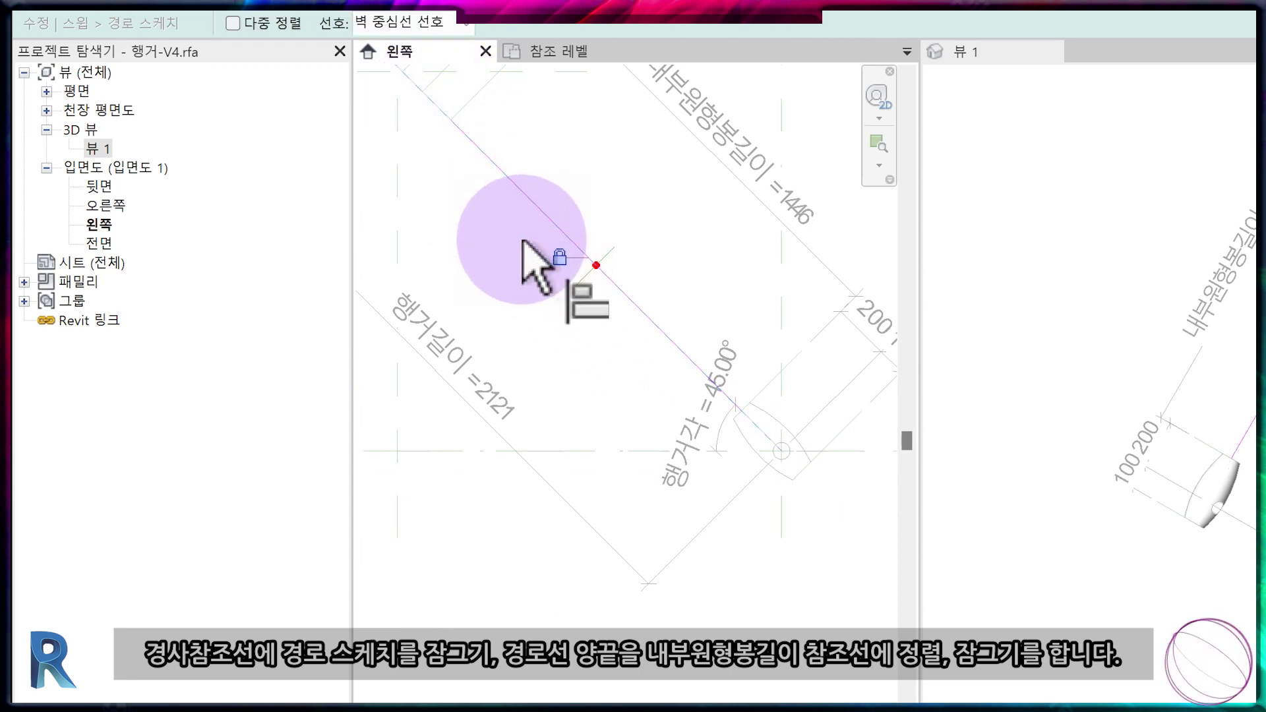
pyautogui.scroll(1, 764, 455)
pyautogui.scroll(1, 762, 396)
pyautogui.scroll(1, 734, 409)
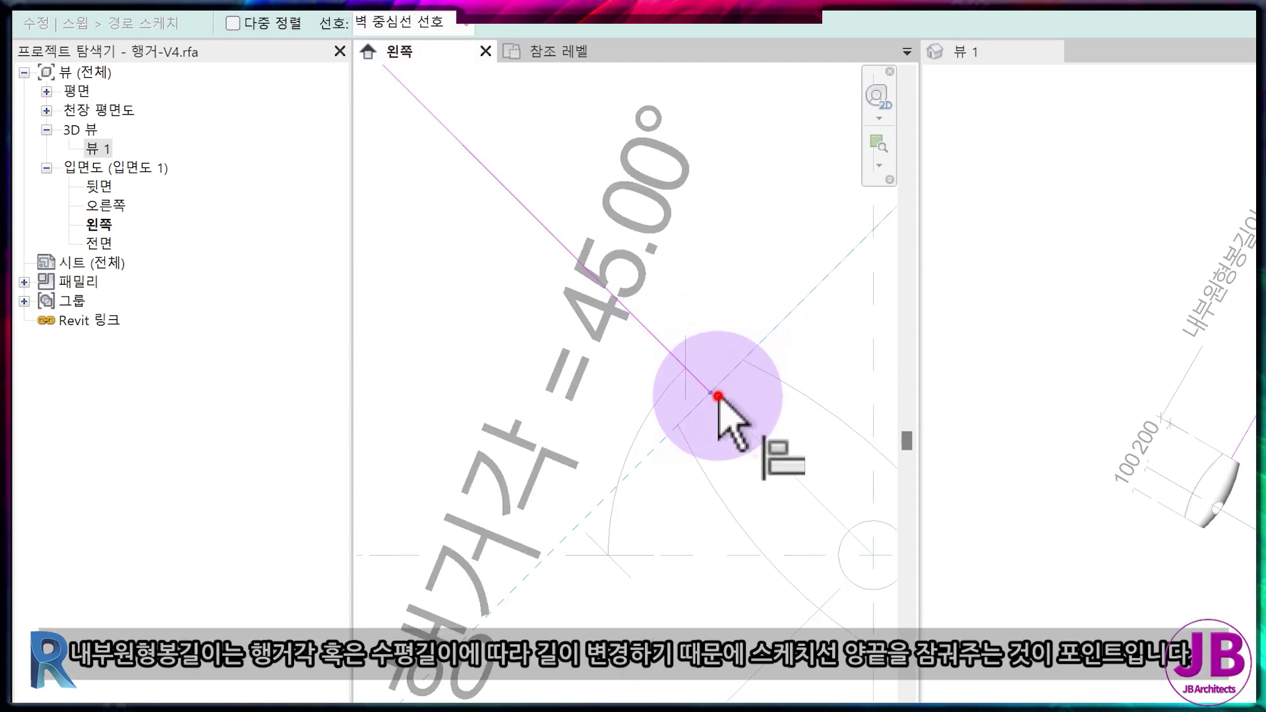
pyautogui.scroll(1, 805, 325)
pyautogui.scroll(-2, 805, 325)
pyautogui.moveTo(729, 517)
pyautogui.mouseDown(button='middle')
pyautogui.moveTo(763, 545)
pyautogui.moveTo(760, 443)
pyautogui.mouseUp(button='middle')
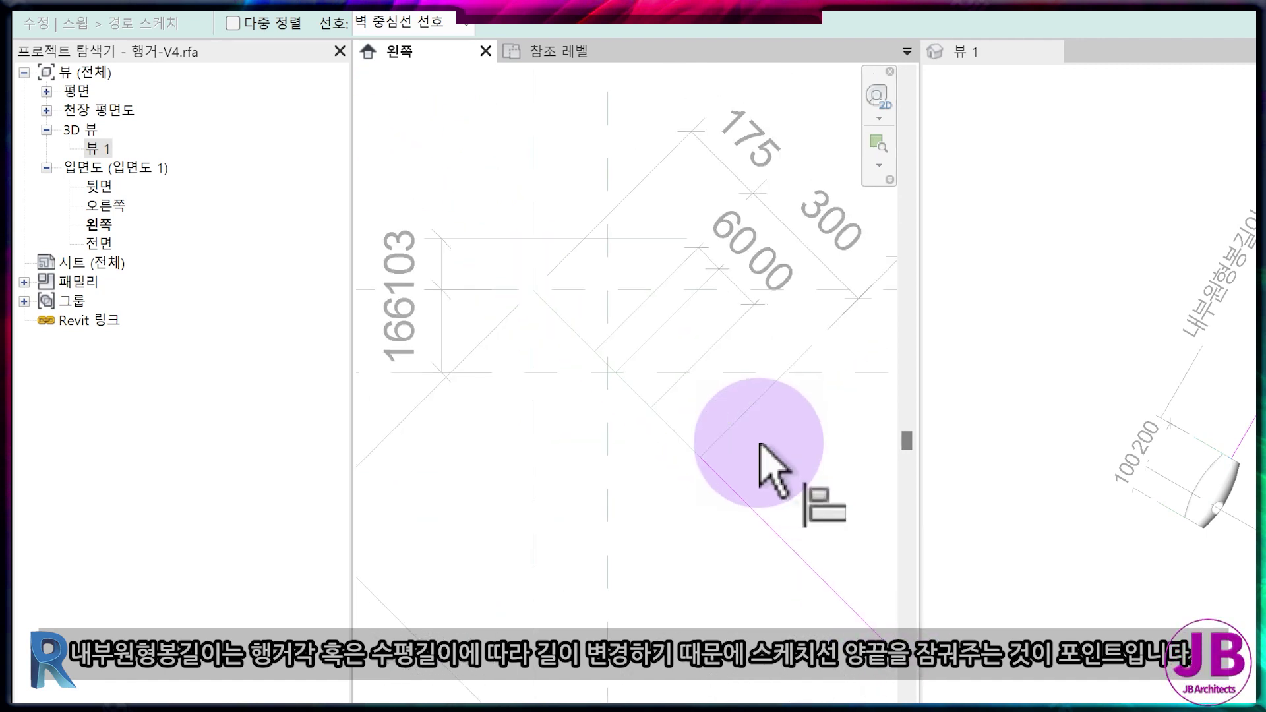
pyautogui.scroll(-2, 560, 405)
pyautogui.click(851, 80)
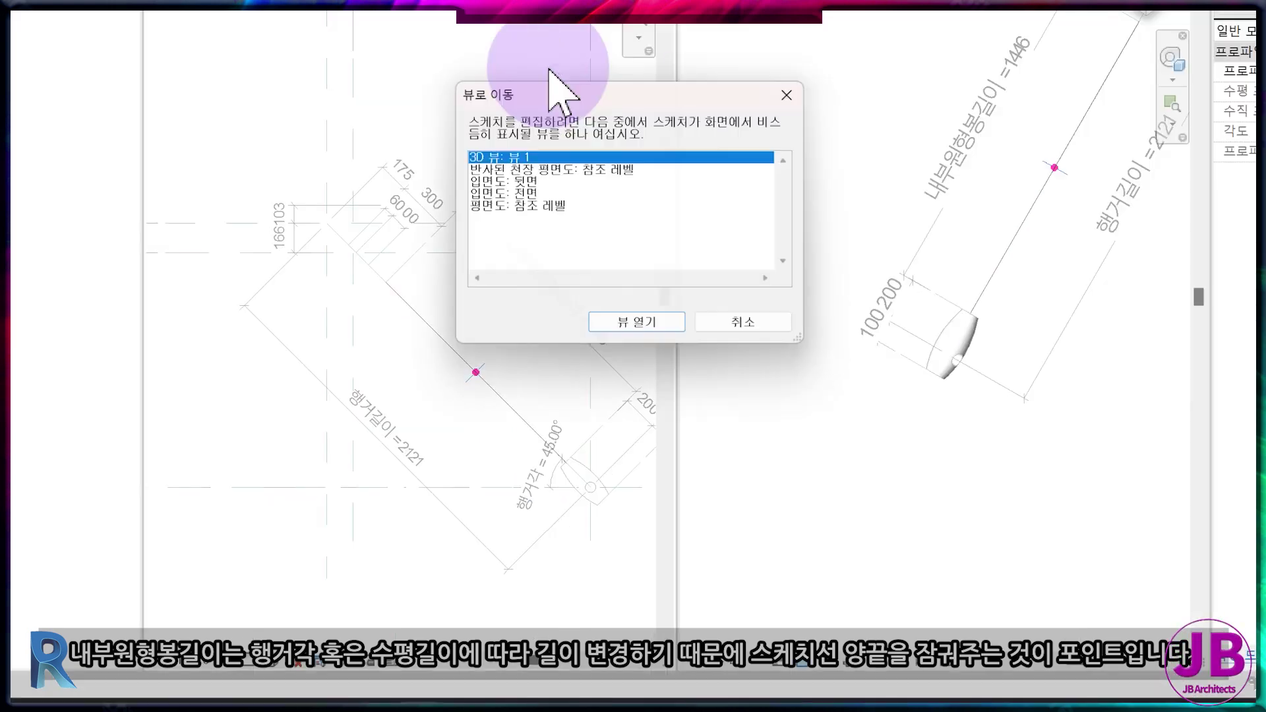
# In the Front elevation, draw a circular profile on the path point and dimension its radius to 25.
pyautogui.doubleClick(508, 194)
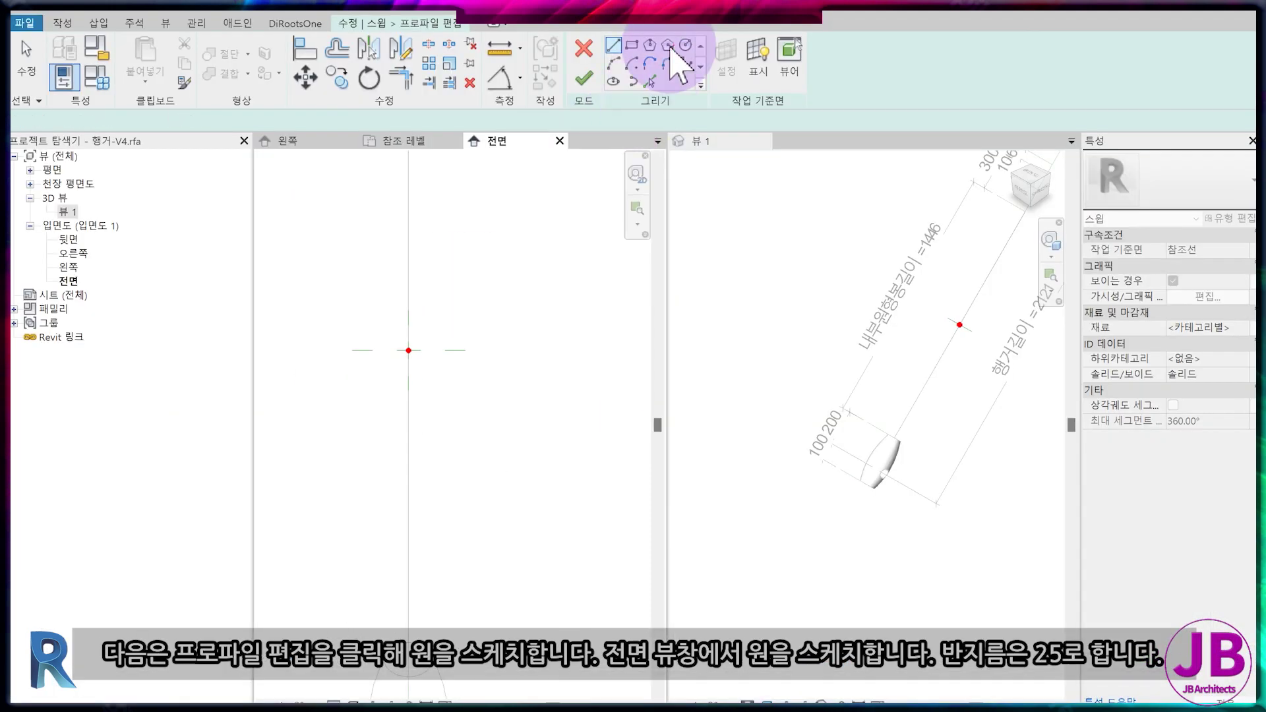
pyautogui.click(685, 45)
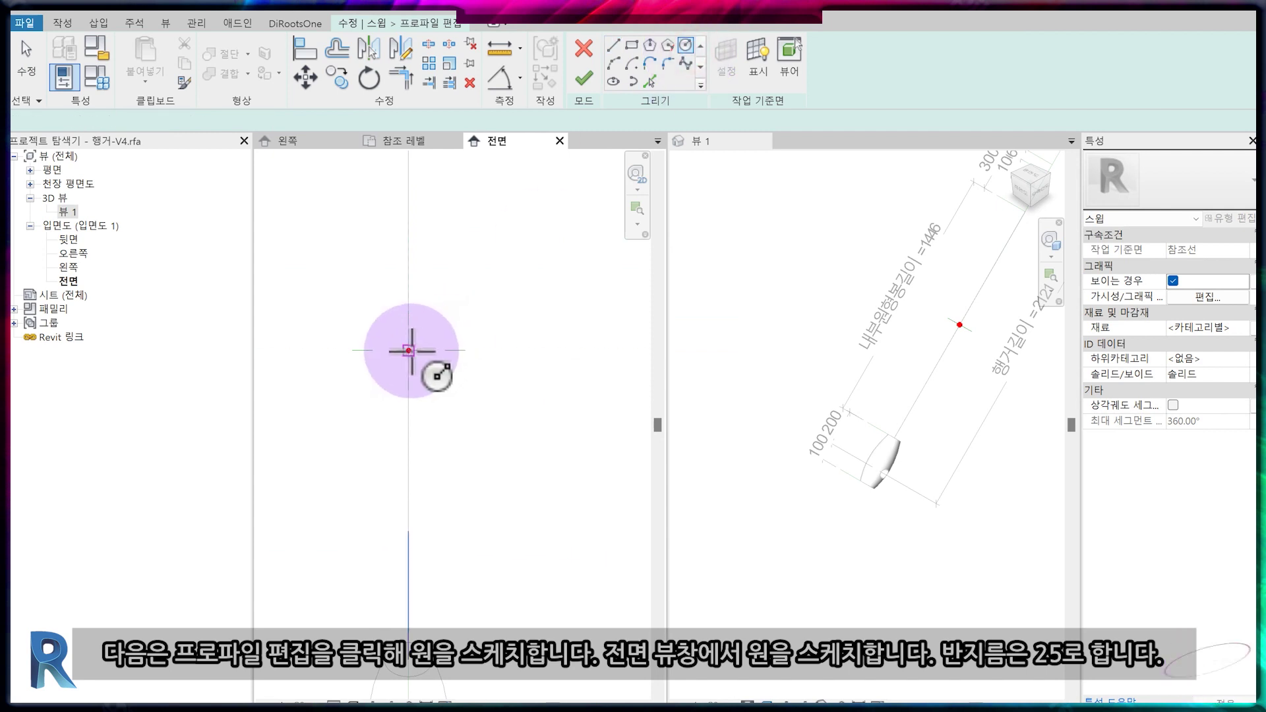
pyautogui.click(409, 350)
pyautogui.click(428, 310)
pyautogui.click(437, 356)
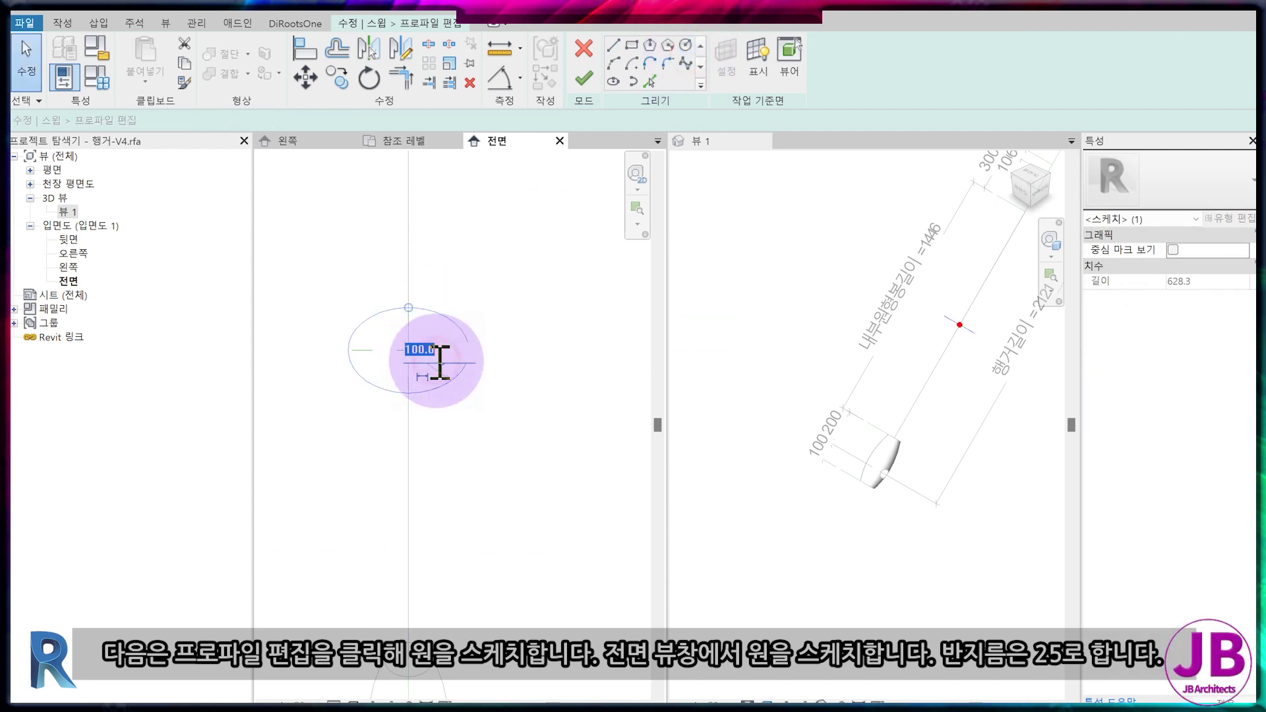
pyautogui.click(412, 362)
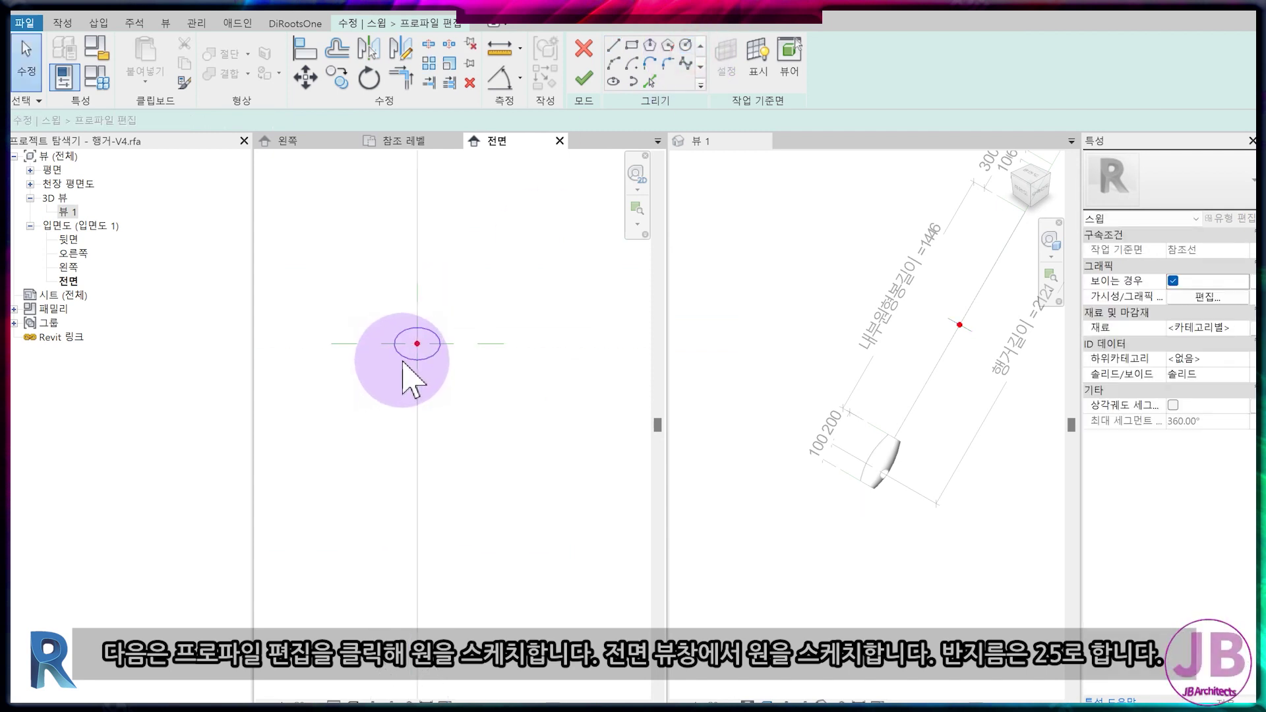
pyautogui.click(419, 359)
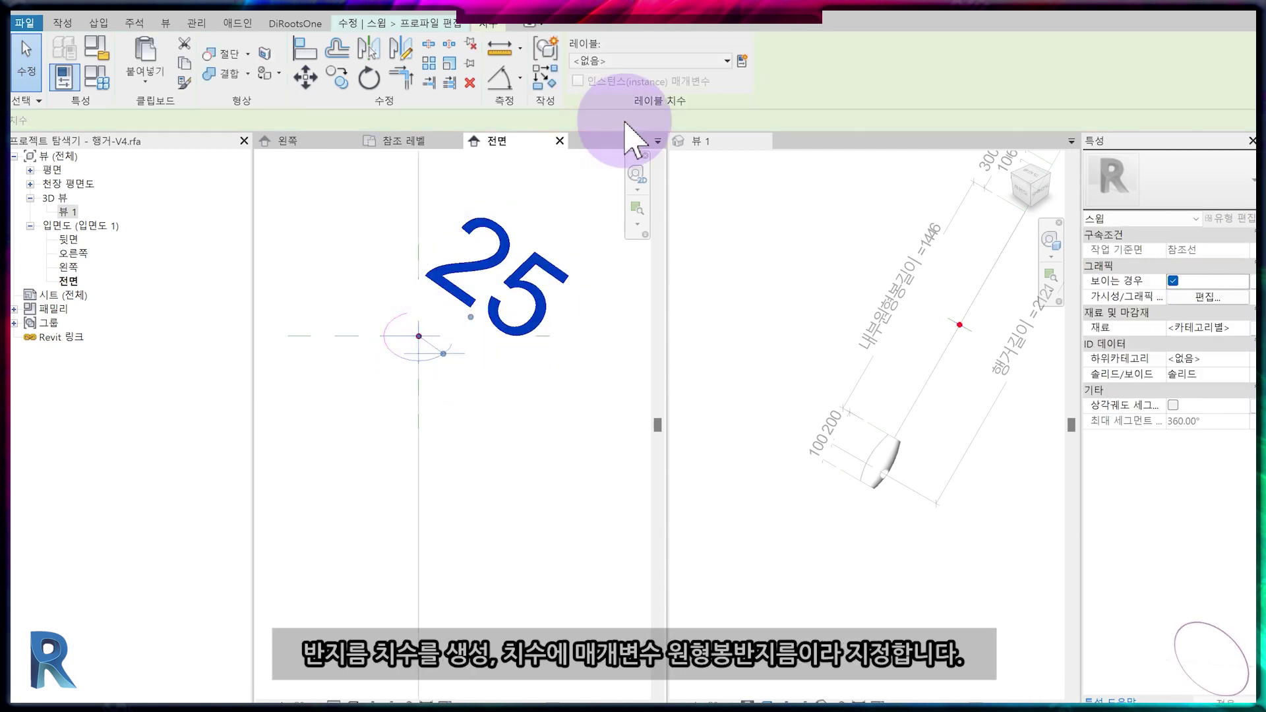
# Label the radius 원형봉반지름, finish profile and sweep, and review the rod in the left elevation.
pyautogui.click(742, 61)
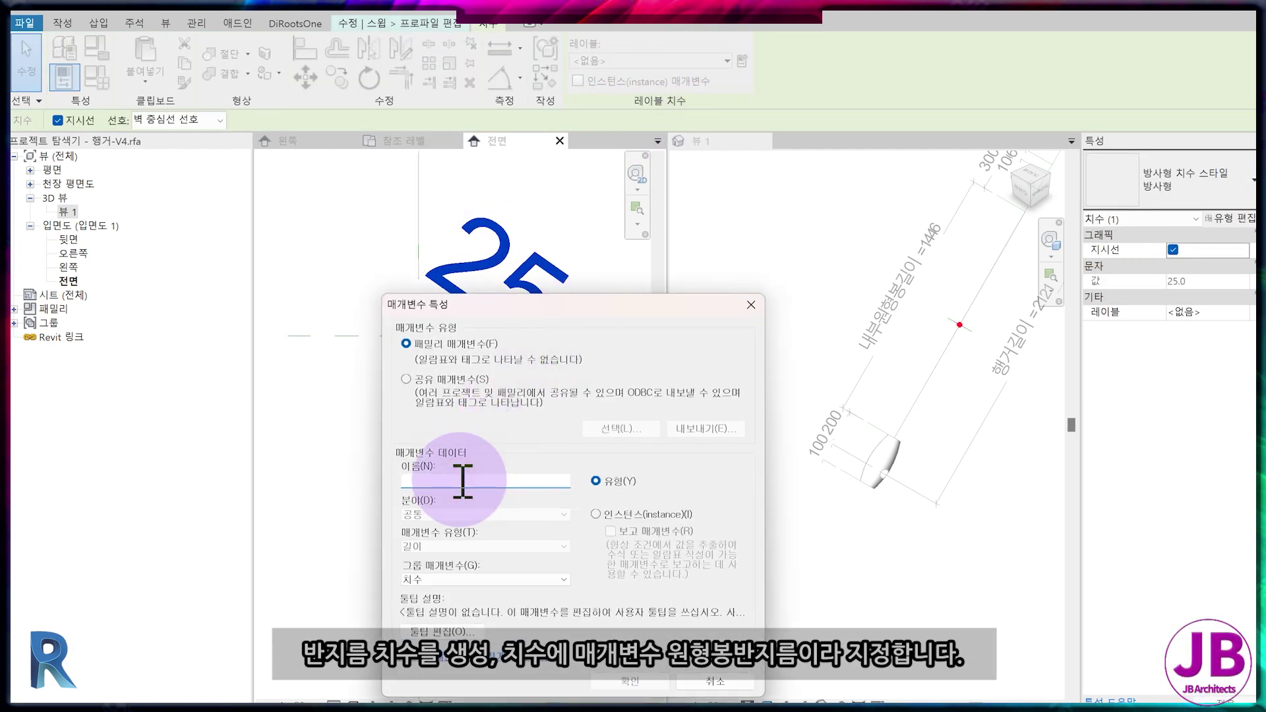
pyautogui.write('원형봉반지름')
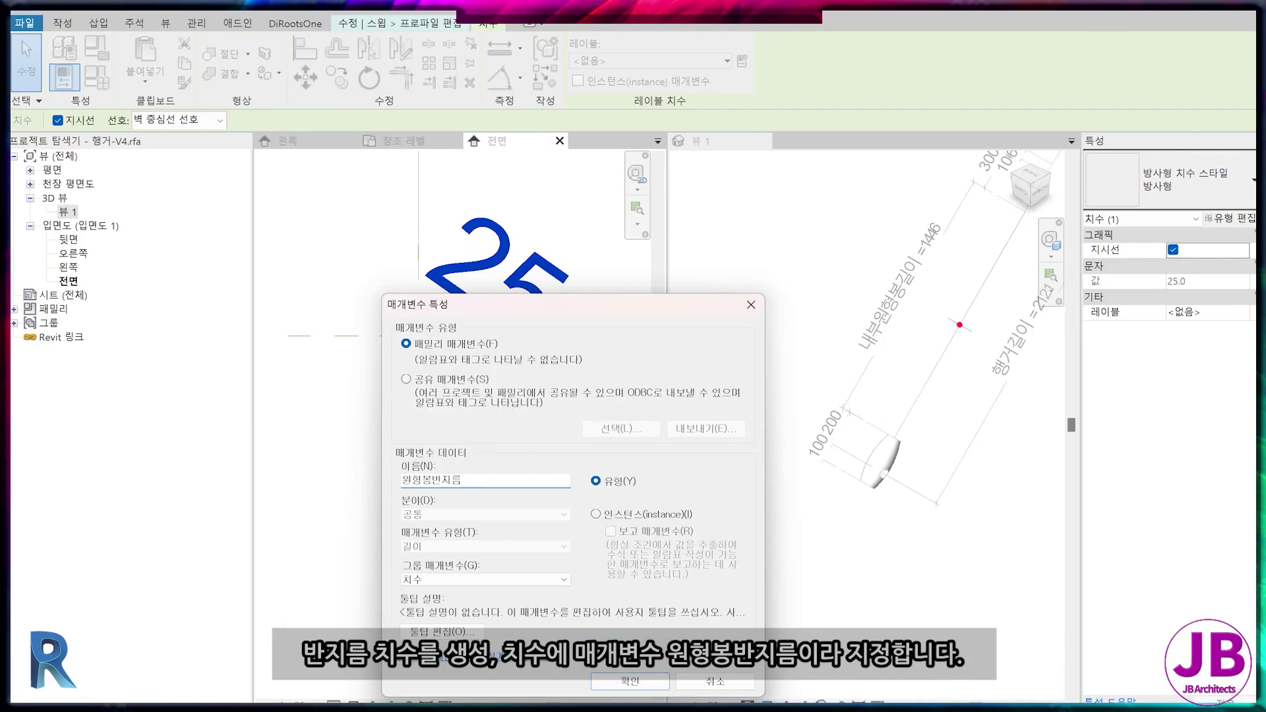
pyautogui.press('Return')
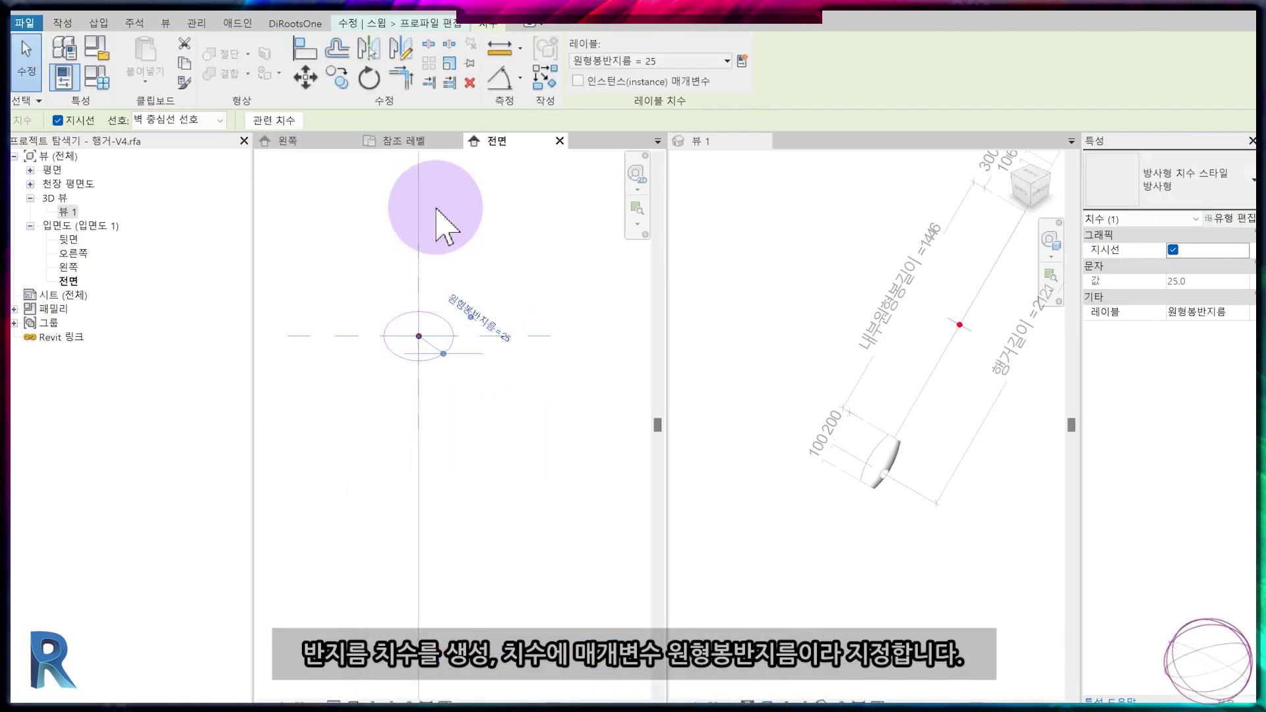
pyautogui.click(438, 226)
pyautogui.click(584, 78)
pyautogui.click(583, 78)
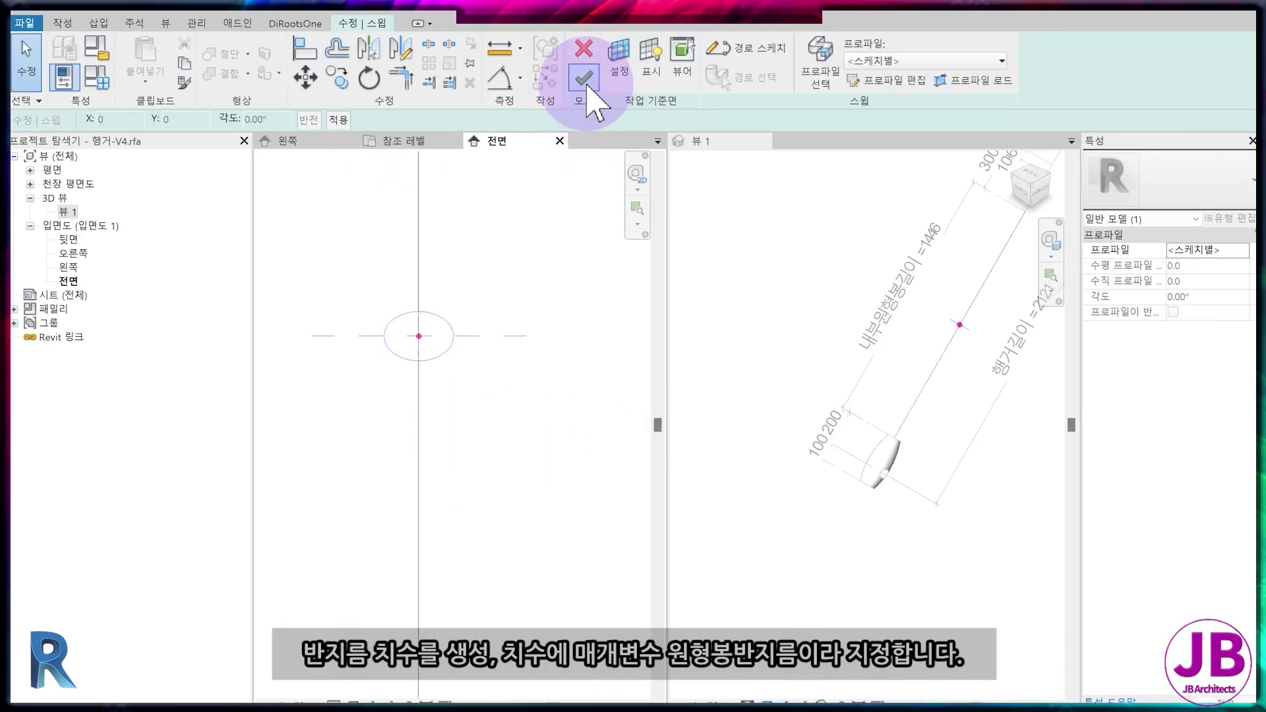
pyautogui.click(290, 141)
pyautogui.click(438, 503)
pyautogui.scroll(2, 475, 527)
pyautogui.scroll(2, 452, 509)
pyautogui.scroll(3, 448, 468)
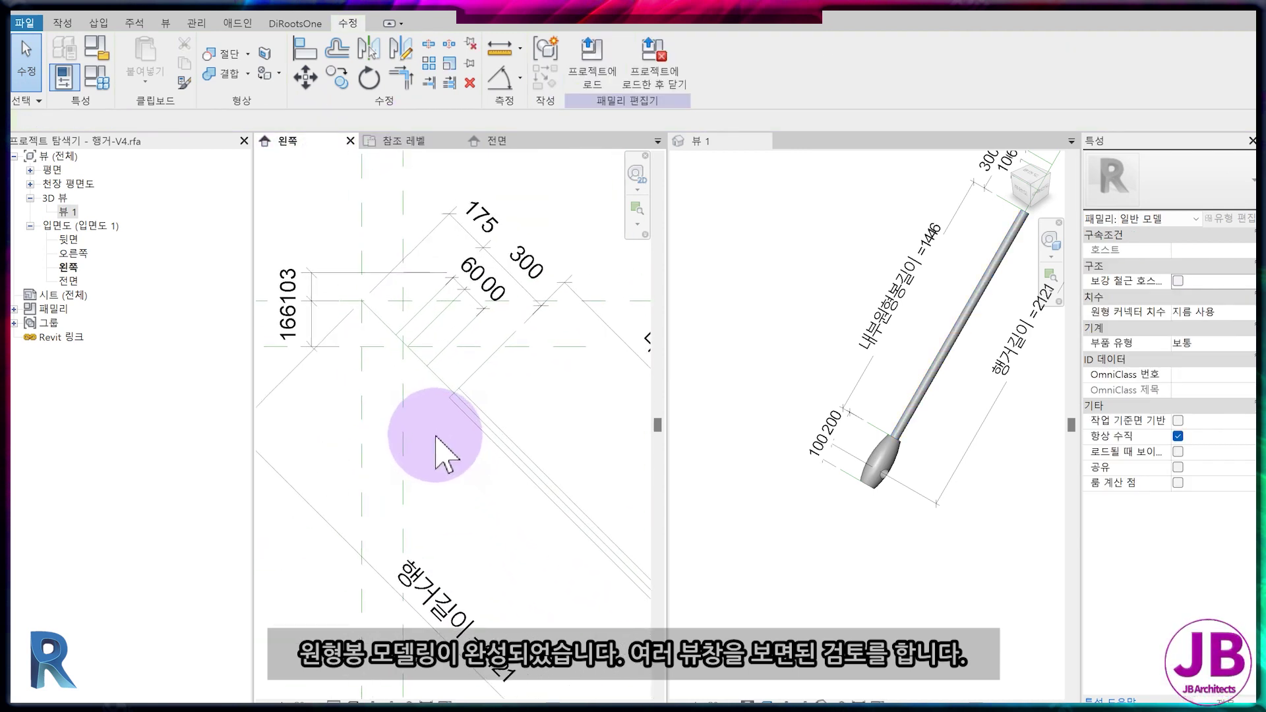
# Start a revolve and sketch the first boundary line of the hinge-end profile.
pyautogui.click(63, 23)
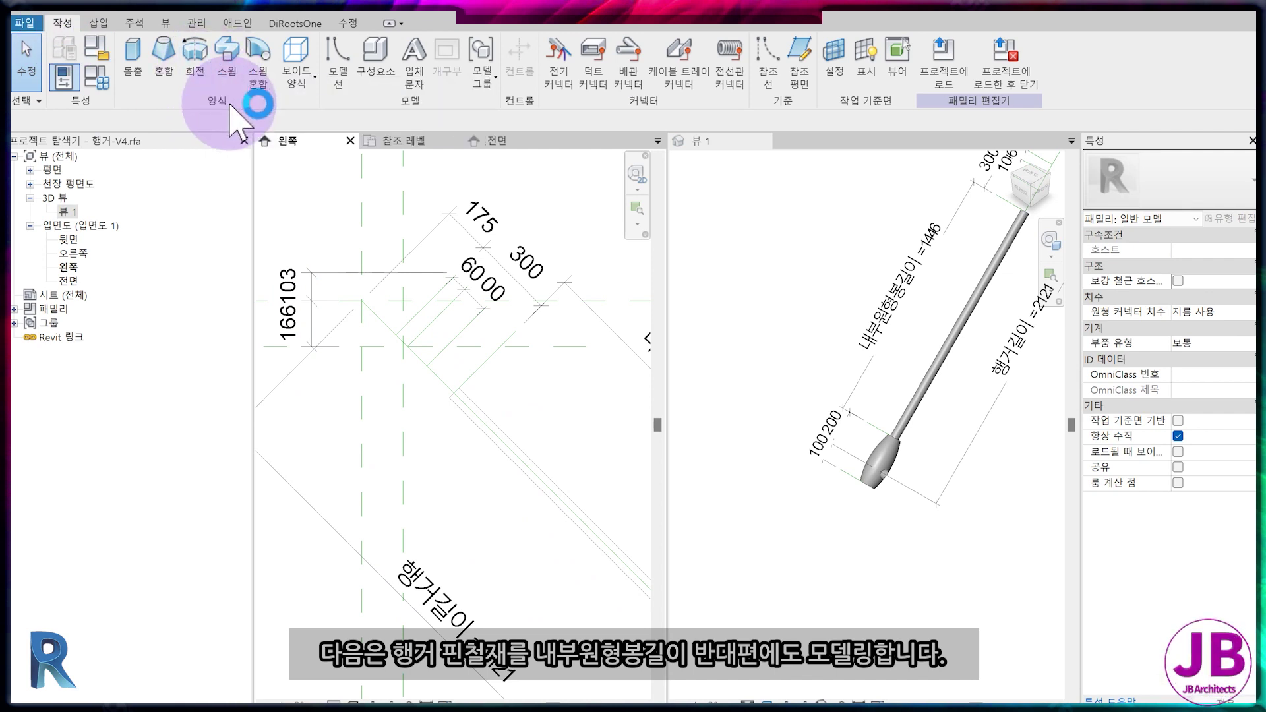
pyautogui.click(200, 74)
pyautogui.click(627, 48)
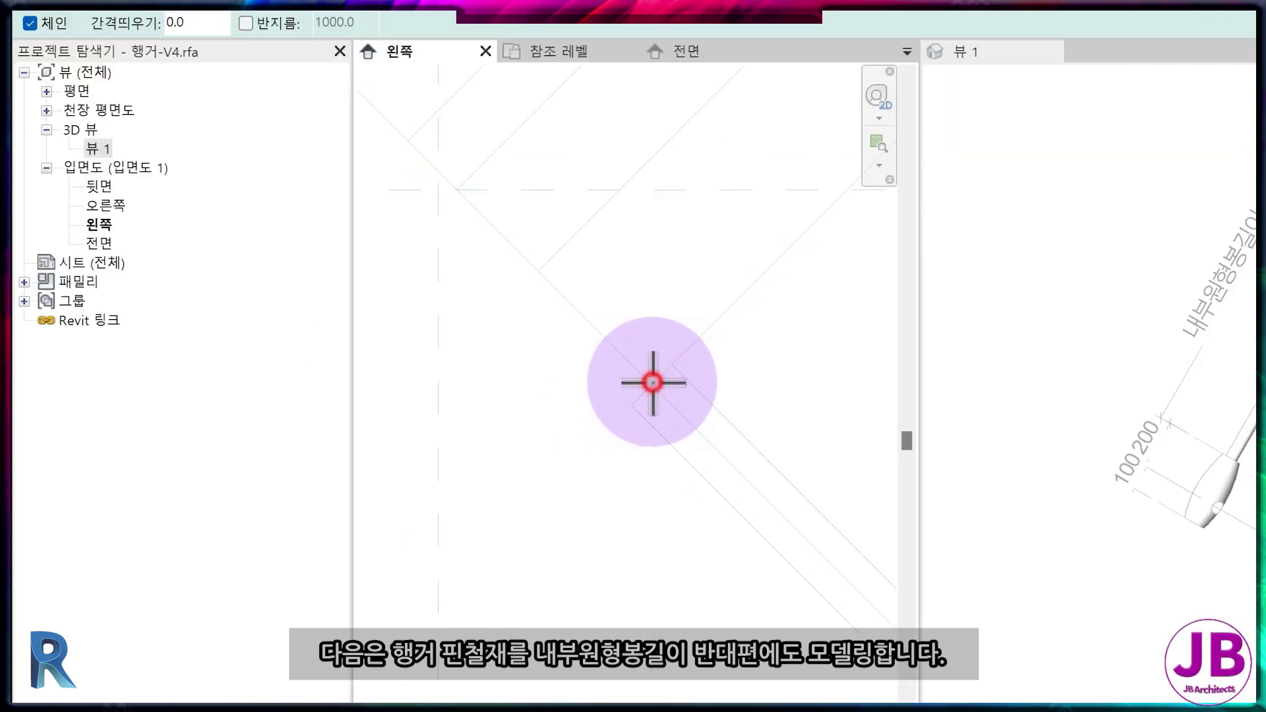
pyautogui.click(653, 384)
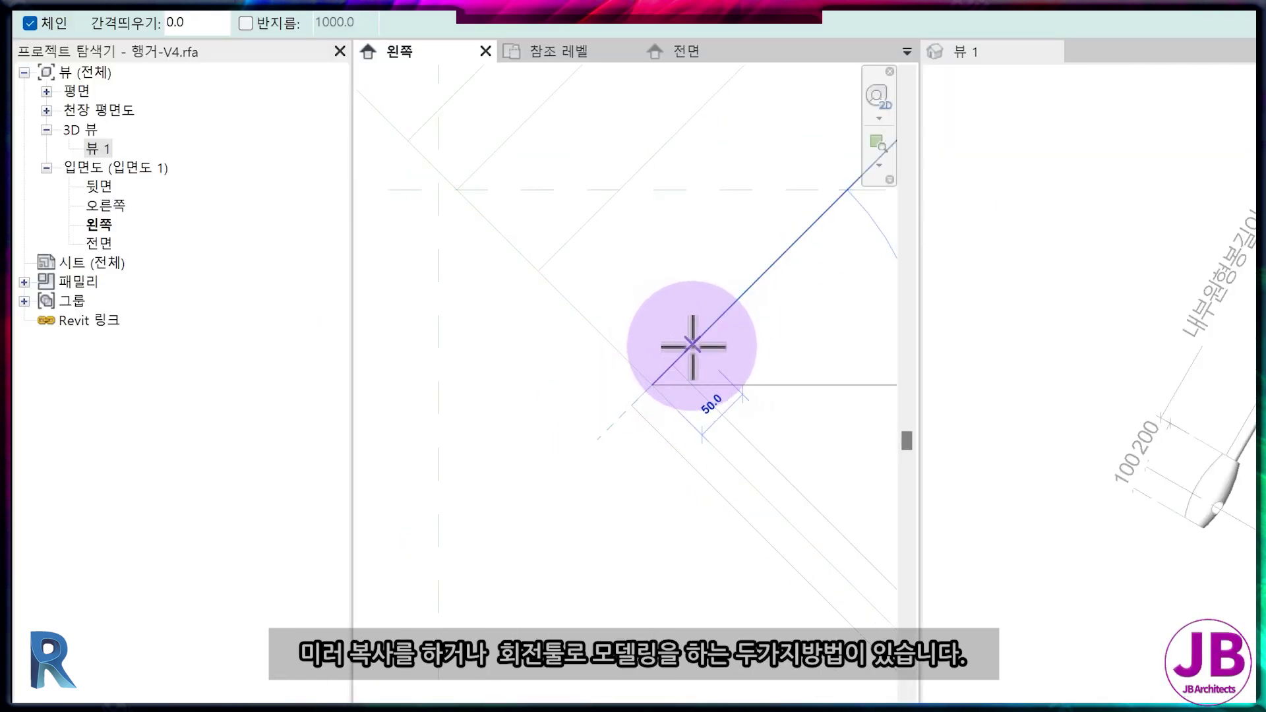
pyautogui.scroll(-3, 686, 343)
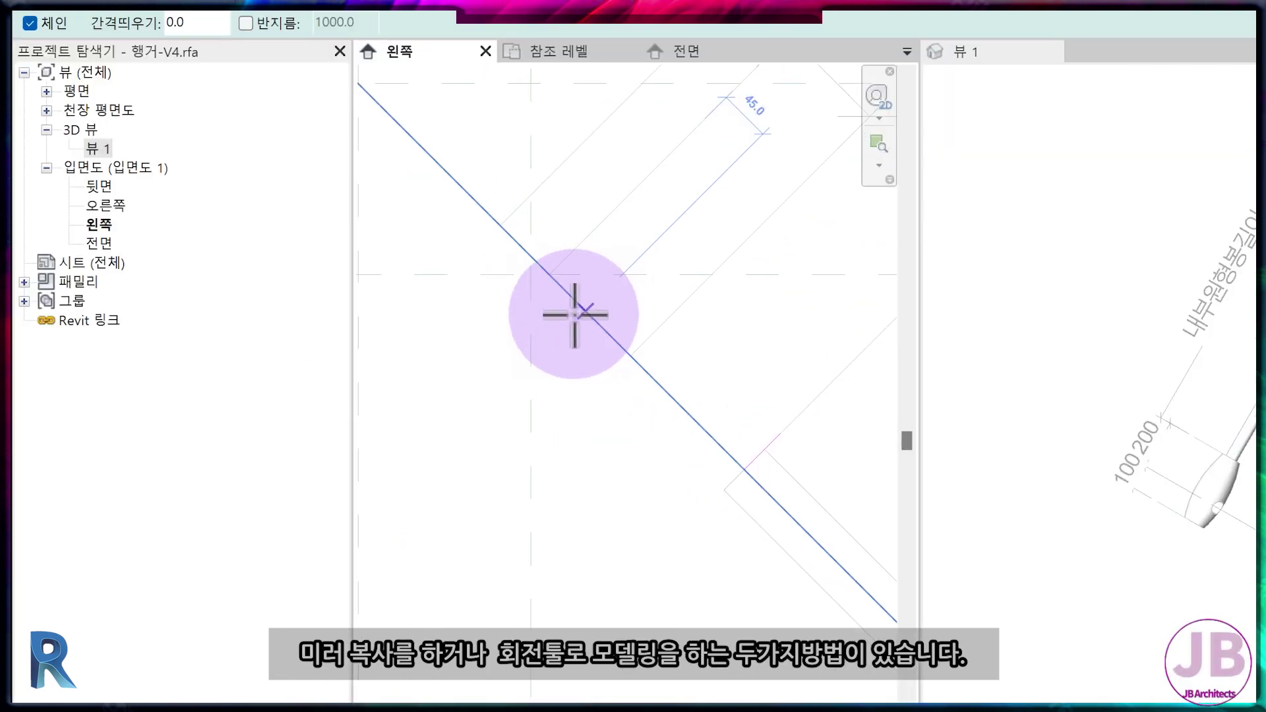
pyautogui.scroll(3, 578, 311)
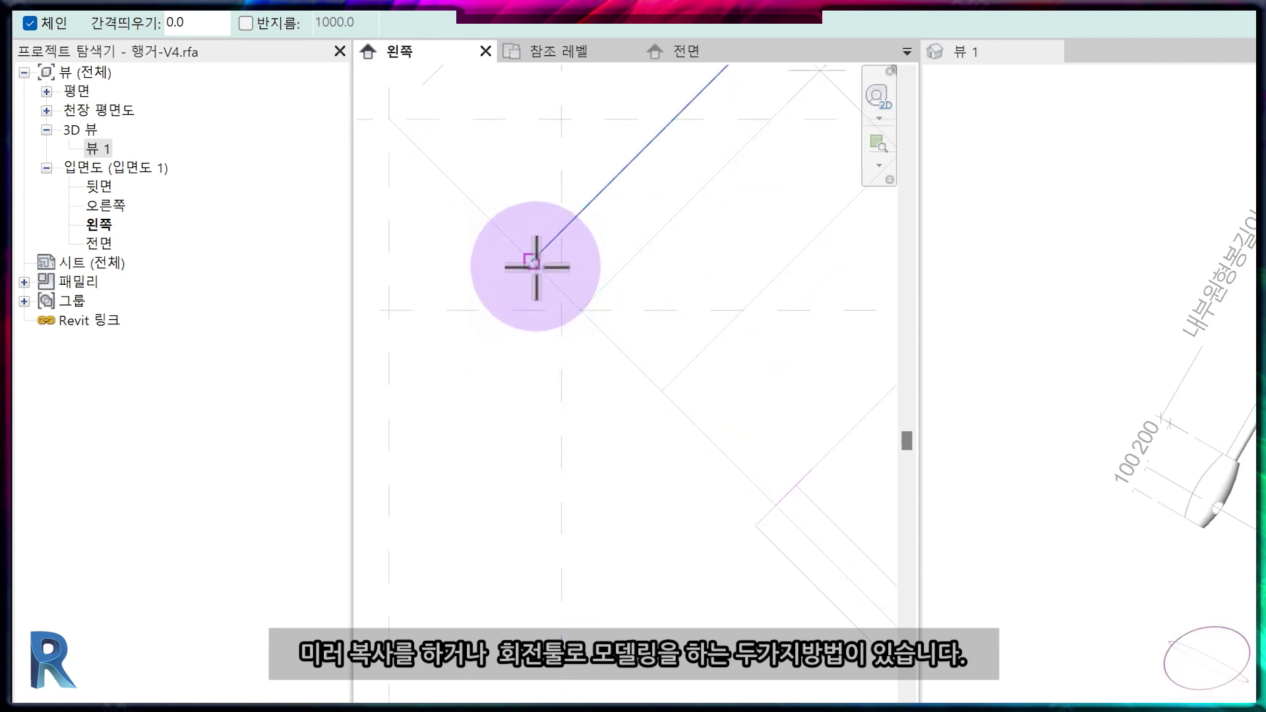
pyautogui.click(575, 219)
pyautogui.scroll(3, 617, 268)
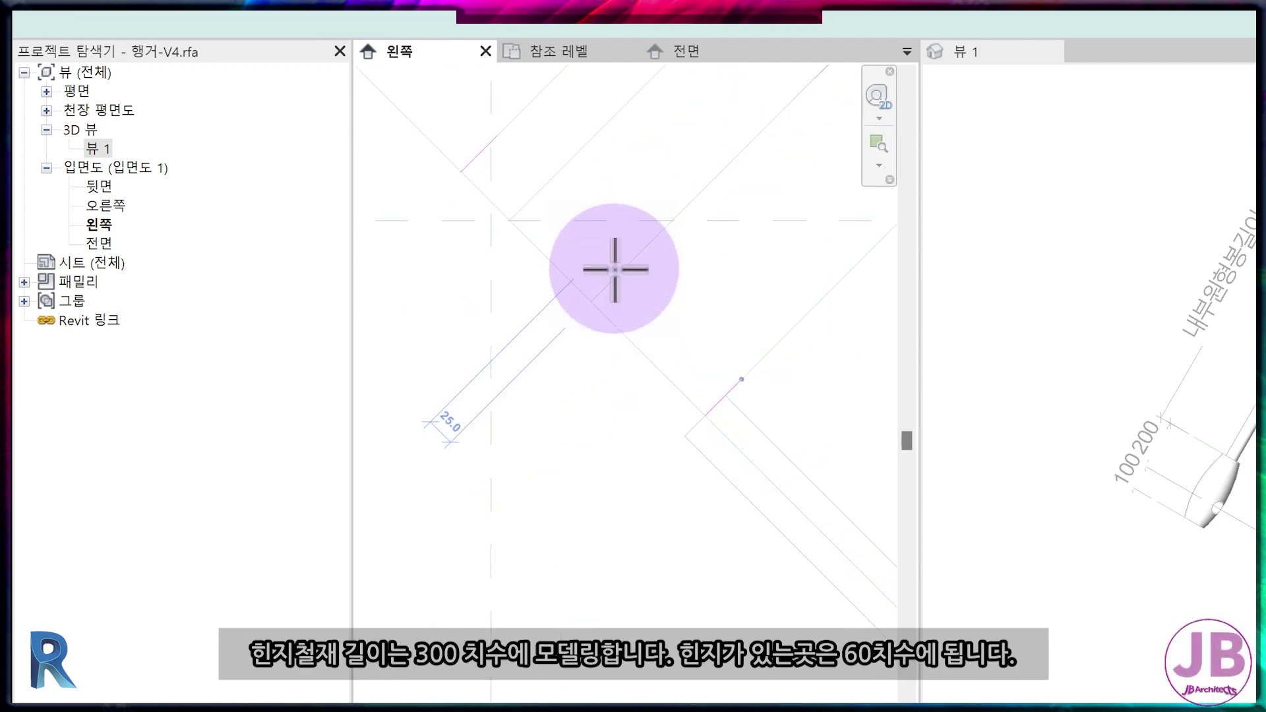
pyautogui.press('Escape')
pyautogui.press('Escape')
# Offset the boundary line by 40 and move a profile sketch line with MV.
pyautogui.click(655, 338)
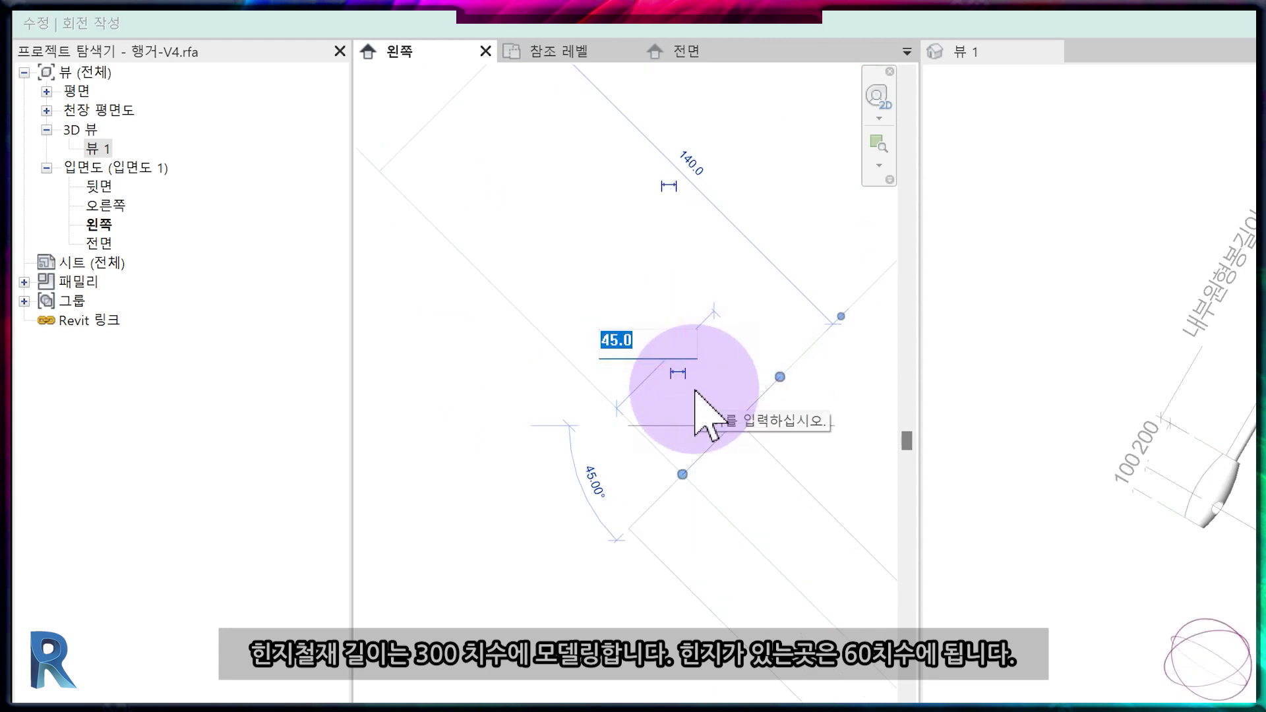
pyautogui.write('40')
pyautogui.click(696, 391)
pyautogui.click(746, 412)
pyautogui.scroll(-2, 673, 564)
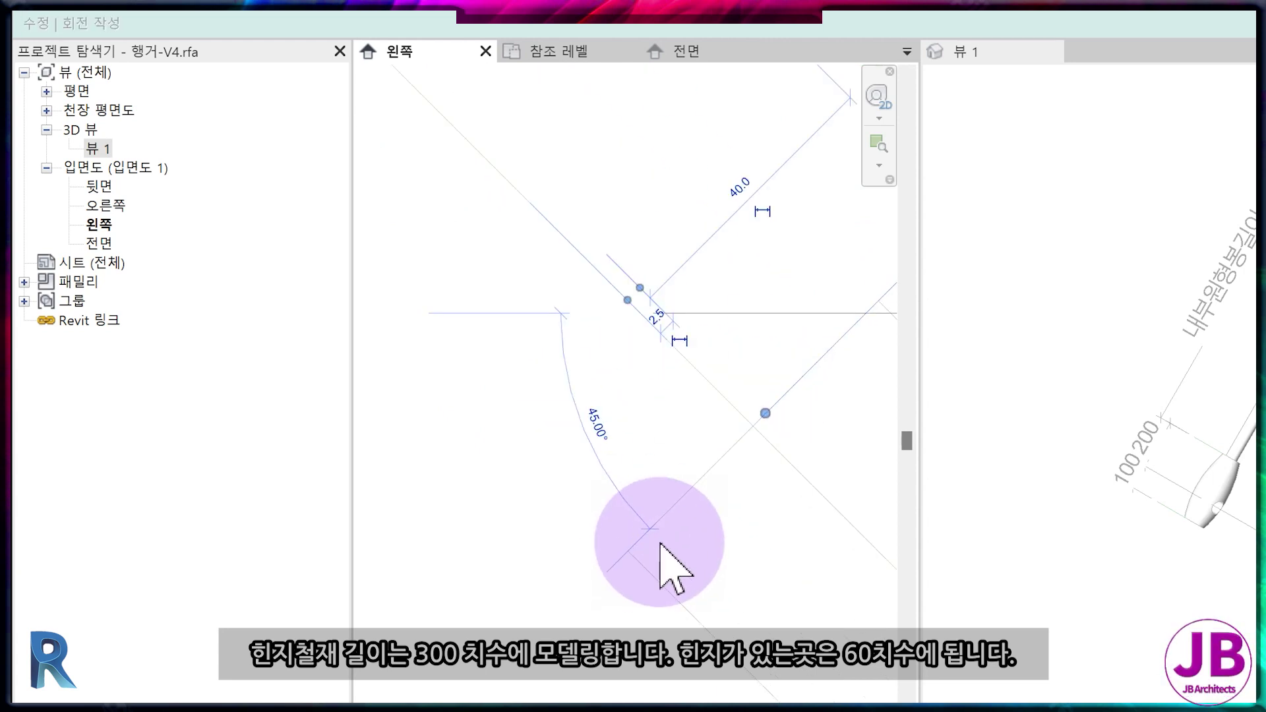
pyautogui.scroll(2, 770, 412)
pyautogui.press('m')
pyautogui.press('v')
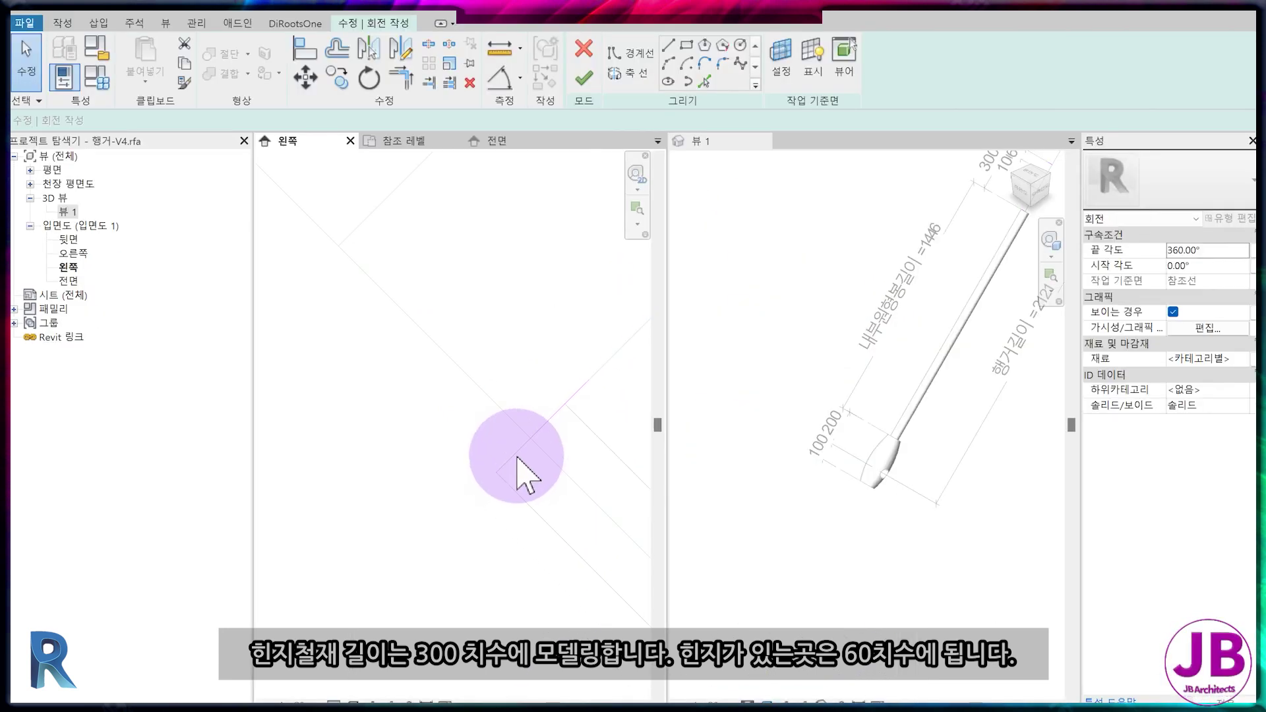
# Join the two line ends with a spline and draw the revolve axis along the profile edge.
pyautogui.click(741, 63)
pyautogui.click(525, 232)
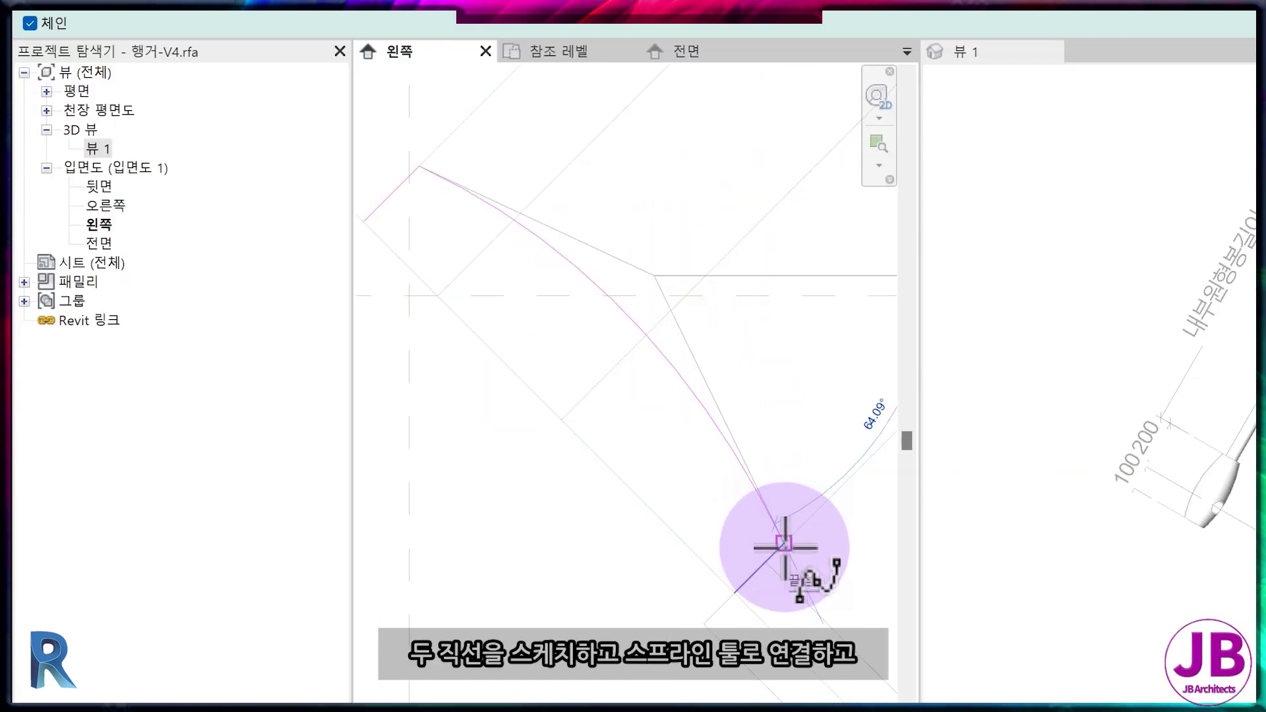
pyautogui.click(783, 542)
pyautogui.press('Escape')
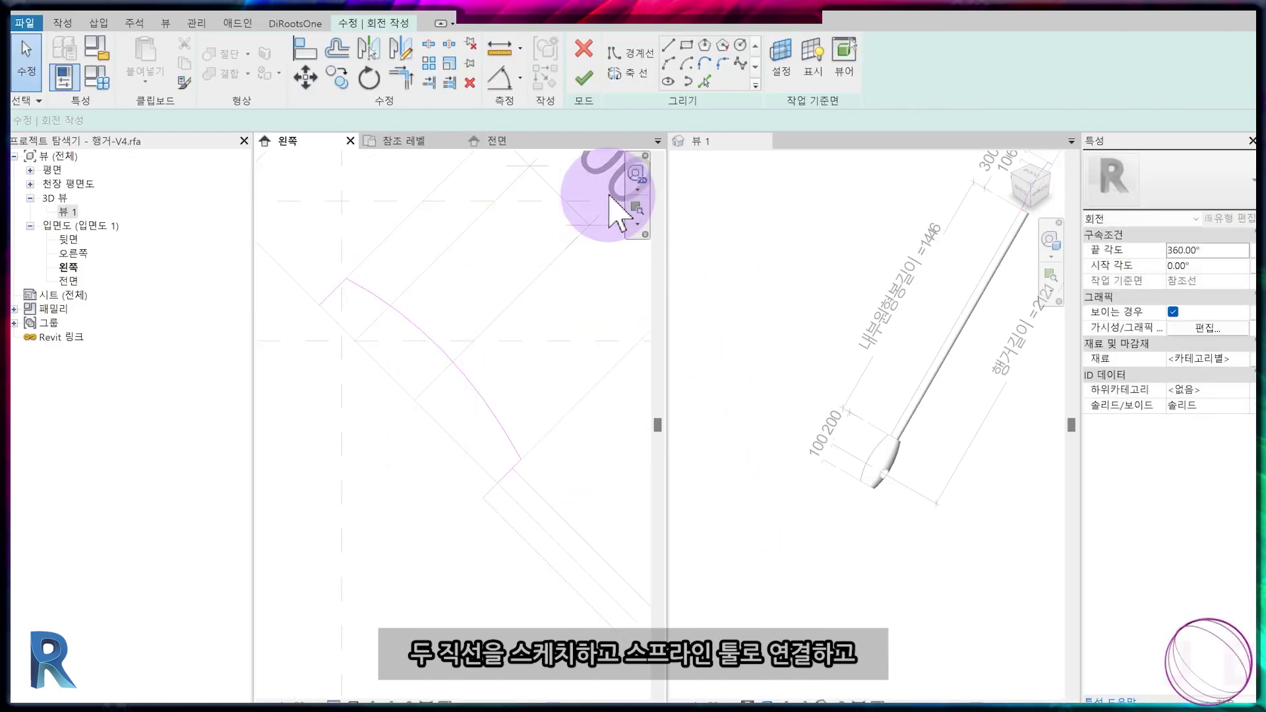
pyautogui.click(626, 73)
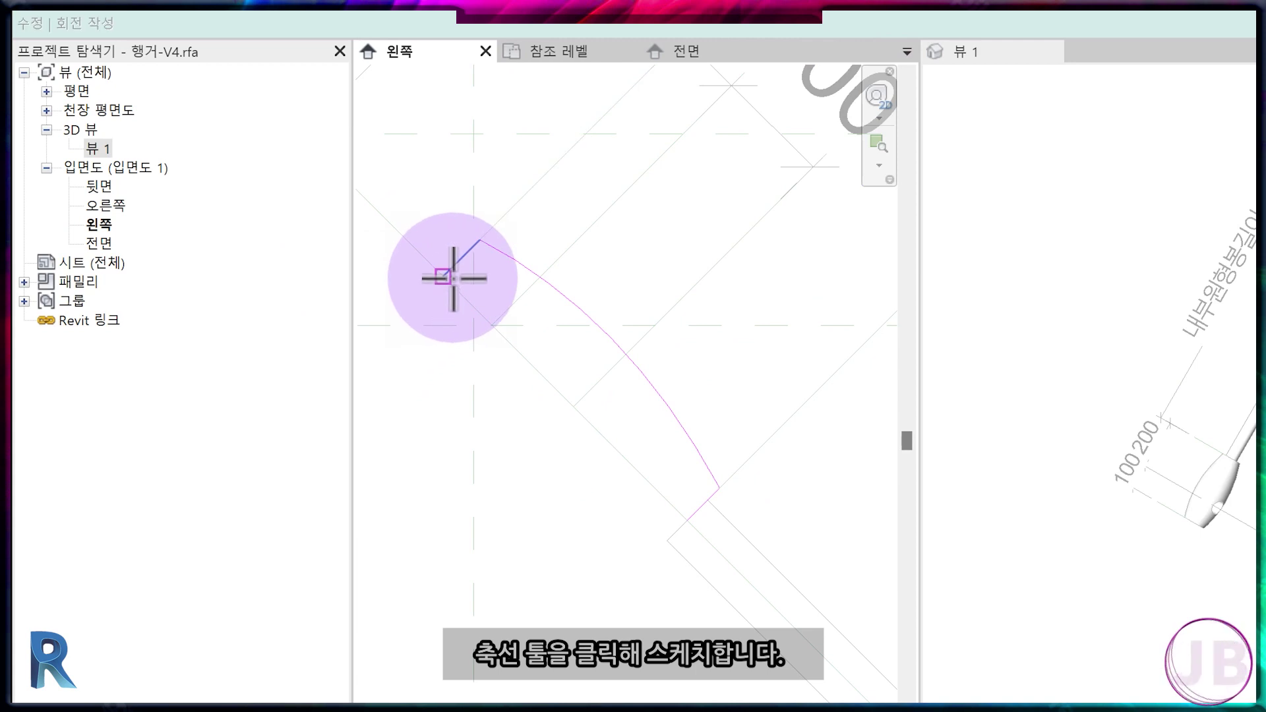
pyautogui.click(312, 294)
pyautogui.click(488, 474)
pyautogui.click(628, 437)
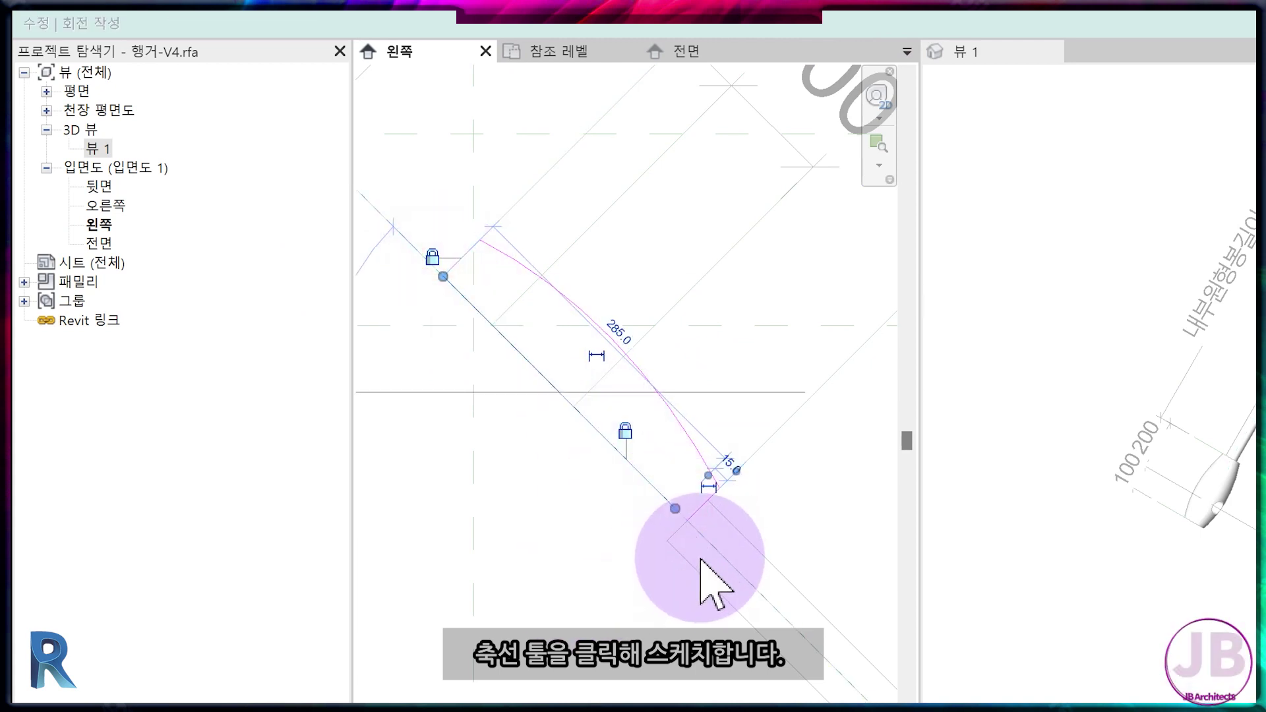
# Close the profile with a final line and pan out to see the whole hanger.
pyautogui.click(443, 277)
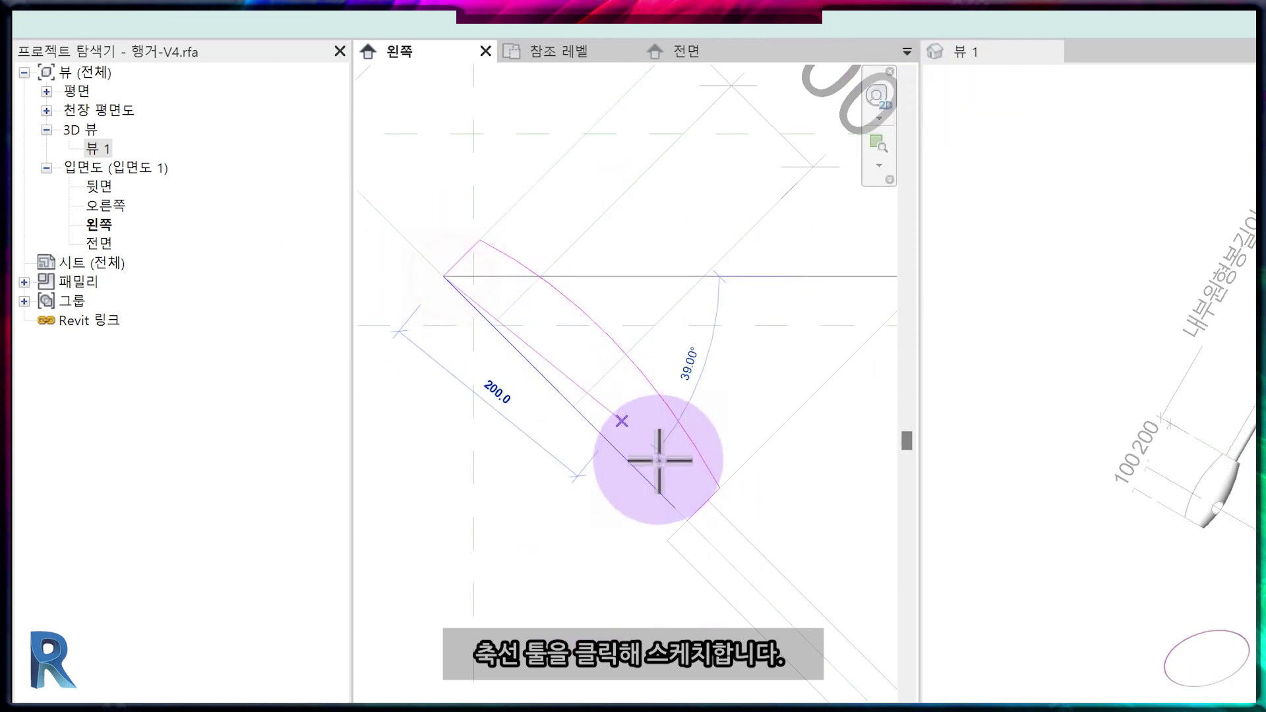
pyautogui.click(686, 520)
pyautogui.press('Escape')
pyautogui.press('Escape')
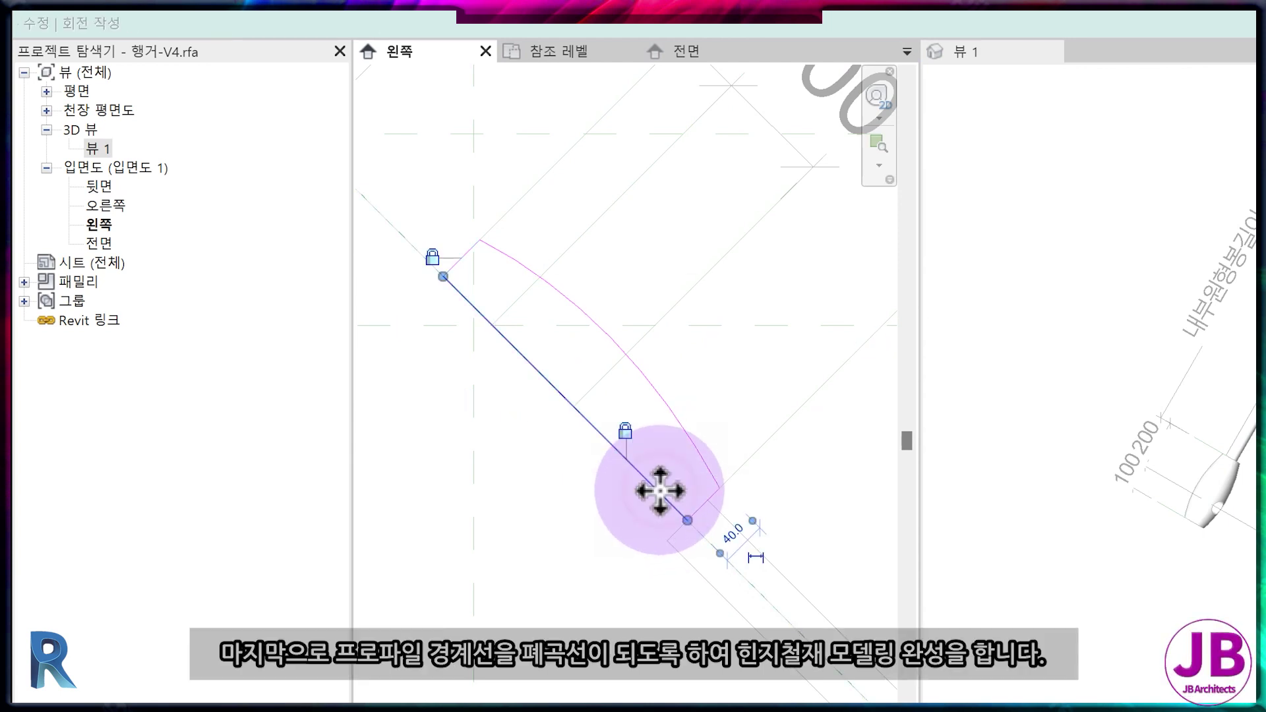
pyautogui.scroll(-2, 597, 508)
pyautogui.scroll(-2, 594, 508)
pyautogui.moveTo(593, 508); pyautogui.dragTo(636, 607, button='middle')
pyautogui.scroll(-2, 579, 503)
pyautogui.scroll(-1, 650, 574)
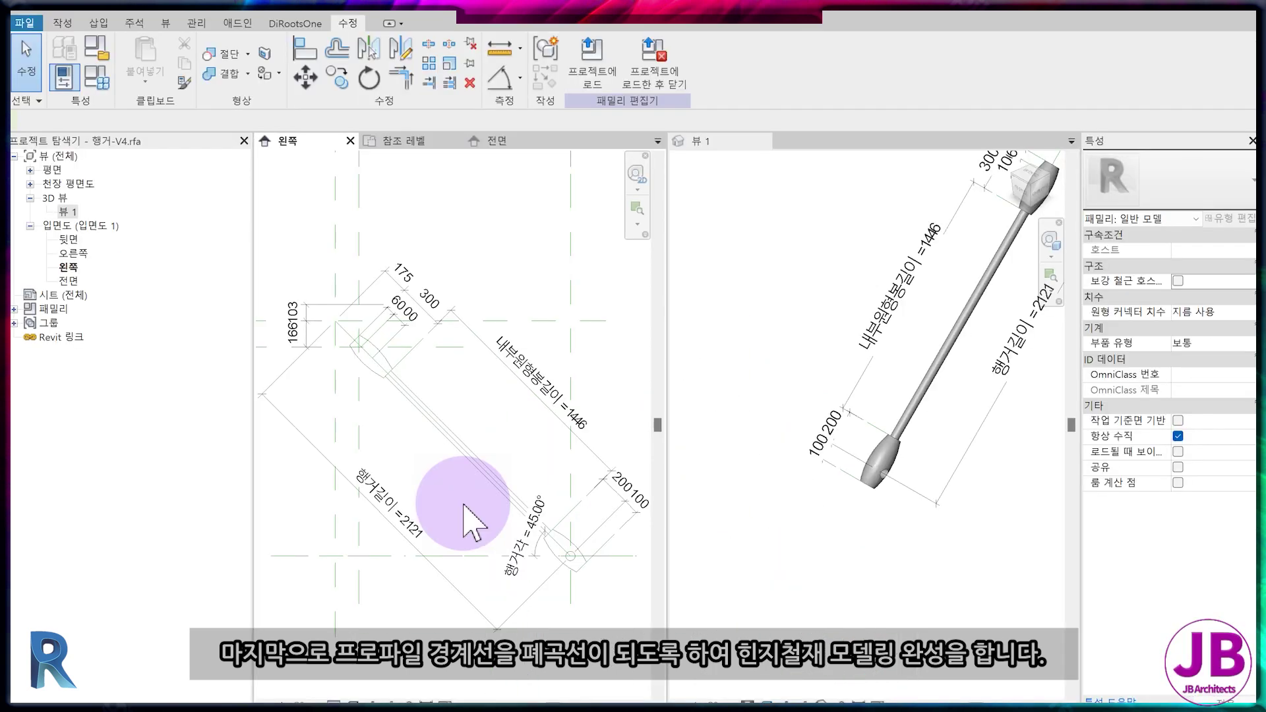
pyautogui.scroll(-1, 471, 521)
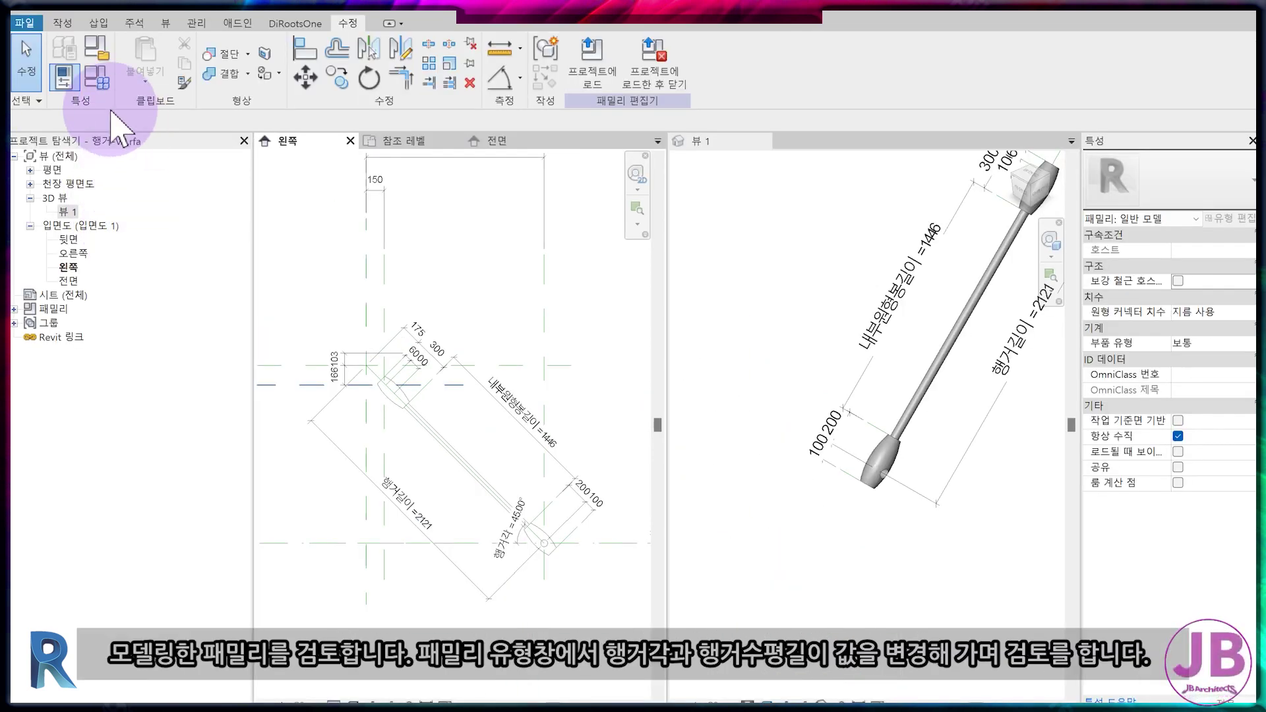
pyautogui.click(99, 76)
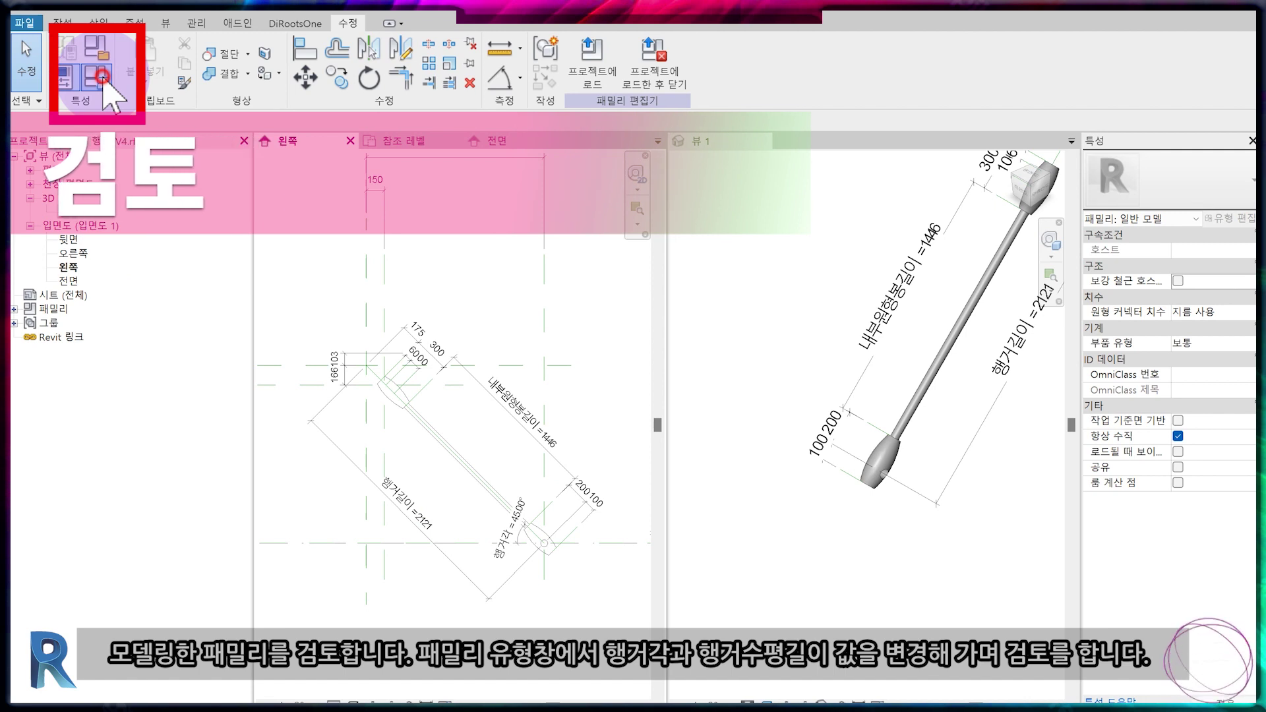
pyautogui.click(912, 330)
pyautogui.press('Up')
pyautogui.press('Up')
pyautogui.press('Up')
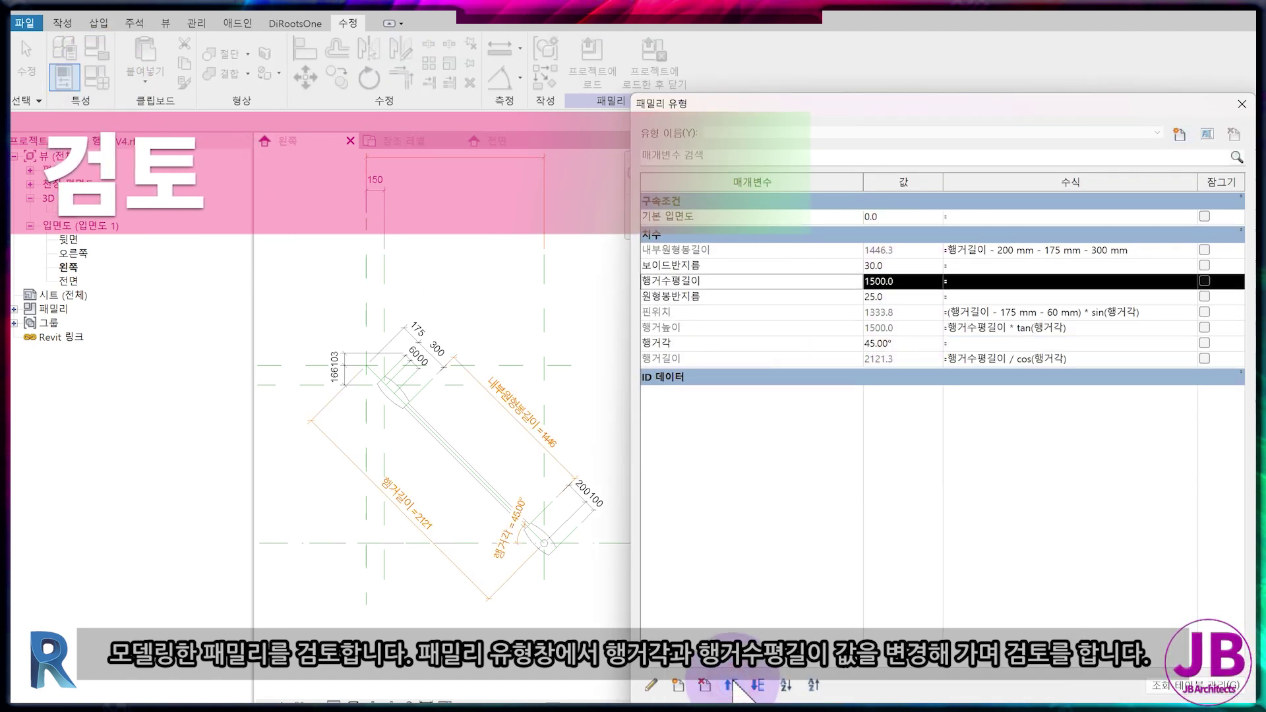
pyautogui.click(729, 685)
pyautogui.click(729, 685)
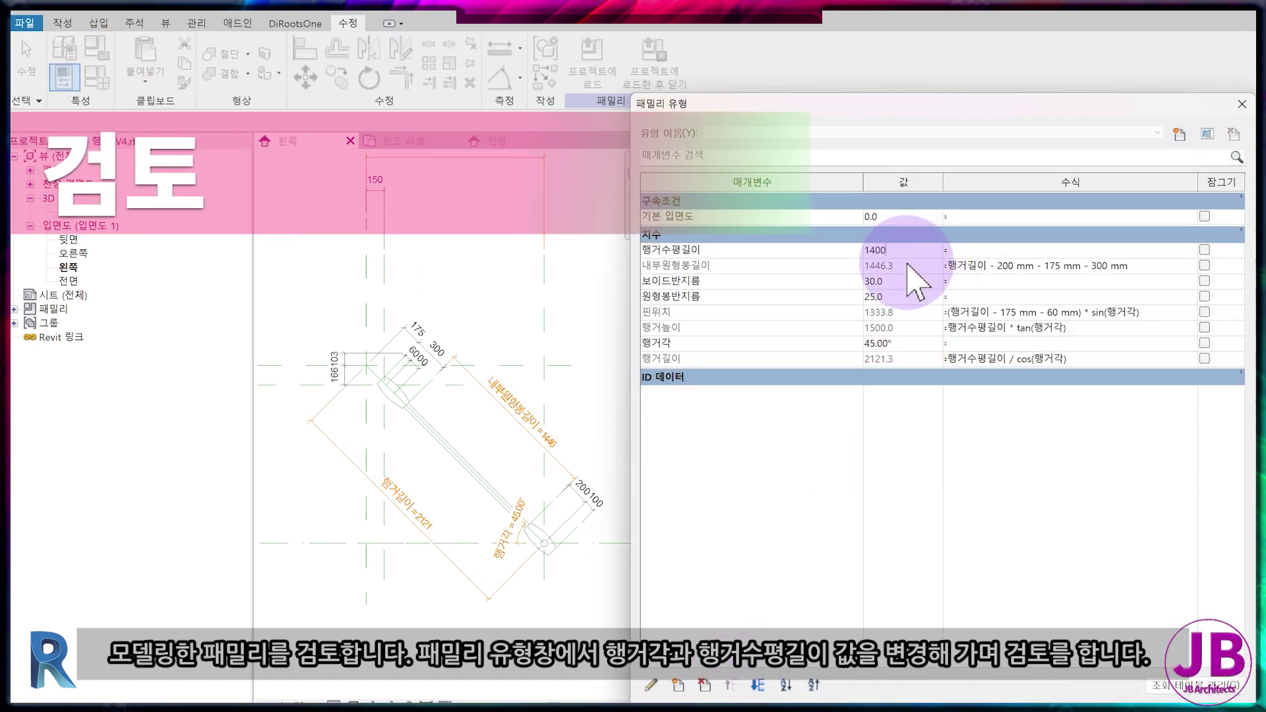
pyautogui.press('Return')
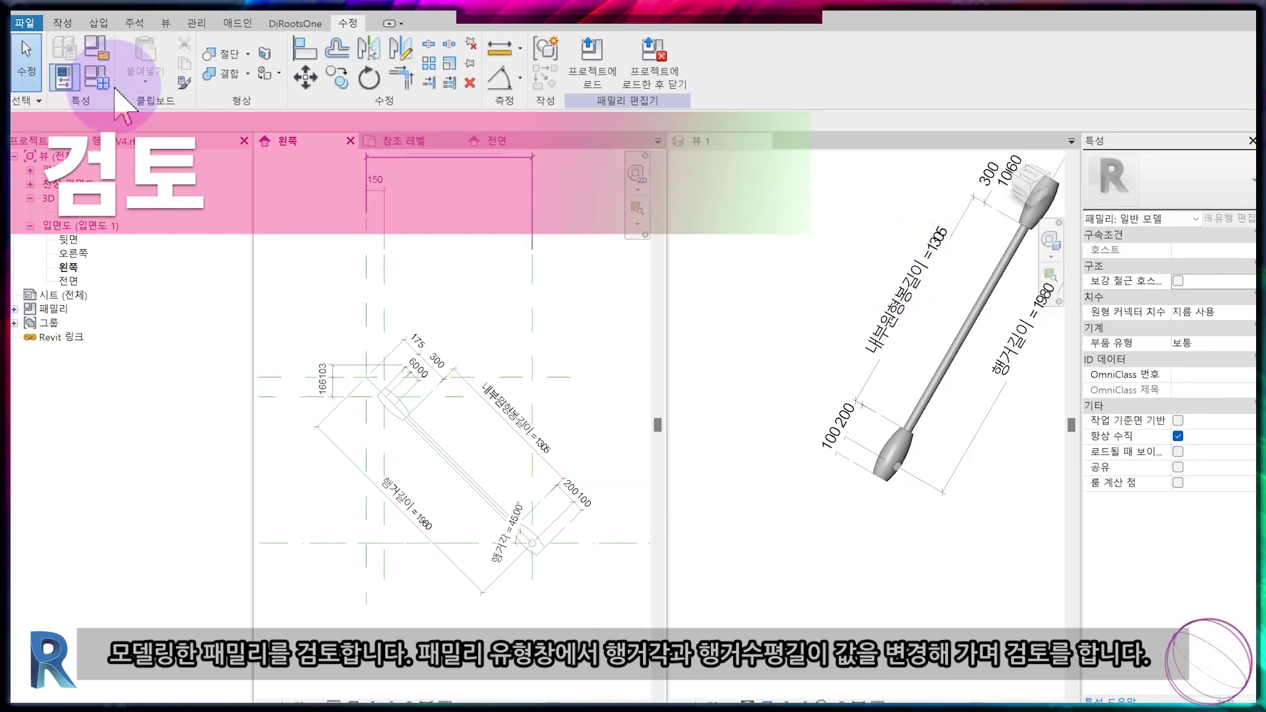
pyautogui.click(97, 77)
pyautogui.doubleClick(911, 328)
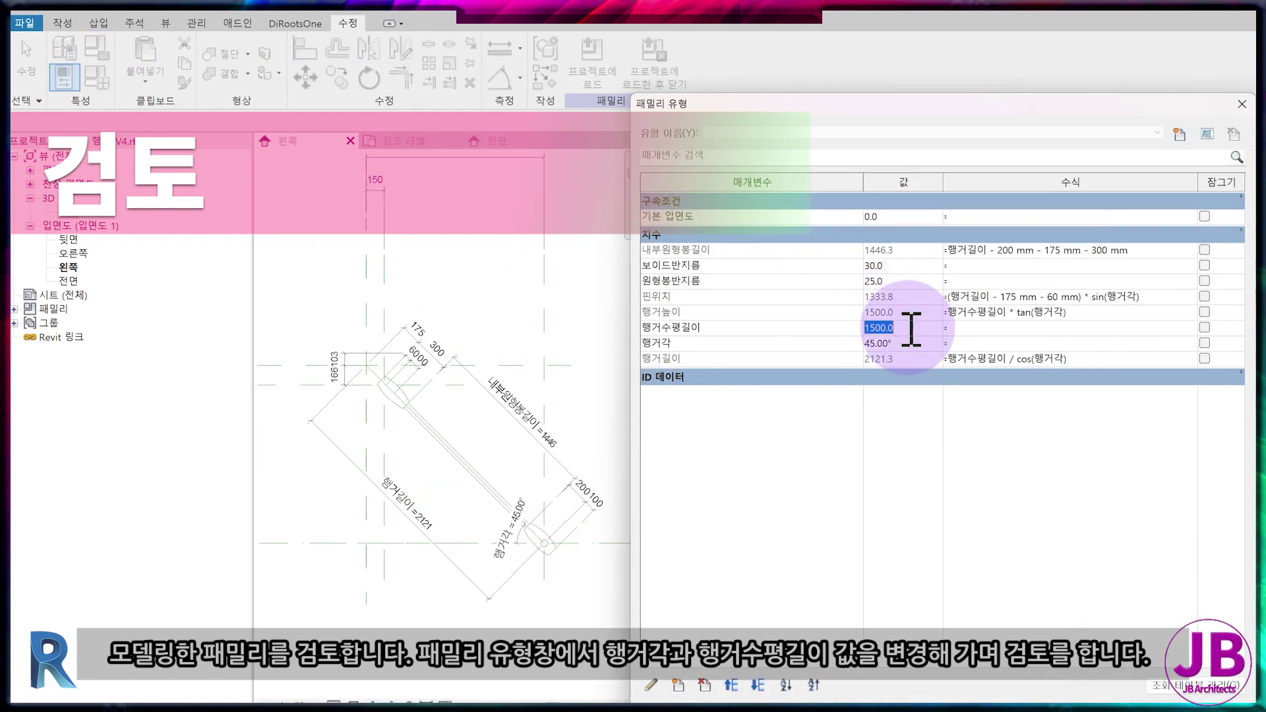
pyautogui.press('Return')
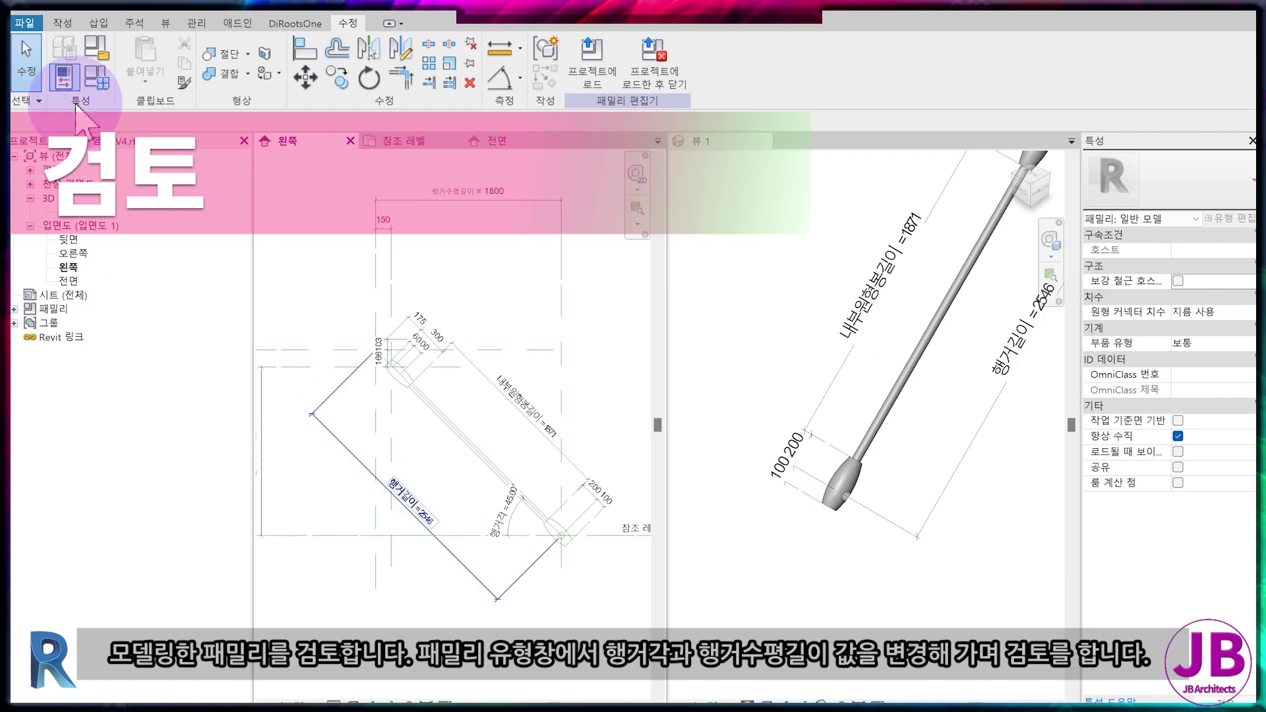
pyautogui.click(63, 77)
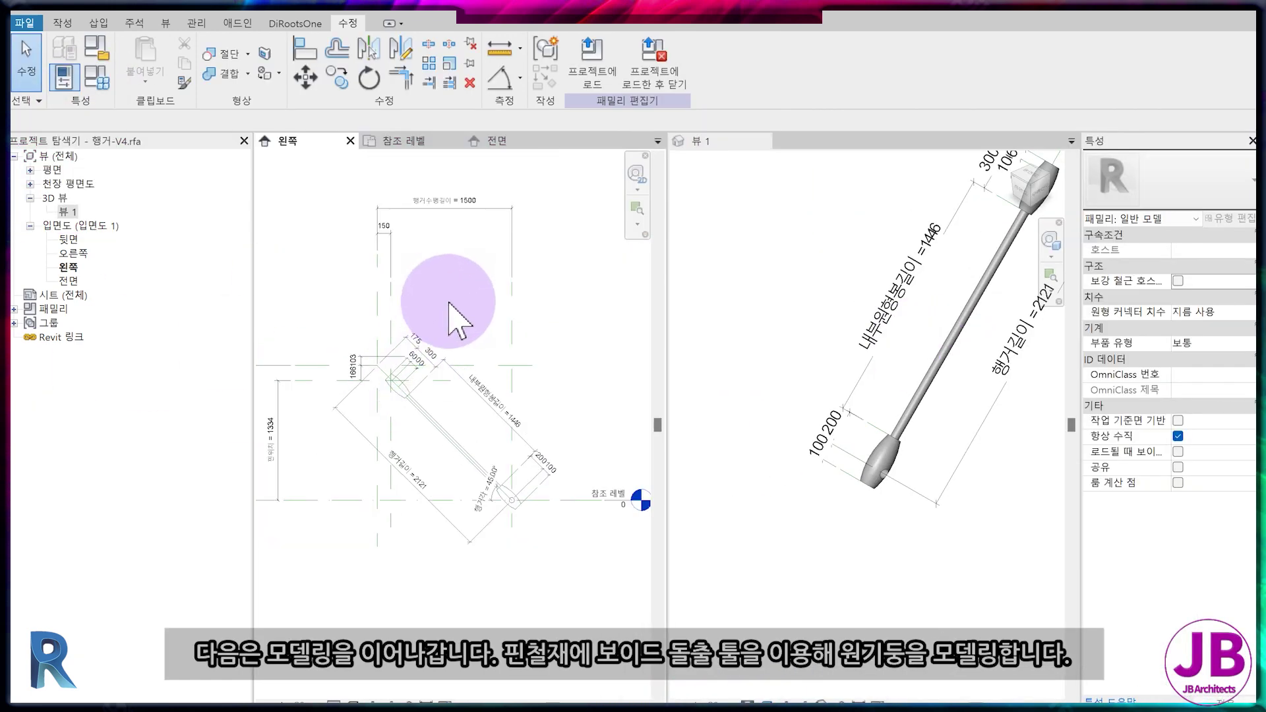
pyautogui.moveTo(449, 303); pyautogui.dragTo(490, 330, button='middle')
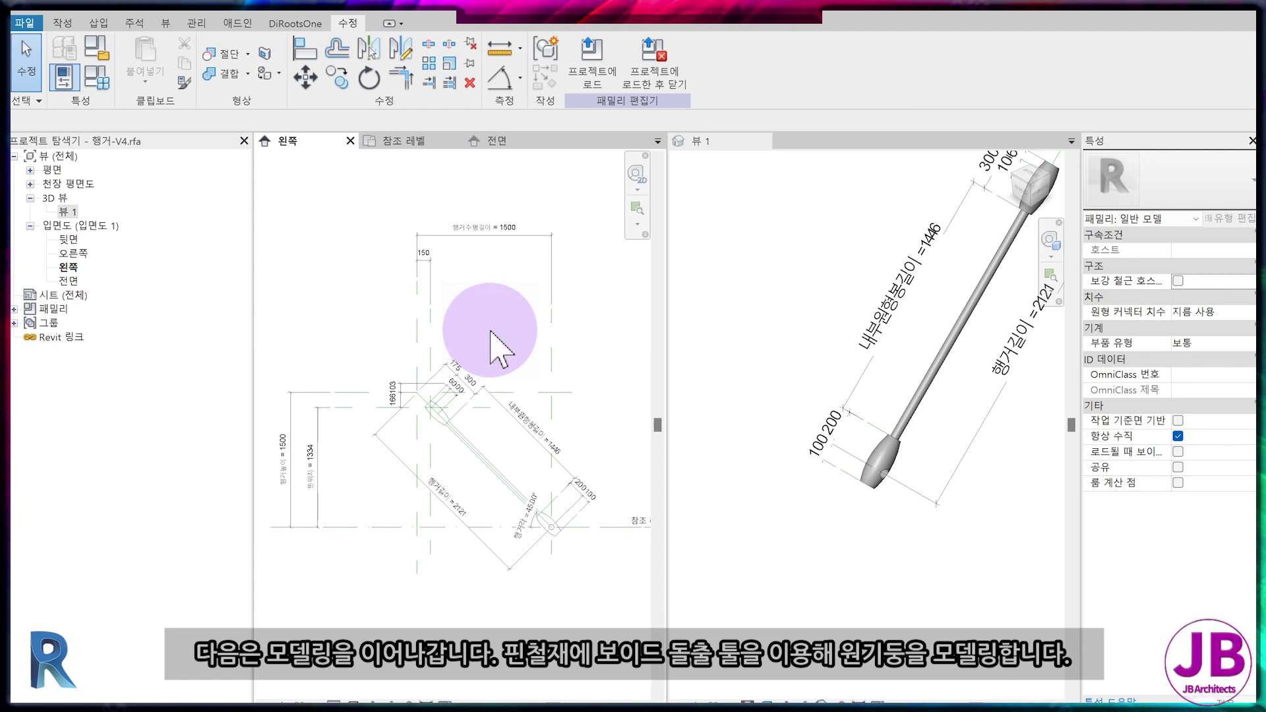
pyautogui.click(62, 23)
# Start a new void extrusion with the hinge end in view.
pyautogui.click(301, 85)
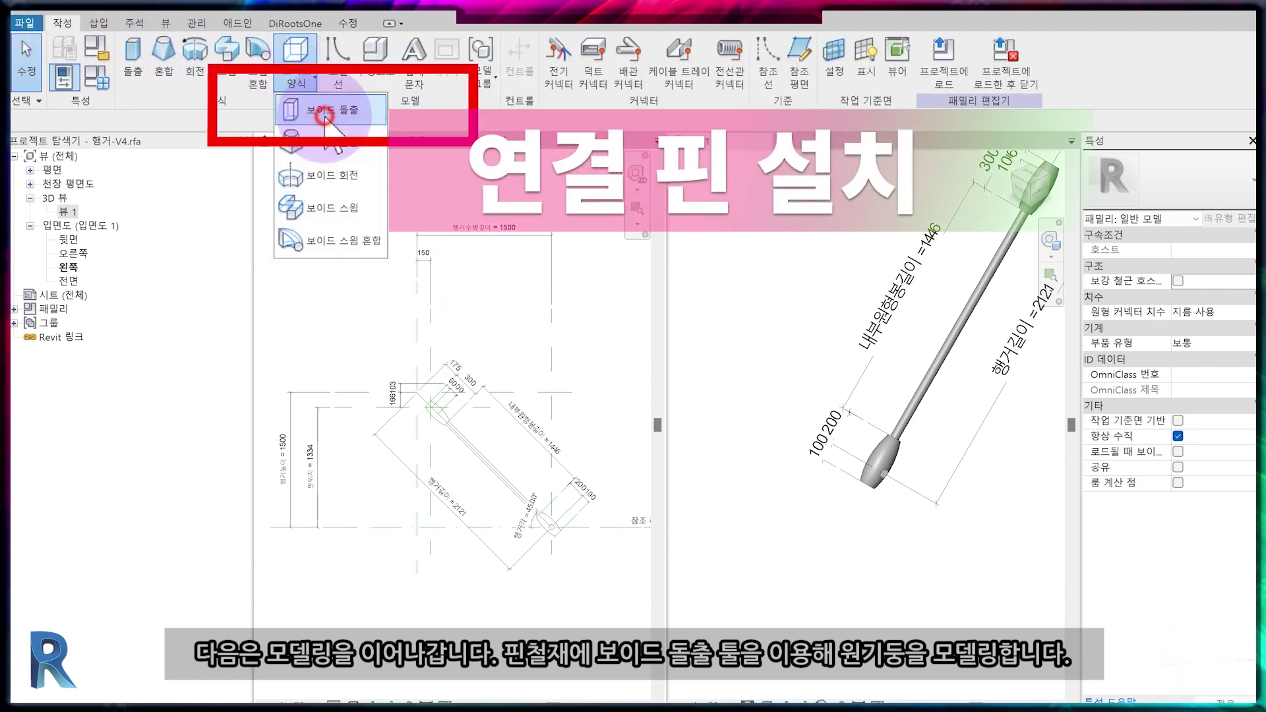
pyautogui.click(325, 117)
pyautogui.scroll(3, 435, 395)
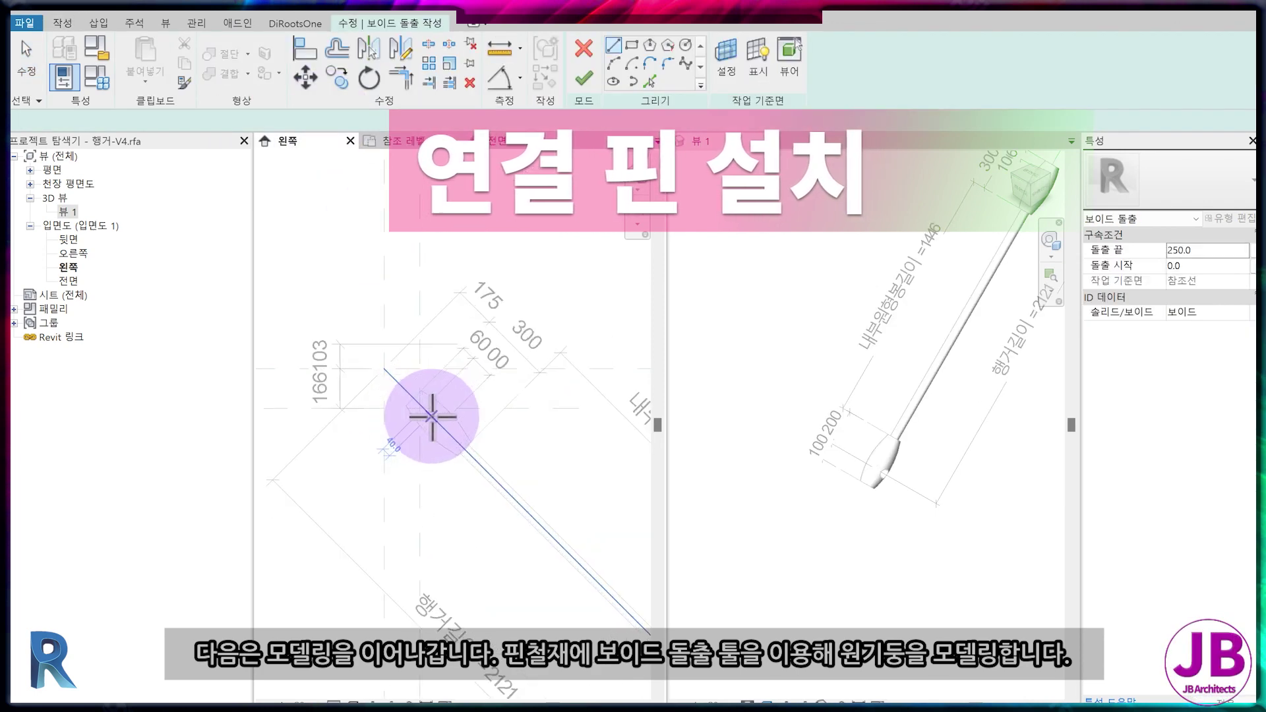
pyautogui.scroll(3, 391, 396)
pyautogui.moveTo(390, 396); pyautogui.dragTo(502, 455, button='middle')
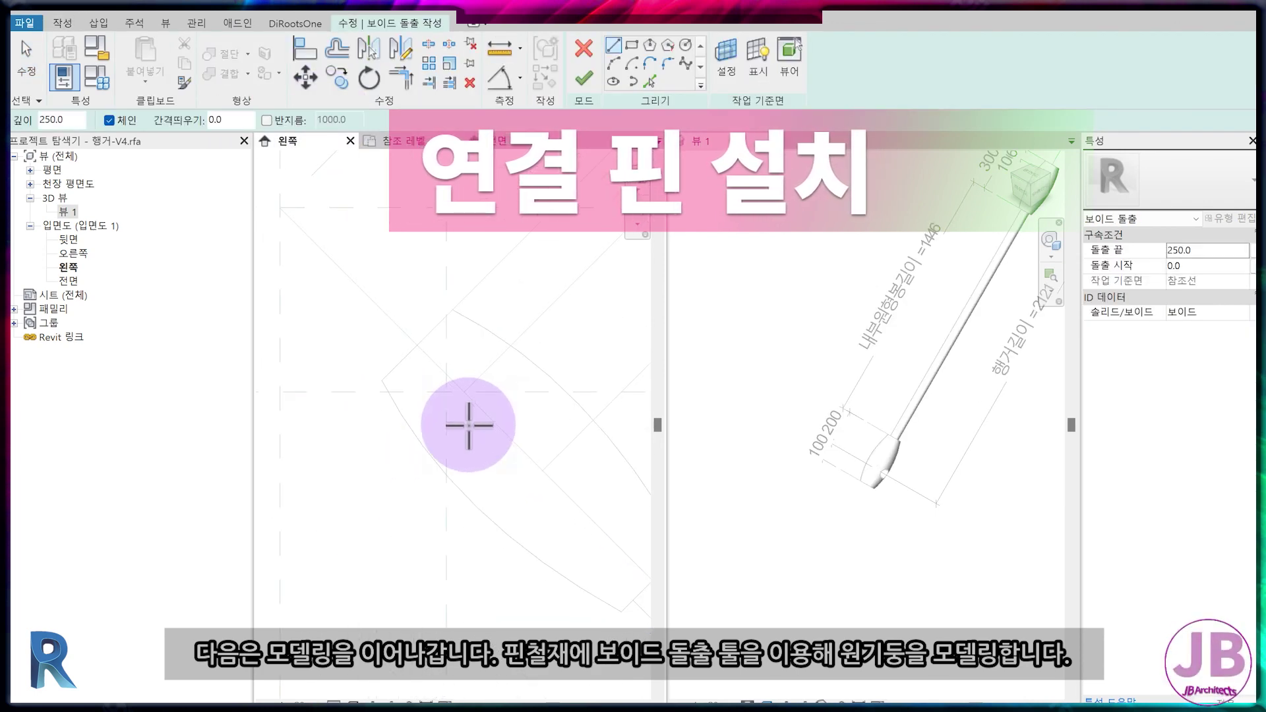
# Sketch a 30-radius circle at the pin from two centre-and-end arcs.
pyautogui.click(635, 64)
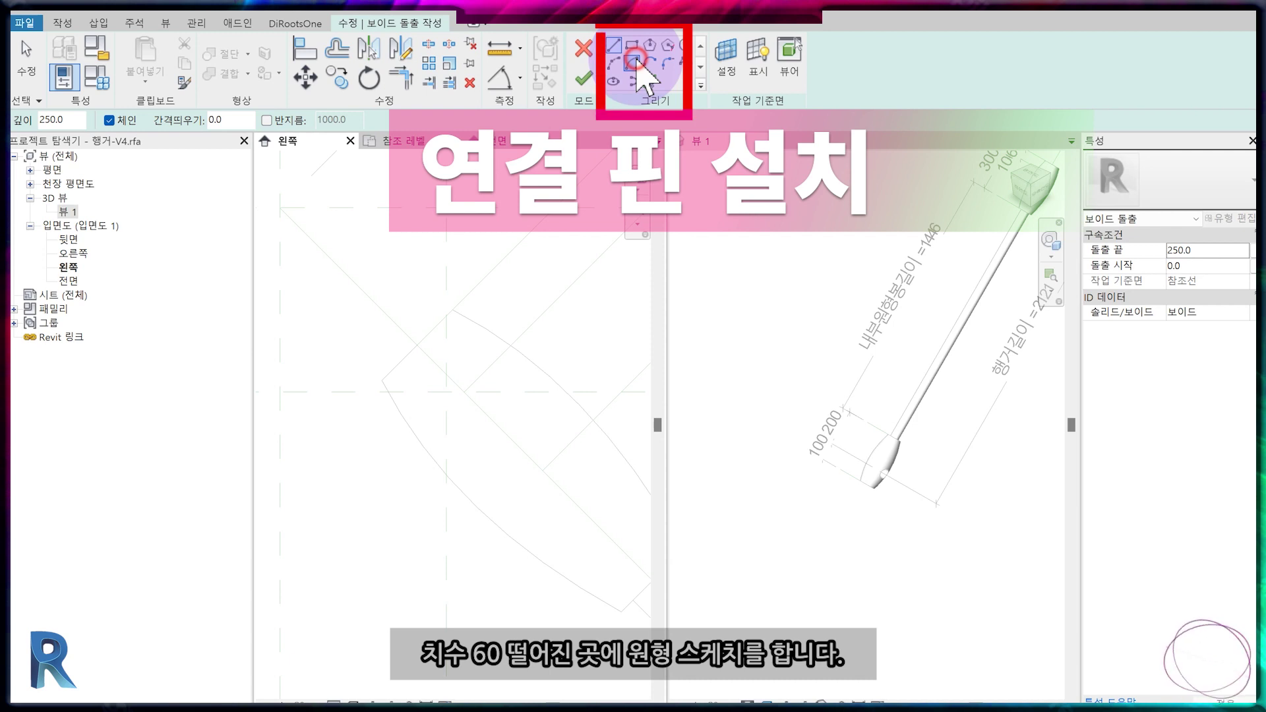
pyautogui.click(634, 62)
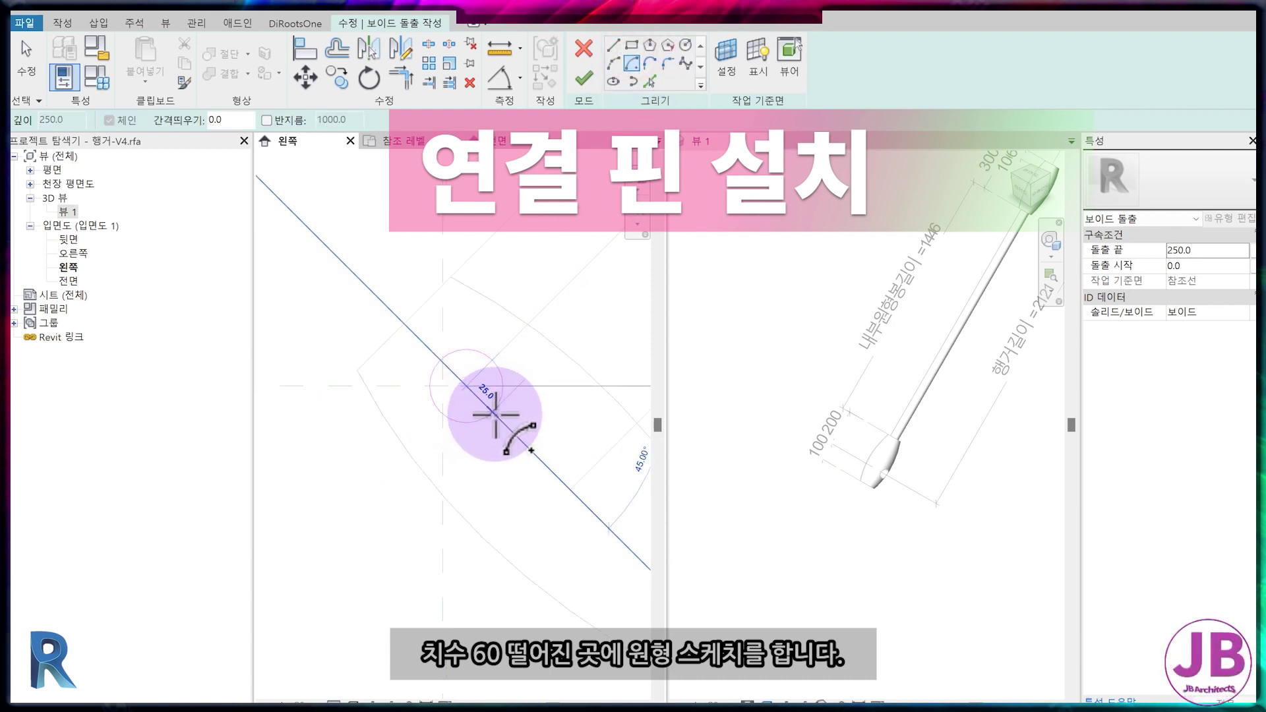
pyautogui.click(528, 382)
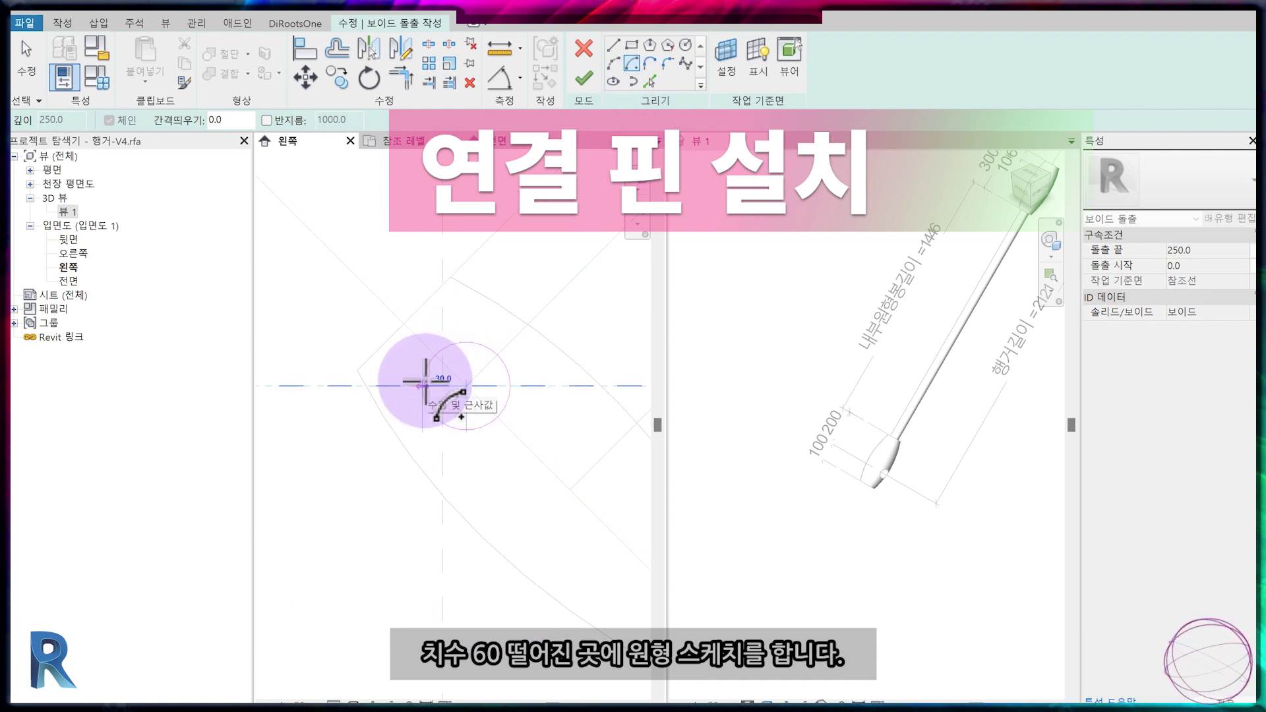
pyautogui.click(425, 383)
pyautogui.click(517, 384)
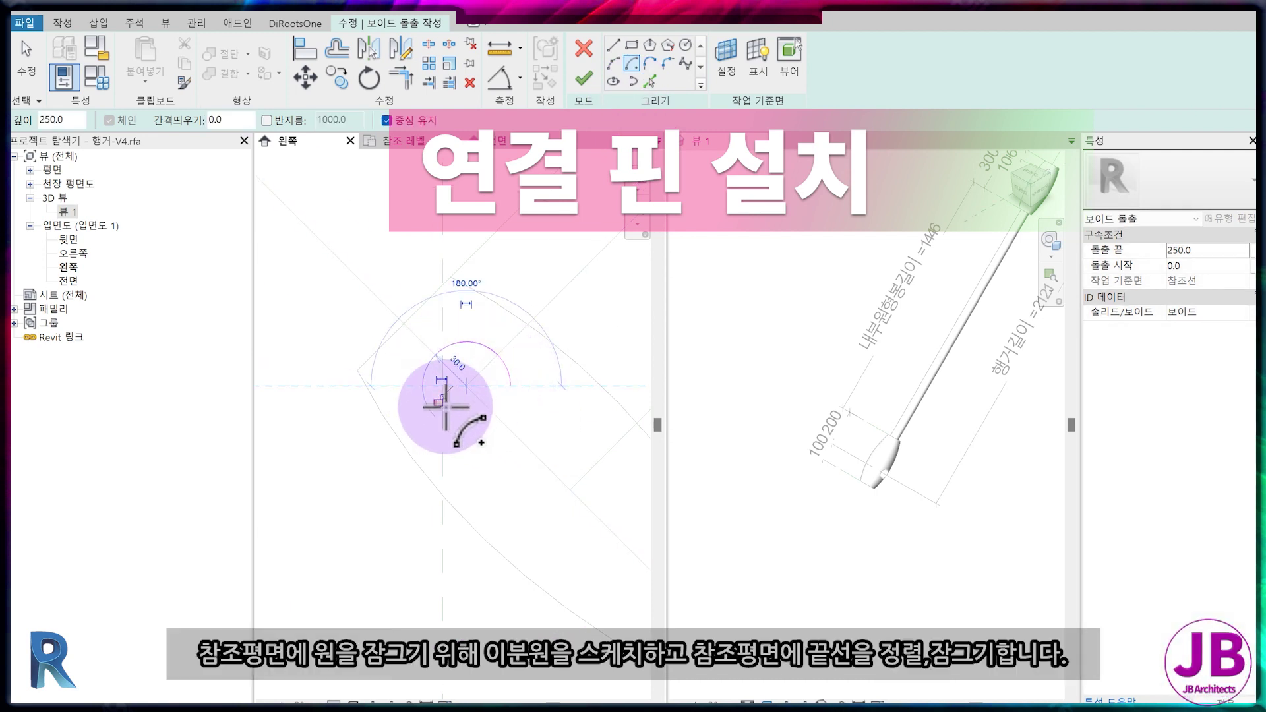
pyautogui.press('Escape')
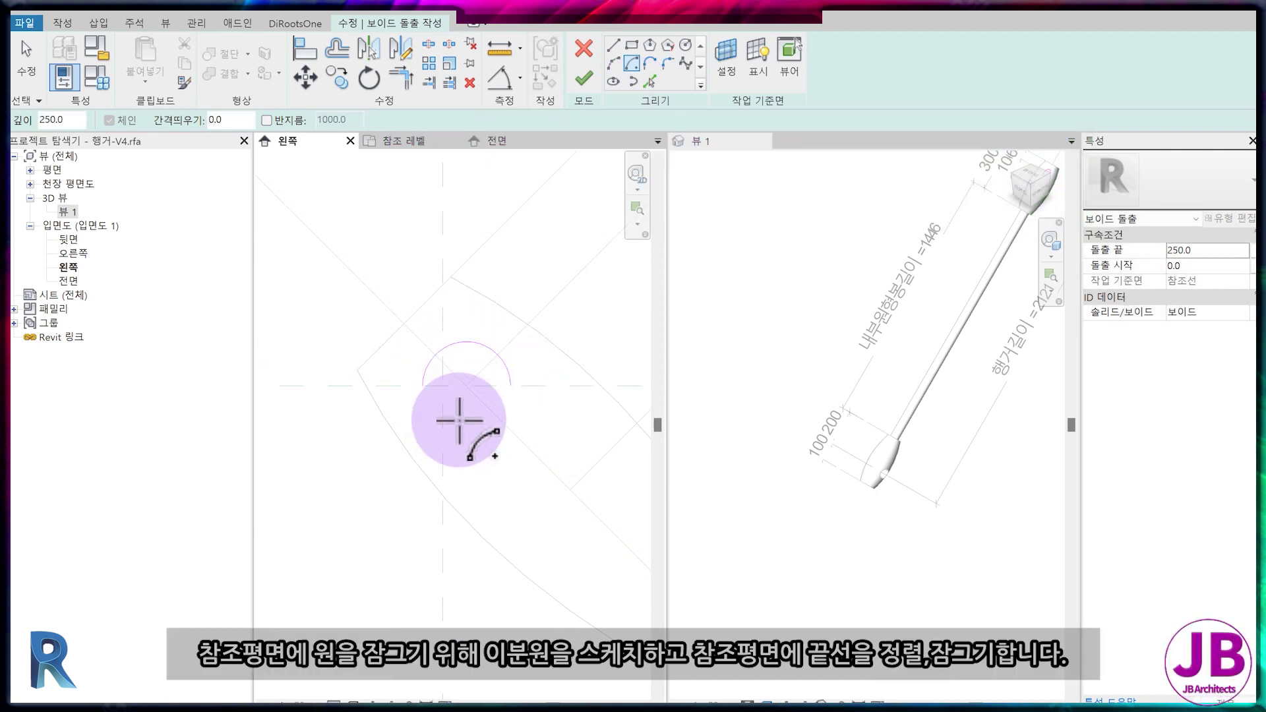
pyautogui.click(422, 385)
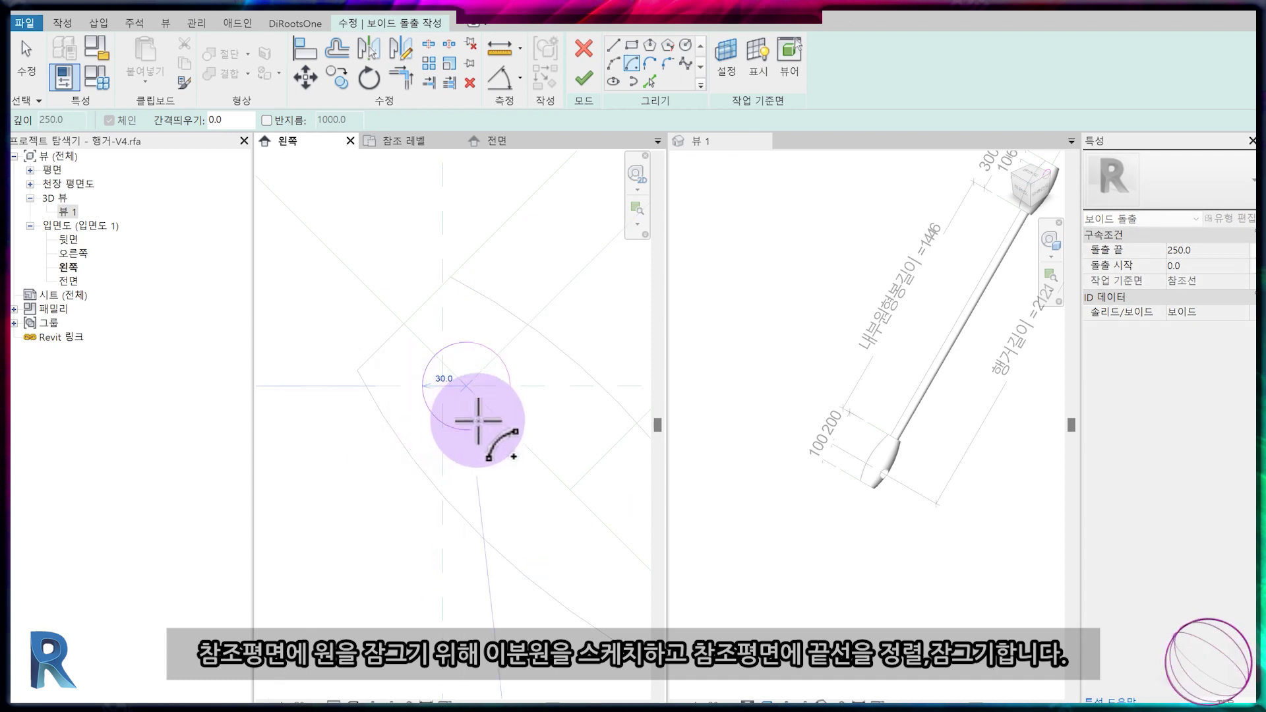
pyautogui.press('Escape')
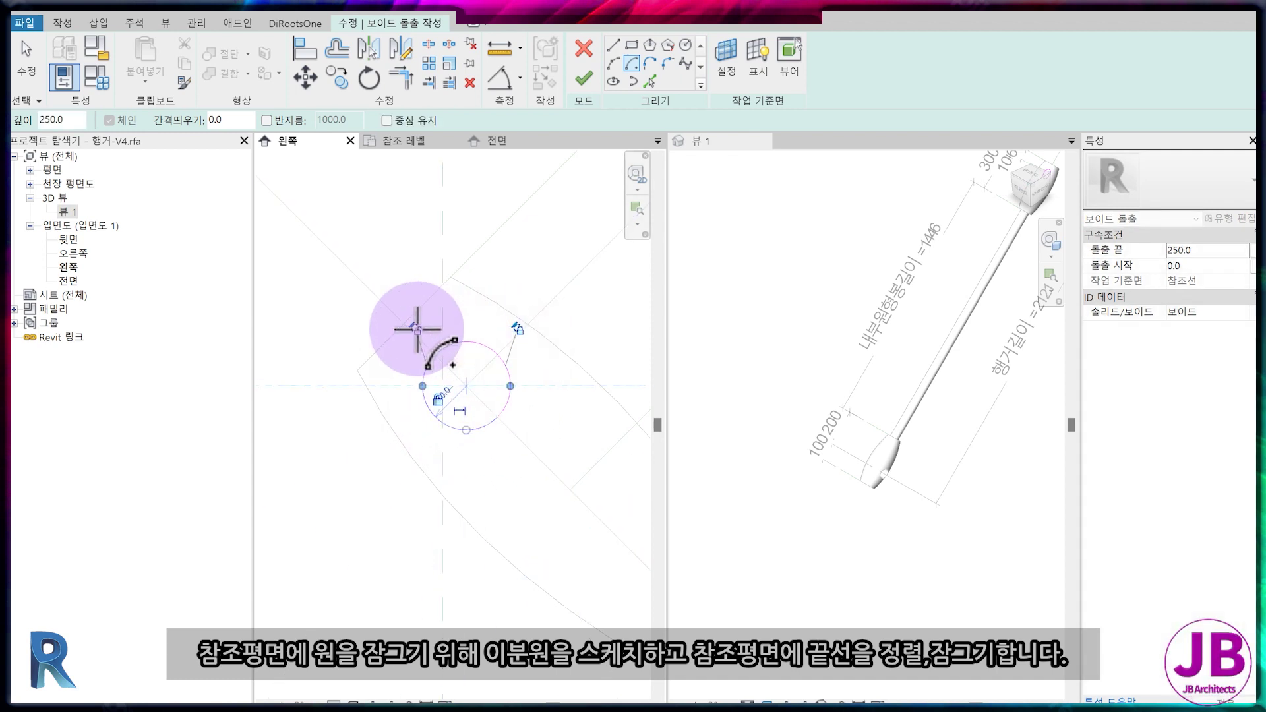
pyautogui.press('Escape')
# Make the arc's radius dimension permanent and label it 보이드반지름.
pyautogui.click(465, 343)
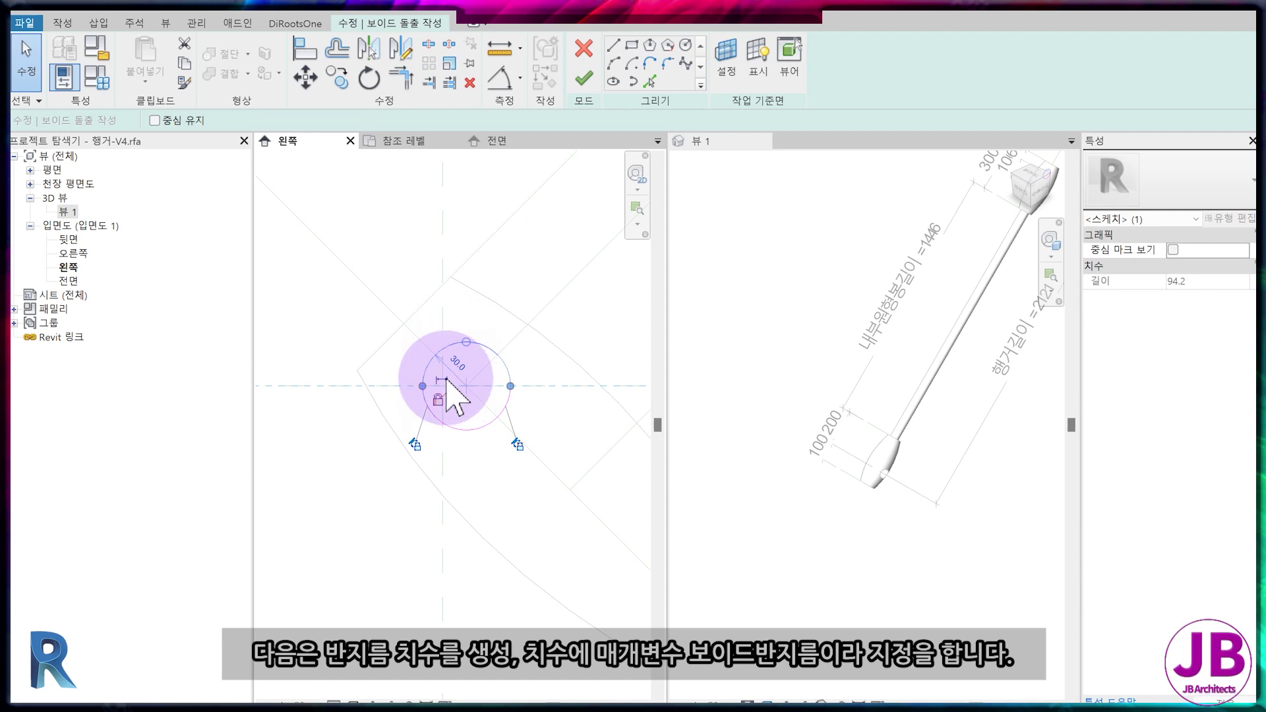
pyautogui.click(440, 381)
pyautogui.click(727, 61)
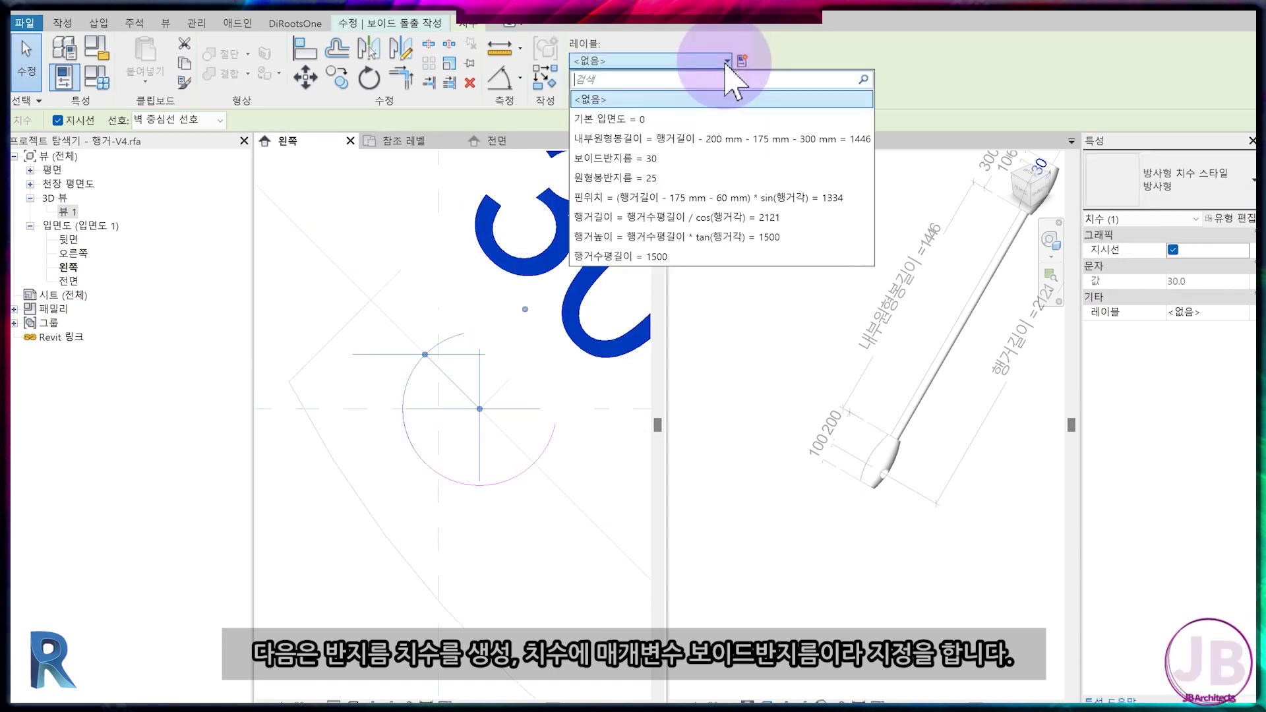
pyautogui.click(615, 159)
pyautogui.click(424, 390)
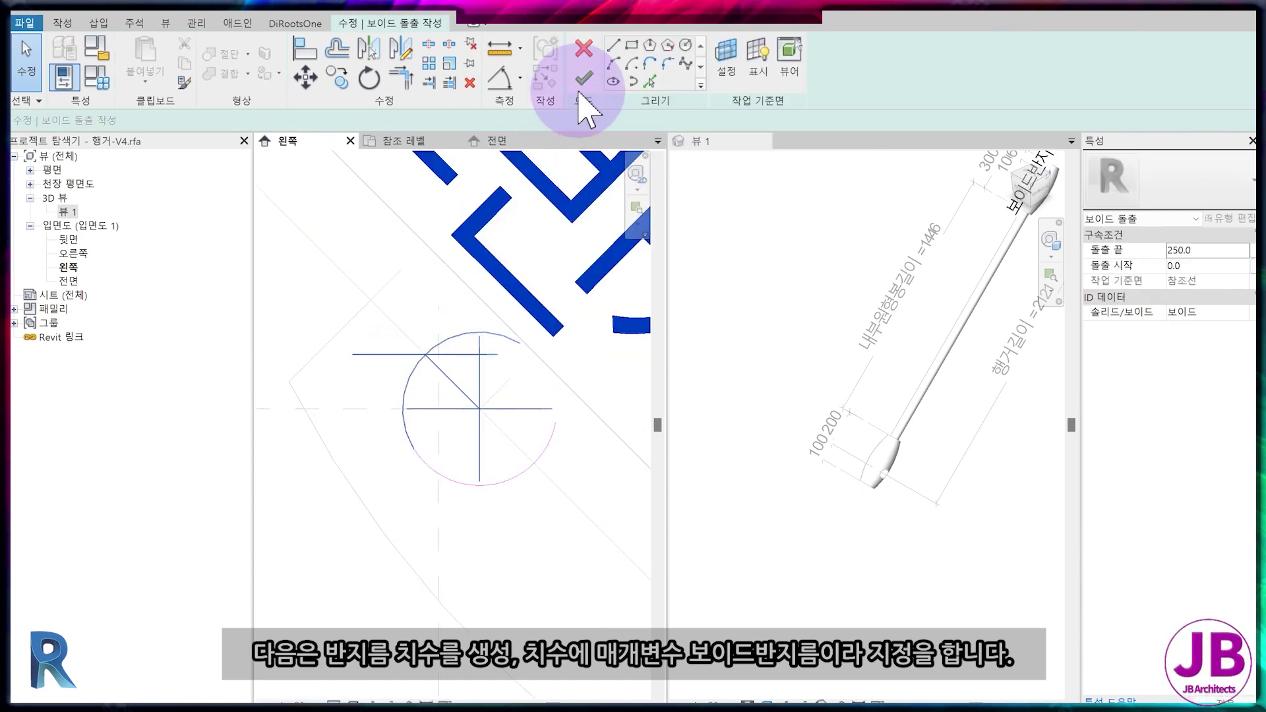
# Drag the void extrusion's start grip out to -296.4.
pyautogui.click(483, 144)
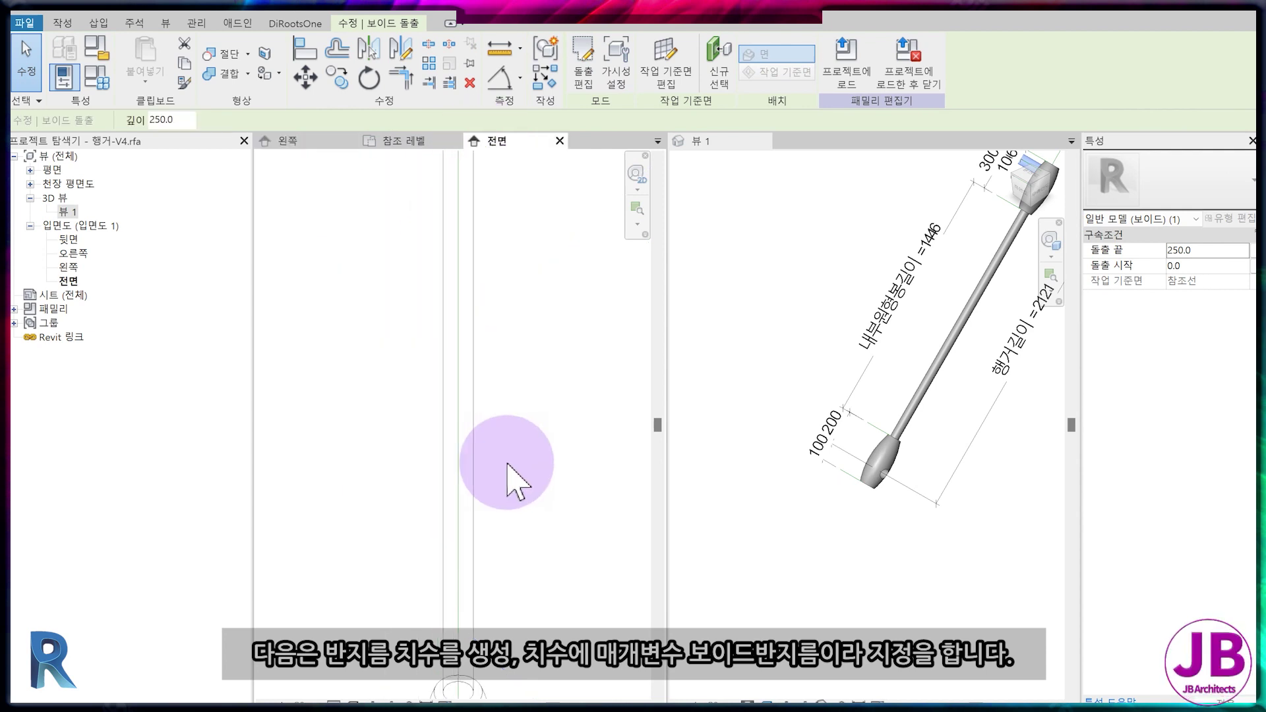
pyautogui.moveTo(424, 283); pyautogui.dragTo(519, 283)
pyautogui.click(475, 287)
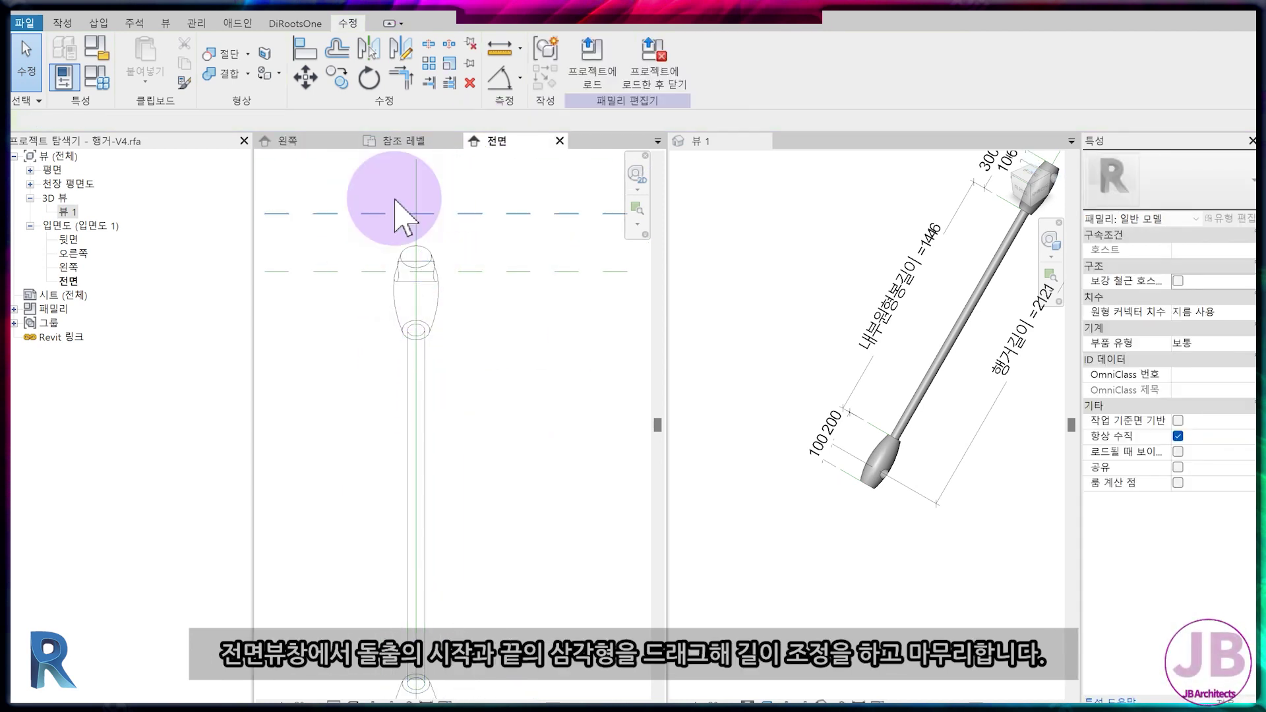
# Check the void in 3D View 1, then switch to the left elevation.
pyautogui.click(699, 283)
pyautogui.scroll(-3, 732, 343)
pyautogui.scroll(-1, 791, 408)
pyautogui.scroll(4, 897, 362)
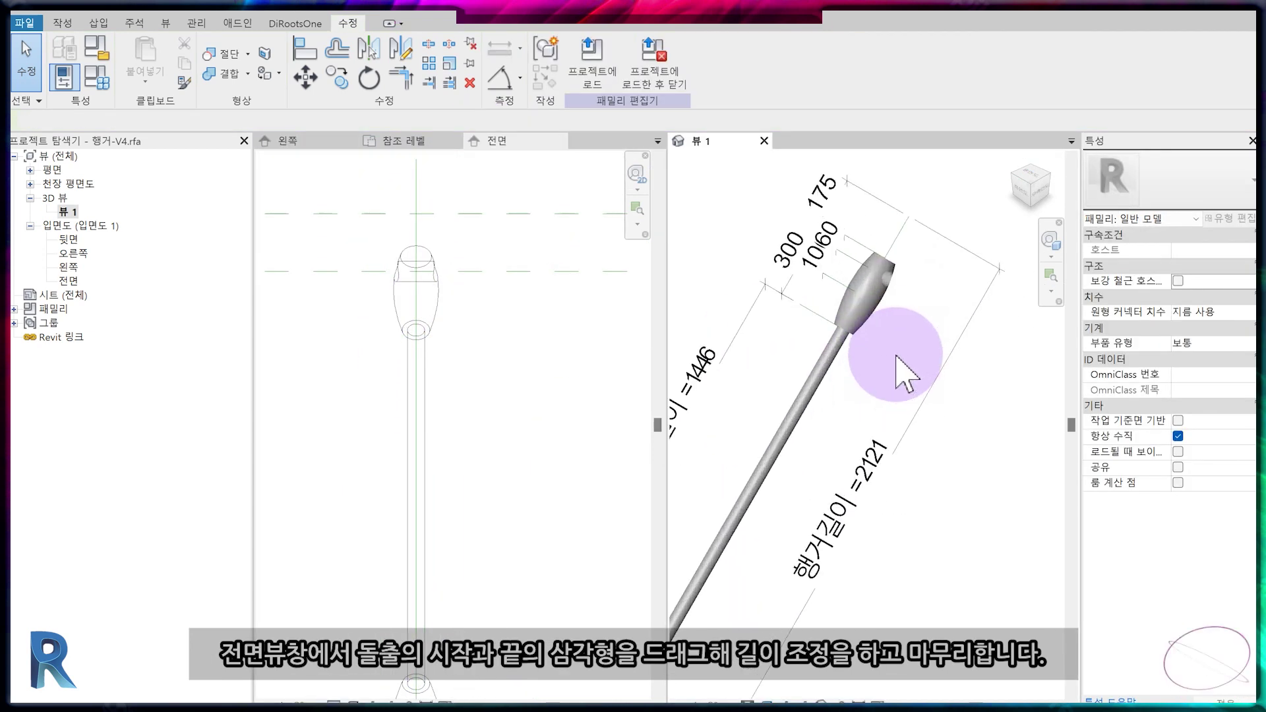
pyautogui.scroll(-1, 906, 323)
pyautogui.scroll(-2, 905, 311)
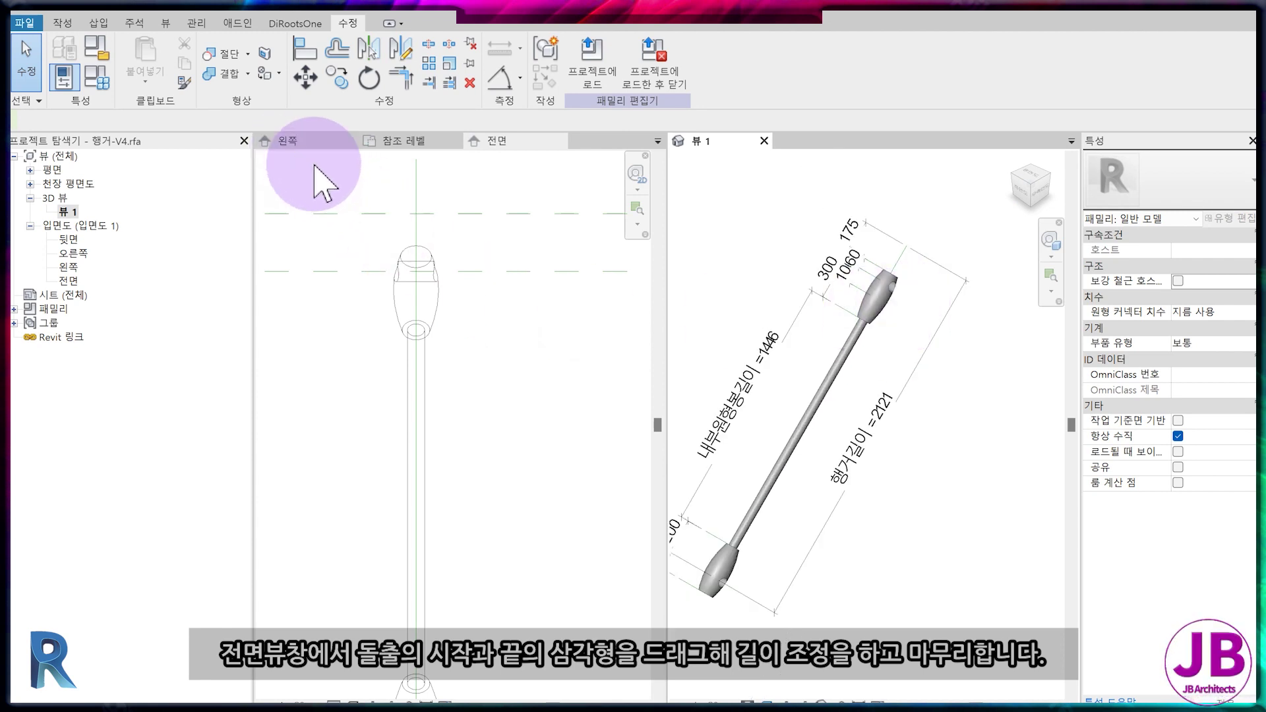
pyautogui.click(305, 140)
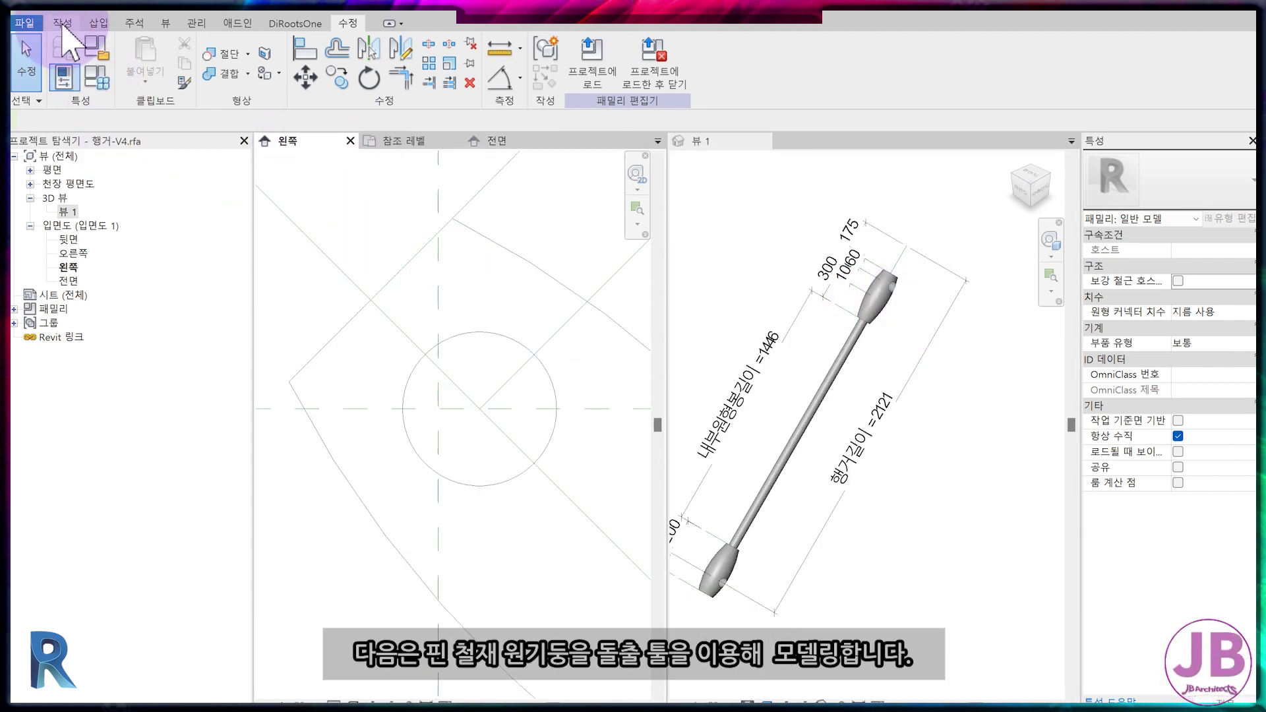
# Start a solid extrusion and sketch a circle at the reference intersection from two arcs.
pyautogui.click(63, 23)
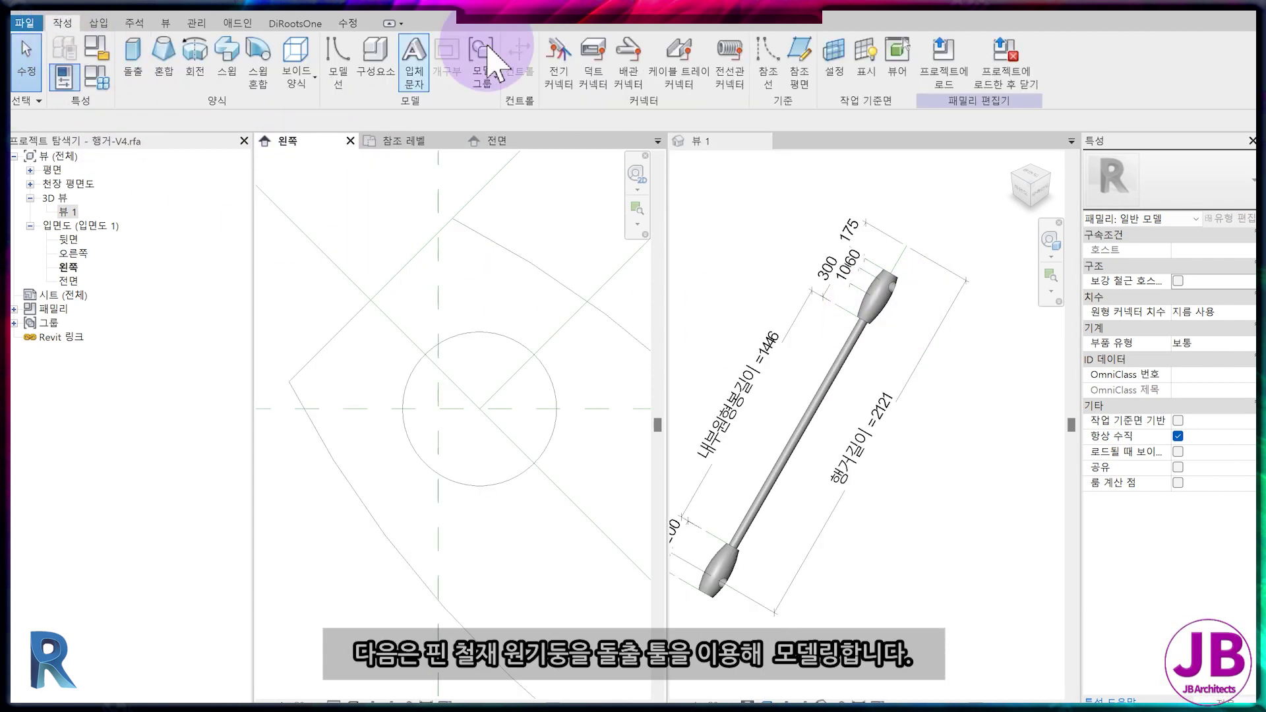
pyautogui.click(144, 80)
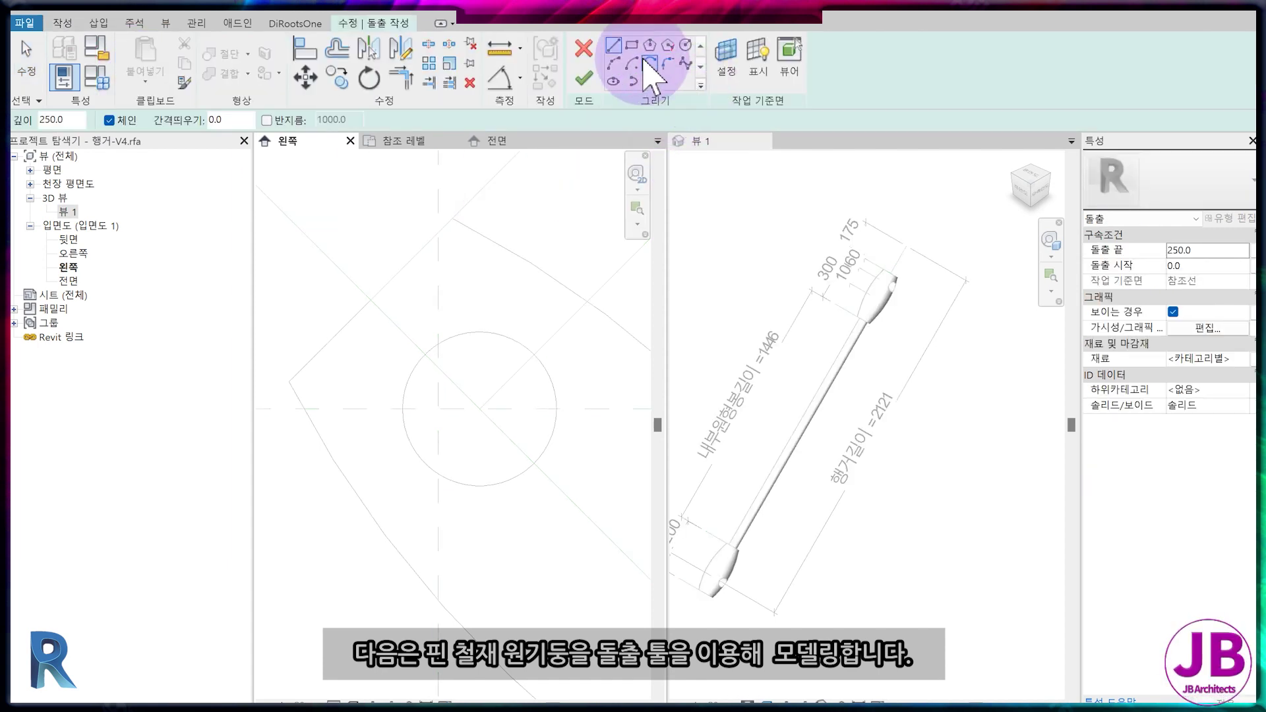
pyautogui.click(634, 64)
pyautogui.click(480, 407)
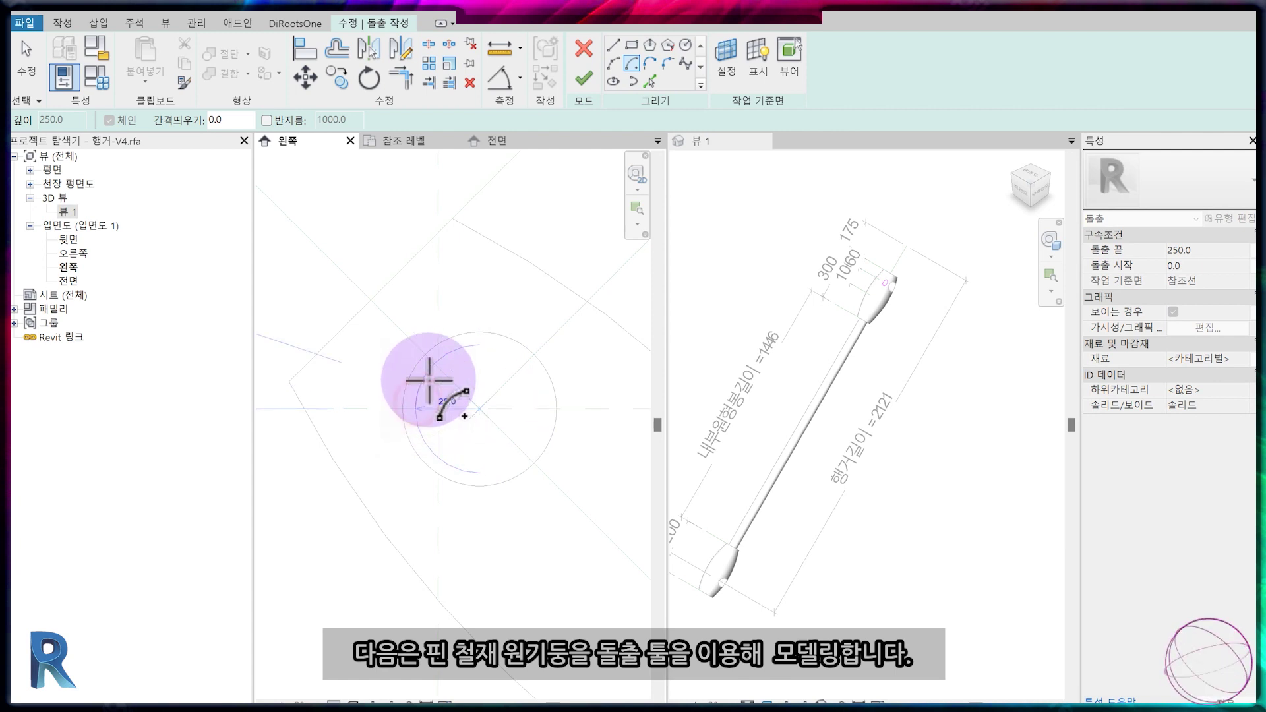
pyautogui.click(541, 409)
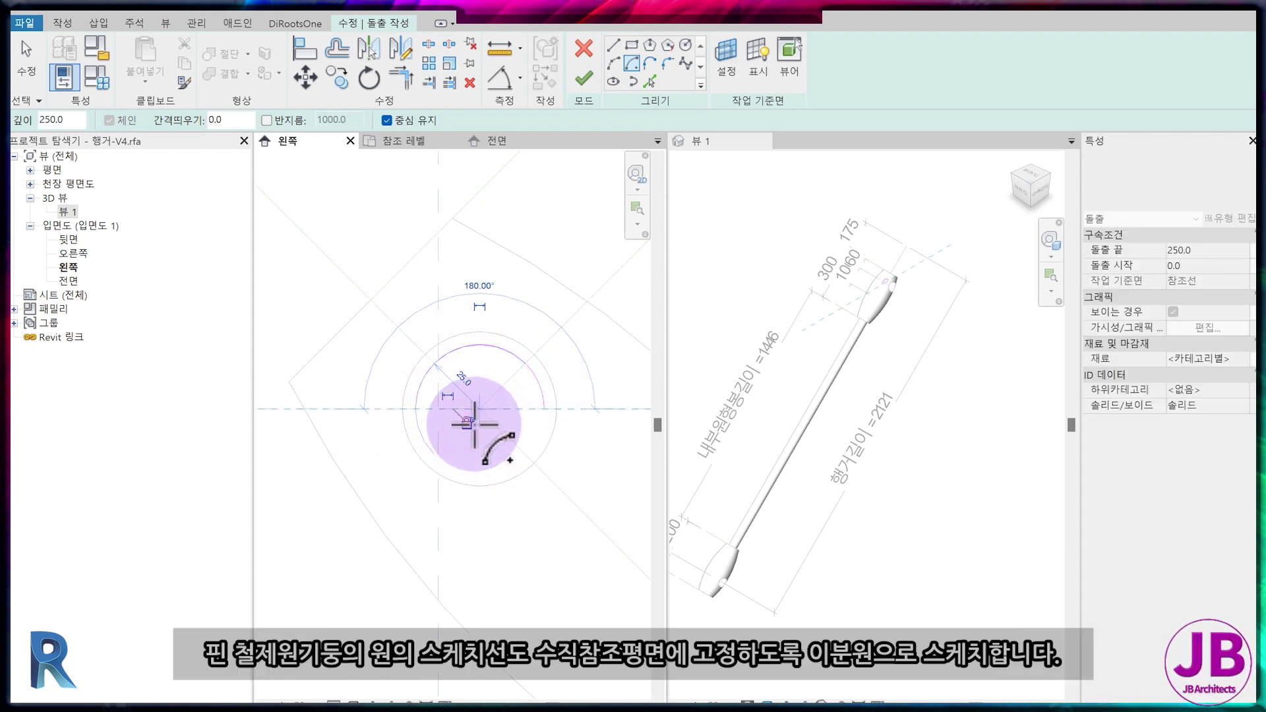
pyautogui.click(418, 409)
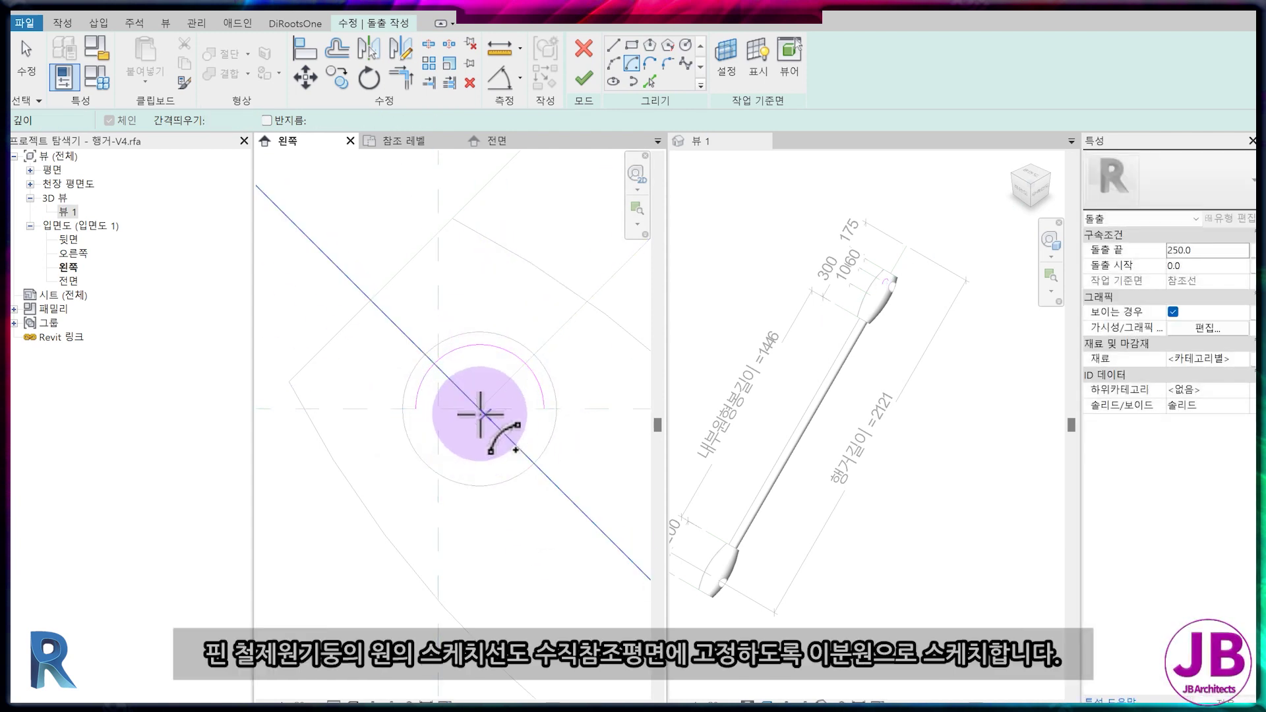
pyautogui.click(543, 410)
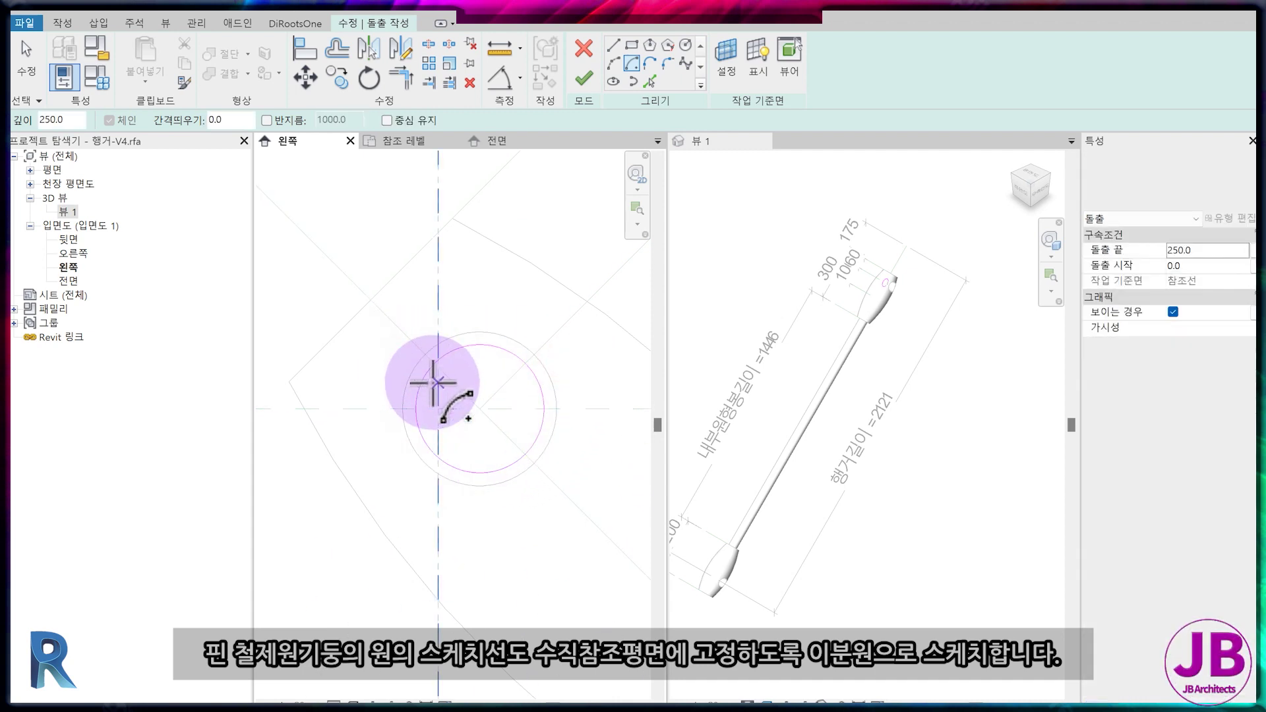
pyautogui.press('Escape')
pyautogui.press('Escape')
# Label the circle's radius 원형봉반지름 and finish the pin sketch.
pyautogui.click(455, 354)
pyautogui.click(533, 310)
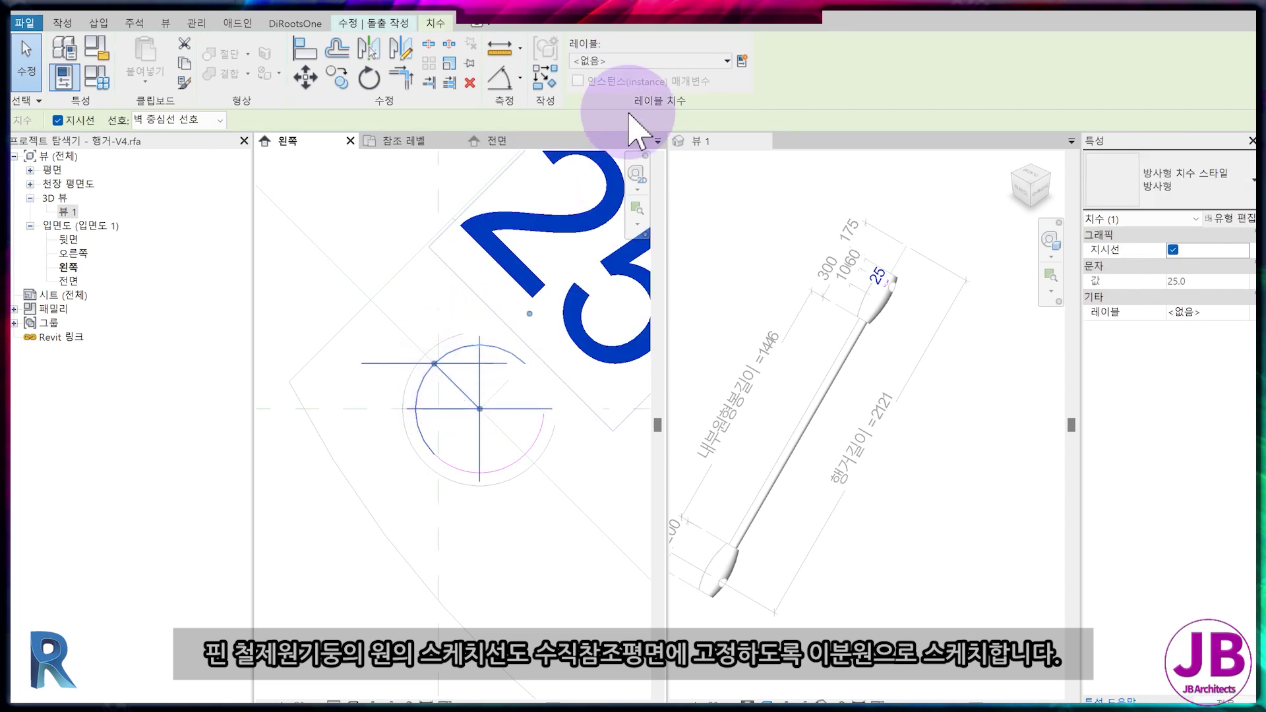
pyautogui.click(679, 63)
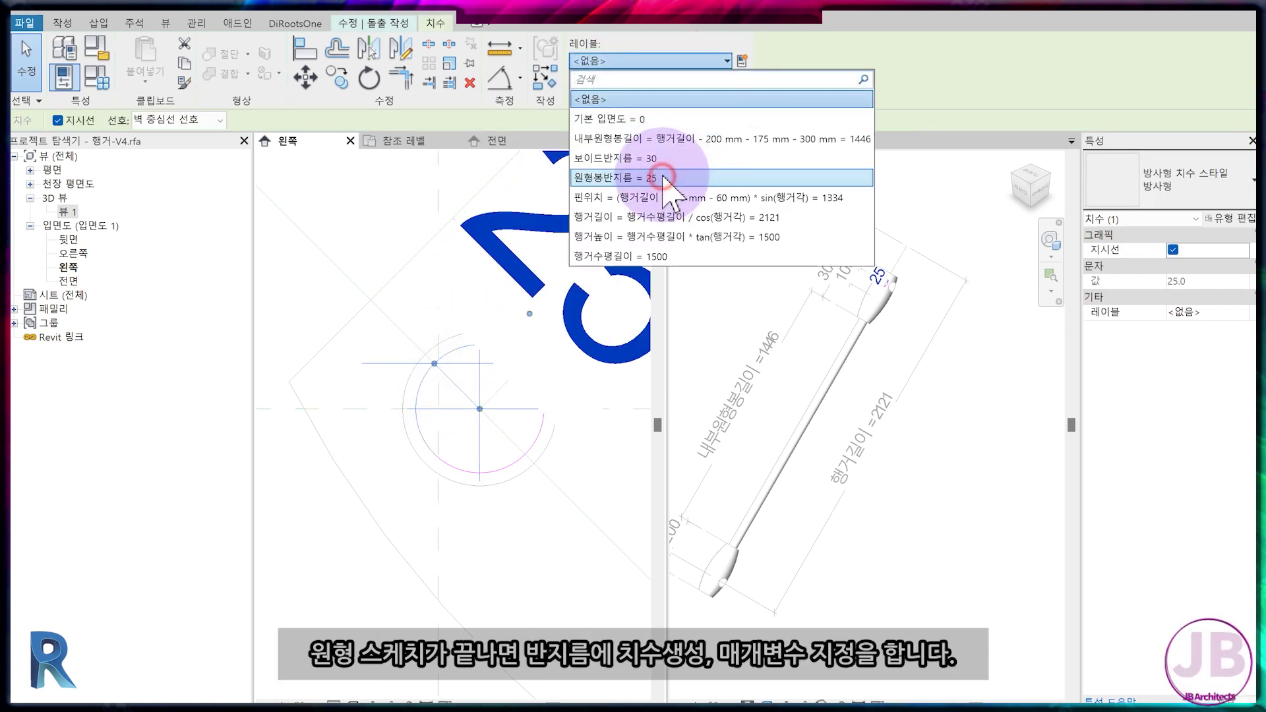
pyautogui.click(679, 173)
pyautogui.click(495, 141)
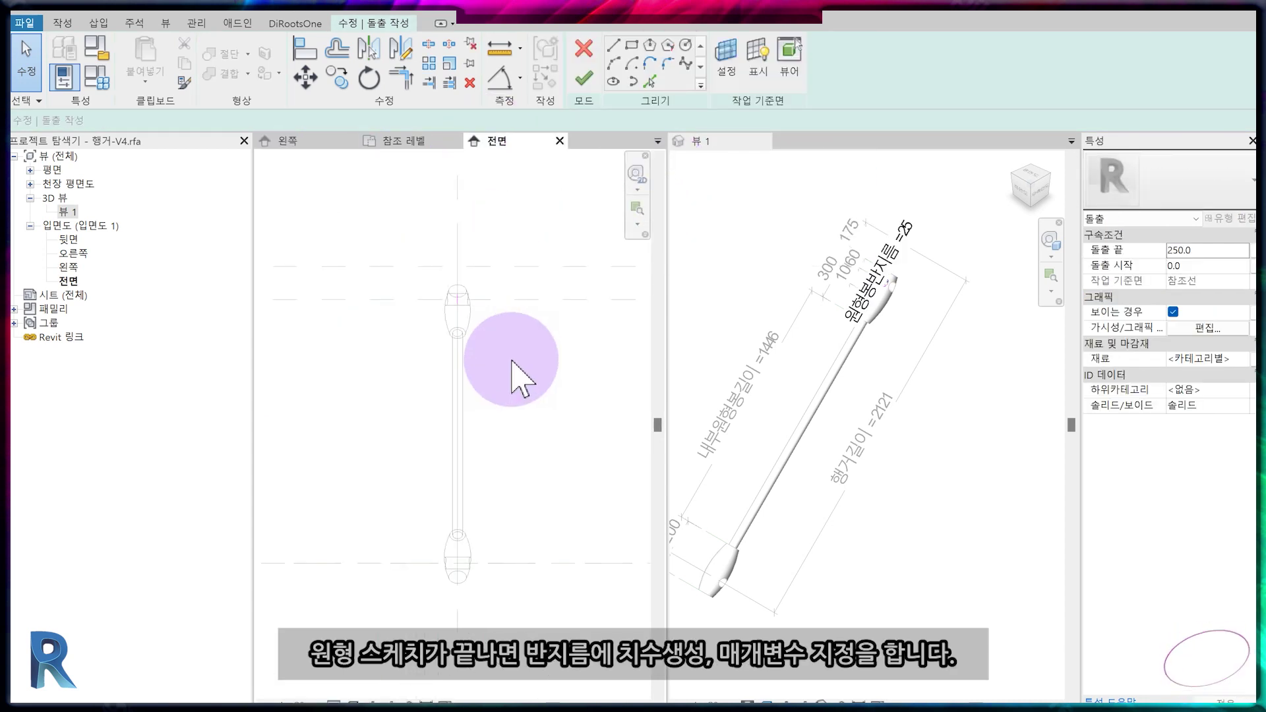
pyautogui.click(584, 80)
# Stretch the pin cylinder's start past the hinge in the Front view.
pyautogui.moveTo(450, 280); pyautogui.dragTo(373, 277)
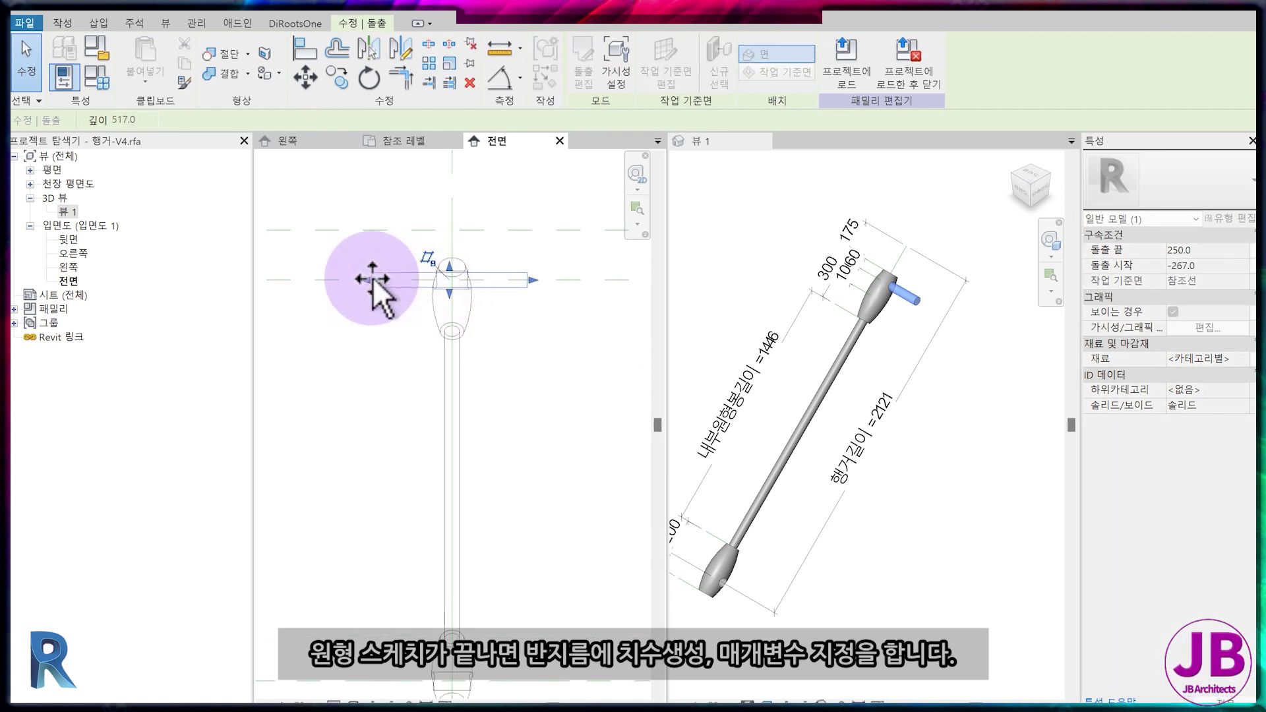
pyautogui.press('Escape')
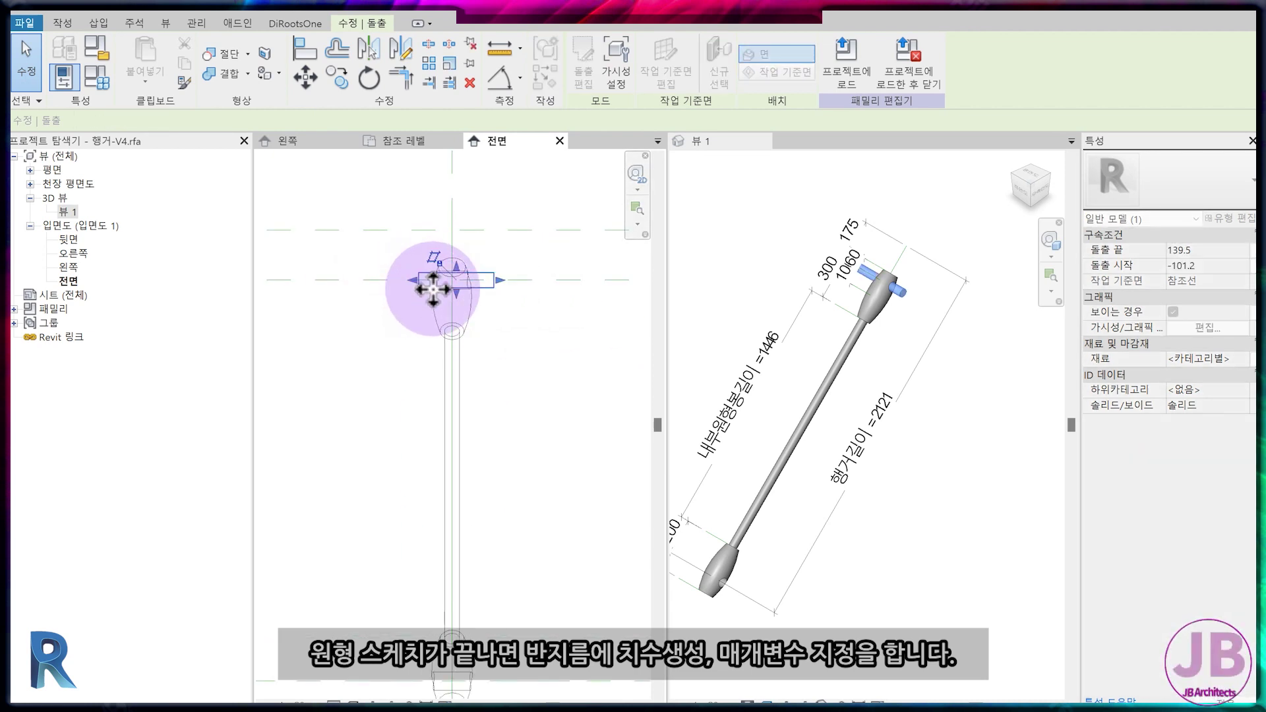
pyautogui.scroll(2, 445, 300)
pyautogui.scroll(1, 448, 304)
pyautogui.moveTo(449, 303); pyautogui.dragTo(452, 445, button='middle')
# Dimension the pin ends to the centre reference and add an overall 279 dimension.
pyautogui.press('d')
pyautogui.press('i')
pyautogui.click(454, 199)
pyautogui.click(540, 406)
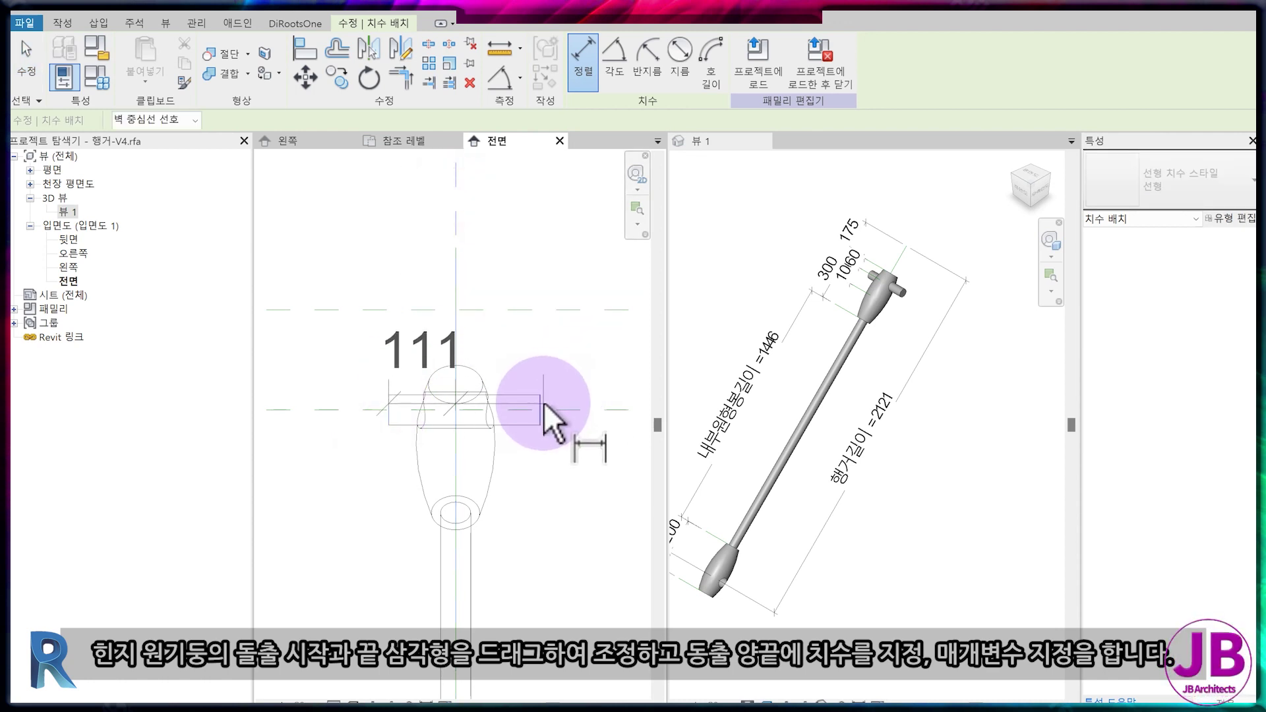
pyautogui.click(508, 217)
pyautogui.scroll(-2, 479, 258)
pyautogui.scroll(2, 485, 398)
pyautogui.click(391, 341)
pyautogui.click(555, 347)
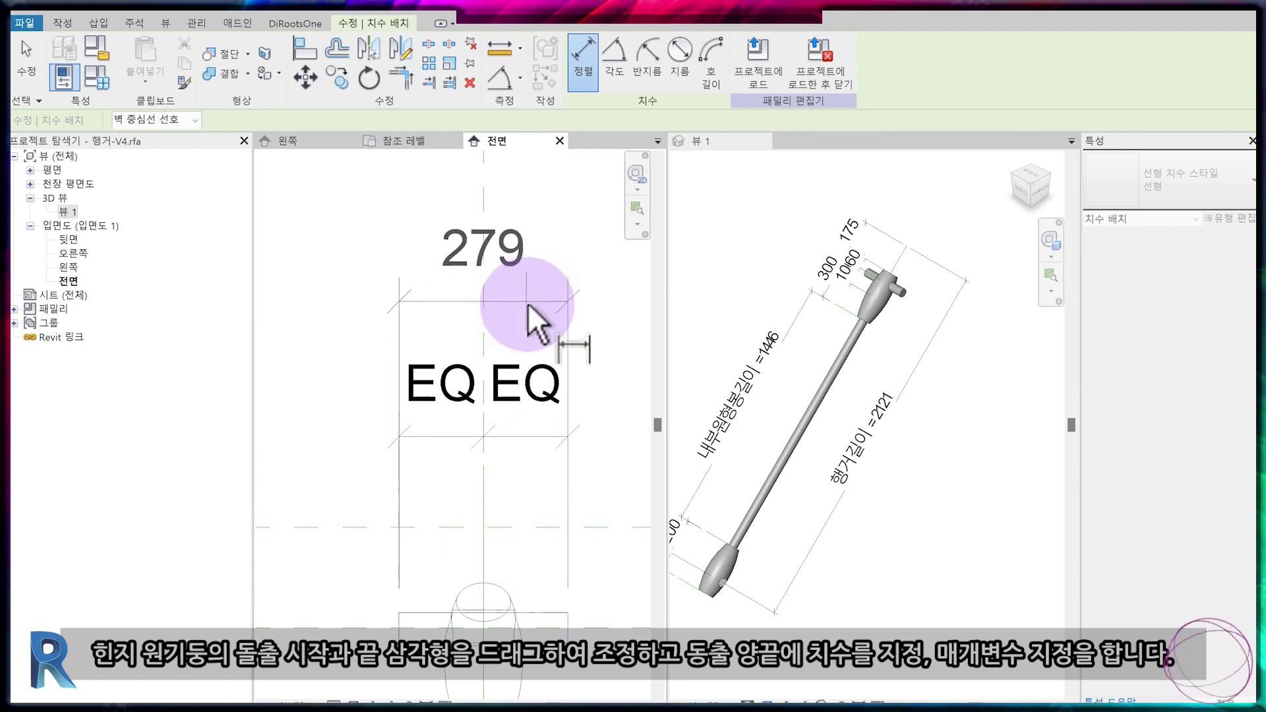
pyautogui.click(524, 291)
pyautogui.press('Escape')
# Label the 279 length with new parameter 원형봉길이 and set it to 200.
pyautogui.click(742, 61)
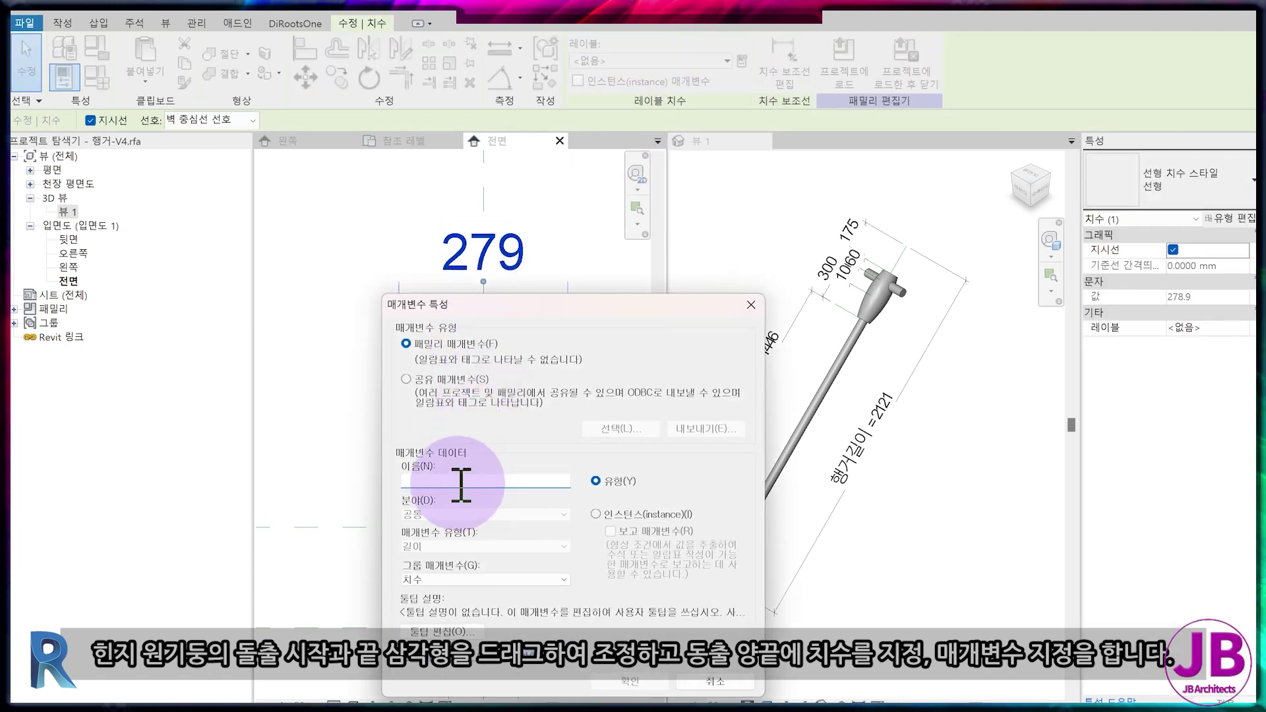
pyautogui.write('원형봉길이')
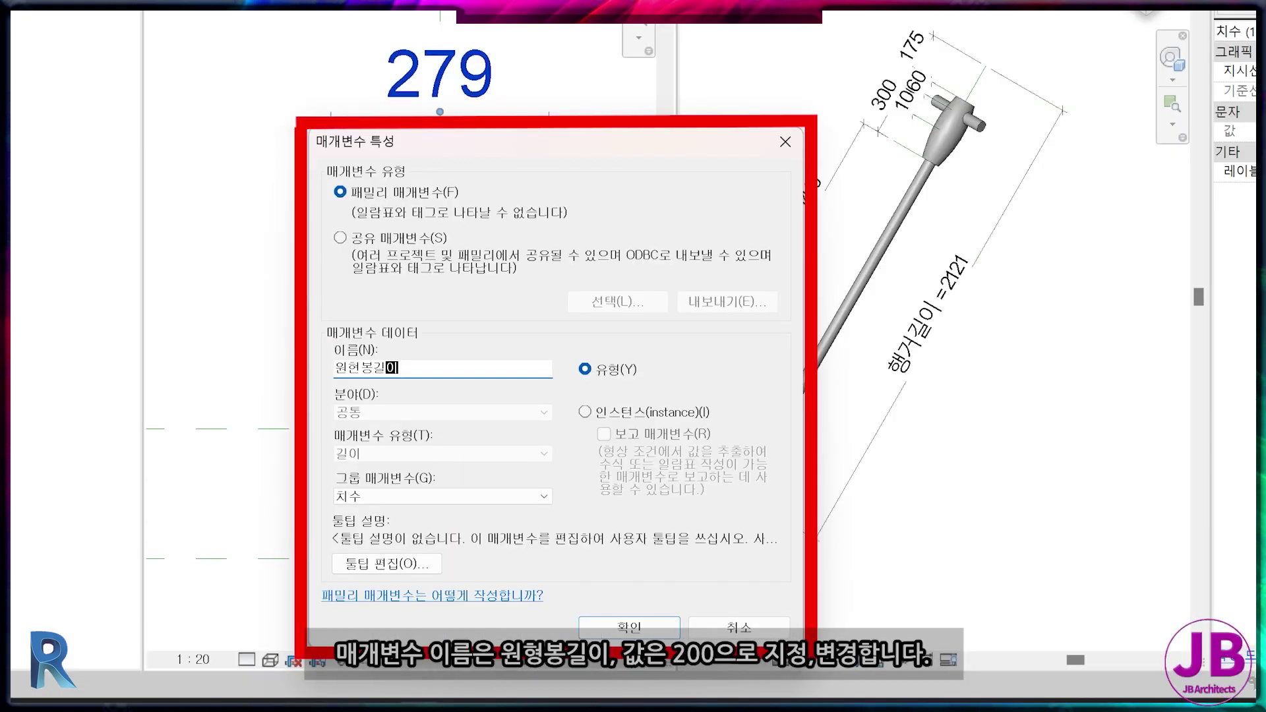
pyautogui.press('Return')
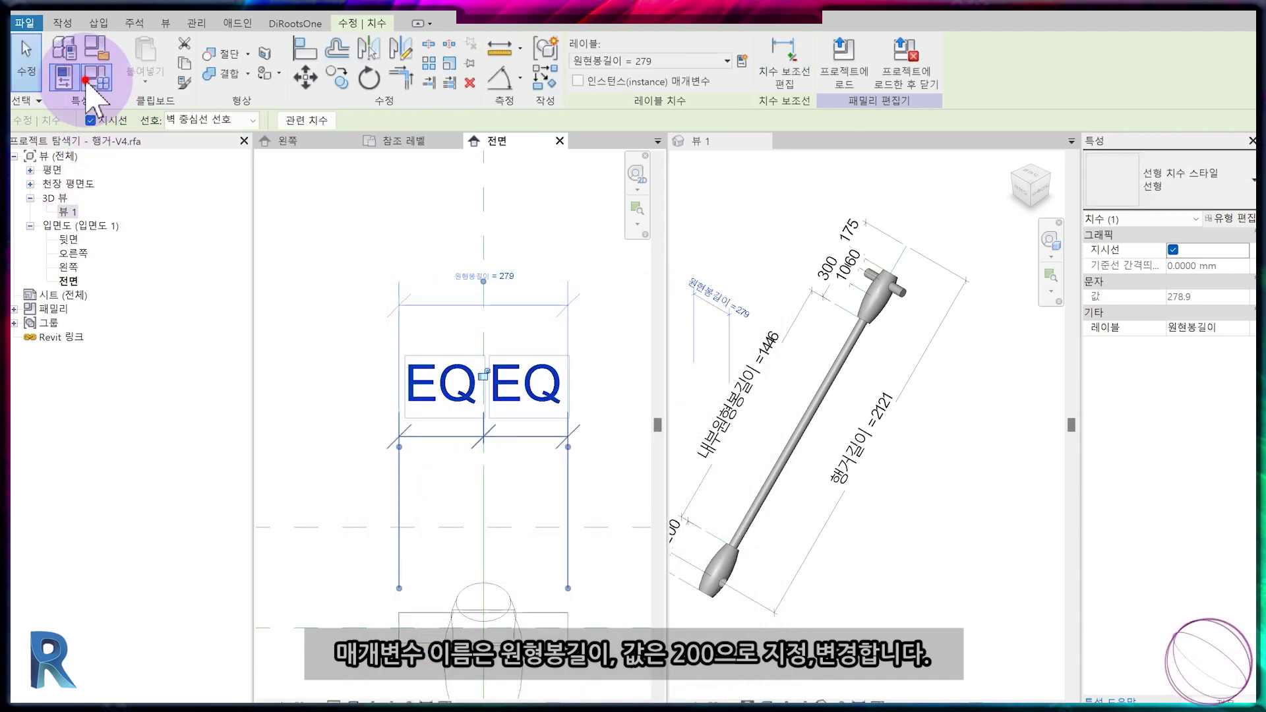
pyautogui.click(64, 76)
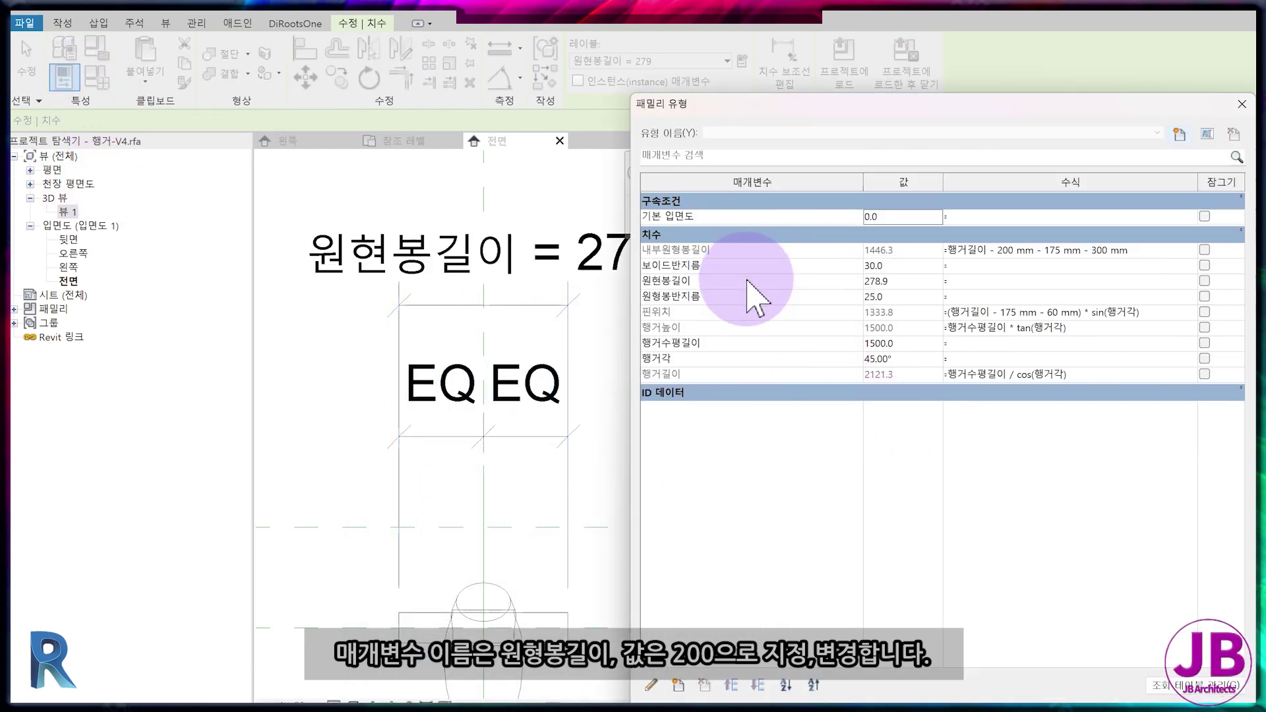
pyautogui.click(905, 282)
pyautogui.press('Return')
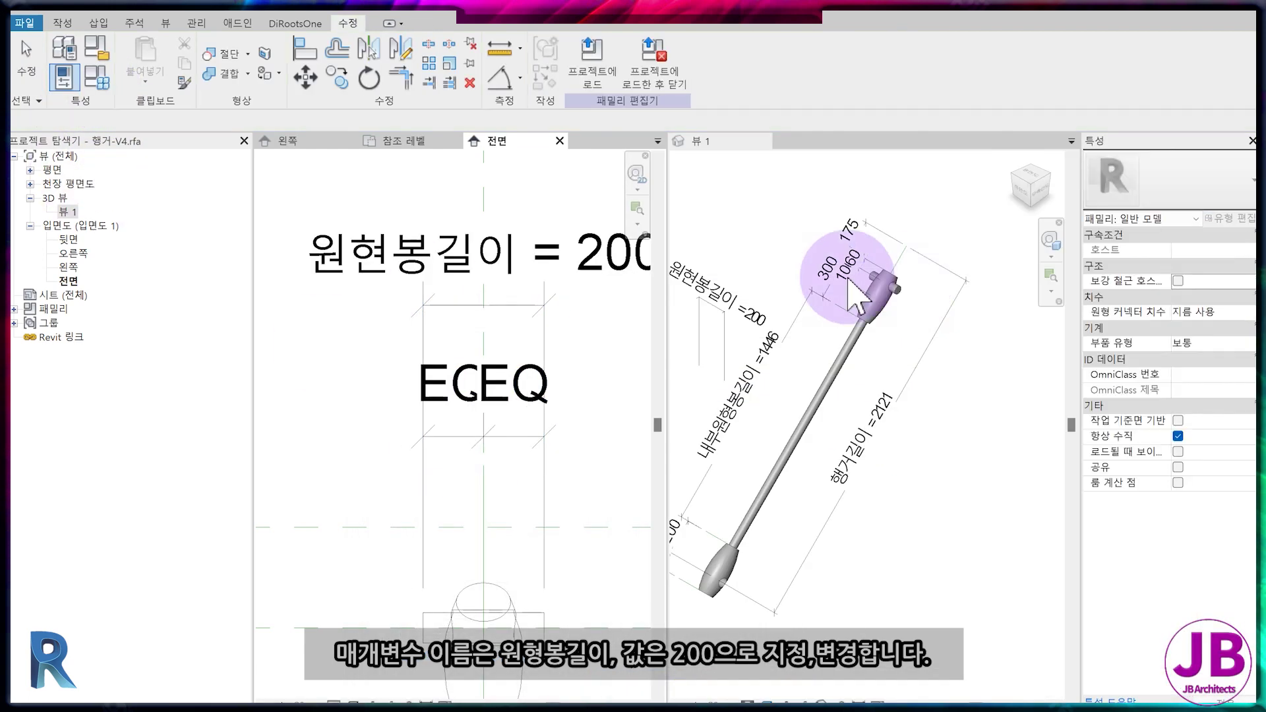
pyautogui.scroll(-3, 484, 396)
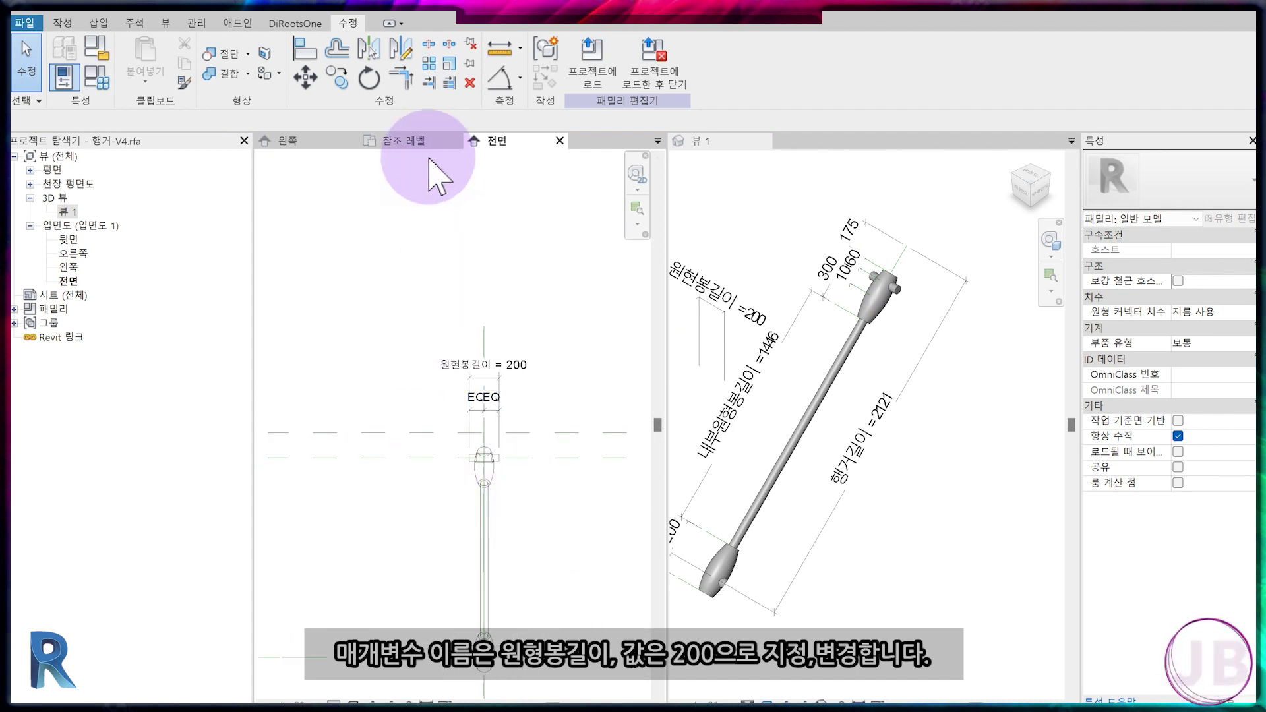
# Switch to the left elevation and zoom out.
pyautogui.click(314, 142)
pyautogui.scroll(-5, 446, 471)
pyautogui.scroll(-3, 437, 452)
pyautogui.scroll(-2, 503, 532)
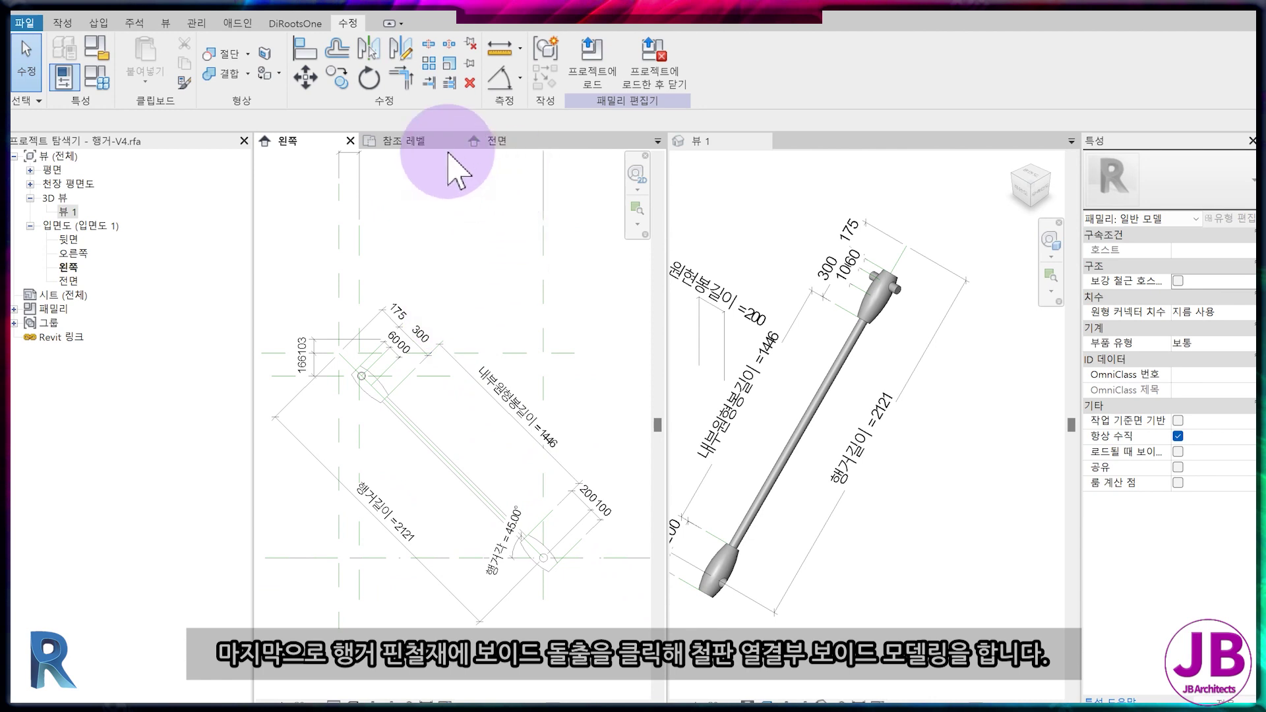
# Start a void extrusion on the reference level and sketch a 460 × 200 slot rectangle.
pyautogui.click(403, 141)
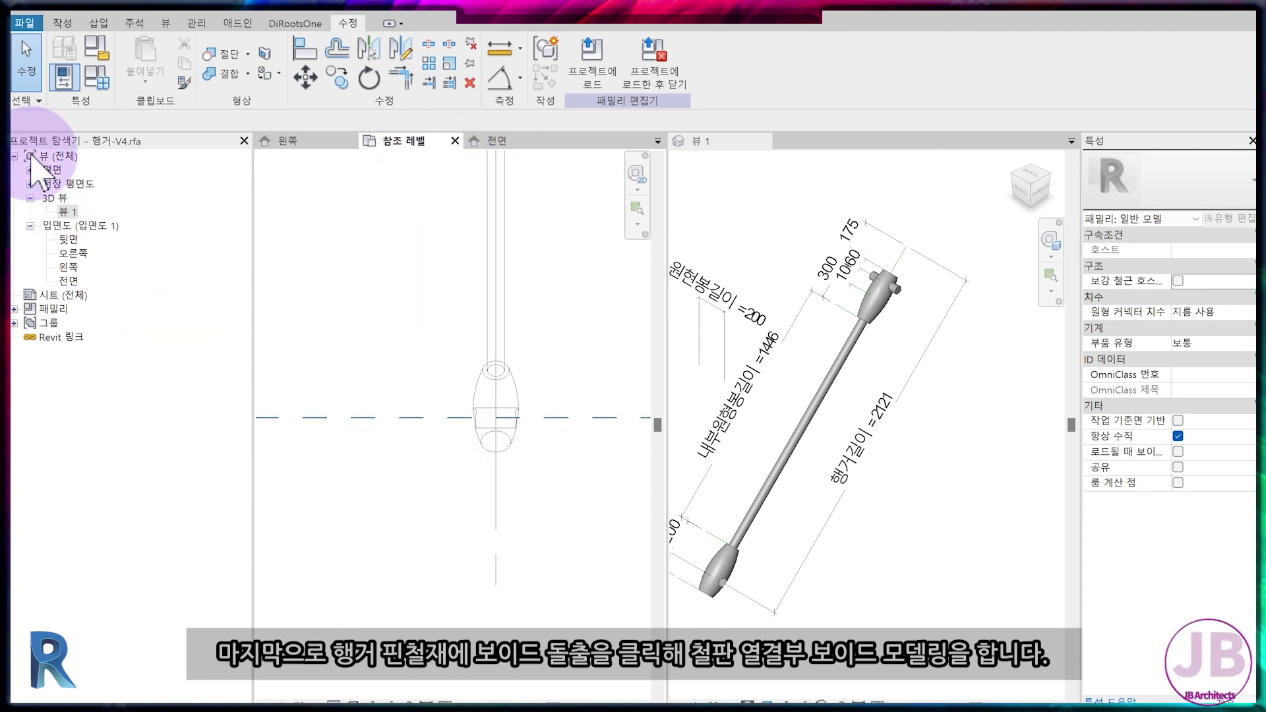
pyautogui.click(62, 23)
pyautogui.click(296, 73)
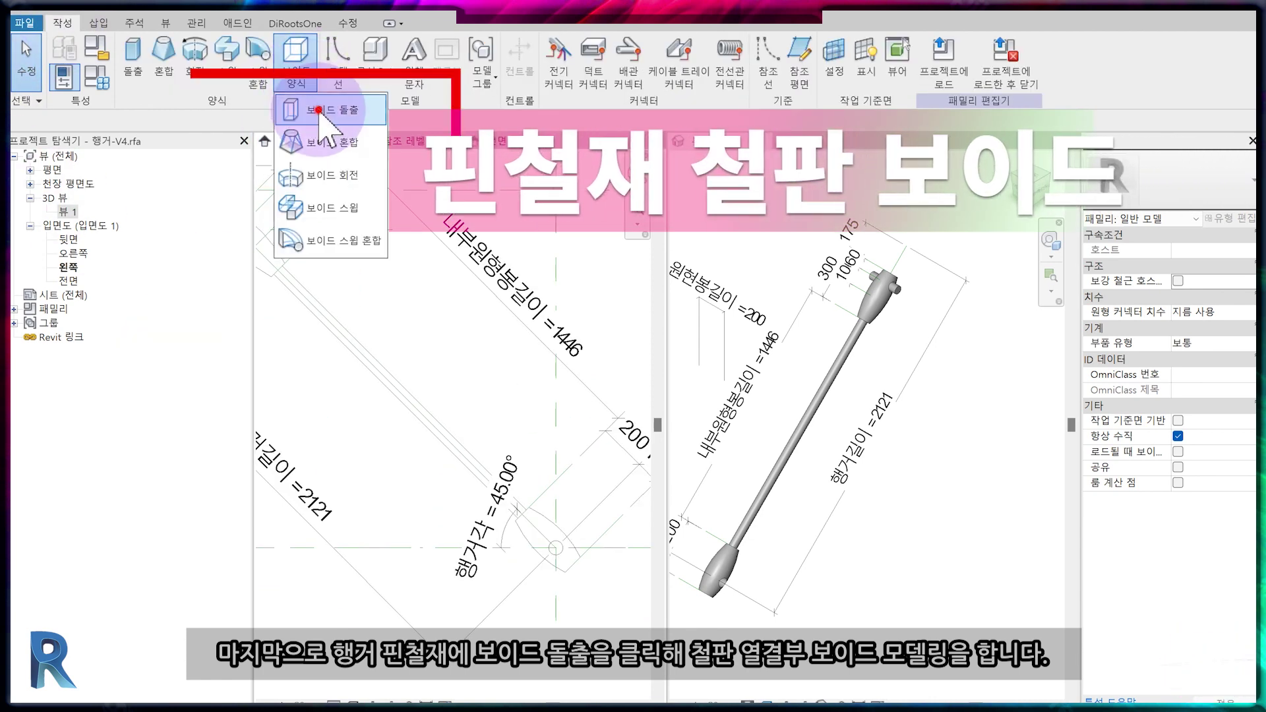
pyautogui.click(319, 110)
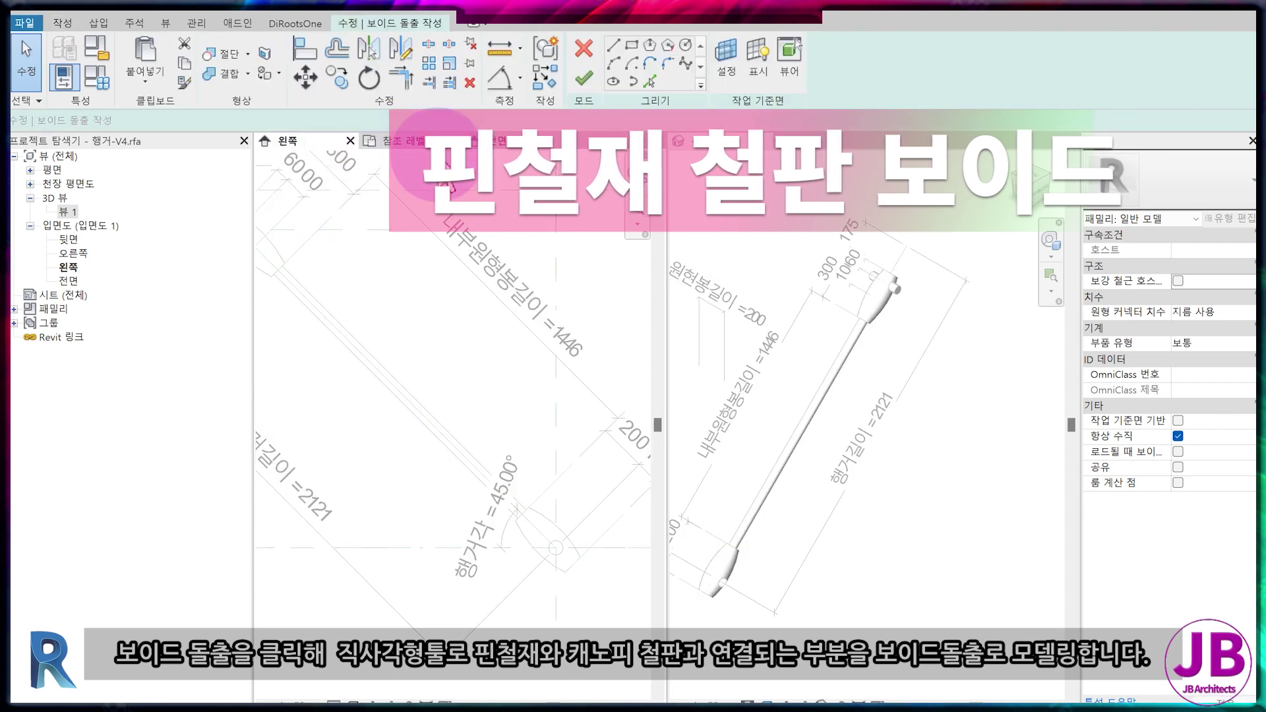
pyautogui.click(632, 47)
pyautogui.scroll(2, 508, 423)
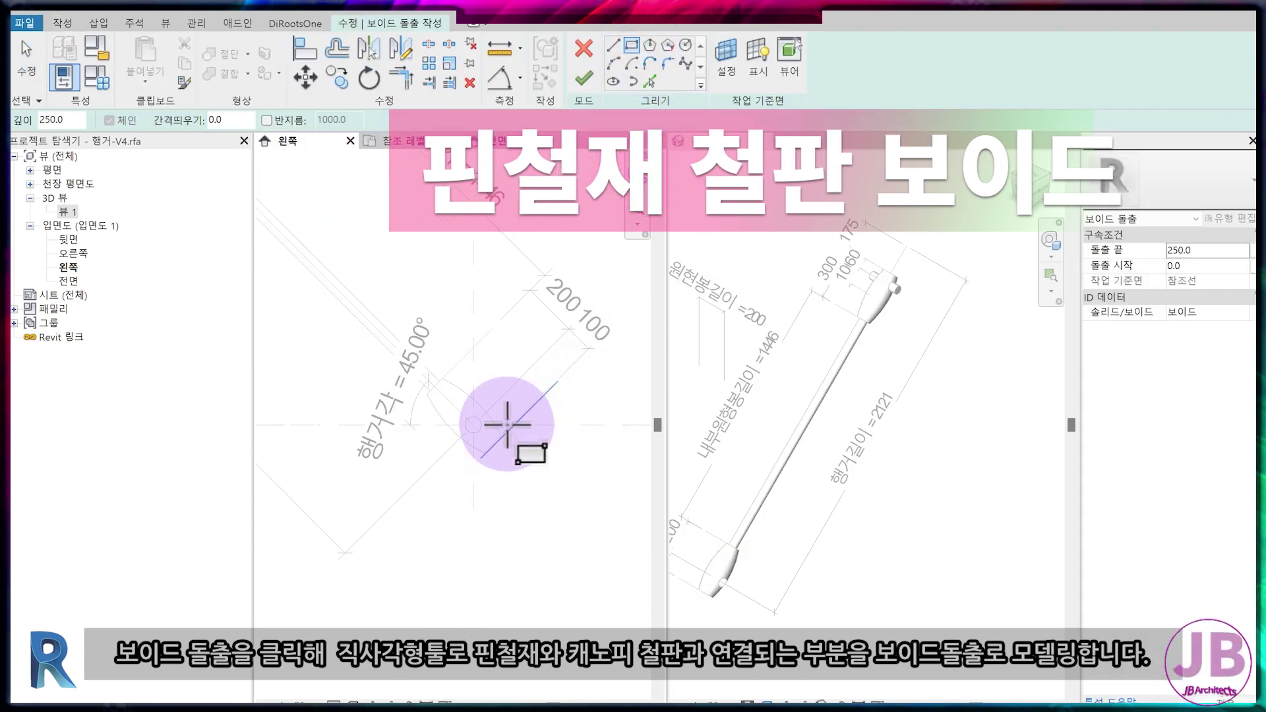
pyautogui.scroll(2, 395, 422)
pyautogui.click(332, 411)
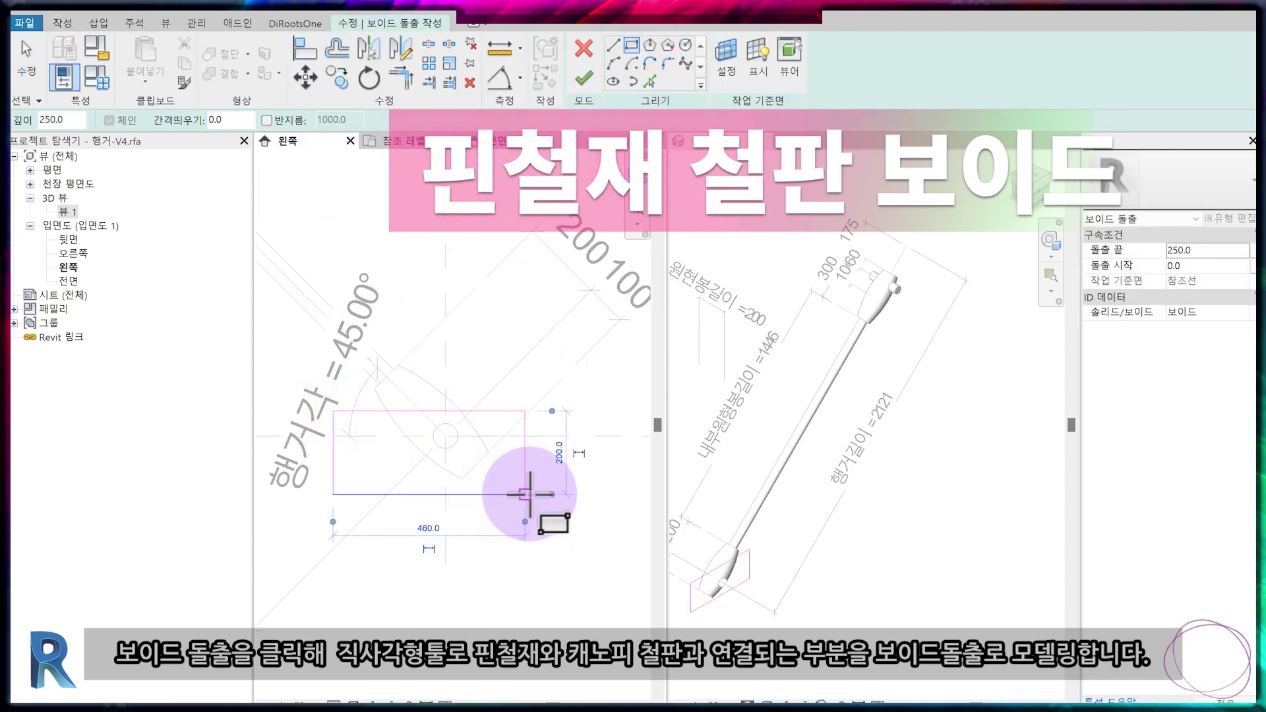
pyautogui.click(524, 494)
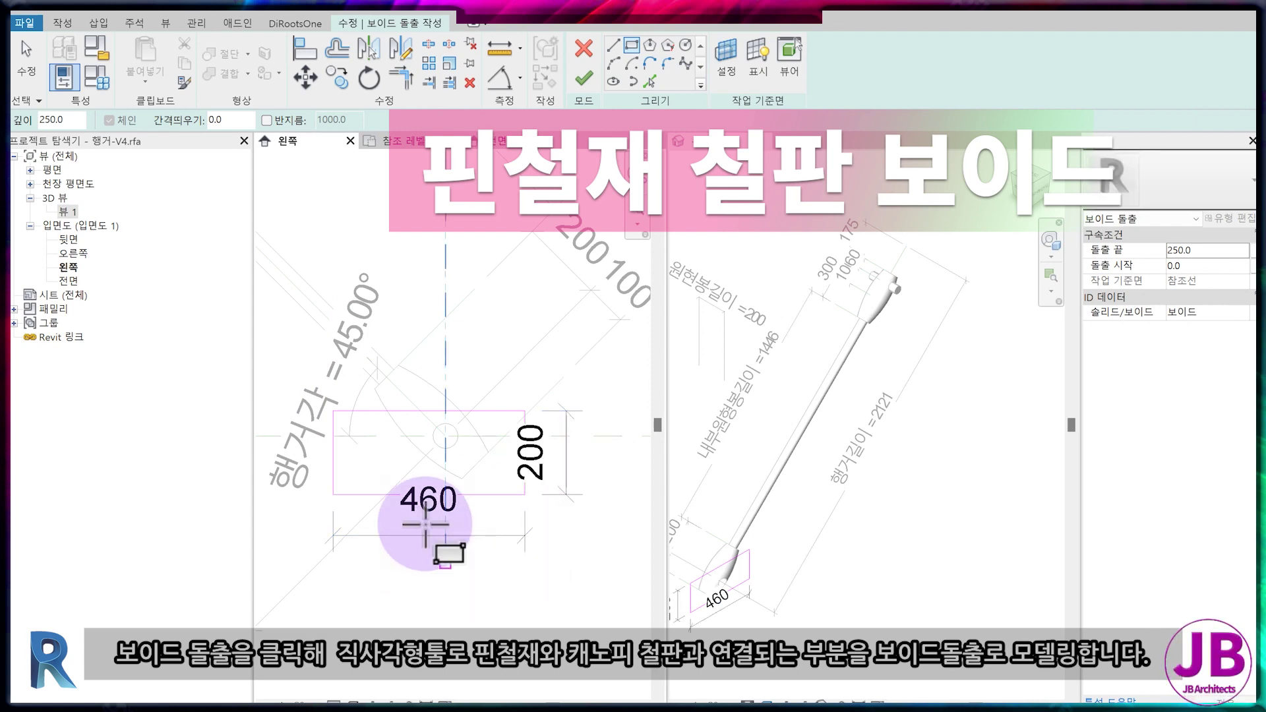
# Finish the slot and drag its start to -35 in the Front elevation.
pyautogui.click(583, 79)
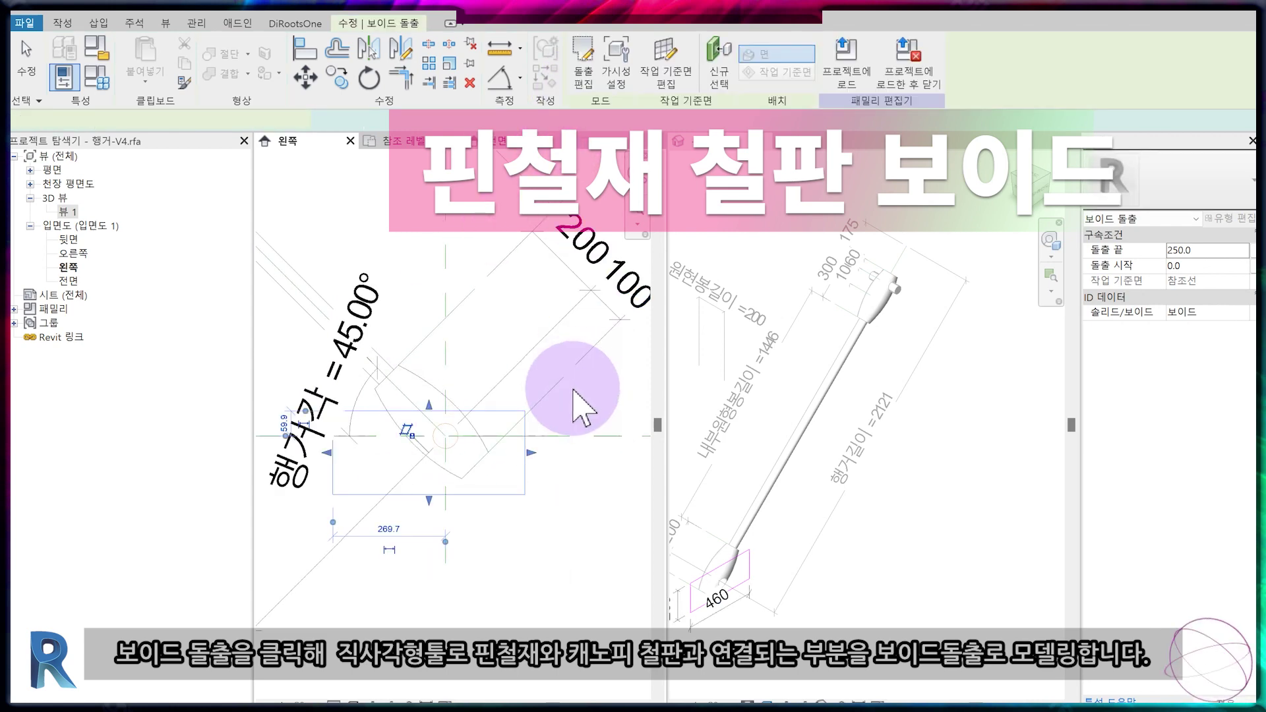
pyautogui.click(496, 141)
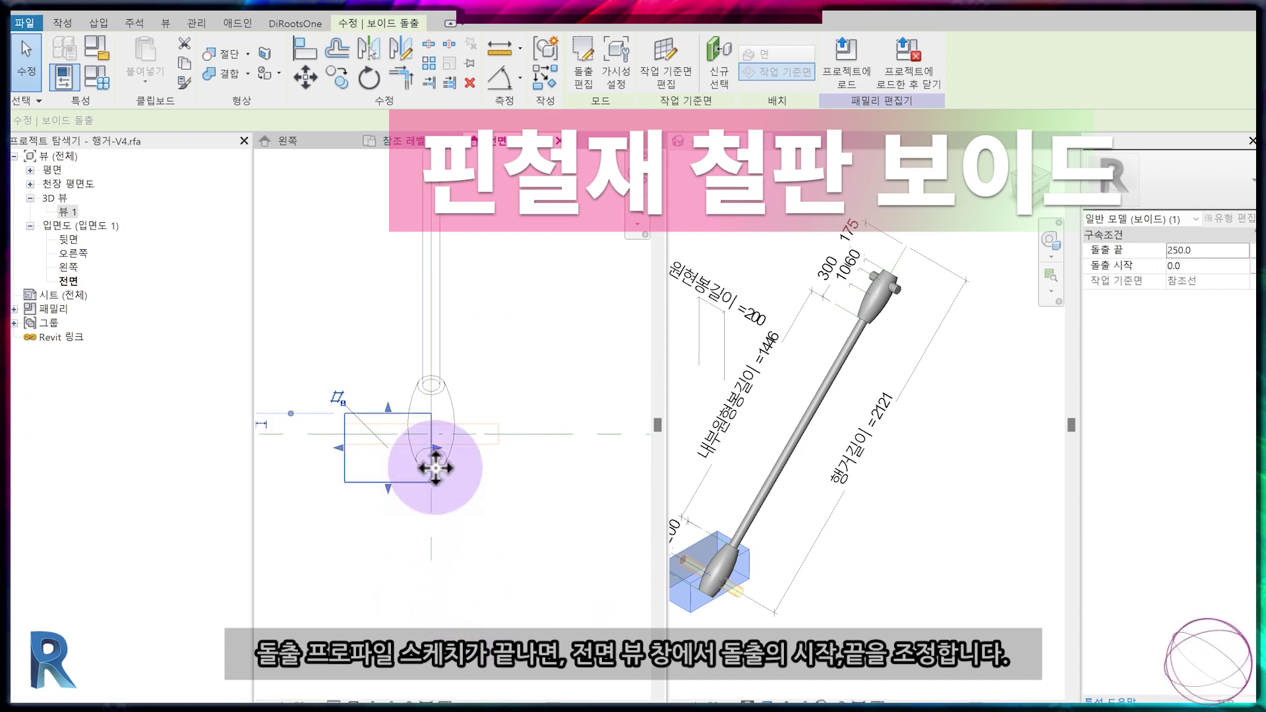
pyautogui.moveTo(443, 449)
pyautogui.mouseDown()
pyautogui.moveTo(390, 461)
pyautogui.moveTo(430, 457)
pyautogui.mouseUp()
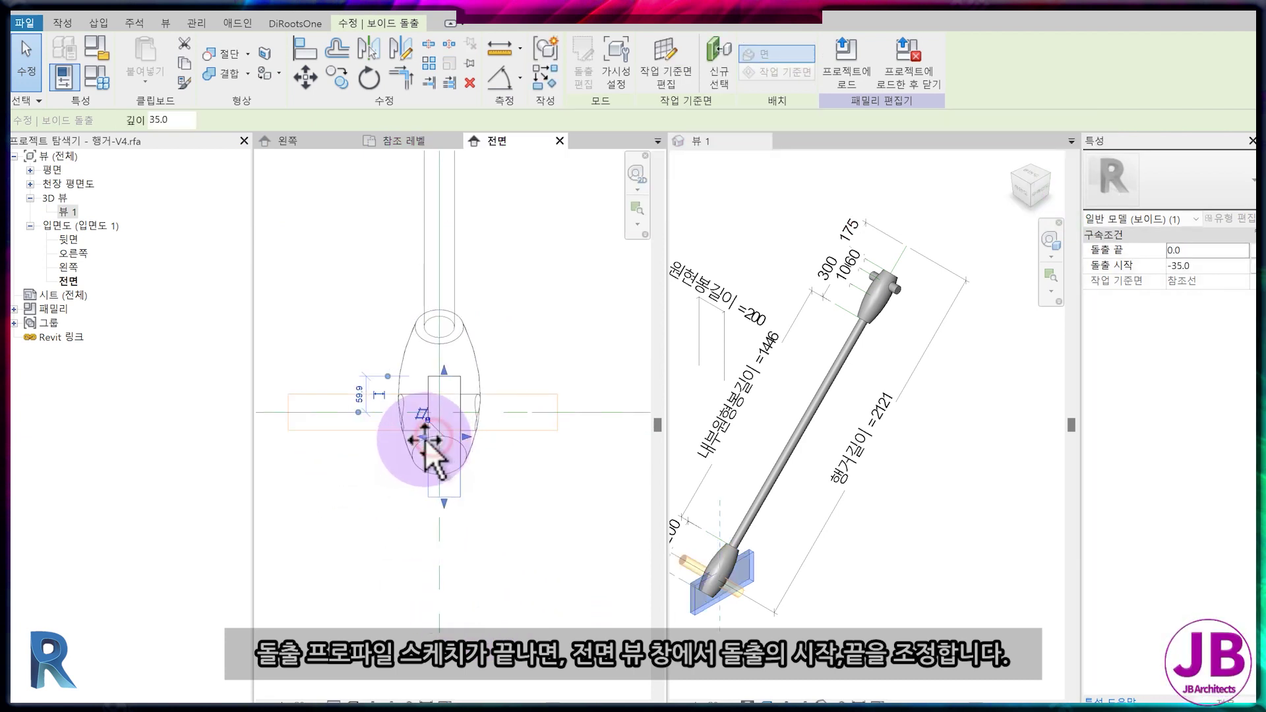
pyautogui.press('Escape')
pyautogui.scroll(3, 440, 528)
# Dimension the slot edges to the centre plane and make the segments equal (EQ).
pyautogui.click(414, 288)
pyautogui.press('d')
pyautogui.press('i')
pyautogui.click(442, 337)
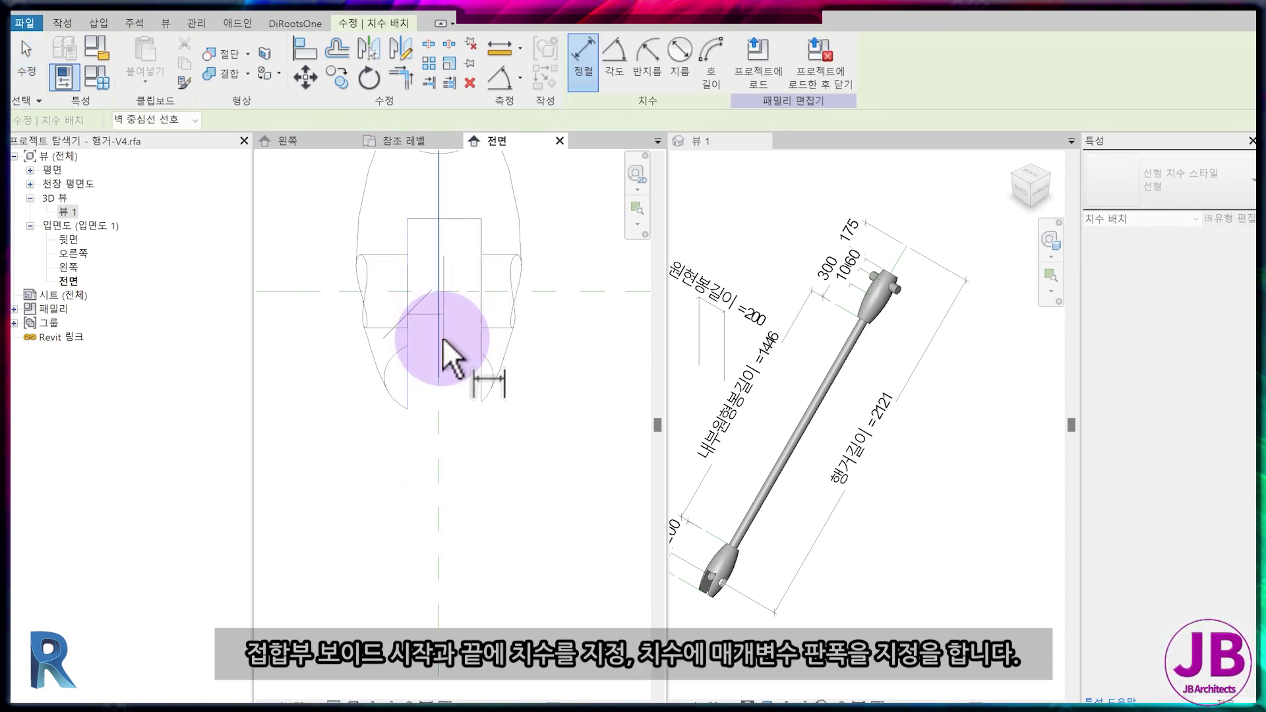
pyautogui.scroll(-2, 480, 367)
pyautogui.click(509, 560)
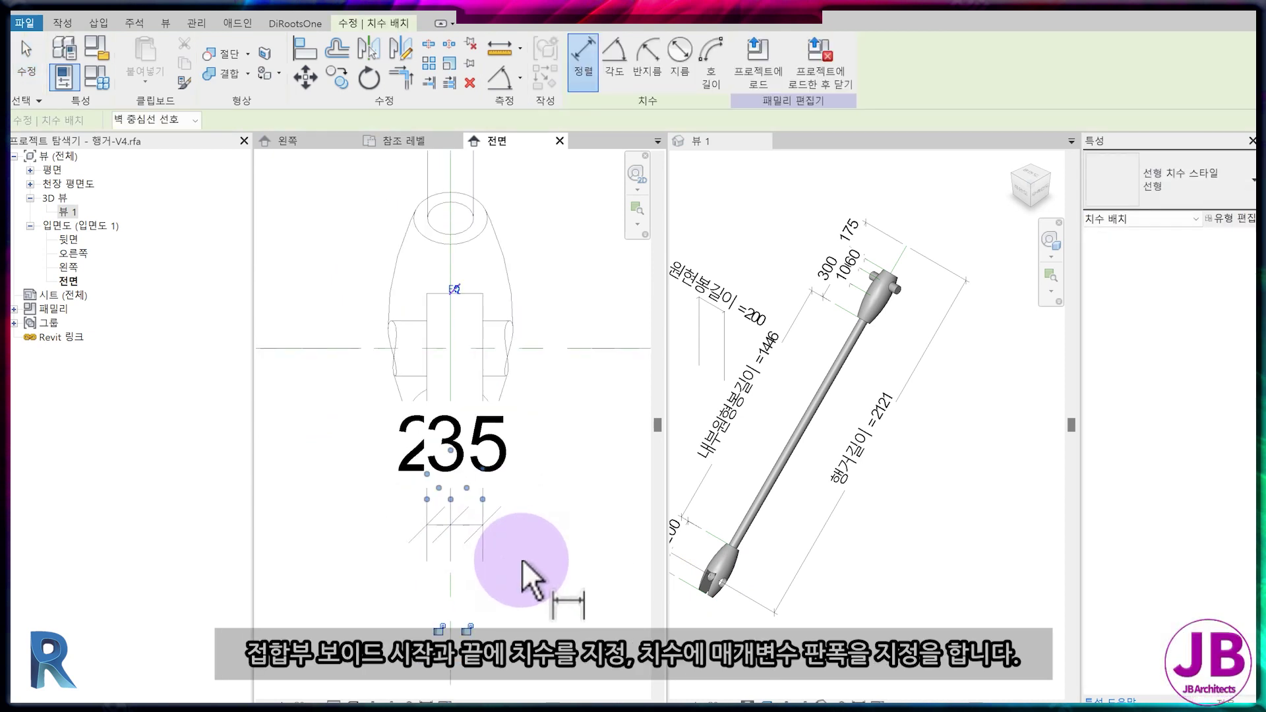
pyautogui.click(486, 251)
pyautogui.scroll(-2, 485, 604)
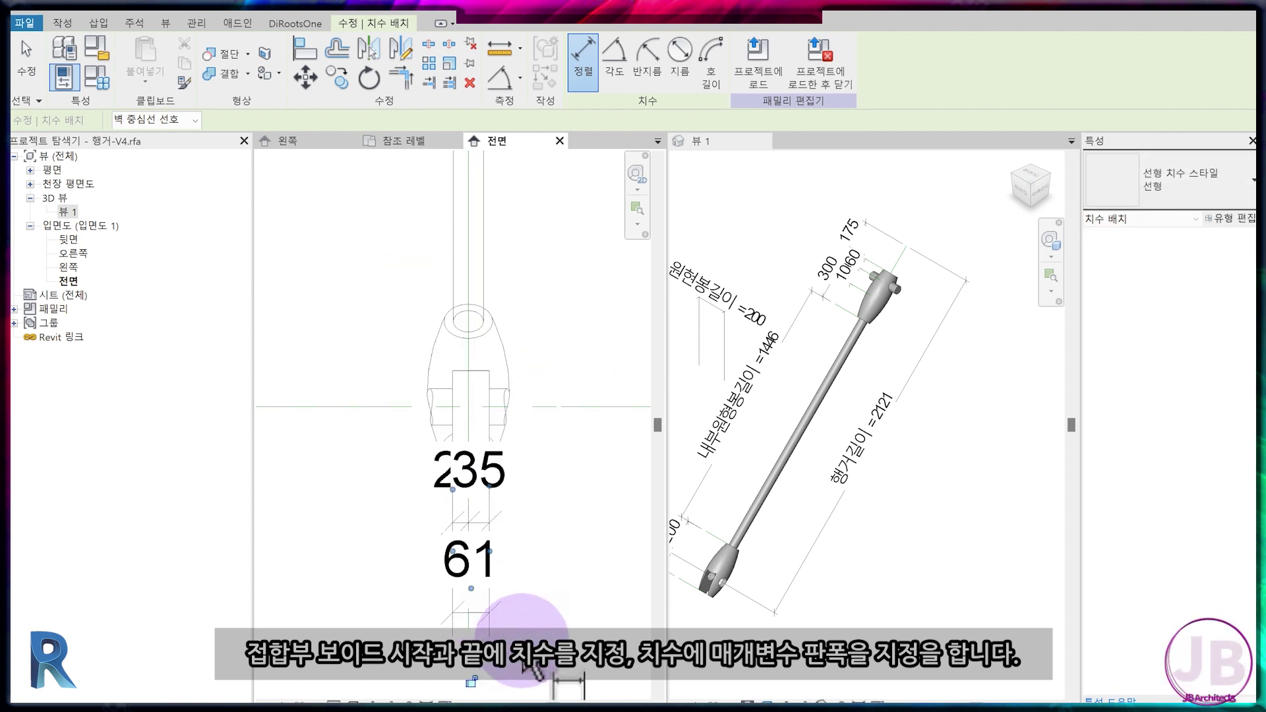
pyautogui.press('Escape')
pyautogui.press('Escape')
pyautogui.click(490, 393)
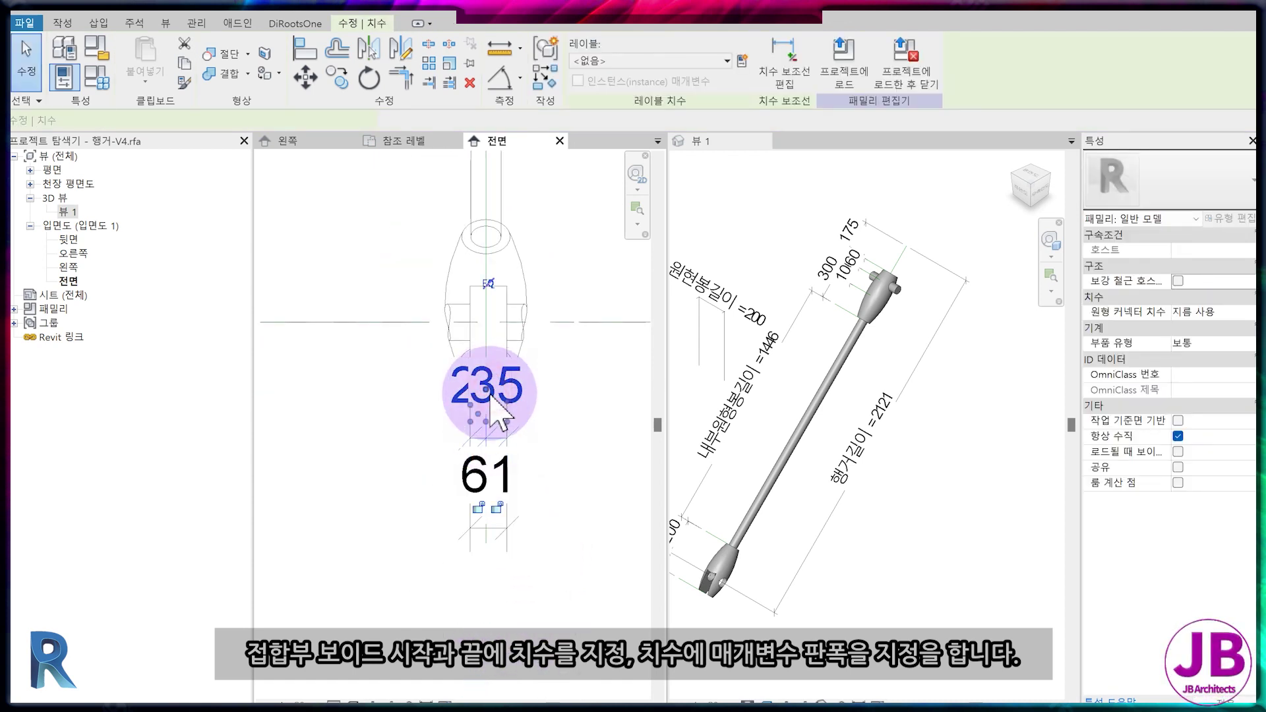
pyautogui.click(488, 283)
# Label the overall slot width with a new 판폭 parameter set to 30.
pyautogui.click(497, 527)
pyautogui.click(742, 60)
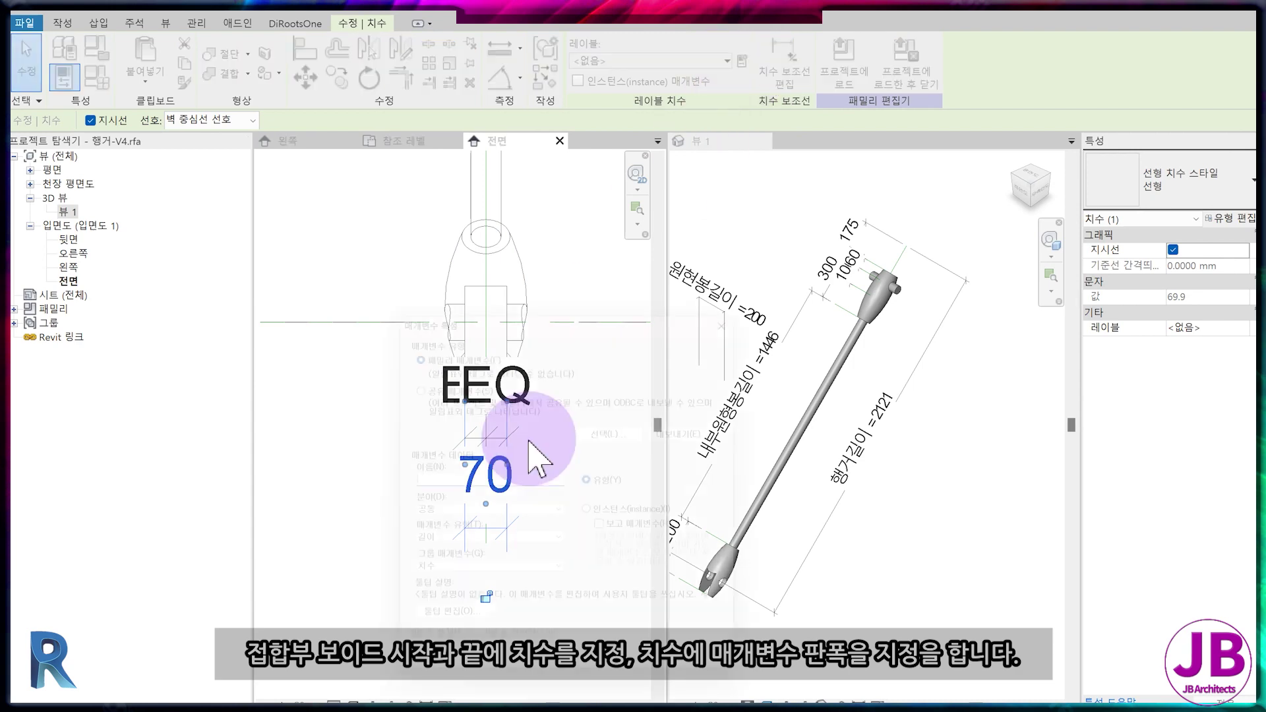
pyautogui.click(442, 485)
pyautogui.write('판폭')
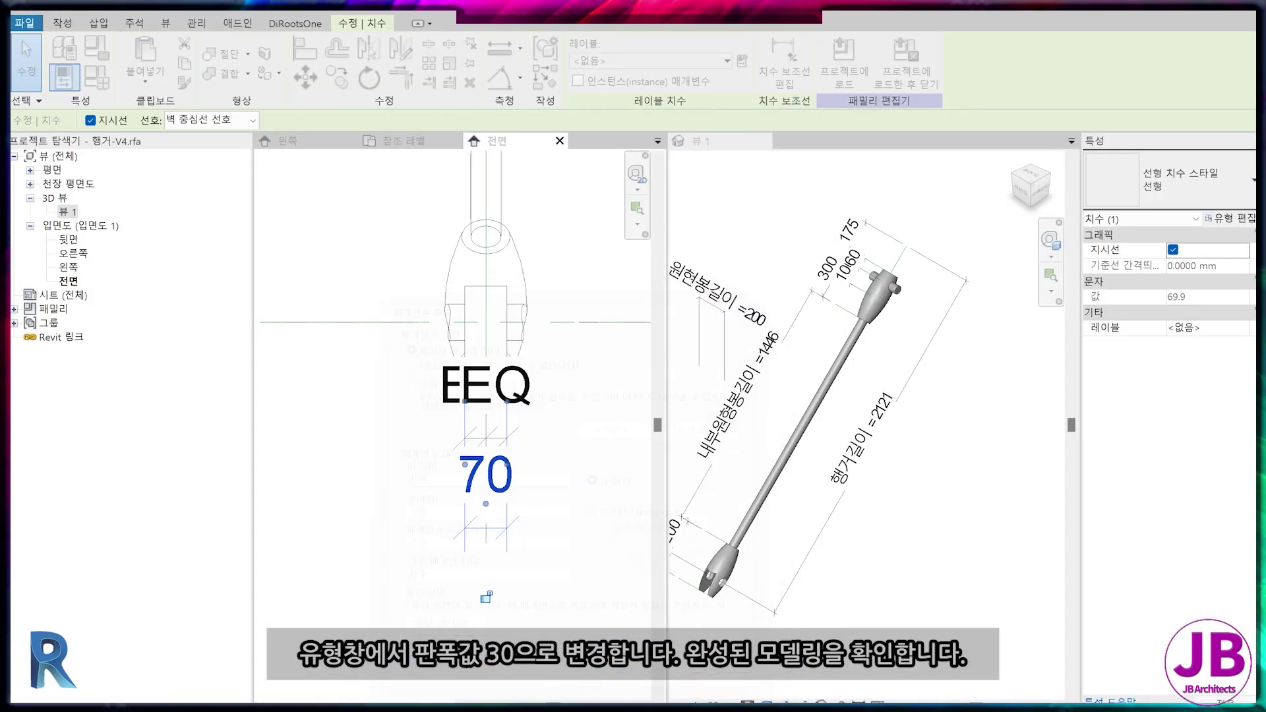
pyautogui.click(422, 461)
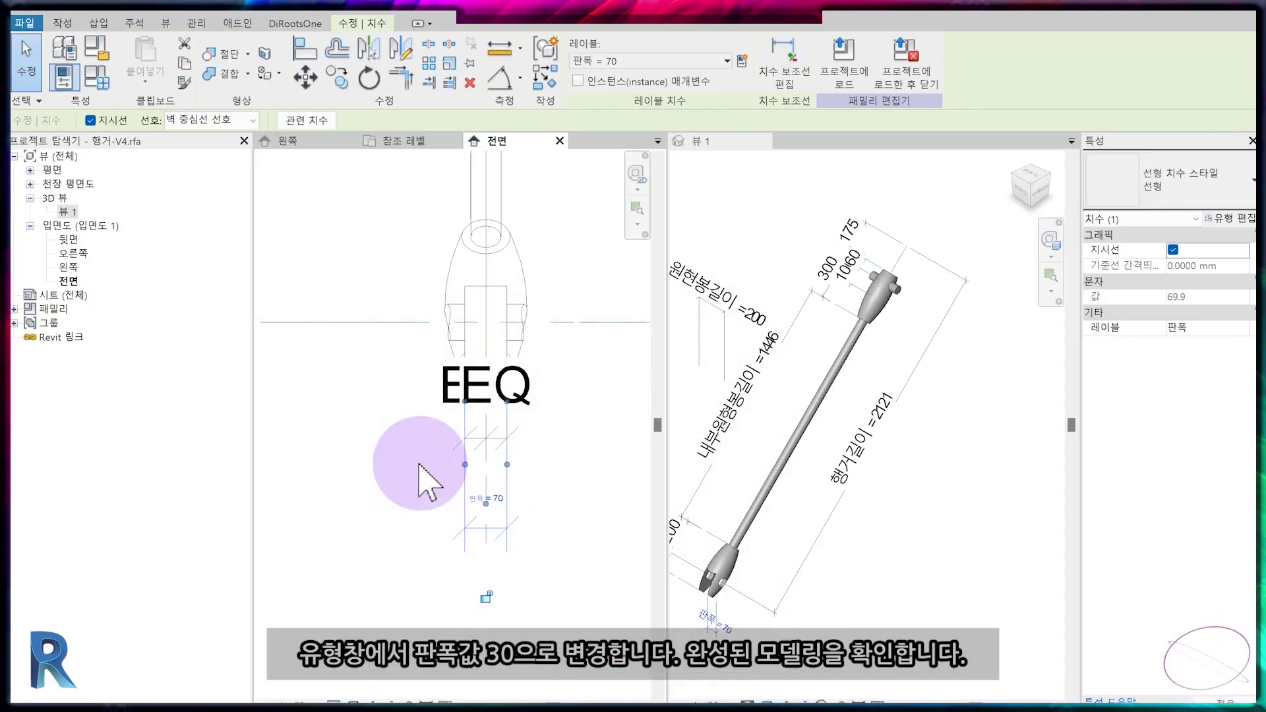
pyautogui.click(64, 76)
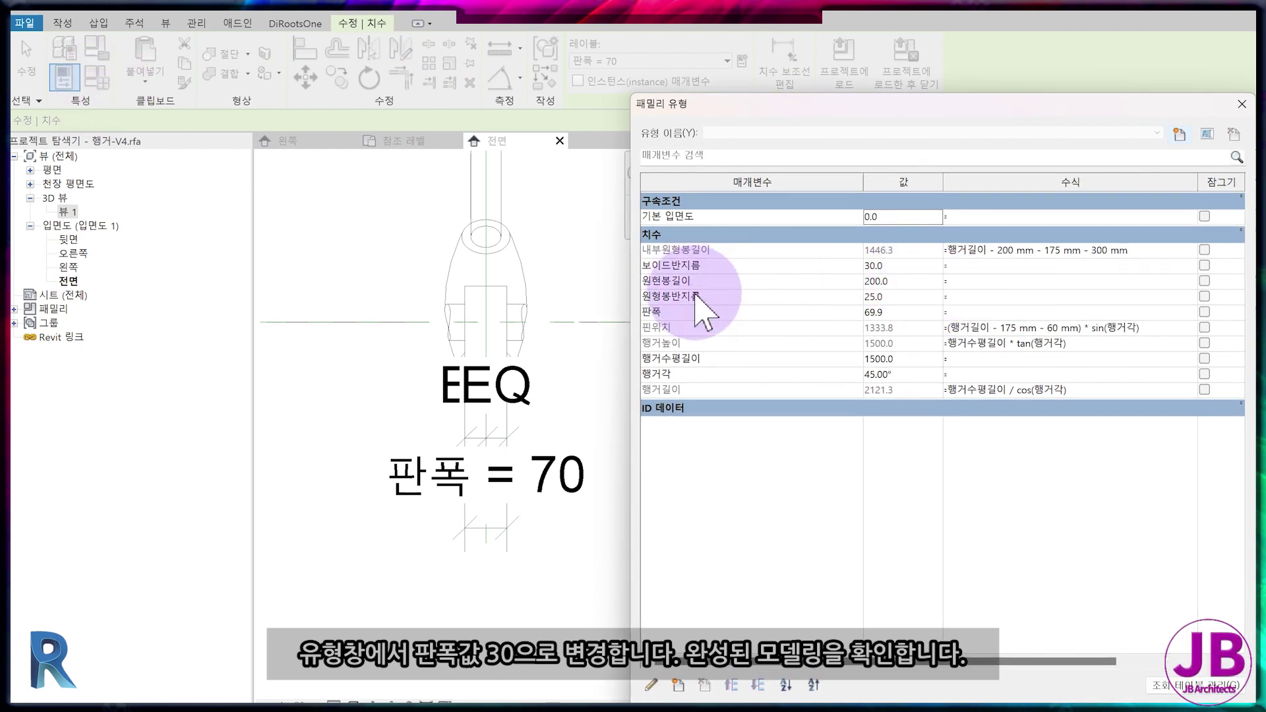
pyautogui.click(904, 311)
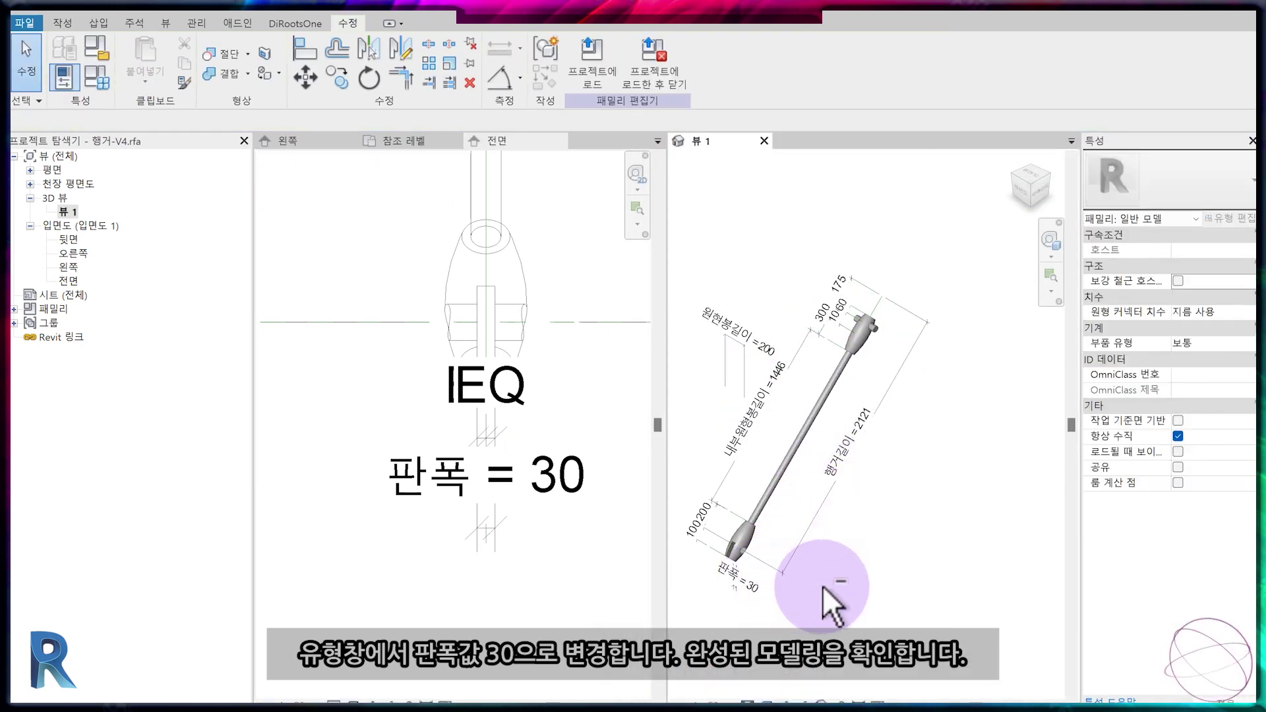
pyautogui.keyDown('shift'); pyautogui.moveTo(833, 612); pyautogui.dragTo(875, 605, button='middle'); pyautogui.keyUp('shift')
pyautogui.click(503, 555)
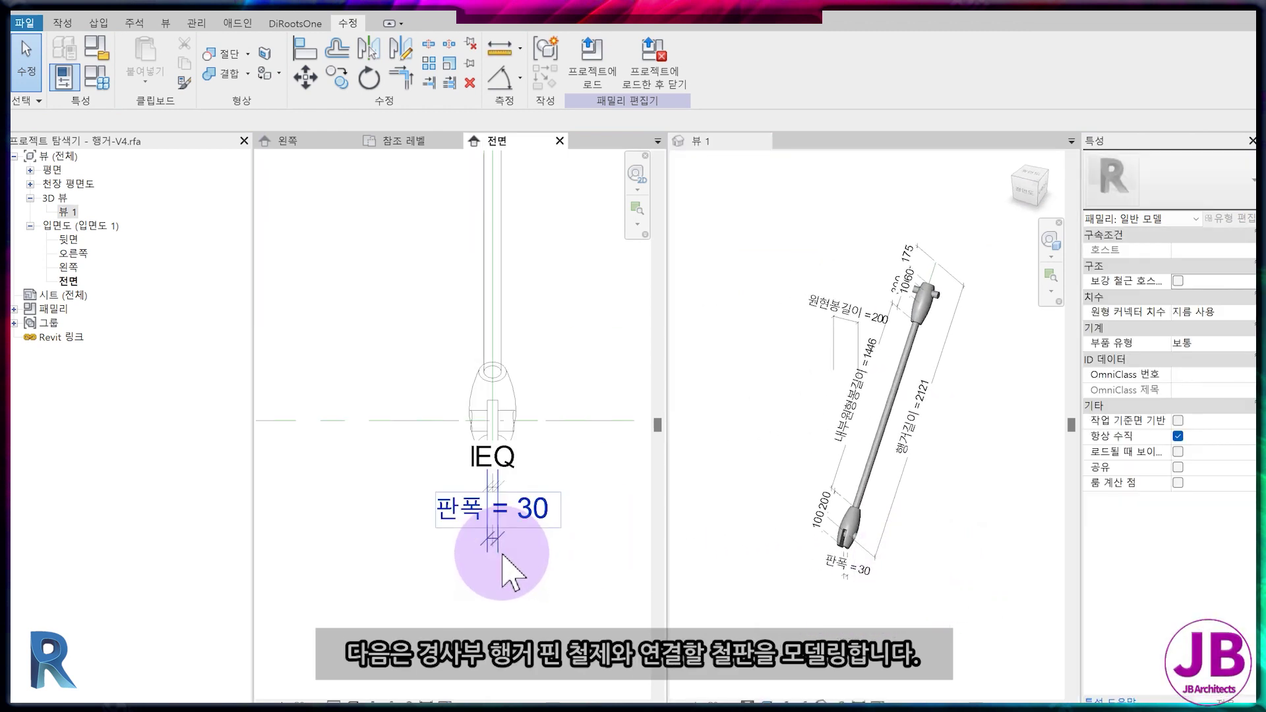
# Frame the hanger's upper end in the left elevation and start a solid extrusion.
pyautogui.click(396, 141)
pyautogui.click(274, 141)
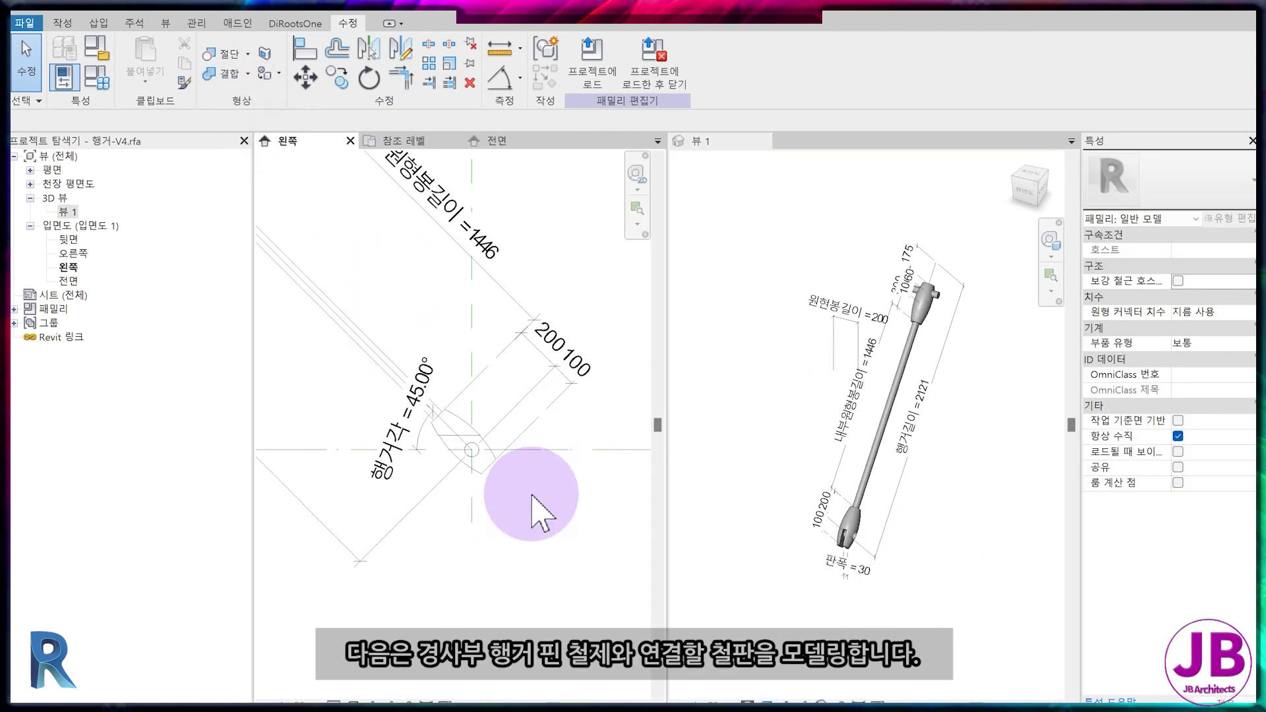
pyautogui.scroll(-2, 537, 523)
pyautogui.moveTo(515, 503)
pyautogui.mouseDown(button='middle')
pyautogui.moveTo(470, 452)
pyautogui.moveTo(508, 488)
pyautogui.moveTo(490, 468)
pyautogui.mouseUp(button='middle')
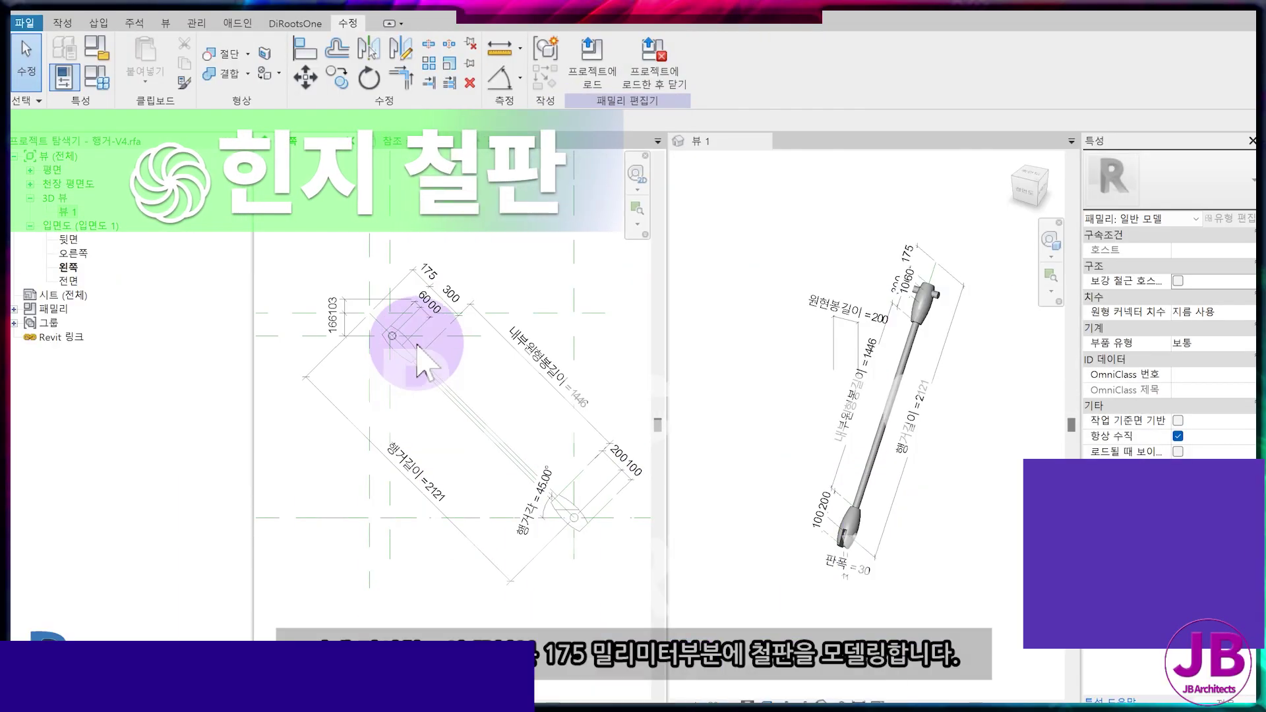
pyautogui.moveTo(495, 438); pyautogui.dragTo(579, 480, button='middle')
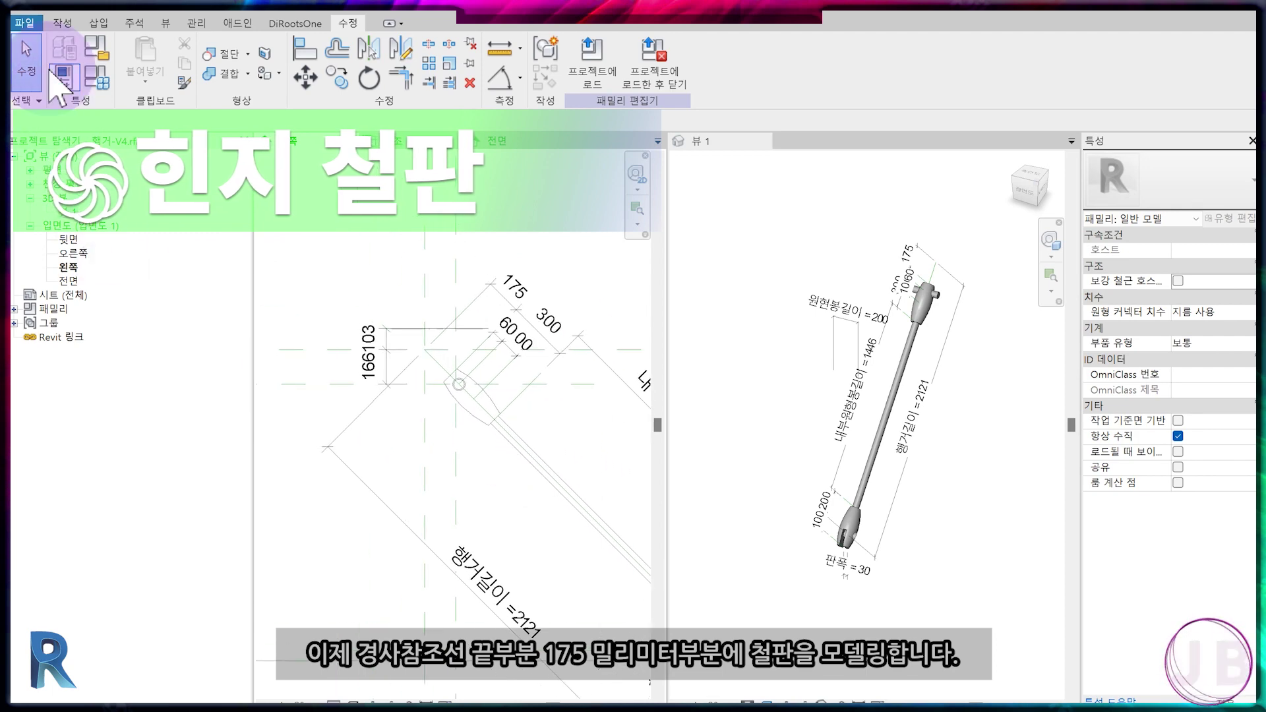
pyautogui.click(63, 24)
pyautogui.click(144, 74)
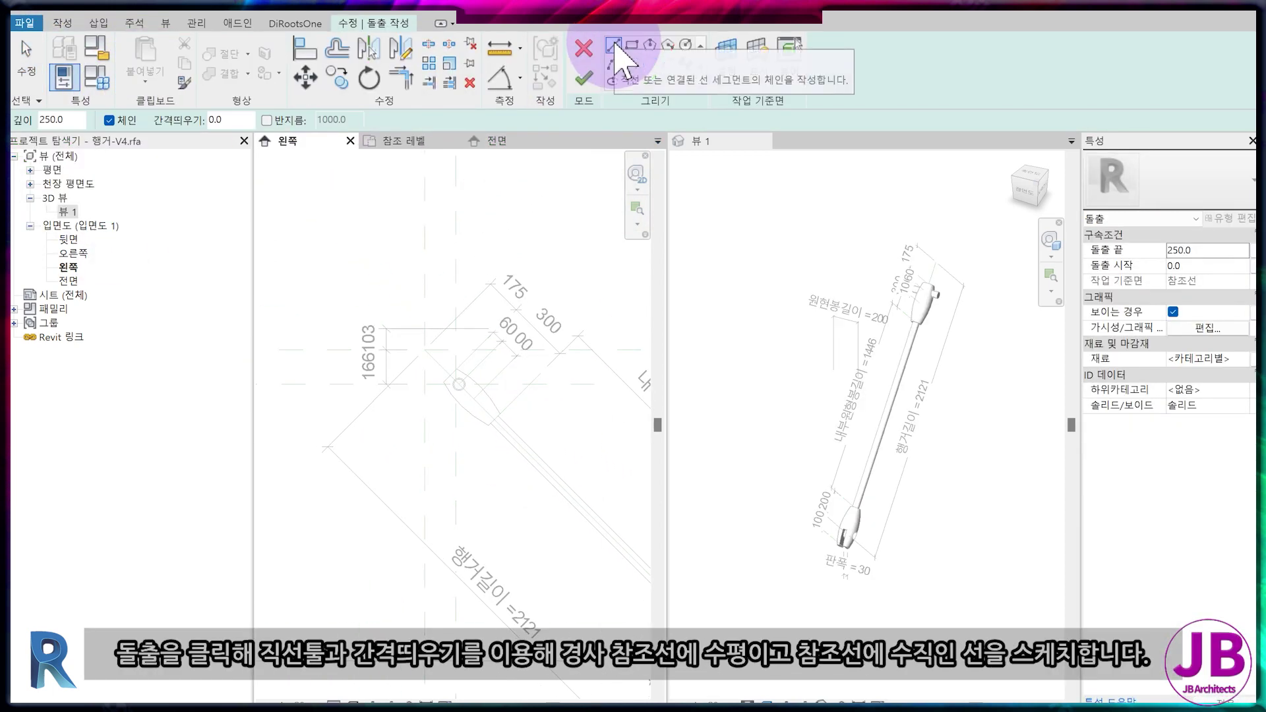
# Pick a sketch line offset 100.0 parallel to the hanger.
pyautogui.click(649, 81)
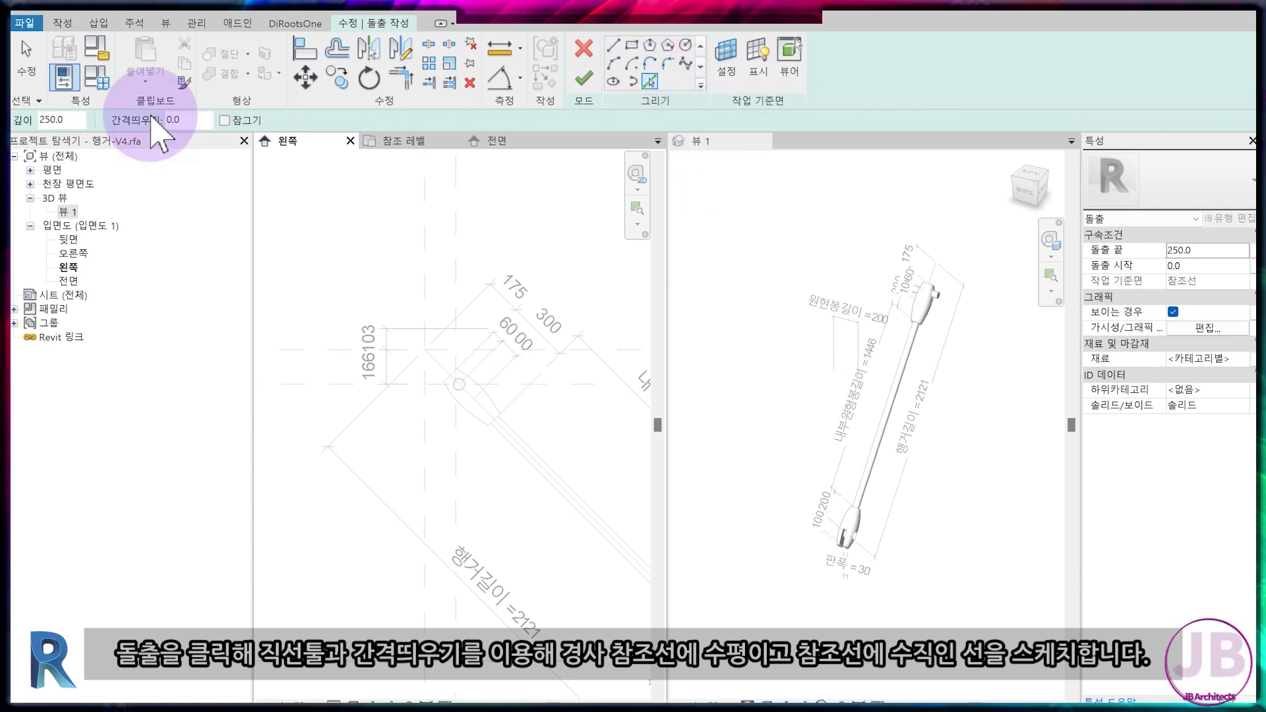
pyautogui.write('100.0')
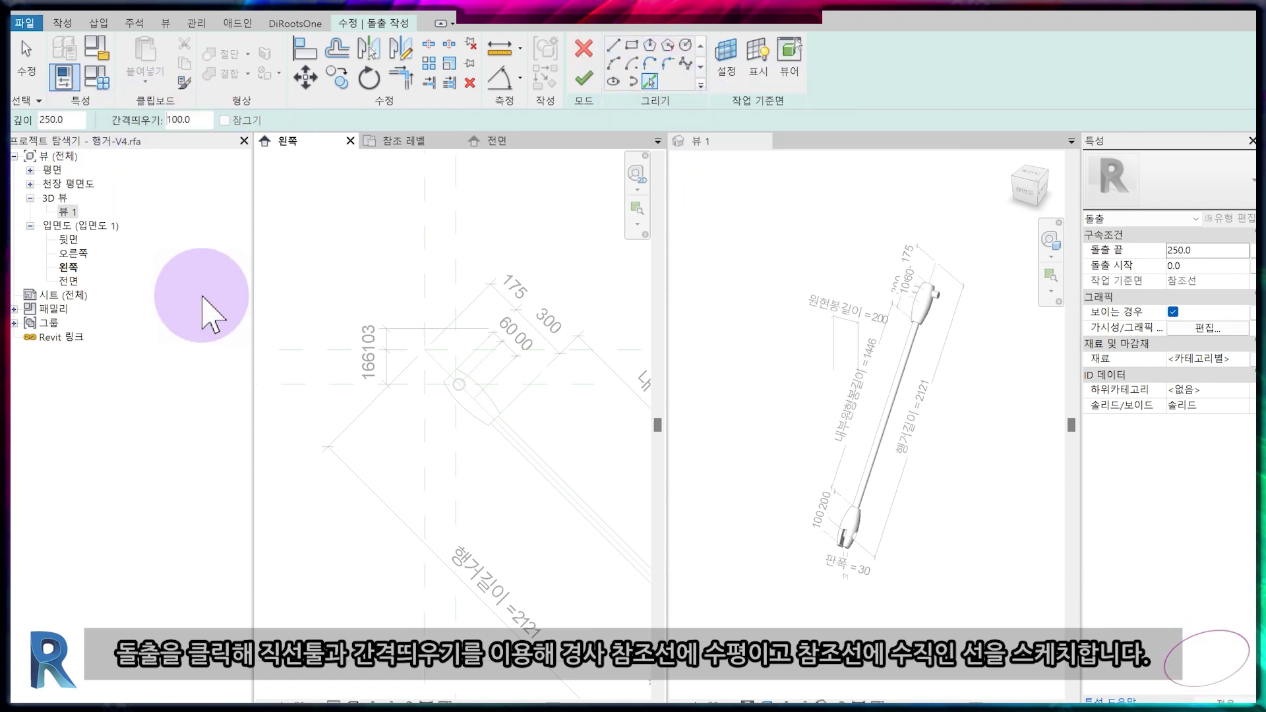
pyautogui.scroll(2, 481, 381)
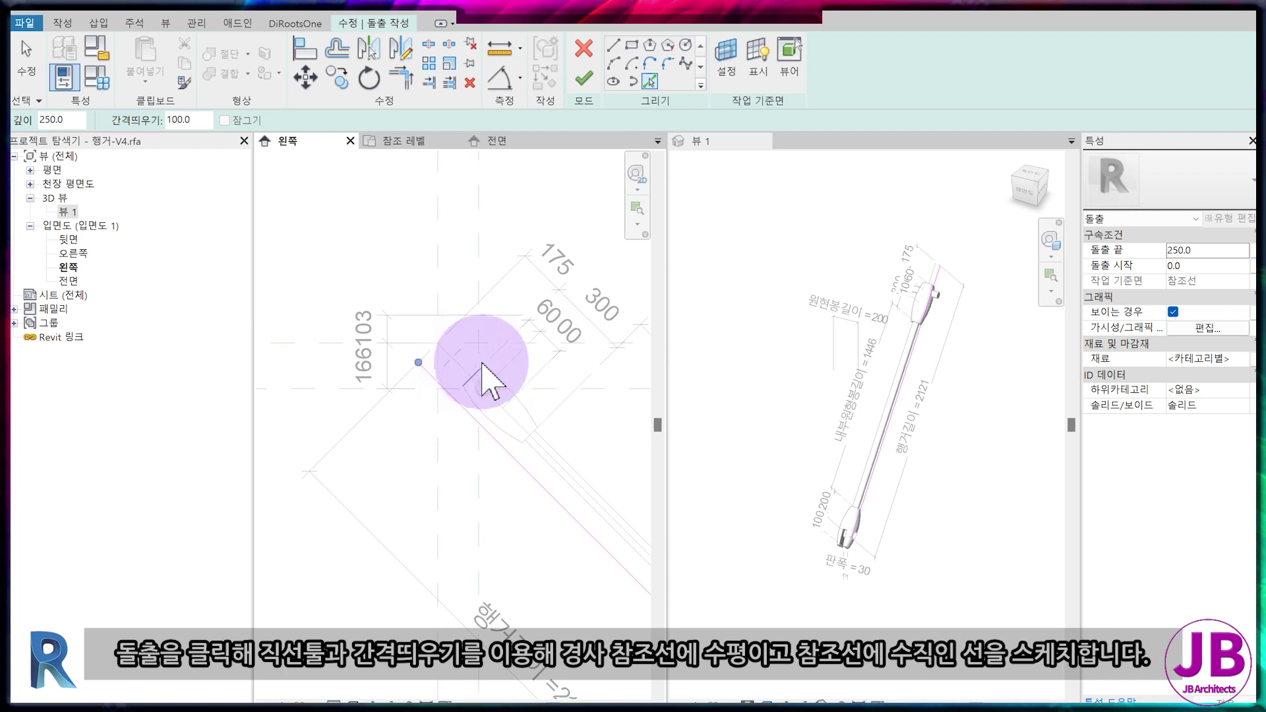
pyautogui.scroll(2, 483, 381)
pyautogui.click(461, 372)
# Draw a vertical line and align it to the reference plane.
pyautogui.click(612, 45)
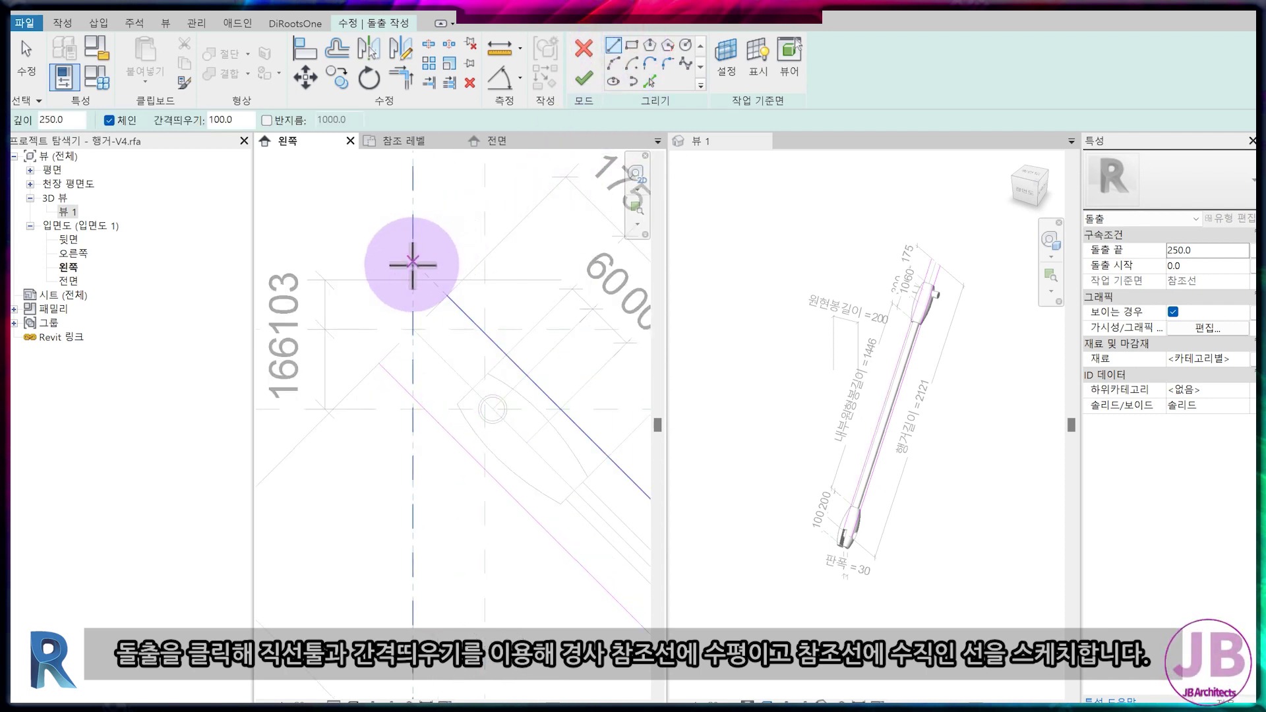
pyautogui.press('a')
pyautogui.press('l')
pyautogui.scroll(2, 295, 429)
pyautogui.click(360, 435)
pyautogui.click(288, 435)
pyautogui.click(612, 44)
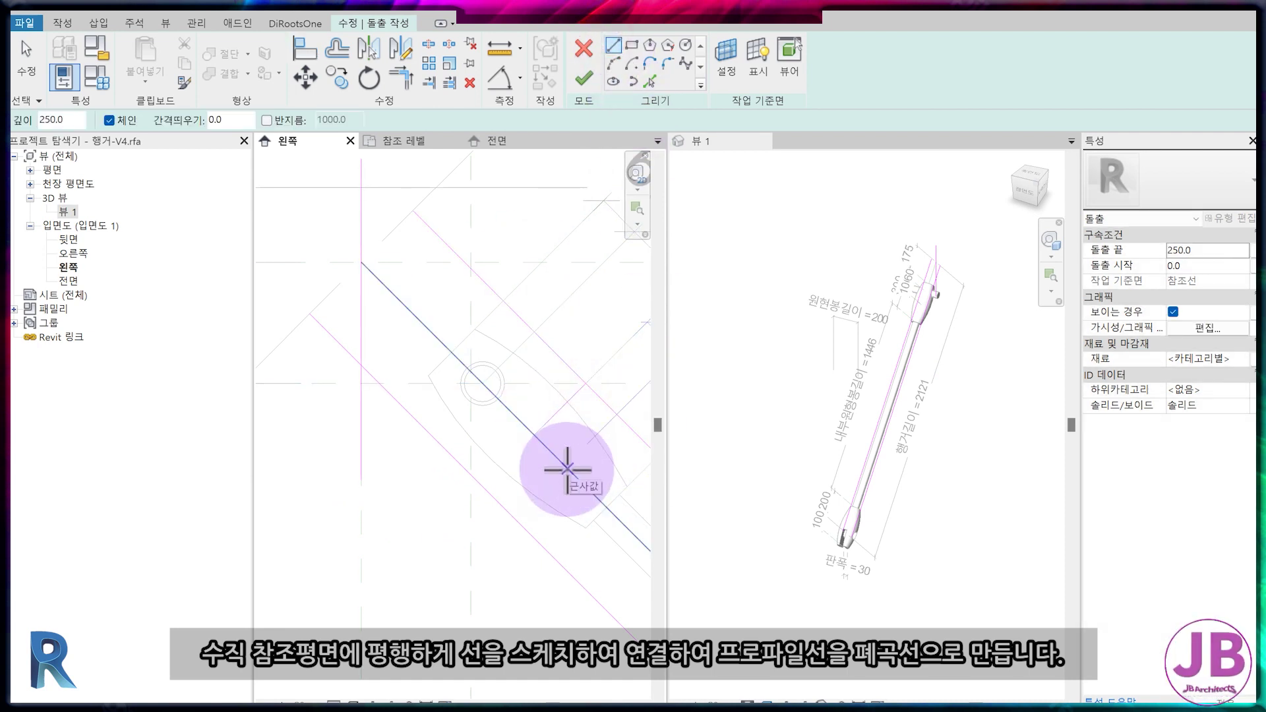
# Trim the diagonal and vertical sketch lines into closed corners.
pyautogui.press('t')
pyautogui.press('r')
pyautogui.click(437, 235)
pyautogui.click(362, 220)
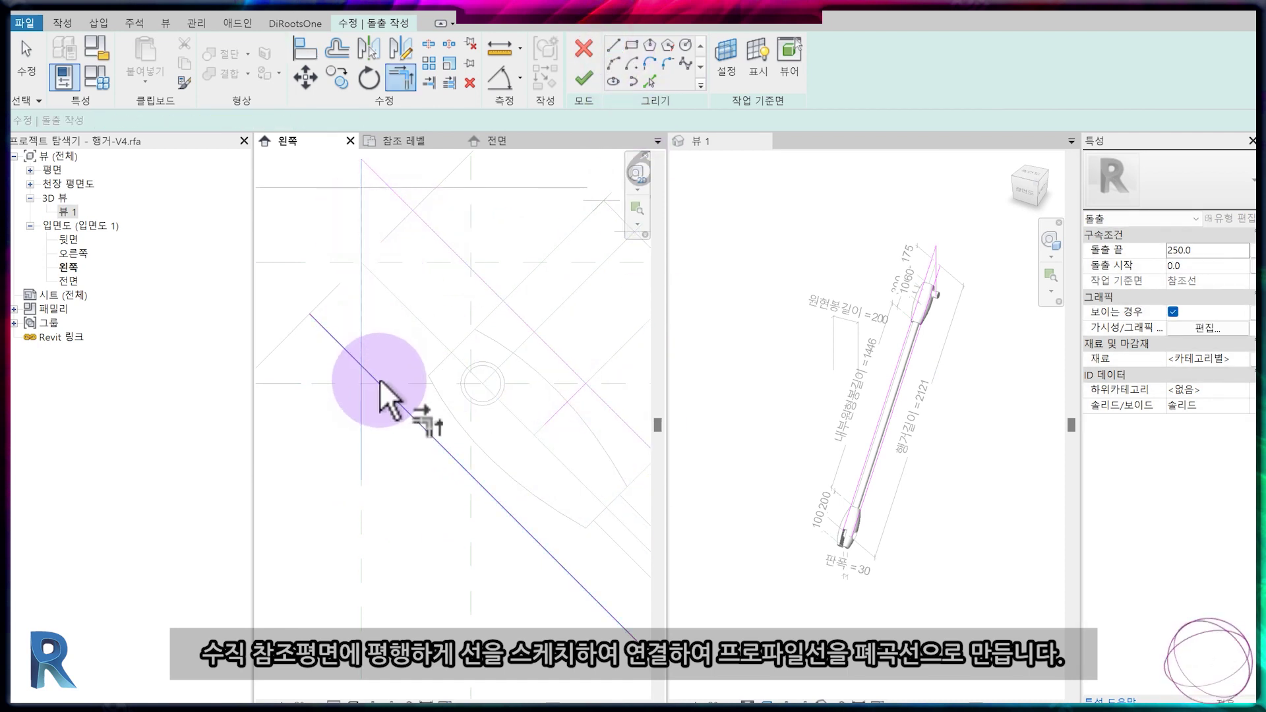
pyautogui.click(555, 412)
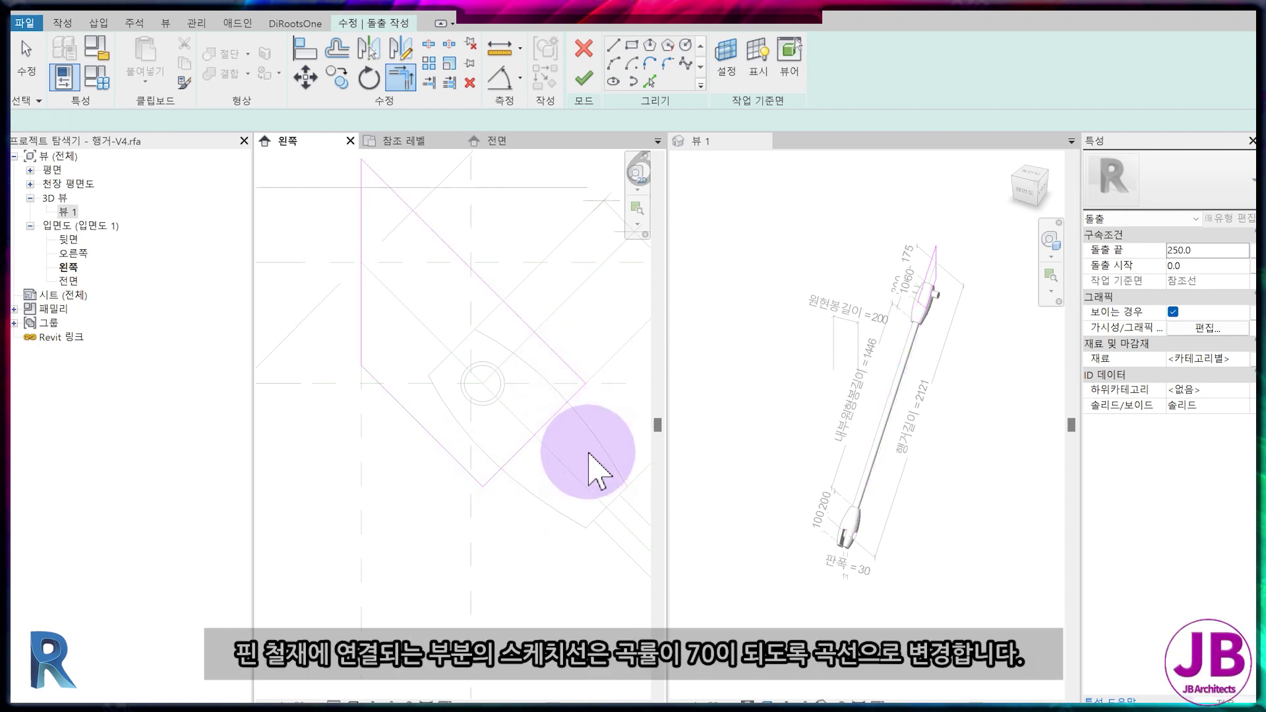
pyautogui.press('Escape')
# Add a fillet arc toward the pin with radius 70.
pyautogui.press('f')
pyautogui.press('a')
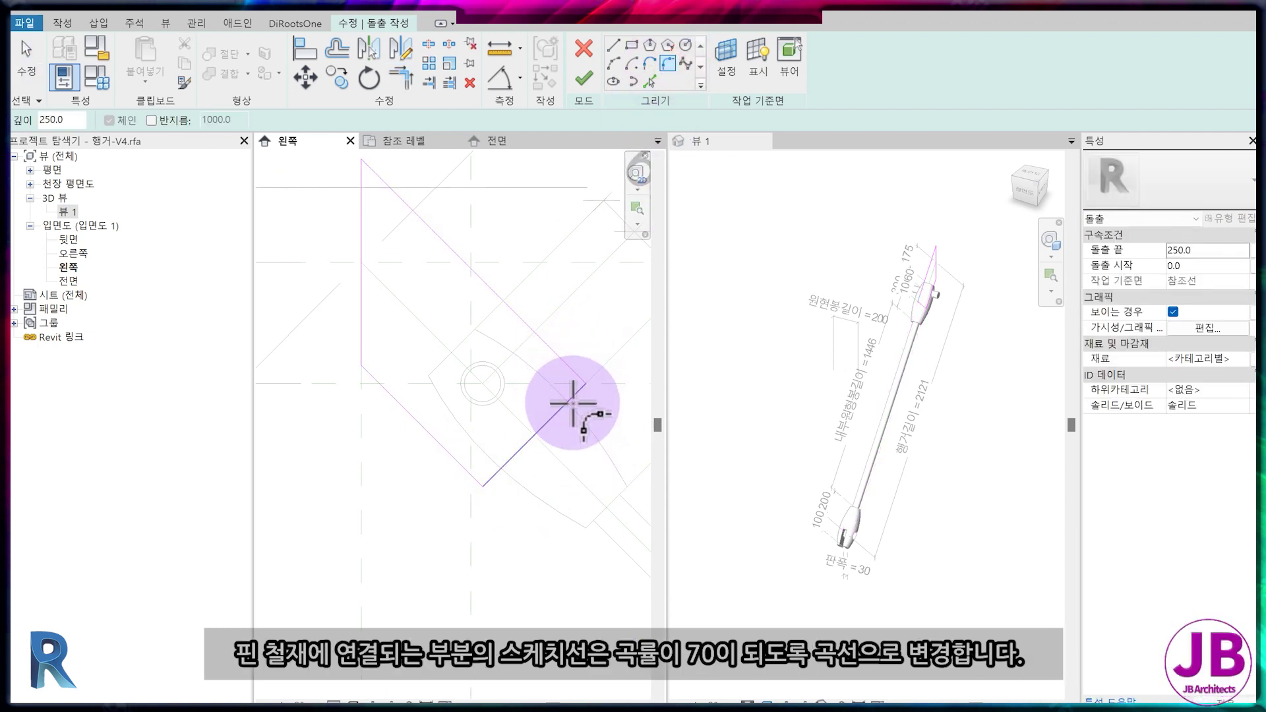
pyautogui.click(541, 363)
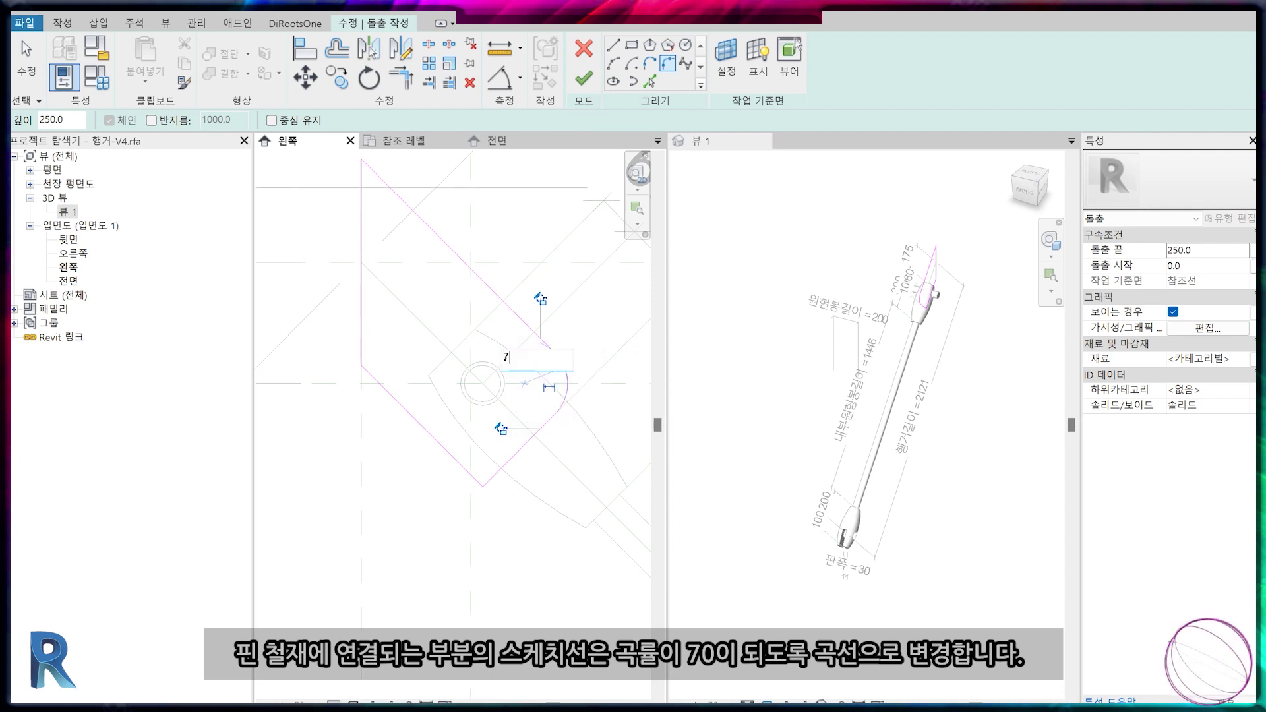
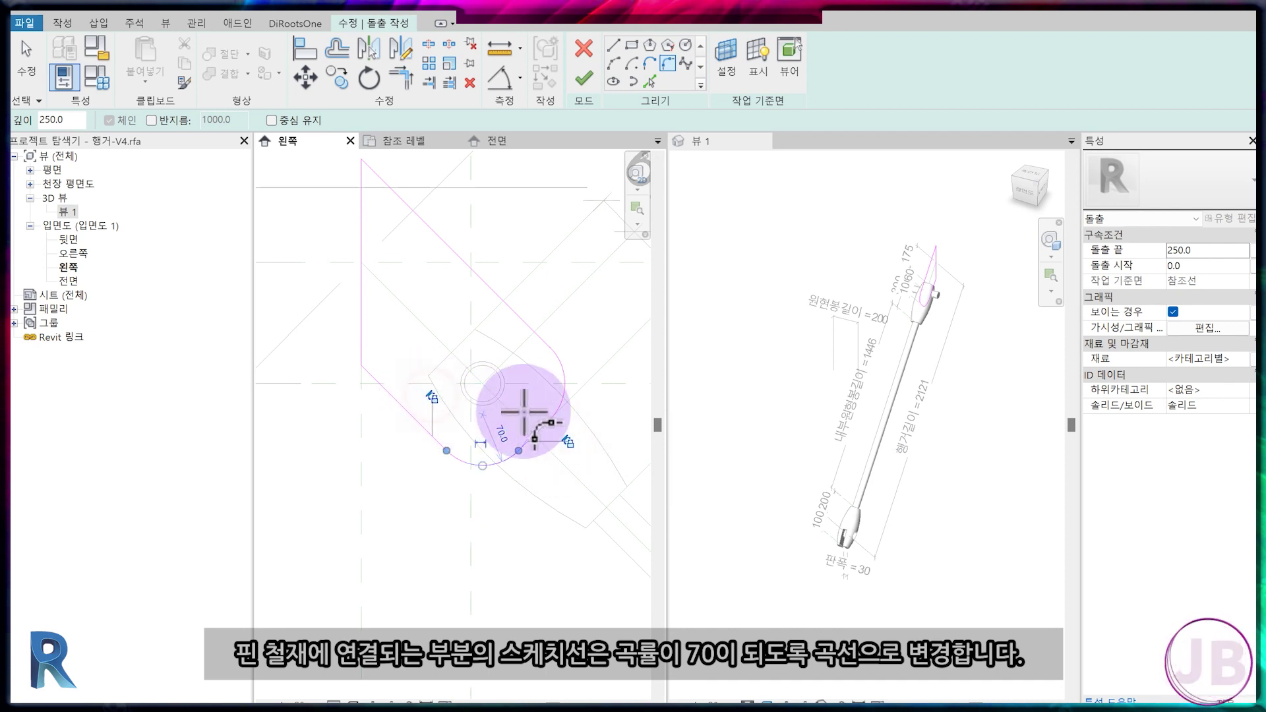
# Place the 70 fillet arc at the plate profile's pin-end corner.
pyautogui.click(528, 430)
pyautogui.press('Escape')
pyautogui.press('Escape')
pyautogui.click(565, 381)
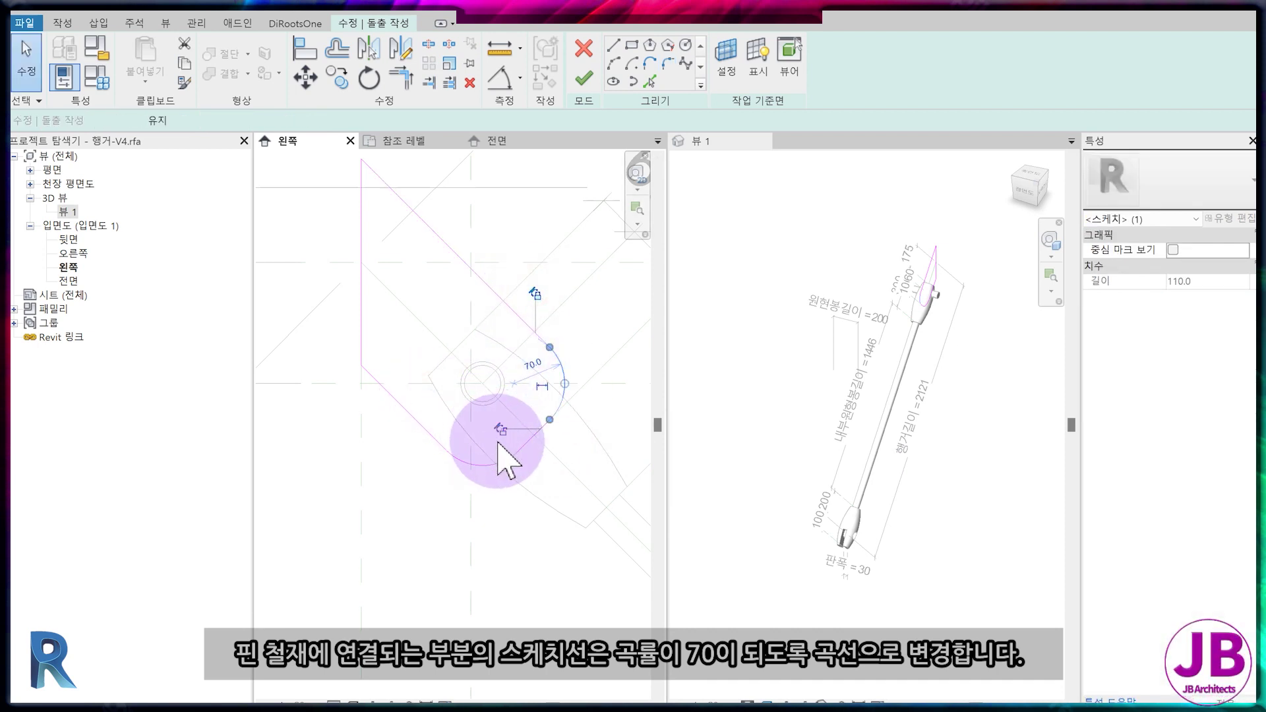
pyautogui.click(564, 485)
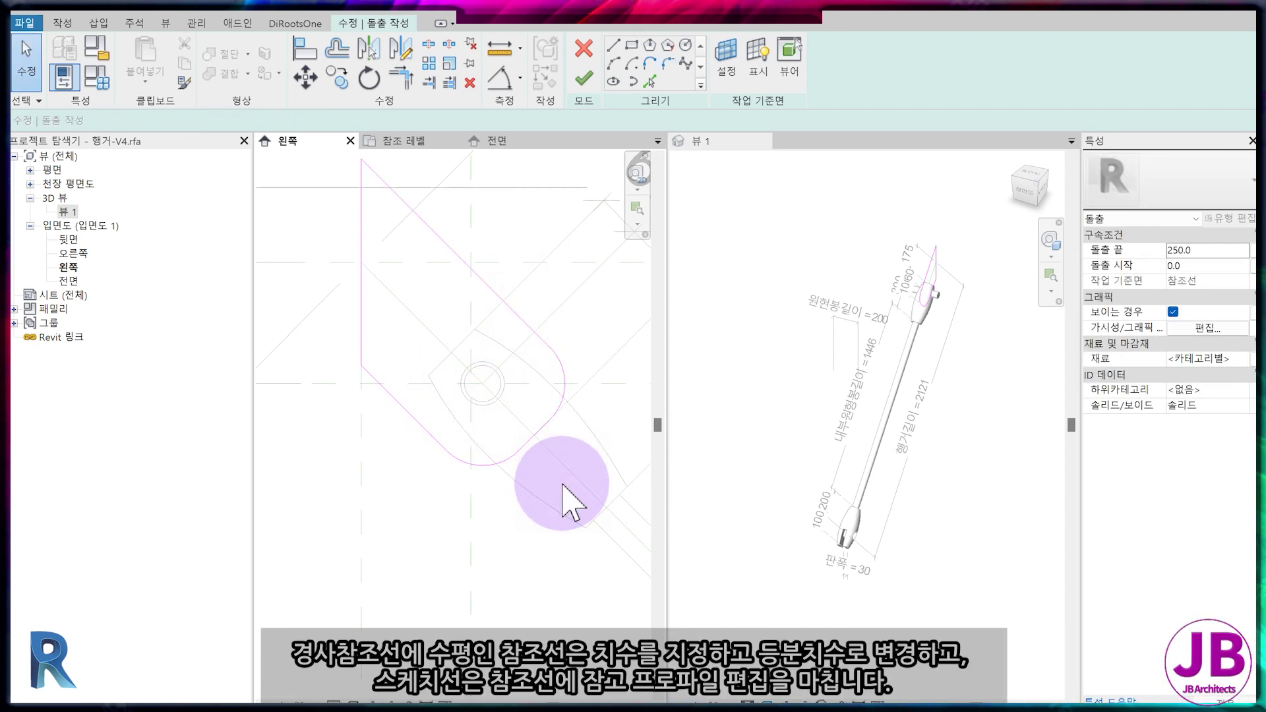
pyautogui.moveTo(562, 485); pyautogui.dragTo(527, 482, button='middle')
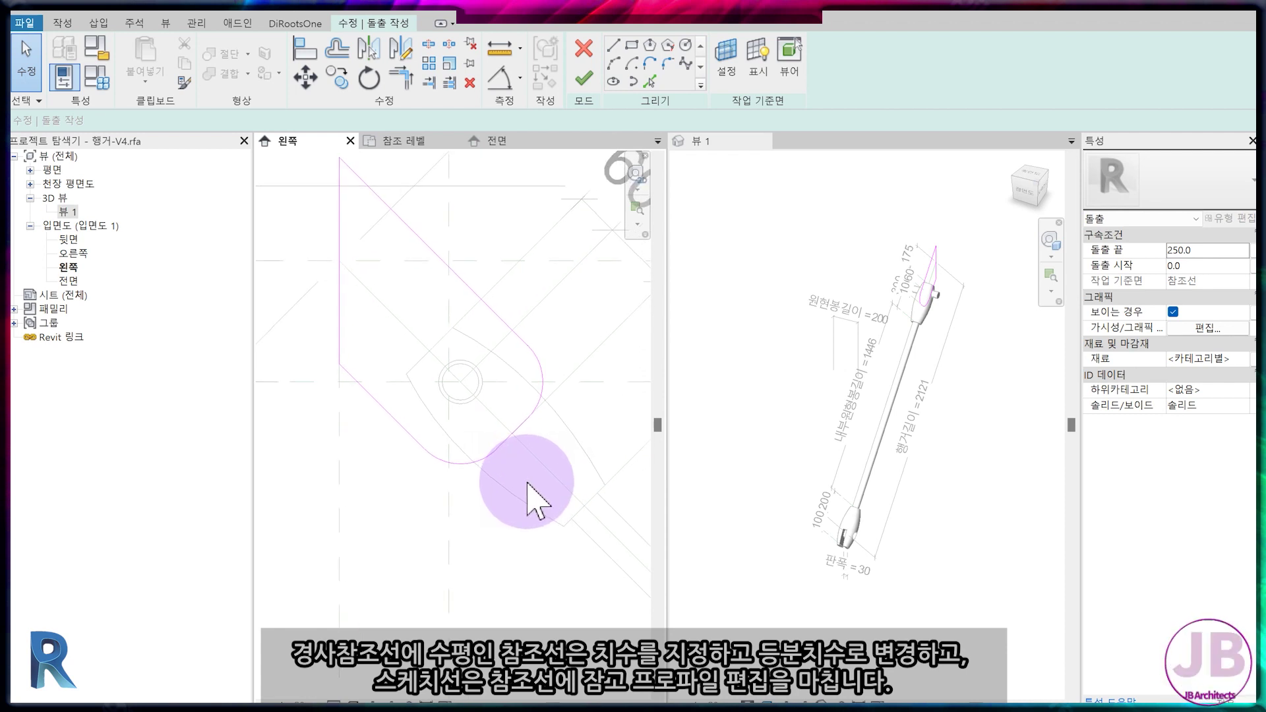
# Add an aligned dimension across the profile references and make it equal (EQ).
pyautogui.press('d')
pyautogui.press('i')
pyautogui.click(398, 424)
pyautogui.moveTo(575, 478)
pyautogui.mouseDown(button='middle')
pyautogui.moveTo(452, 316)
pyautogui.moveTo(524, 509)
pyautogui.mouseUp(button='middle')
pyautogui.scroll(-3, 524, 509)
pyautogui.click(607, 518)
pyautogui.press('Escape')
pyautogui.press('Escape')
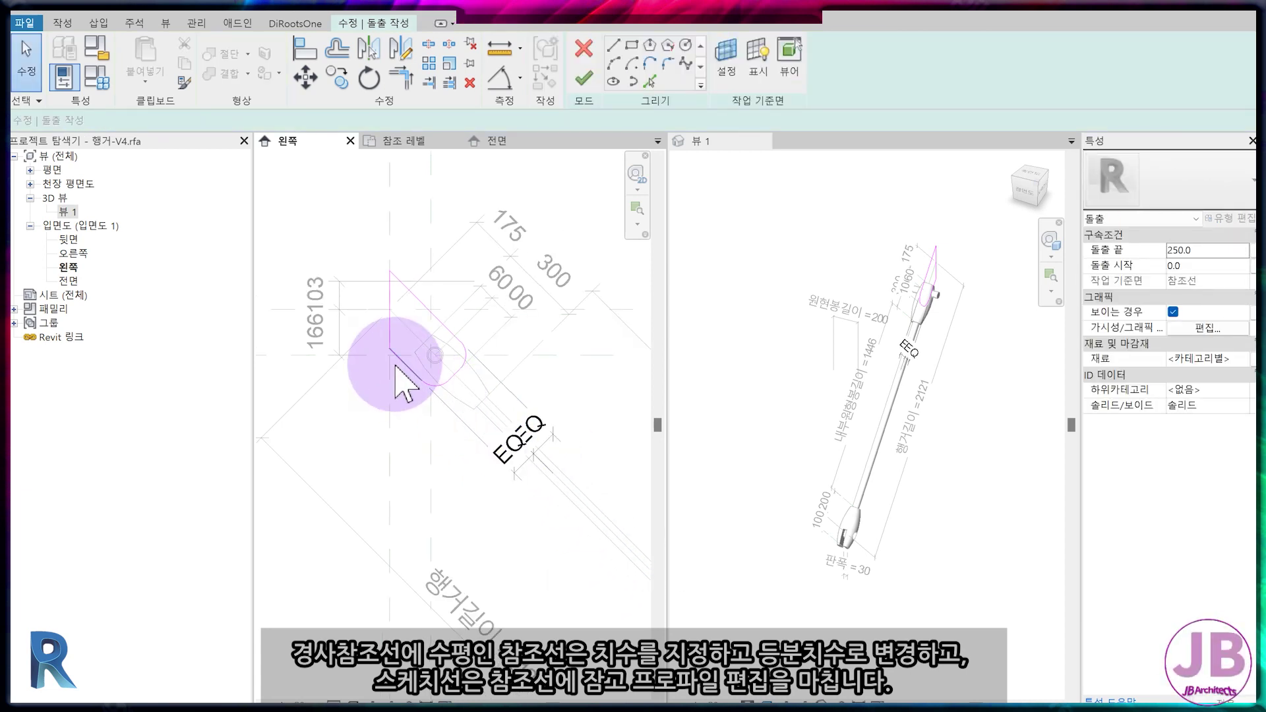
pyautogui.scroll(2, 396, 379)
# Align the sketch line to its reference plane and finish the 250-deep extrusion.
pyautogui.press('a')
pyautogui.press('l')
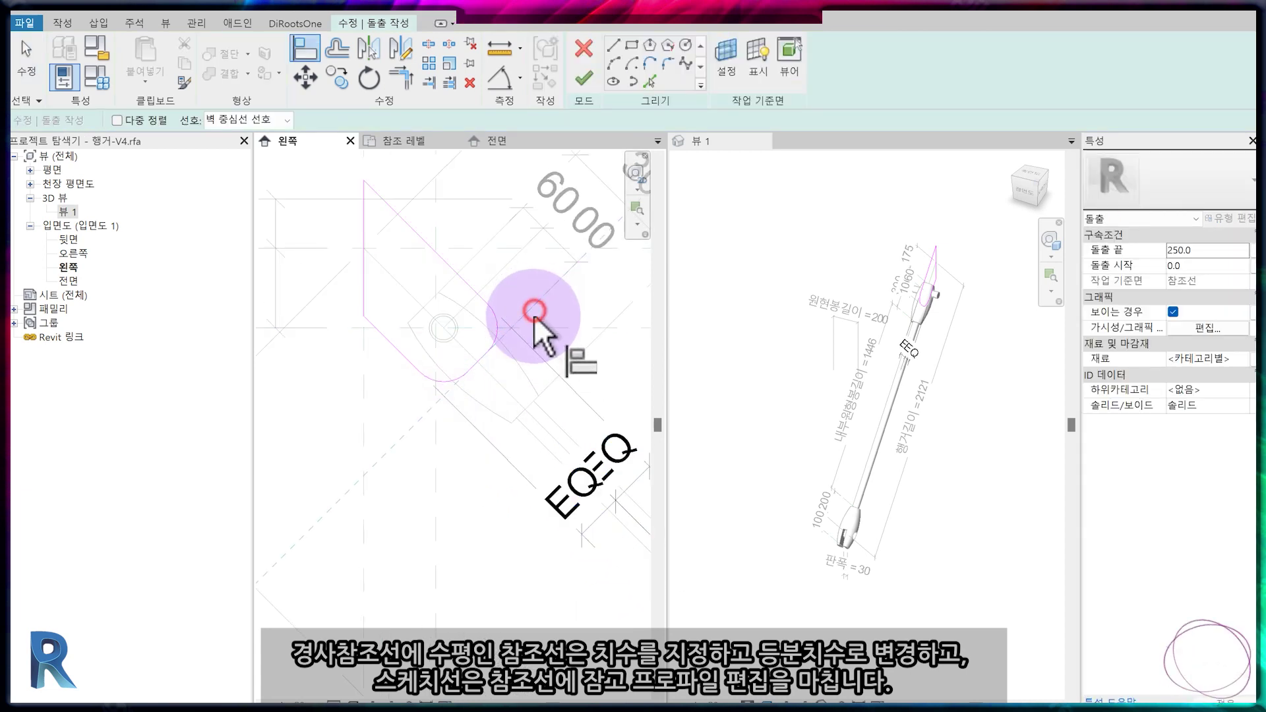
pyautogui.click(533, 314)
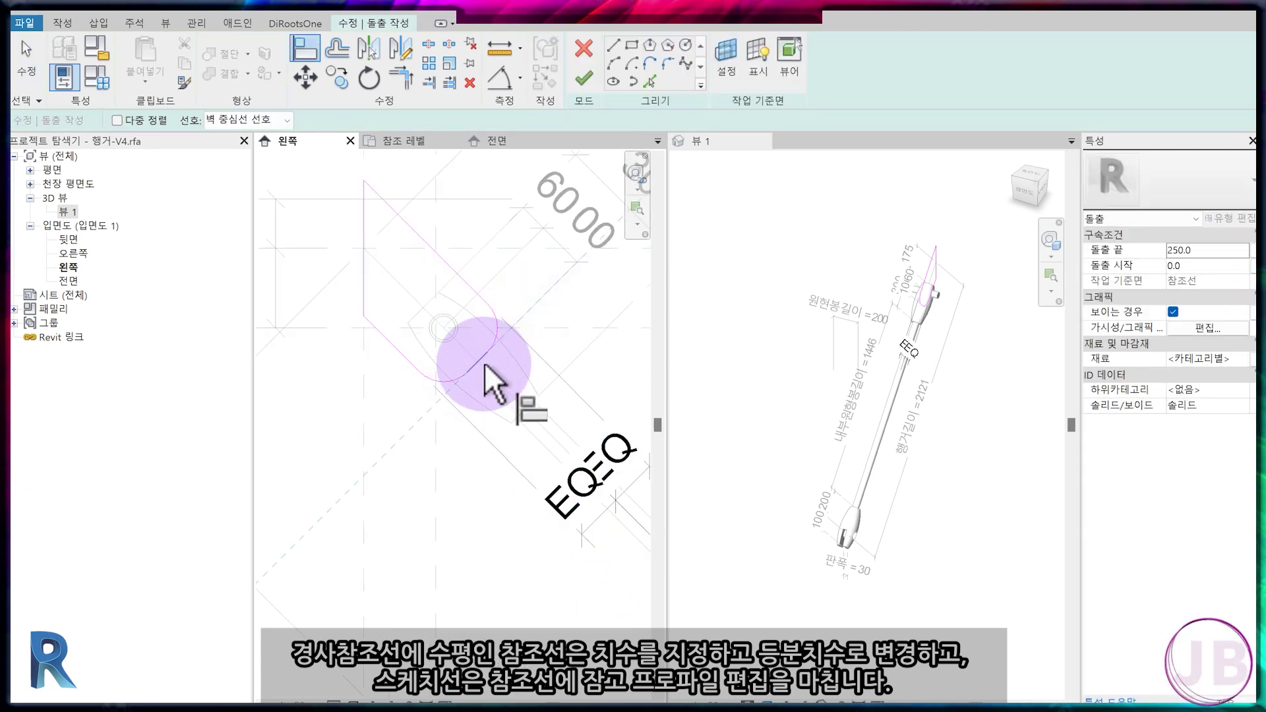
pyautogui.click(583, 80)
pyautogui.click(491, 141)
# Extend the plate extrusion's start to -28.6 in the front view.
pyautogui.scroll(-3, 478, 408)
pyautogui.scroll(2, 520, 275)
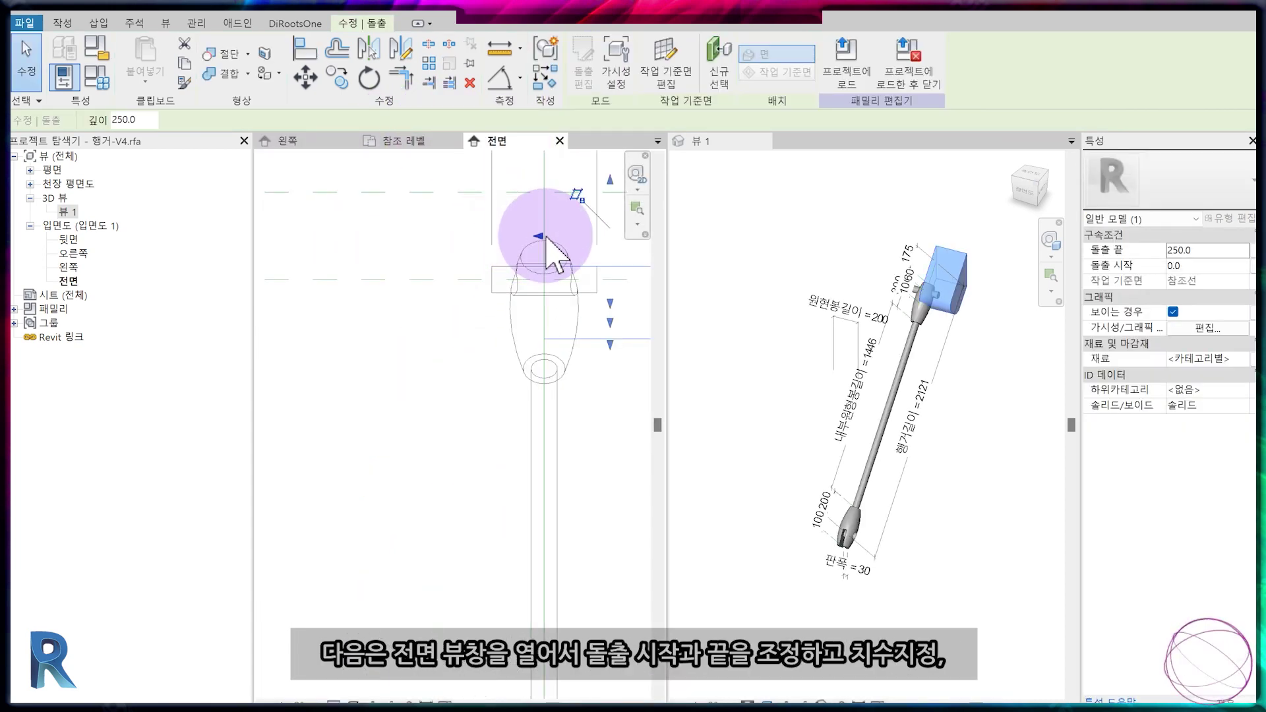
pyautogui.moveTo(517, 223); pyautogui.dragTo(530, 231)
pyautogui.scroll(2, 521, 317)
pyautogui.scroll(2, 613, 282)
pyautogui.moveTo(613, 283)
pyautogui.mouseDown(button='middle')
pyautogui.moveTo(509, 279)
pyautogui.moveTo(538, 471)
pyautogui.moveTo(510, 445)
pyautogui.mouseUp(button='middle')
pyautogui.click(509, 278)
pyautogui.scroll(2, 481, 302)
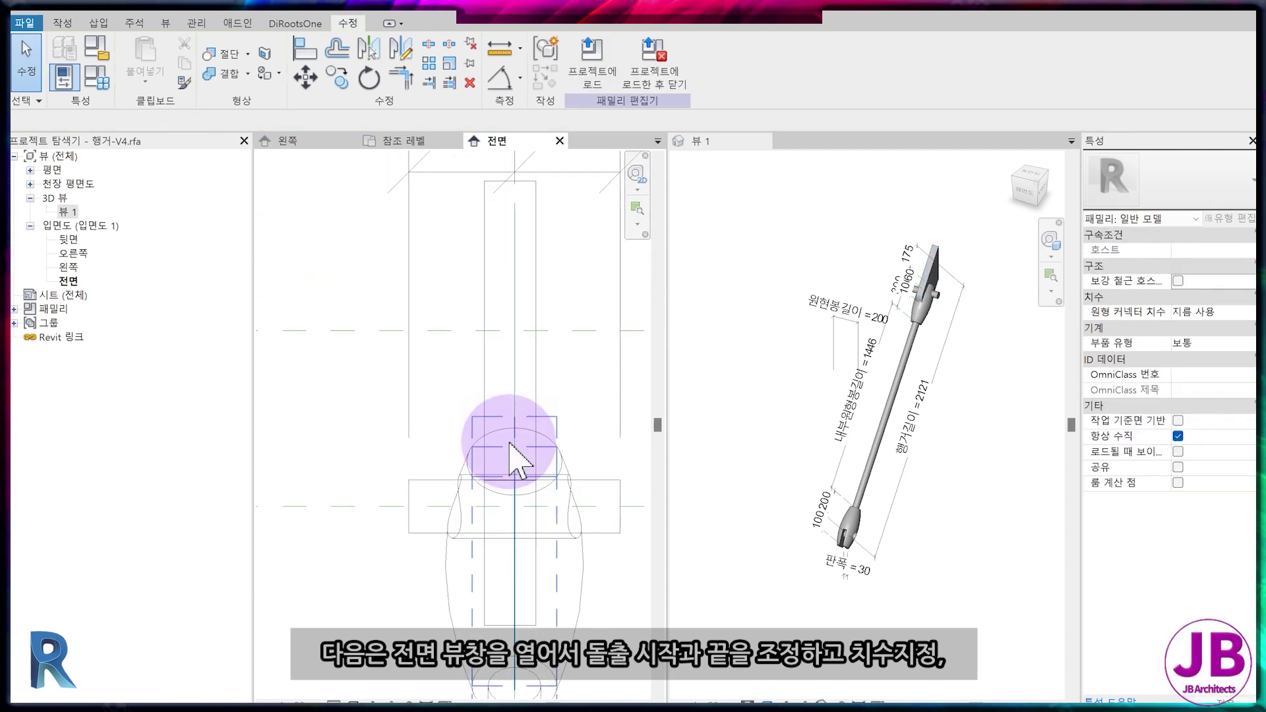
# Dimension the plate thickness and label it with the 판폭 parameter, making it 30.
pyautogui.press('d')
pyautogui.press('i')
pyautogui.scroll(-2, 515, 333)
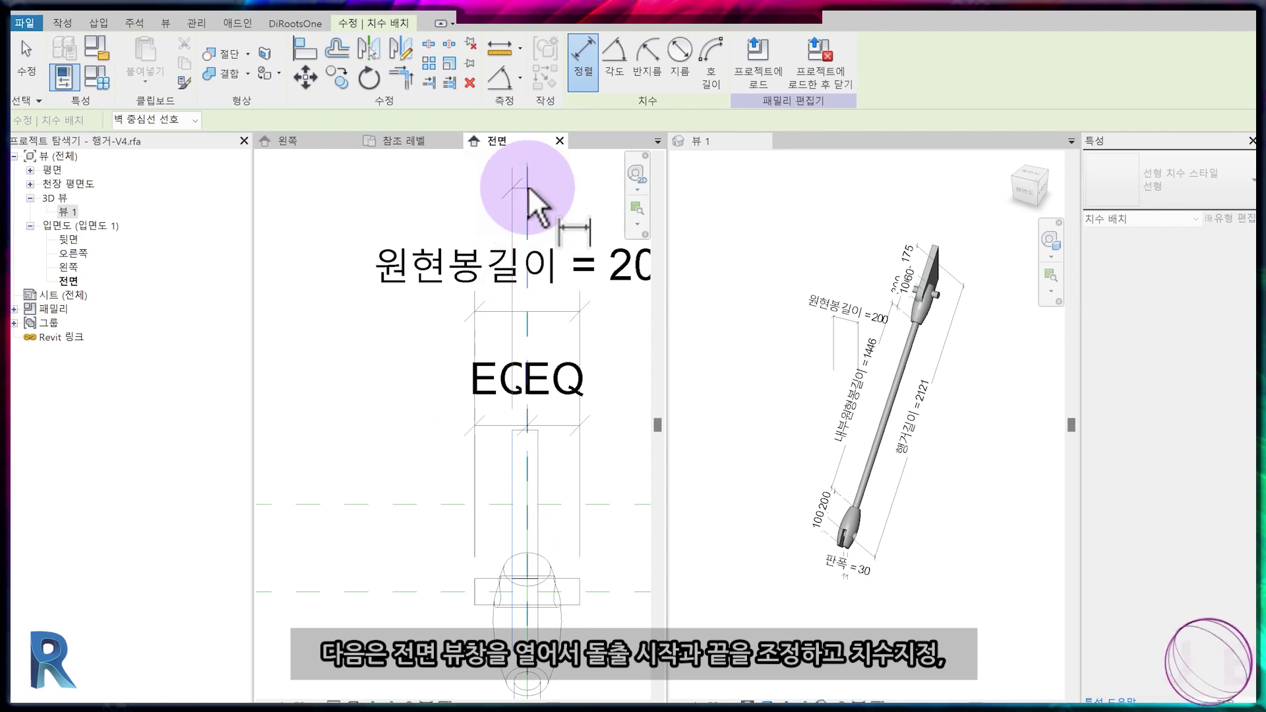
pyautogui.scroll(2, 537, 437)
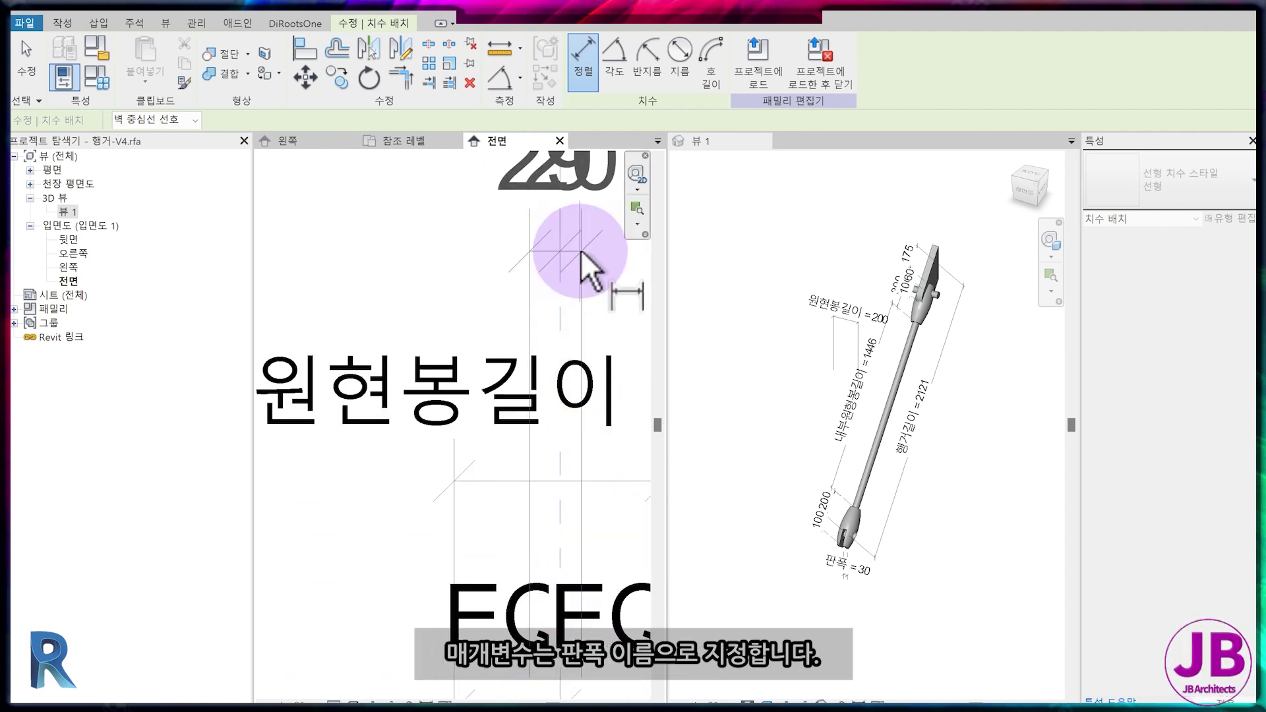
pyautogui.scroll(-2, 544, 406)
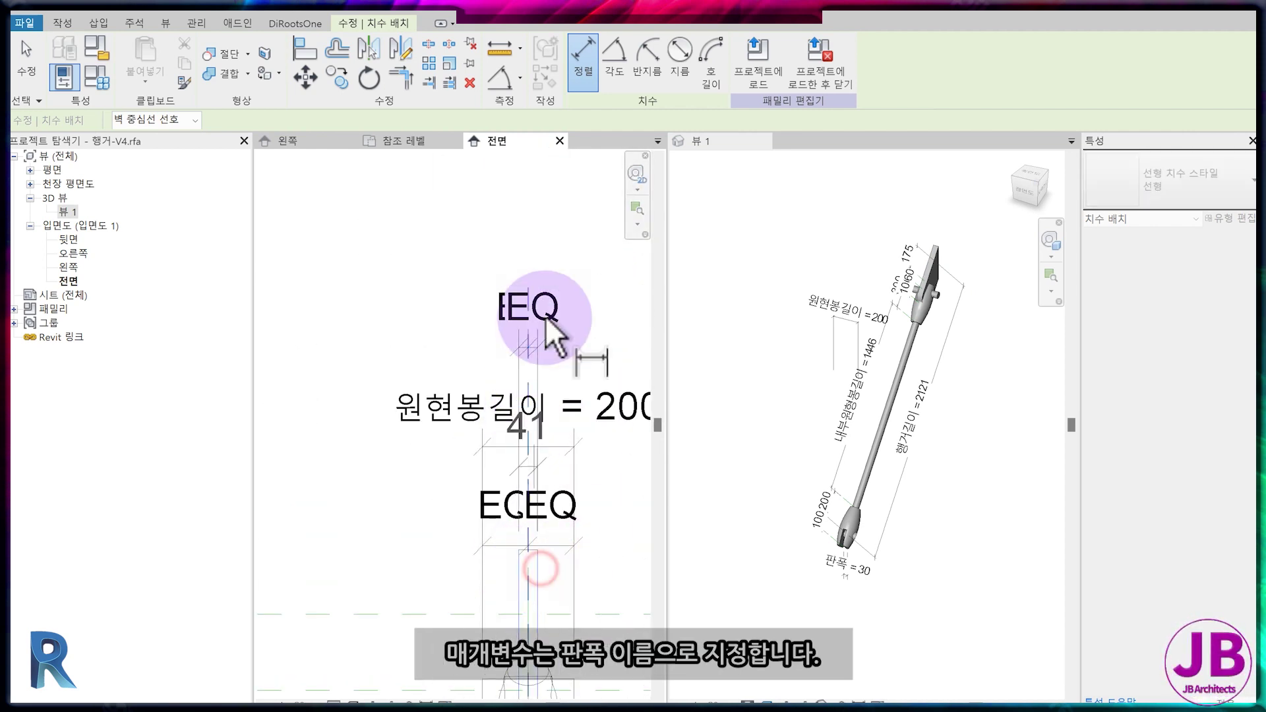
pyautogui.click(551, 282)
pyautogui.press('Escape')
pyautogui.click(525, 375)
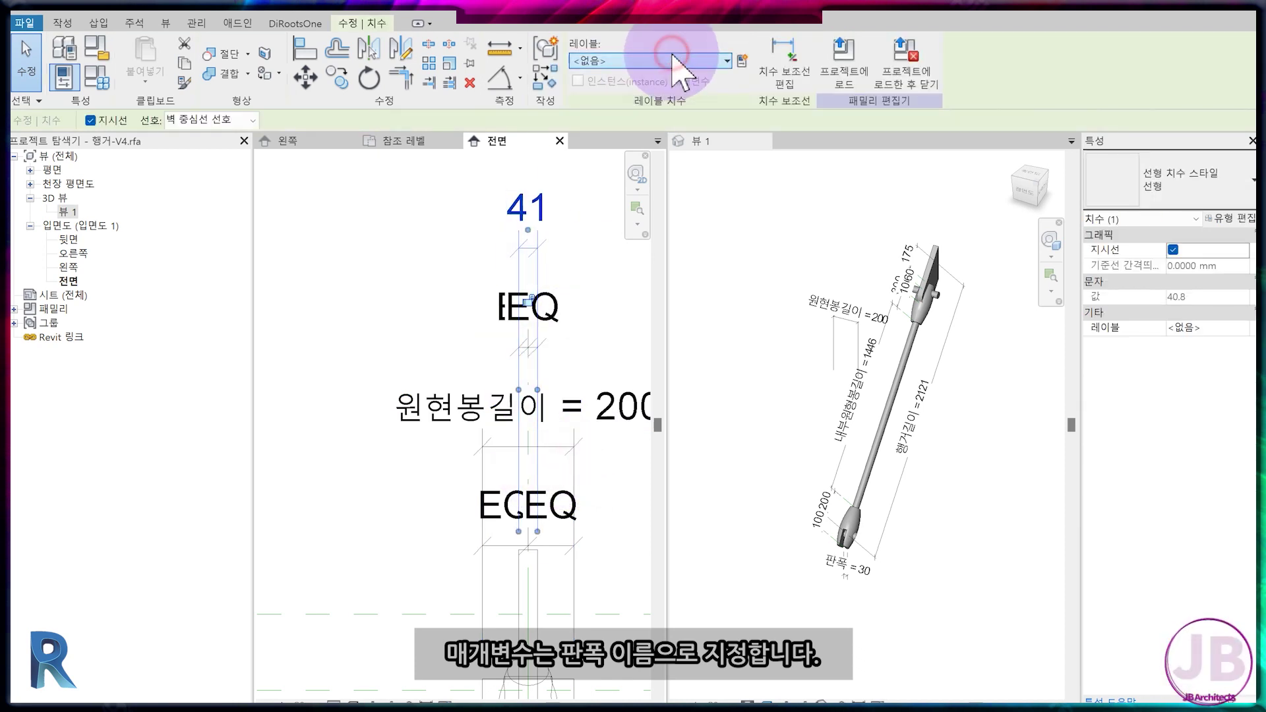
pyautogui.click(676, 61)
pyautogui.click(721, 209)
pyautogui.click(438, 299)
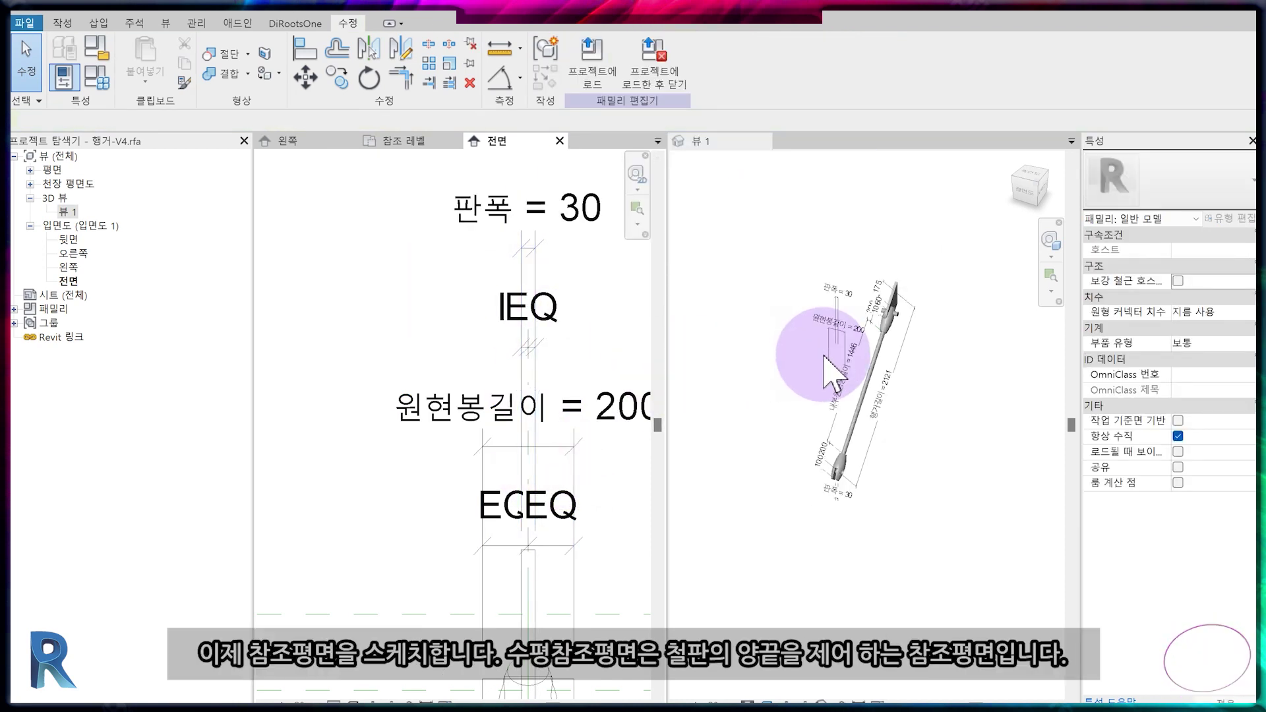
pyautogui.click(306, 141)
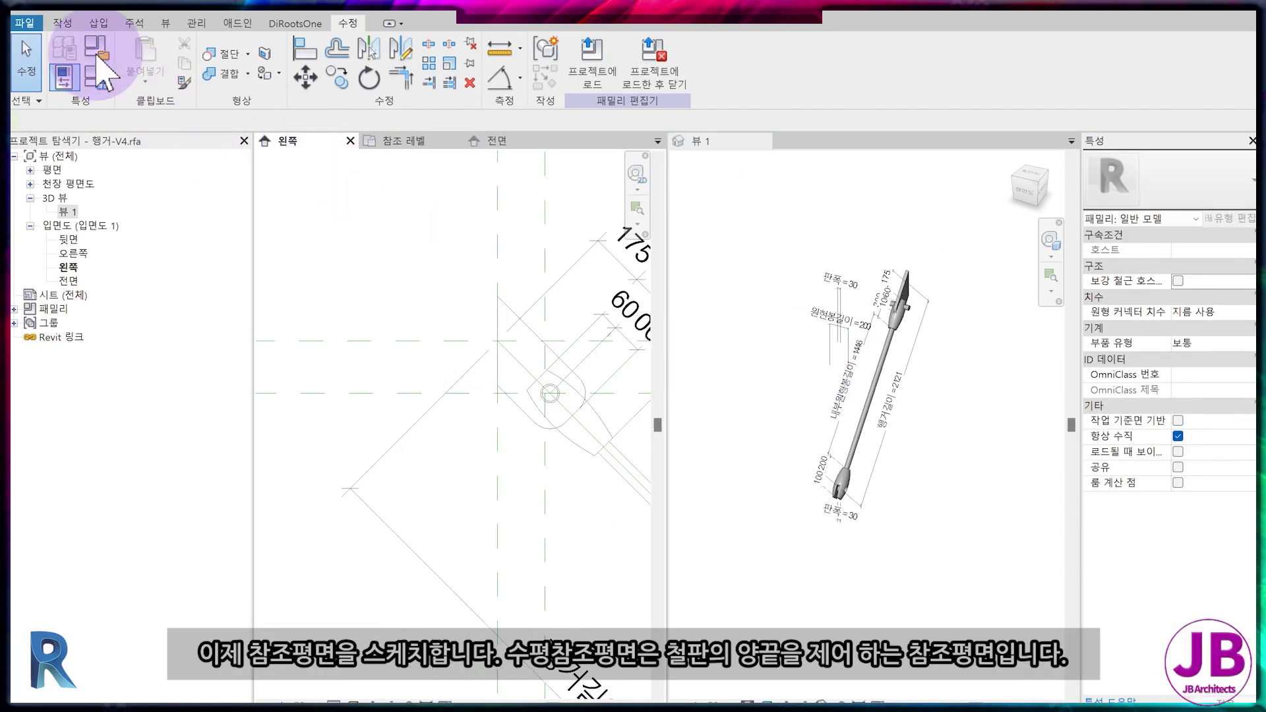
# Draw a new horizontal reference plane in the left view.
pyautogui.click(62, 22)
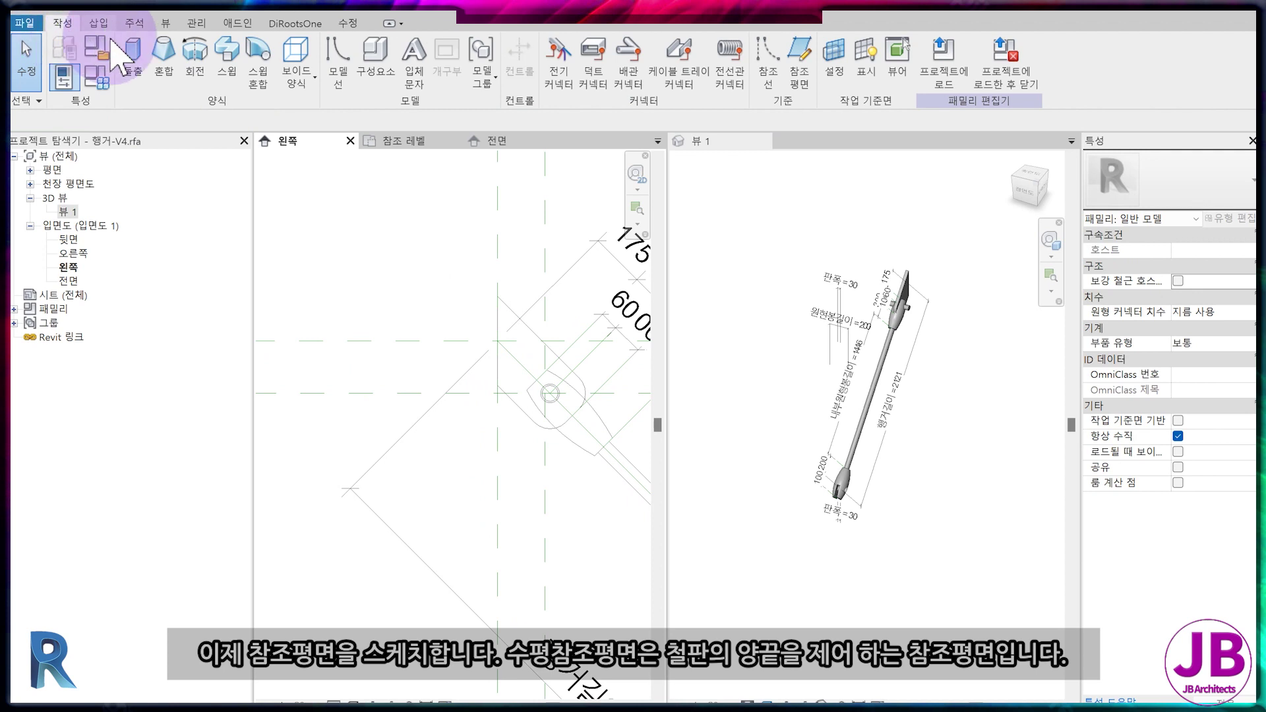
pyautogui.click(793, 69)
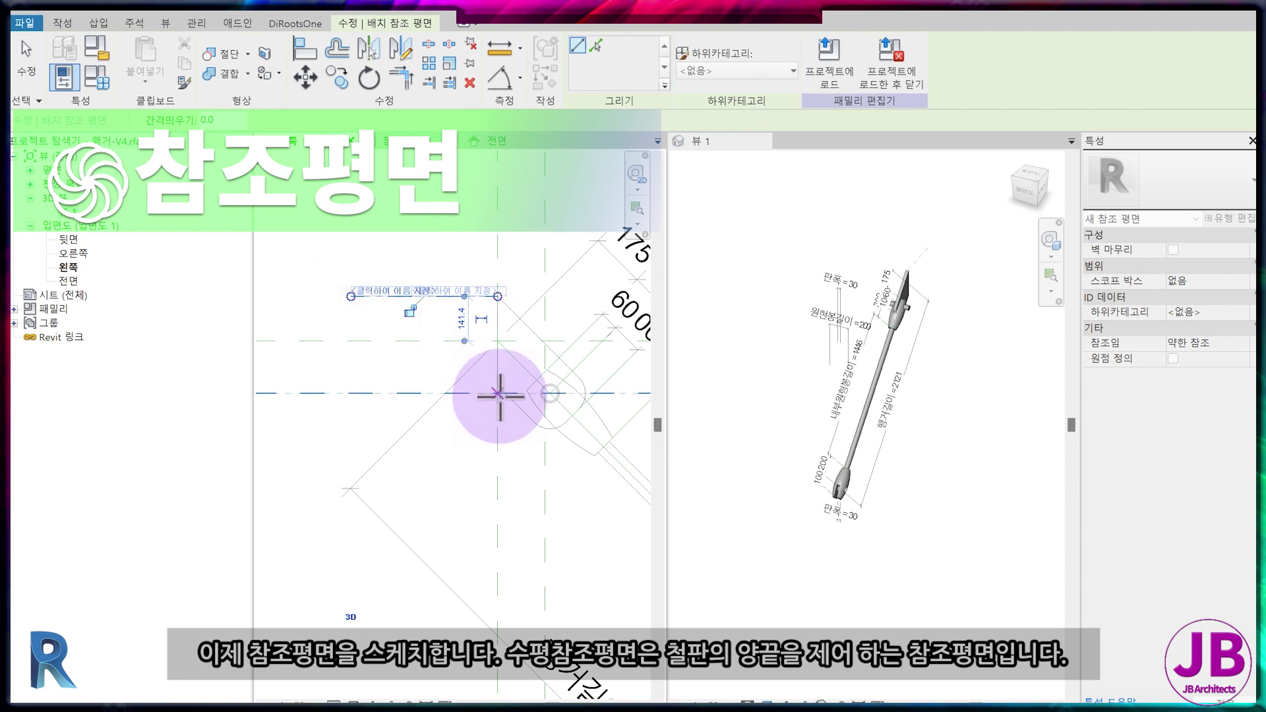
pyautogui.click(351, 385)
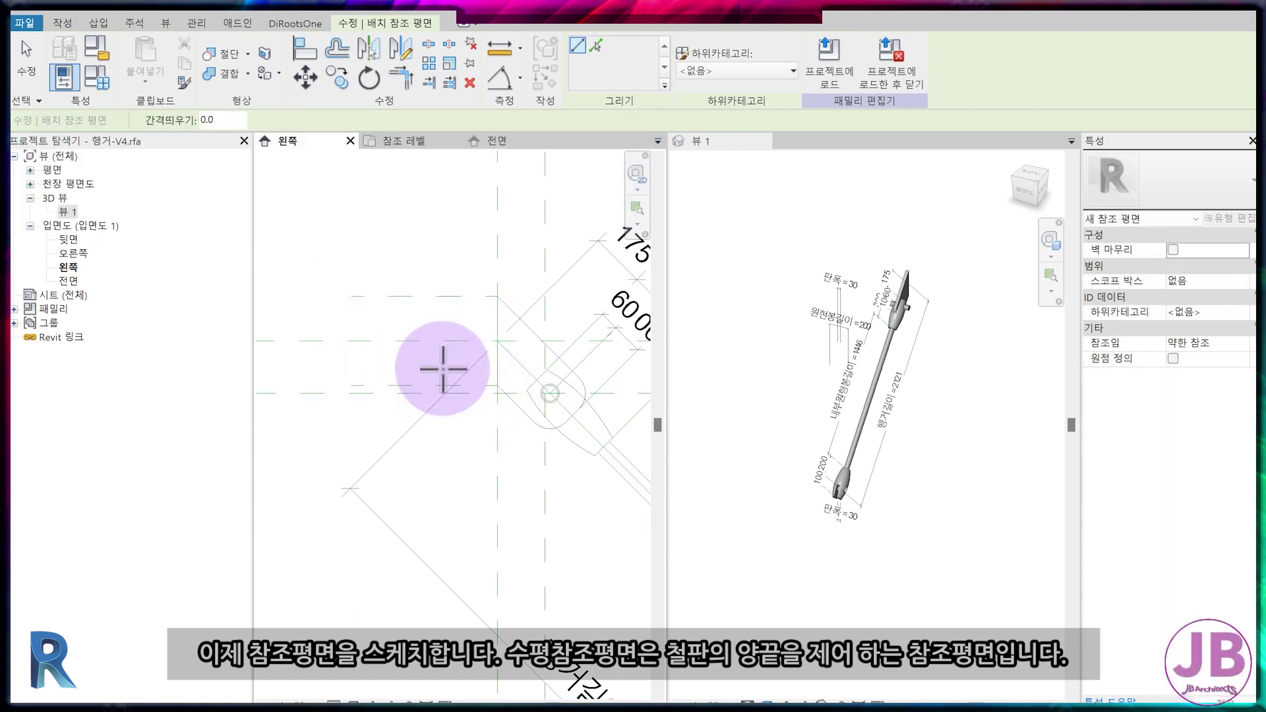
pyautogui.moveTo(437, 368); pyautogui.dragTo(519, 342, button='middle')
# Dimension the two horizontal reference planes, giving a 141 dimension.
pyautogui.press('d')
pyautogui.press('i')
pyautogui.click(491, 369)
pyautogui.click(480, 321)
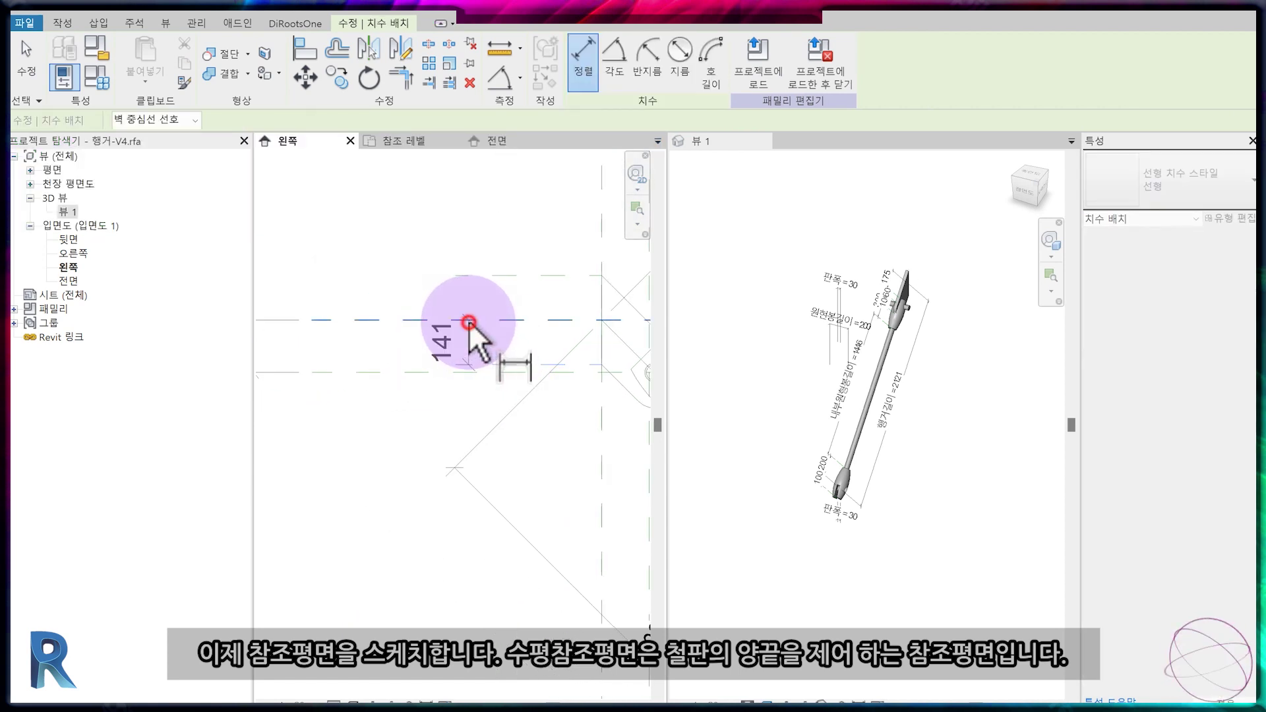
pyautogui.moveTo(504, 321)
pyautogui.mouseDown(button='middle')
pyautogui.moveTo(433, 269)
pyautogui.moveTo(505, 381)
pyautogui.moveTo(467, 362)
pyautogui.mouseUp(button='middle')
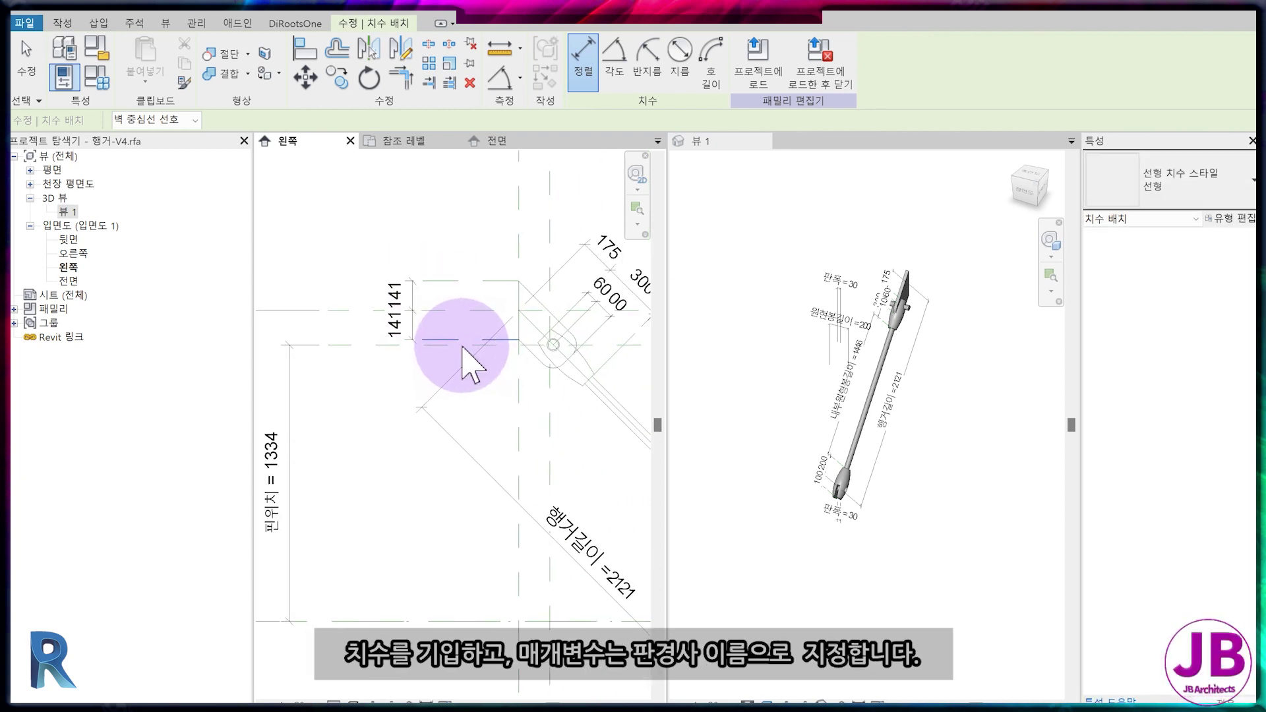
pyautogui.press('Escape')
pyautogui.click(414, 333)
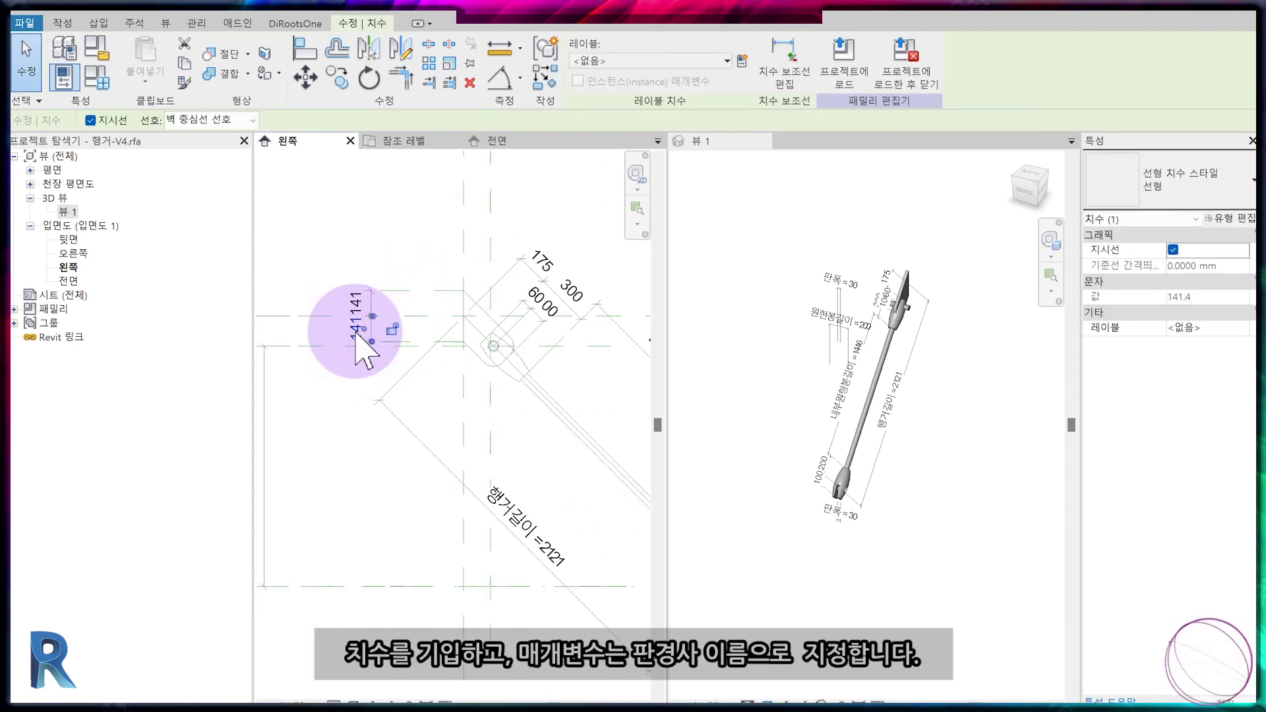
pyautogui.scroll(3, 414, 333)
# Create a new parameter named 판경사 for the 141 dimension.
pyautogui.click(739, 62)
pyautogui.click(471, 482)
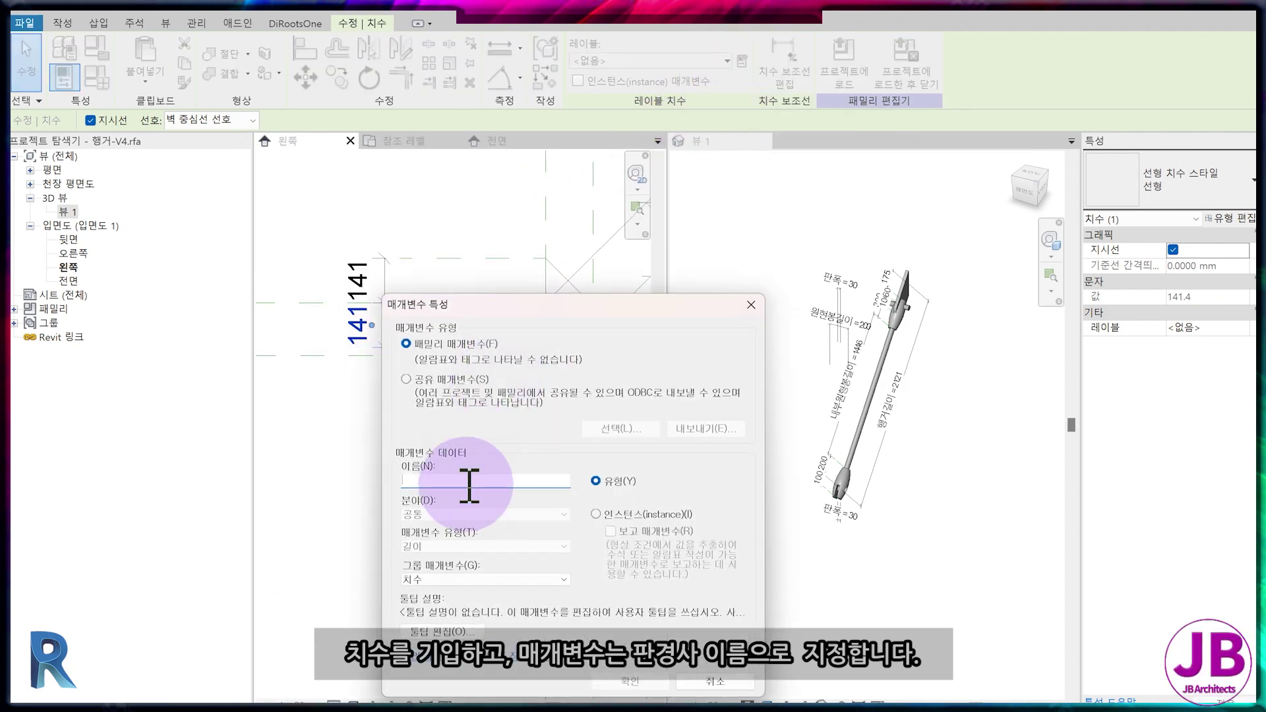
pyautogui.write('판경사')
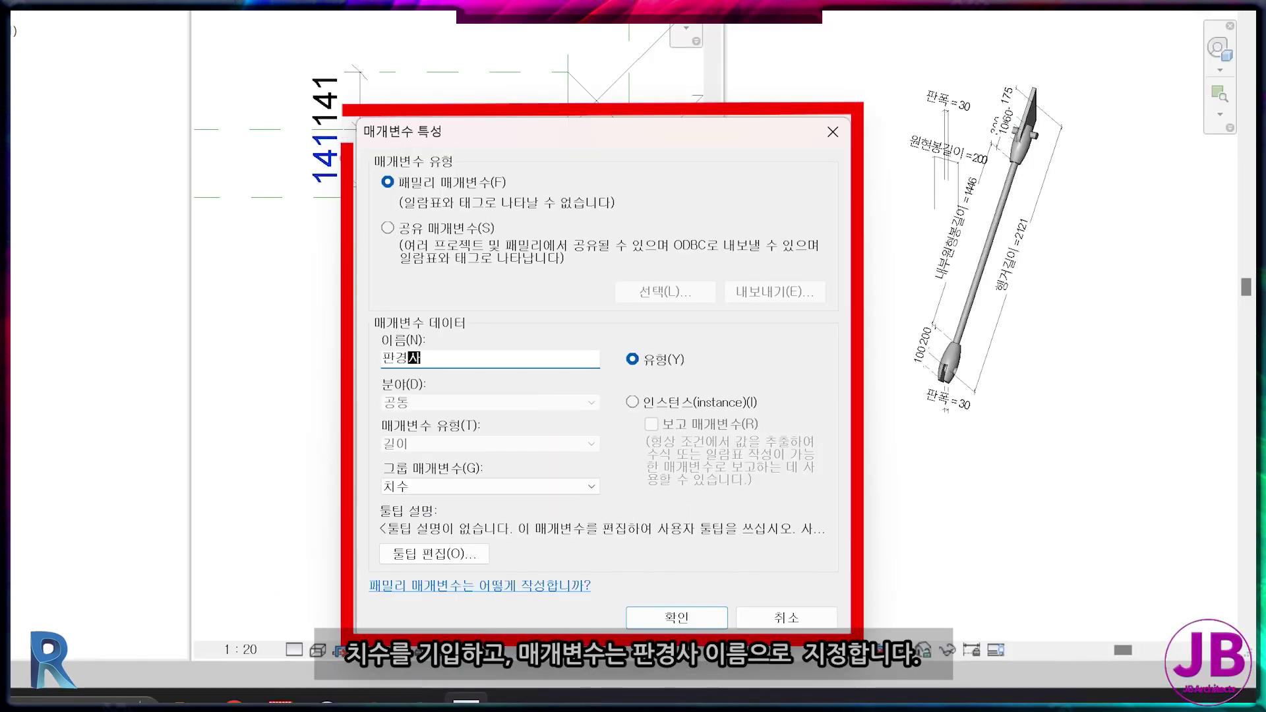
pyautogui.press('Return')
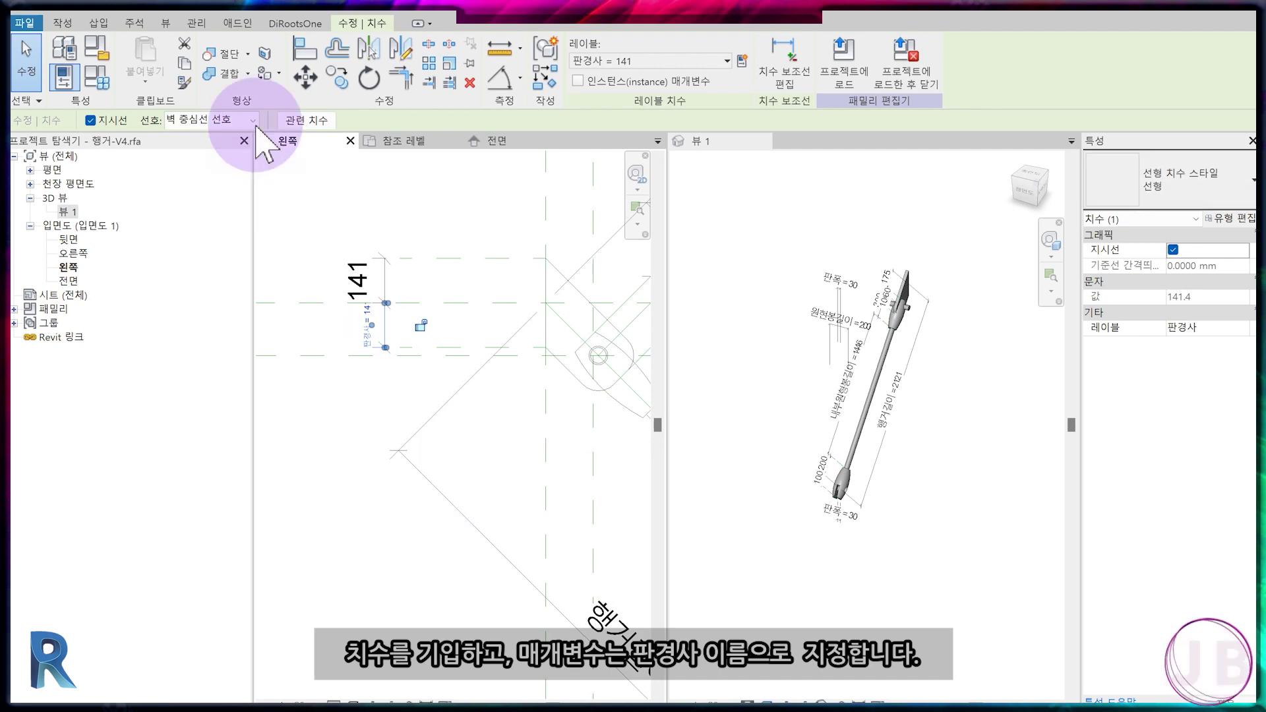
# Give 판경사 the formula 100 mm / cos(행거각) in Family Types.
pyautogui.click(64, 76)
pyautogui.click(975, 312)
pyautogui.write('100 mm / cos(행거각)')
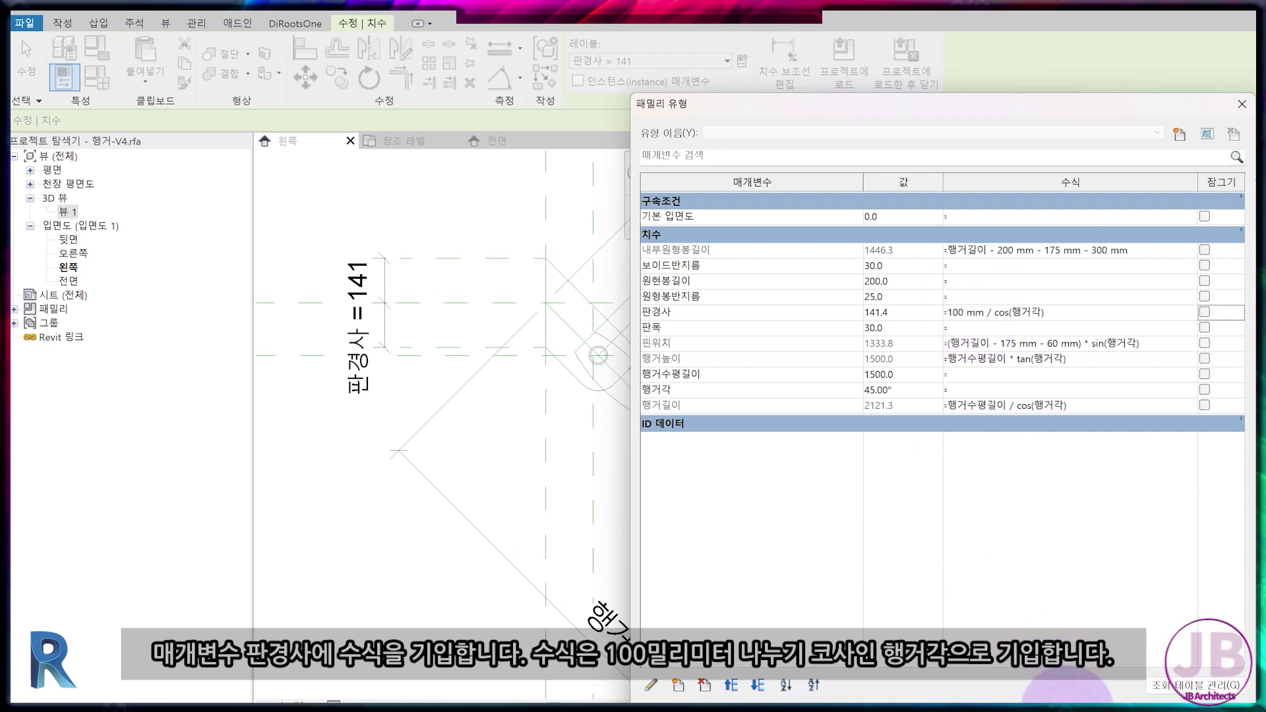
pyautogui.click(466, 282)
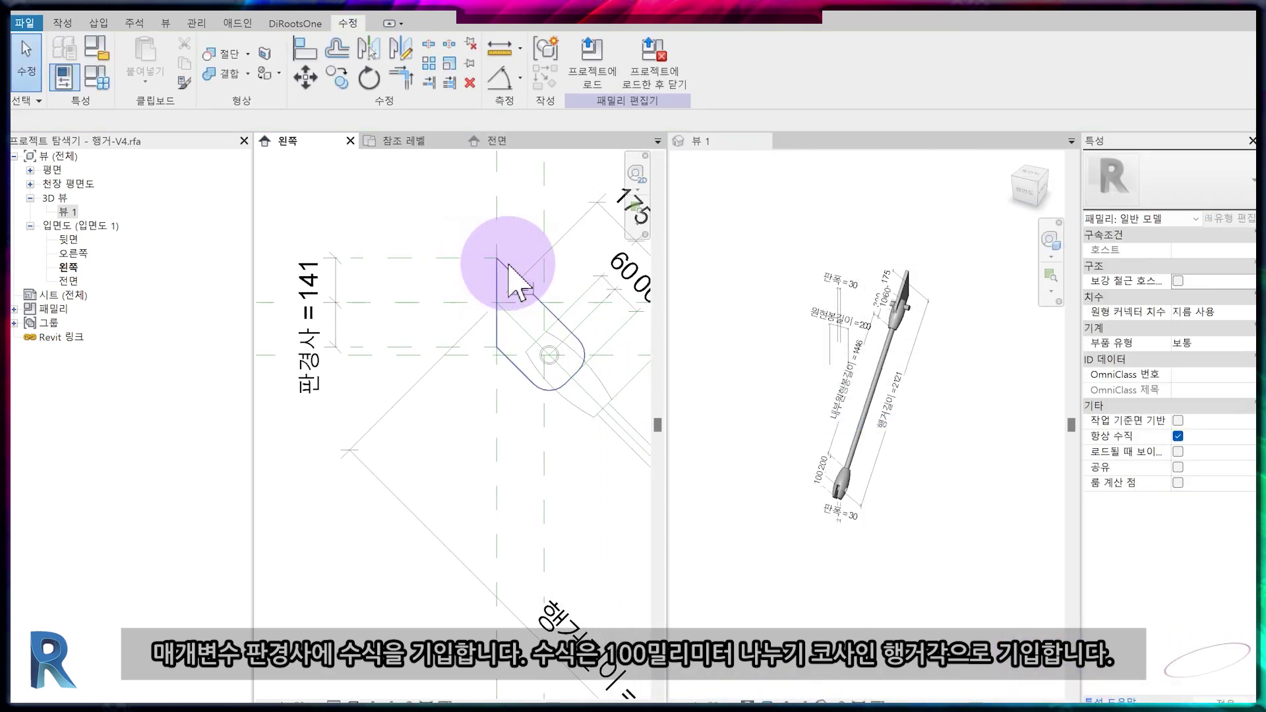
pyautogui.scroll(5, 501, 343)
# Align and lock the plate profile's lower and upper edges to the horizontal reference planes, then finish.
pyautogui.doubleClick(527, 415)
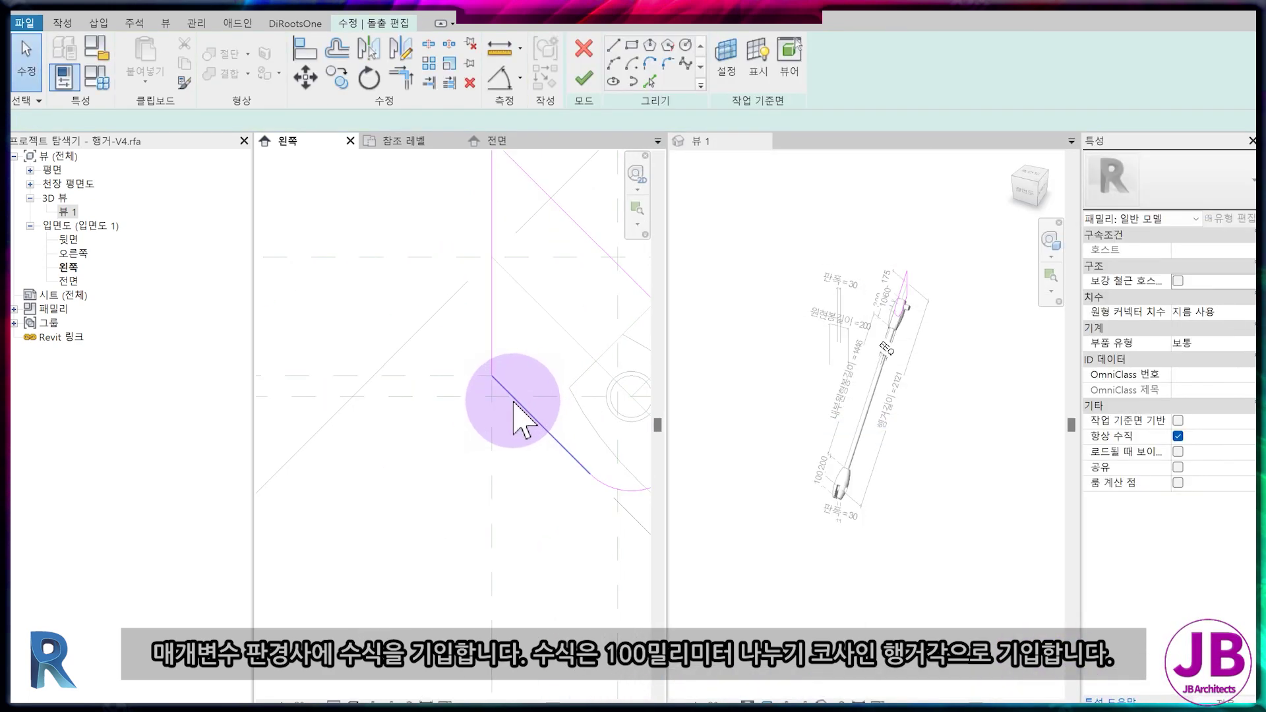
pyautogui.click(479, 361)
pyautogui.click(351, 372)
pyautogui.moveTo(442, 445); pyautogui.dragTo(421, 492, button='middle')
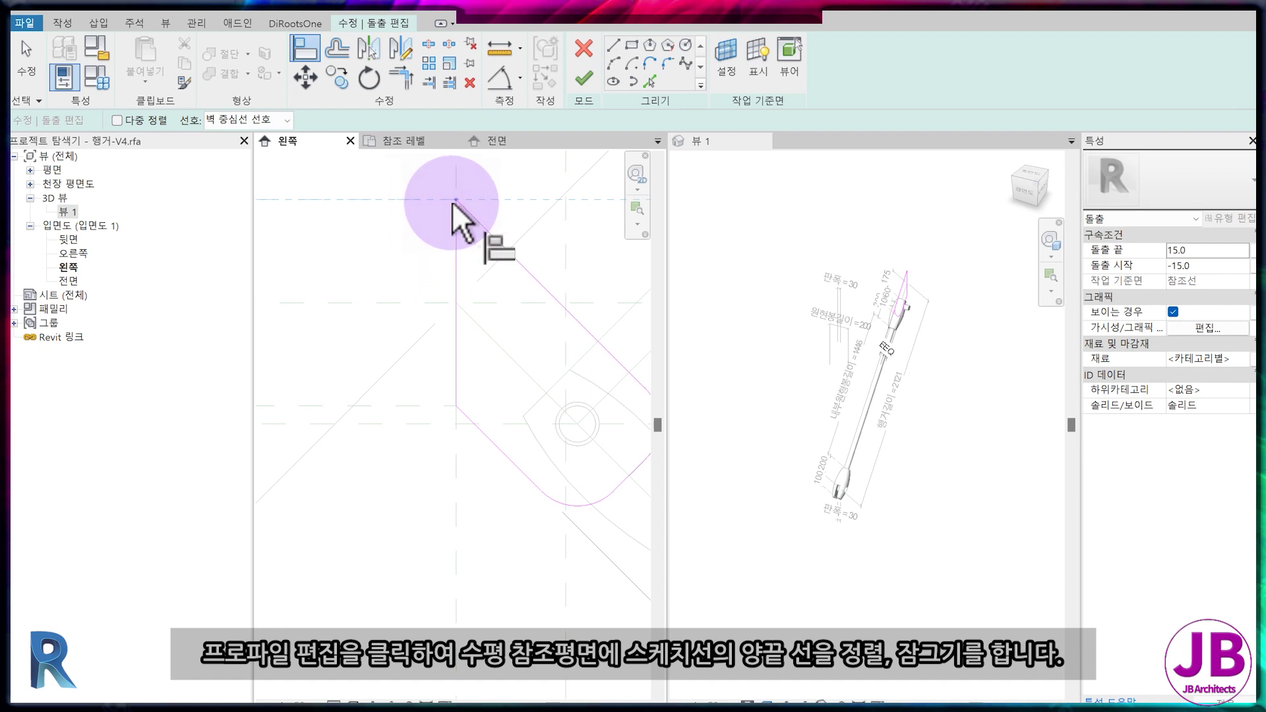
pyautogui.click(452, 201)
pyautogui.click(460, 405)
pyautogui.click(346, 421)
pyautogui.click(583, 79)
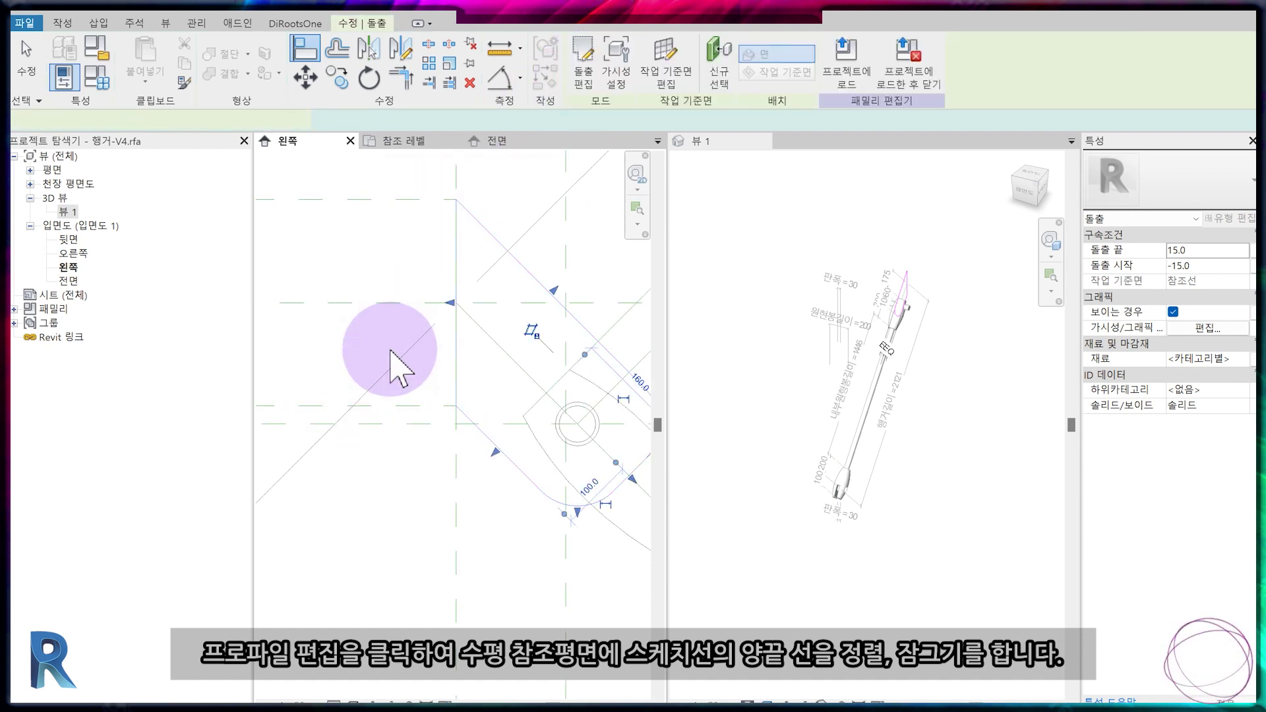
# Label the 141 dimension with the 판경사 parameter.
pyautogui.scroll(-5, 418, 508)
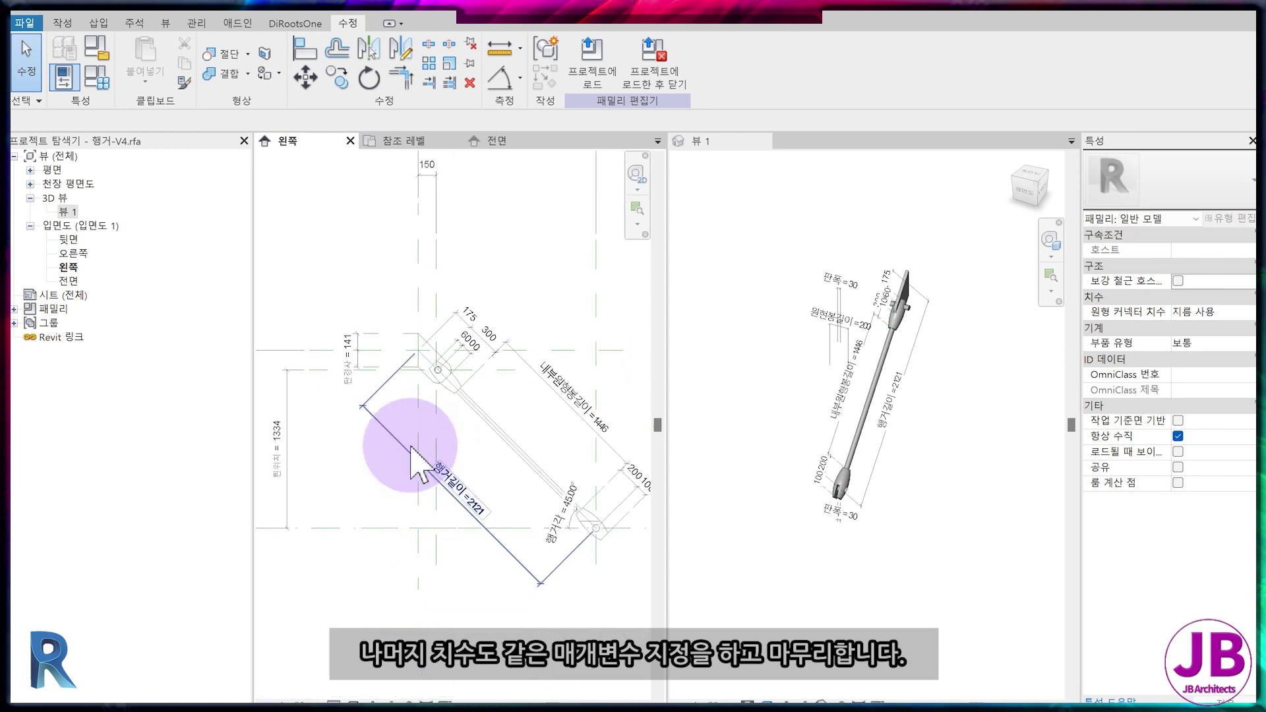
pyautogui.scroll(3, 392, 399)
pyautogui.click(335, 292)
pyautogui.click(647, 60)
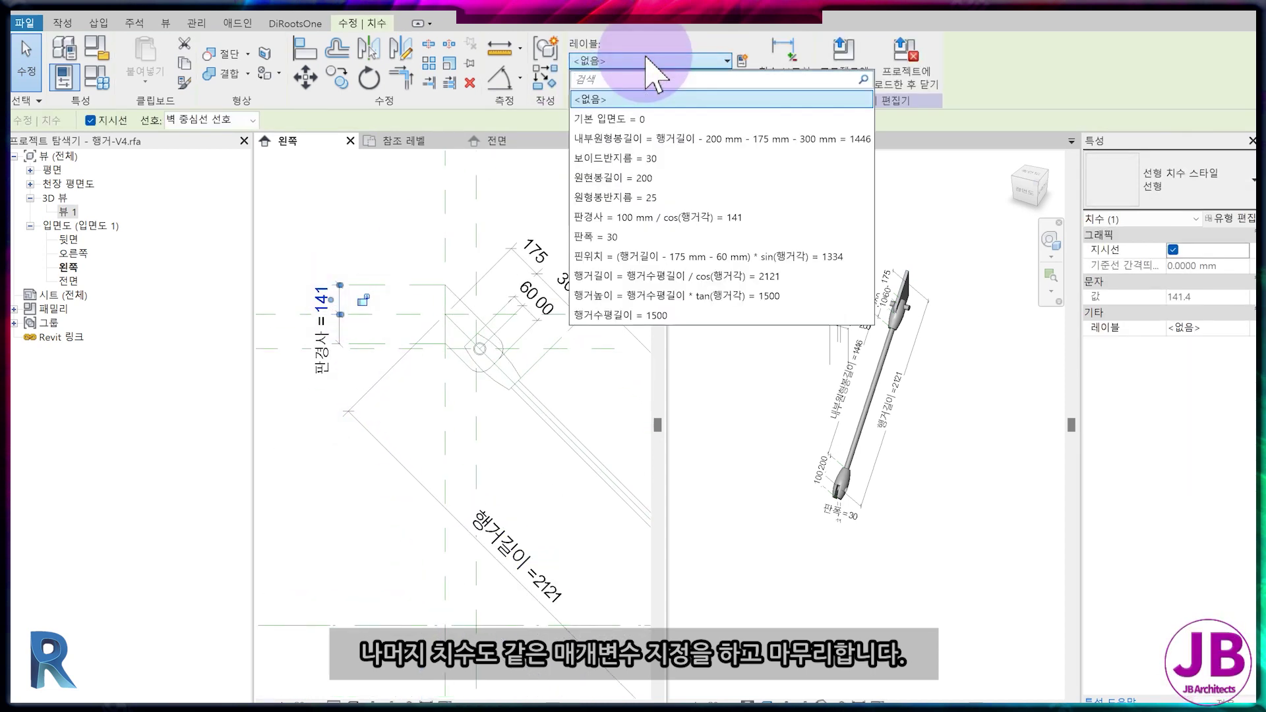
pyautogui.click(720, 217)
pyautogui.press('Escape')
pyautogui.scroll(-3, 418, 390)
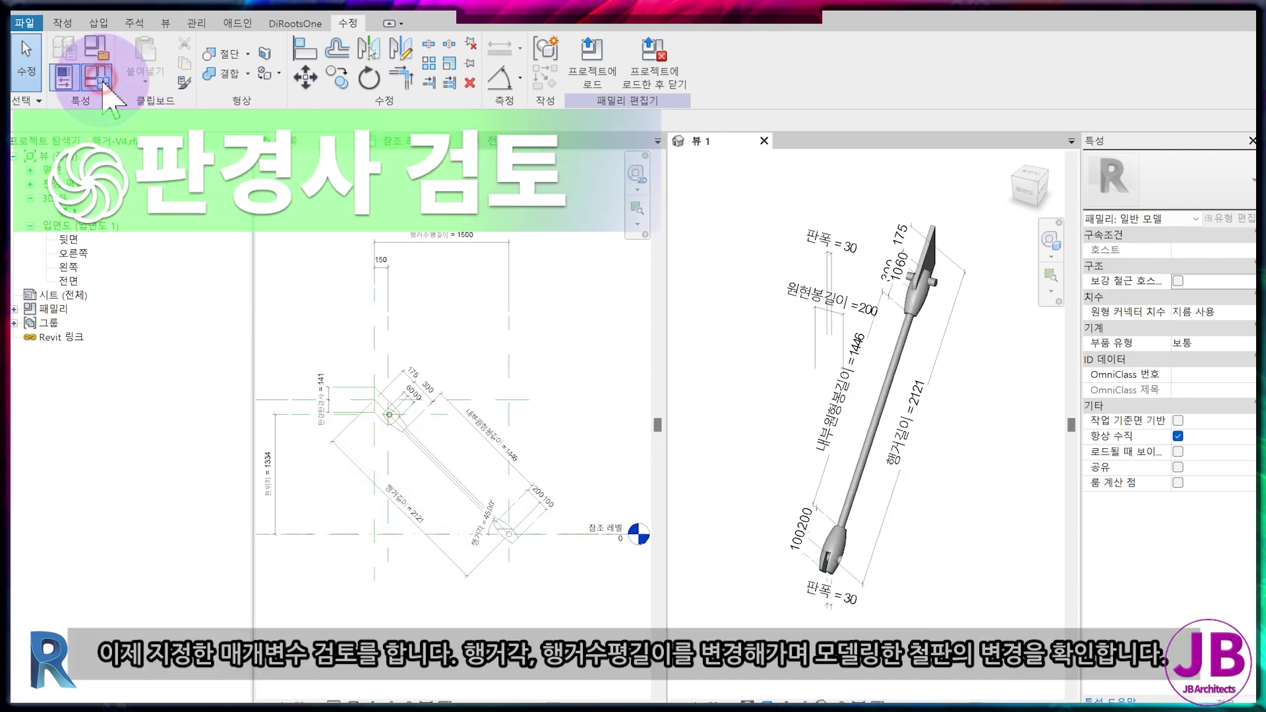
# Flex the hanger angle 행거각 to 50 and apply, then undo back to 45° and 1500.
pyautogui.click(99, 79)
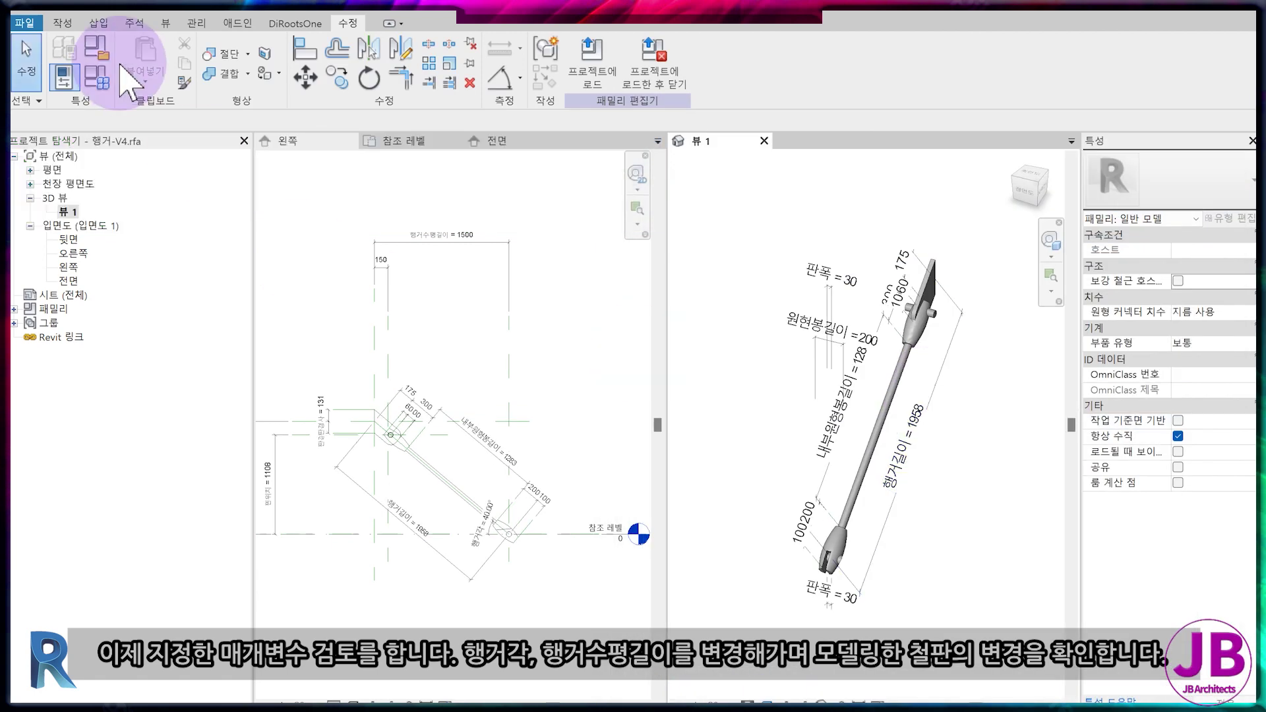
pyautogui.click(99, 79)
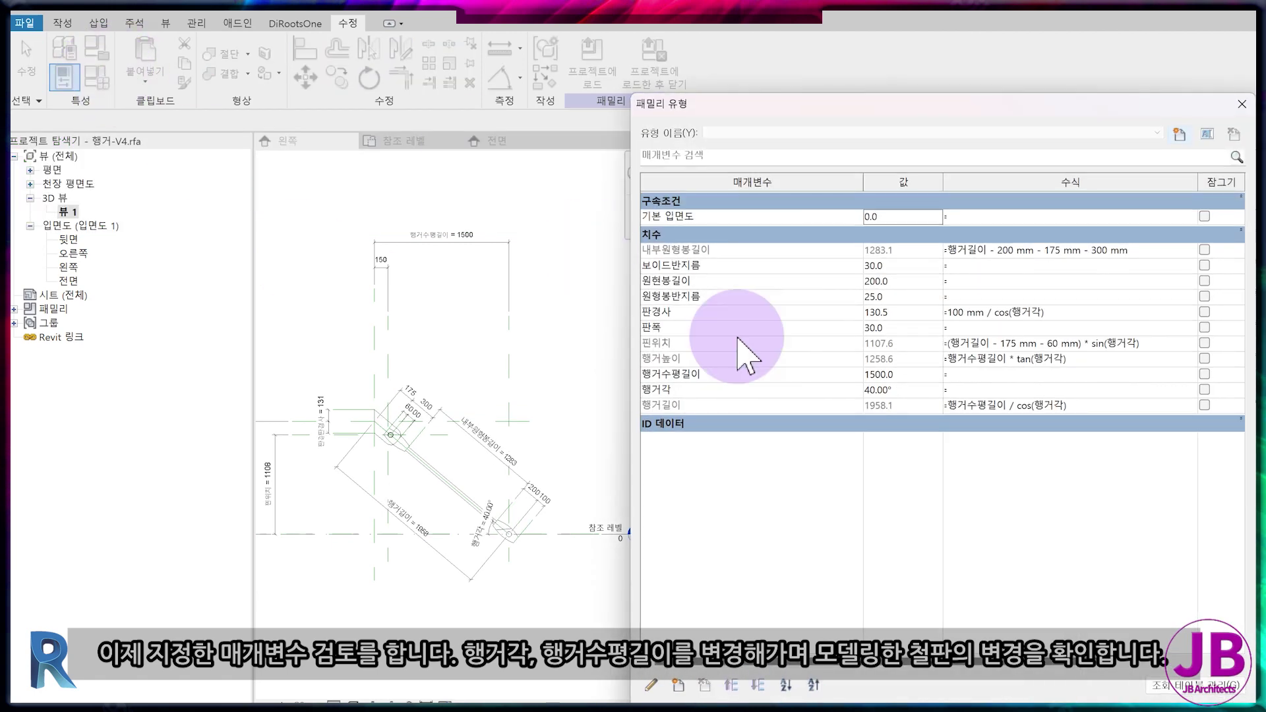
pyautogui.click(908, 389)
pyautogui.write('50')
pyautogui.press('Return')
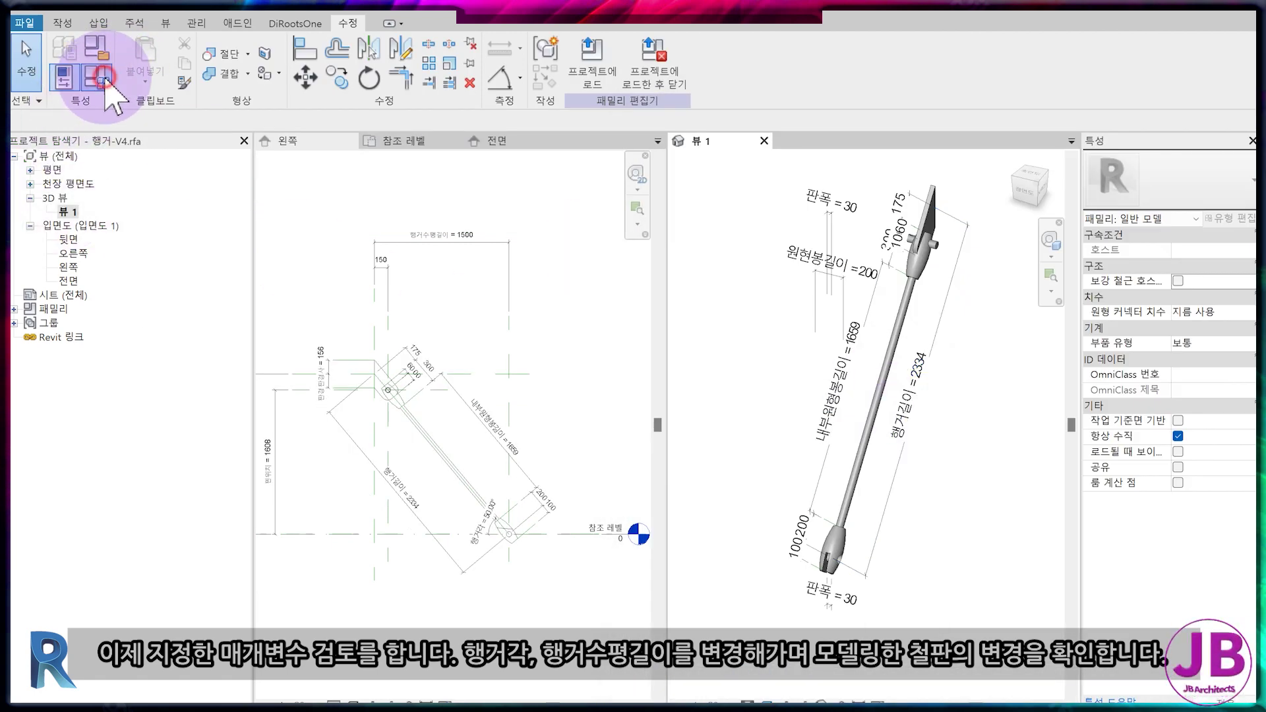
pyautogui.click(902, 392)
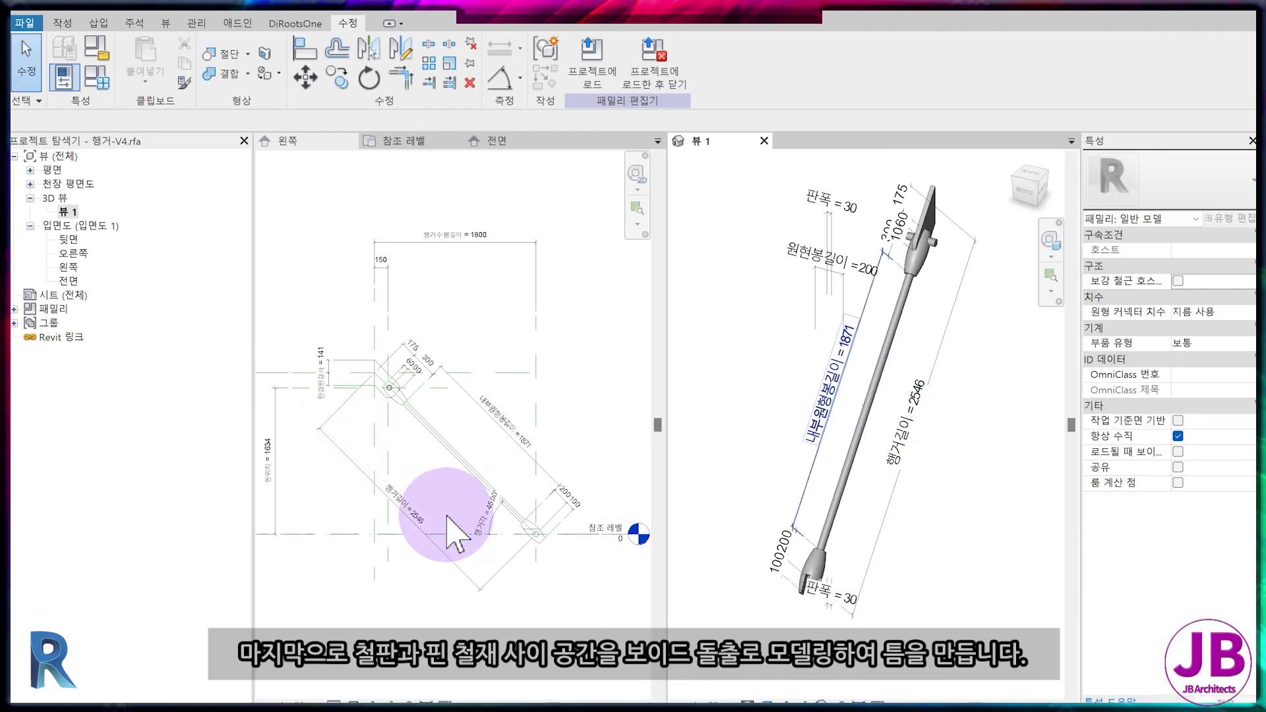
pyautogui.hotkey('ctrl', 'z')
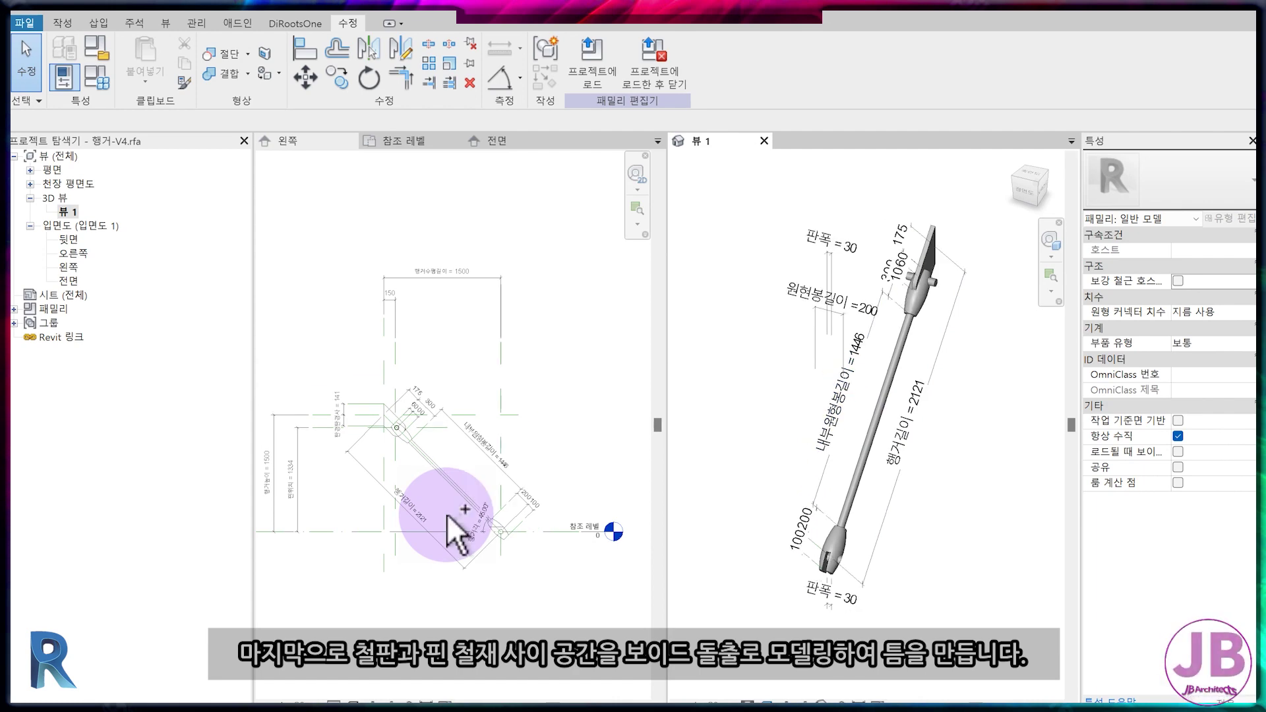
# Start a void extrusion and sketch its closed line profile at the hanger hinge.
pyautogui.scroll(5, 396, 382)
pyautogui.scroll(3, 849, 283)
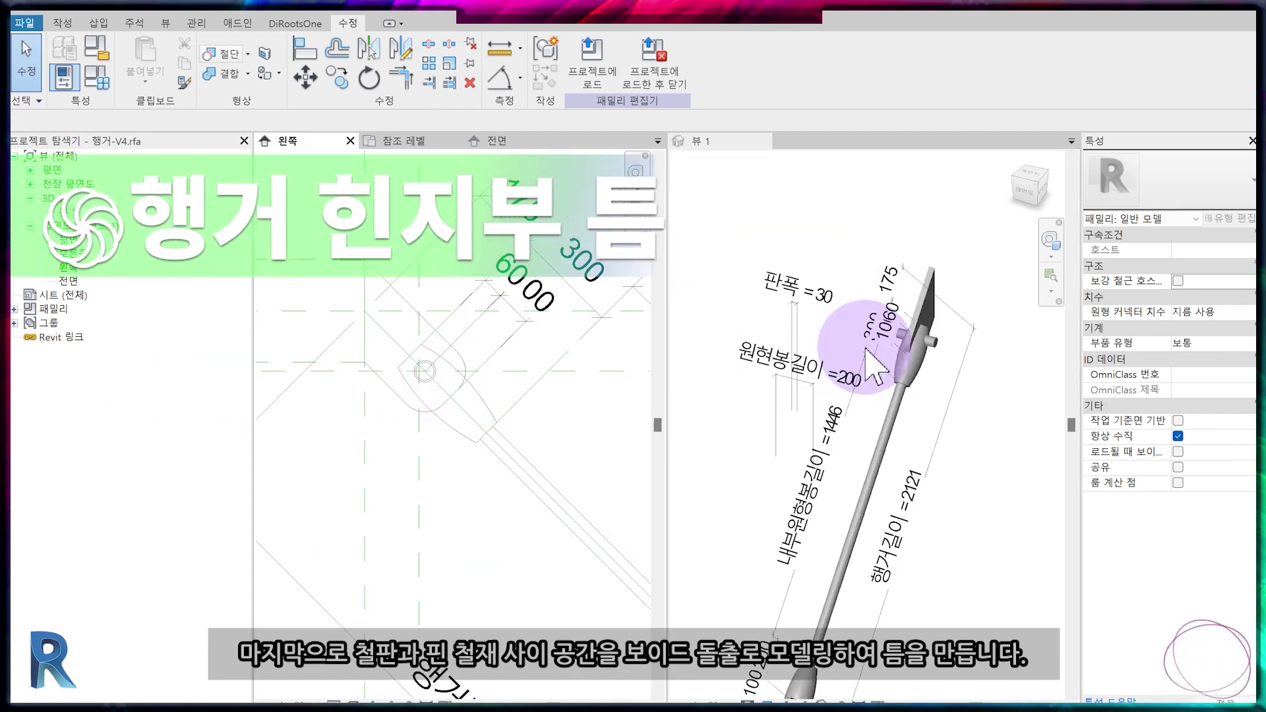
pyautogui.scroll(3, 923, 379)
pyautogui.moveTo(923, 379); pyautogui.dragTo(856, 563, button='middle')
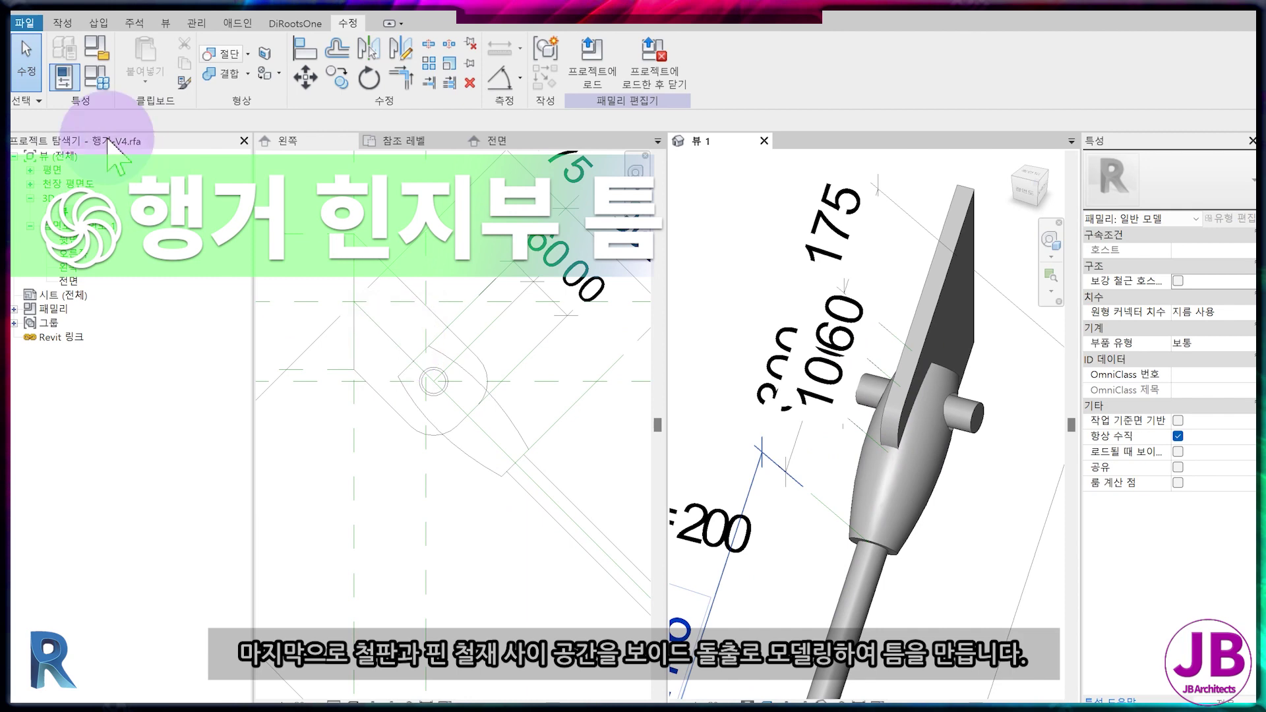
pyautogui.click(63, 23)
pyautogui.click(295, 87)
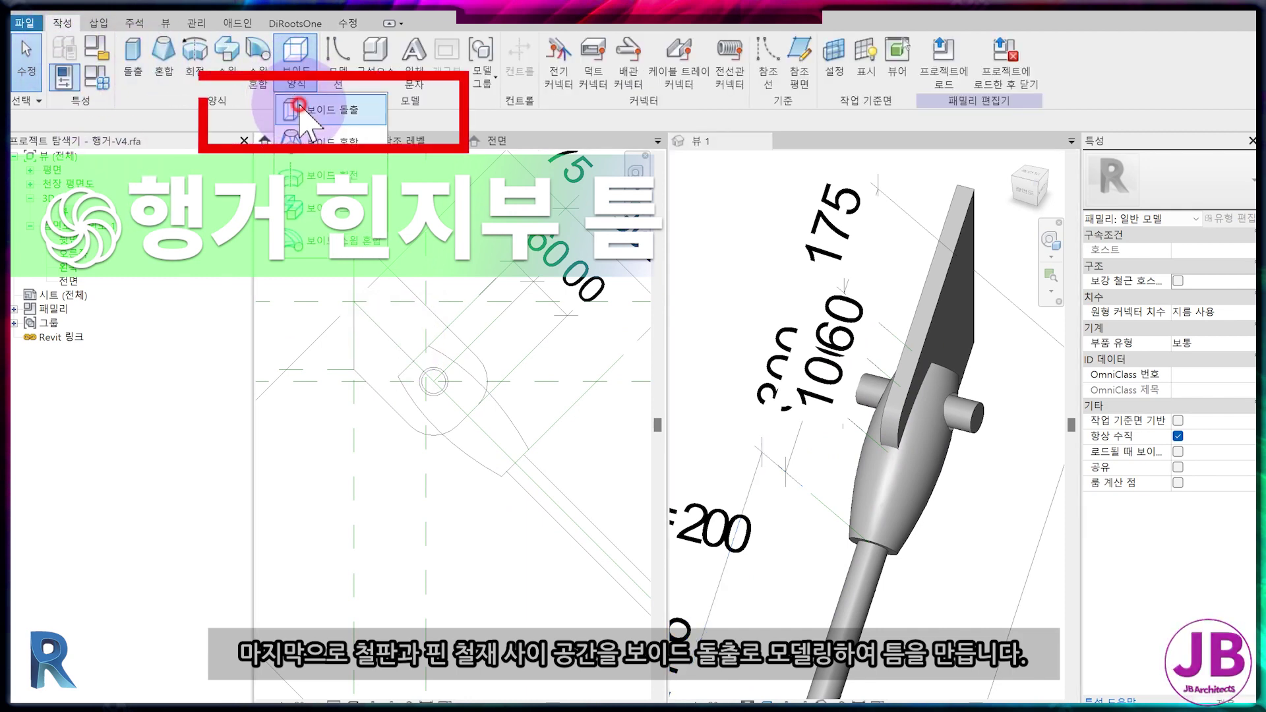
pyautogui.click(300, 107)
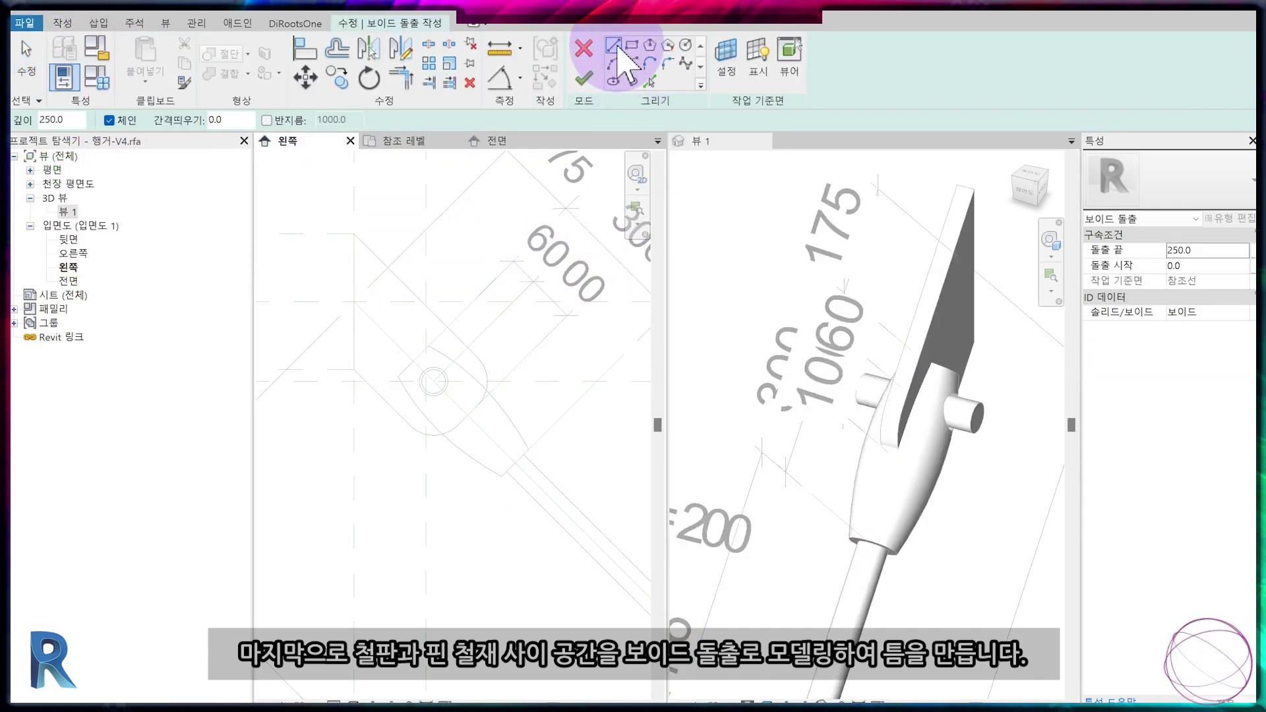
pyautogui.click(321, 453)
pyautogui.click(487, 428)
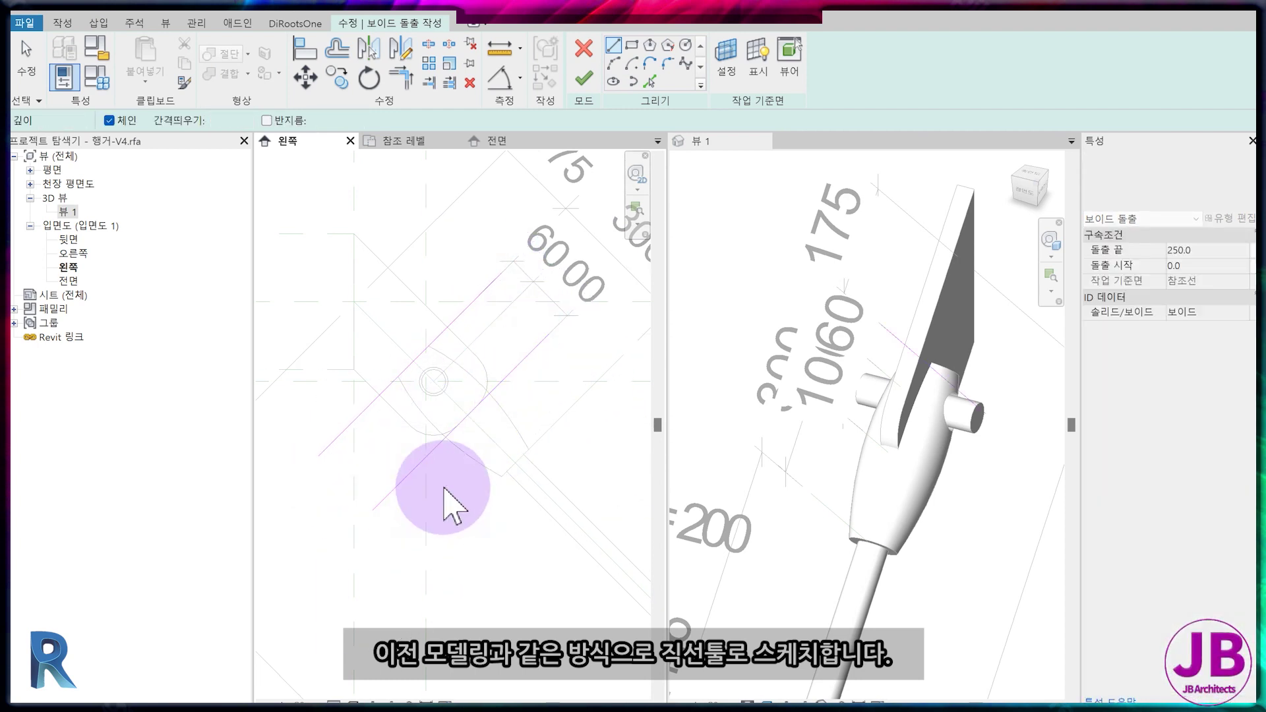
pyautogui.scroll(2, 418, 460)
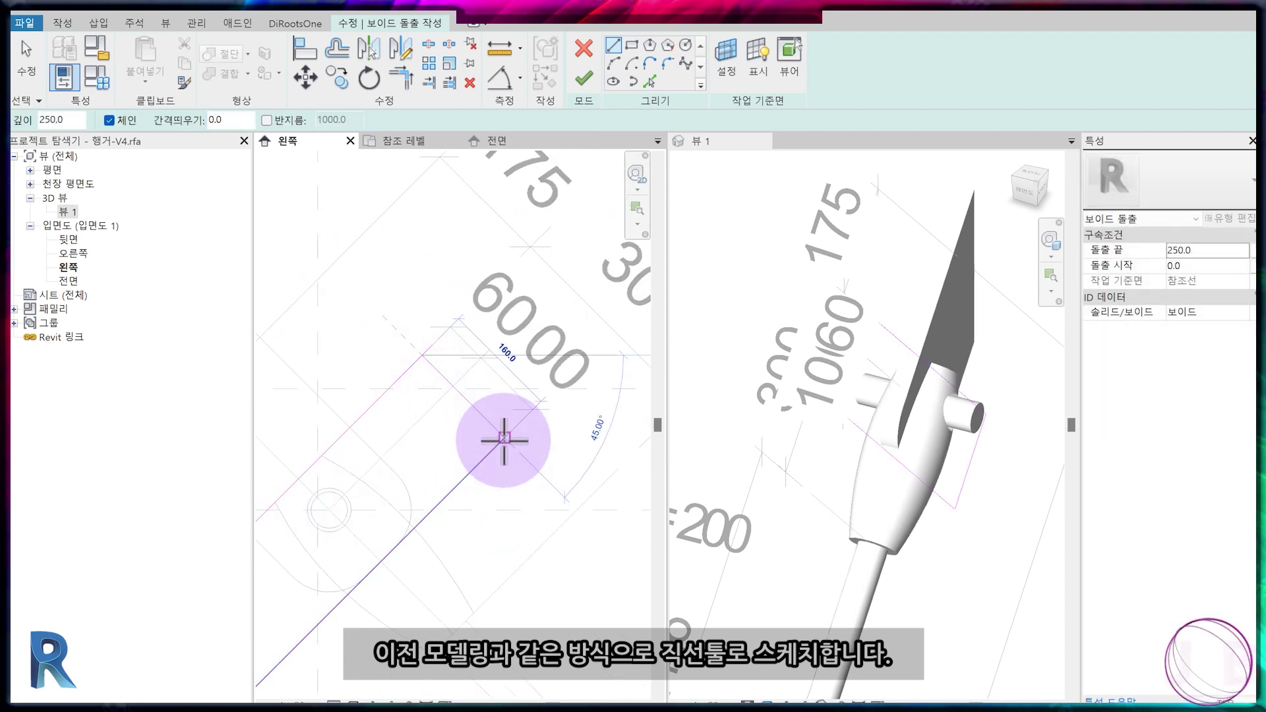
pyautogui.scroll(-2, 494, 486)
# Trim the void profile's corners, align an edge to its reference, and finish the sketch.
pyautogui.press('t')
pyautogui.press('r')
pyautogui.scroll(2, 508, 319)
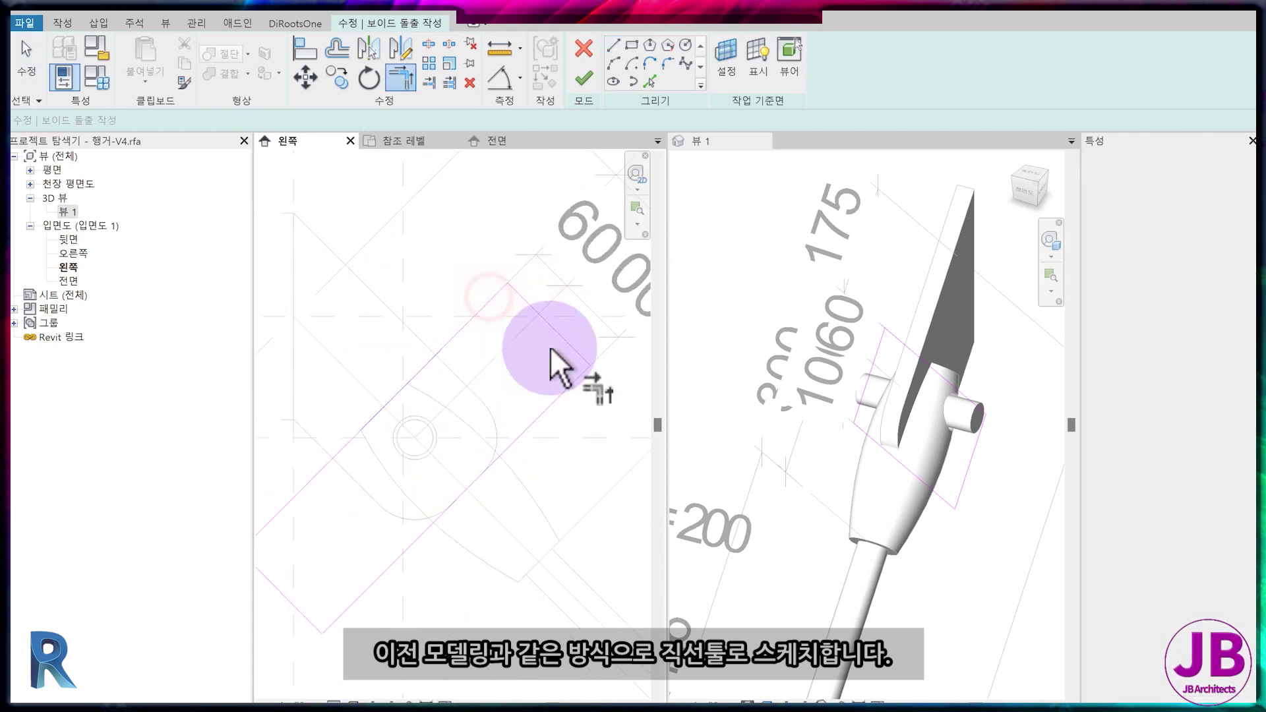
pyautogui.press('Escape')
pyautogui.scroll(-1, 488, 421)
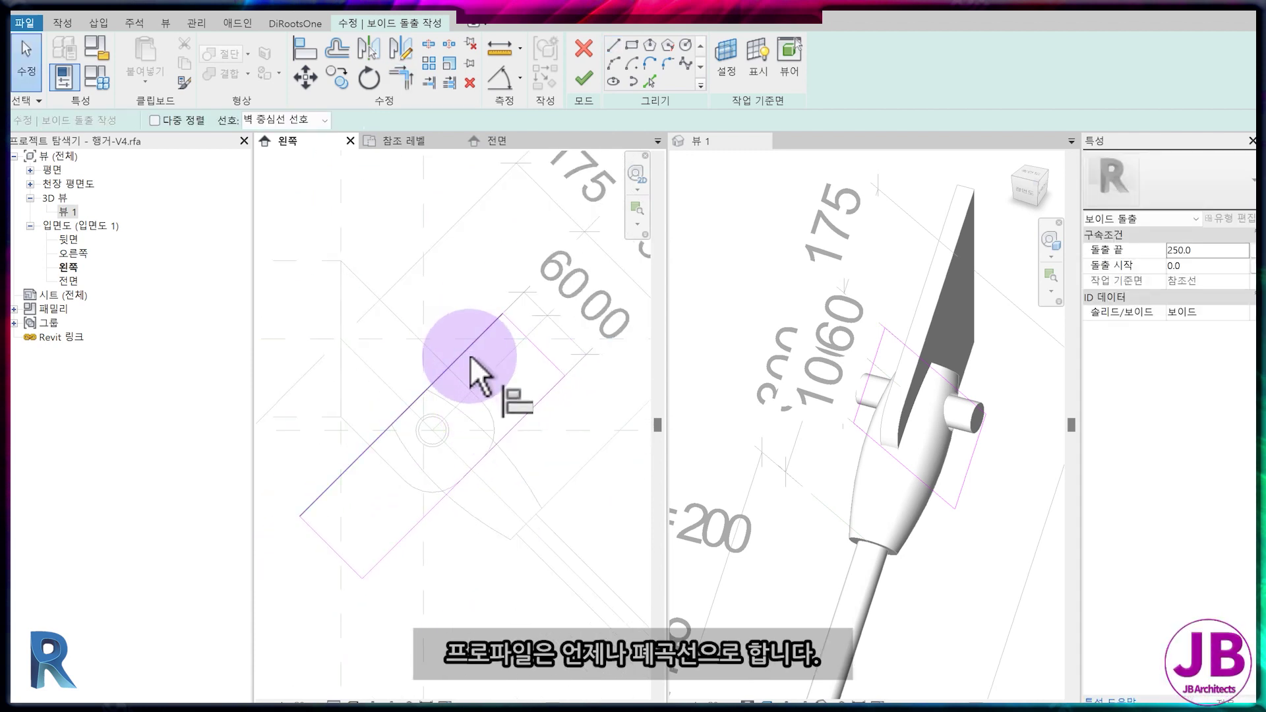
pyautogui.click(464, 348)
pyautogui.click(556, 437)
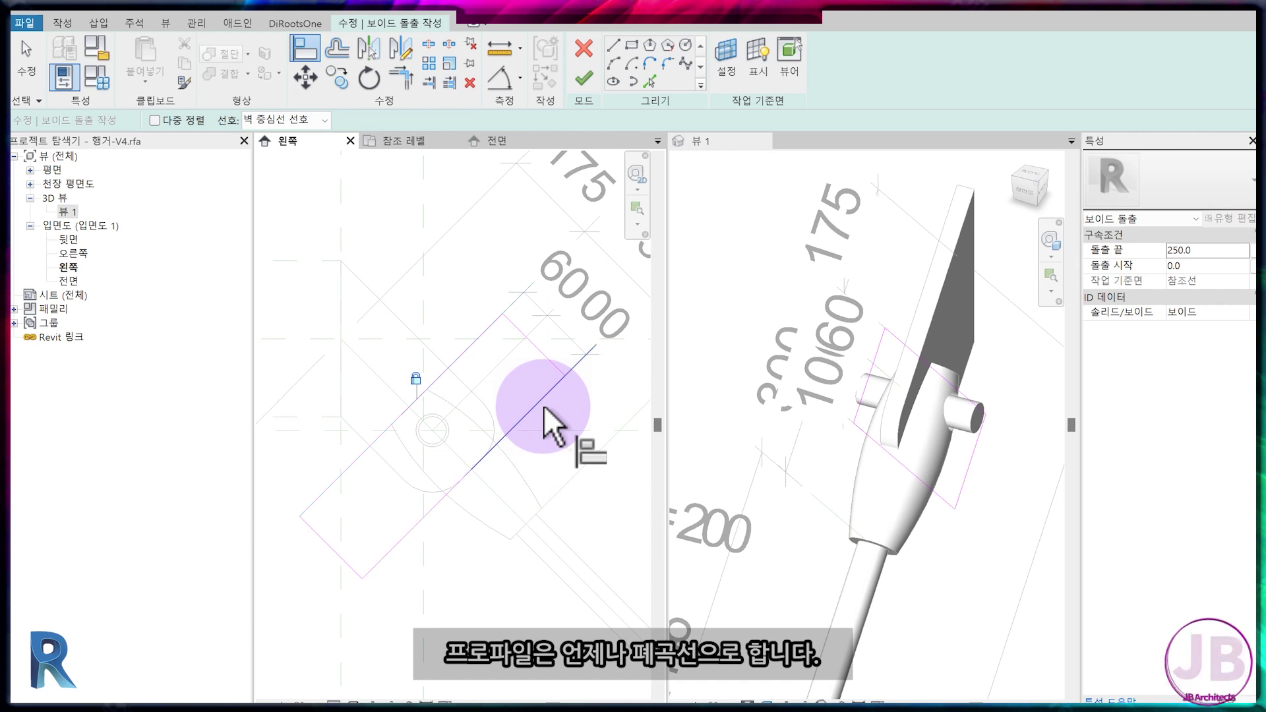
pyautogui.click(585, 83)
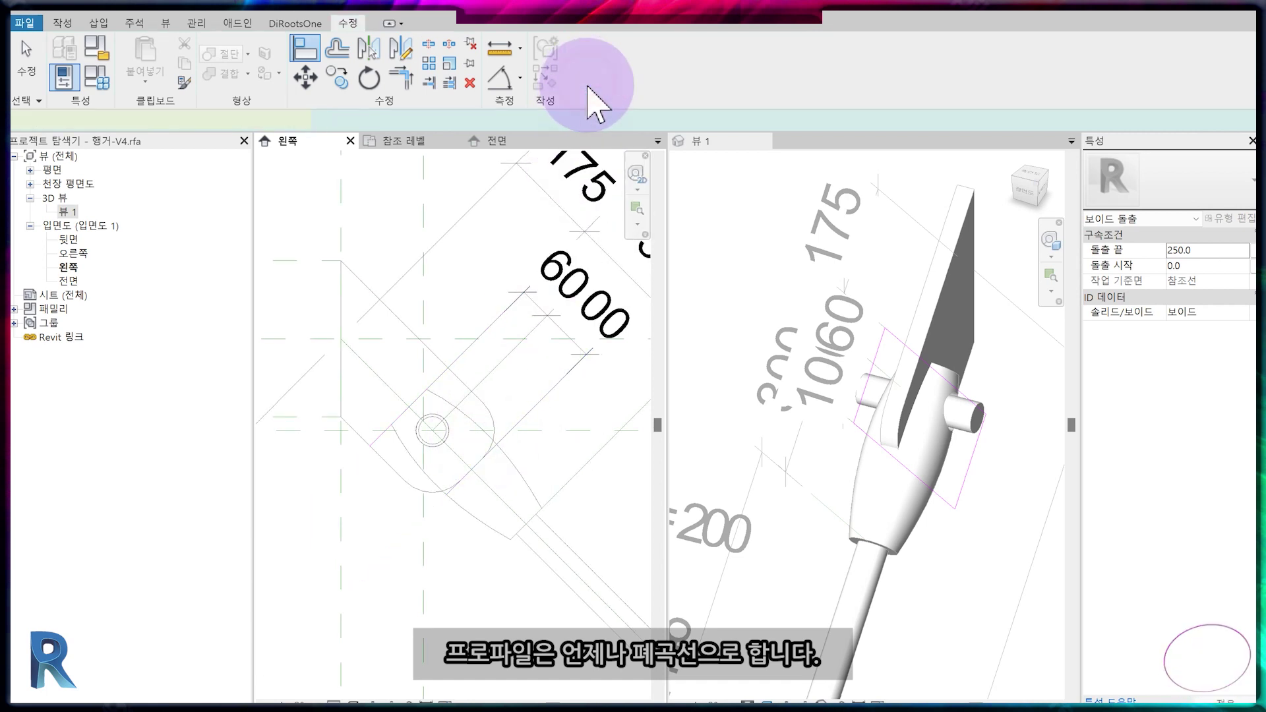
pyautogui.click(496, 141)
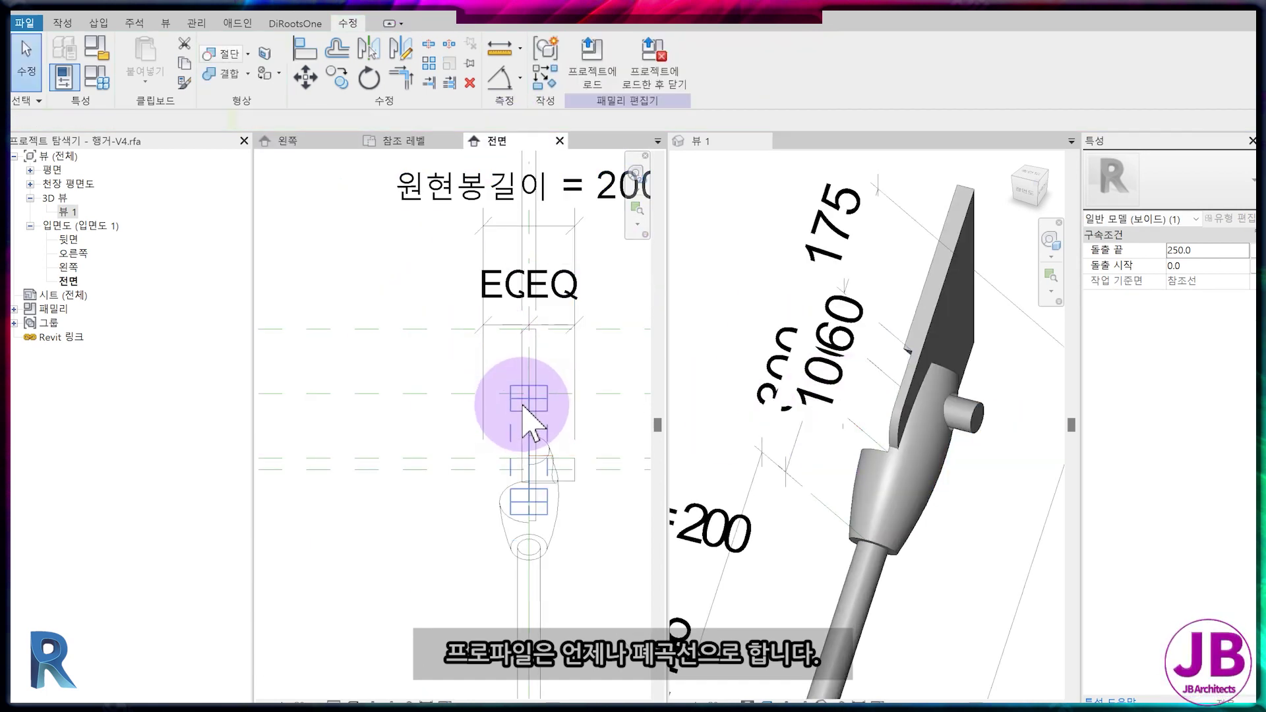
# Drag the void extrusion's start to -15.0 and its end to 34.4 in the front view.
pyautogui.click(528, 505)
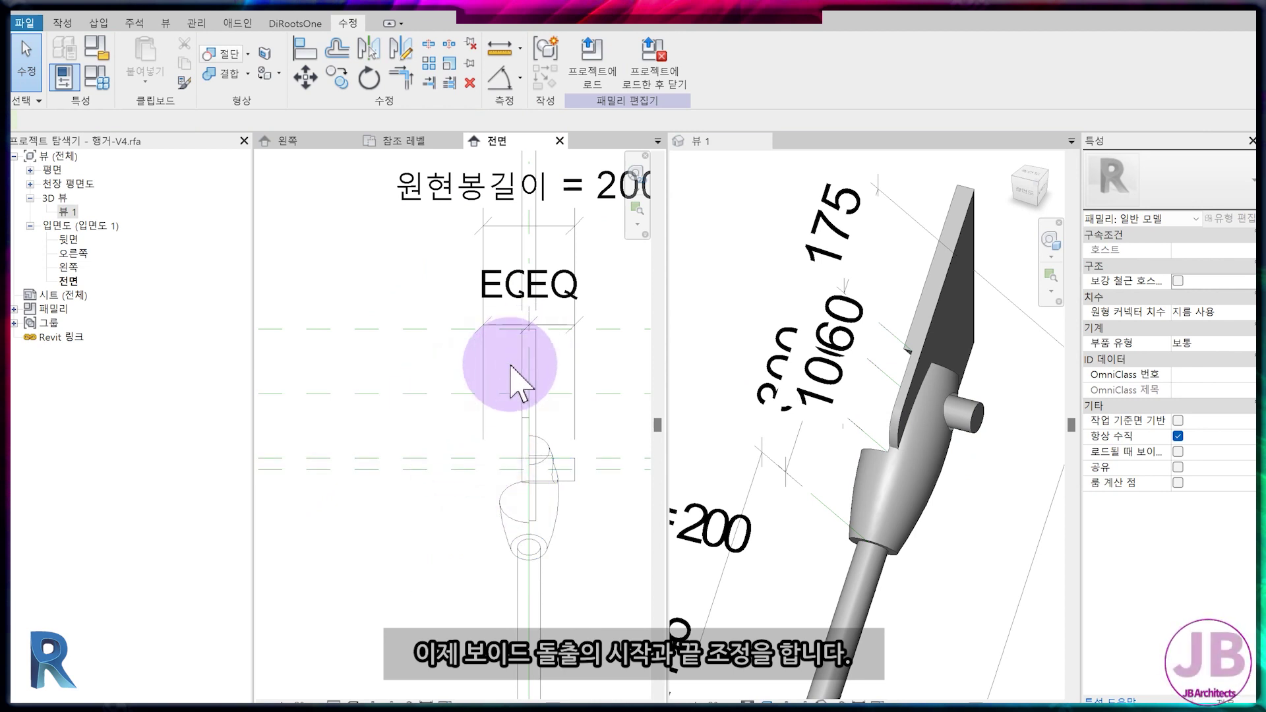
pyautogui.click(488, 503)
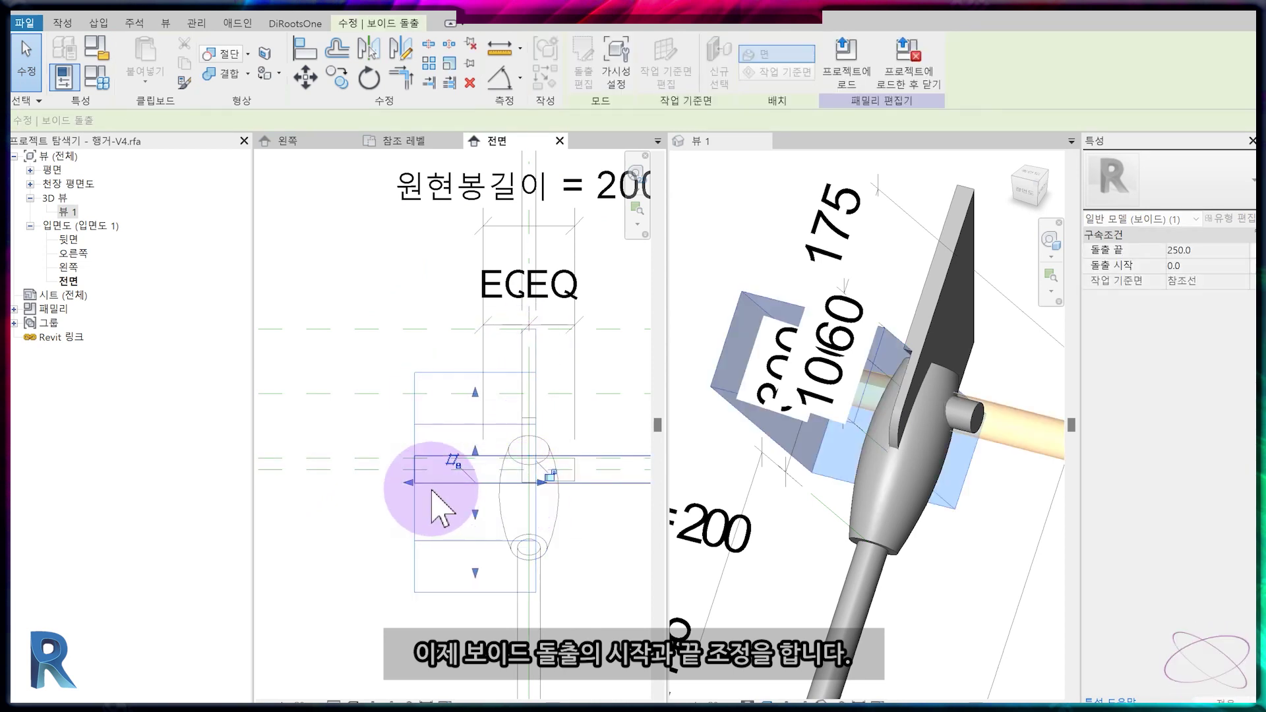
pyautogui.moveTo(534, 485); pyautogui.dragTo(480, 489)
pyautogui.scroll(3, 527, 511)
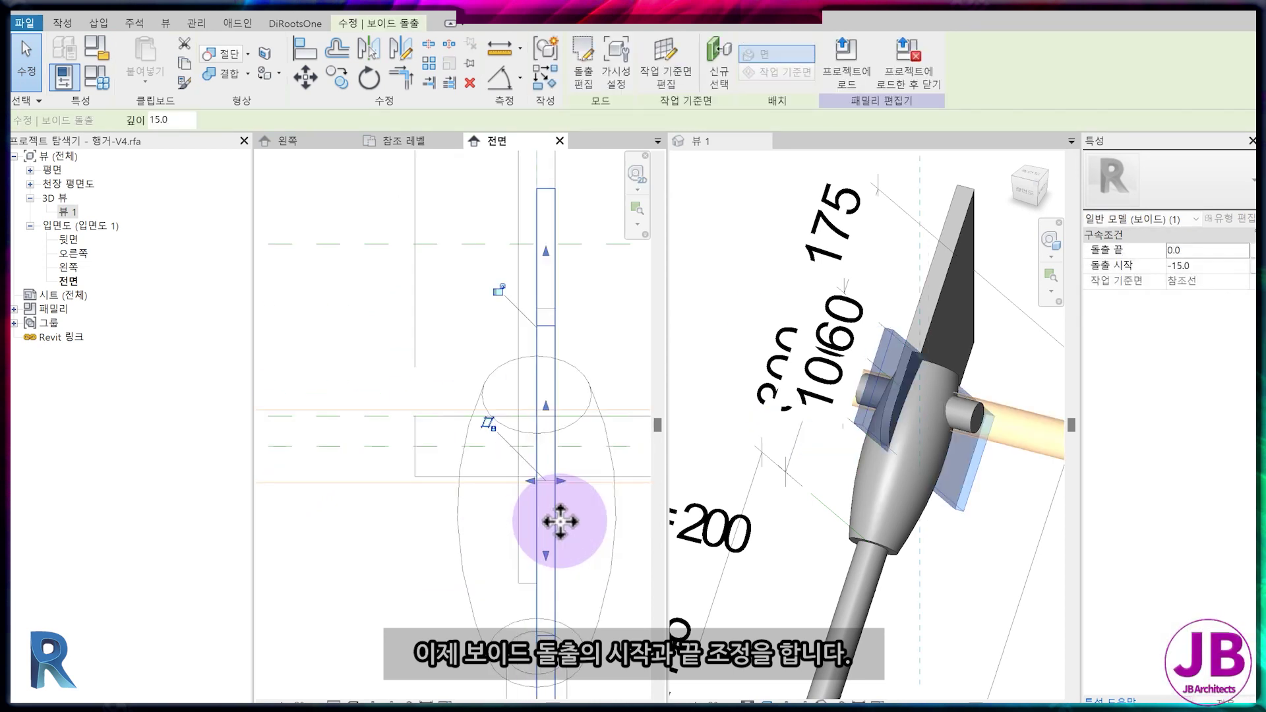
pyautogui.moveTo(520, 468); pyautogui.dragTo(511, 443)
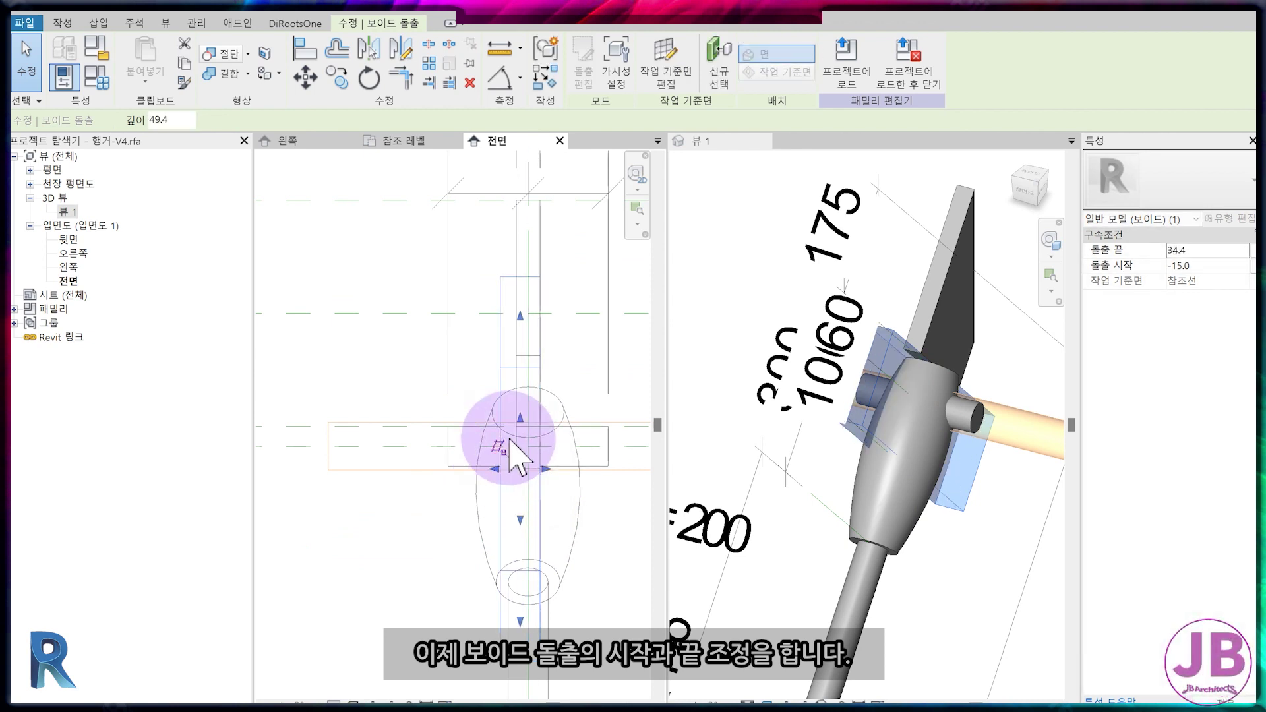
pyautogui.scroll(1, 518, 402)
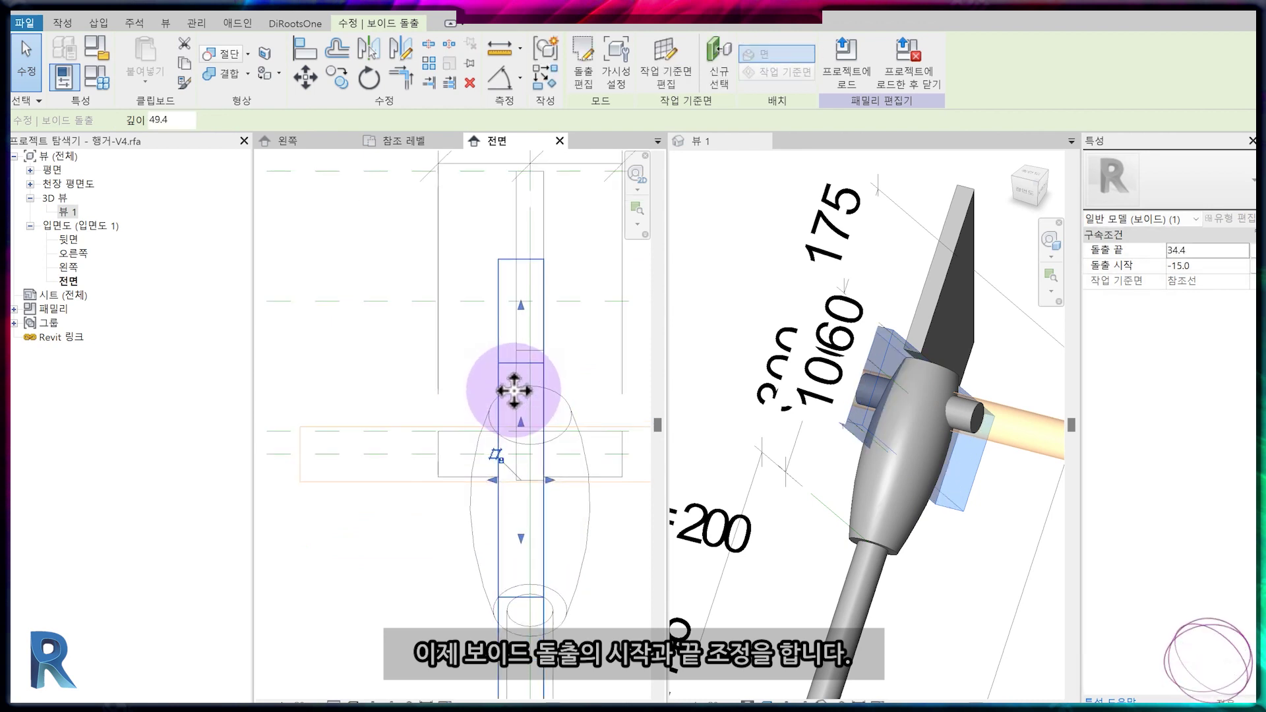
pyautogui.press('d')
pyautogui.press('i')
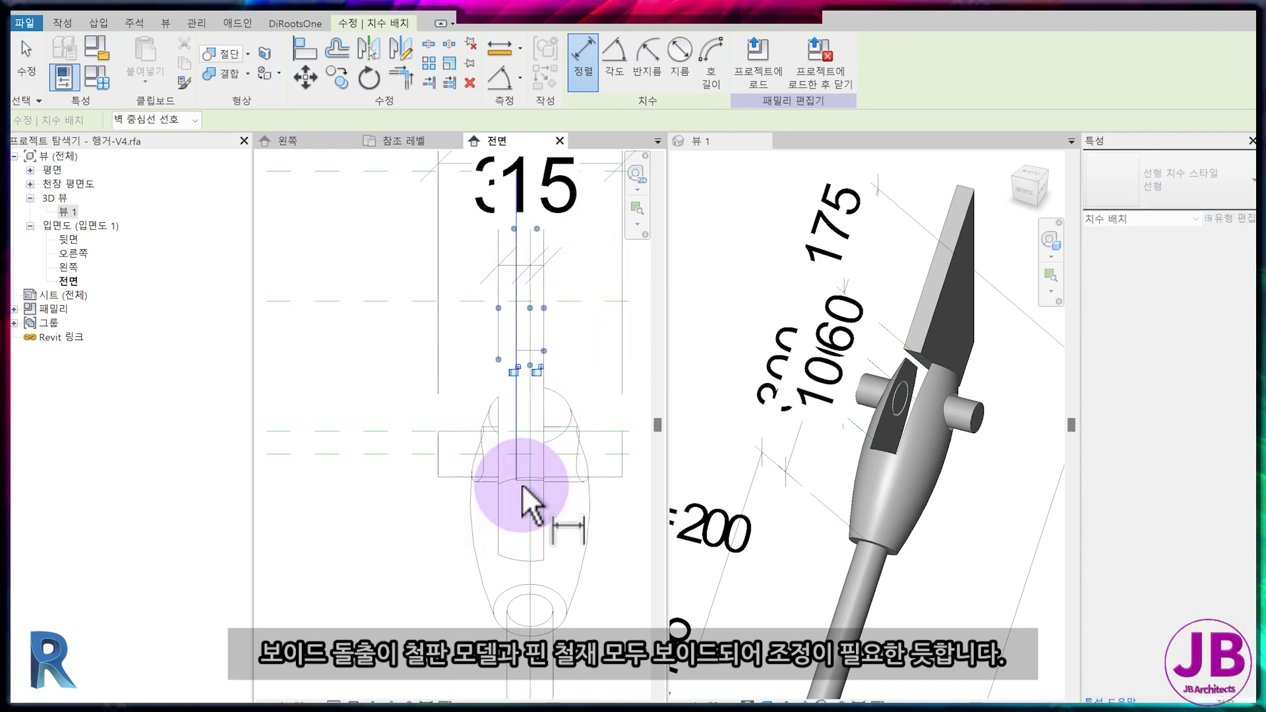
# Dimension the void's 30 width and label it with a new type parameter 보이드판폭35.
pyautogui.scroll(-3, 521, 484)
pyautogui.scroll(2, 547, 487)
pyautogui.scroll(1, 534, 481)
pyautogui.scroll(-1, 541, 514)
pyautogui.scroll(2, 521, 501)
pyautogui.scroll(-1, 520, 498)
pyautogui.scroll(-2, 540, 428)
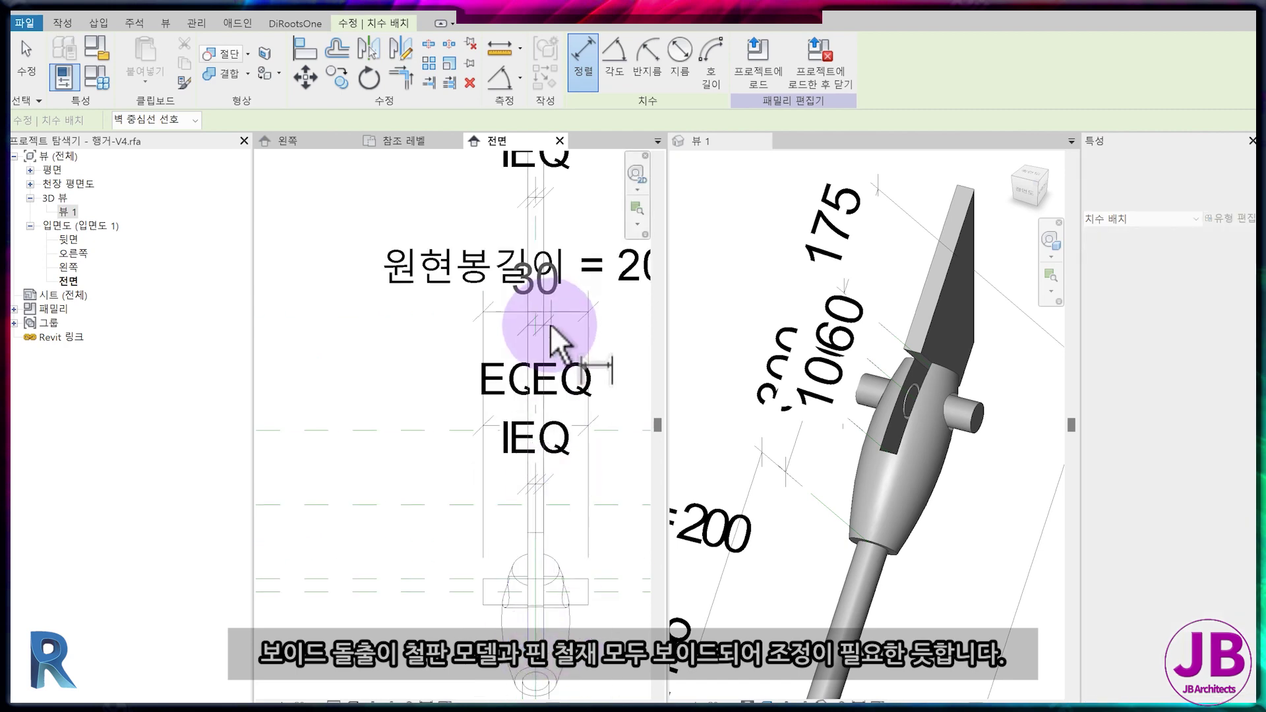
pyautogui.press('Escape')
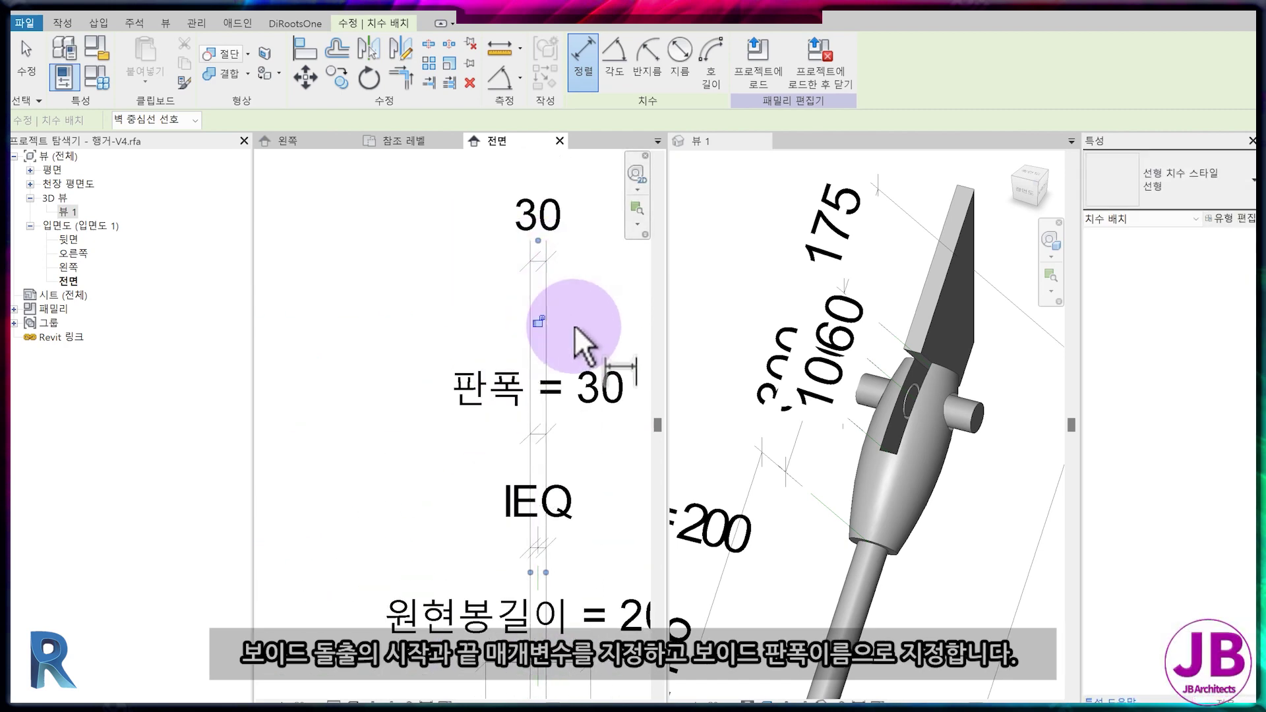
pyautogui.click(545, 305)
pyautogui.click(538, 321)
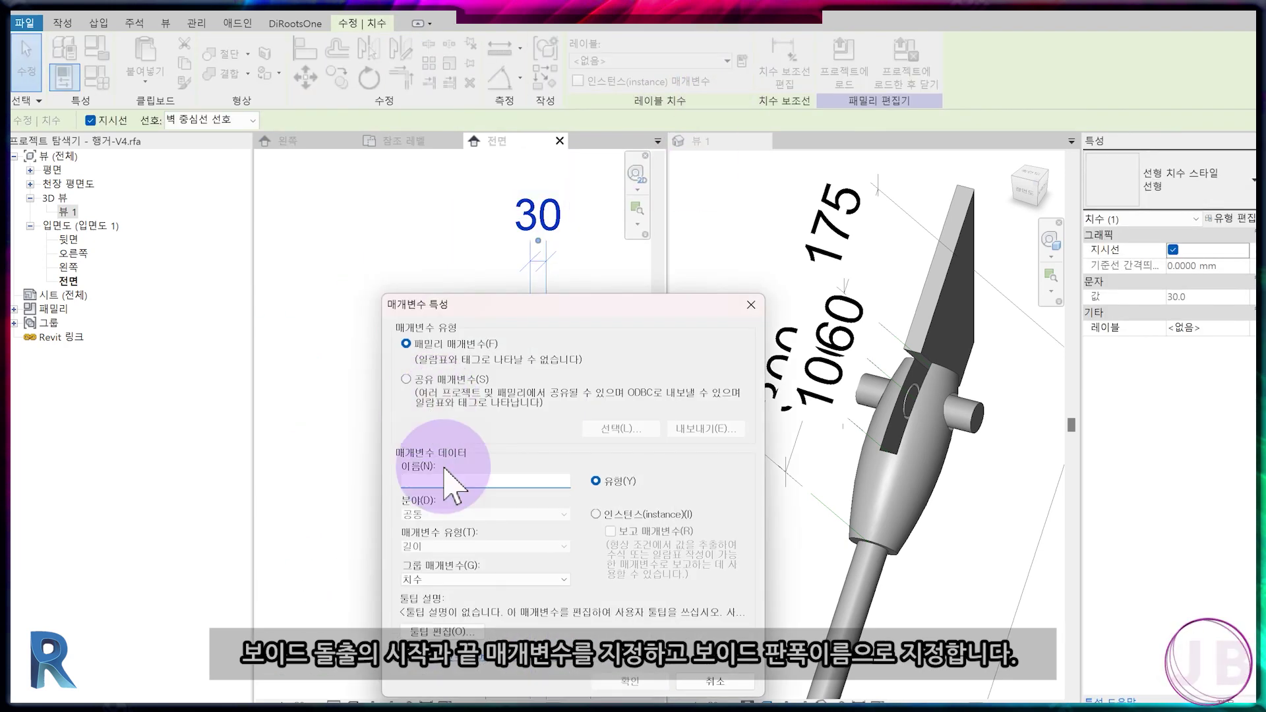
pyautogui.write('보이드판폭35')
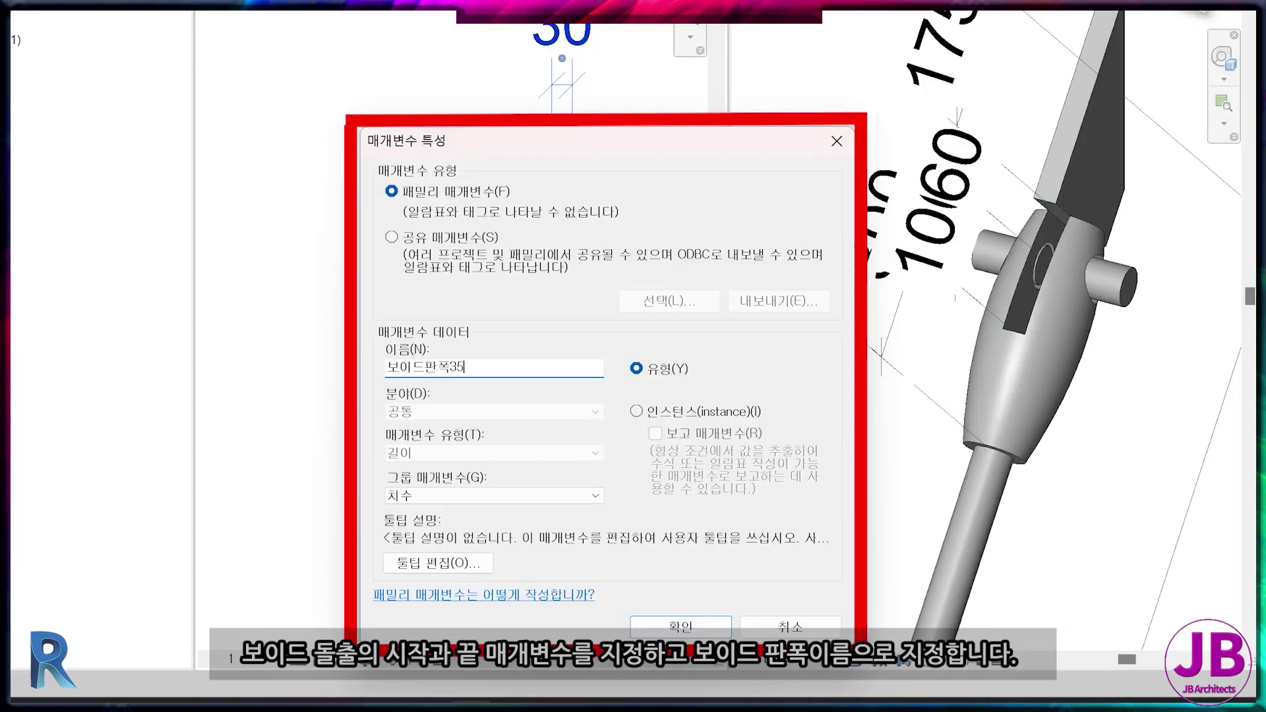
pyautogui.press('Return')
pyautogui.scroll(-2, 438, 502)
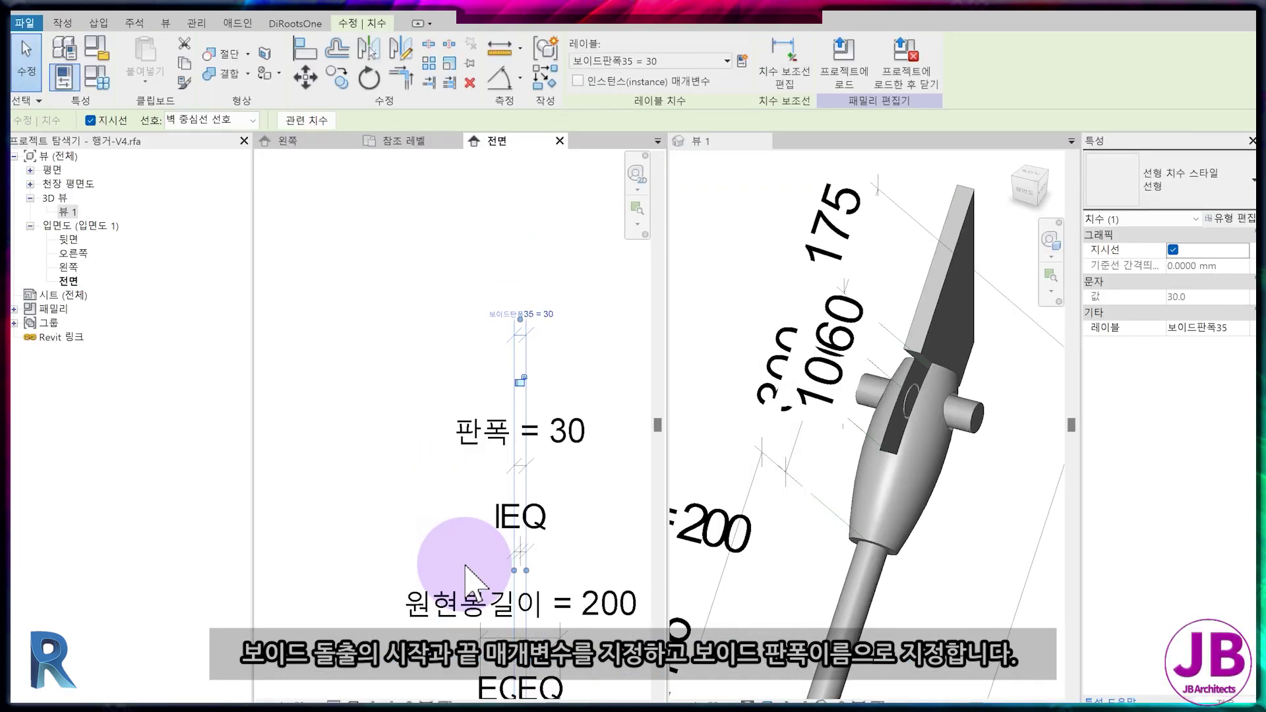
# Apply Uncut Geometry so the void no longer cuts the steel plate.
pyautogui.click(904, 364)
pyautogui.press('Escape')
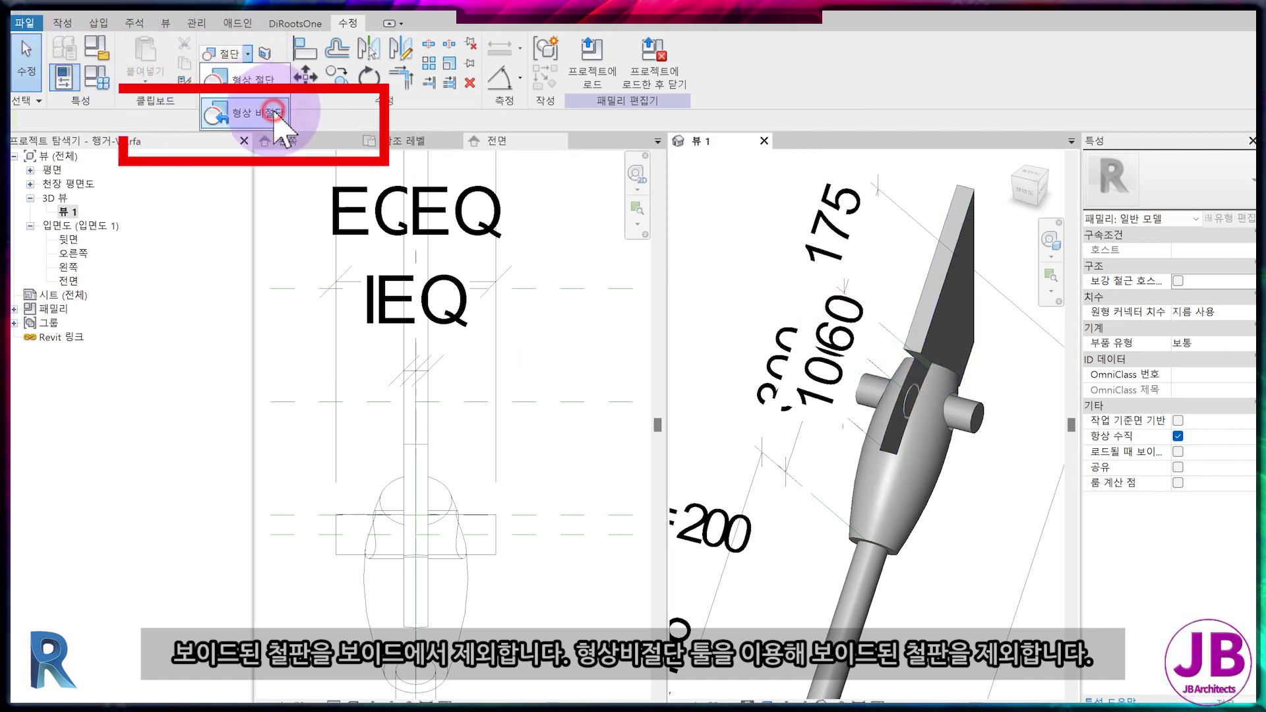
pyautogui.click(275, 112)
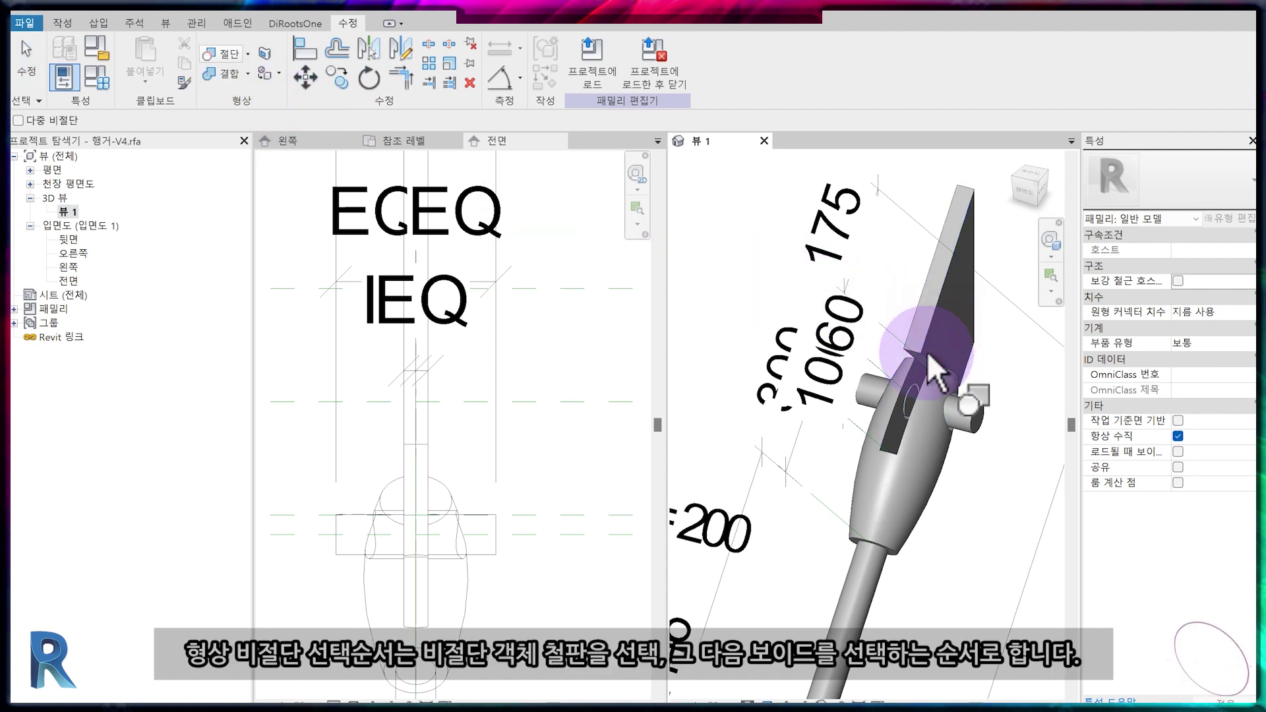
pyautogui.click(917, 371)
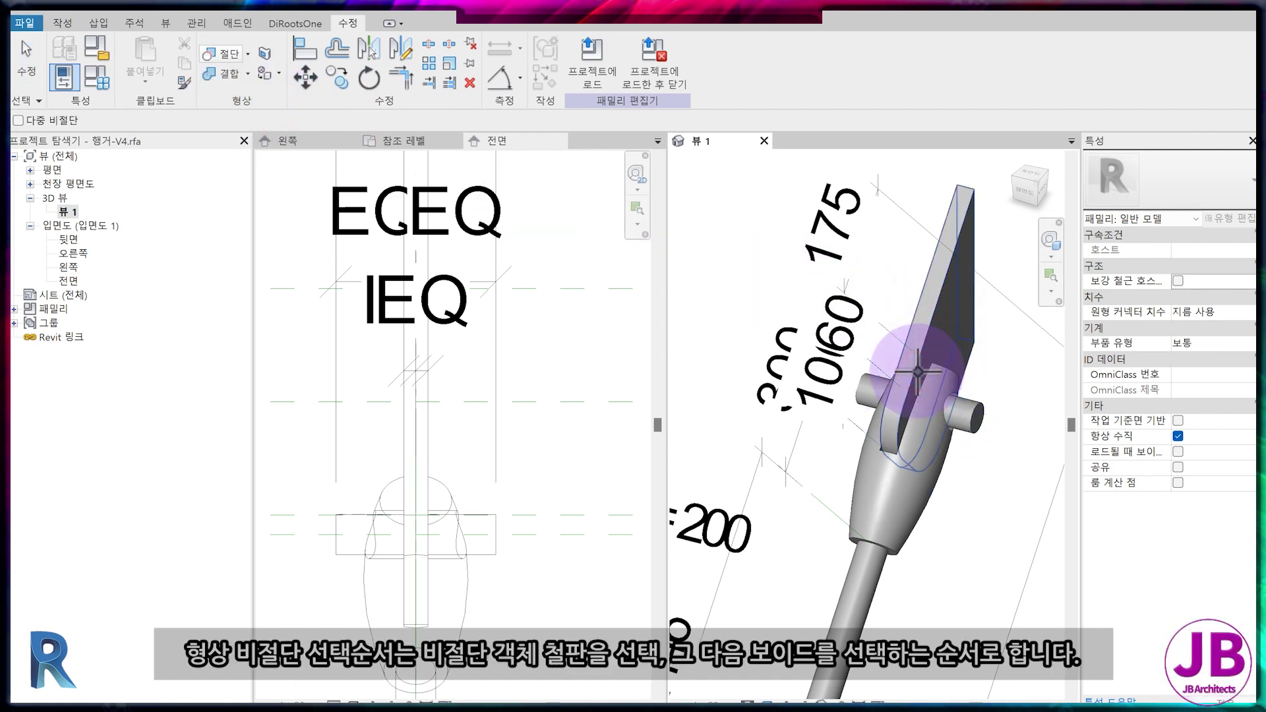
pyautogui.click(930, 472)
pyautogui.scroll(3, 923, 461)
pyautogui.click(352, 269)
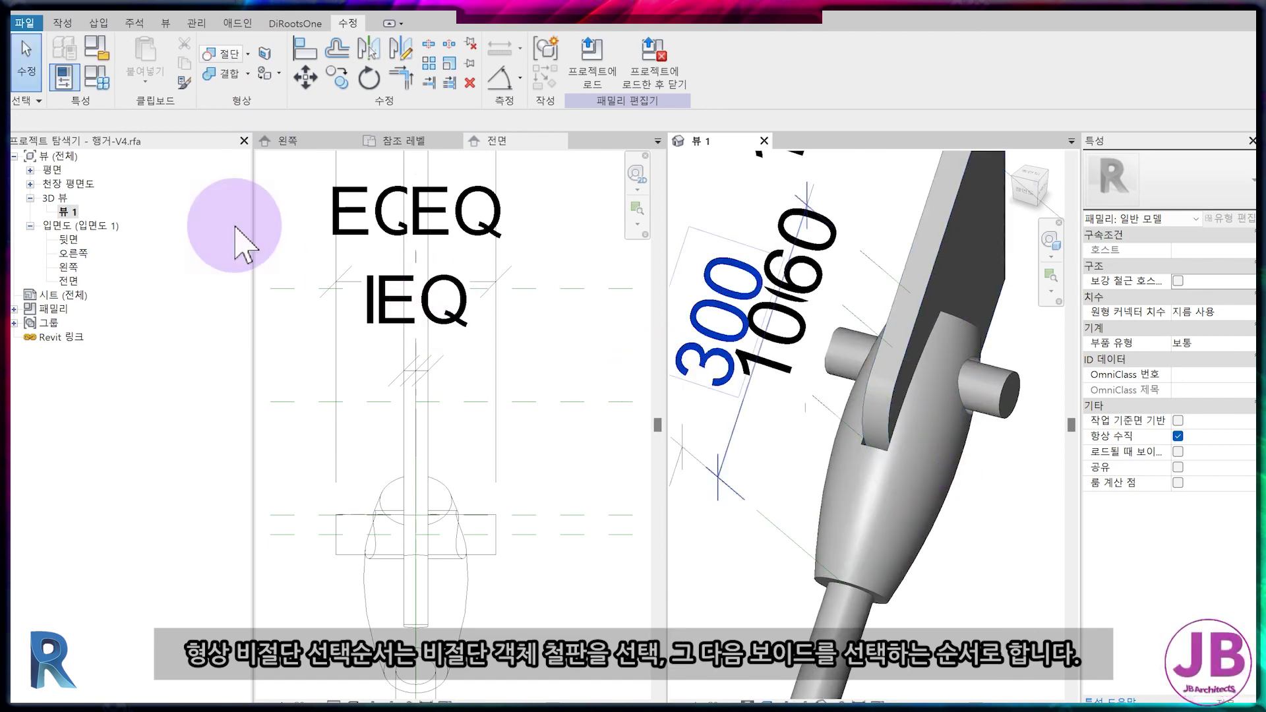
# Set 보이드판폭35 to 40 and rename the parameter to 보이드판폭.
pyautogui.click(98, 85)
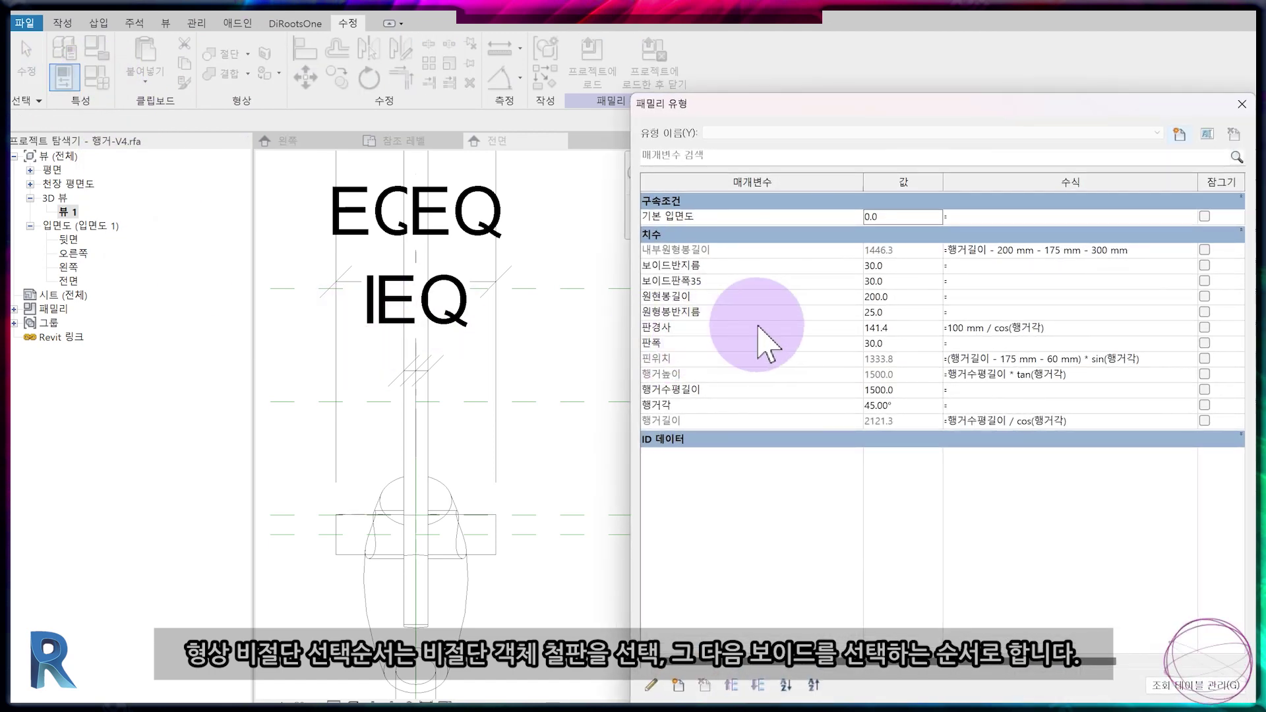
pyautogui.click(719, 281)
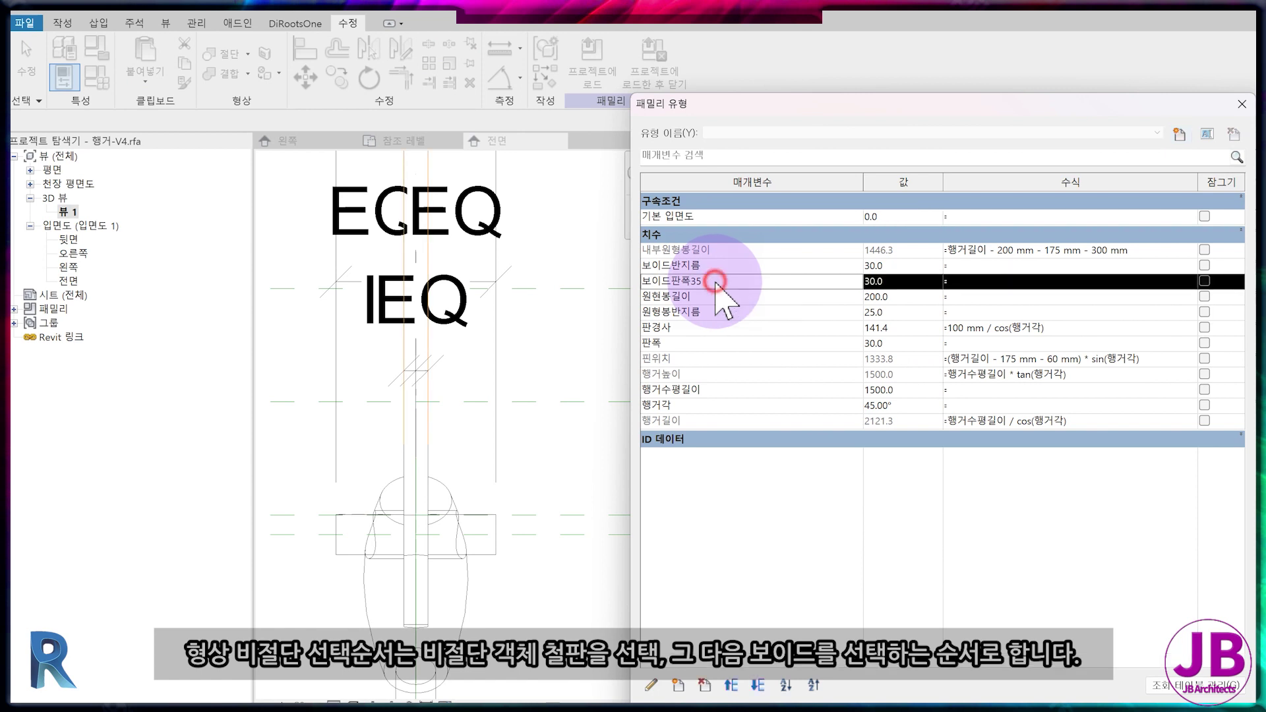
pyautogui.click(910, 281)
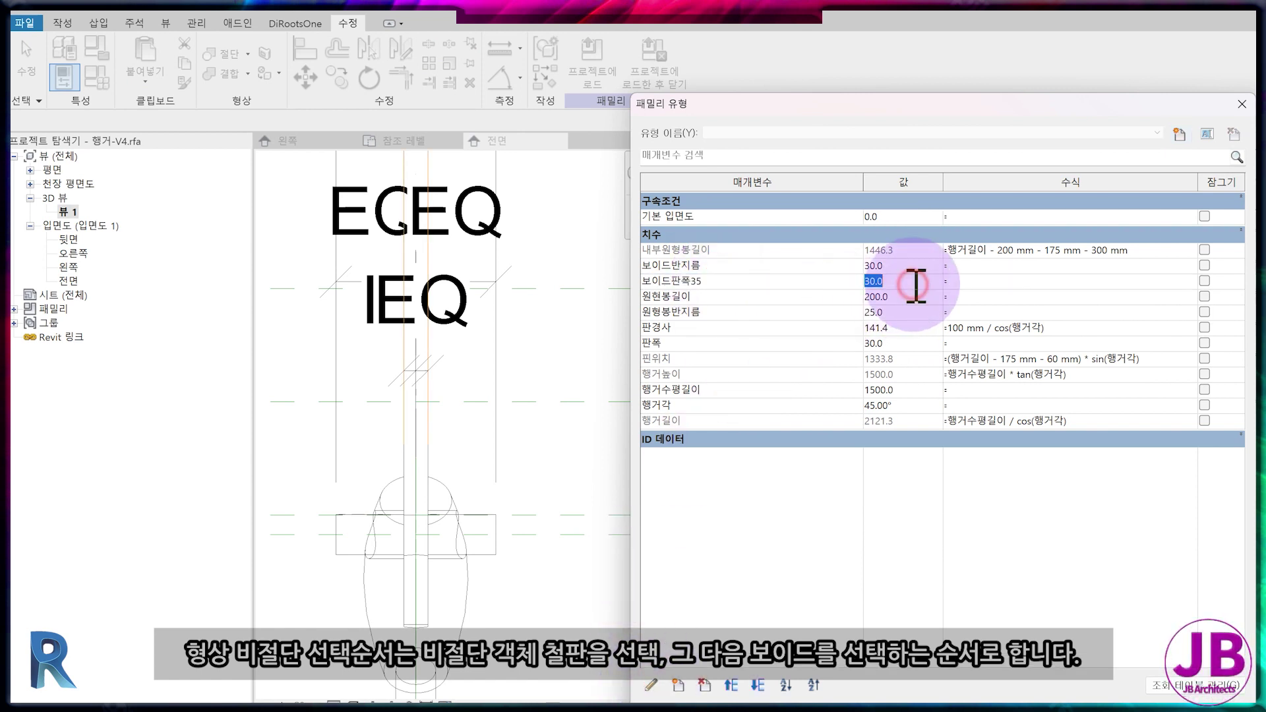
pyautogui.write('40')
pyautogui.press('Tab')
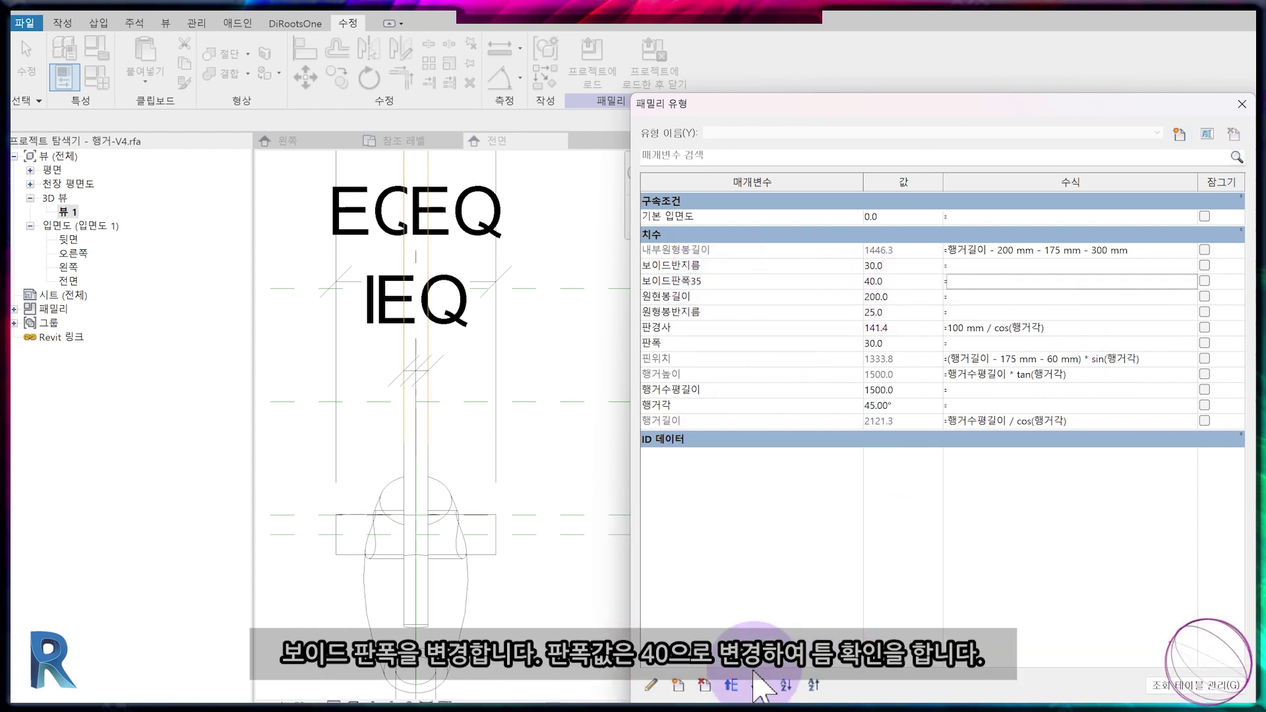
pyautogui.click(652, 685)
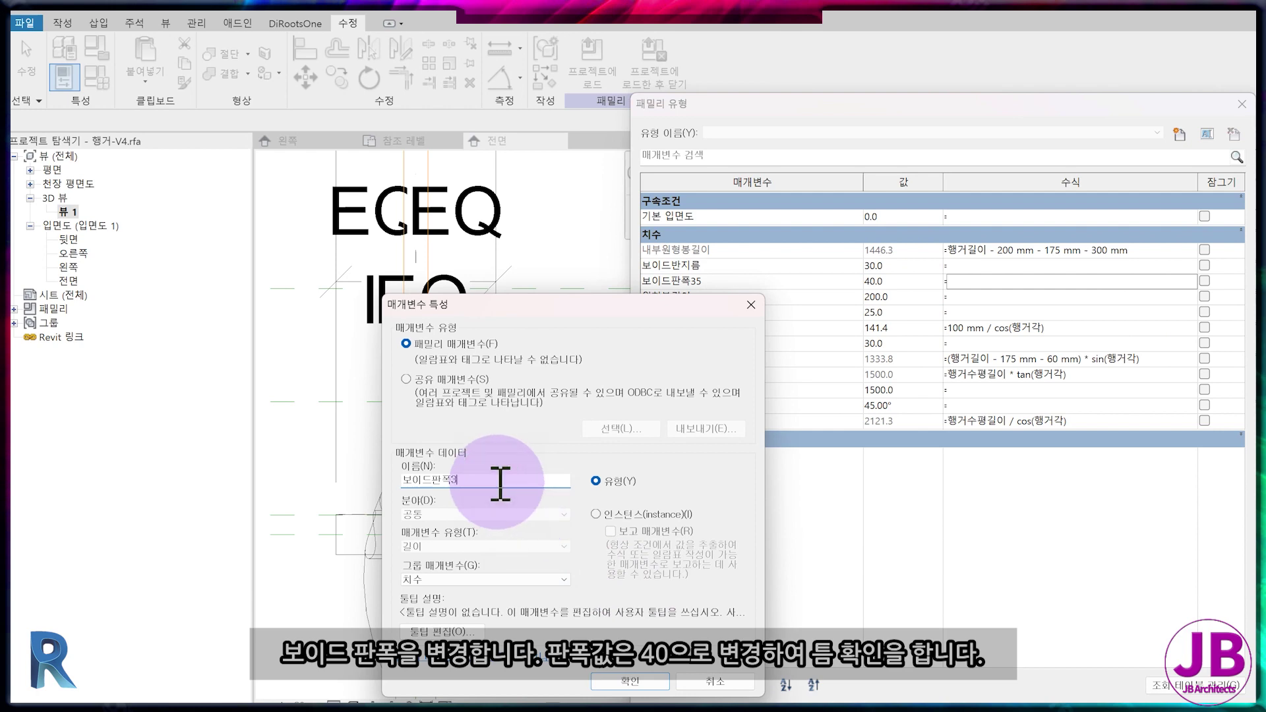
pyautogui.press('BackSpace')
pyautogui.press('Return')
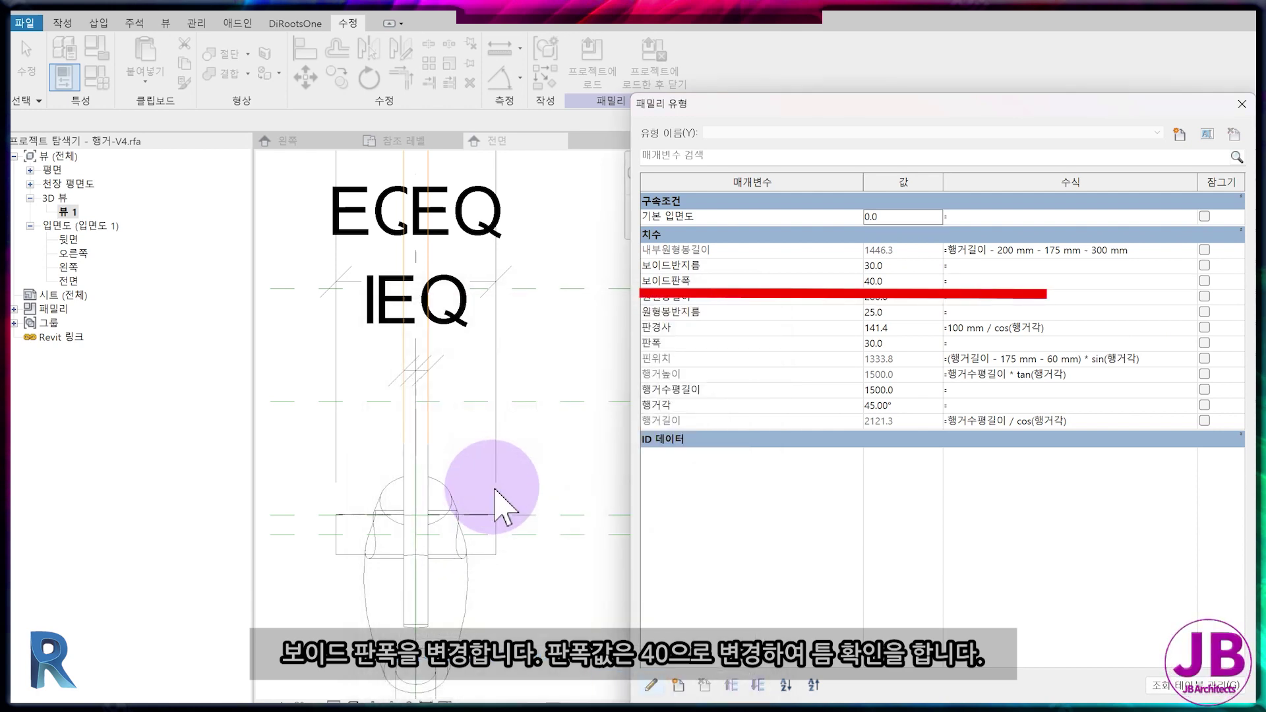
pyautogui.click(1043, 687)
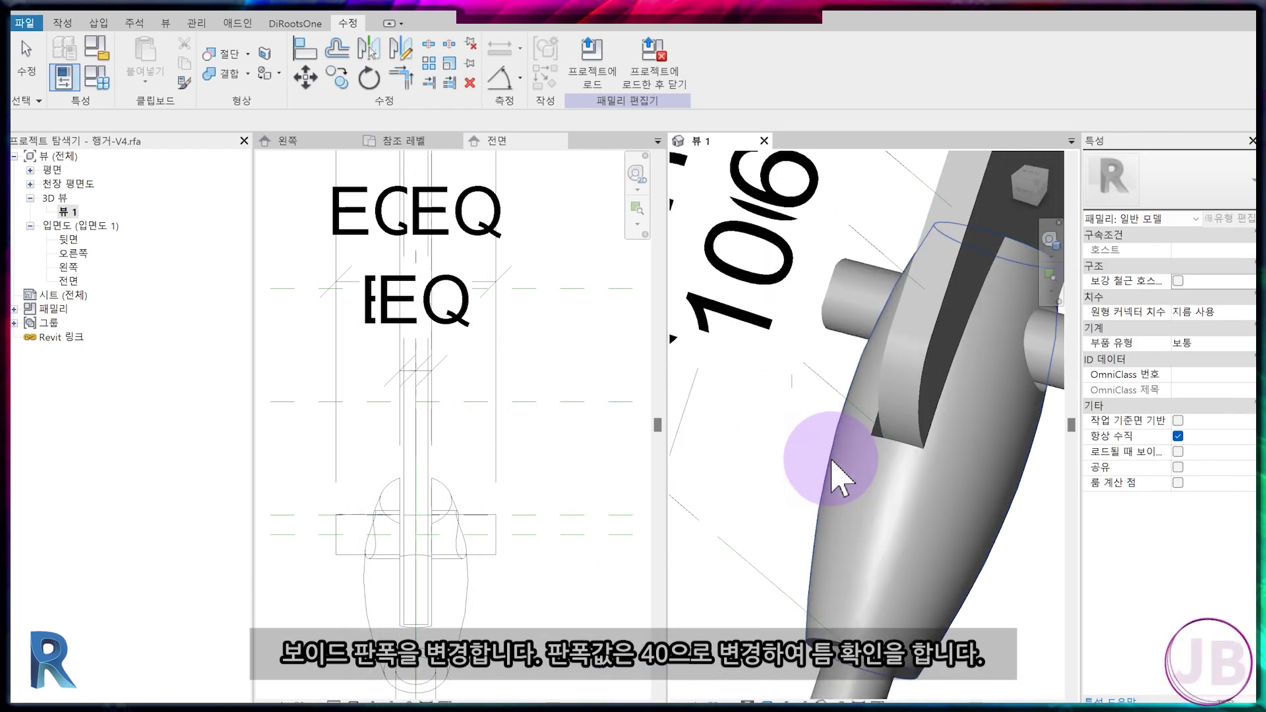
# Turn the 3D view to a side orientation and zoom in on the hanger.
pyautogui.scroll(-5, 875, 464)
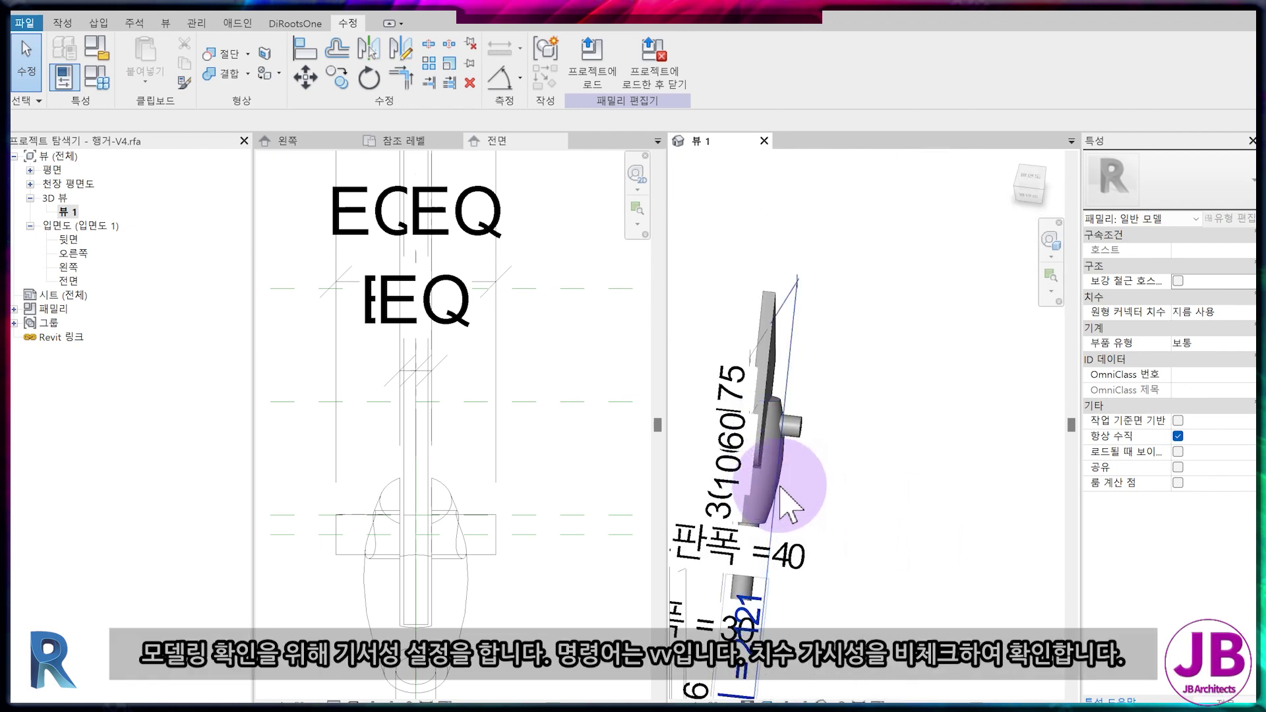
pyautogui.click(1030, 183)
pyautogui.scroll(3, 861, 367)
pyautogui.scroll(3, 857, 409)
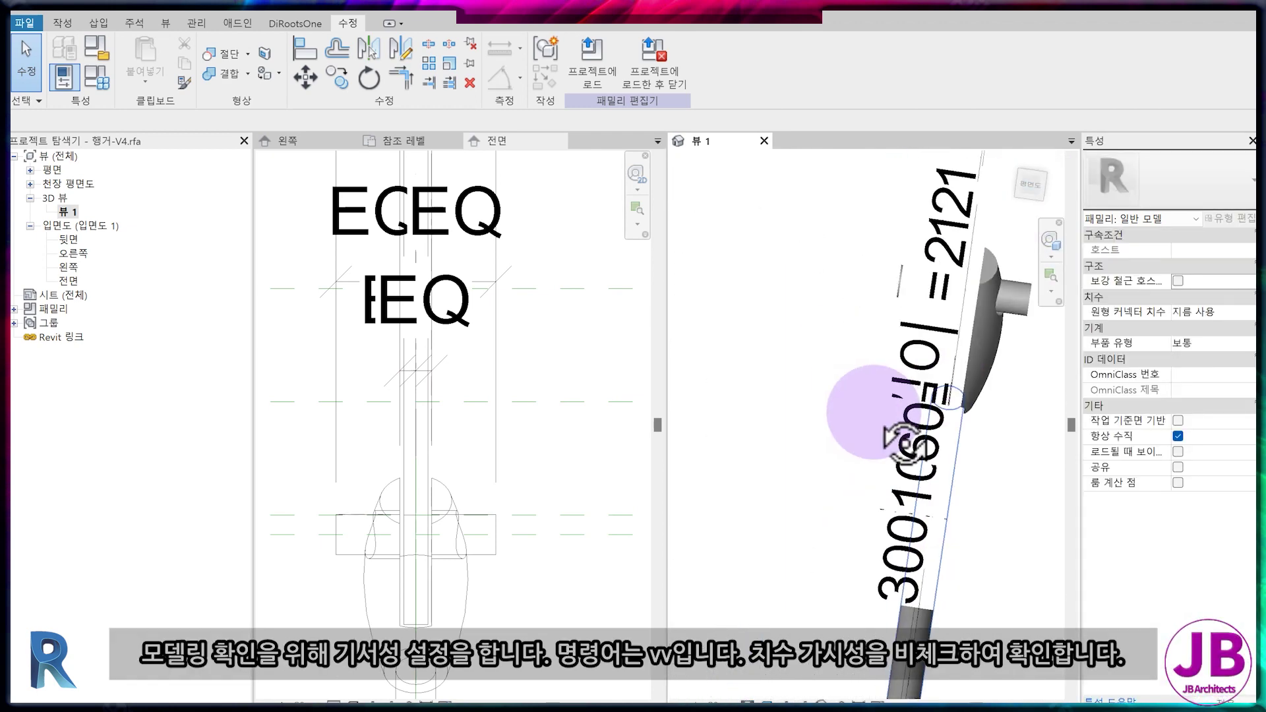
pyautogui.scroll(3, 877, 440)
pyautogui.scroll(-2, 791, 520)
pyautogui.scroll(-2, 787, 518)
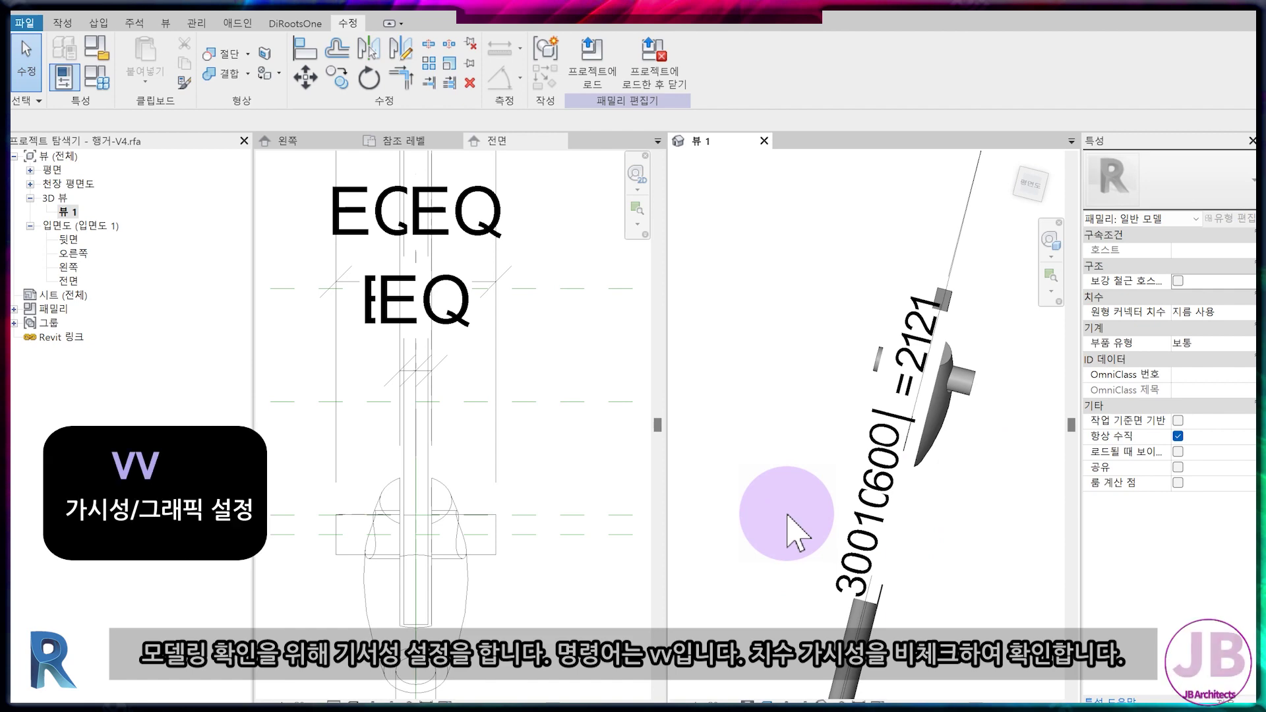
# Hide Reference Planes, Reference Lines and Dimensions via VV, then orbit to inspect the hanger.
pyautogui.press('v')
pyautogui.press('v')
pyautogui.click(387, 75)
pyautogui.click(309, 184)
pyautogui.click(308, 212)
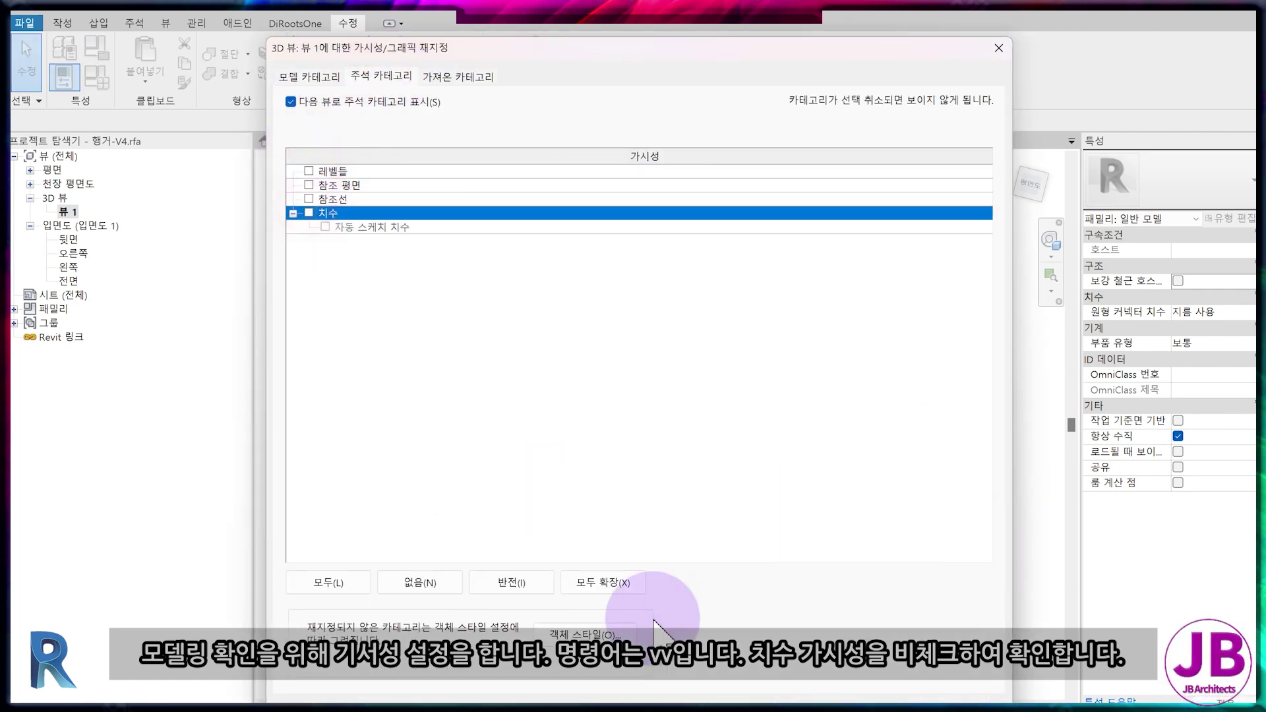
pyautogui.click(736, 700)
pyautogui.moveTo(865, 480)
pyautogui.keyDown('shift'); pyautogui.mouseDown(button='middle')
pyautogui.moveTo(976, 405)
pyautogui.moveTo(1060, 213)
pyautogui.moveTo(864, 597)
pyautogui.mouseUp(button='middle'); pyautogui.keyUp('shift')
pyautogui.keyDown('shift'); pyautogui.moveTo(878, 526); pyautogui.dragTo(880, 501, button='middle'); pyautogui.keyUp('shift')
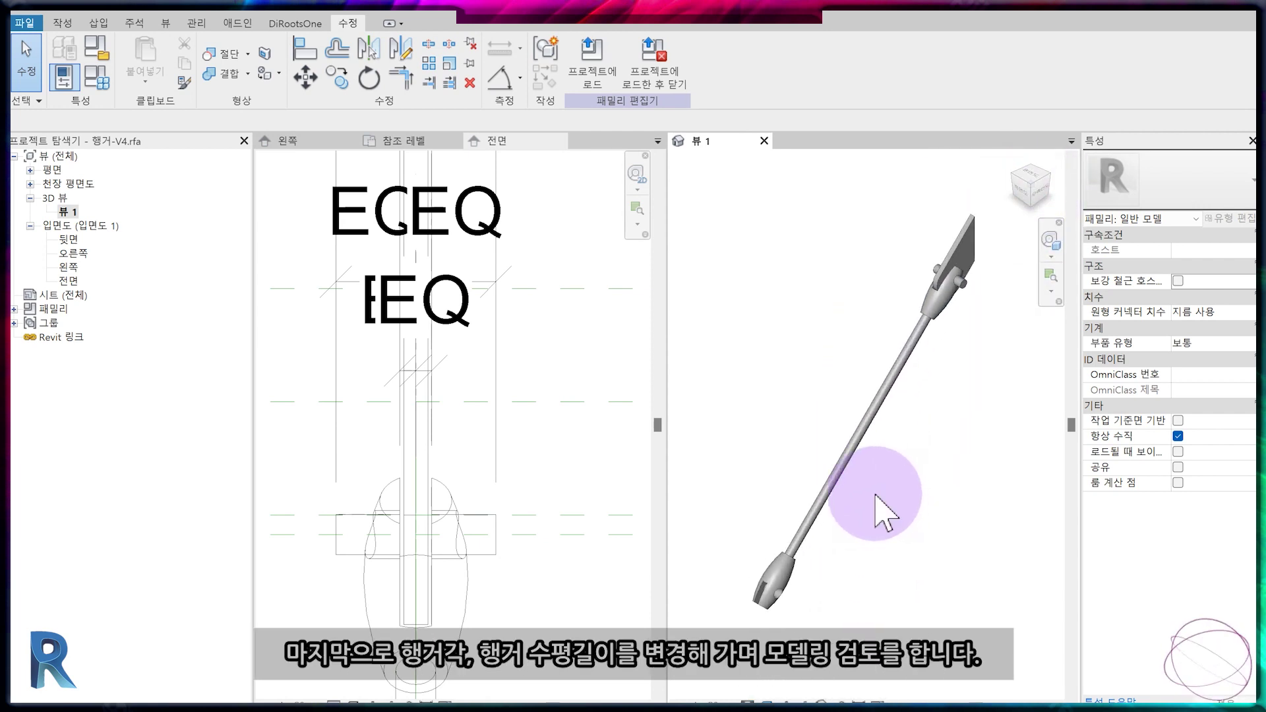
# In Family Types, set 행거각 to 50 and 행거수평길이 to 1800.
pyautogui.click(99, 83)
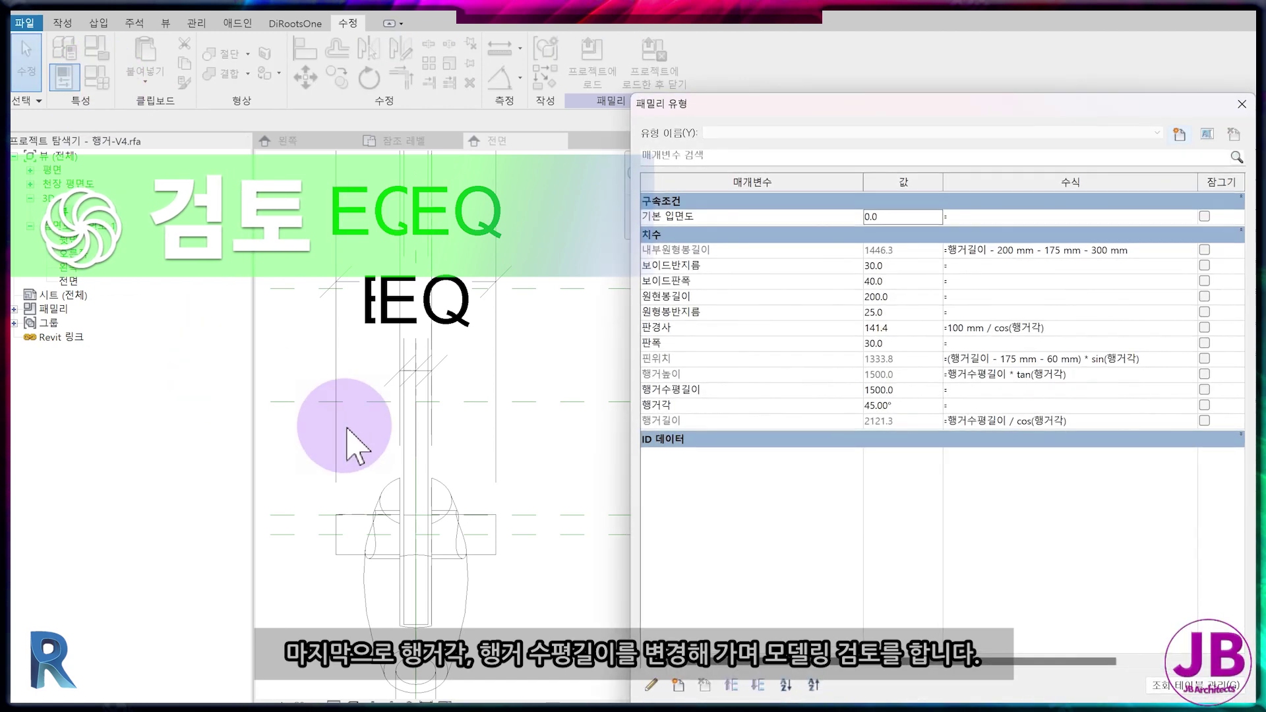
pyautogui.moveTo(1007, 111); pyautogui.dragTo(387, 111)
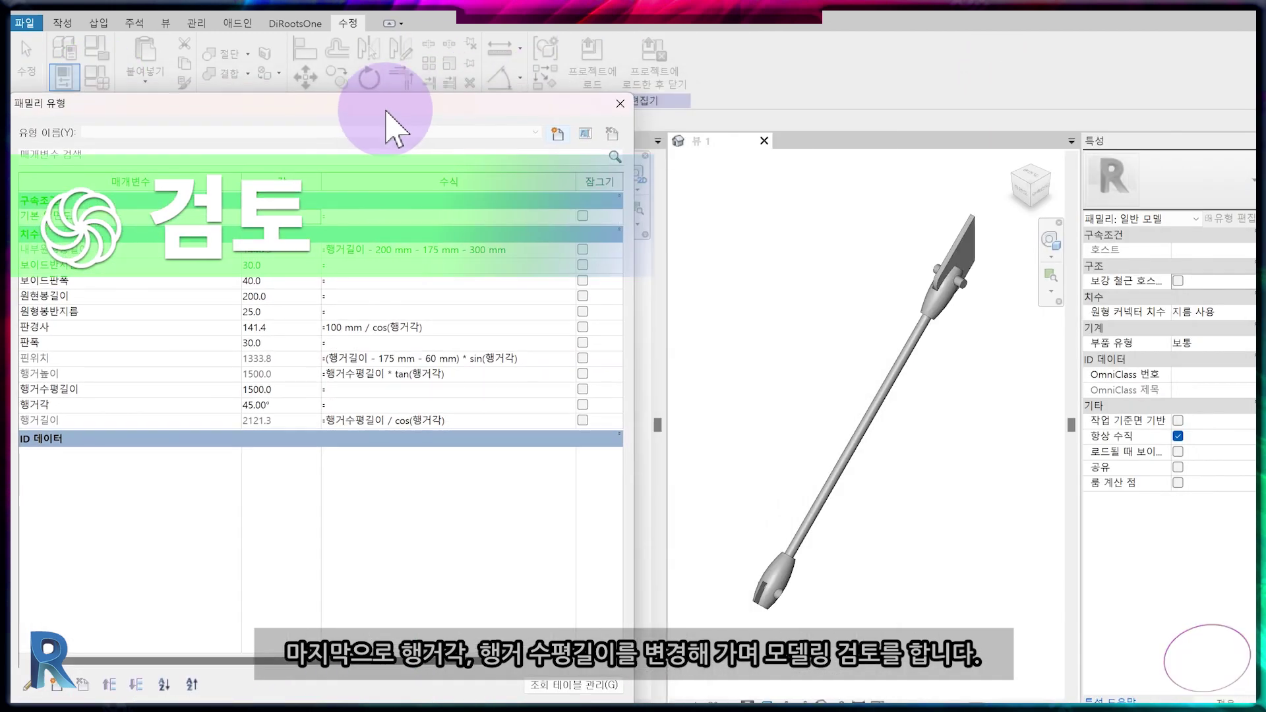
pyautogui.write('0')
pyautogui.click(297, 391)
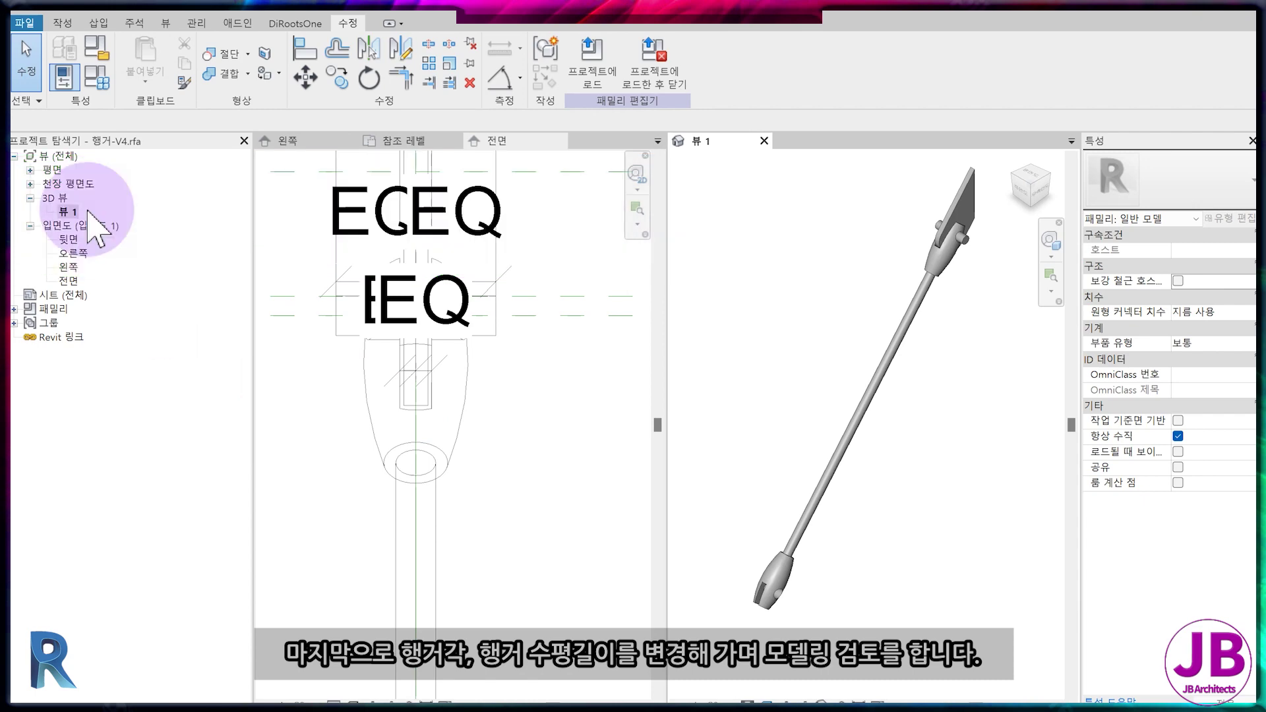
pyautogui.write('1800.0')
pyautogui.press('Return')
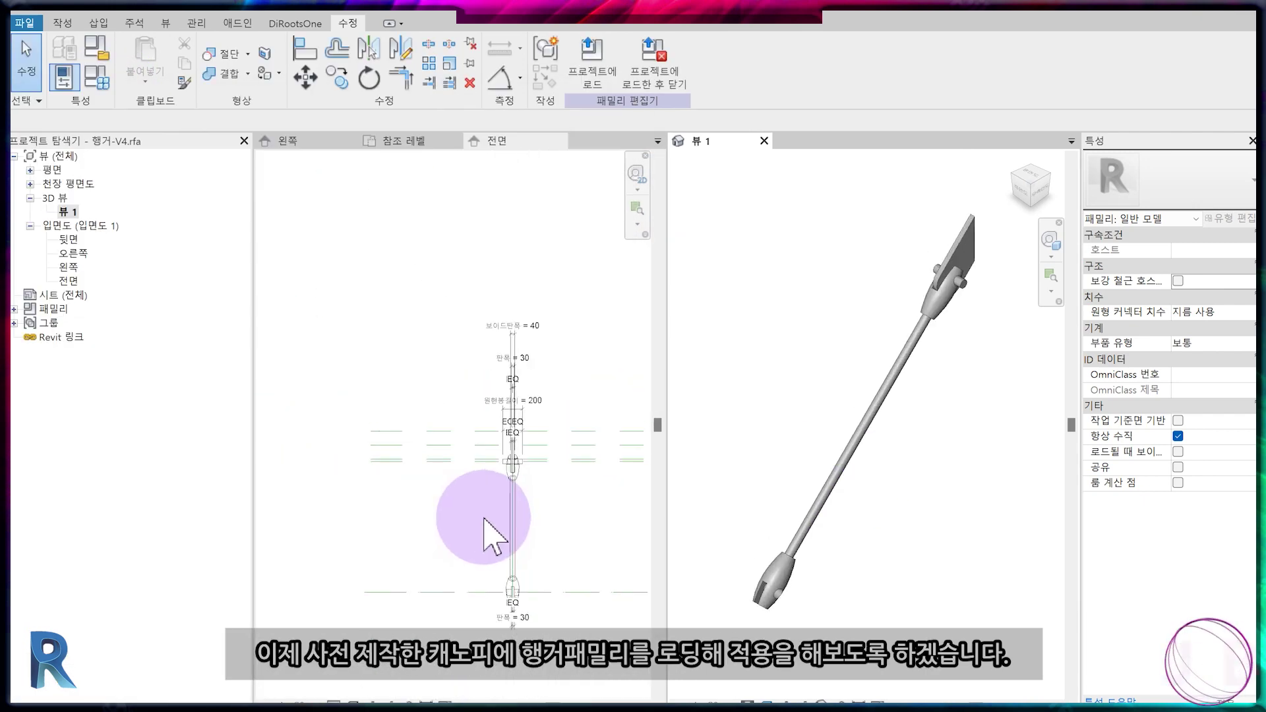
# In the Front view, label the lower 판폭 dimension with 보이드판폭.
pyautogui.click(491, 142)
pyautogui.scroll(2, 453, 622)
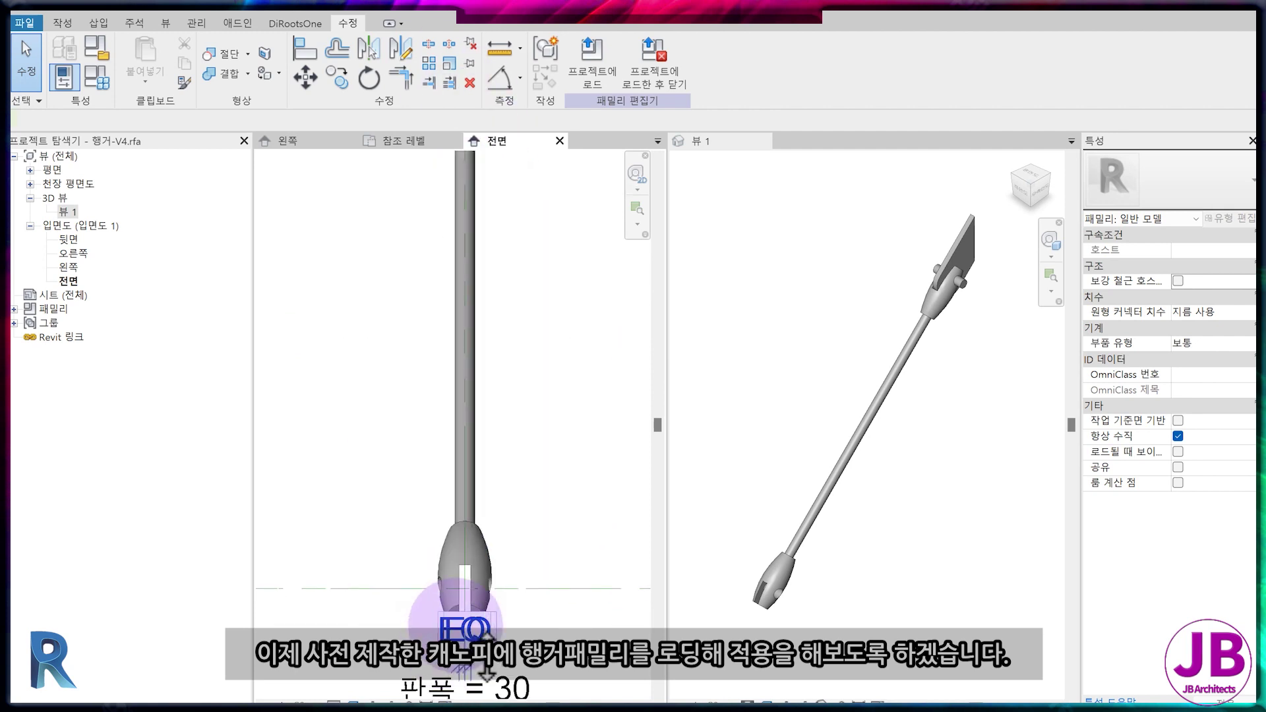
pyautogui.scroll(3, 508, 537)
pyautogui.click(526, 576)
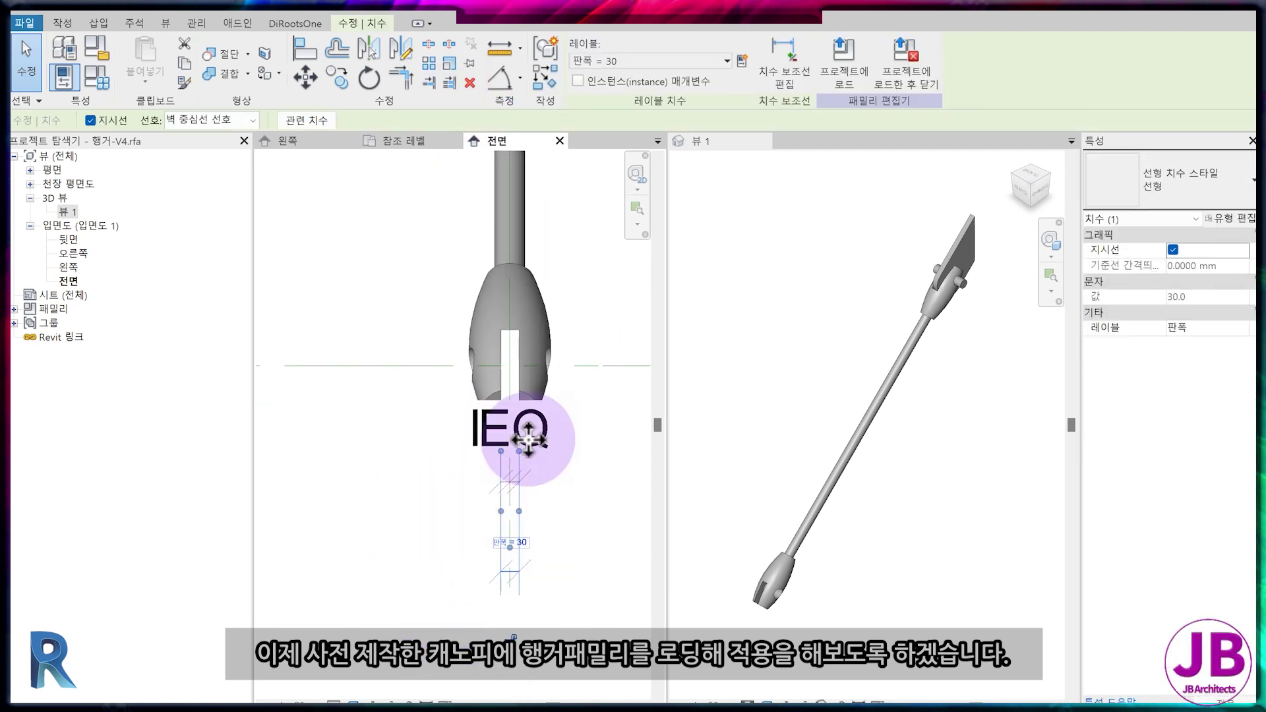
pyautogui.click(666, 60)
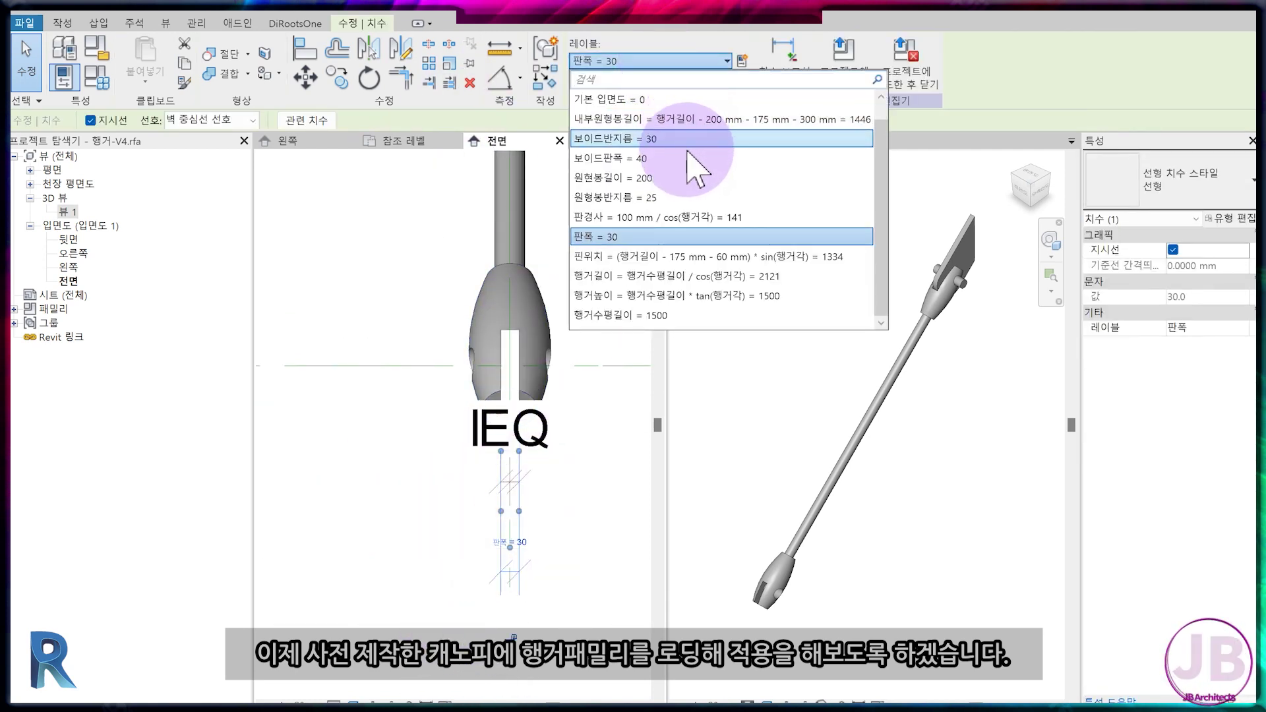
pyautogui.click(686, 158)
pyautogui.click(422, 501)
# Show the left elevation shaded, then load the hanger into the canopy family.
pyautogui.scroll(-2, 426, 567)
pyautogui.scroll(-3, 424, 593)
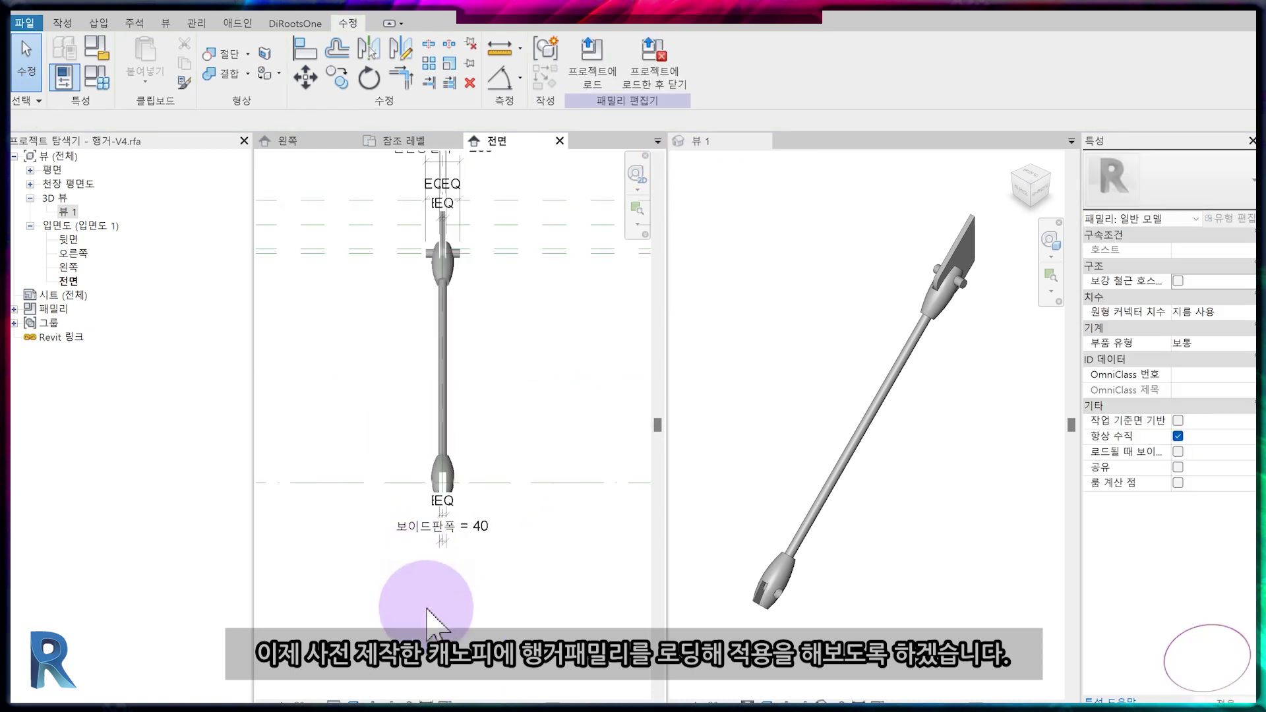
pyautogui.click(403, 141)
pyautogui.scroll(-2, 431, 479)
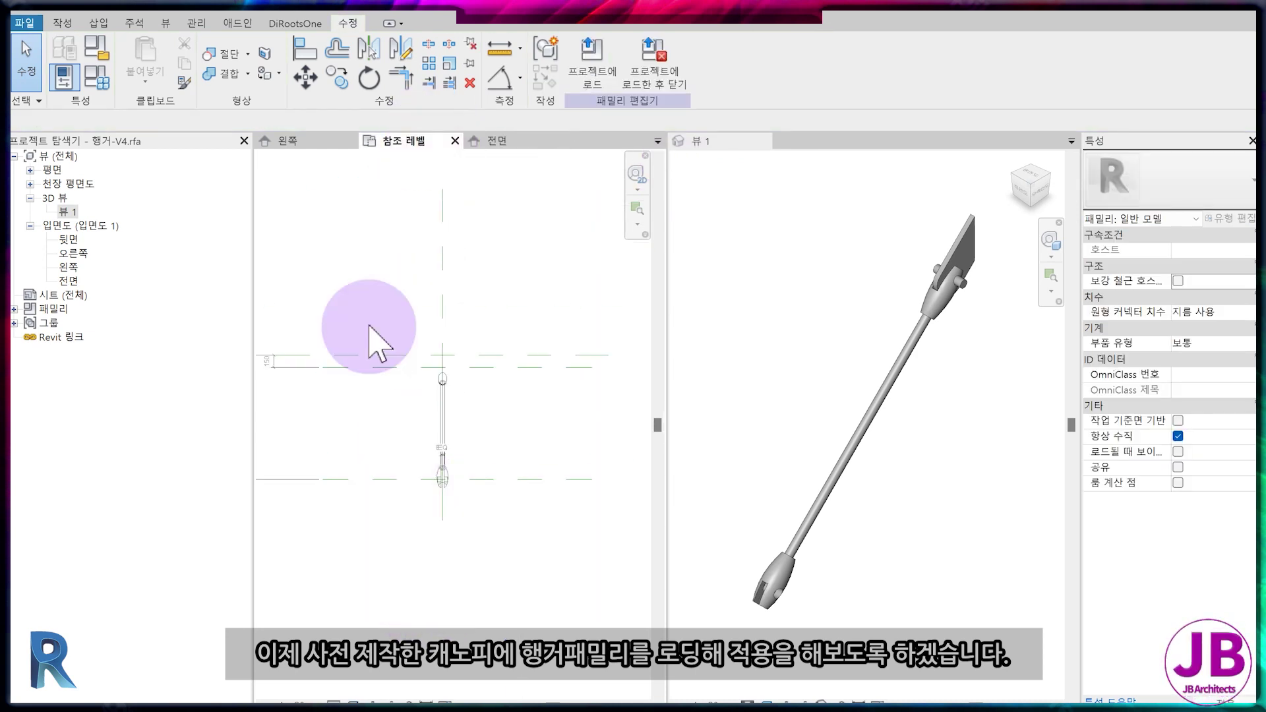
pyautogui.click(283, 140)
pyautogui.scroll(-3, 343, 323)
pyautogui.scroll(-2, 396, 409)
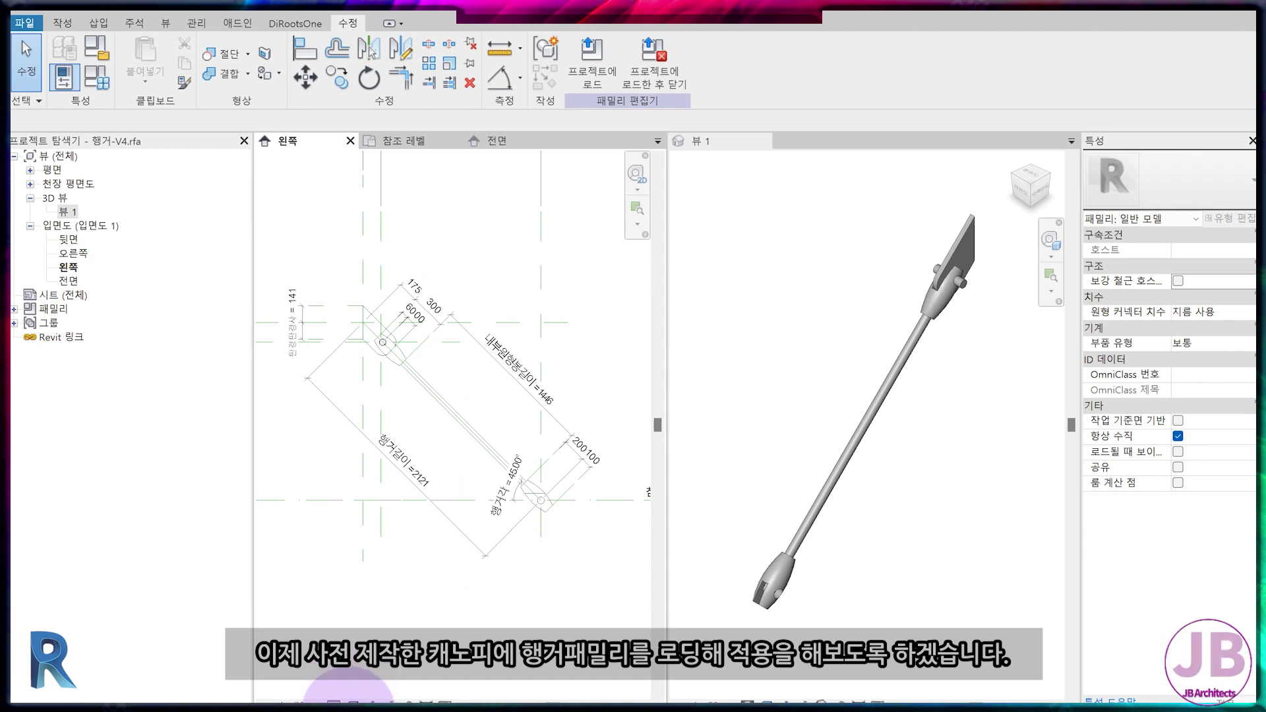
pyautogui.click(352, 703)
pyautogui.click(377, 634)
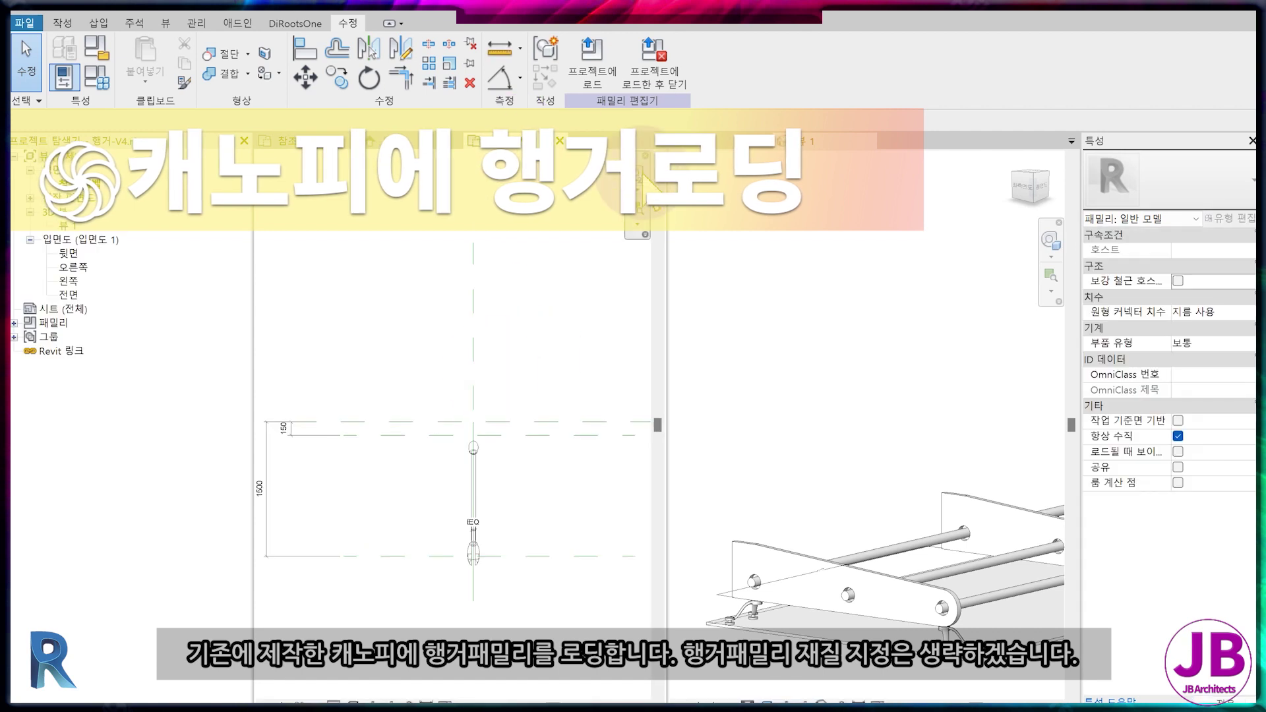
pyautogui.click(662, 53)
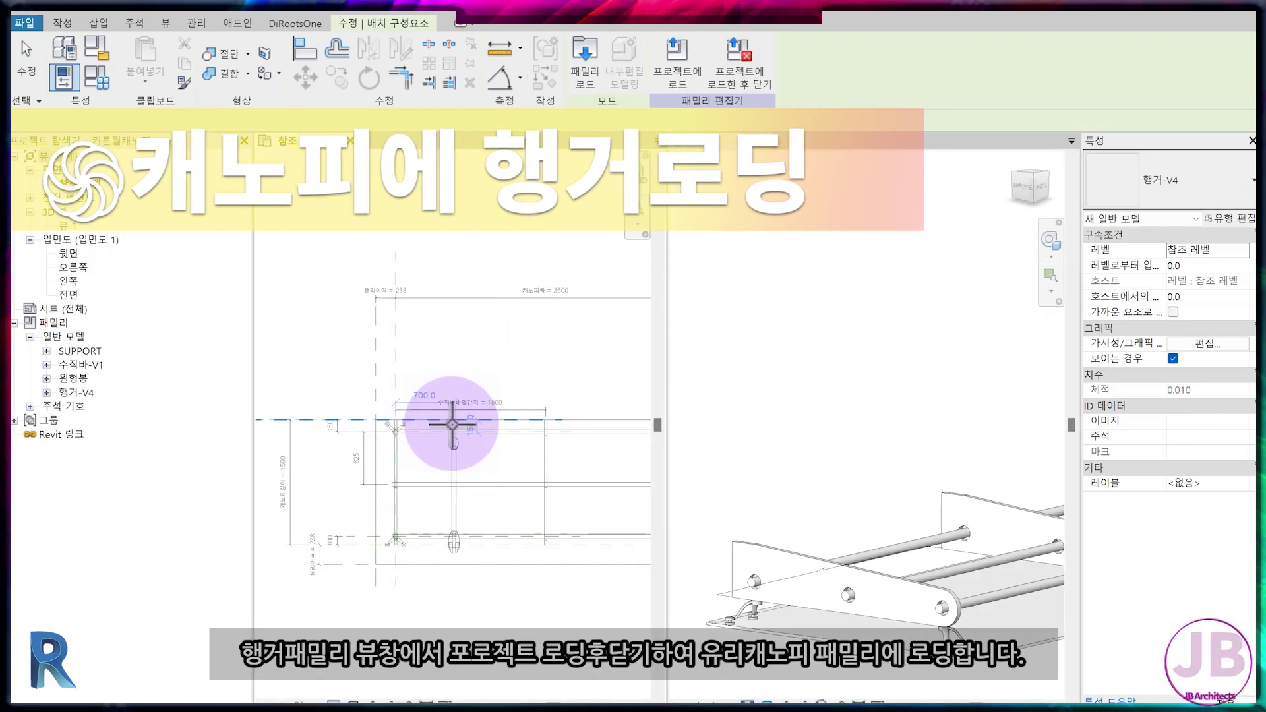
# Place one 행거-V4 hanger in the canopy elevation and select it.
pyautogui.click(399, 387)
pyautogui.press('Escape')
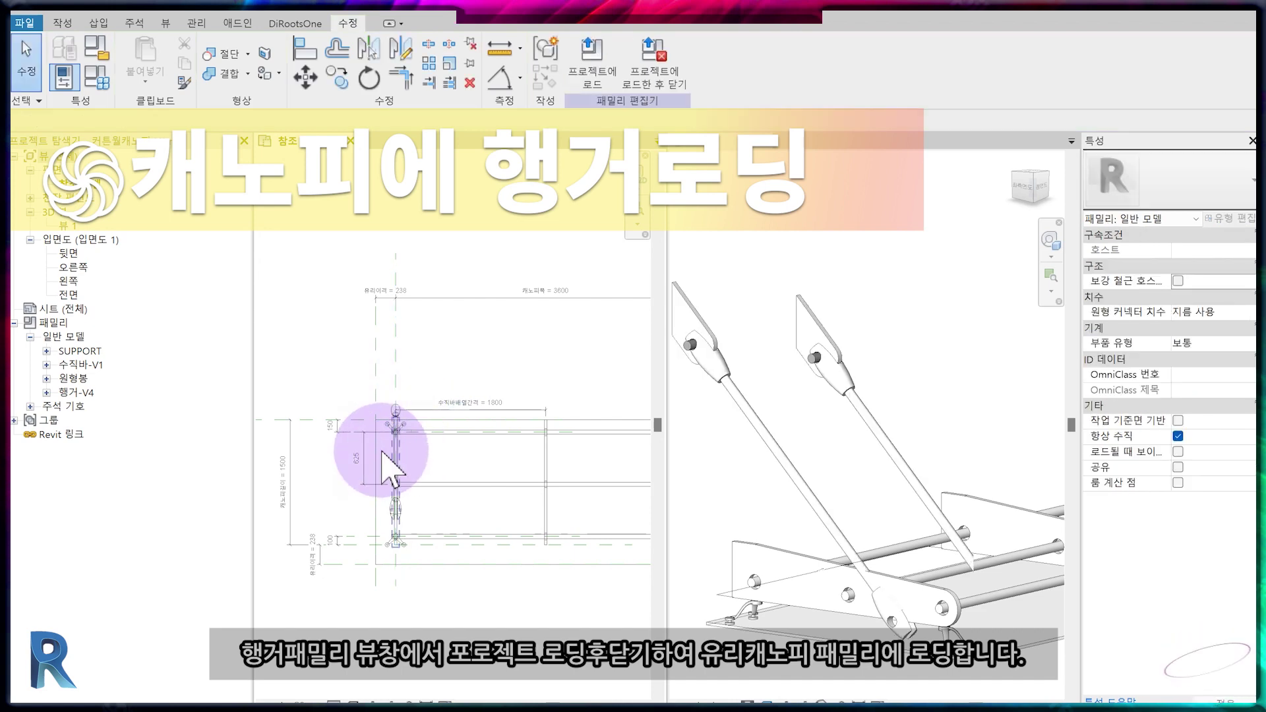
pyautogui.scroll(2, 432, 554)
pyautogui.click(410, 522)
pyautogui.press('Escape')
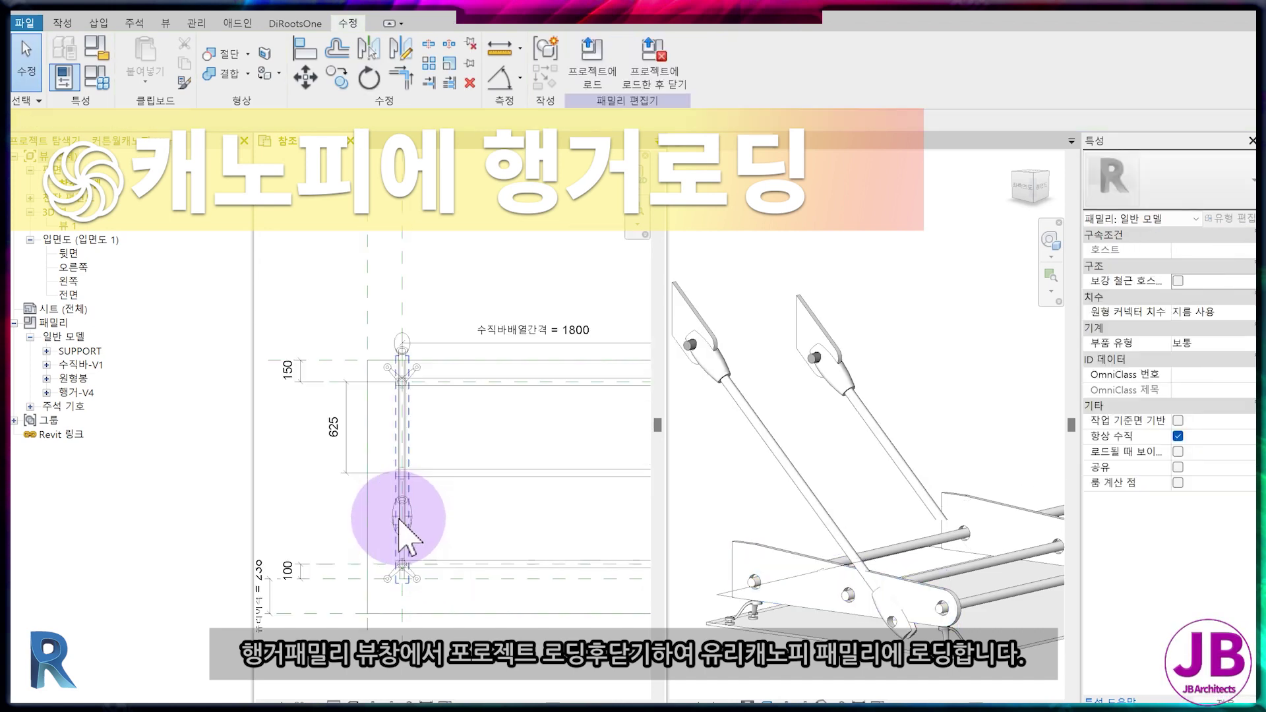
pyautogui.scroll(2, 415, 524)
pyautogui.click(432, 537)
# In the left elevation, set the hanger's offset from level to 100.
pyautogui.click(384, 115)
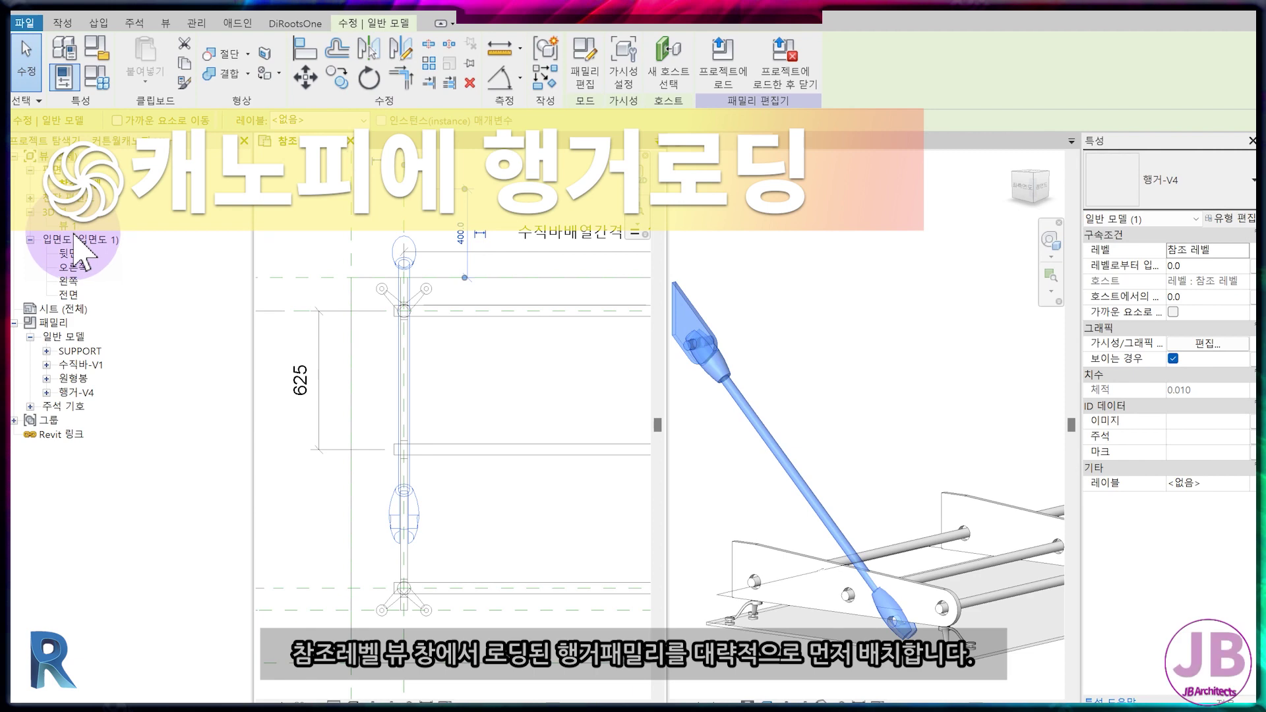
pyautogui.doubleClick(69, 283)
pyautogui.scroll(2, 435, 462)
pyautogui.click(476, 466)
pyautogui.scroll(2, 422, 488)
pyautogui.click(430, 474)
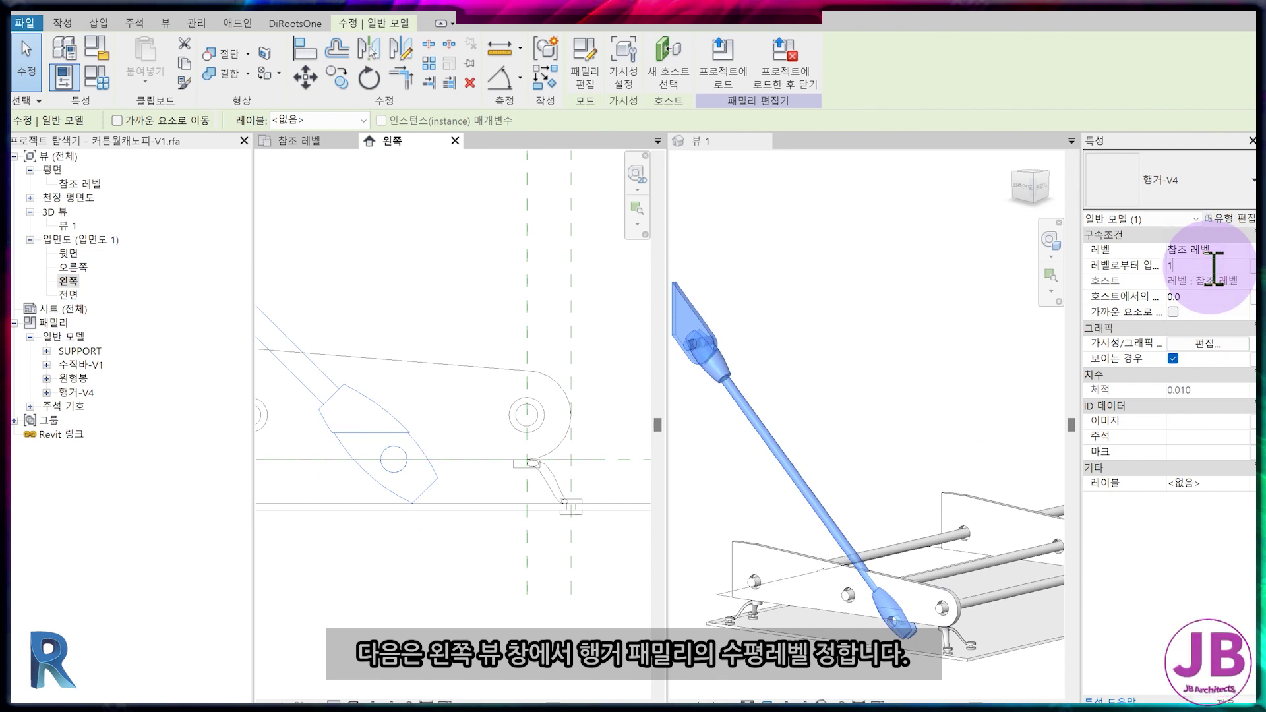
pyautogui.write('00')
pyautogui.press('Return')
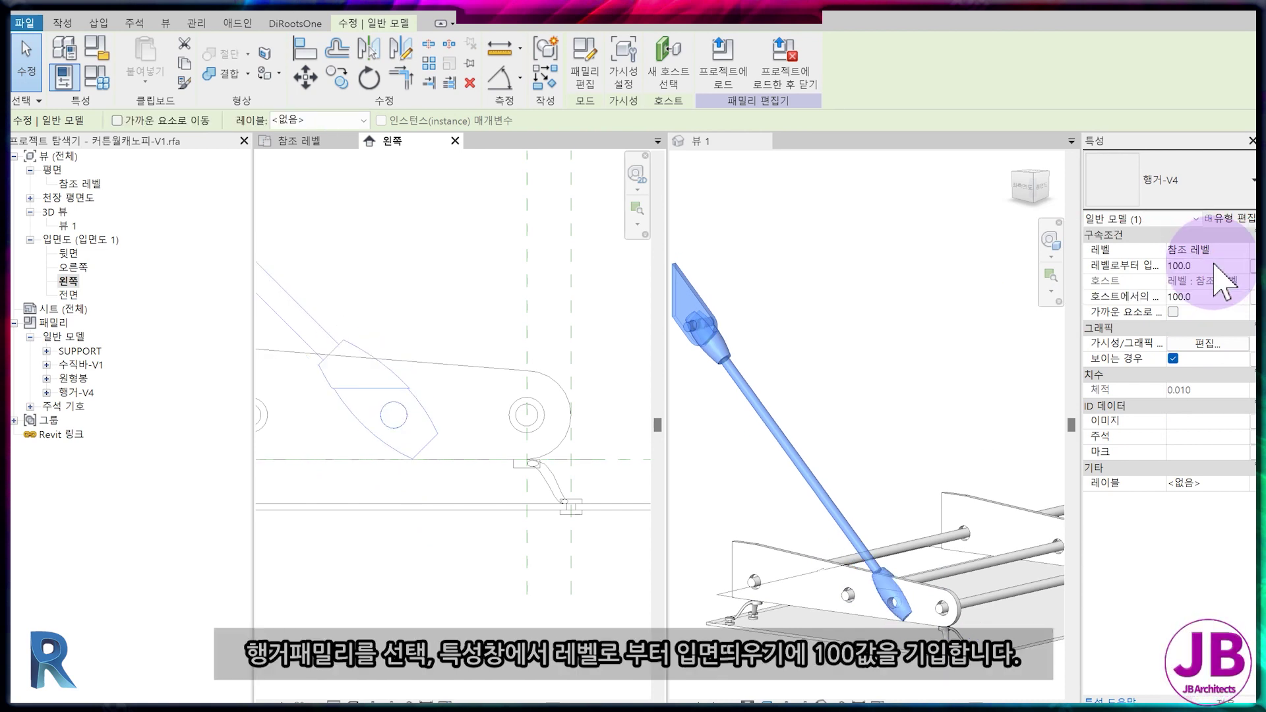
# Align the hanger to the vertical reference plane and open its type properties.
pyautogui.click(300, 141)
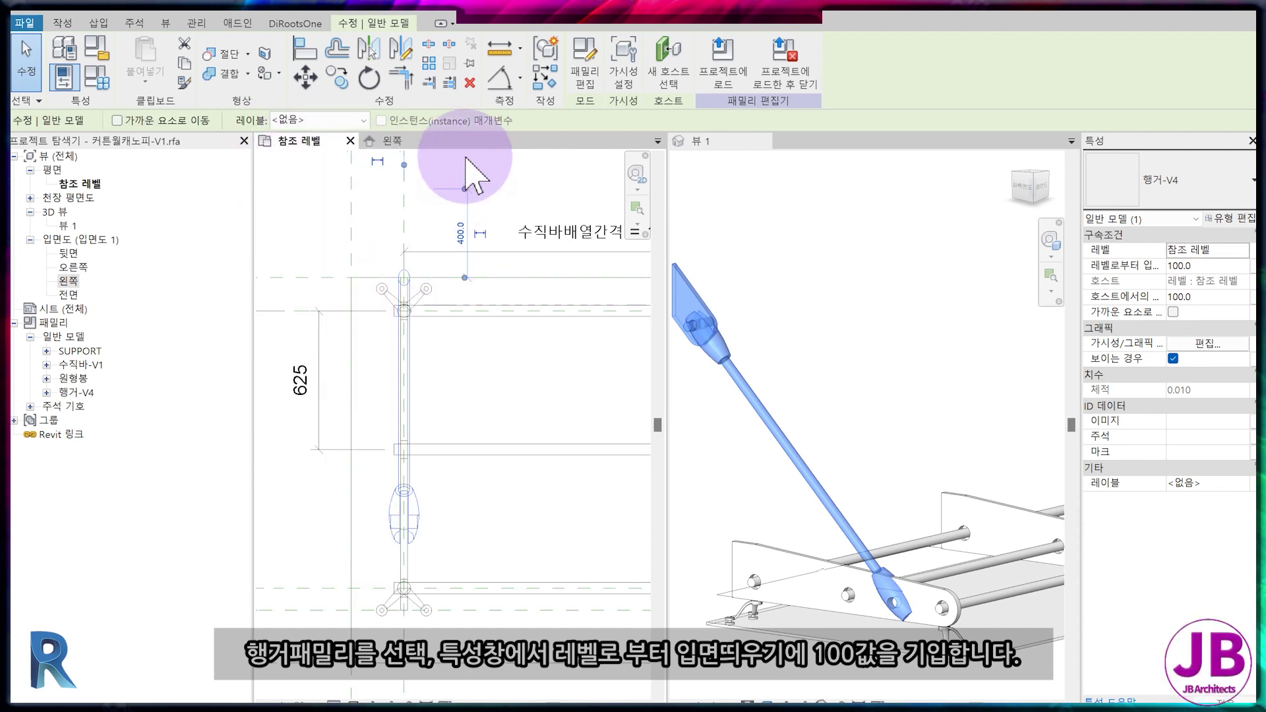
pyautogui.click(393, 140)
pyautogui.scroll(-3, 509, 344)
pyautogui.click(486, 446)
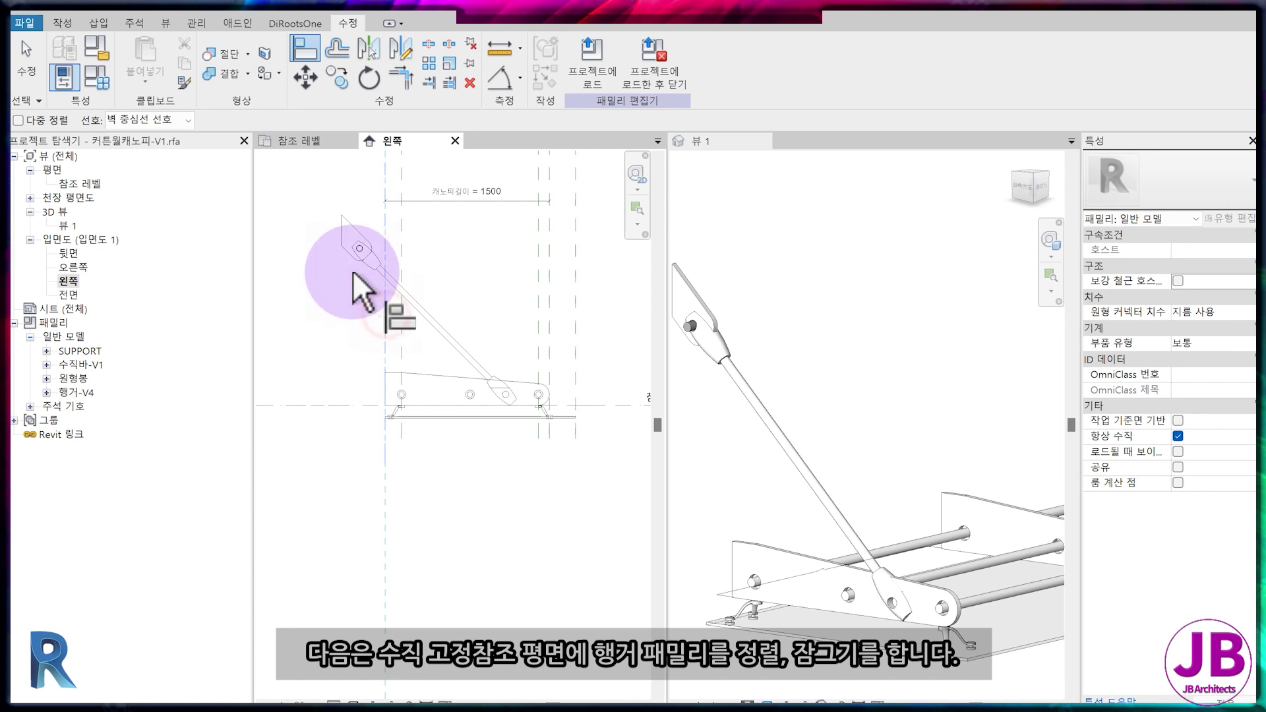
pyautogui.click(341, 239)
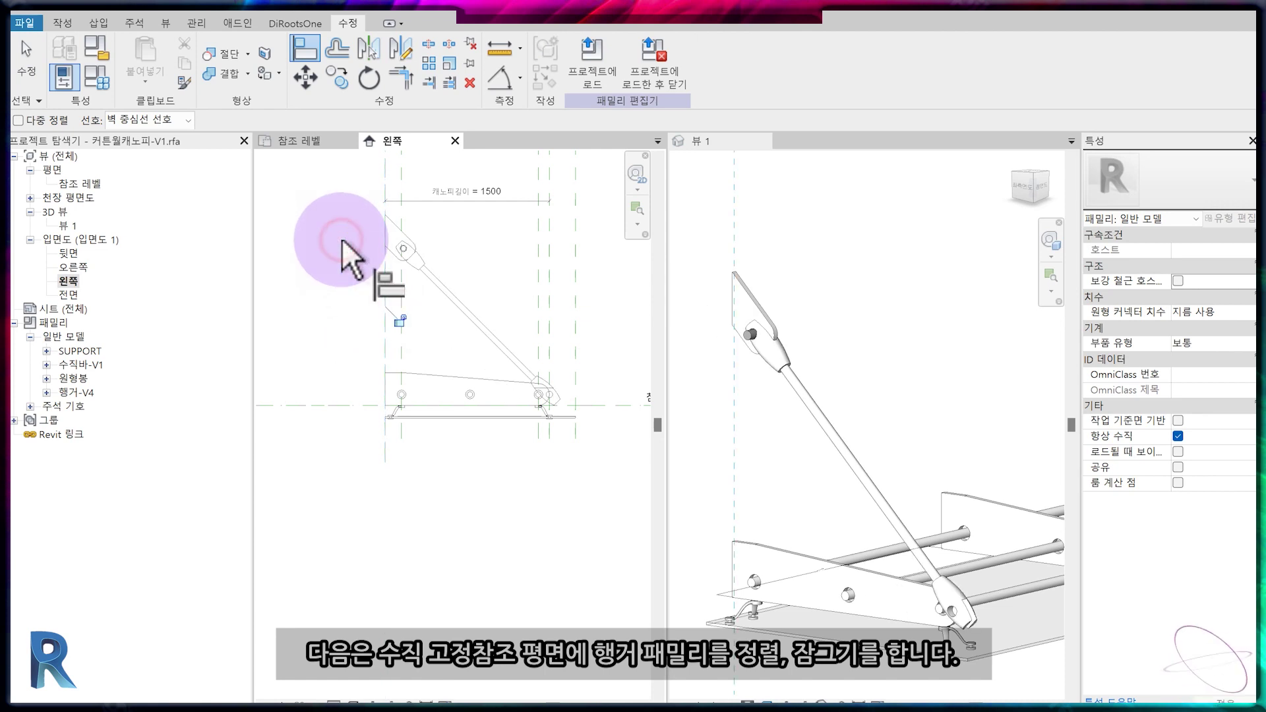
pyautogui.press('Escape')
pyautogui.click(491, 340)
pyautogui.click(1230, 218)
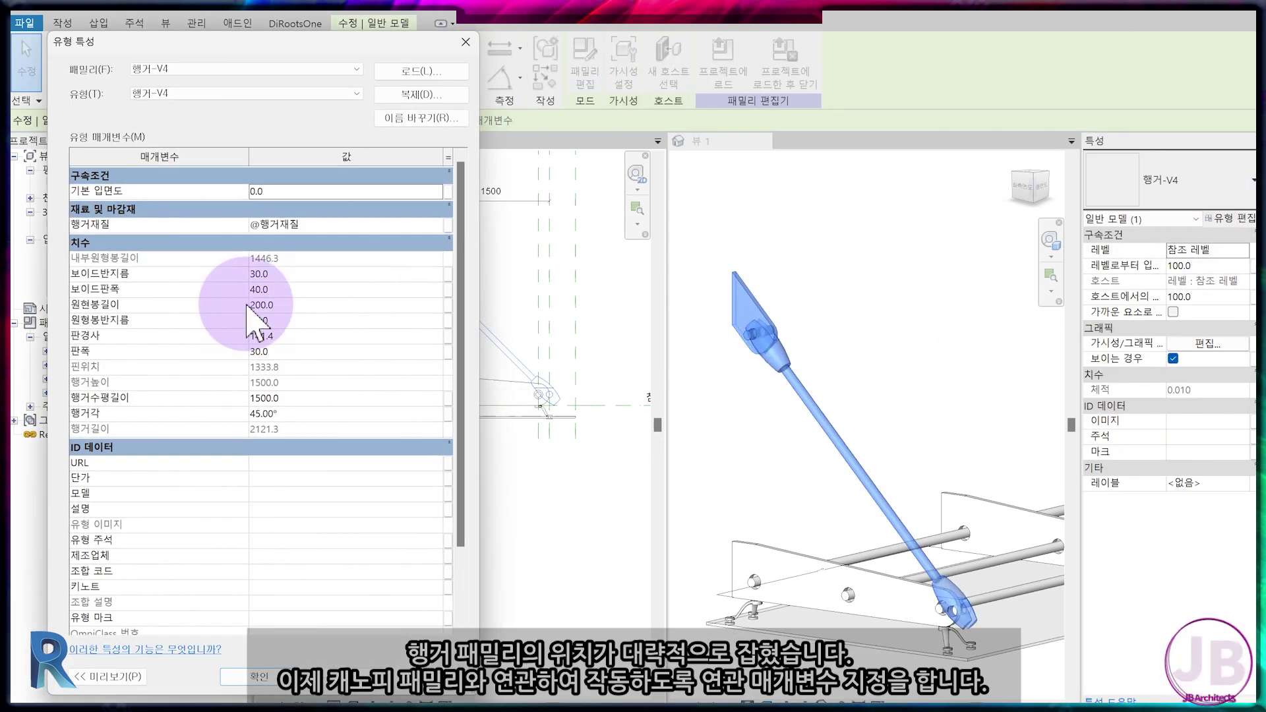
# Associate the hanger's horizontal length with a new family parameter 행거수평길이.
pyautogui.click(449, 398)
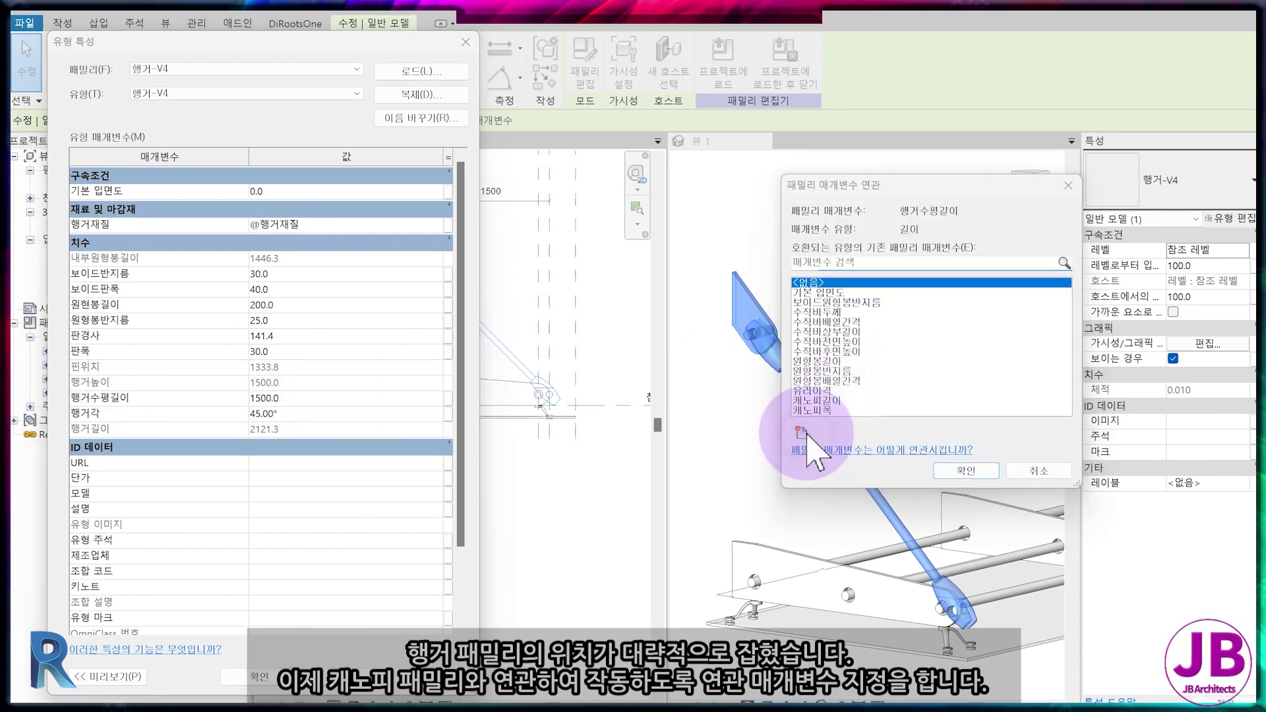
pyautogui.click(800, 433)
pyautogui.write('행거수평길이')
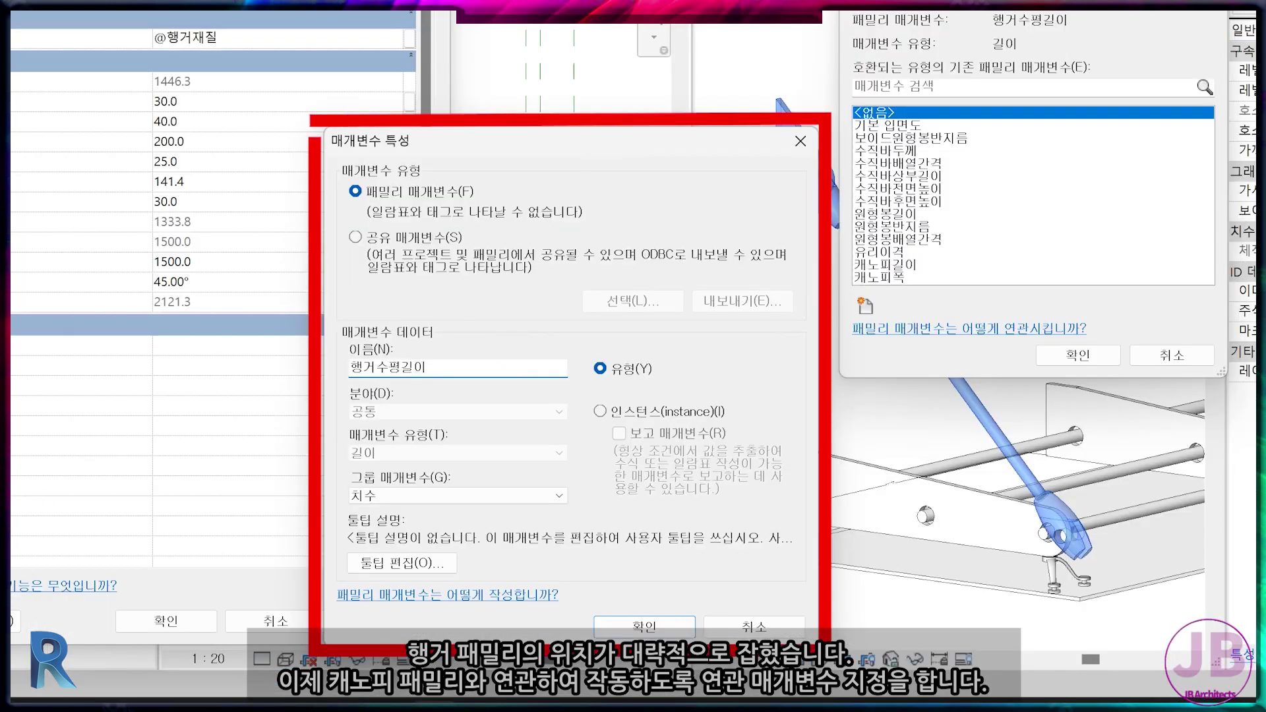
pyautogui.press('Return')
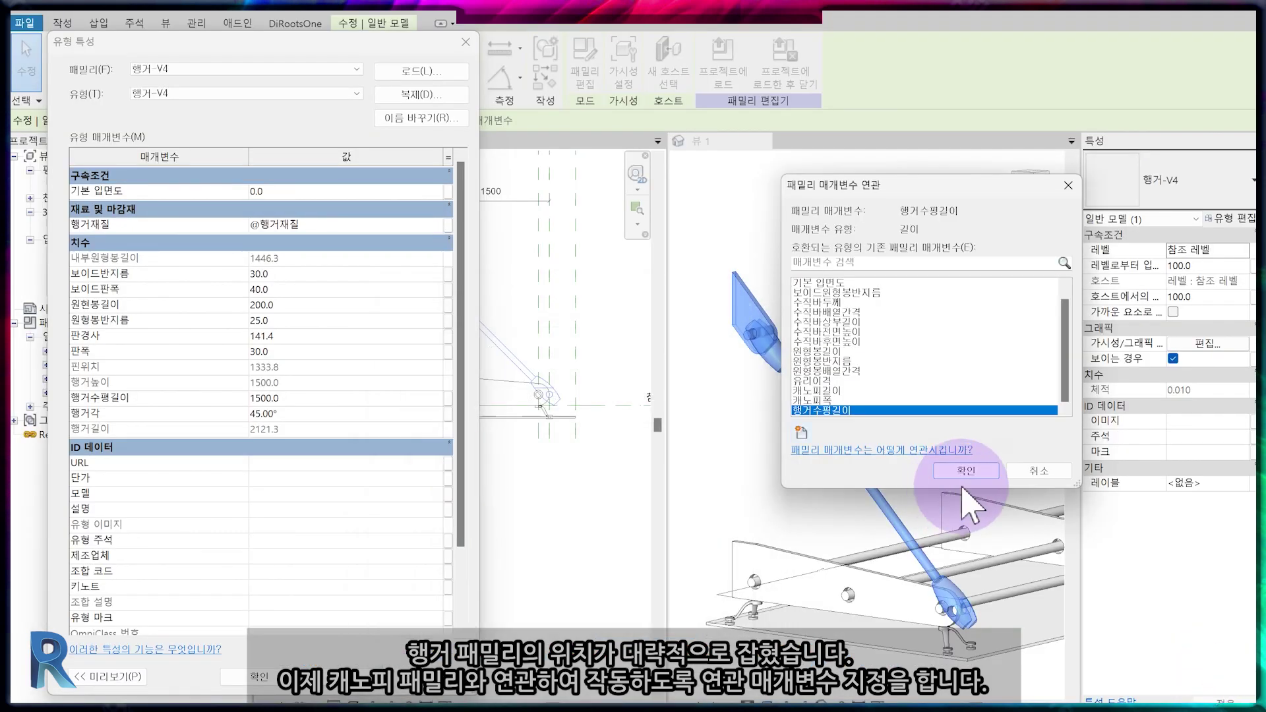
pyautogui.click(952, 464)
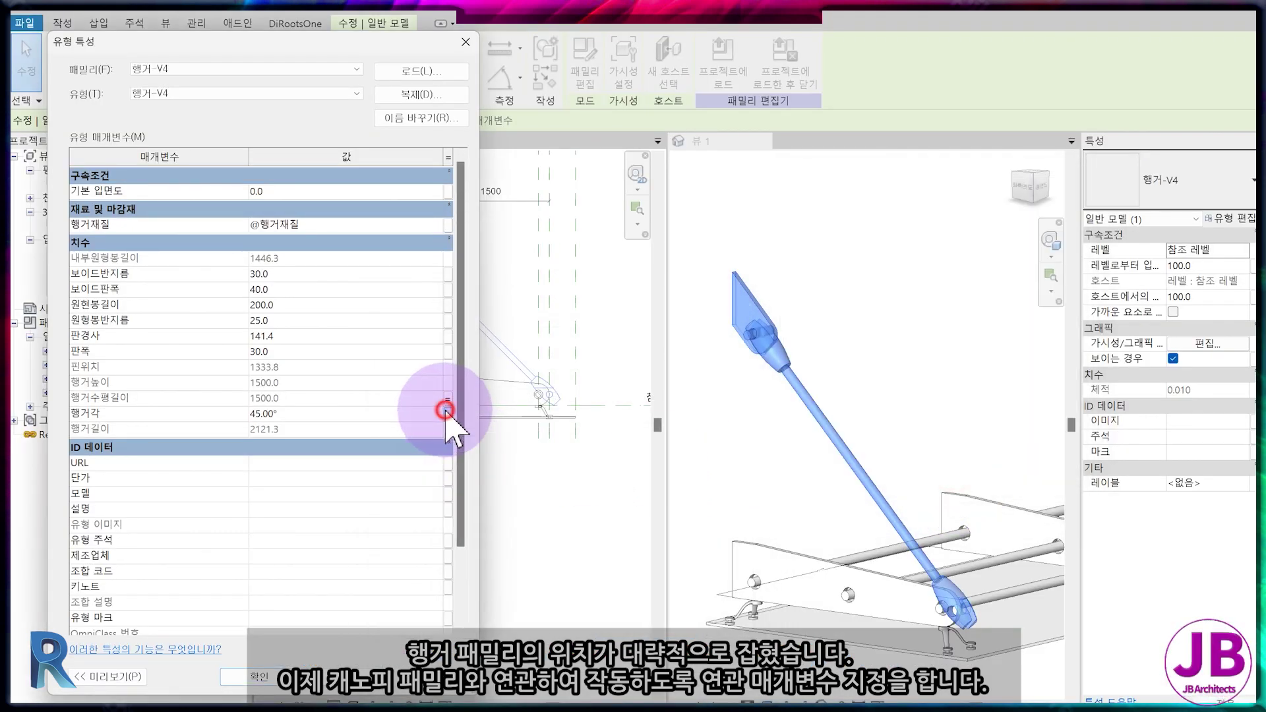
# Associate the hanger angle with a new family parameter 행거각 and close Type Properties.
pyautogui.click(445, 412)
pyautogui.click(801, 432)
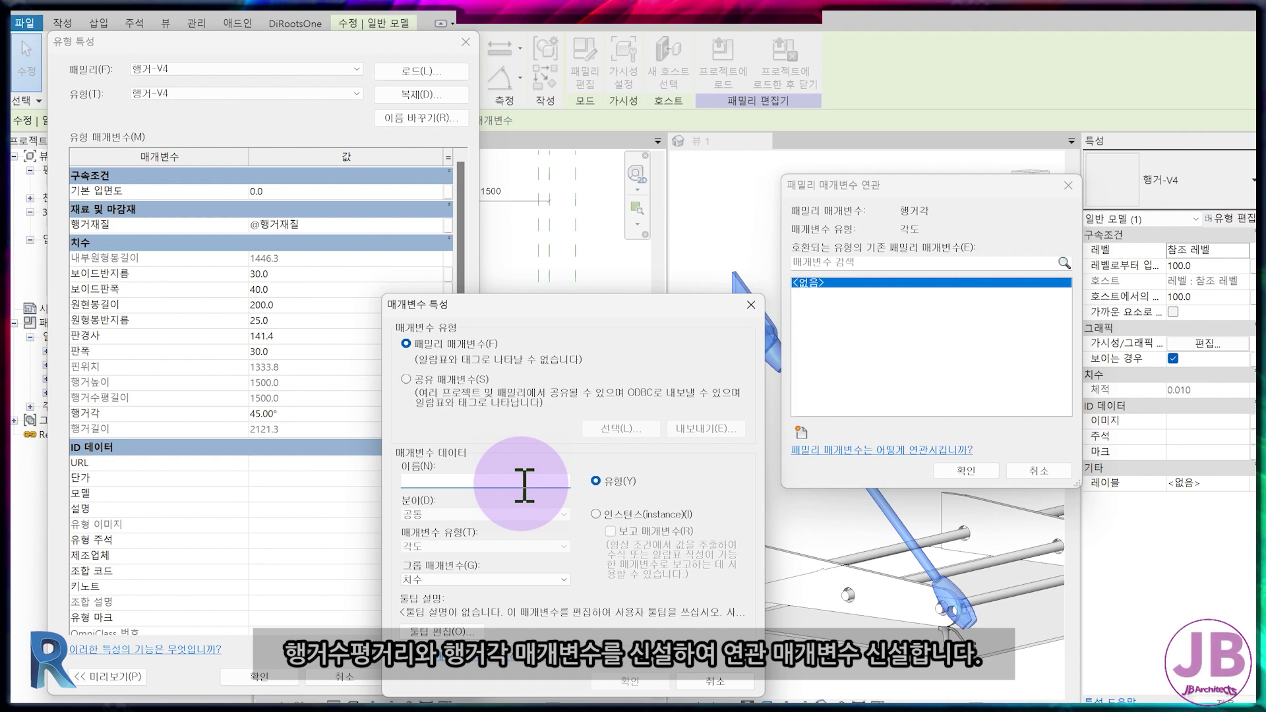
pyautogui.write('행거각')
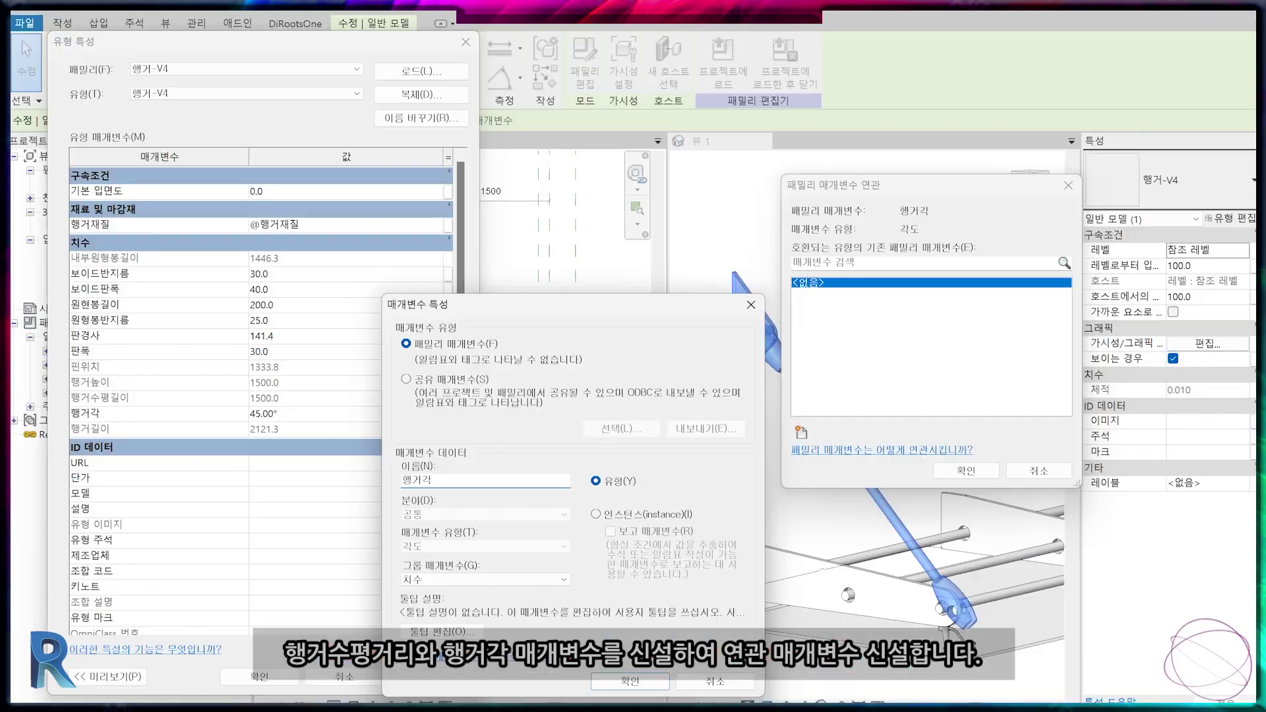
pyautogui.press('Return')
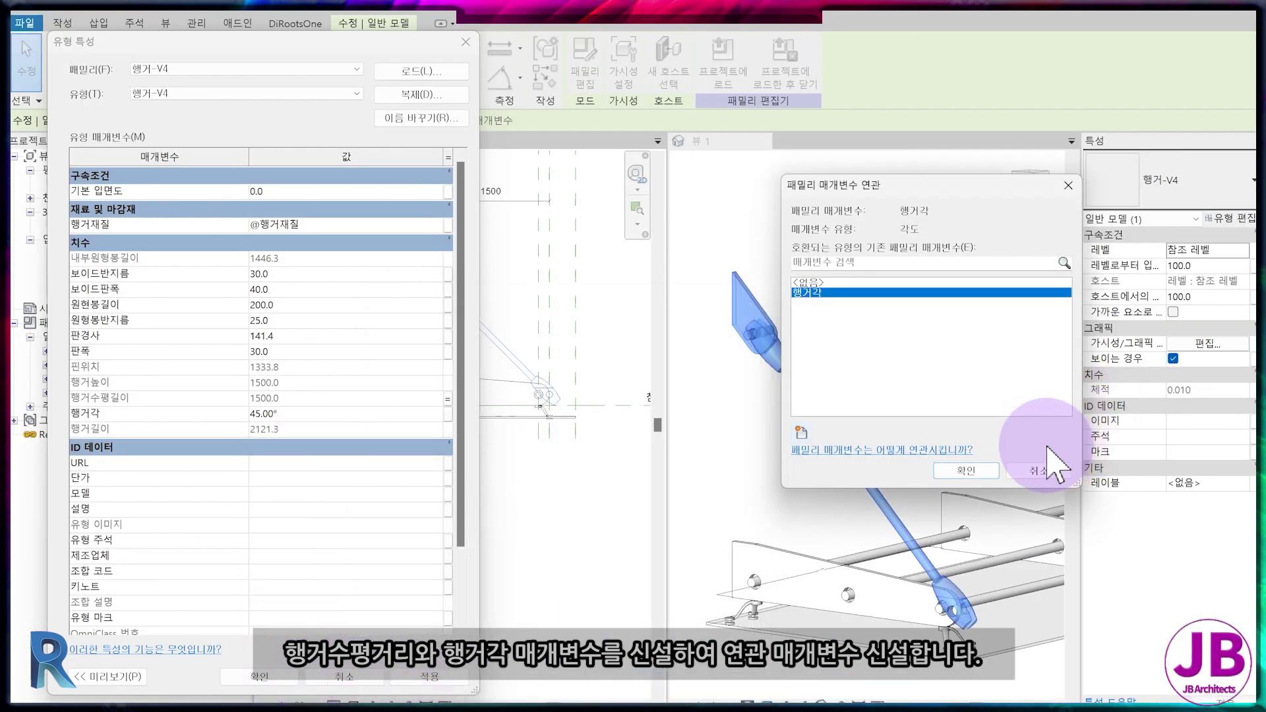
pyautogui.click(976, 471)
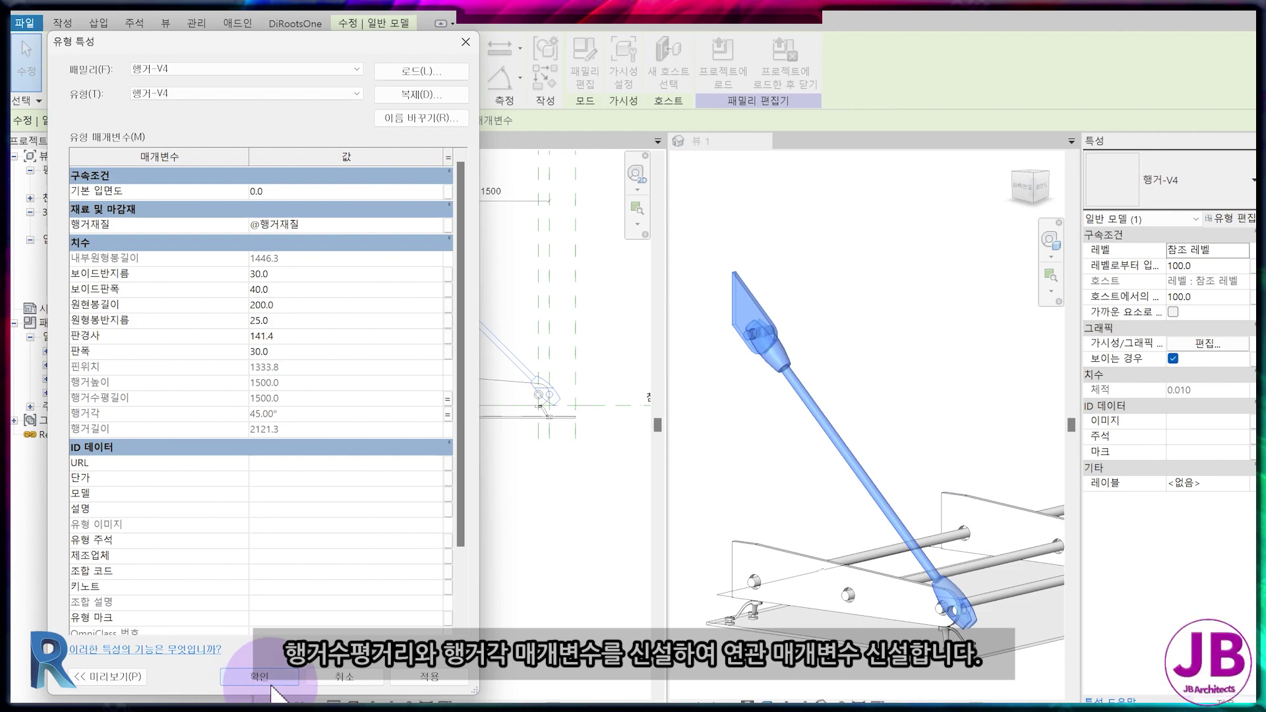
pyautogui.click(271, 692)
pyautogui.click(410, 607)
pyautogui.click(63, 77)
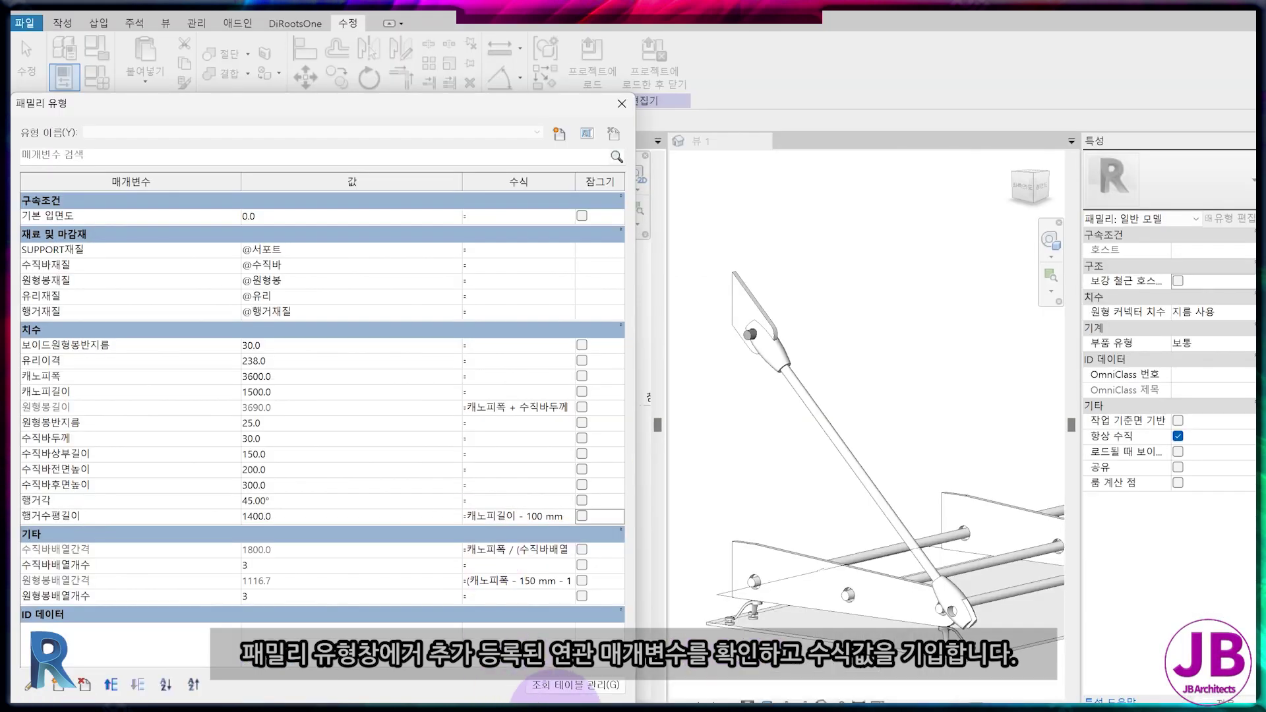
# Apply the 행거수평길이 formula 캐노피길이 - 100 mm and close Family Types.
pyautogui.click(460, 701)
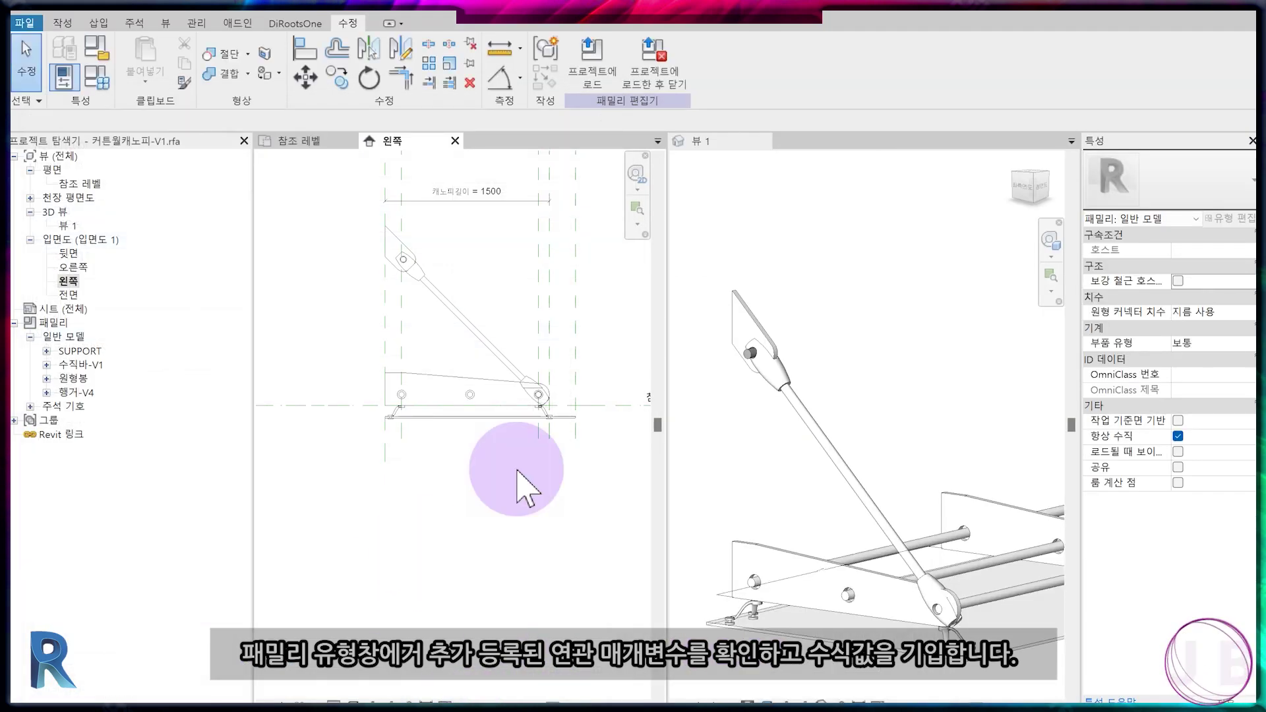
pyautogui.scroll(3, 560, 367)
pyautogui.scroll(-2, 560, 367)
pyautogui.scroll(-1, 828, 488)
pyautogui.scroll(-1, 832, 491)
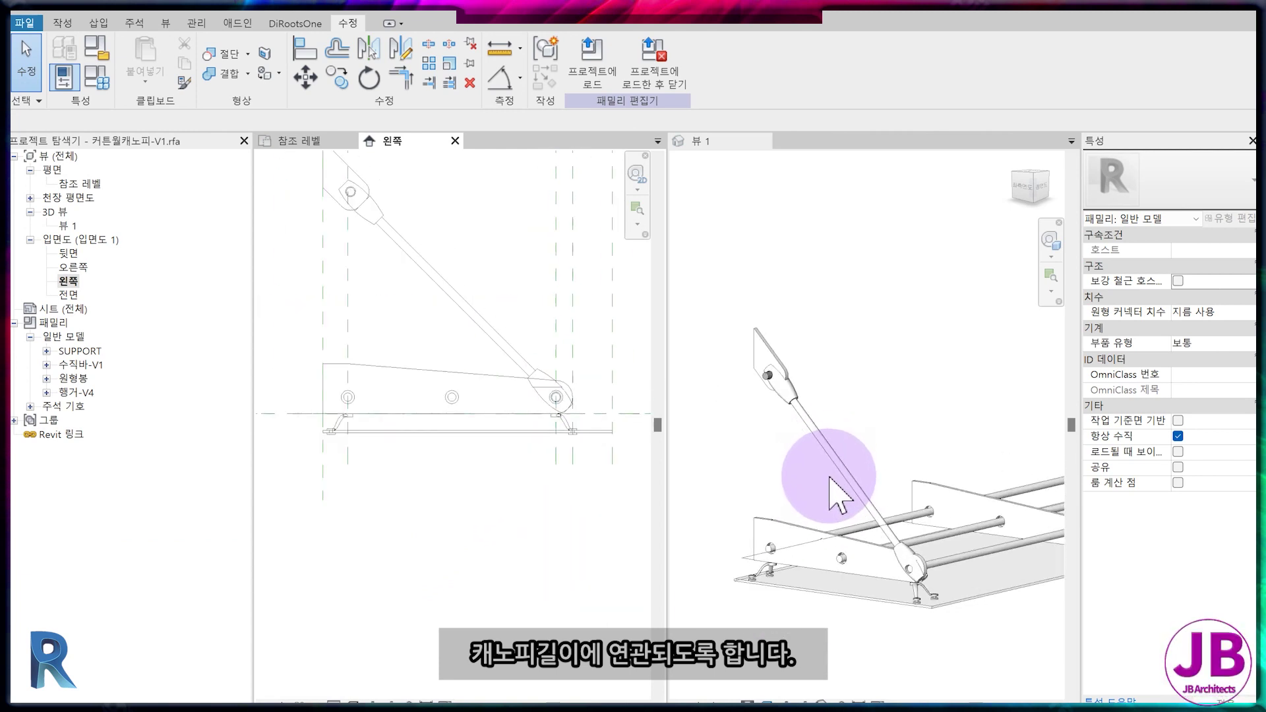
# Associate the diagonal hanger rod's material with the canopy's 행거재질 parameter.
pyautogui.click(849, 476)
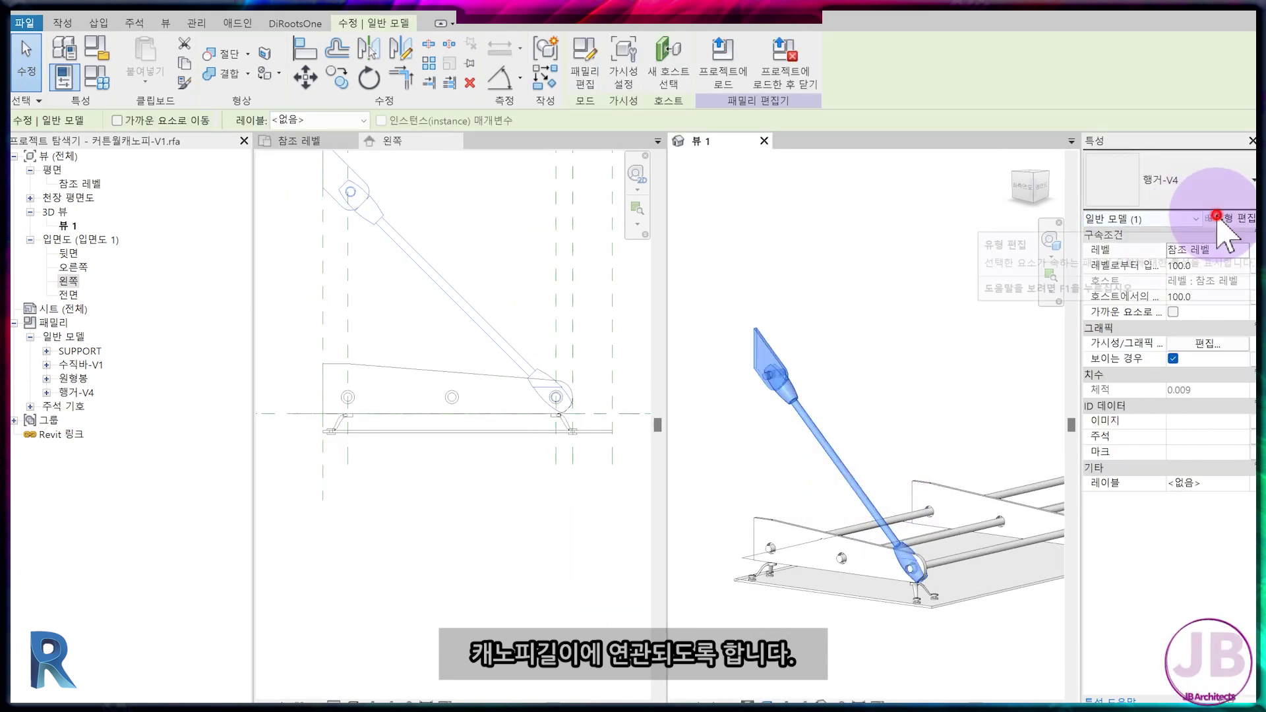
pyautogui.click(1219, 219)
pyautogui.click(448, 226)
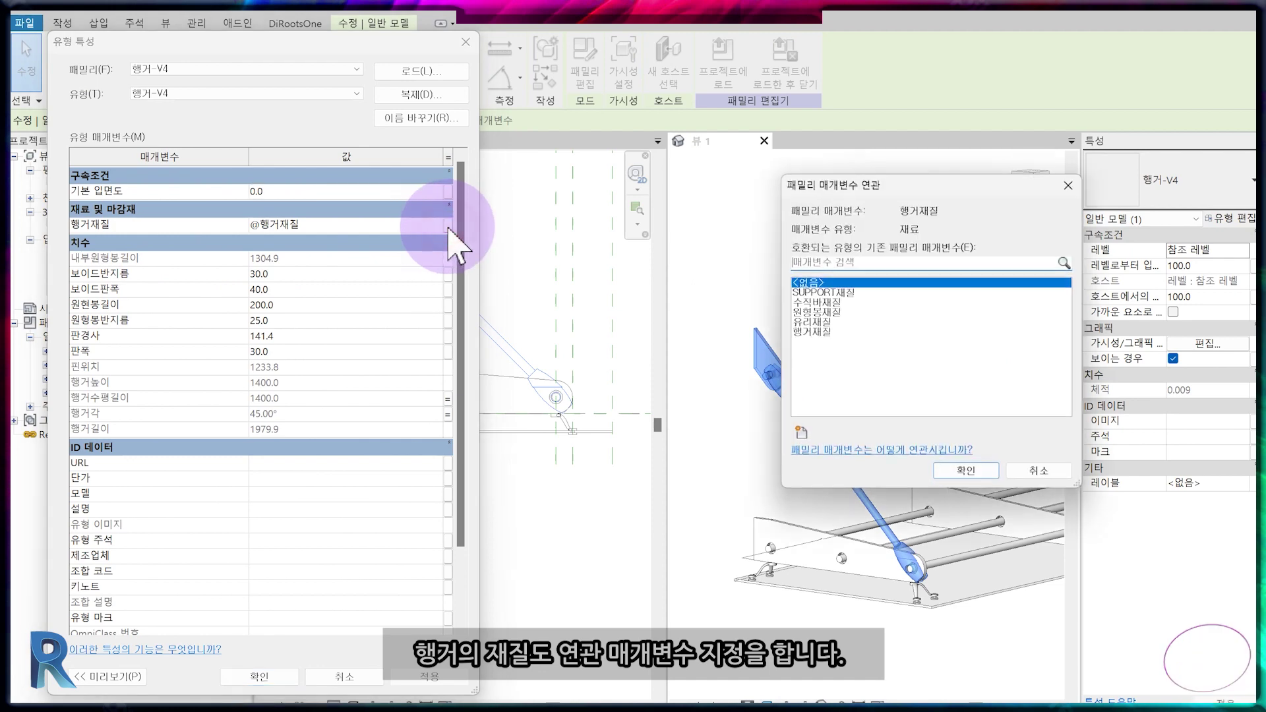
pyautogui.click(814, 331)
pyautogui.click(978, 468)
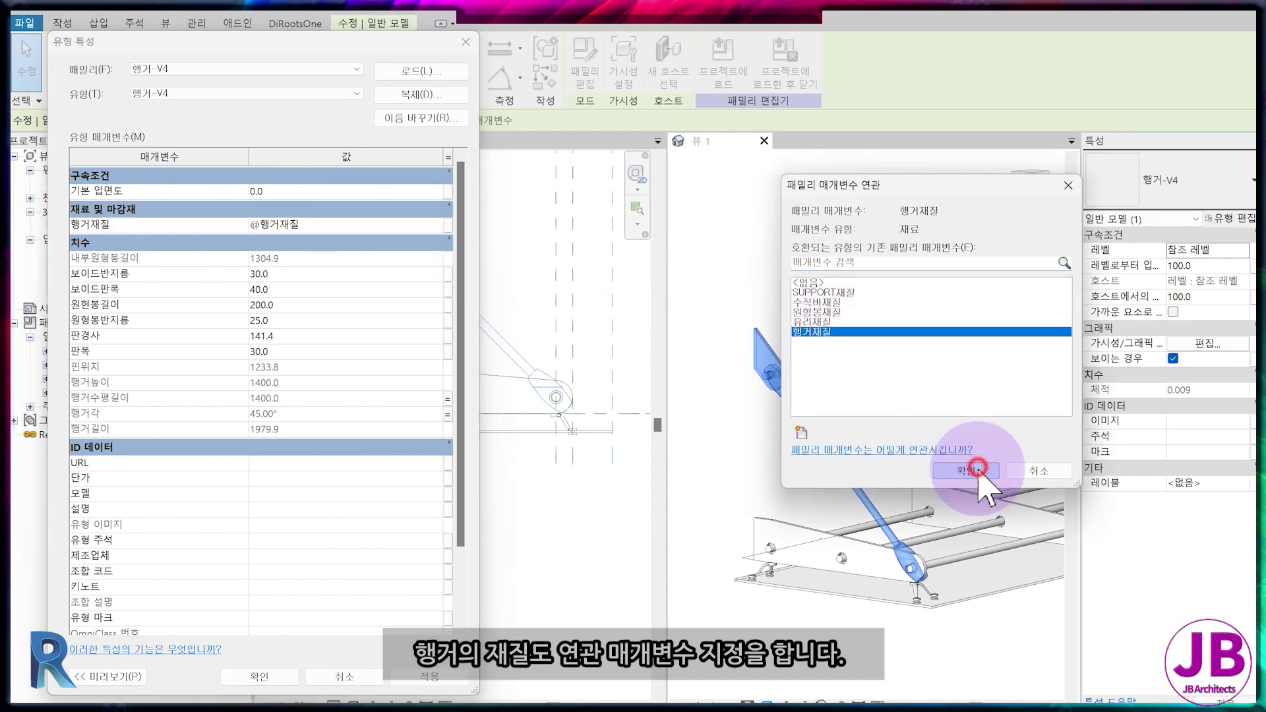
pyautogui.click(259, 677)
pyautogui.click(764, 364)
pyautogui.click(96, 78)
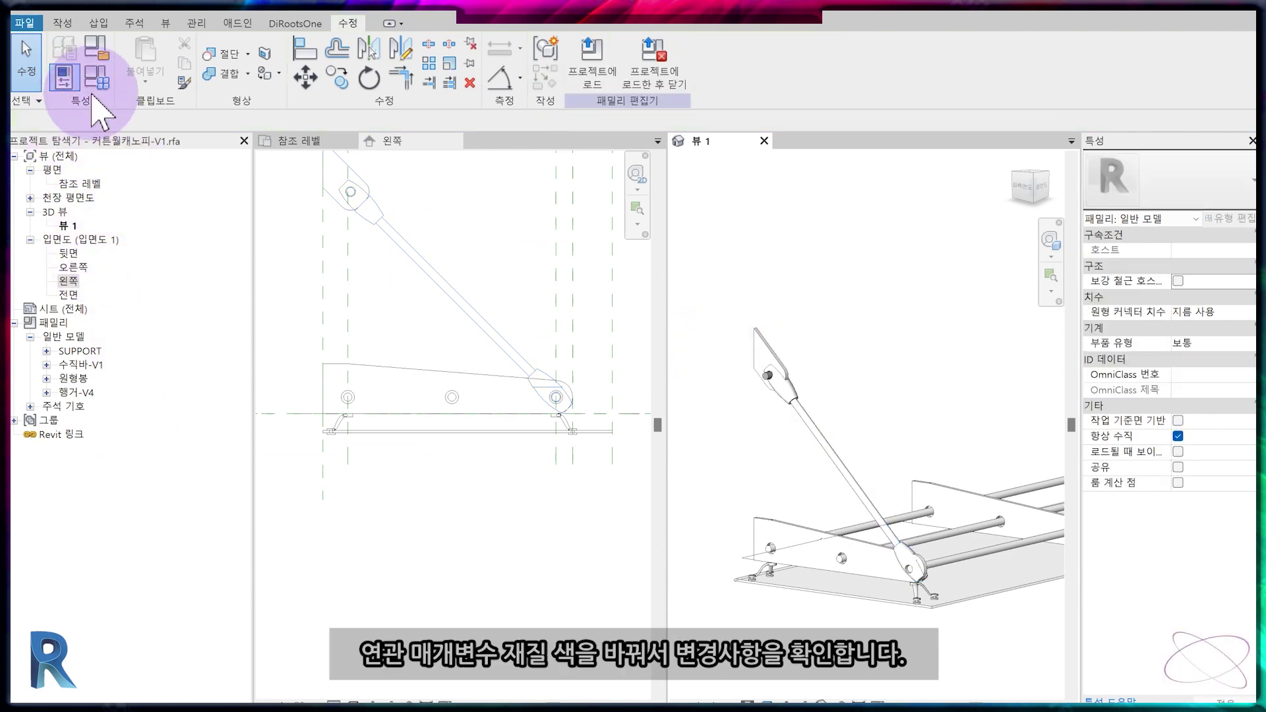
# Darken the 행거재질 material colour to RGB 171 171 171.
pyautogui.click(459, 311)
pyautogui.click(384, 104)
pyautogui.click(475, 280)
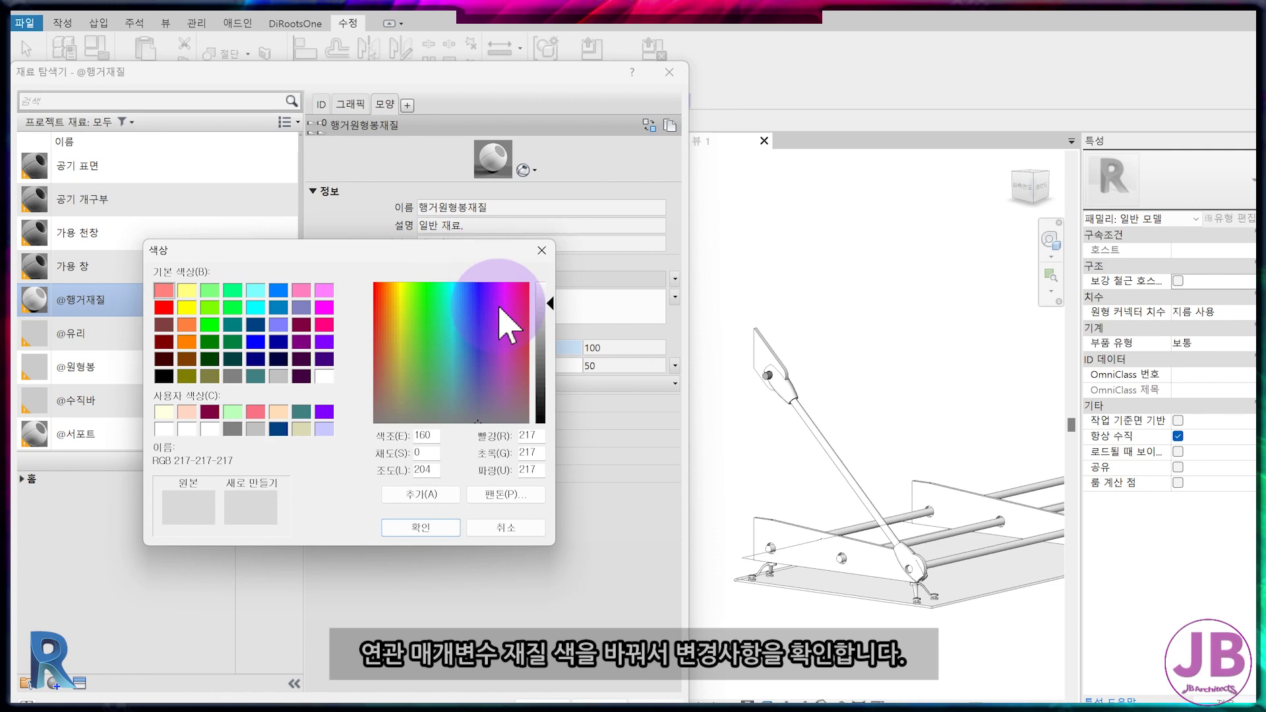
pyautogui.click(440, 531)
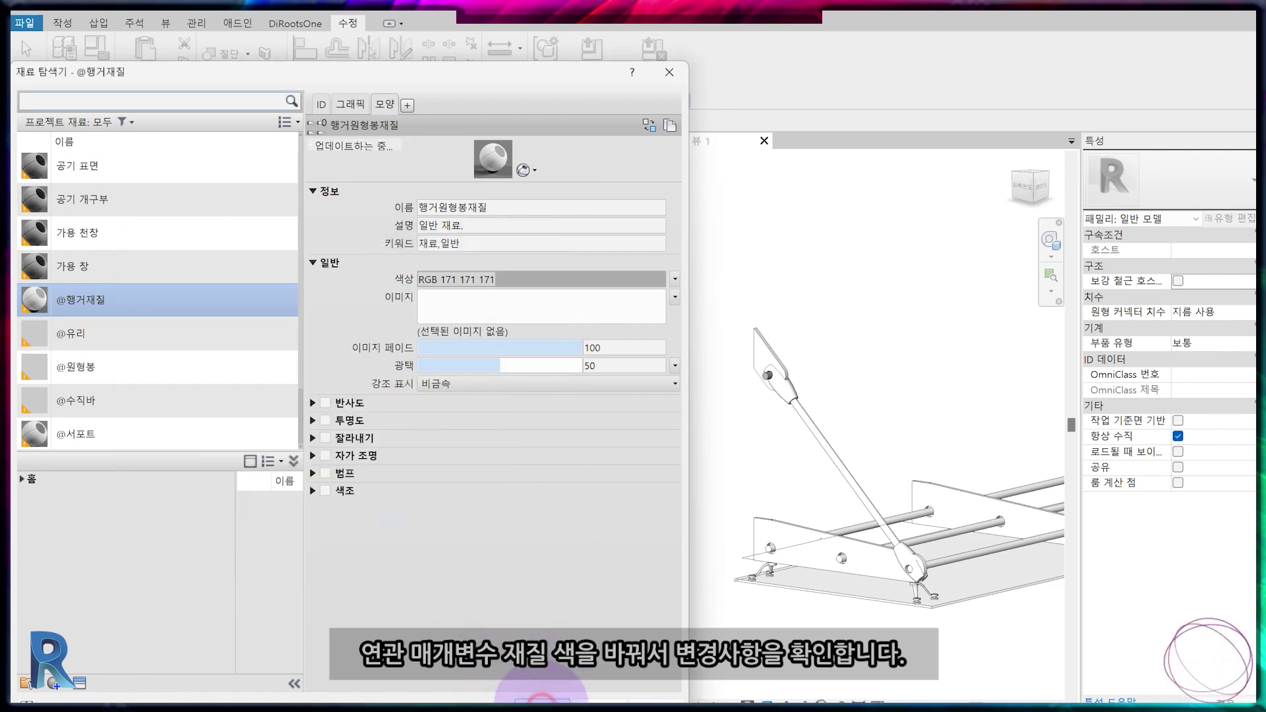
pyautogui.click(541, 697)
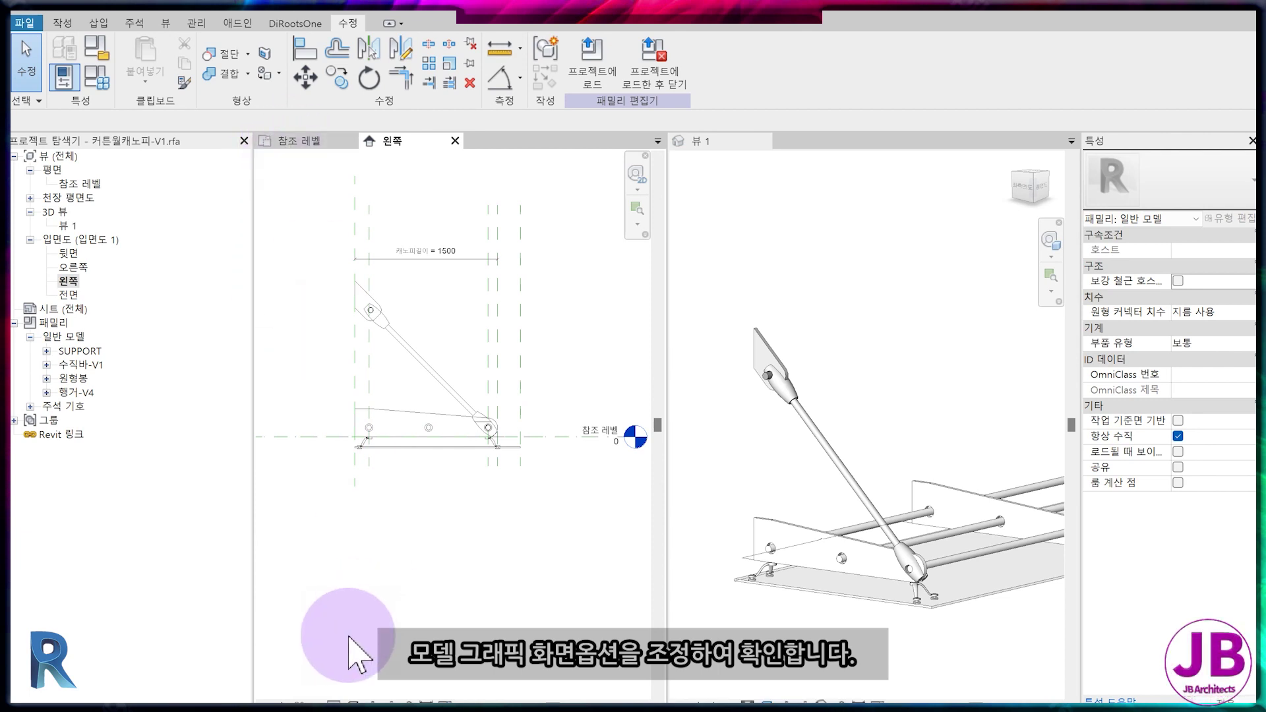
# Show the elevation with shaded graphics and check the hanger in the 3D view.
pyautogui.click(365, 675)
pyautogui.click(350, 697)
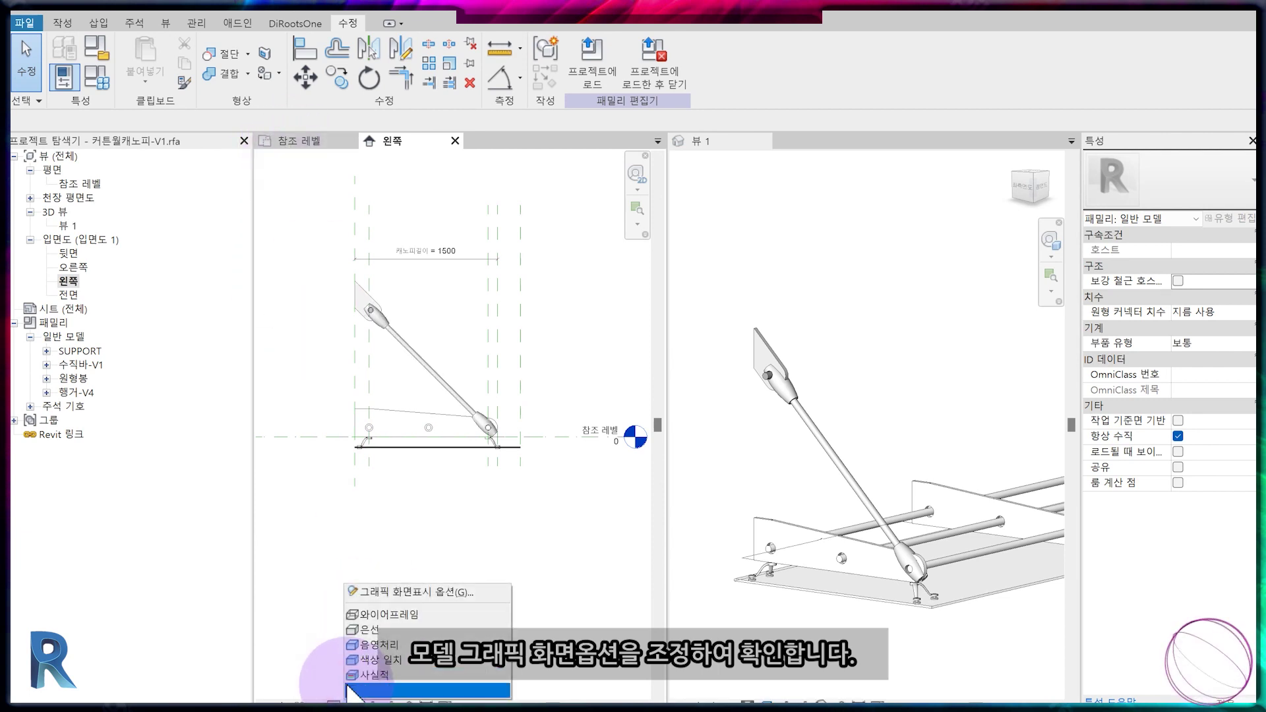
pyautogui.click(361, 659)
pyautogui.click(350, 698)
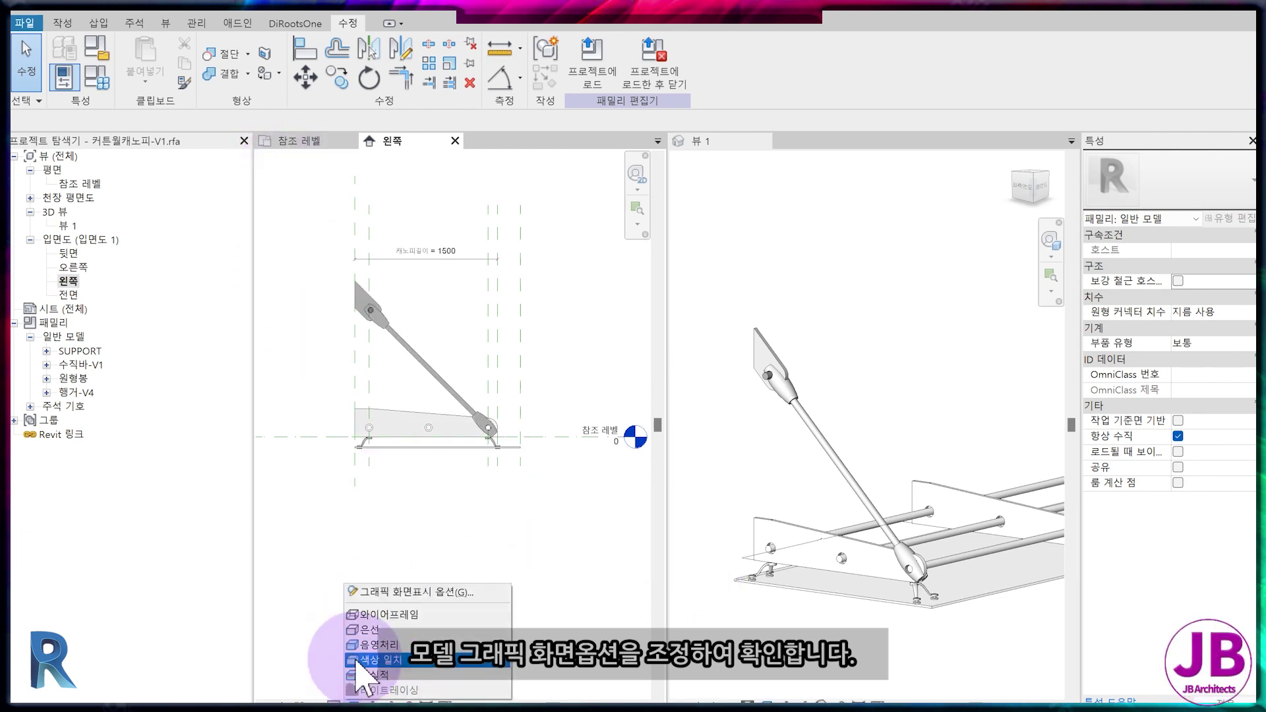
pyautogui.click(369, 630)
pyautogui.click(751, 679)
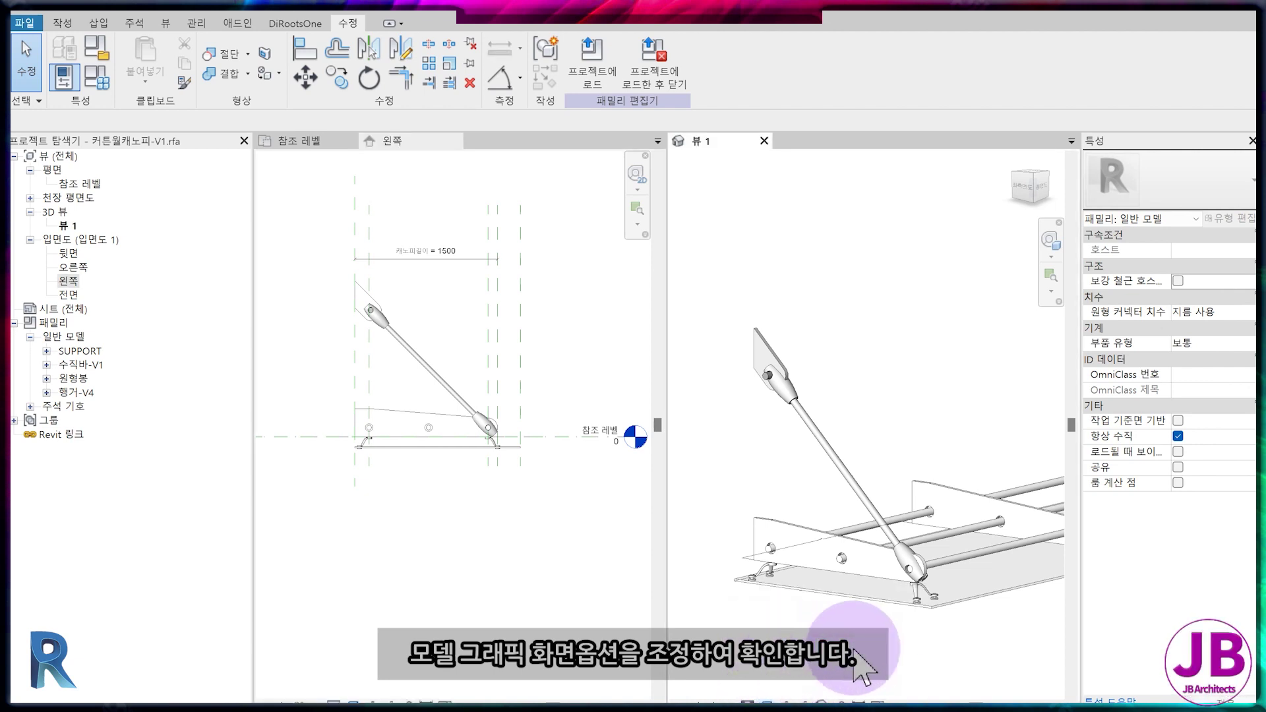
pyautogui.scroll(2, 820, 659)
pyautogui.scroll(-2, 791, 367)
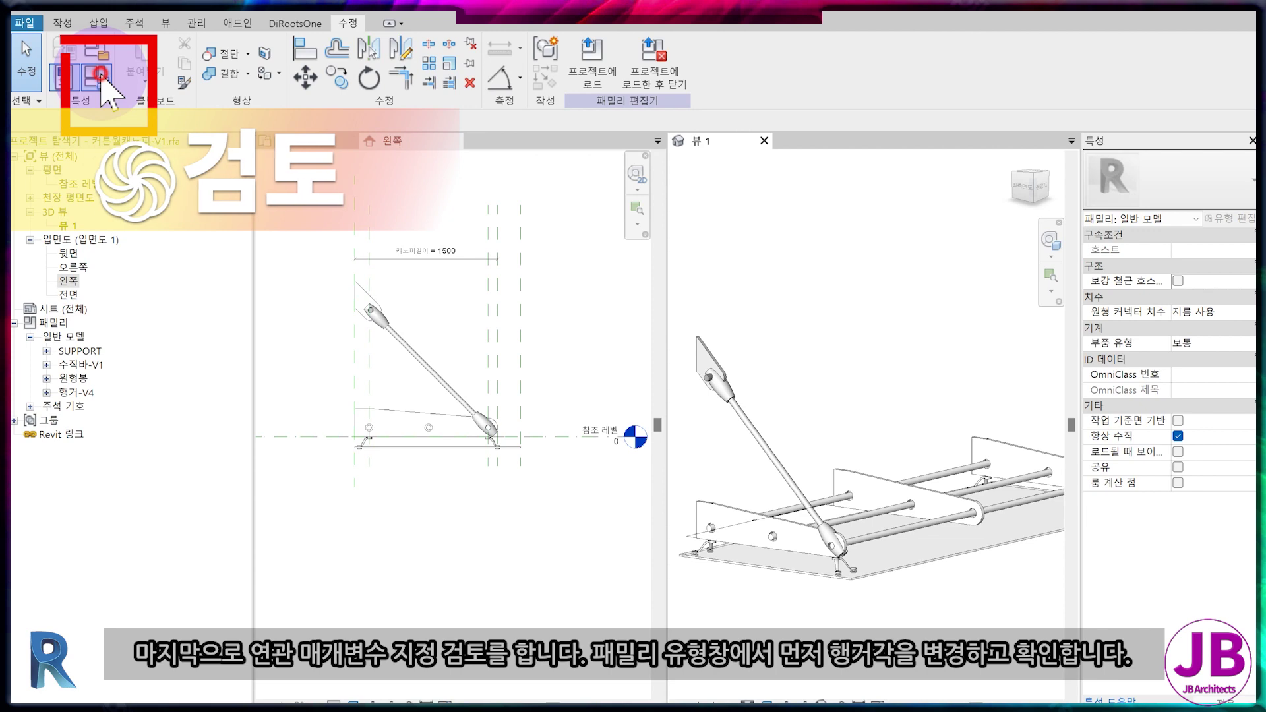
# Apply the 행거각 value in Family Types.
pyautogui.click(100, 74)
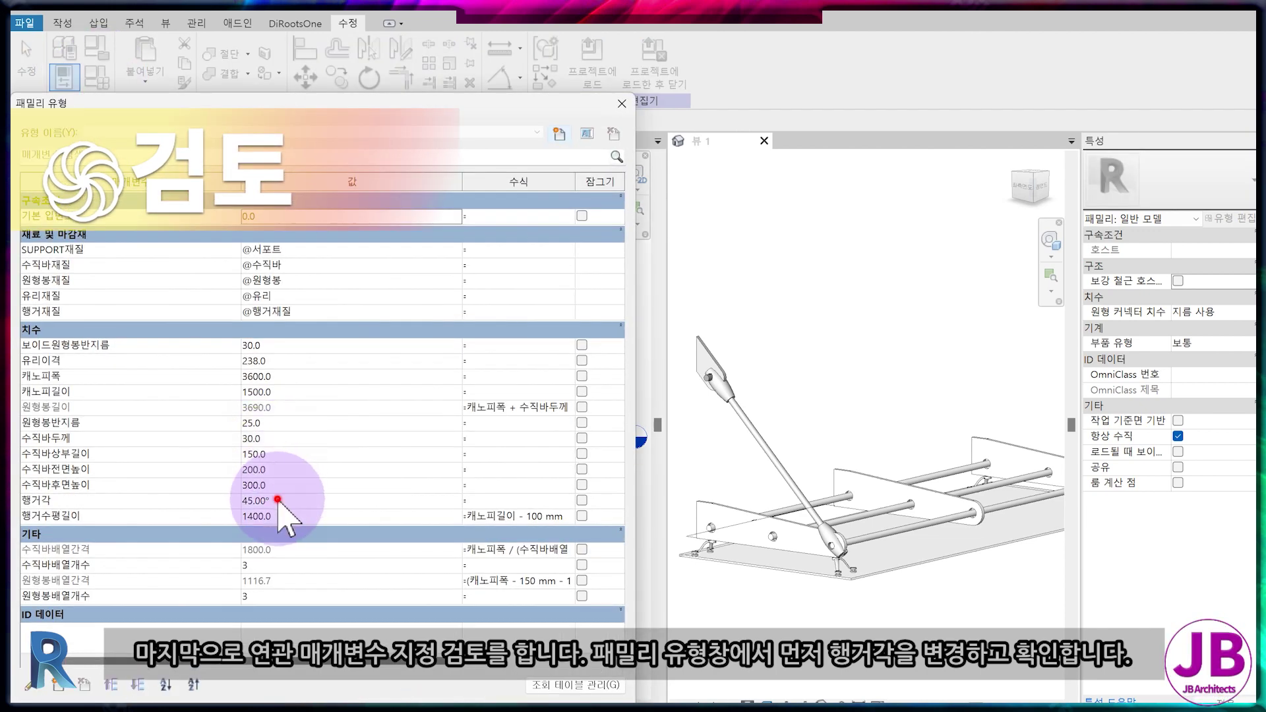
pyautogui.press('Return')
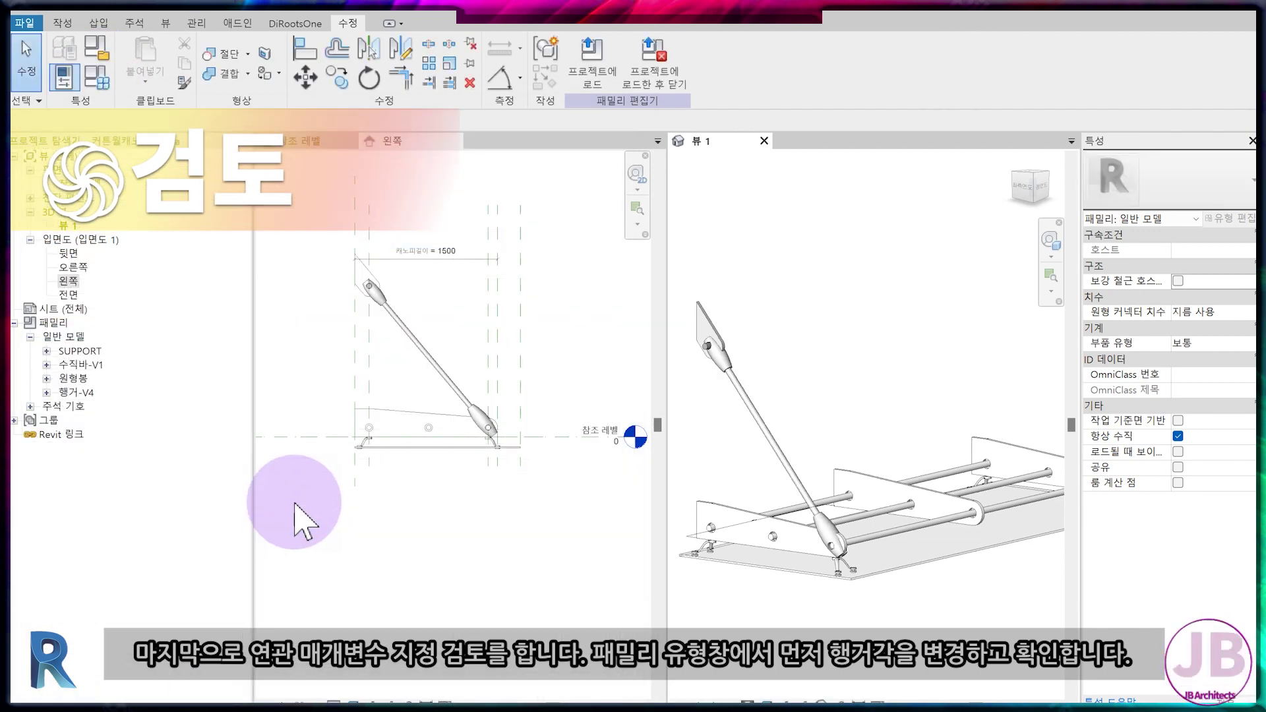
pyautogui.click(64, 76)
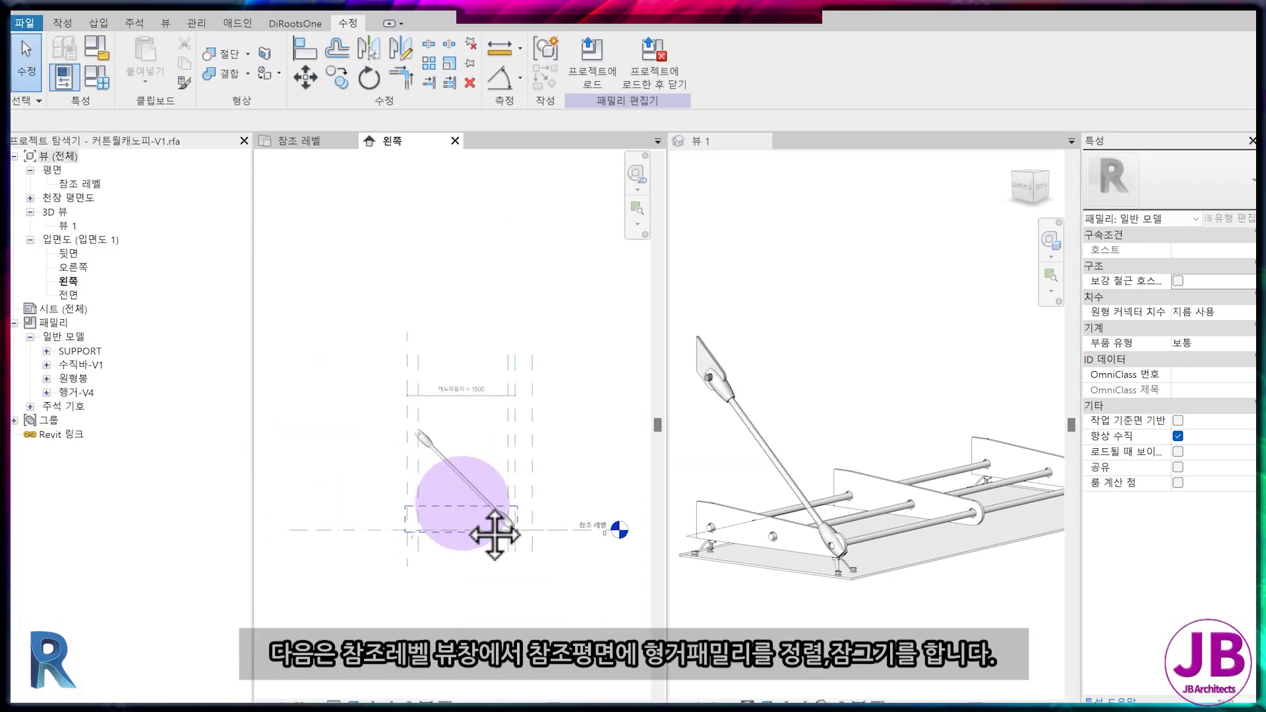
# Align the hanger to the reference plane in the 참조 레벨 plan.
pyautogui.click(290, 141)
pyautogui.scroll(-1, 406, 462)
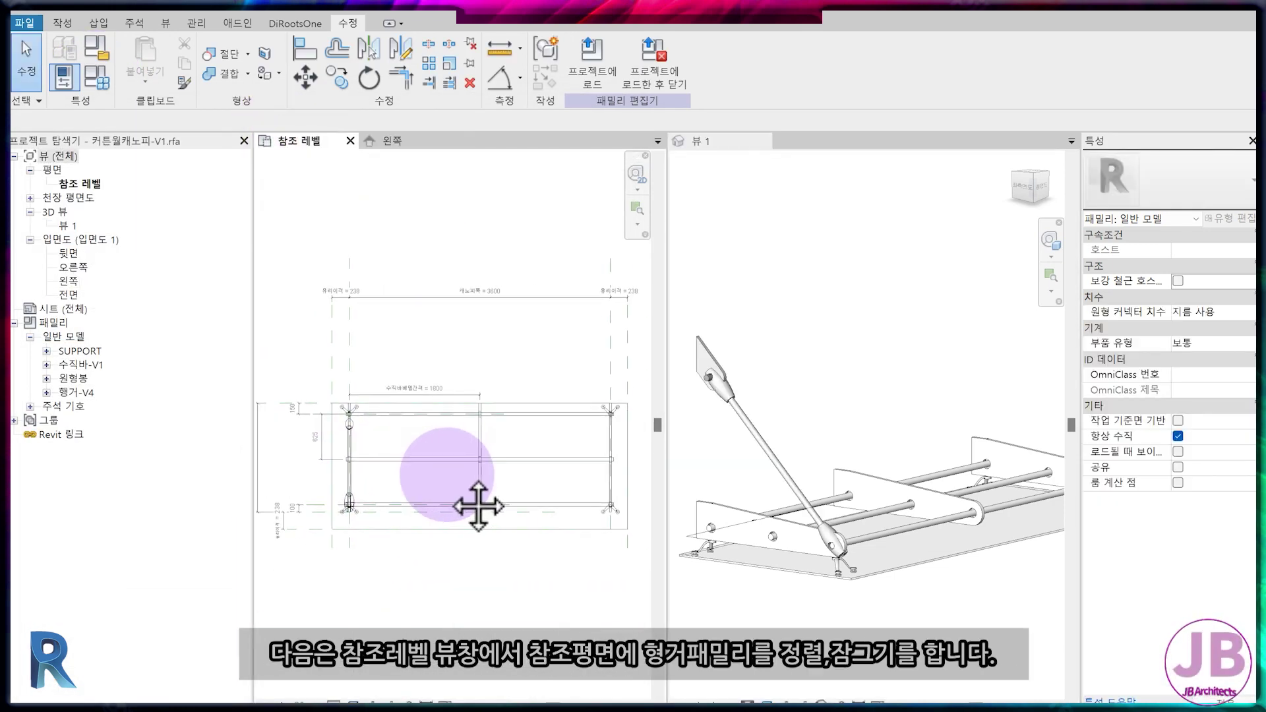
pyautogui.moveTo(474, 509); pyautogui.dragTo(342, 451, button='middle')
pyautogui.scroll(3, 347, 455)
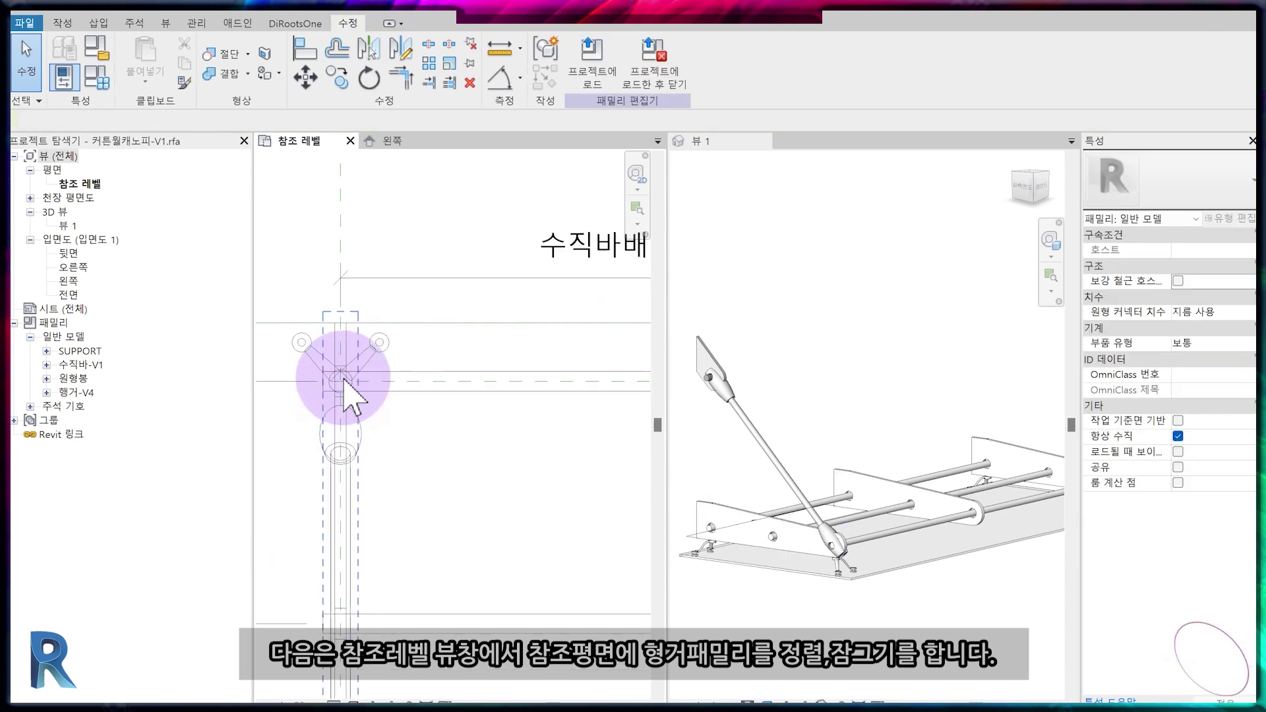
pyautogui.click(342, 503)
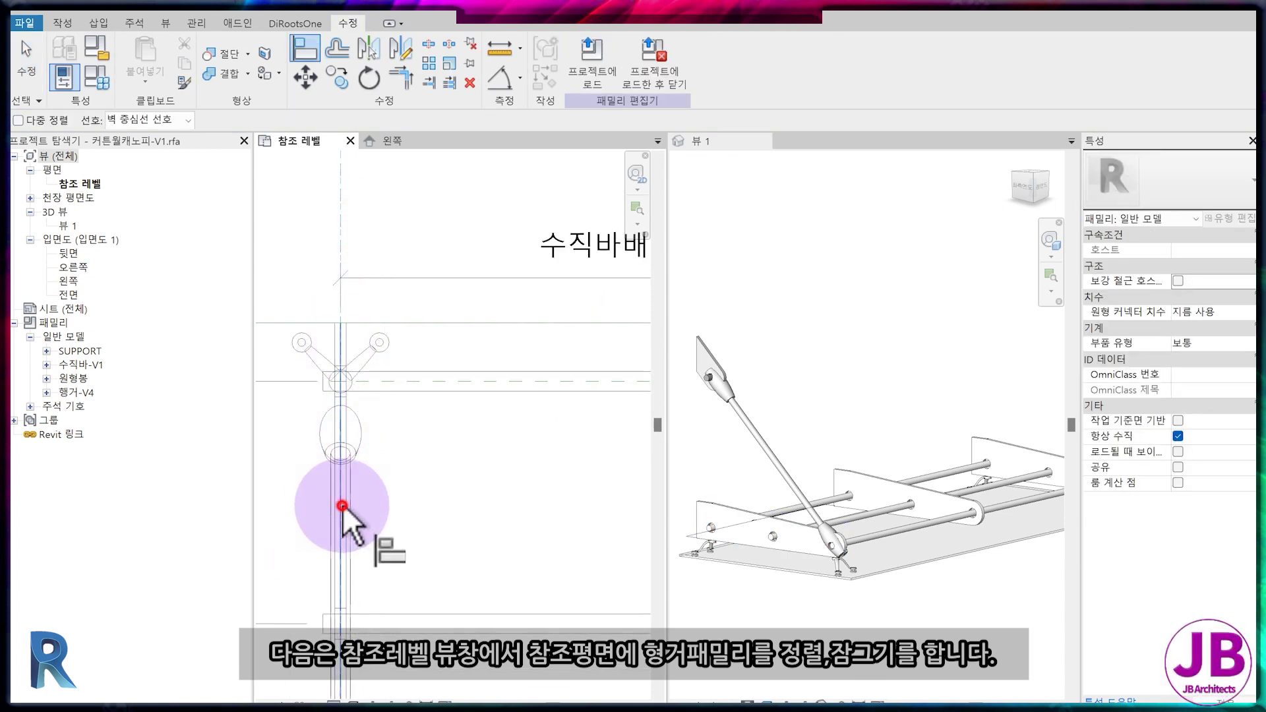
pyautogui.press('Escape')
# Copy the hanger to the canopy's opposite end and align the copy to its reference plane.
pyautogui.click(363, 445)
pyautogui.scroll(-3, 363, 446)
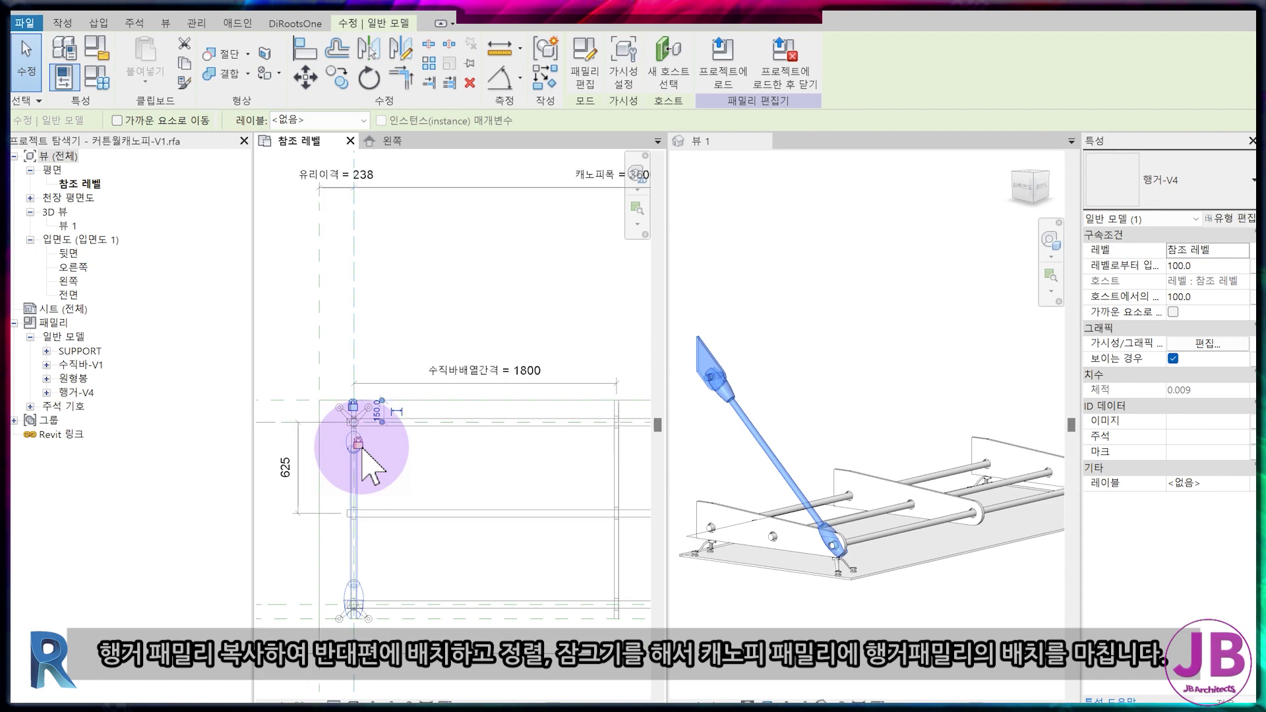
pyautogui.scroll(-2, 367, 424)
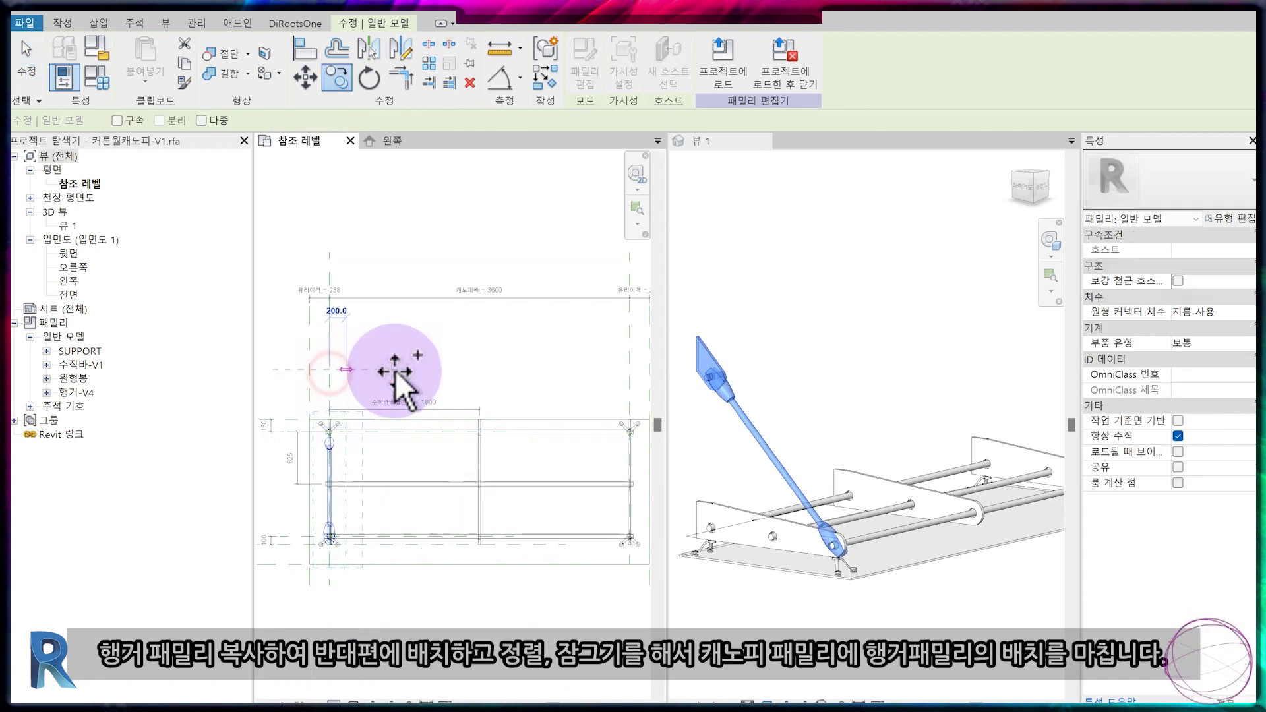
pyautogui.keyDown('ctrl'); pyautogui.moveTo(363, 383); pyautogui.dragTo(635, 381); pyautogui.keyUp('ctrl')
pyautogui.moveTo(636, 381); pyautogui.dragTo(531, 396, button='middle')
pyautogui.press('Escape')
pyautogui.scroll(3, 547, 418)
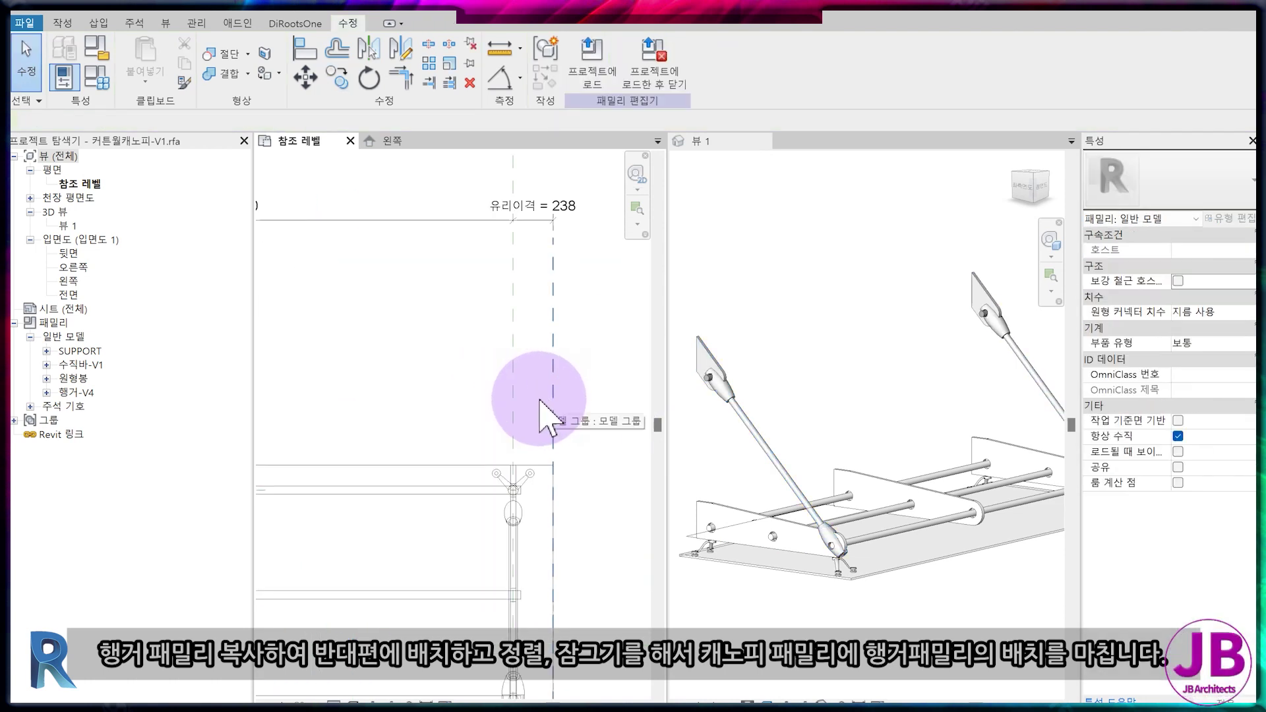
pyautogui.click(518, 381)
pyautogui.press('Escape')
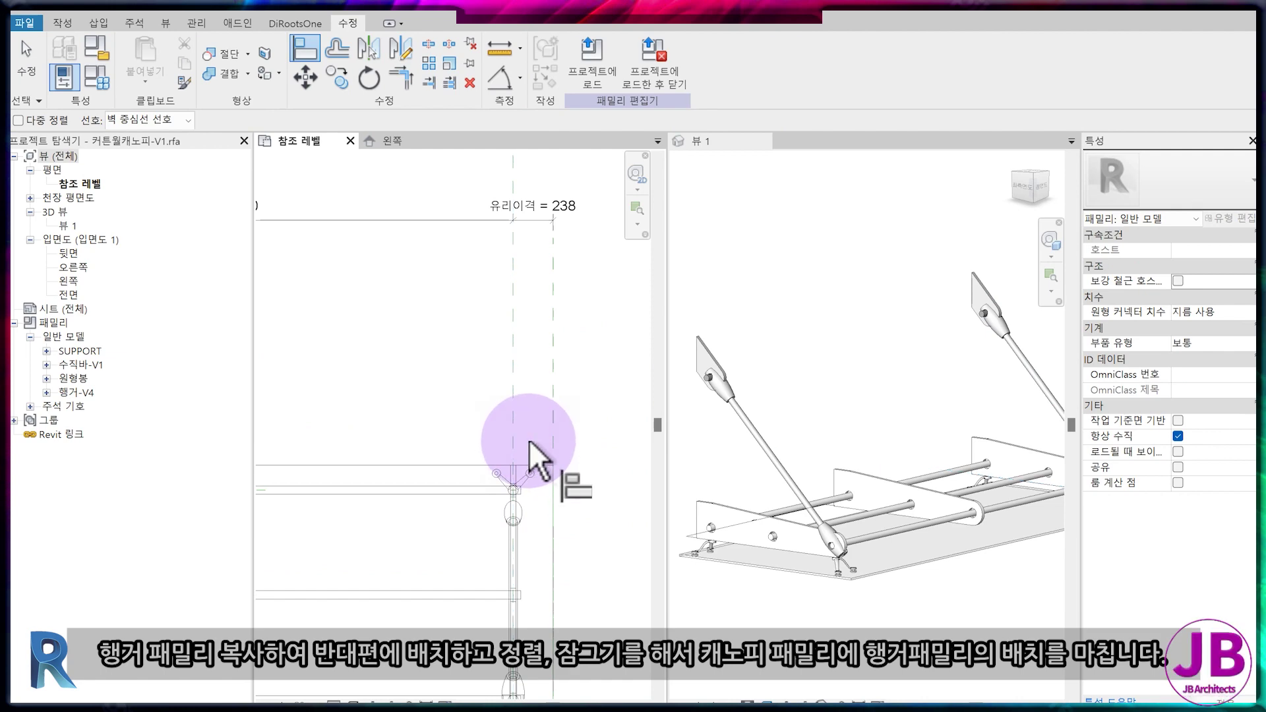
pyautogui.scroll(-3, 527, 439)
pyautogui.scroll(2, 451, 442)
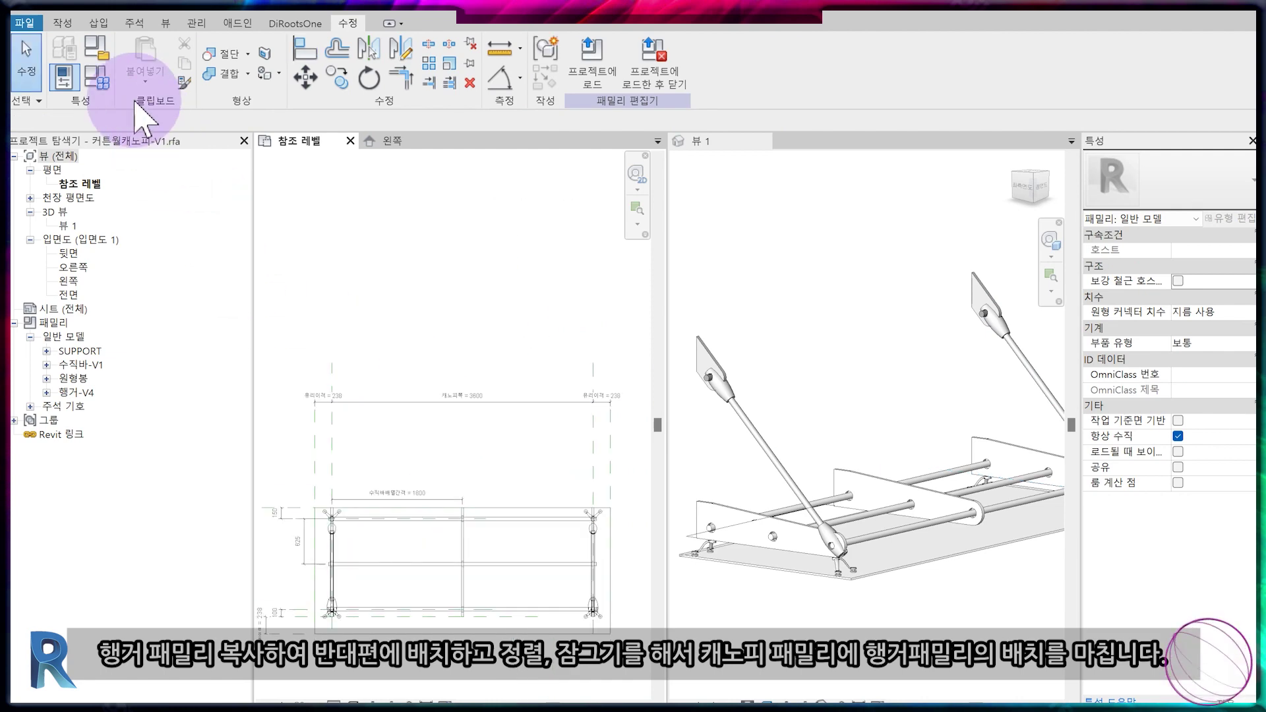
pyautogui.click(63, 76)
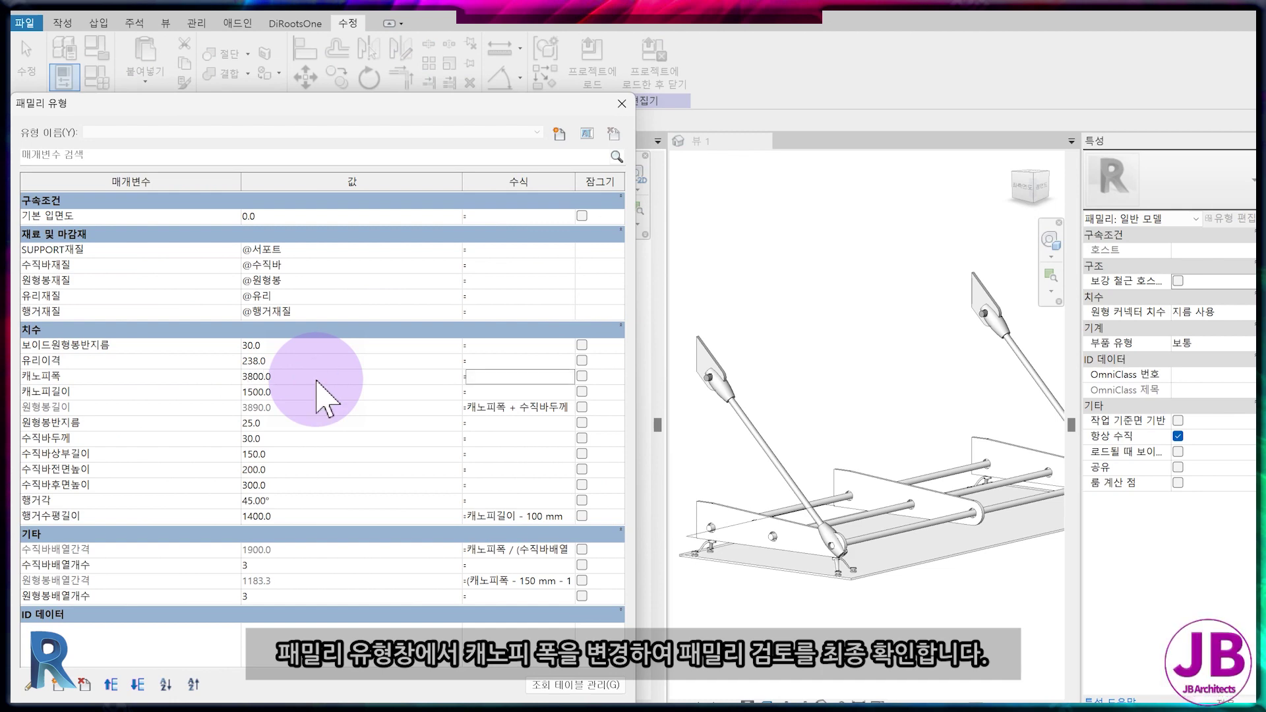
# Apply 캐노피폭 3800, close Family Types, and pan to view the whole canopy.
pyautogui.press('Return')
pyautogui.click(63, 76)
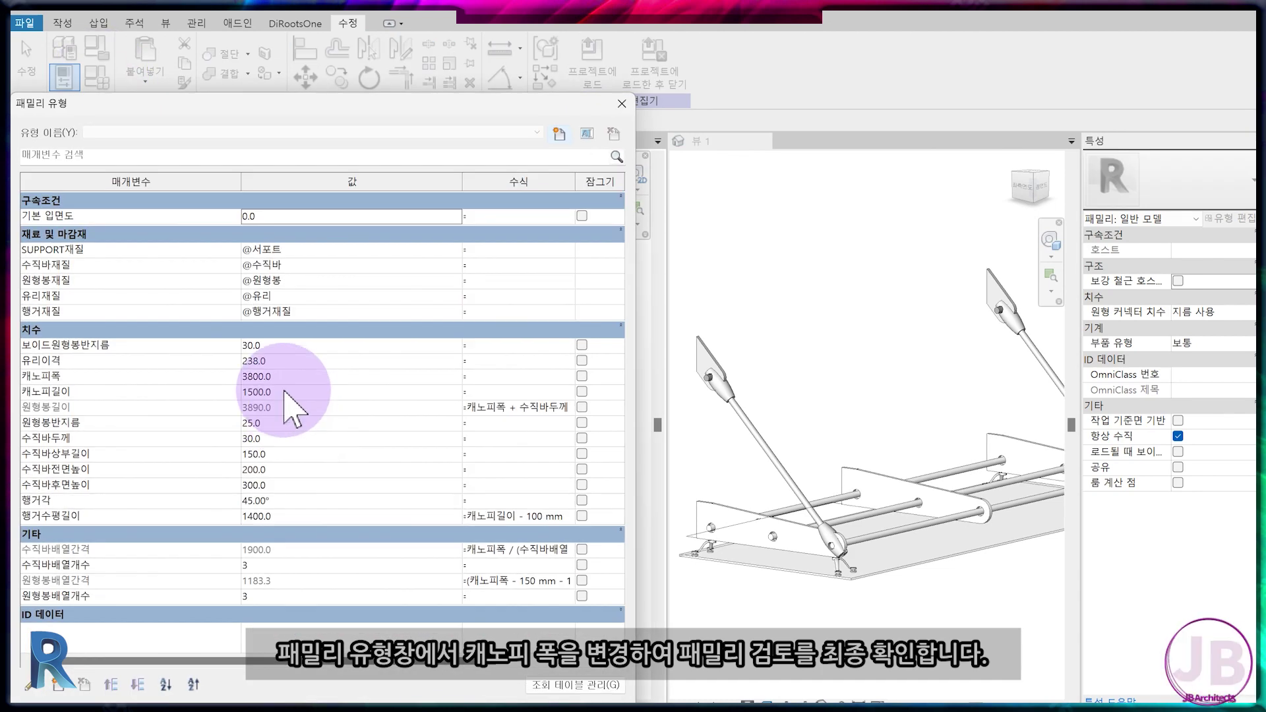
pyautogui.press('Return')
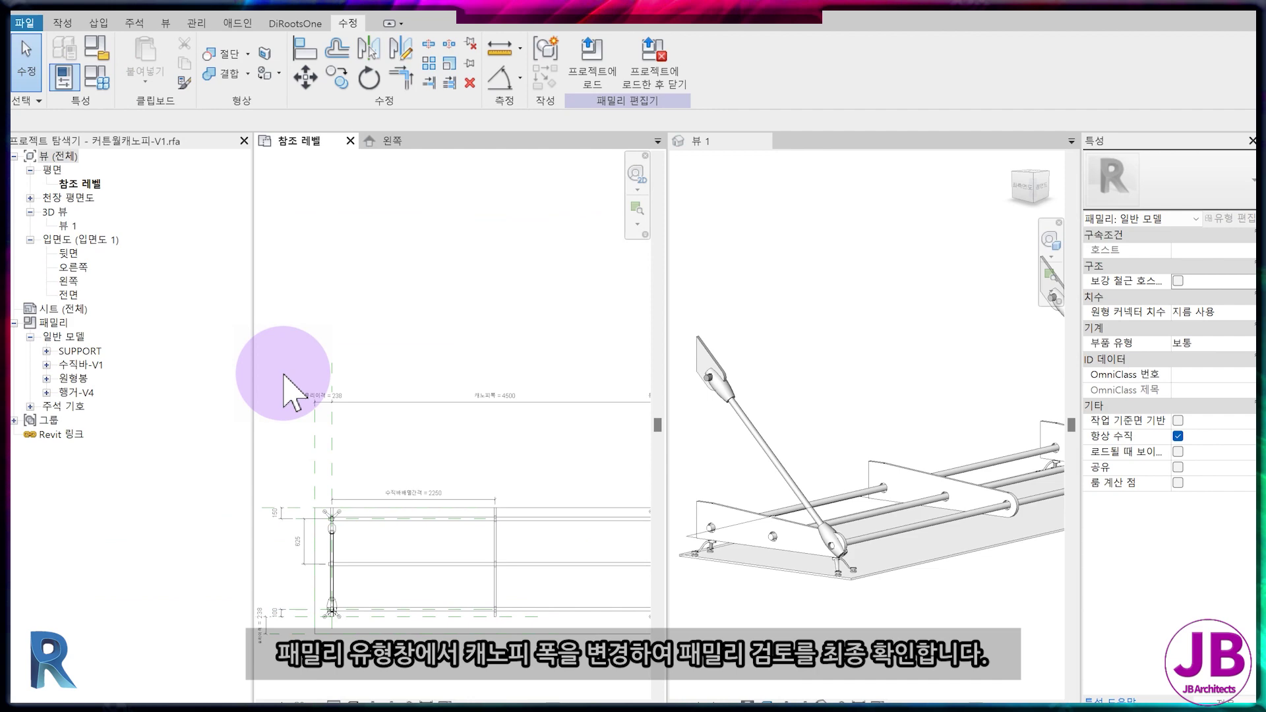
pyautogui.scroll(-2, 838, 593)
pyautogui.scroll(-2, 499, 528)
pyautogui.moveTo(499, 527); pyautogui.dragTo(410, 507, button='middle')
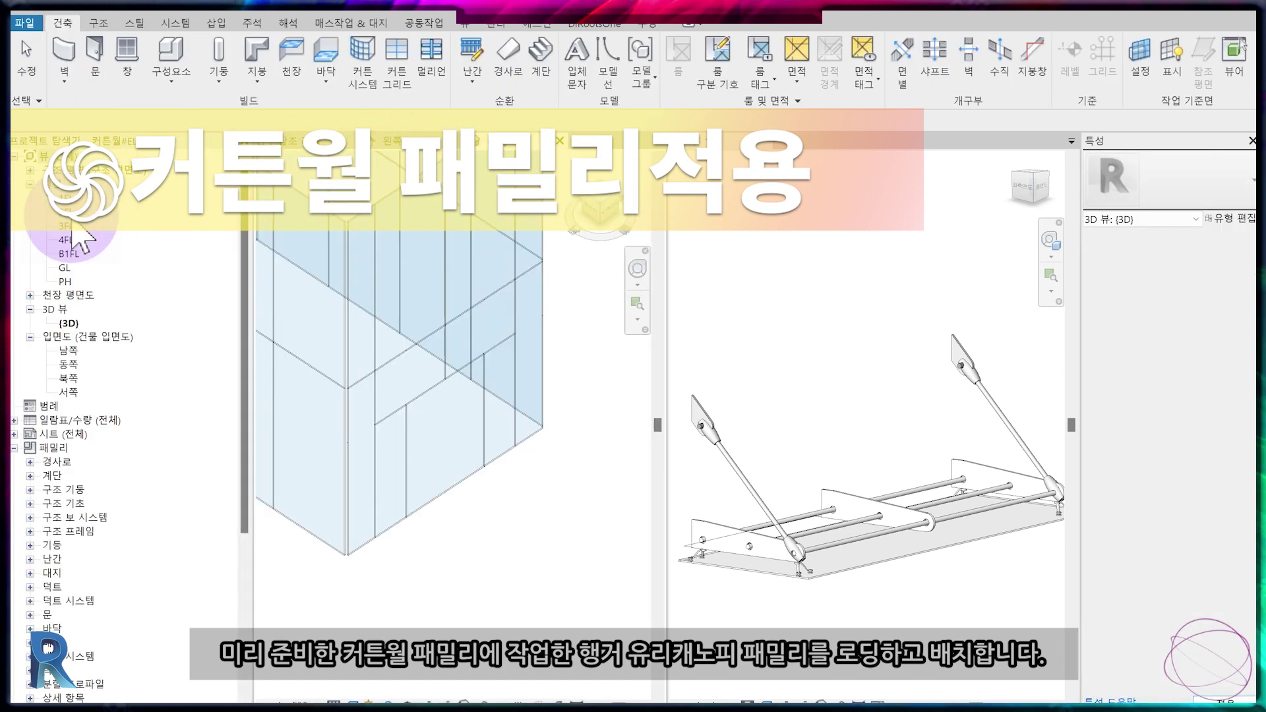
# Load the 커튼월캐노피-V1 canopy family into the project and place one near the curtain wall corner.
pyautogui.doubleClick(66, 211)
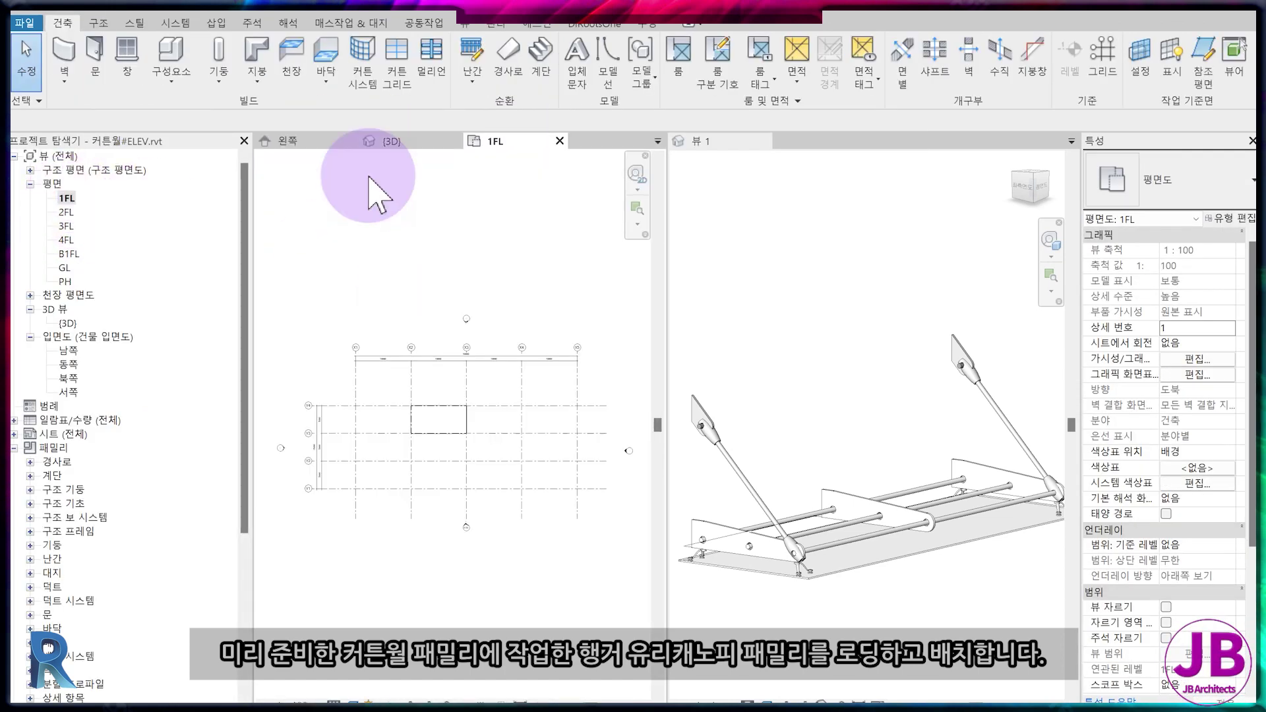
pyautogui.click(325, 141)
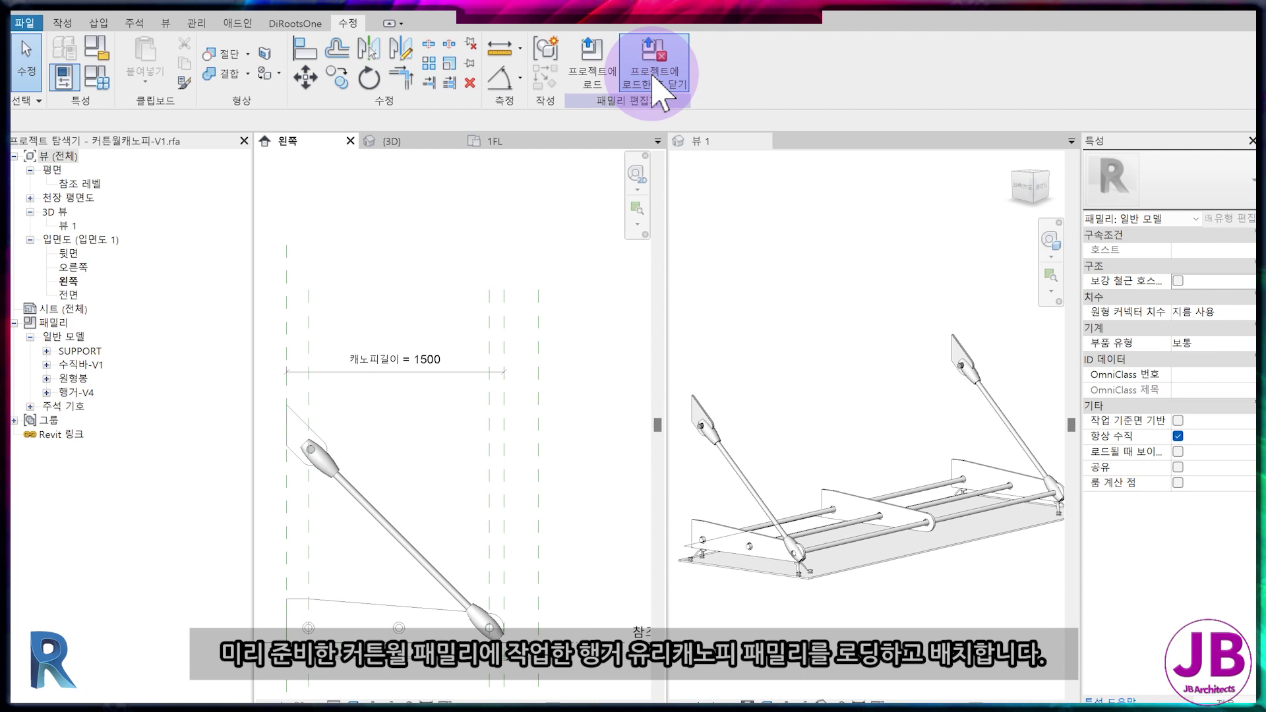
pyautogui.click(655, 82)
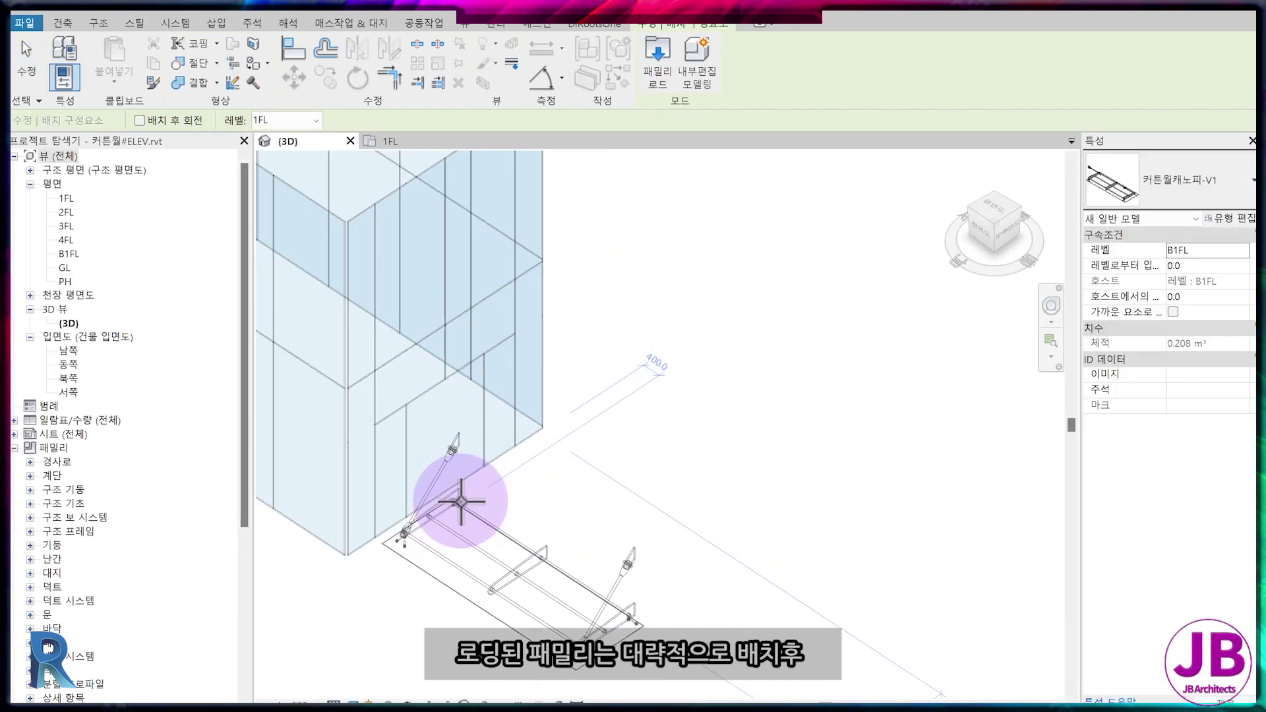
pyautogui.click(461, 494)
pyautogui.press('Escape')
pyautogui.press('Escape')
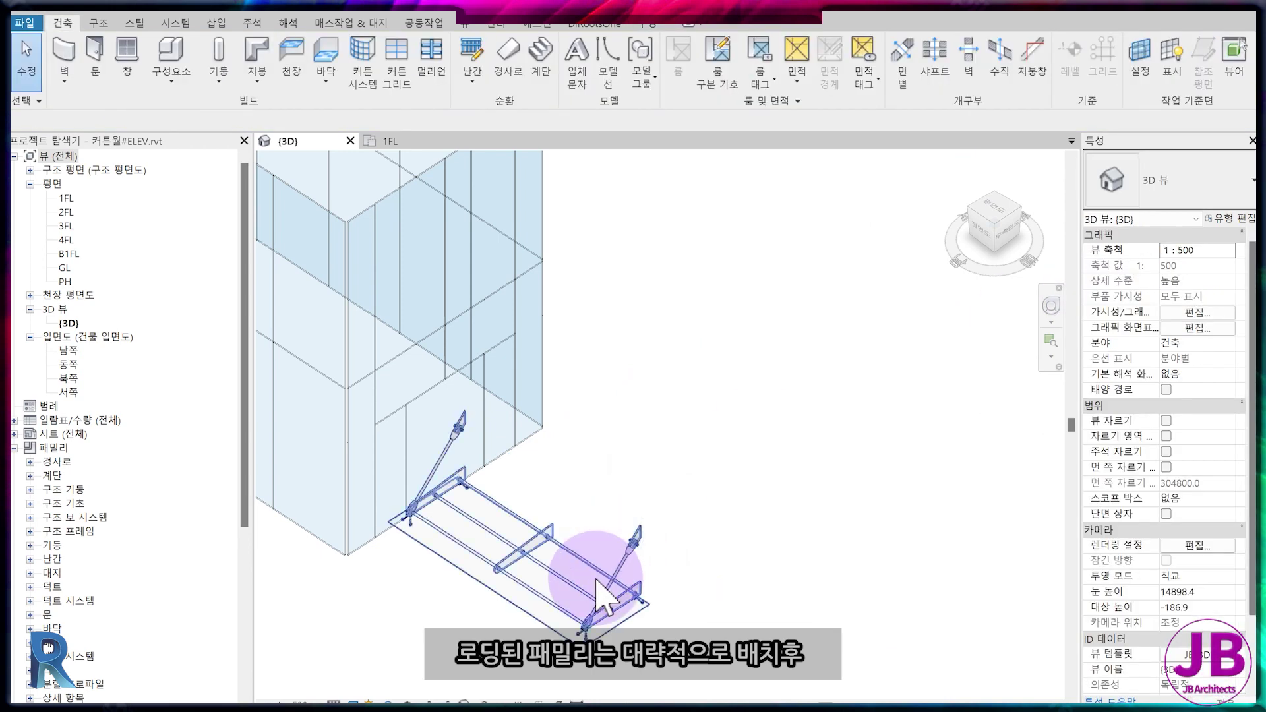
# Rotate the placed canopy 90° in the 1FL plan so it faces the wall.
pyautogui.click(597, 580)
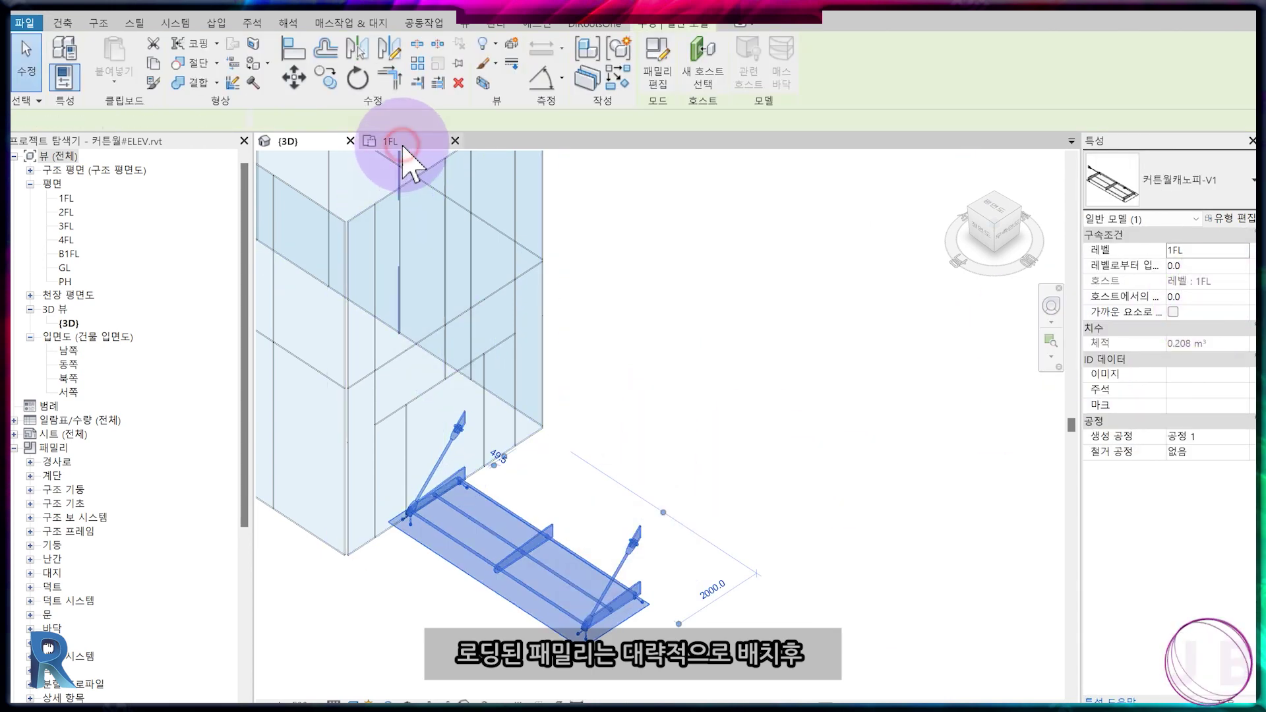
pyautogui.click(403, 146)
pyautogui.scroll(4, 508, 416)
pyautogui.click(466, 438)
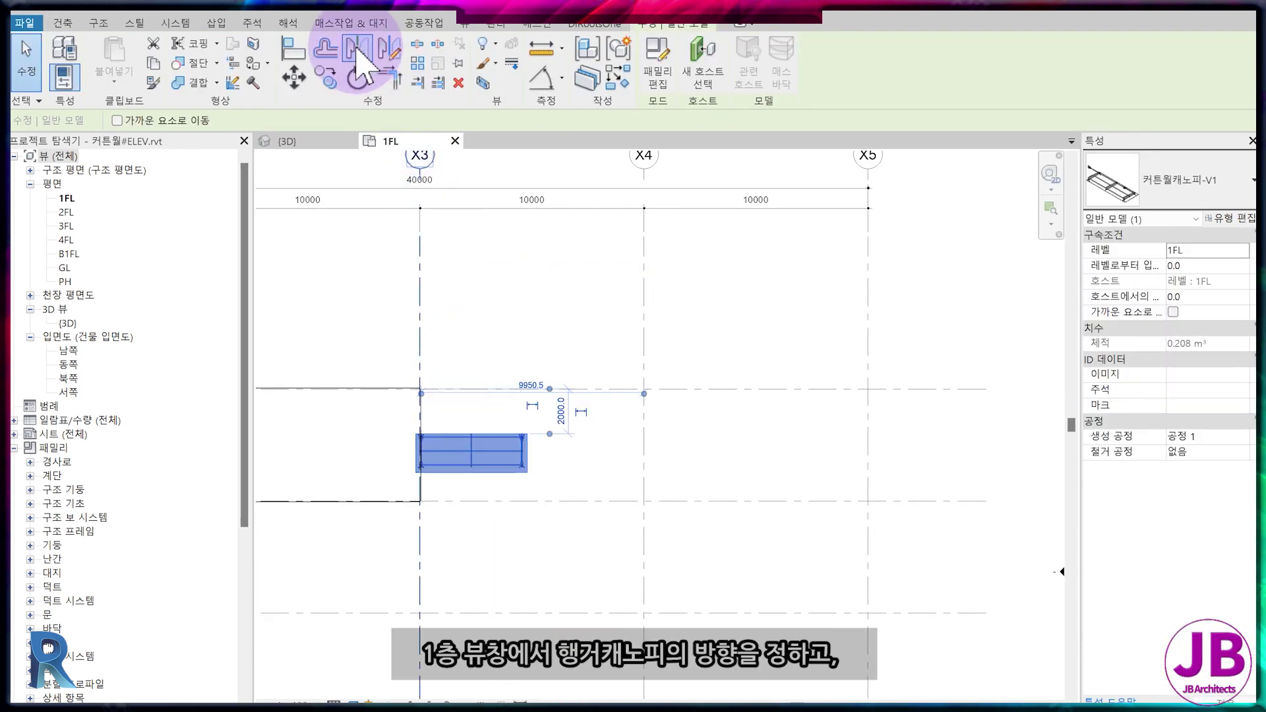
pyautogui.click(357, 77)
pyautogui.click(341, 452)
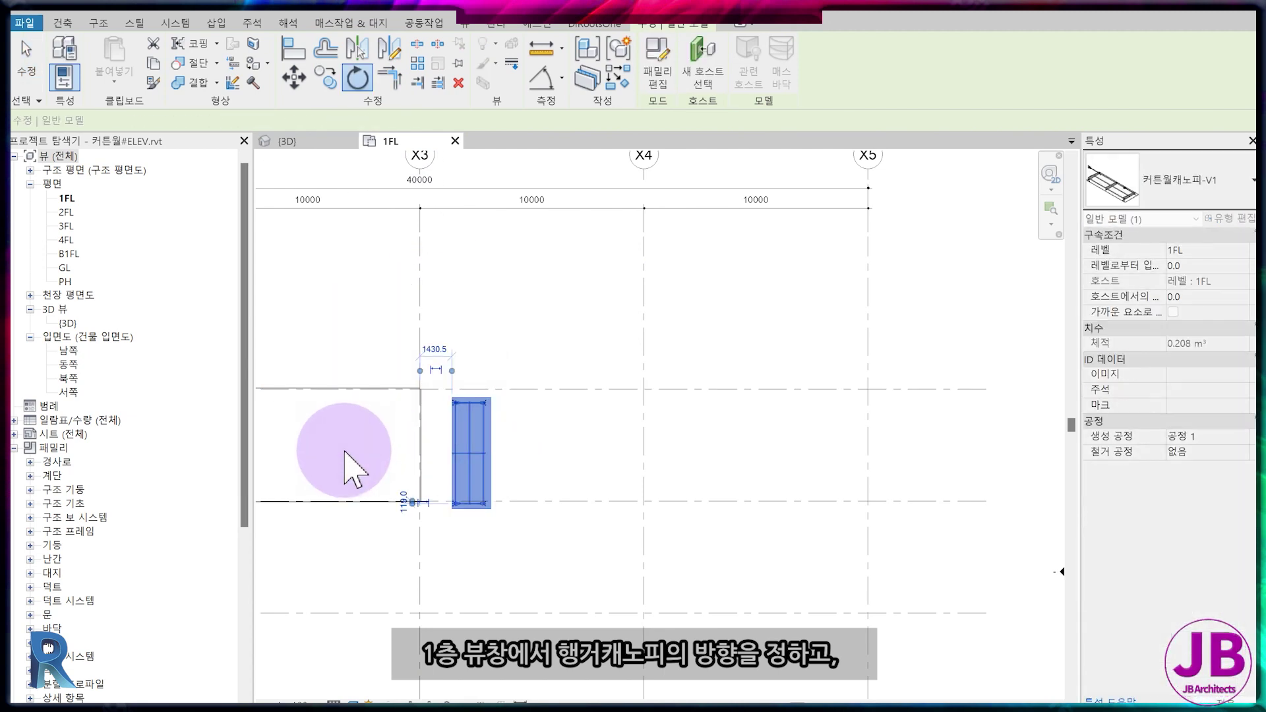
# Set the canopy's Elevation from Level to 3000 and tile the plan and 3D views.
pyautogui.click(474, 450)
pyautogui.click(1194, 267)
pyautogui.write('3000')
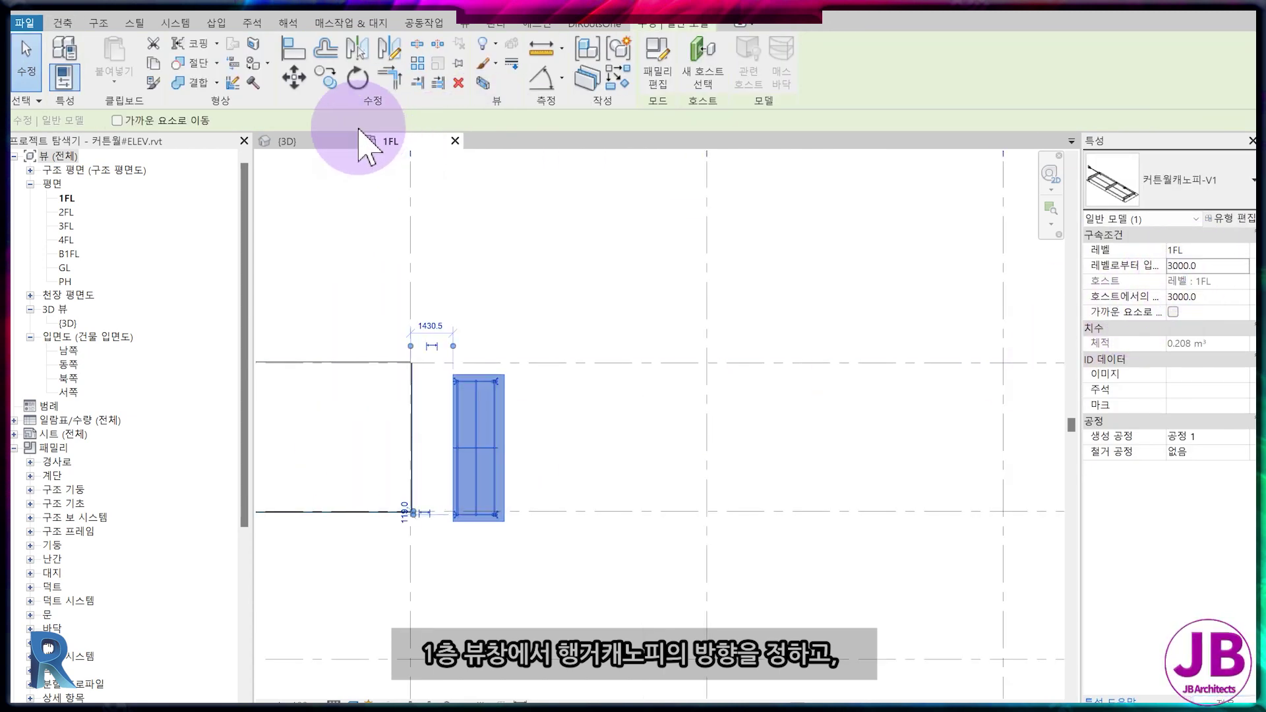
pyautogui.click(333, 141)
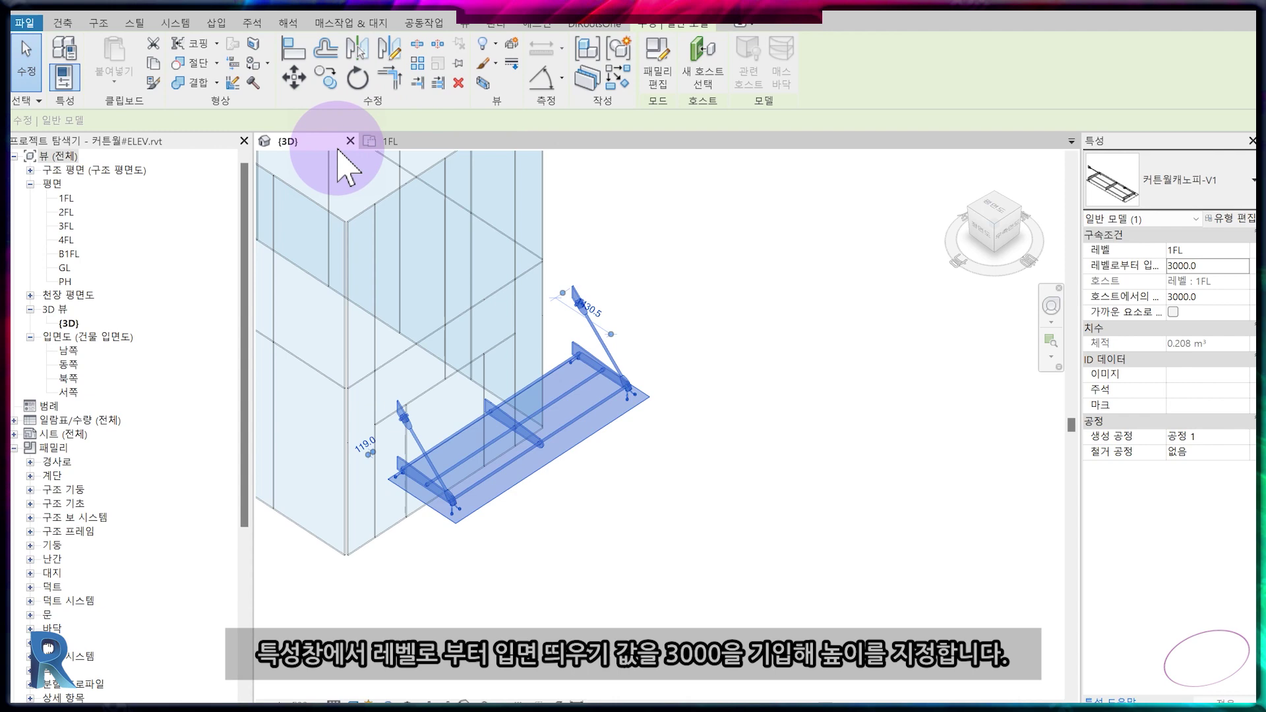
pyautogui.click(425, 144)
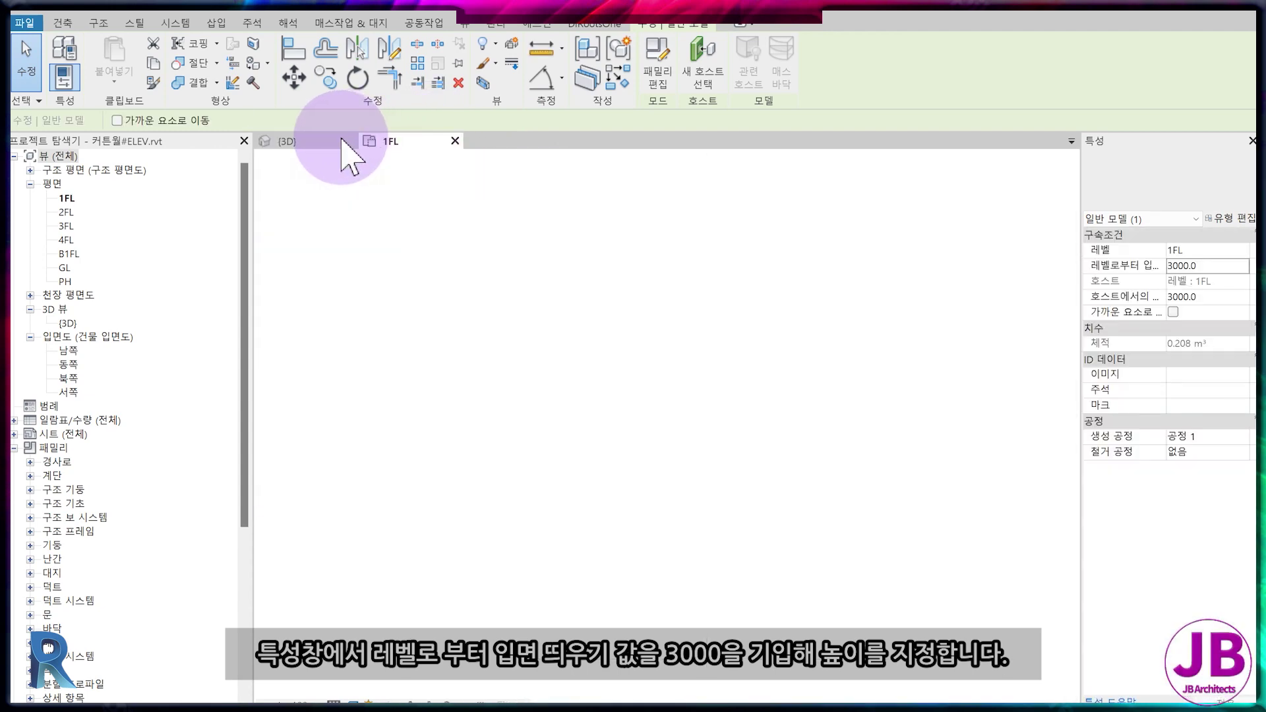
pyautogui.press('w')
pyautogui.press('t')
pyautogui.click(333, 389)
pyautogui.scroll(3, 424, 537)
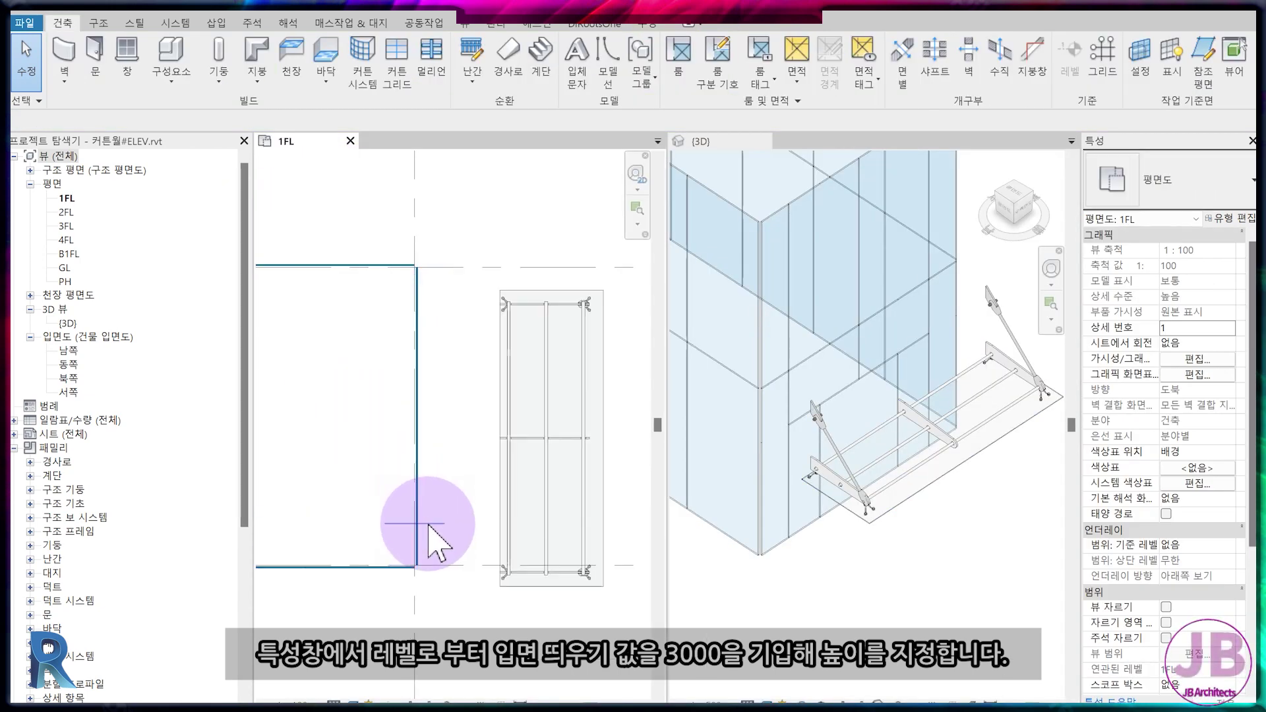
# Align the canopy's fixed reference plane to the curtain wall edge using AL.
pyautogui.scroll(2, 350, 435)
pyautogui.press('a')
pyautogui.press('l')
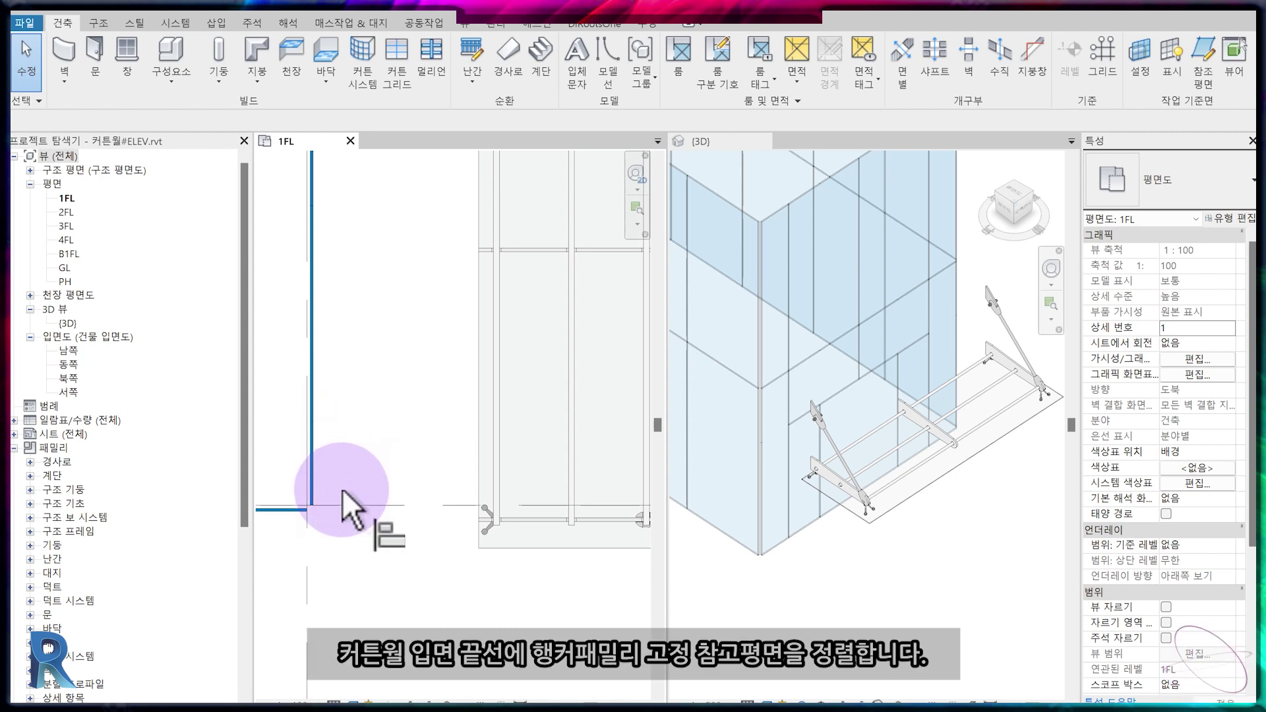
pyautogui.scroll(3, 320, 491)
pyautogui.scroll(-2, 315, 469)
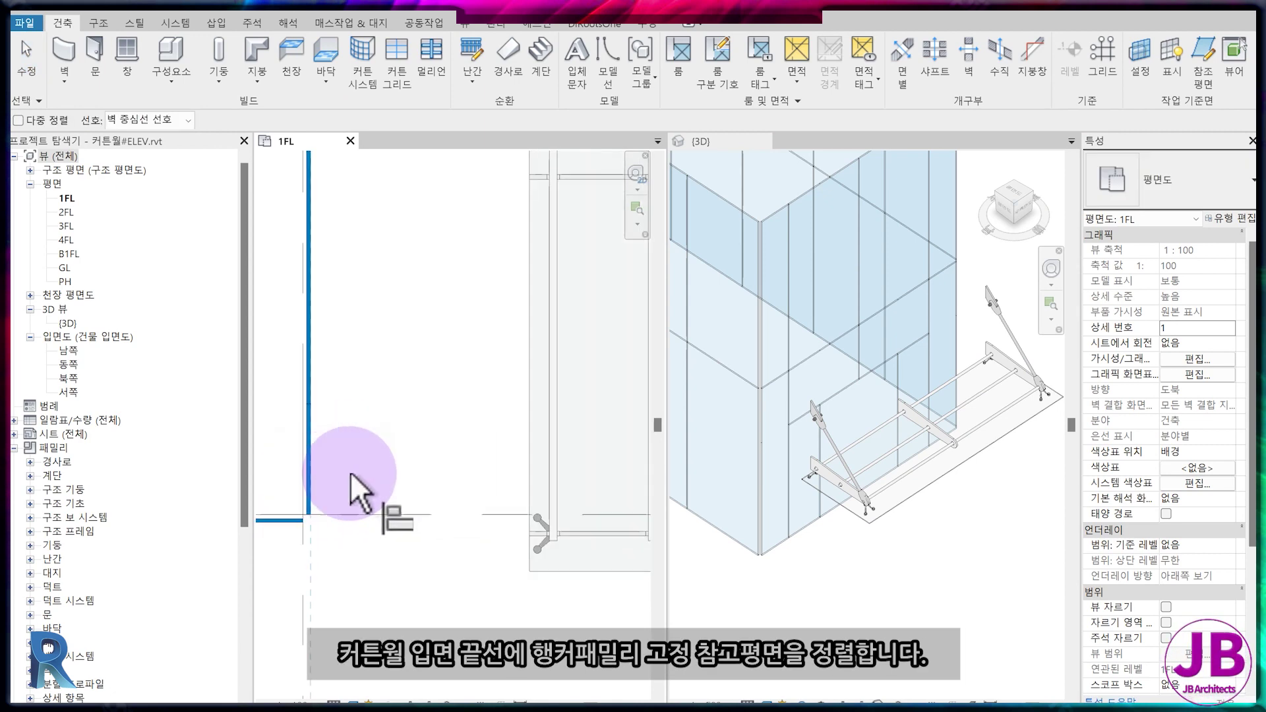
pyautogui.click(531, 402)
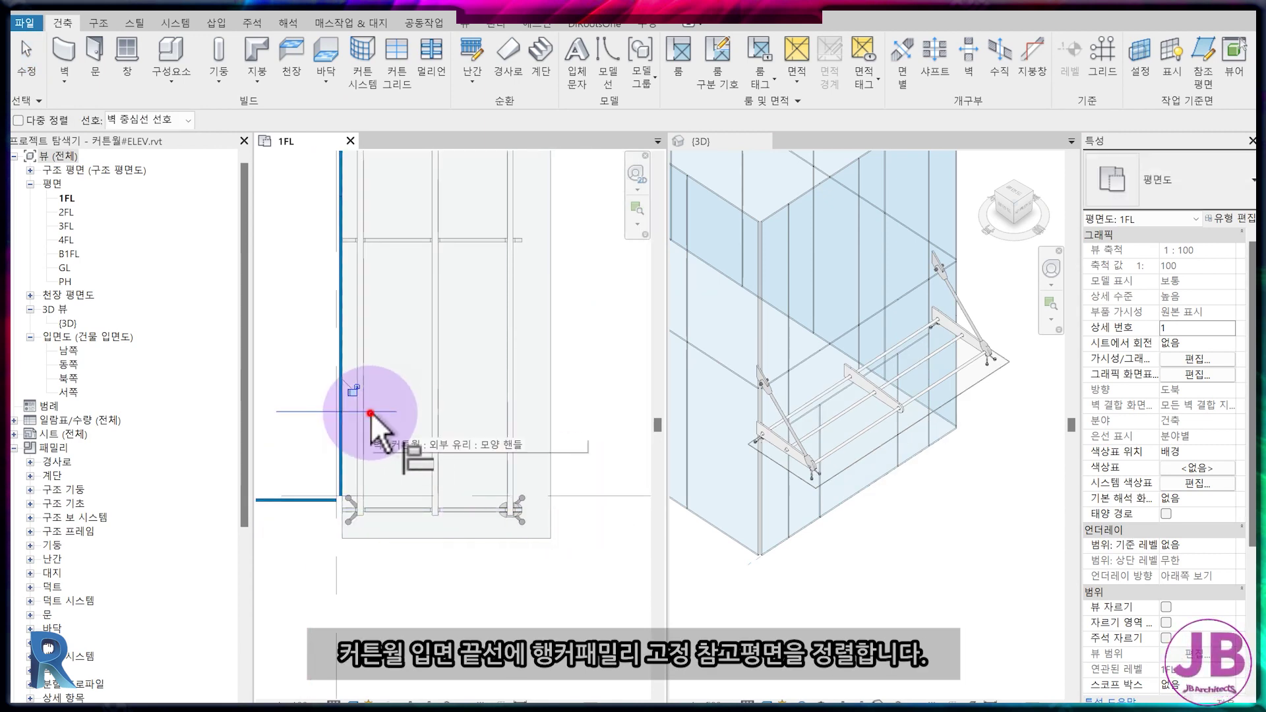
pyautogui.click(402, 501)
pyautogui.scroll(-2, 401, 501)
pyautogui.press('Escape')
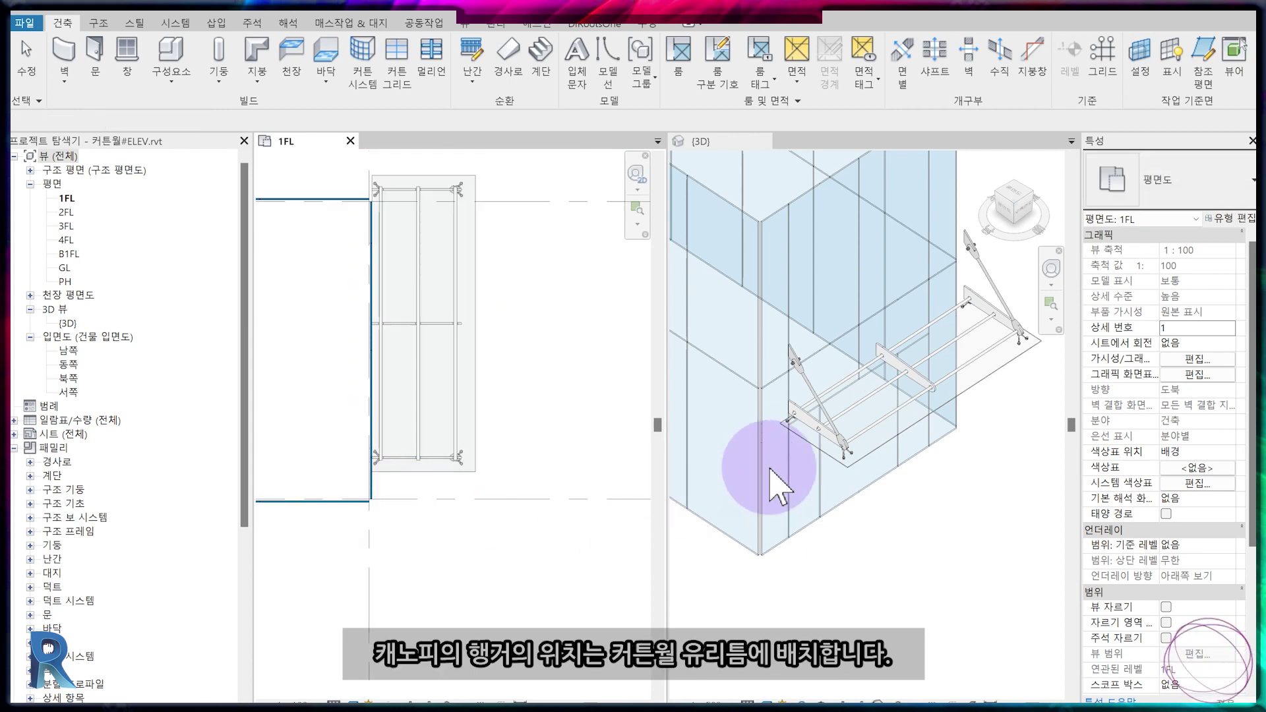
# Change the canopy type's 캐노피폭 width from 4500 to 3600.
pyautogui.click(469, 271)
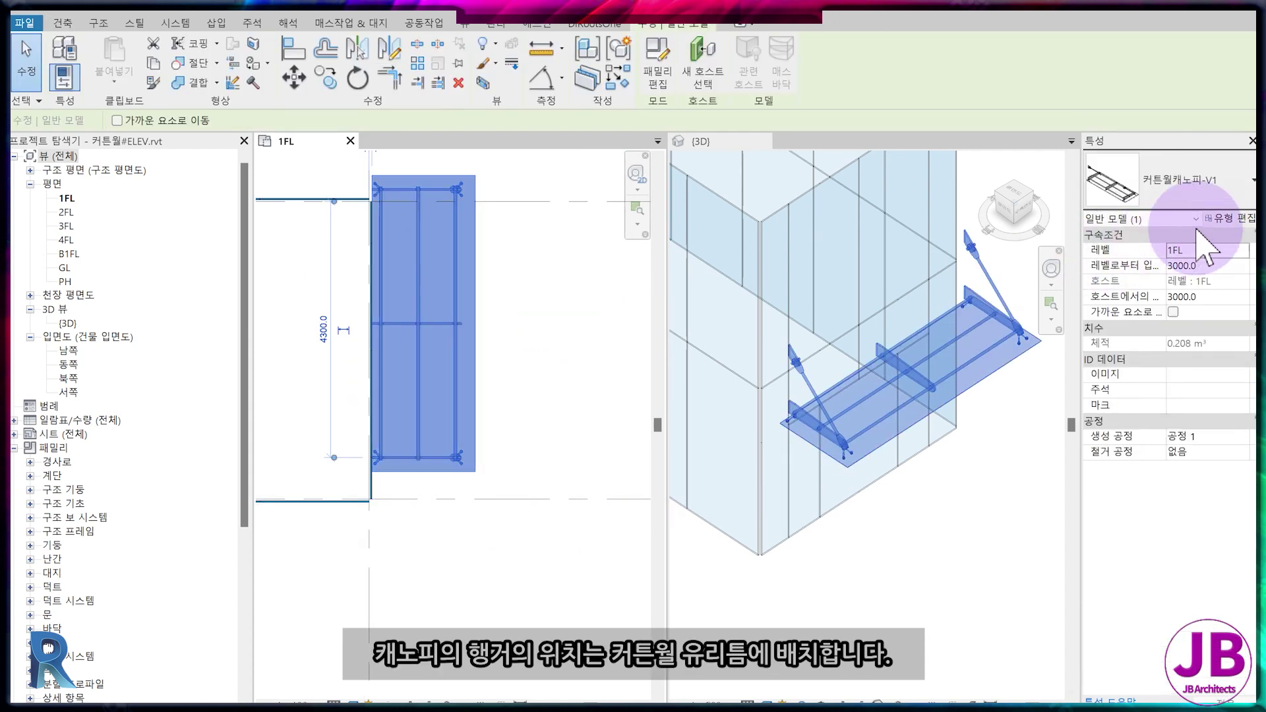
pyautogui.click(1227, 218)
pyautogui.click(330, 351)
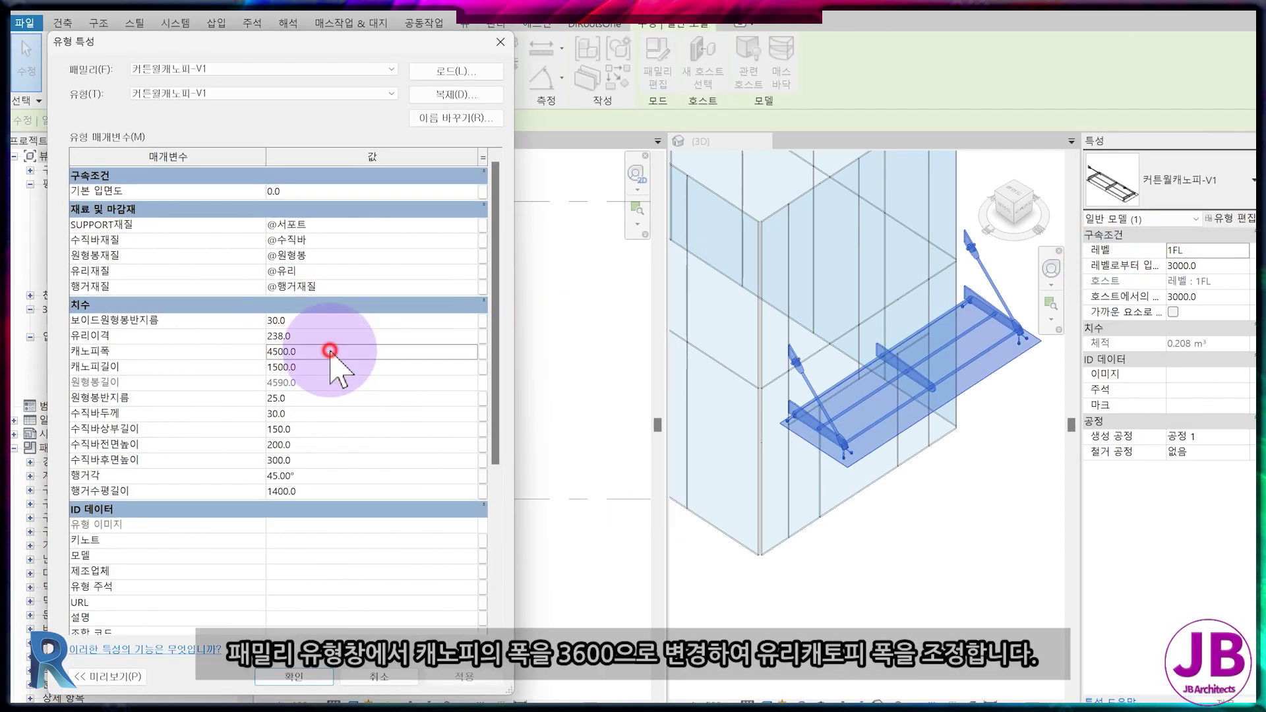
pyautogui.press('Return')
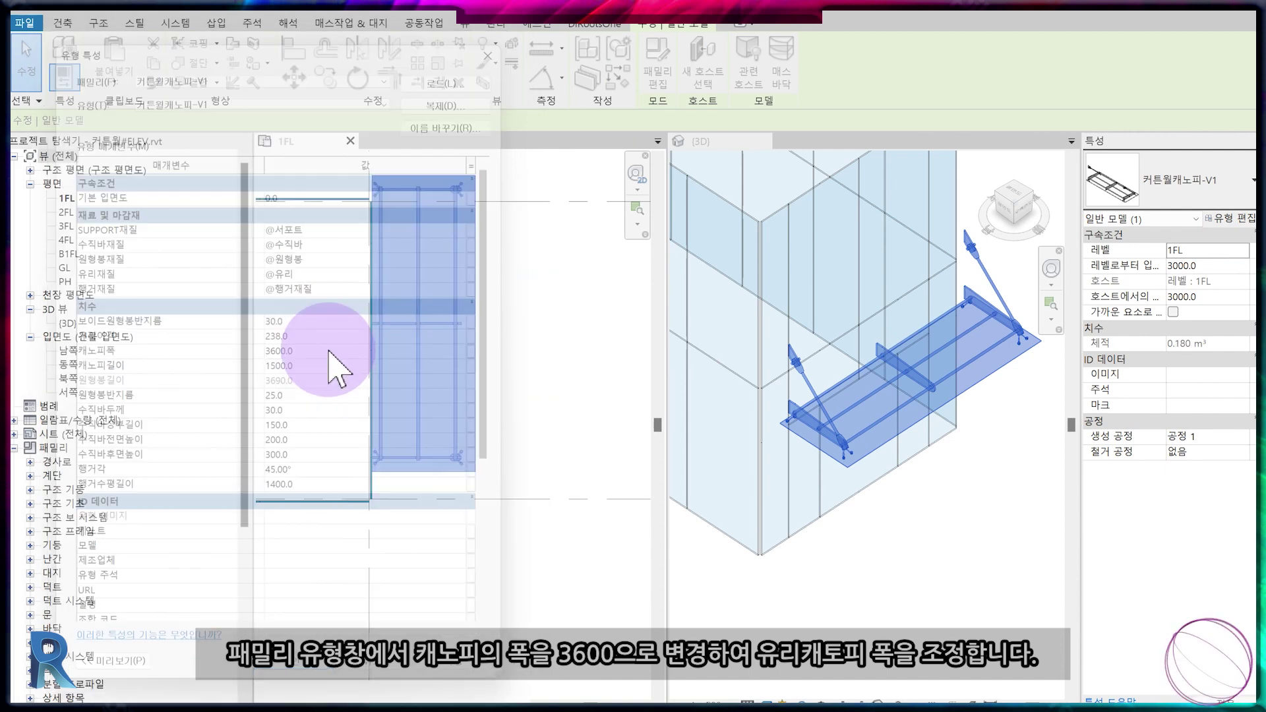
pyautogui.press('Escape')
# Close the 1FL plan, frame the canopy in 3D and reopen its type parameters.
pyautogui.click(893, 547)
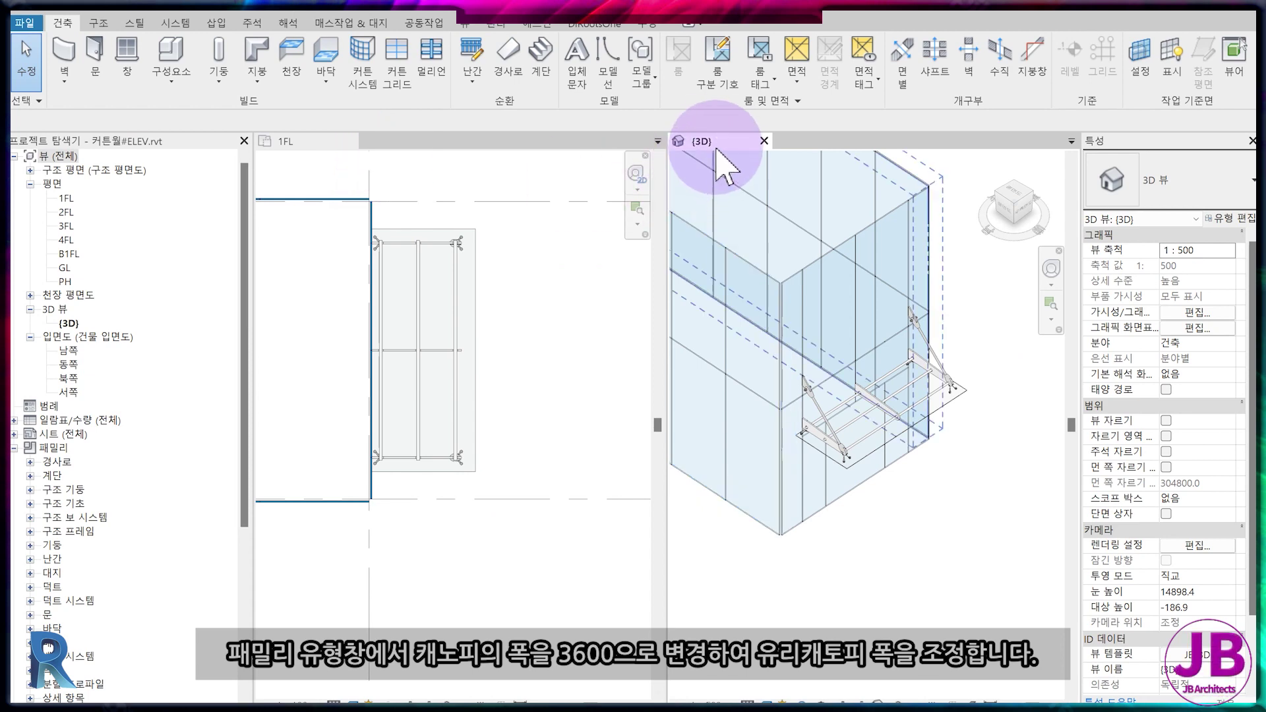
pyautogui.click(350, 141)
pyautogui.scroll(3, 424, 343)
pyautogui.moveTo(424, 438)
pyautogui.mouseDown(button='middle')
pyautogui.moveTo(604, 455)
pyautogui.moveTo(638, 488)
pyautogui.mouseUp(button='middle')
pyautogui.scroll(2, 600, 455)
pyautogui.scroll(-2, 669, 528)
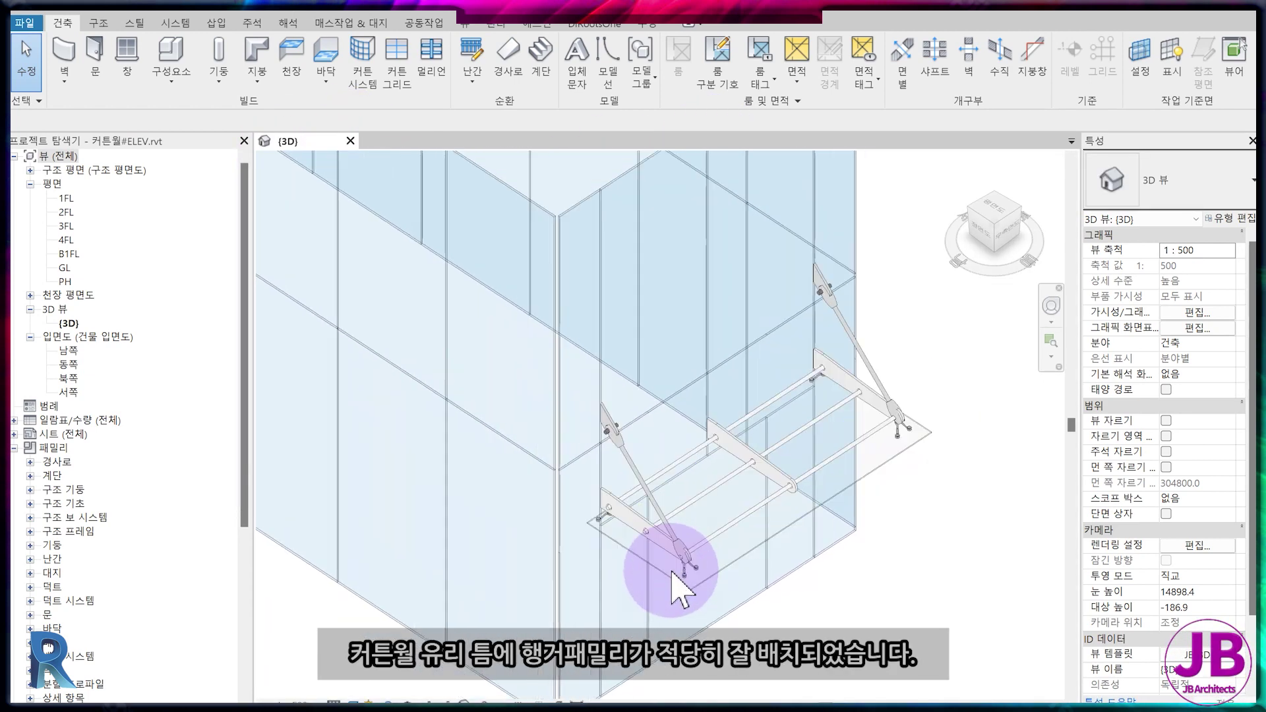
pyautogui.click(645, 509)
pyautogui.click(1228, 220)
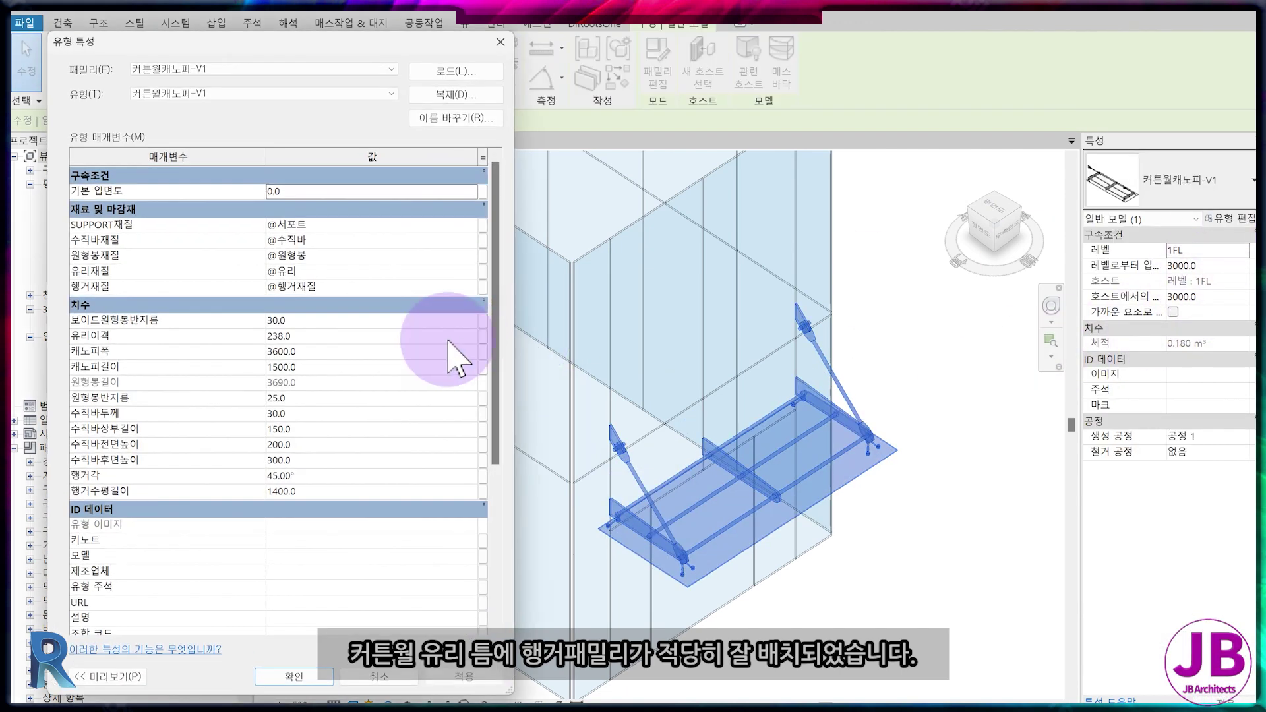
# Change the canopy's 행거각 hanger angle from 45° to 60°.
pyautogui.press('Return')
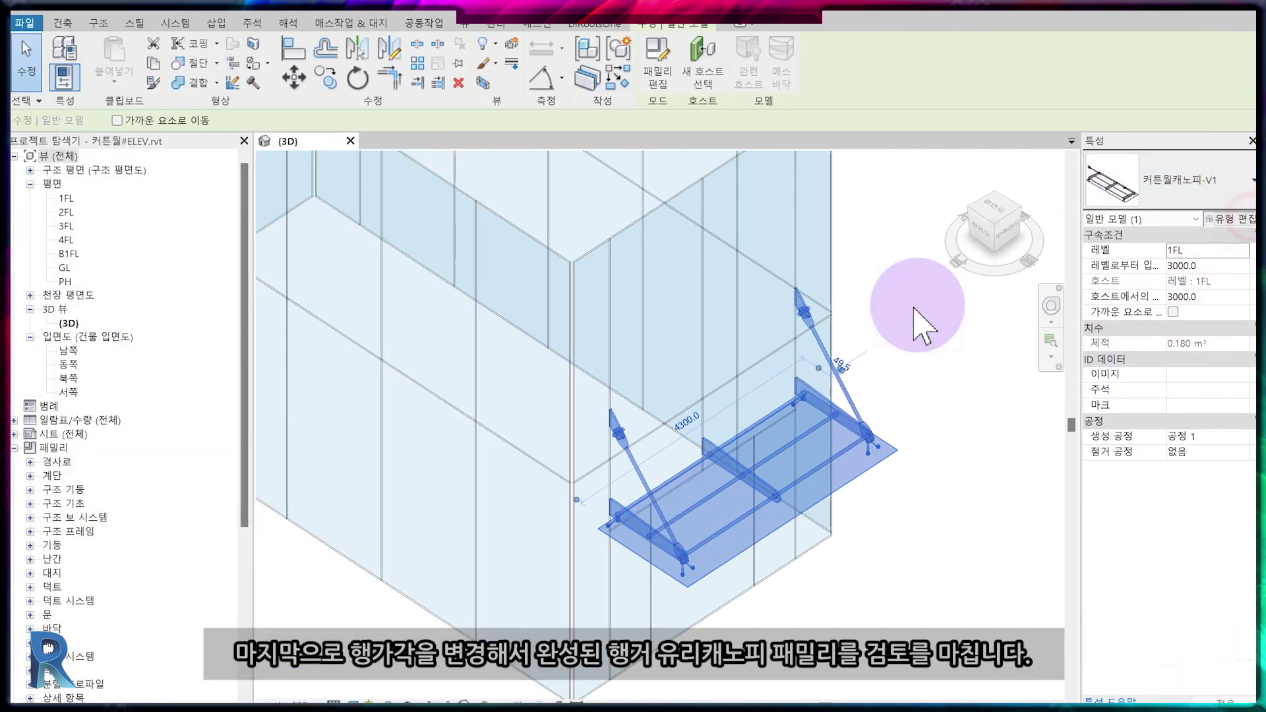
pyautogui.click(1195, 222)
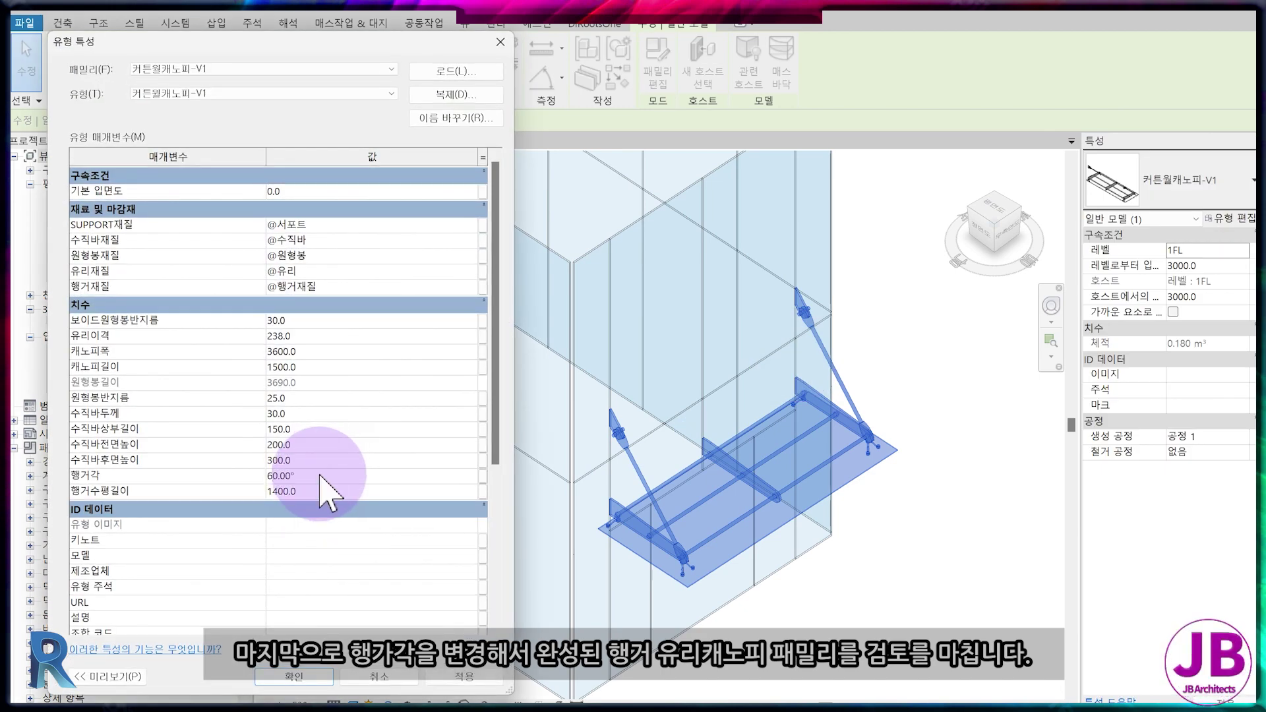
pyautogui.press('Return')
pyautogui.press('Escape')
# Inspect the 60° hanger canopy against the curtain wall by orbiting the 3D view.
pyautogui.click(673, 544)
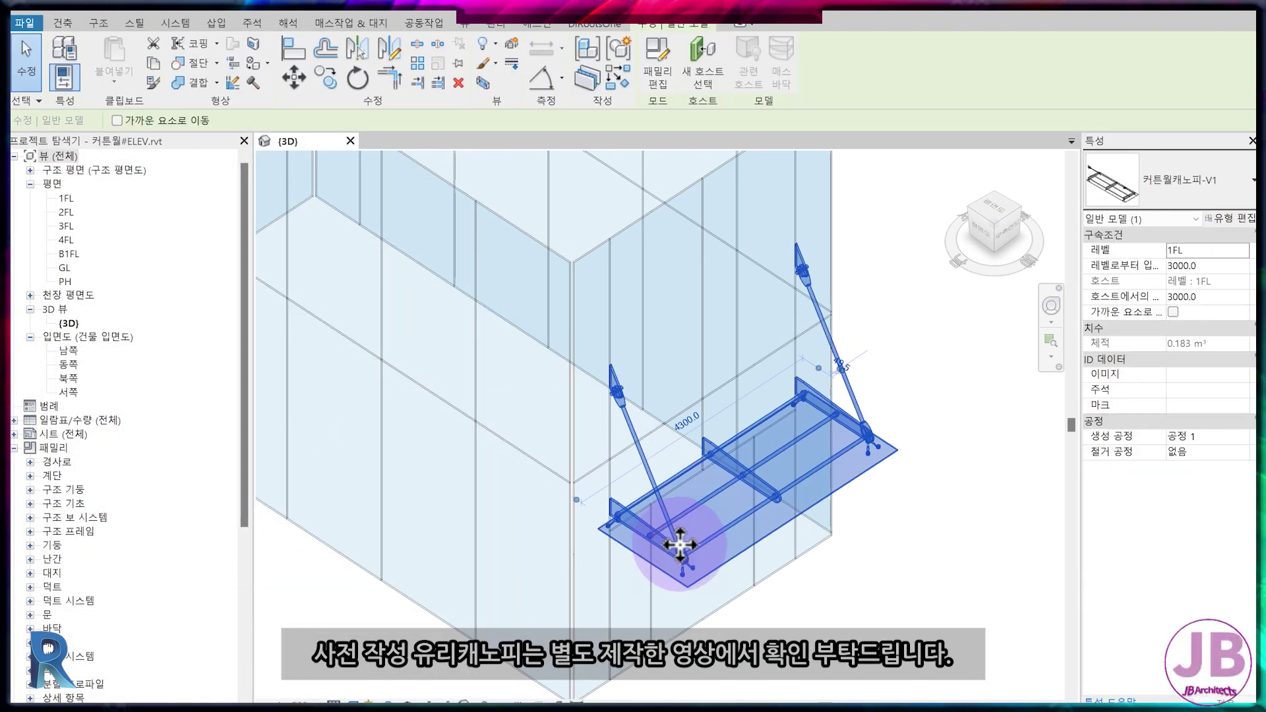
pyautogui.click(955, 370)
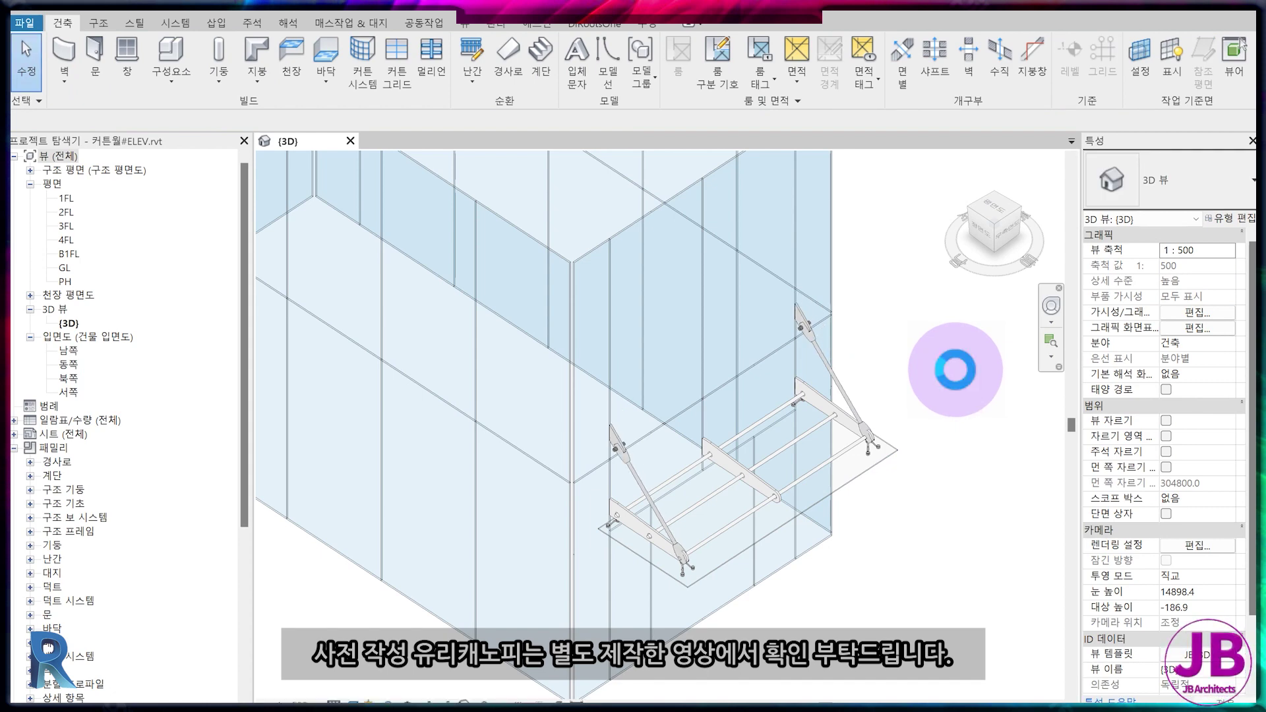
pyautogui.moveTo(946, 528)
pyautogui.keyDown('shift'); pyautogui.mouseDown(button='middle')
pyautogui.moveTo(766, 388)
pyautogui.moveTo(549, 483)
pyautogui.moveTo(549, 449)
pyautogui.moveTo(661, 446)
pyautogui.moveTo(706, 424)
pyautogui.moveTo(405, 474)
pyautogui.moveTo(758, 488)
pyautogui.mouseUp(button='middle'); pyautogui.keyUp('shift')
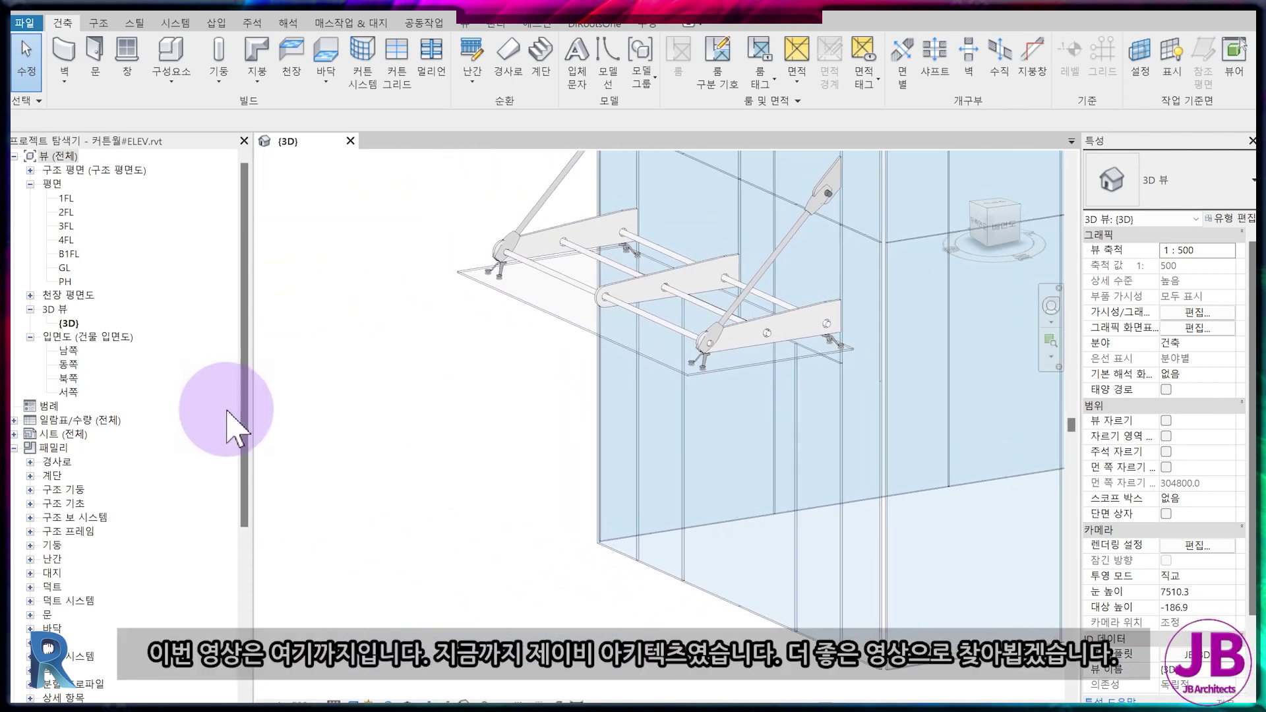